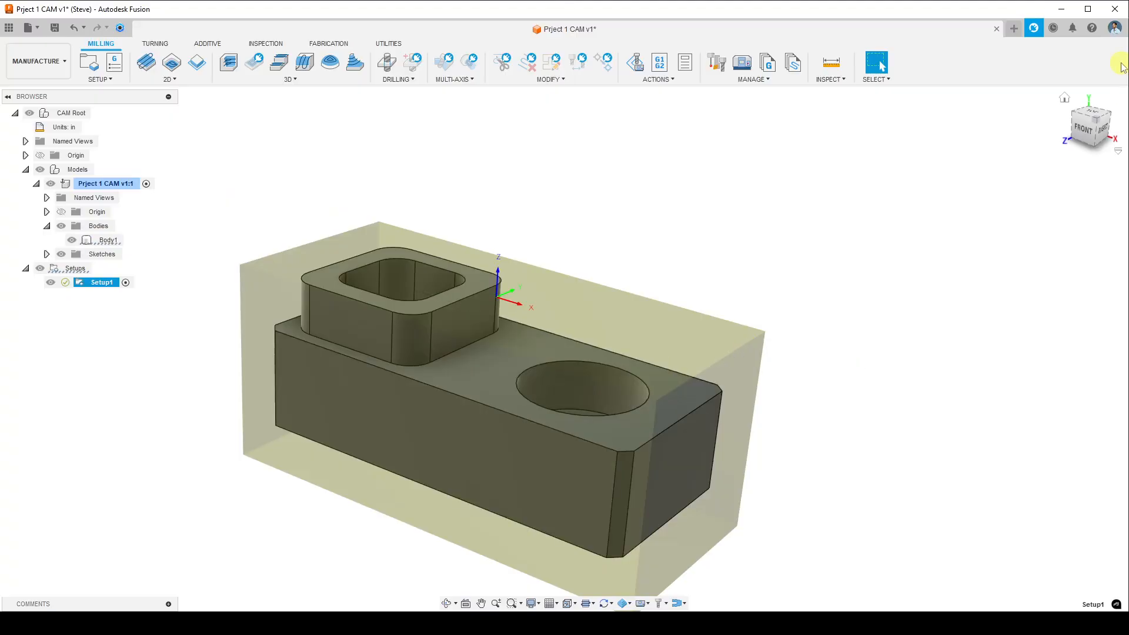
- Examine the stock around the part and the material above the raised square boss, from the front and at an angle
{"action": "left_click", "coordinate": [1085, 128]}
{"action": "scroll", "coordinate": [474, 341], "scroll_direction": "down", "scroll_amount": 2}
{"action": "scroll", "coordinate": [506, 268], "scroll_direction": "up", "scroll_amount": 8}
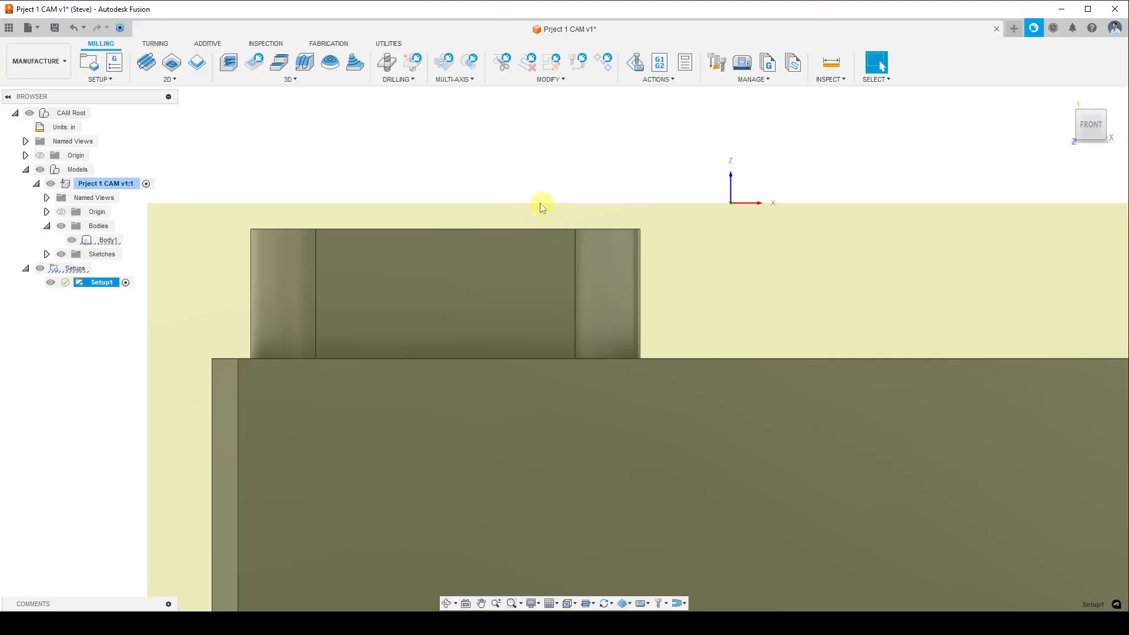
{"action": "middle_click_drag", "start_coordinate": [631, 236], "coordinate": [711, 295], "text": "shift"}
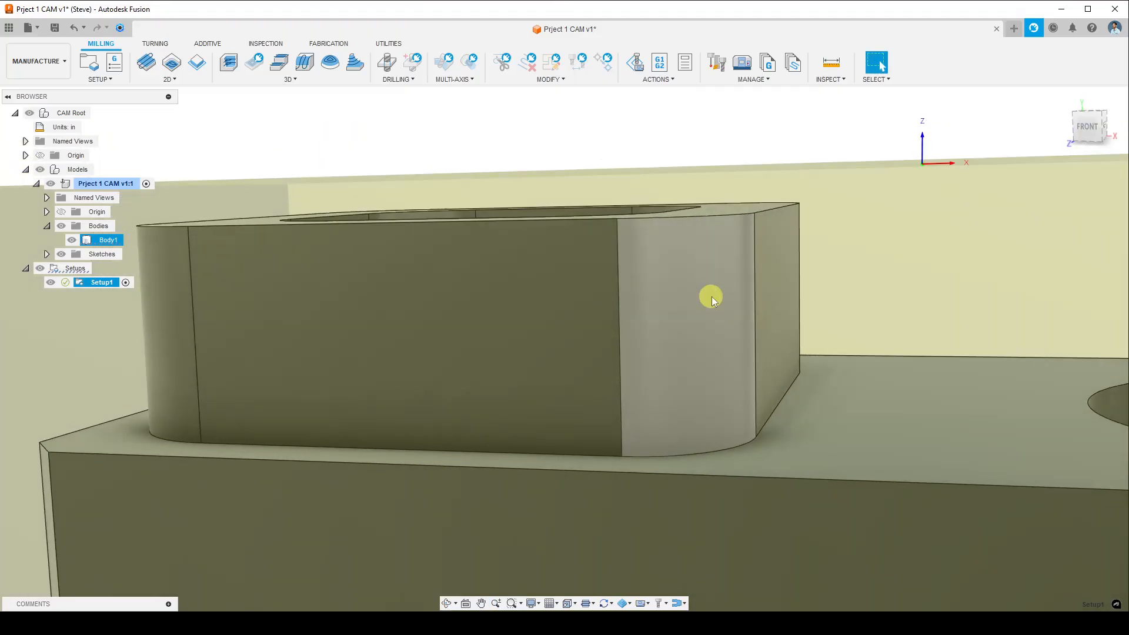
{"action": "scroll", "coordinate": [691, 275], "scroll_direction": "down", "scroll_amount": 3}
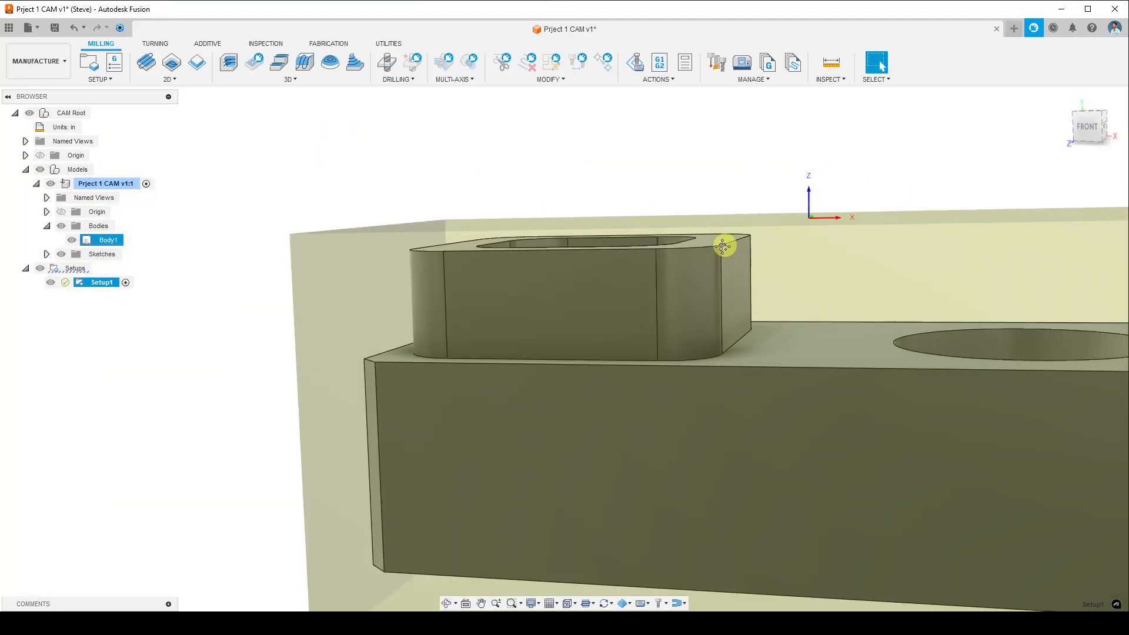
{"action": "scroll", "coordinate": [673, 276], "scroll_direction": "up", "scroll_amount": 5}
{"action": "scroll", "coordinate": [672, 272], "scroll_direction": "down", "scroll_amount": 3}
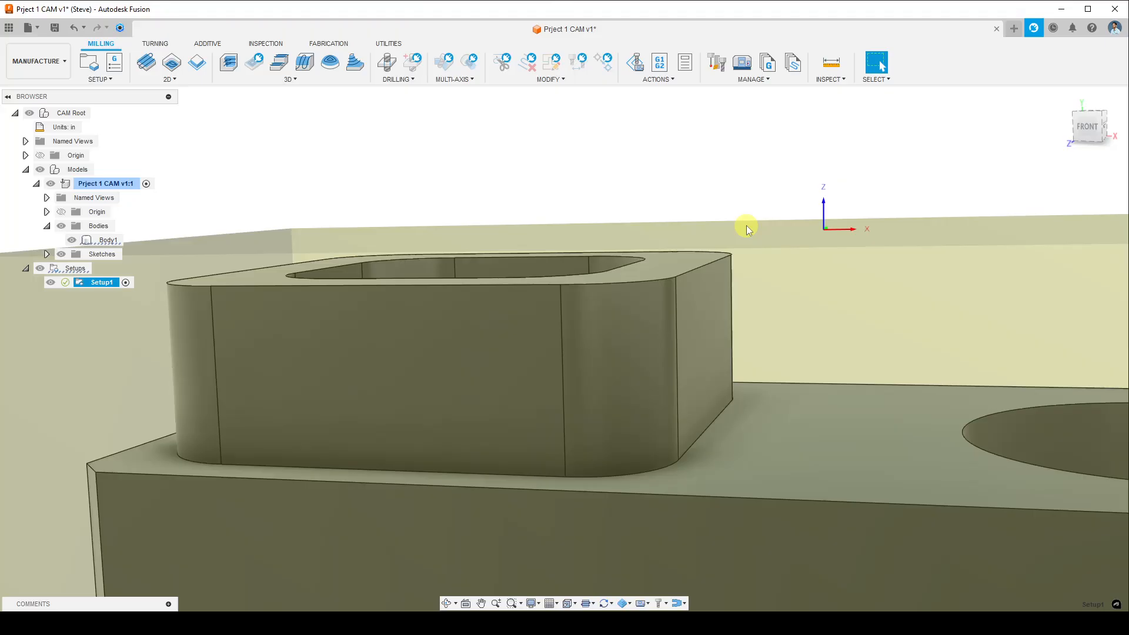
{"action": "scroll", "coordinate": [746, 225], "scroll_direction": "down", "scroll_amount": 5}
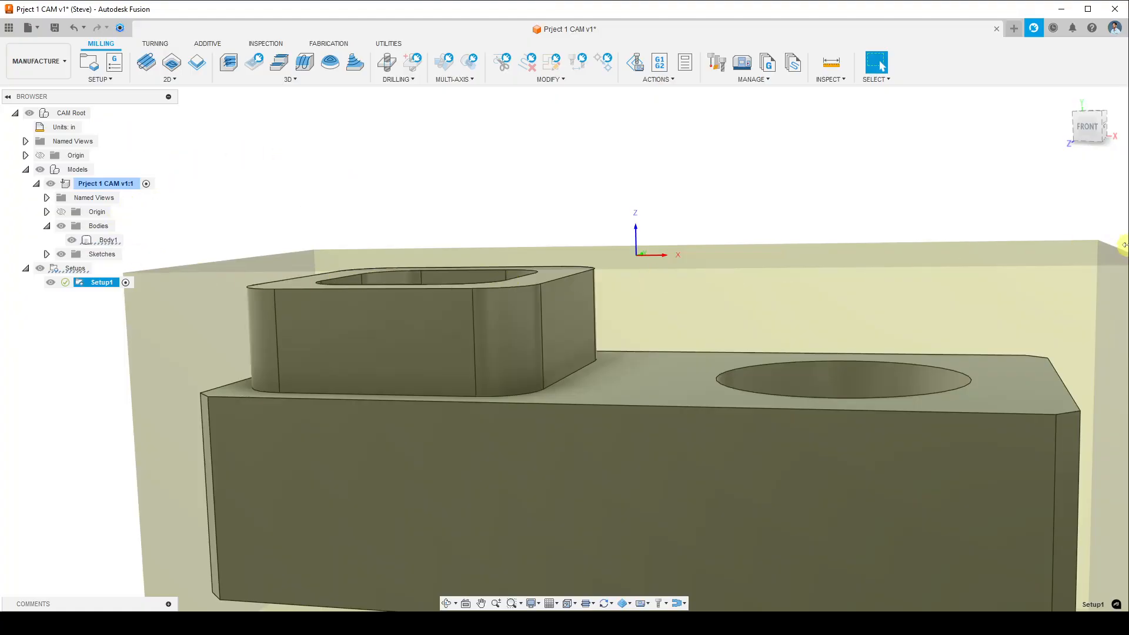
{"action": "middle_click_drag", "start_coordinate": [796, 184], "coordinate": [730, 194]}
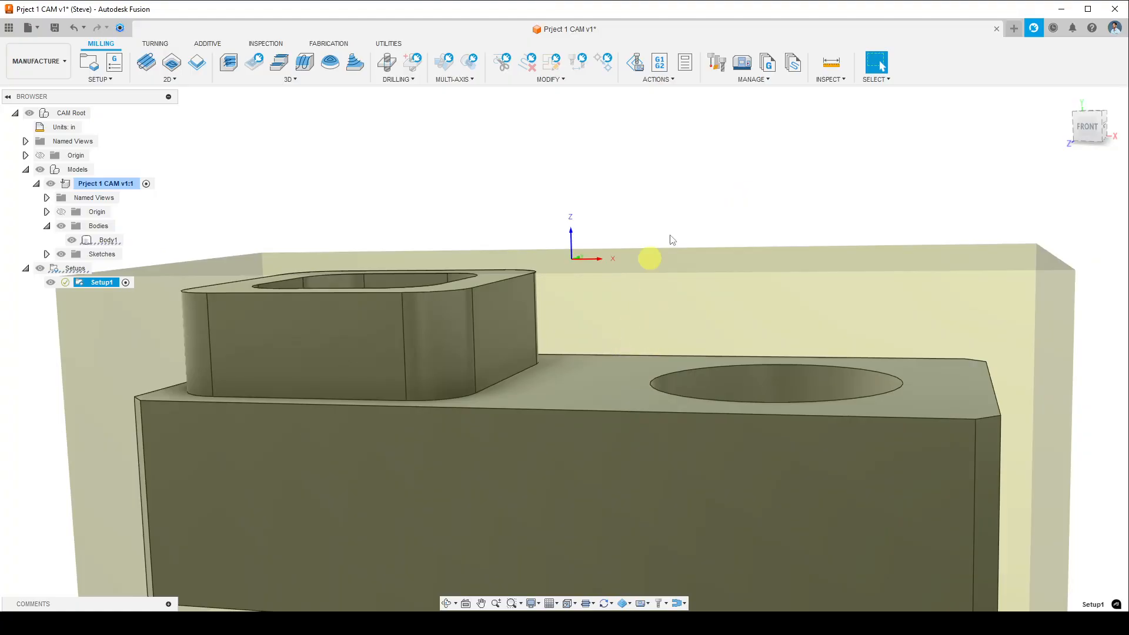
{"action": "middle_click_drag", "start_coordinate": [682, 269], "coordinate": [708, 262], "text": "shift"}
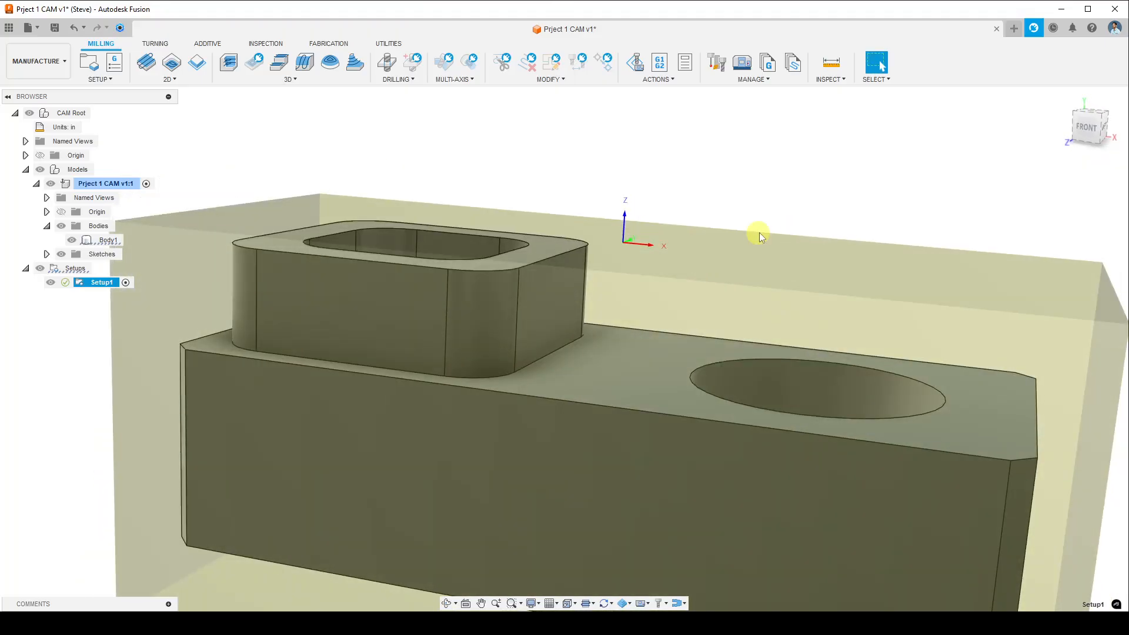
{"action": "middle_click_drag", "start_coordinate": [827, 245], "coordinate": [701, 323], "text": "shift"}
{"action": "scroll", "coordinate": [774, 310], "scroll_direction": "down", "scroll_amount": 4}
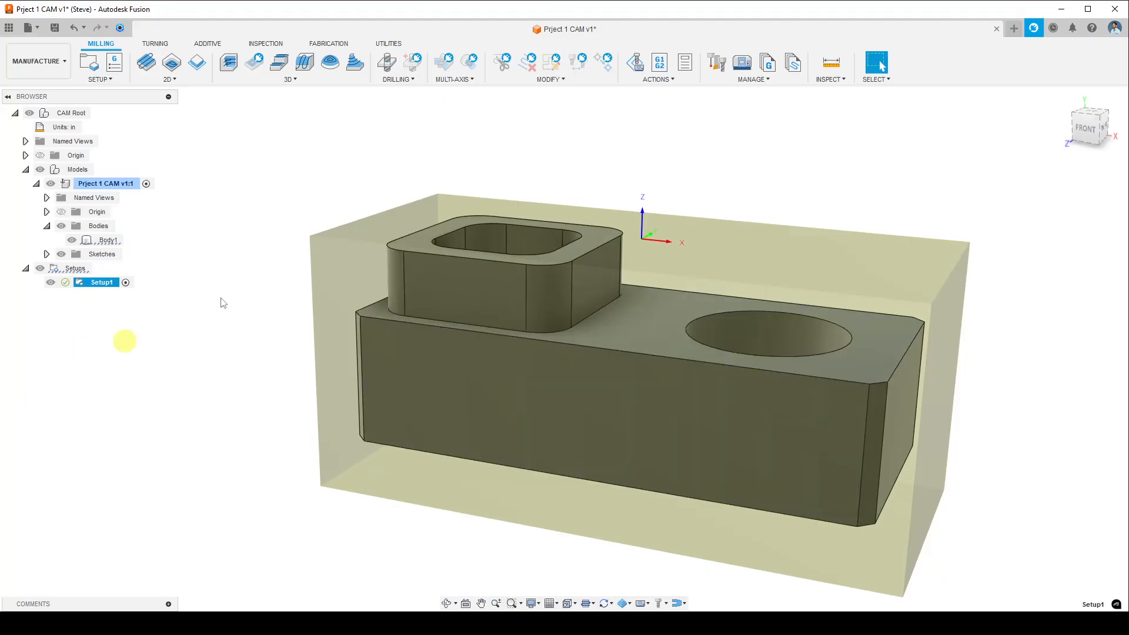
- Start a 2D Face milling operation in Setup1, keeping the part in clear view beside its settings
{"action": "left_click", "coordinate": [184, 83]}
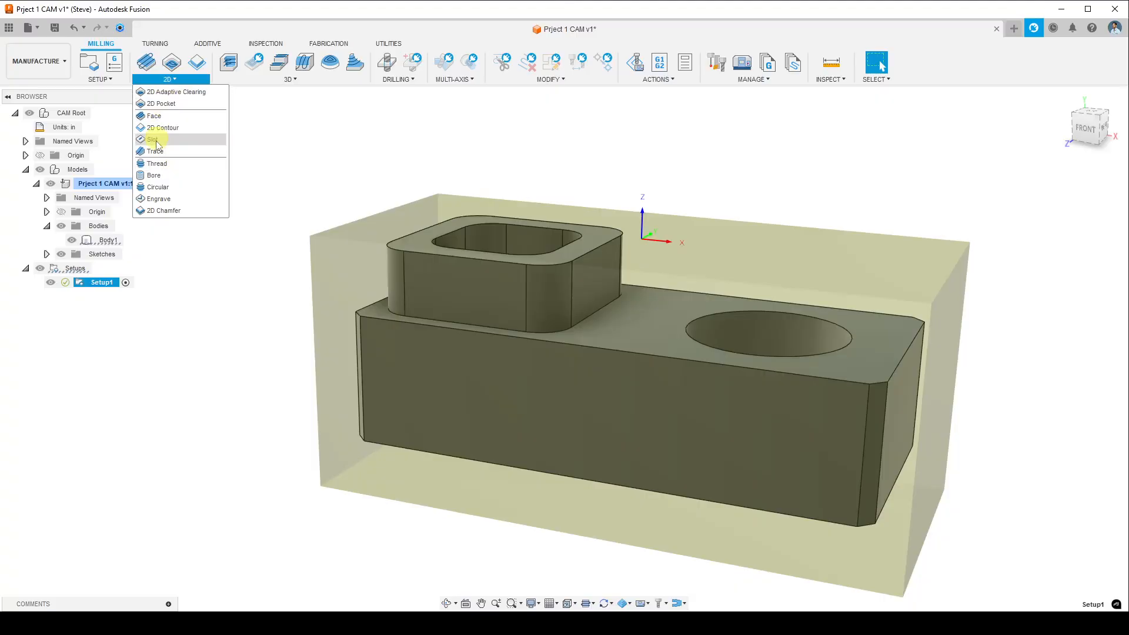
{"action": "left_click", "coordinate": [398, 79]}
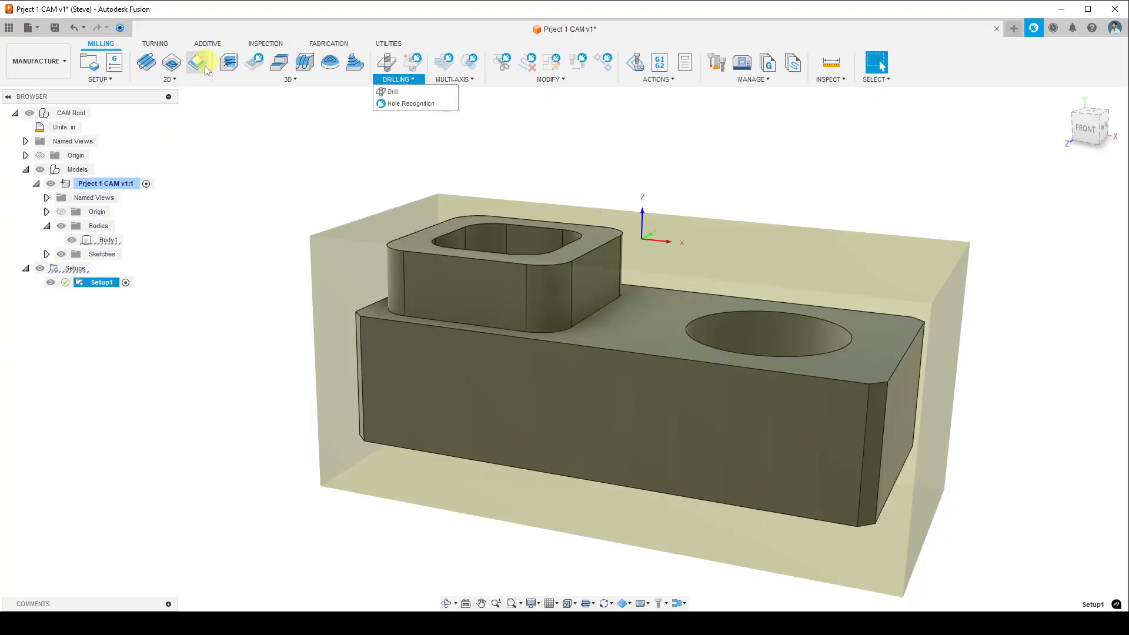
{"action": "left_click", "coordinate": [171, 80]}
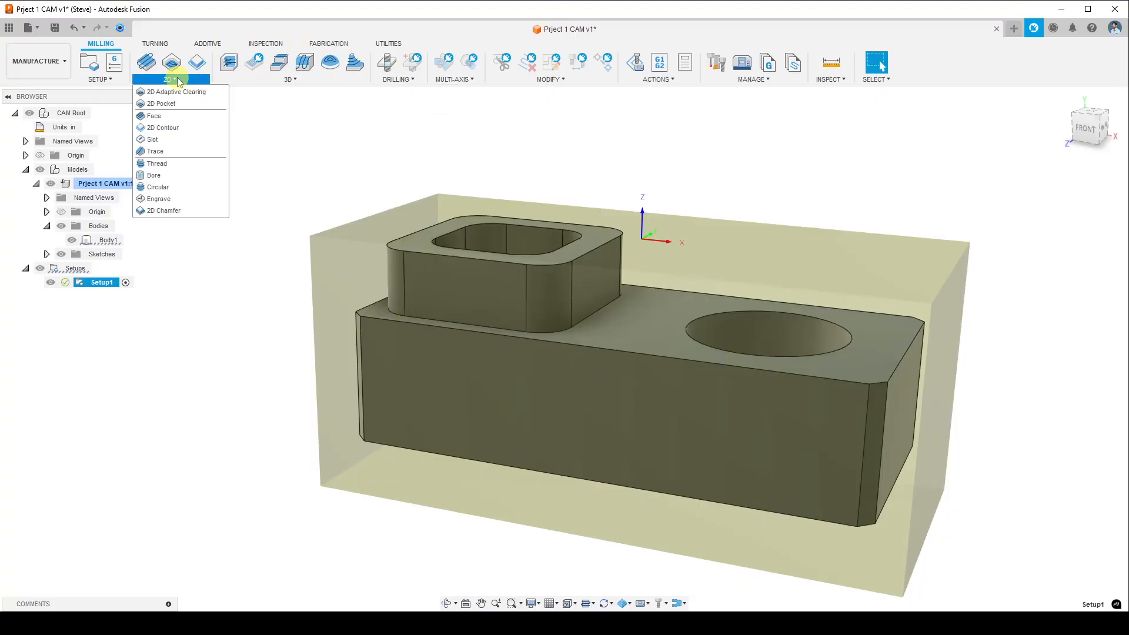
{"action": "left_click", "coordinate": [168, 117]}
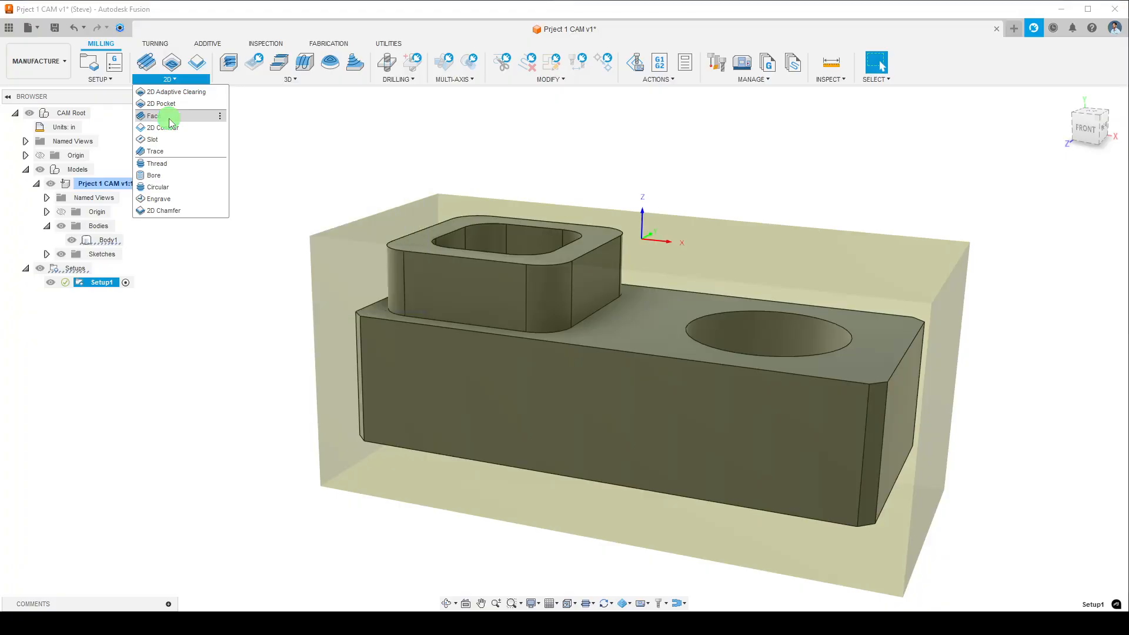
{"action": "middle_click_drag", "start_coordinate": [600, 291], "coordinate": [492, 345], "text": "shift"}
{"action": "left_click_drag", "start_coordinate": [903, 136], "coordinate": [938, 119]}
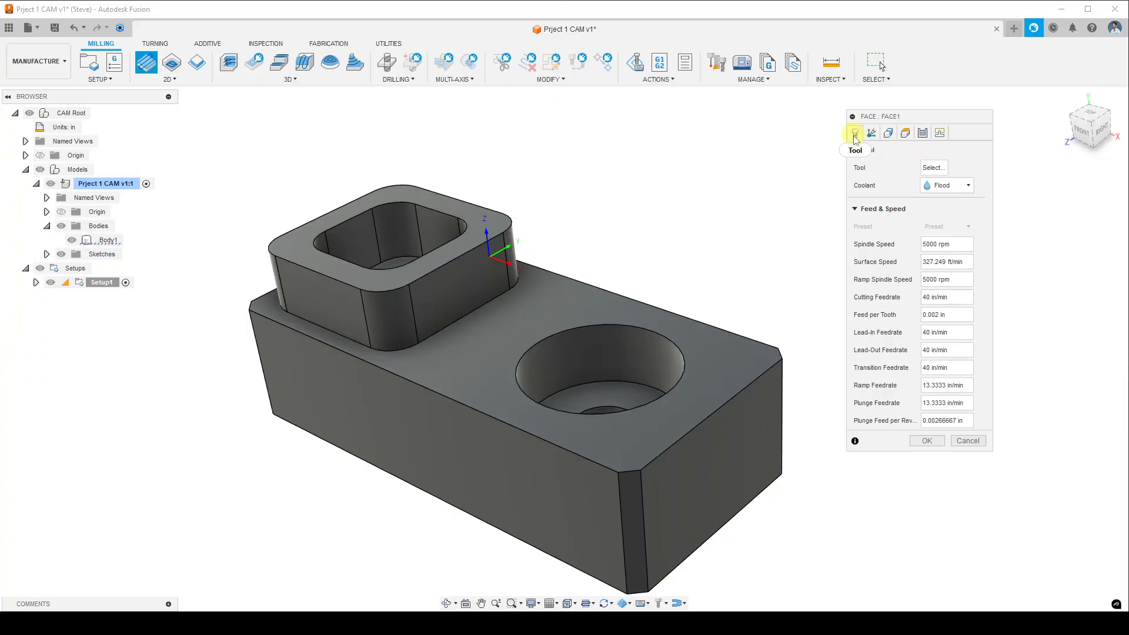
- Look through the Face operation's passes, heights, geometry and tool settings
{"action": "left_click", "coordinate": [386, 384]}
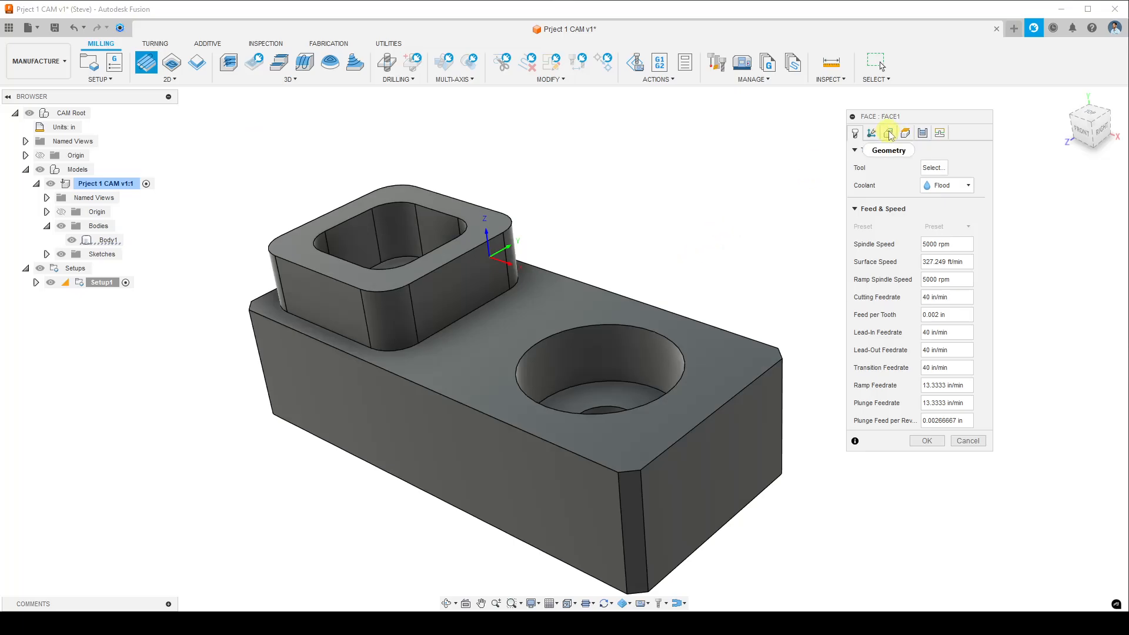
{"action": "left_click", "coordinate": [922, 133]}
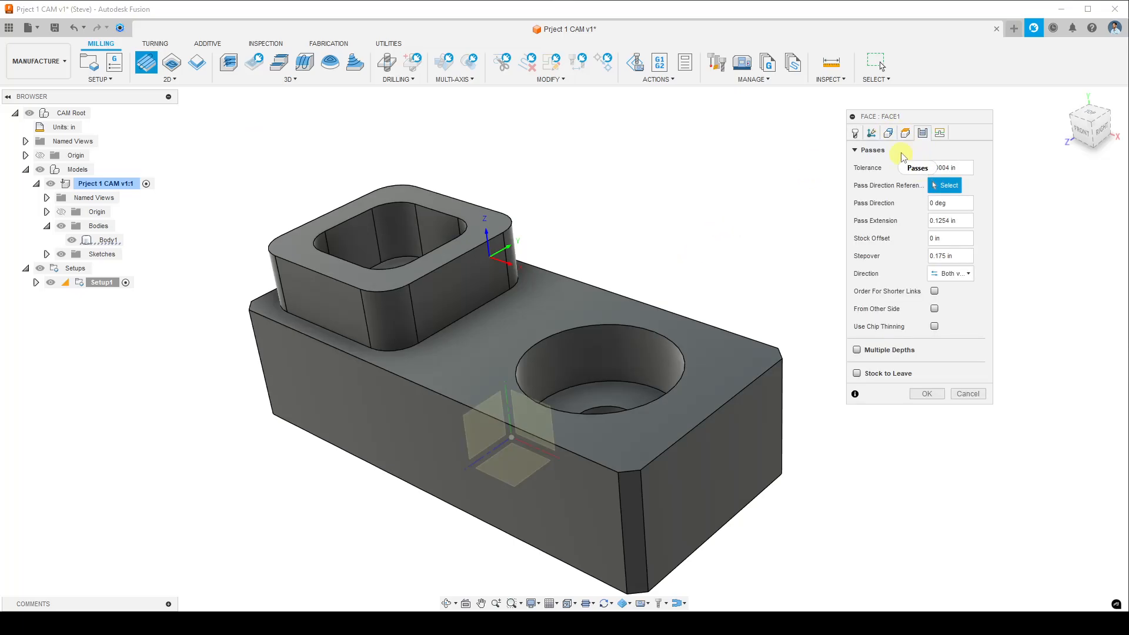
{"action": "left_click", "coordinate": [888, 134]}
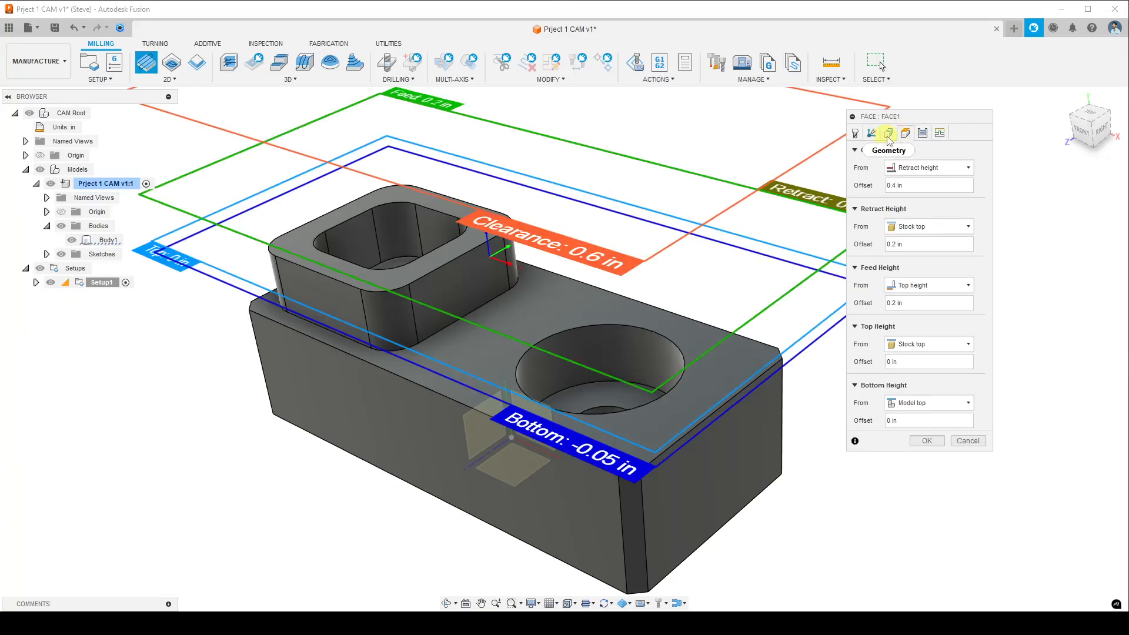
{"action": "left_click", "coordinate": [888, 135]}
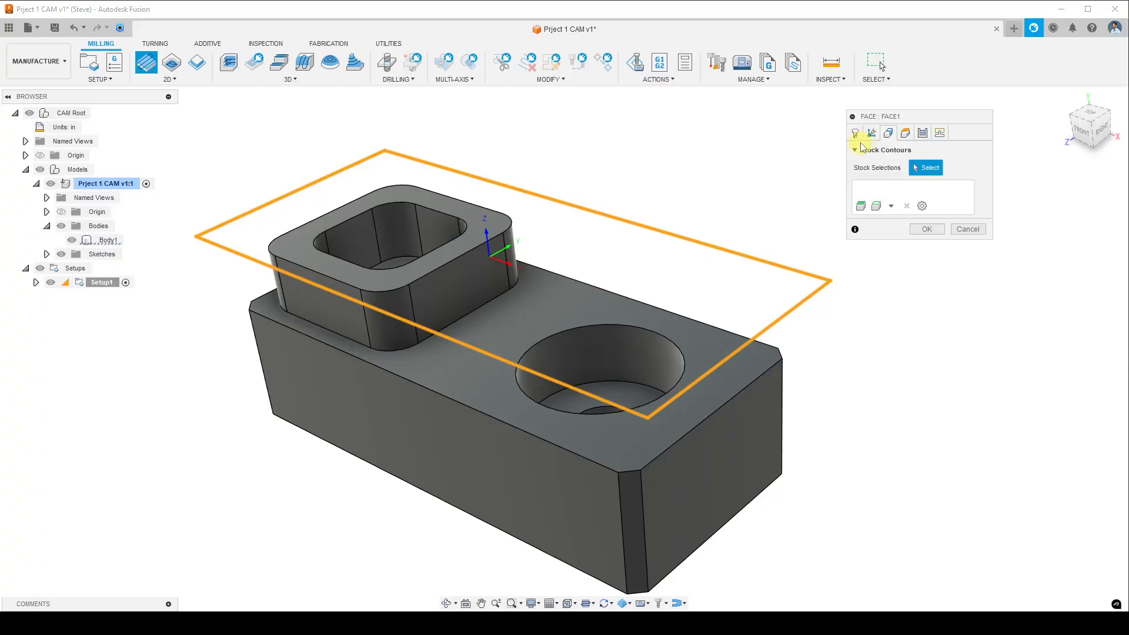
{"action": "left_click", "coordinate": [856, 135]}
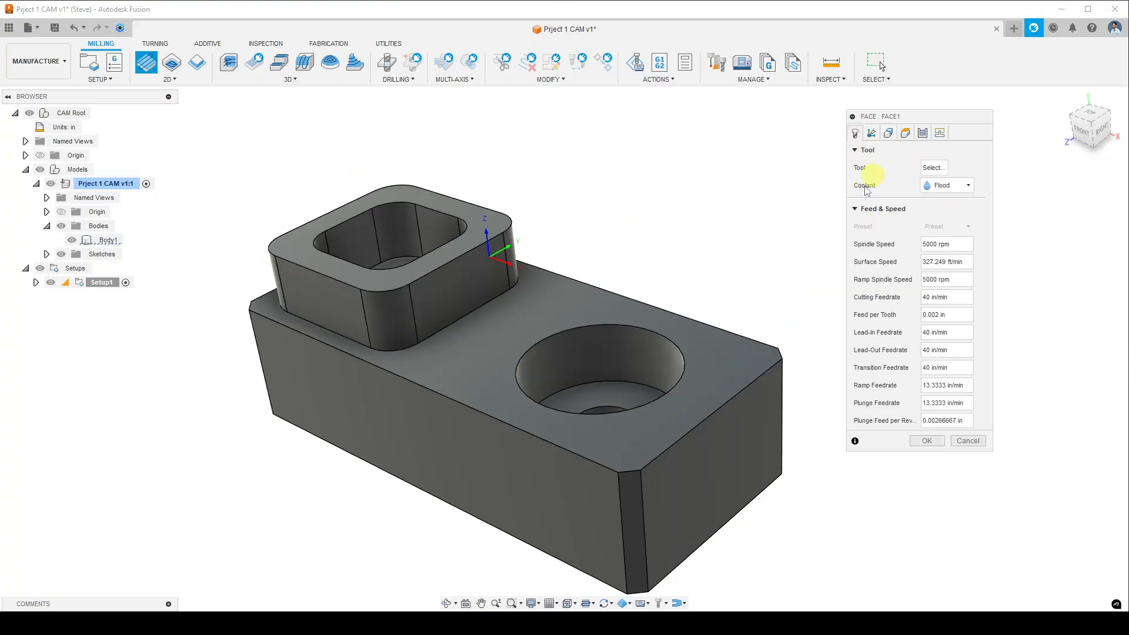
{"action": "left_click_drag", "start_coordinate": [909, 123], "coordinate": [916, 125]}
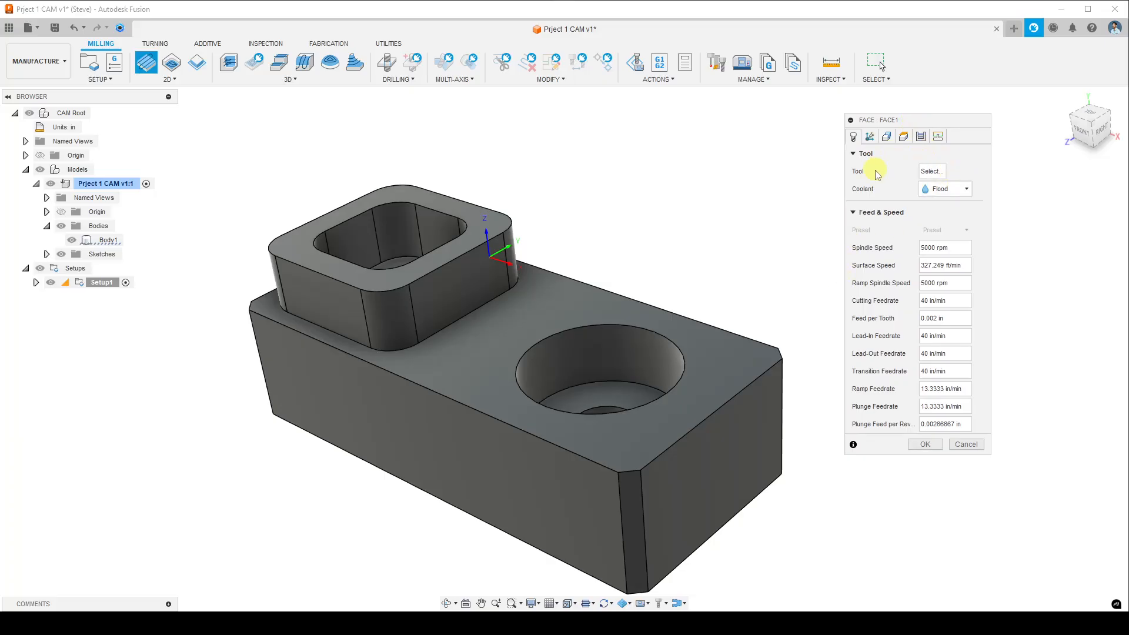
- Assign the 2" R0.015" face mill from the CNC Beginner (HAAS VF2) library to the Face operation
{"action": "left_click", "coordinate": [934, 171]}
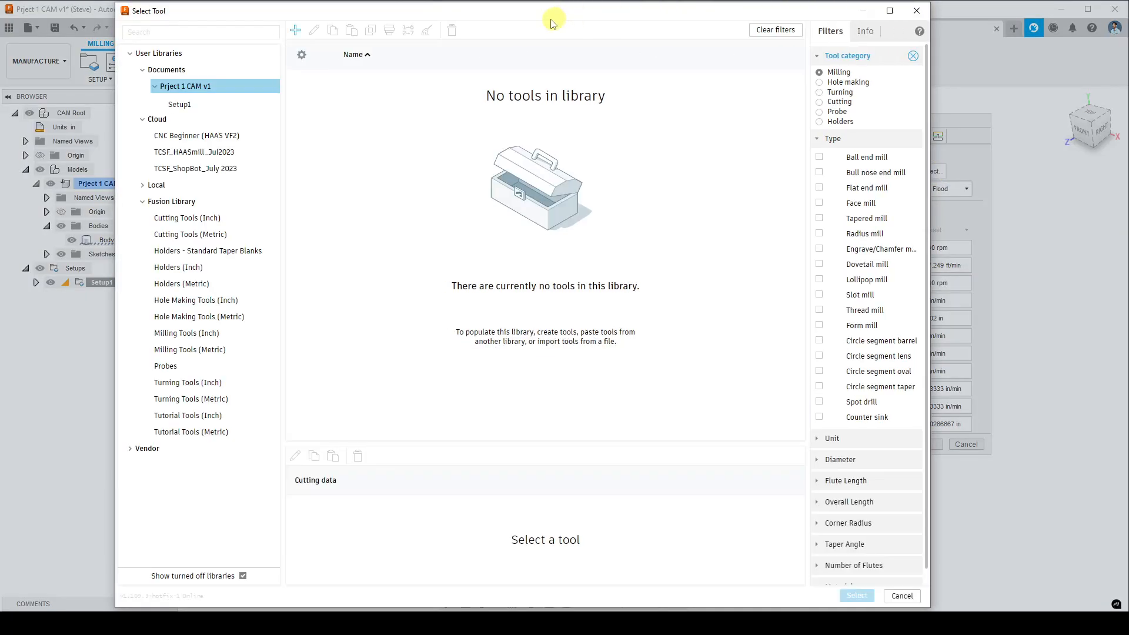
{"action": "left_click_drag", "start_coordinate": [494, 15], "coordinate": [505, 36]}
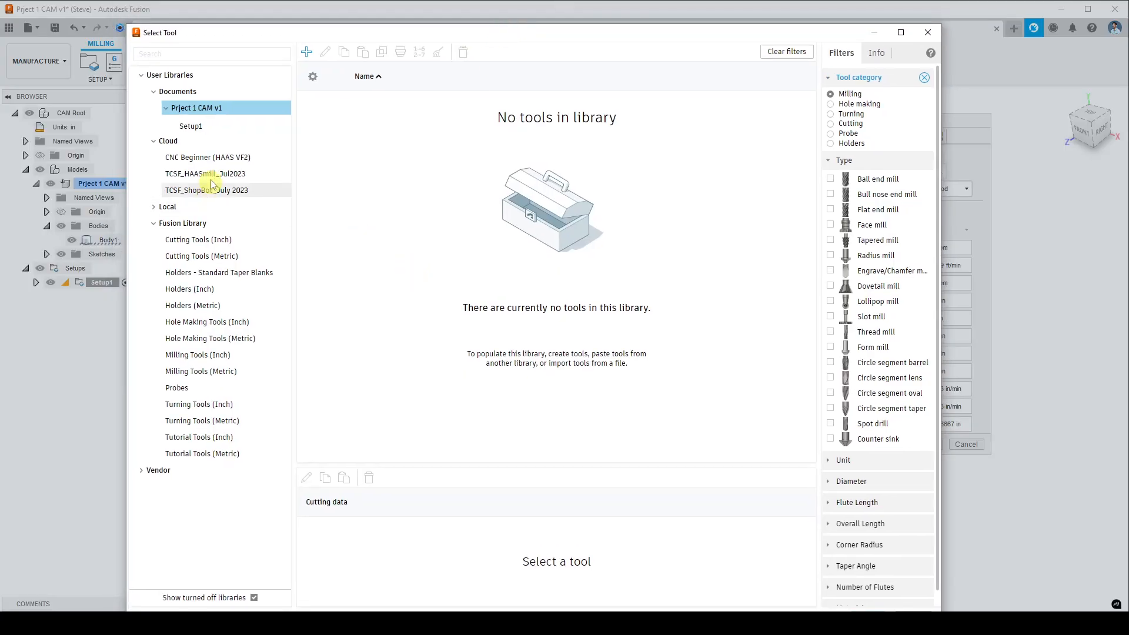
{"action": "left_click", "coordinate": [223, 159]}
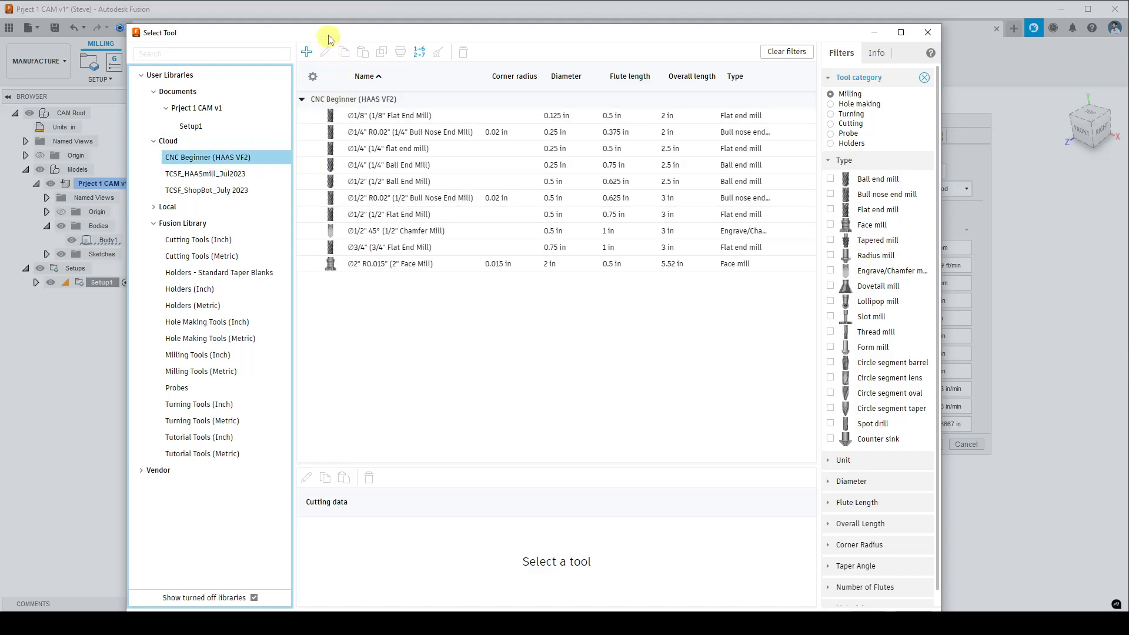
{"action": "left_click_drag", "start_coordinate": [327, 34], "coordinate": [330, 25]}
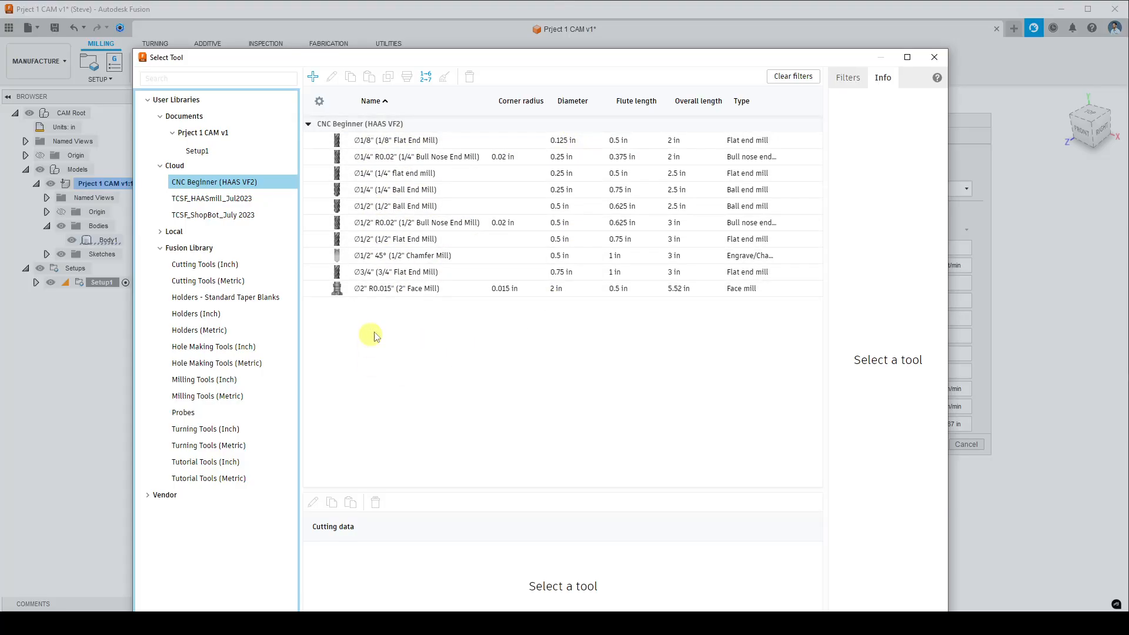
{"action": "left_click", "coordinate": [452, 290]}
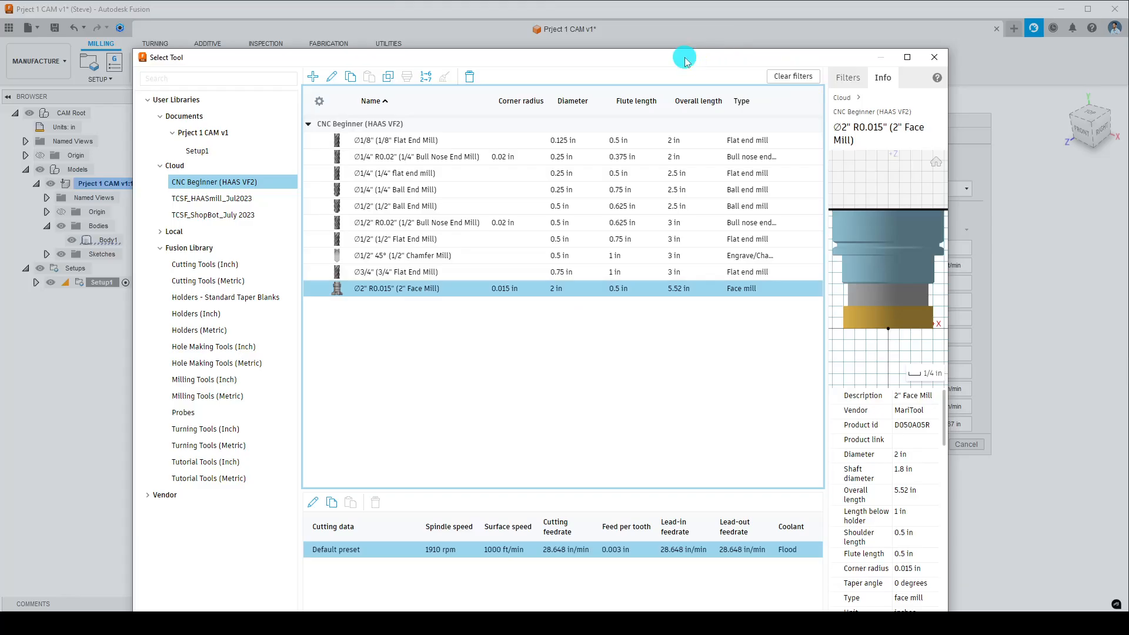
{"action": "left_click_drag", "start_coordinate": [684, 57], "coordinate": [674, 24]}
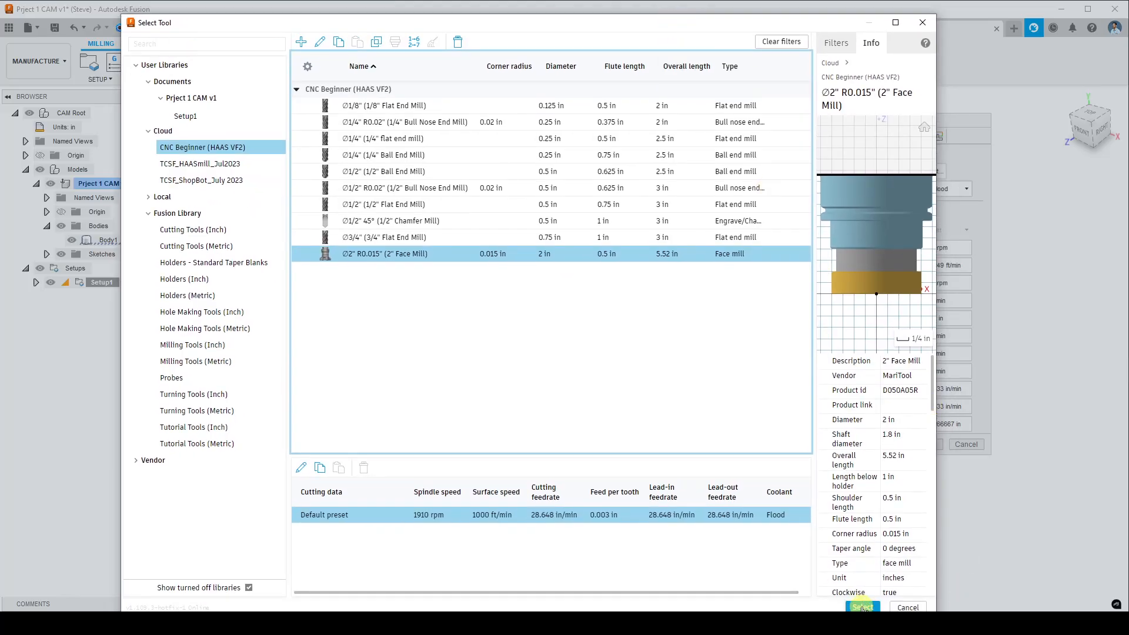
{"action": "left_click", "coordinate": [863, 608]}
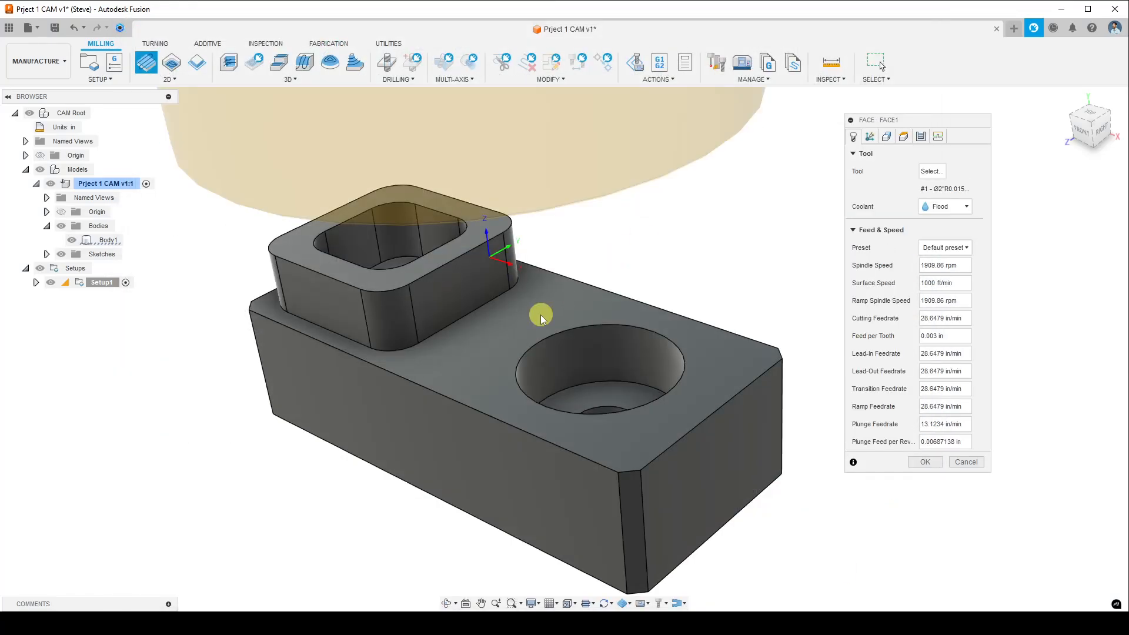
- Compare the face mill's size with the part and review the Face operation's stock contours, heights and passes settings
{"action": "scroll", "coordinate": [541, 317], "scroll_direction": "down", "scroll_amount": 5}
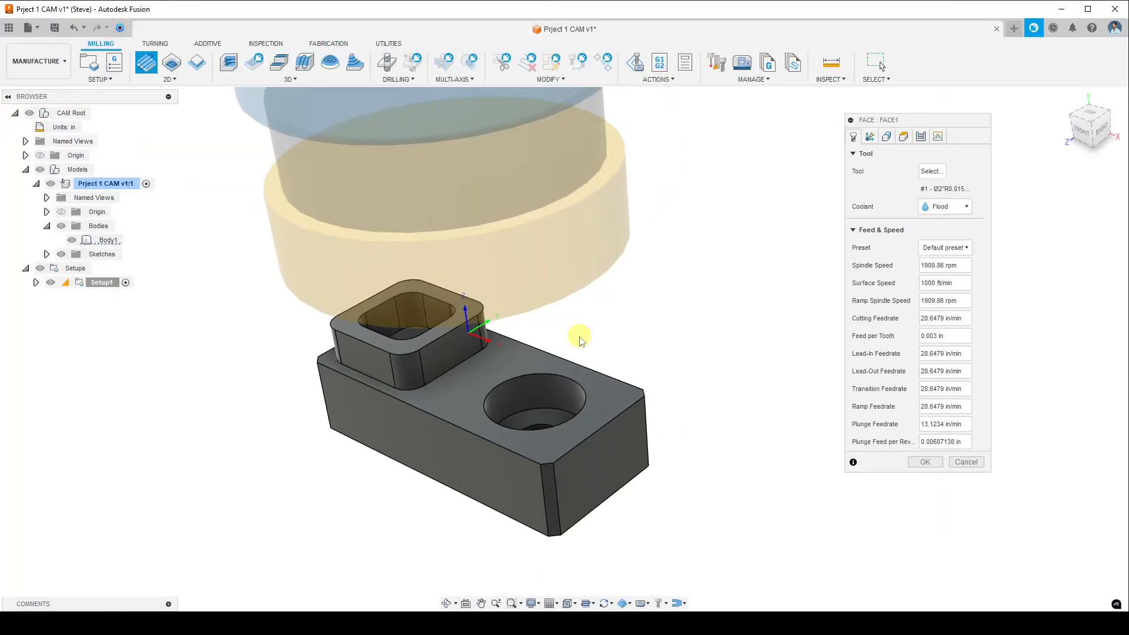
{"action": "middle_click_drag", "start_coordinate": [581, 340], "coordinate": [511, 361], "text": "shift"}
{"action": "scroll", "coordinate": [588, 314], "scroll_direction": "down", "scroll_amount": 3}
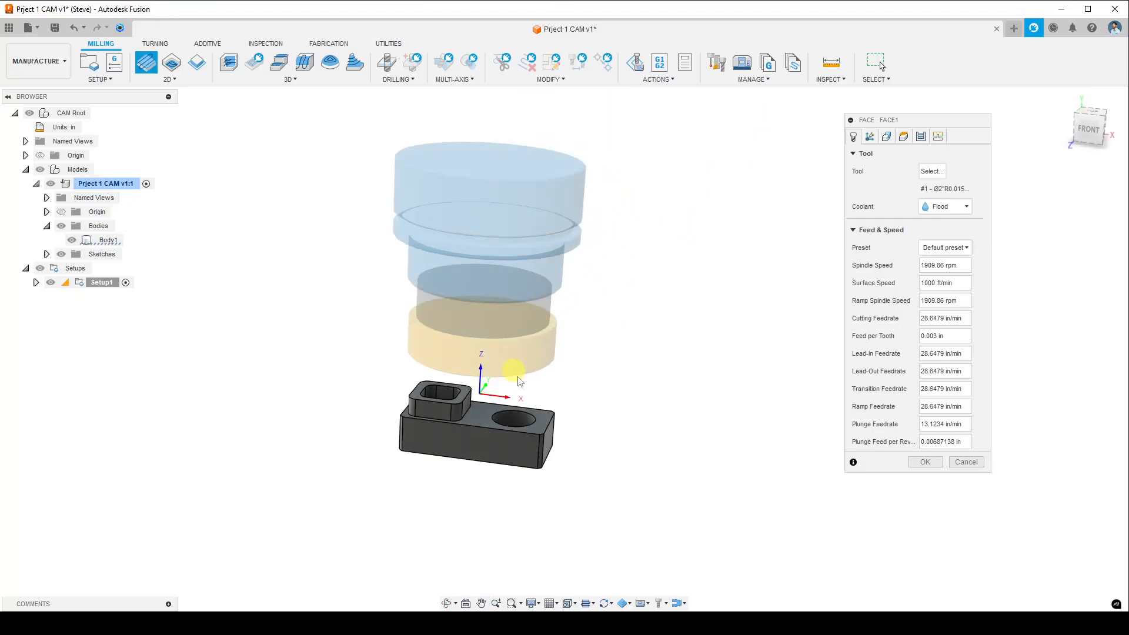
{"action": "scroll", "coordinate": [578, 354], "scroll_direction": "up", "scroll_amount": 3}
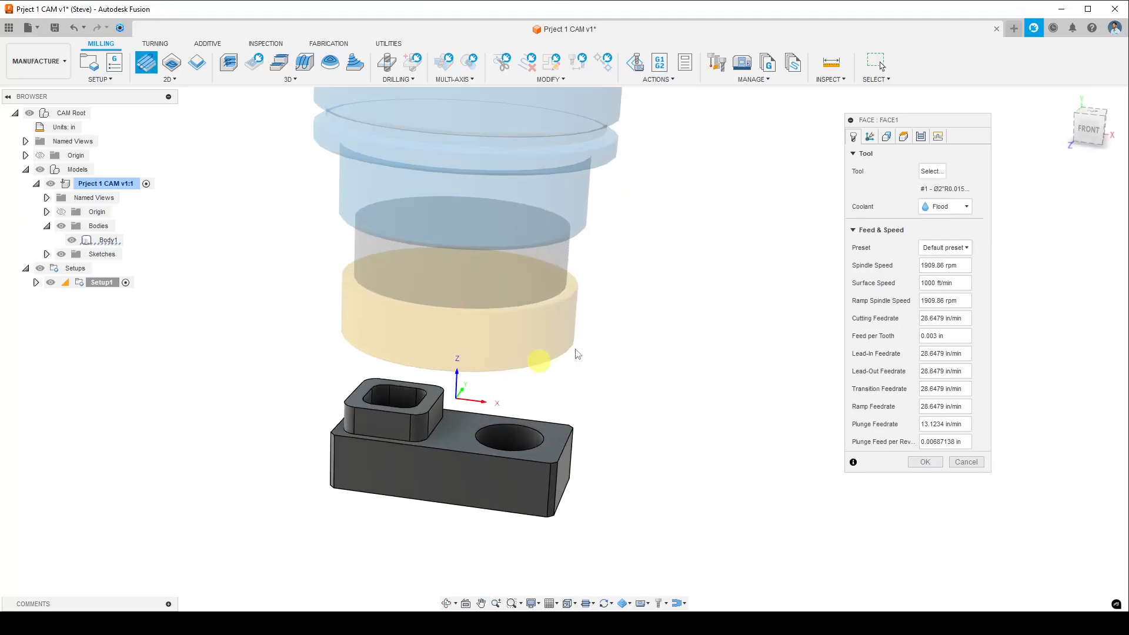
{"action": "left_click", "coordinate": [872, 141]}
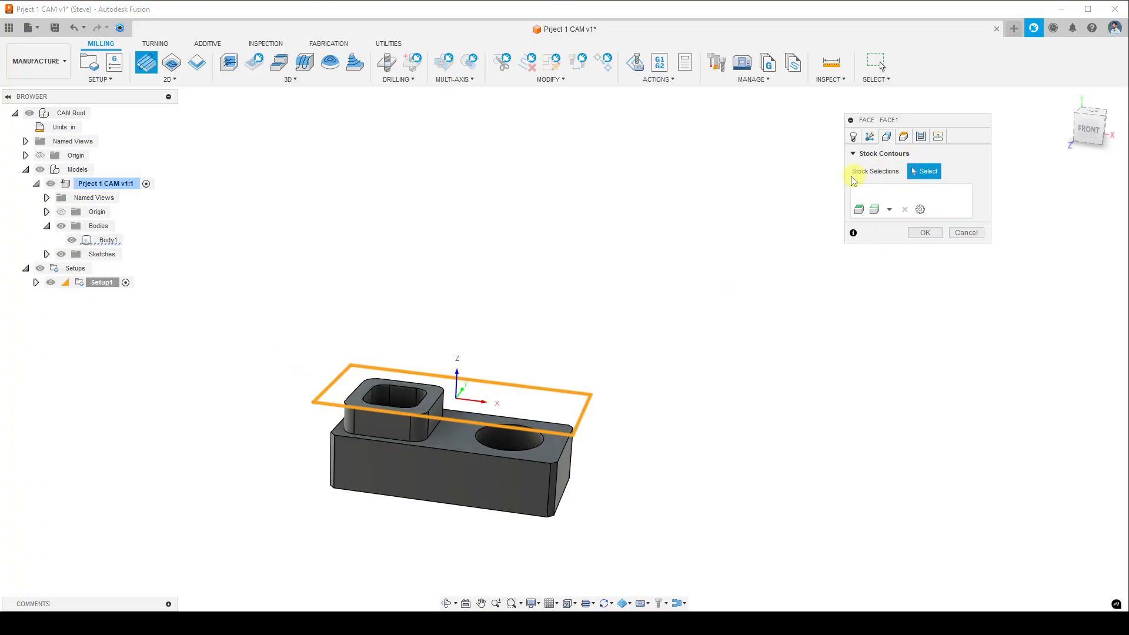
{"action": "left_click", "coordinate": [905, 137]}
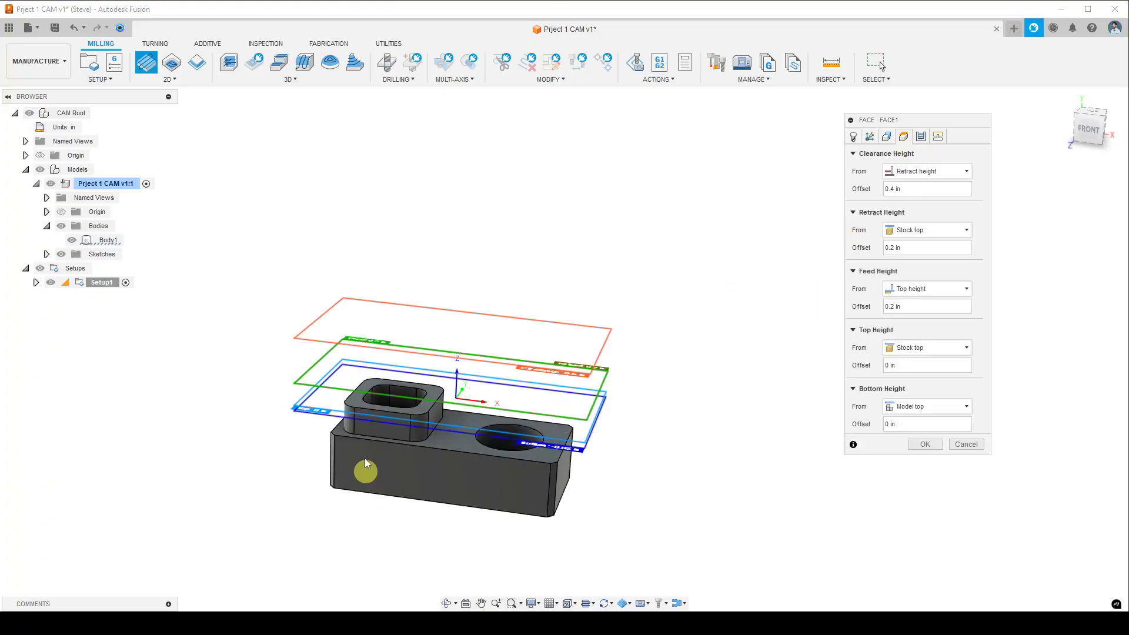
{"action": "left_click", "coordinate": [921, 137]}
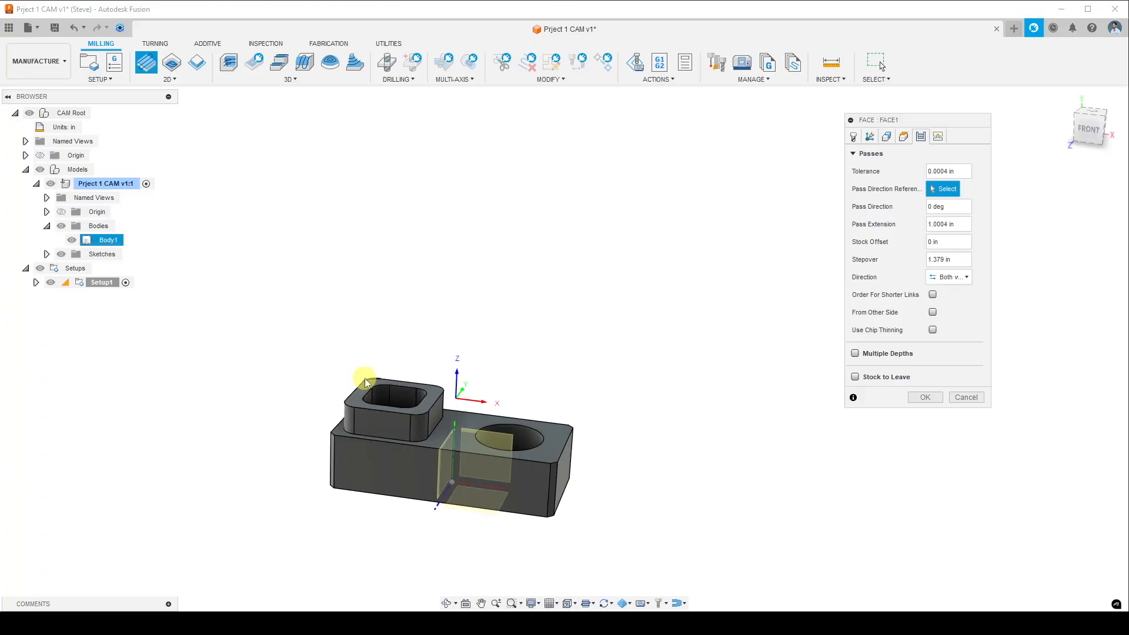
{"action": "scroll", "coordinate": [387, 410], "scroll_direction": "up", "scroll_amount": 5}
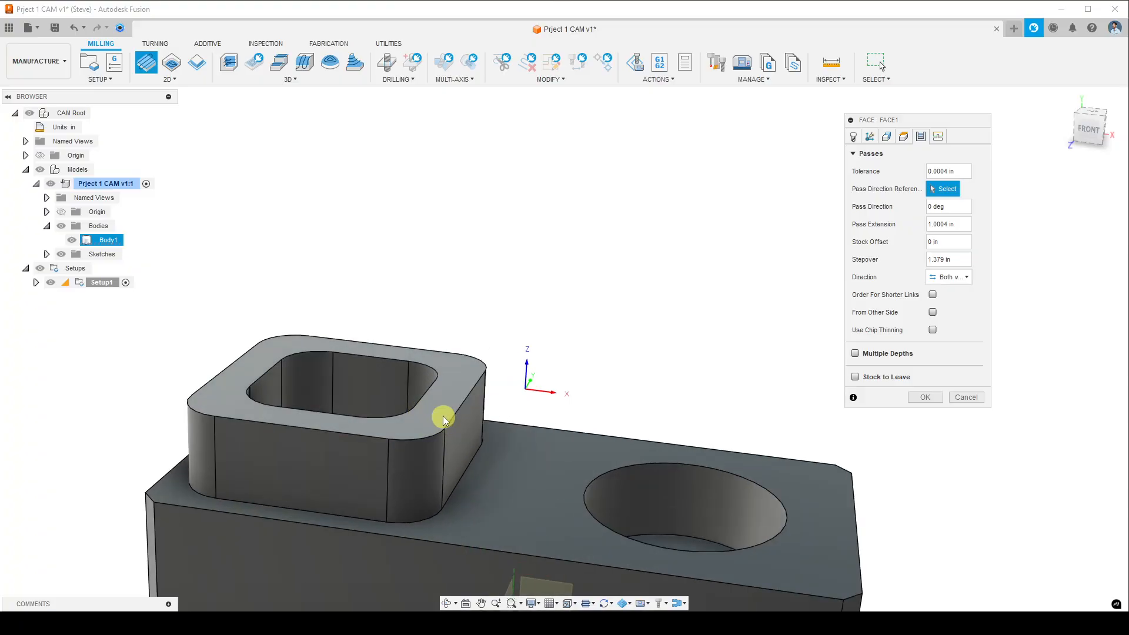
{"action": "scroll", "coordinate": [442, 406], "scroll_direction": "down", "scroll_amount": 5}
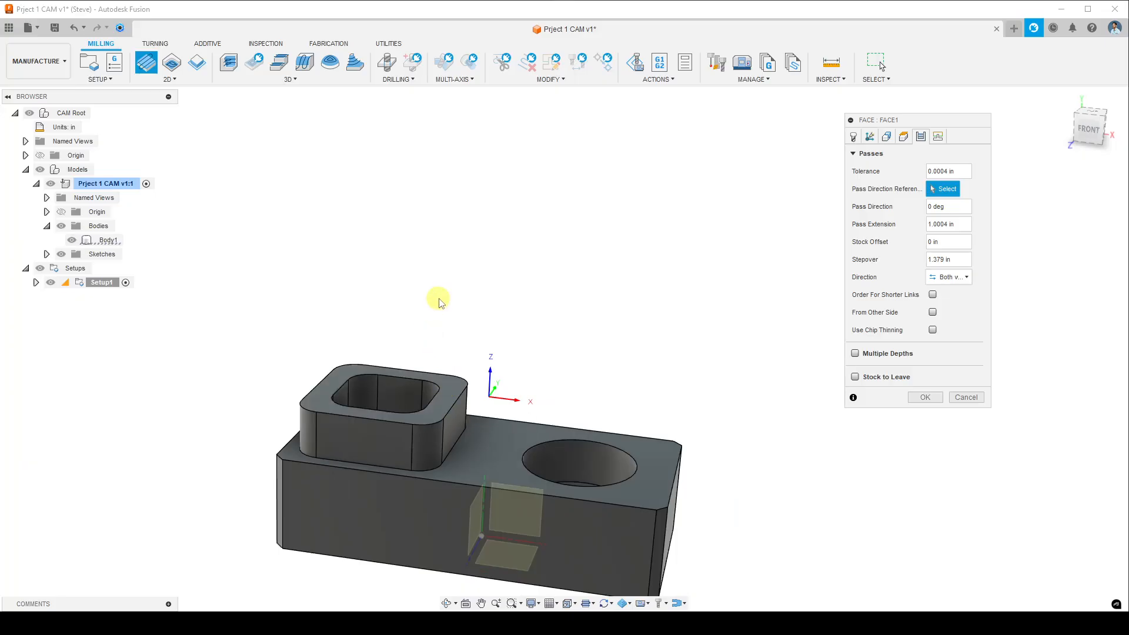
{"action": "scroll", "coordinate": [437, 303], "scroll_direction": "down", "scroll_amount": 2}
{"action": "scroll", "coordinate": [474, 347], "scroll_direction": "up", "scroll_amount": 2}
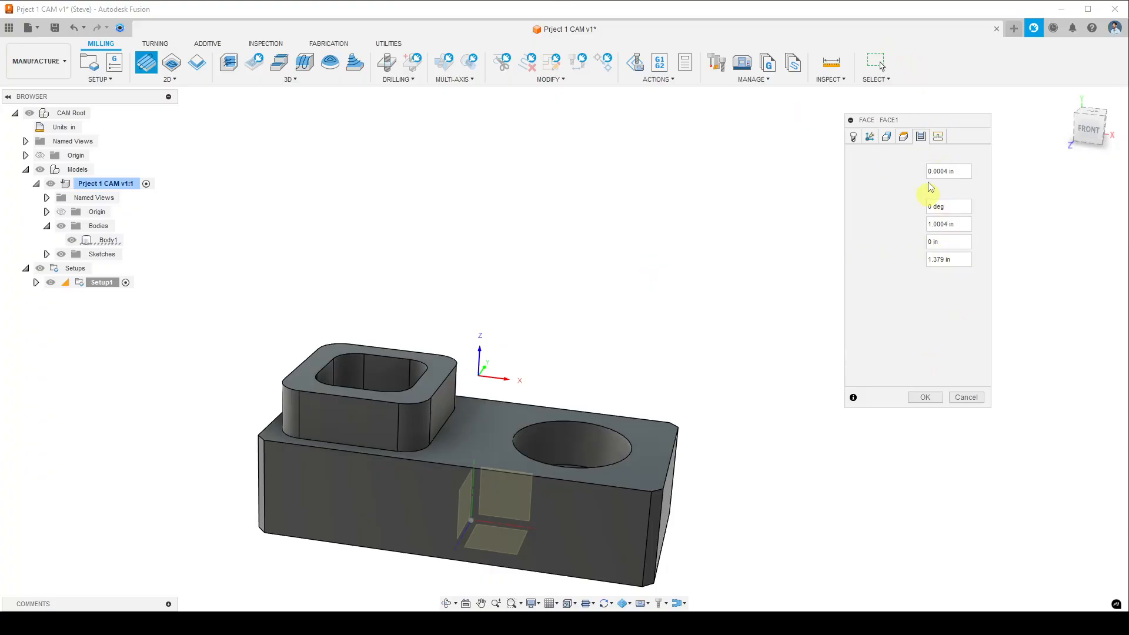
- Review the Face operation's linking, lead and transition settings and generate its toolpath
{"action": "left_click", "coordinate": [940, 136]}
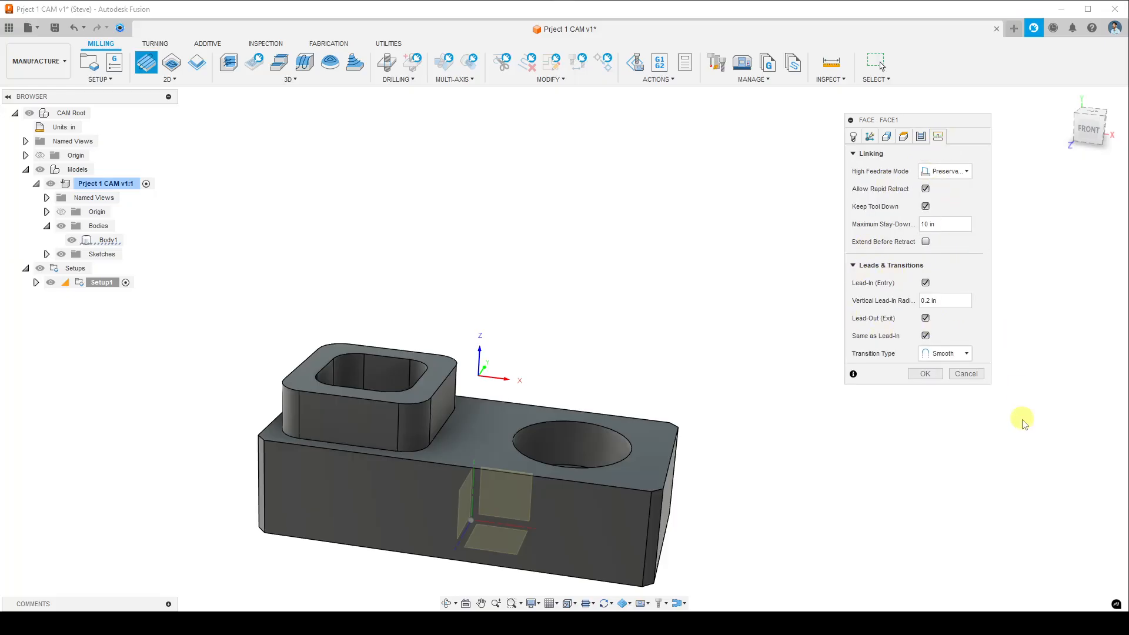
{"action": "left_click", "coordinate": [927, 375]}
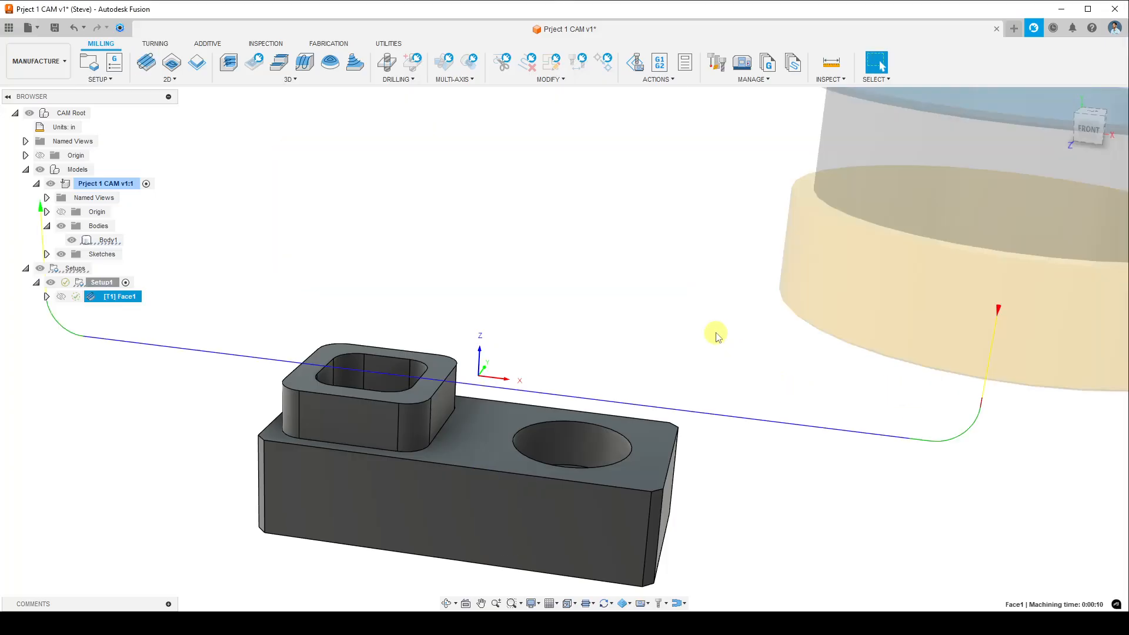
{"action": "scroll", "coordinate": [716, 333], "scroll_direction": "up", "scroll_amount": 2}
{"action": "scroll", "coordinate": [711, 335], "scroll_direction": "down", "scroll_amount": 6}
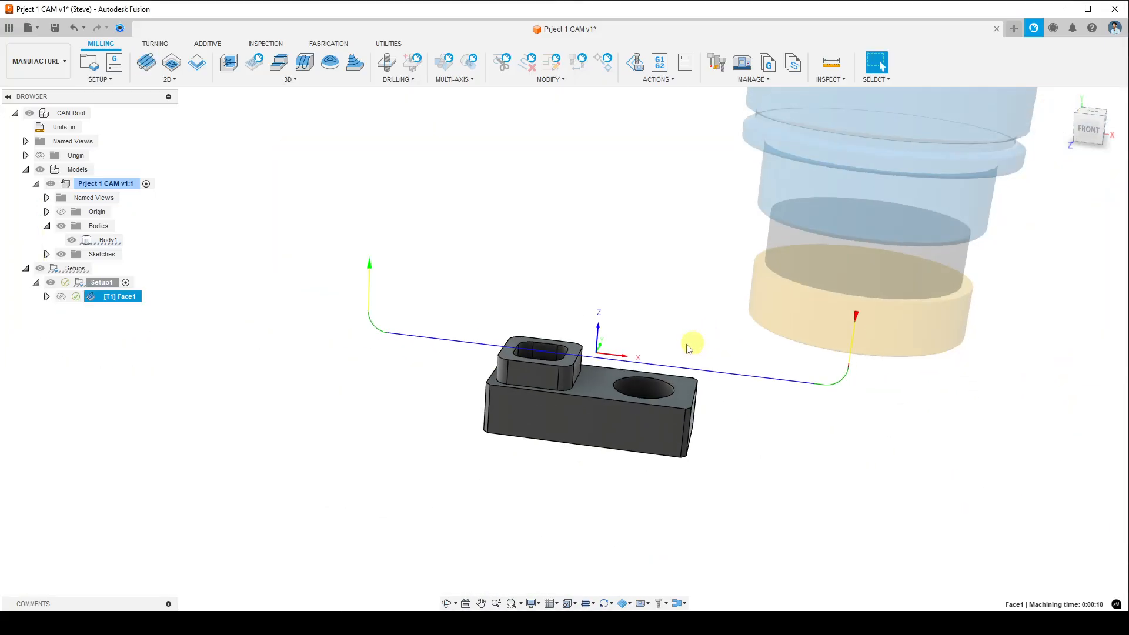
- Examine the Face toolpath from the front and back, focusing on the tool's rapid approach, plunge and lead-in arc
{"action": "middle_click_drag", "start_coordinate": [606, 326], "coordinate": [599, 363], "text": "shift"}
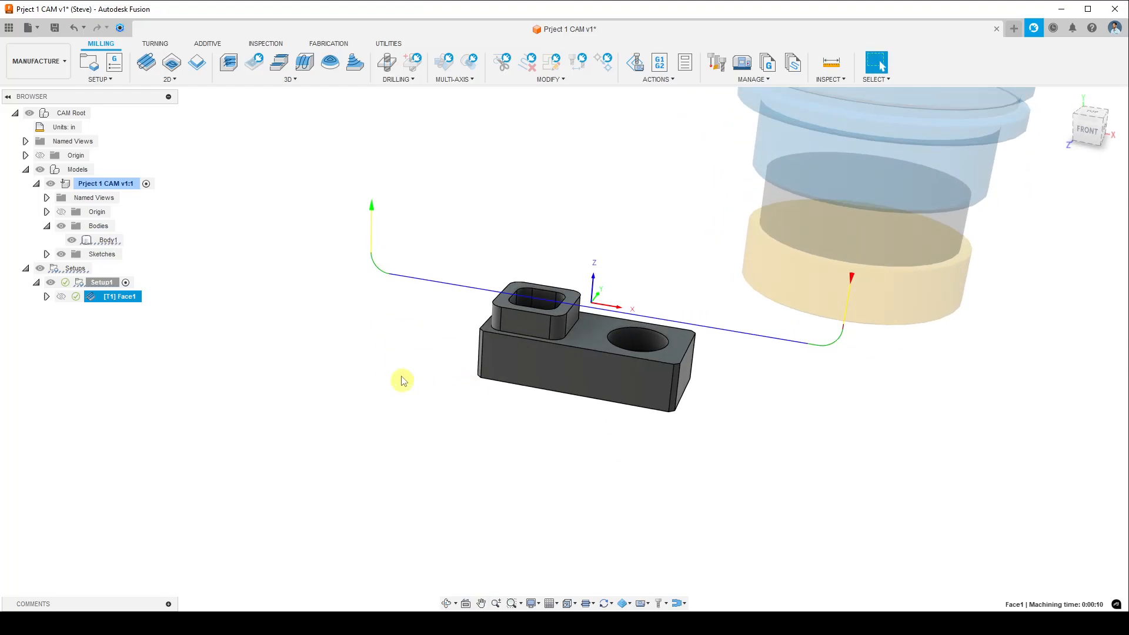
{"action": "middle_click_drag", "start_coordinate": [471, 391], "coordinate": [694, 388], "text": "shift"}
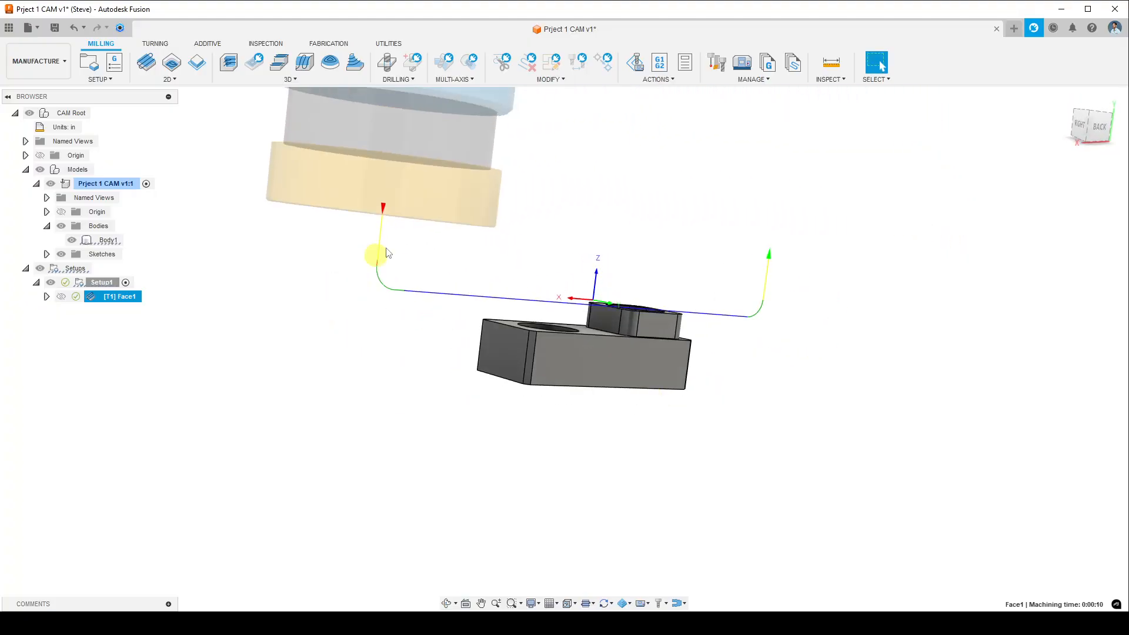
{"action": "scroll", "coordinate": [382, 271], "scroll_direction": "up", "scroll_amount": 3}
{"action": "middle_click_drag", "start_coordinate": [392, 347], "coordinate": [379, 390]}
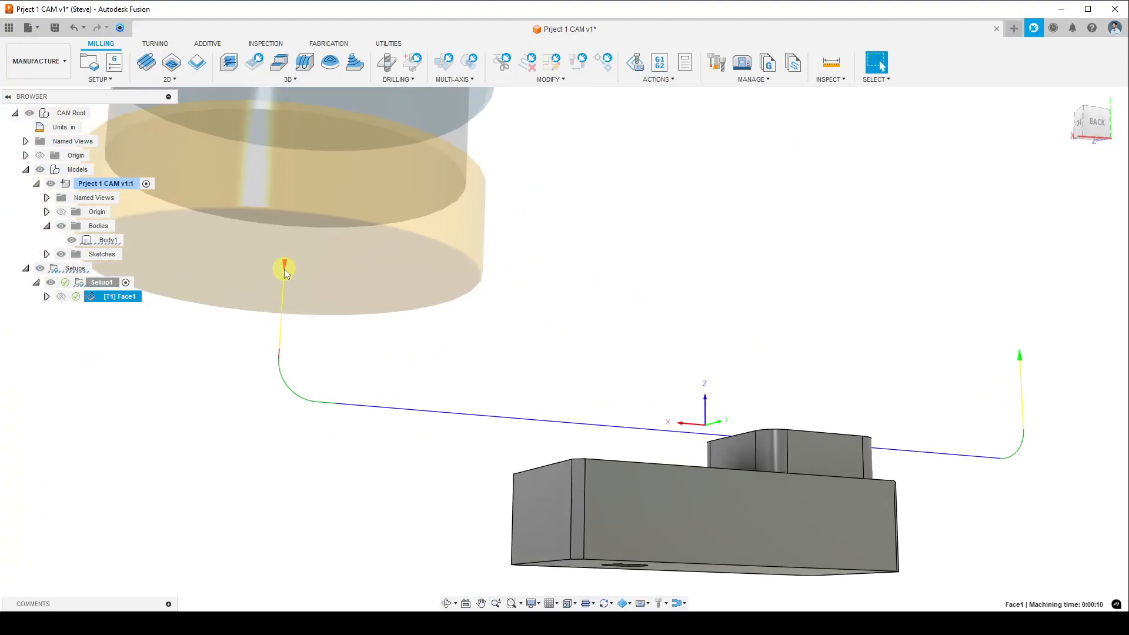
{"action": "scroll", "coordinate": [280, 281], "scroll_direction": "up", "scroll_amount": 3}
{"action": "scroll", "coordinate": [306, 312], "scroll_direction": "down", "scroll_amount": 4}
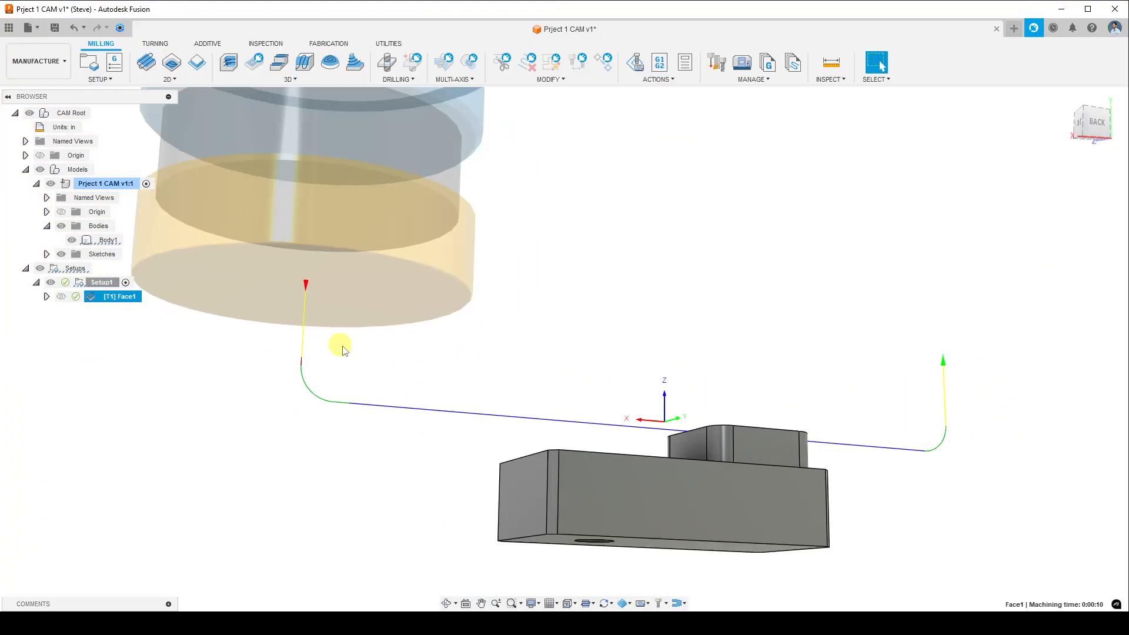
{"action": "middle_click_drag", "start_coordinate": [335, 336], "coordinate": [268, 335], "text": "shift"}
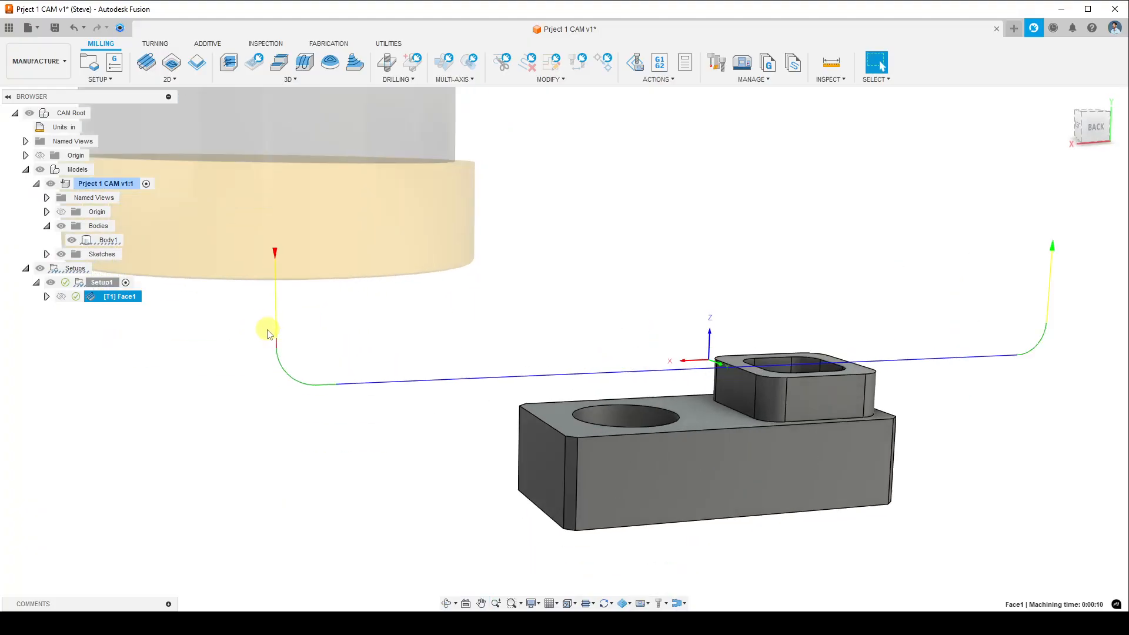
{"action": "scroll", "coordinate": [268, 334], "scroll_direction": "up", "scroll_amount": 2}
{"action": "scroll", "coordinate": [306, 322], "scroll_direction": "down", "scroll_amount": 3}
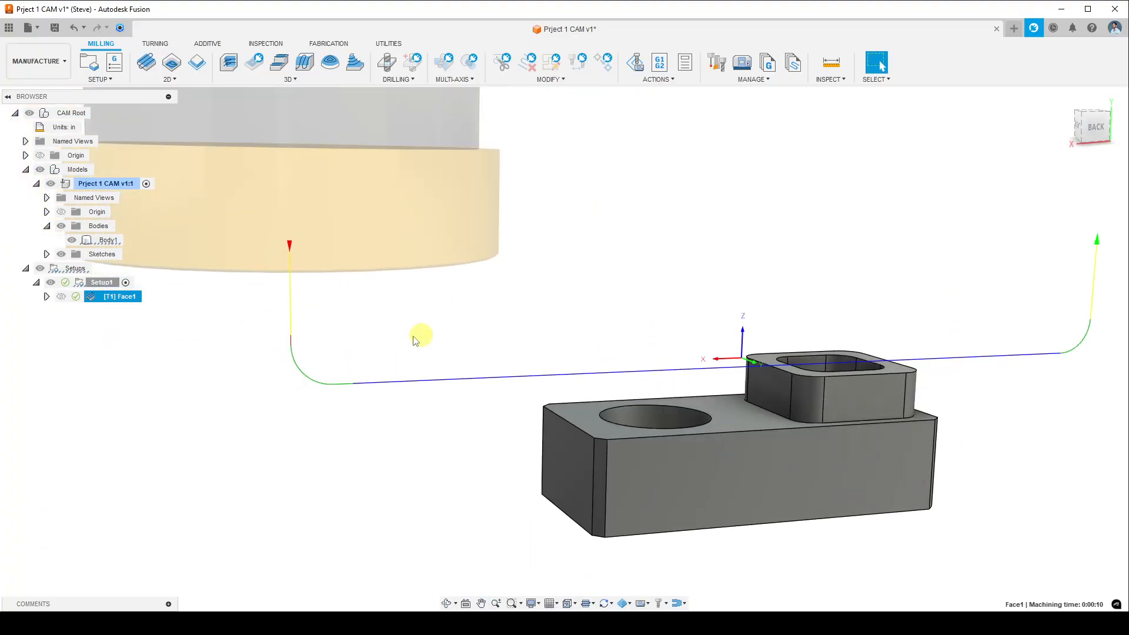
{"action": "scroll", "coordinate": [297, 303], "scroll_direction": "down", "scroll_amount": 1}
{"action": "scroll", "coordinate": [293, 297], "scroll_direction": "up", "scroll_amount": 2}
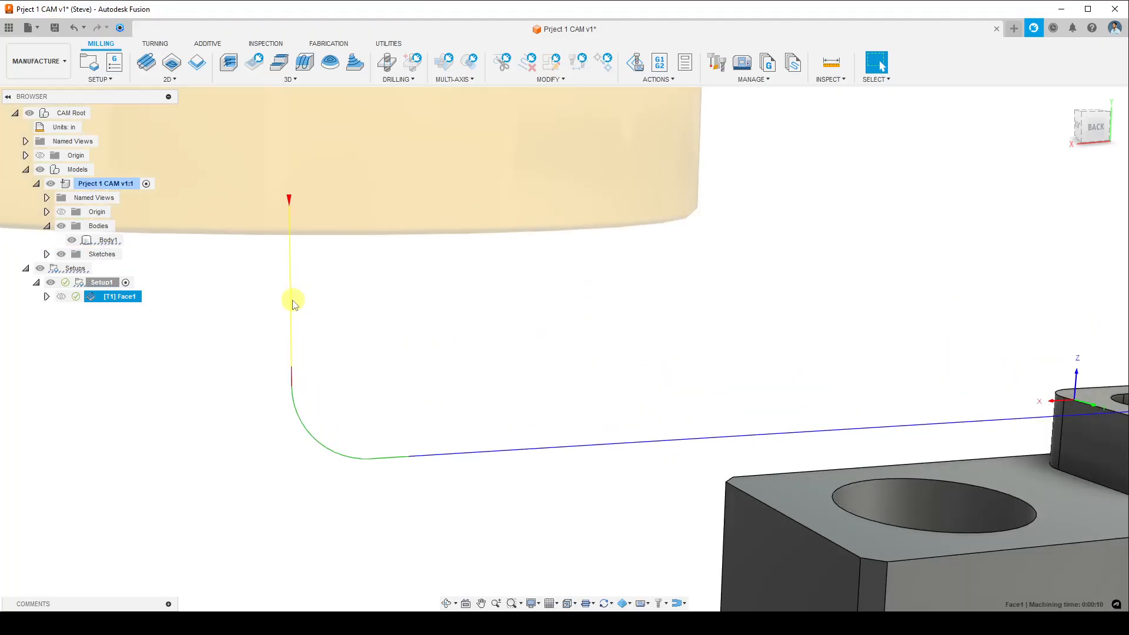
{"action": "scroll", "coordinate": [294, 303], "scroll_direction": "down", "scroll_amount": 1}
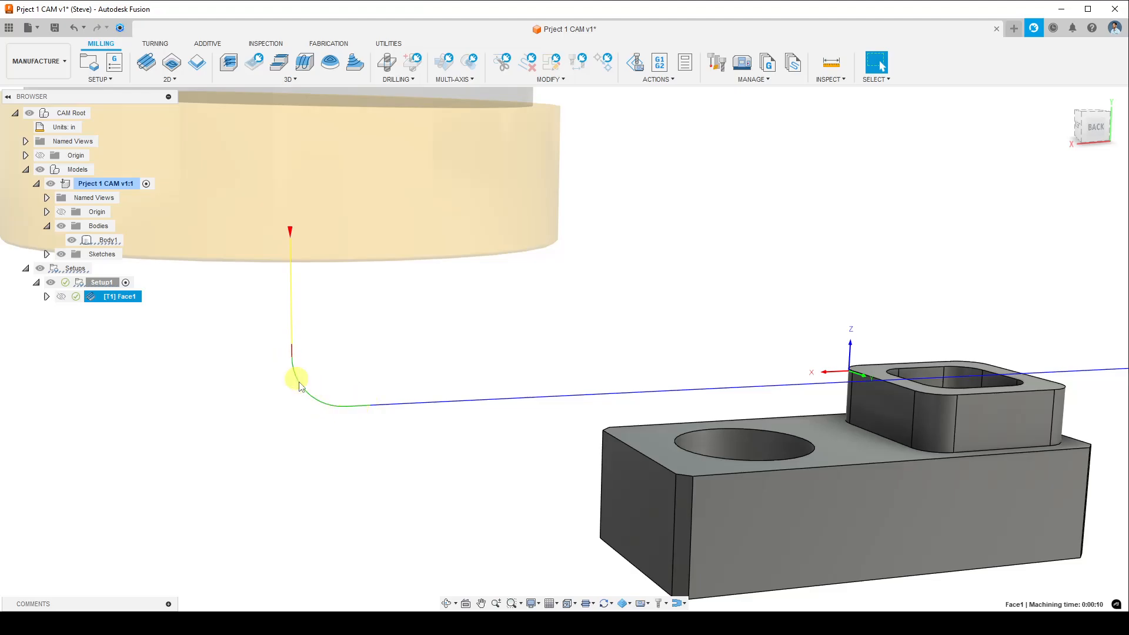
- Examine the Face toolpath's cutting pass across the part and its lead-out and retract moves
{"action": "middle_click_drag", "start_coordinate": [474, 428], "coordinate": [369, 412]}
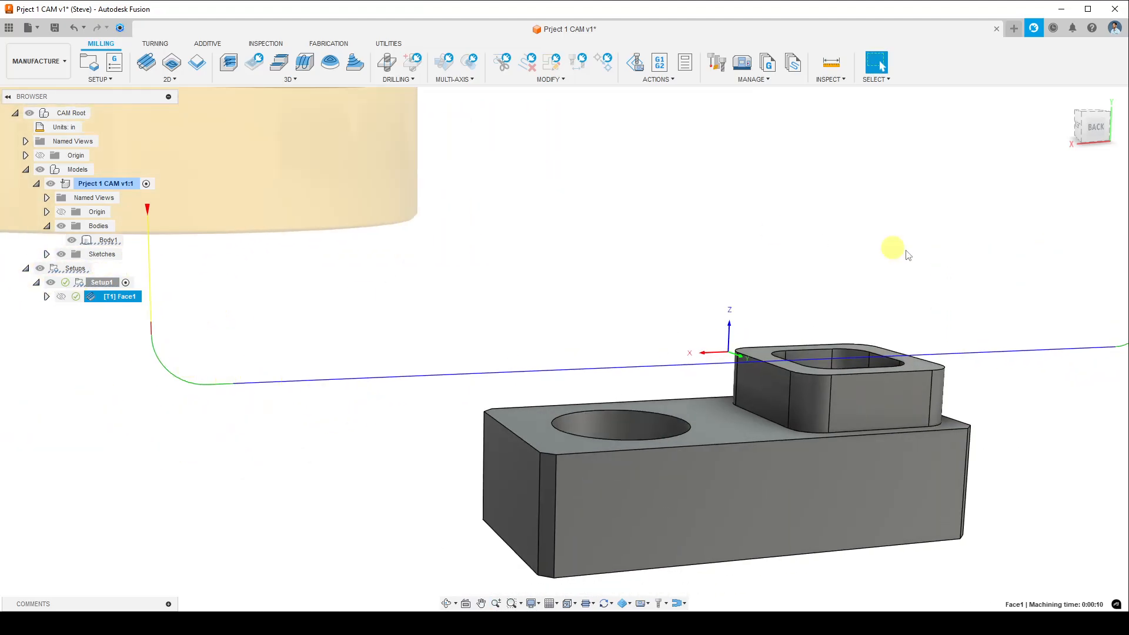
{"action": "middle_click_drag", "start_coordinate": [892, 247], "coordinate": [204, 398]}
{"action": "middle_click", "coordinate": [443, 363]}
{"action": "middle_click", "coordinate": [444, 363]}
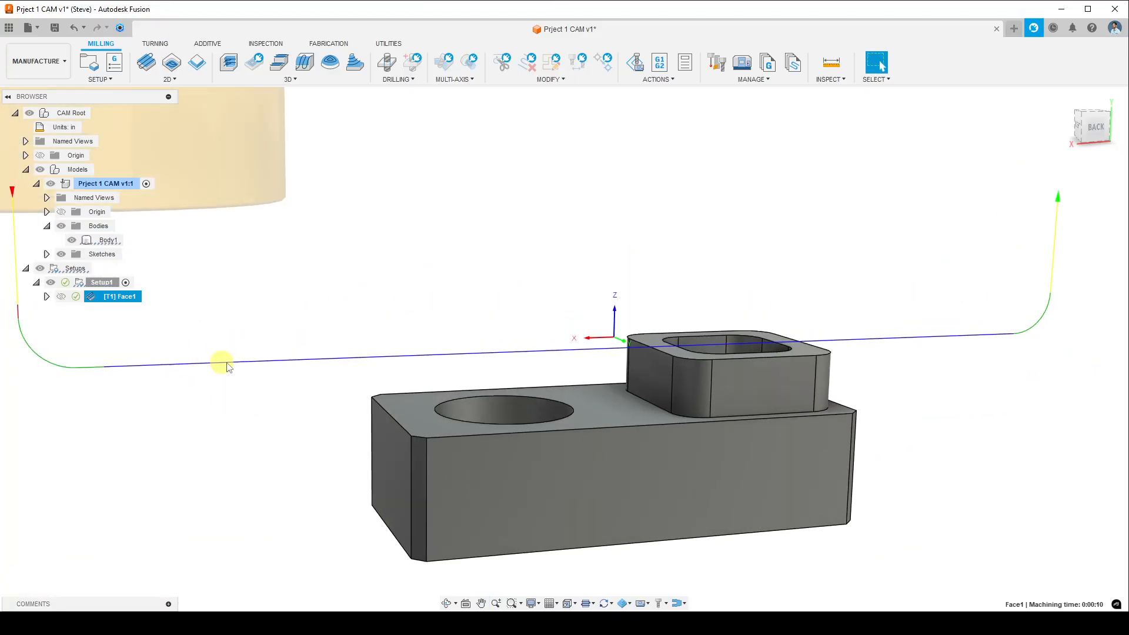
{"action": "scroll", "coordinate": [306, 377], "scroll_direction": "down", "scroll_amount": 3}
{"action": "scroll", "coordinate": [206, 374], "scroll_direction": "up", "scroll_amount": 3}
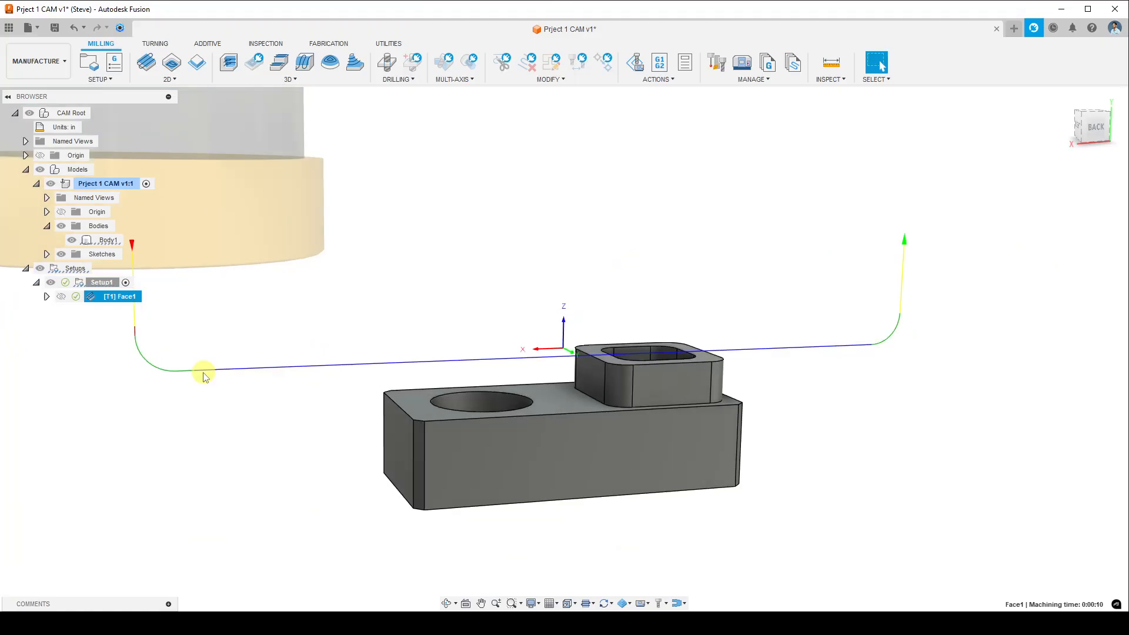
{"action": "middle_click_drag", "start_coordinate": [224, 404], "coordinate": [244, 436]}
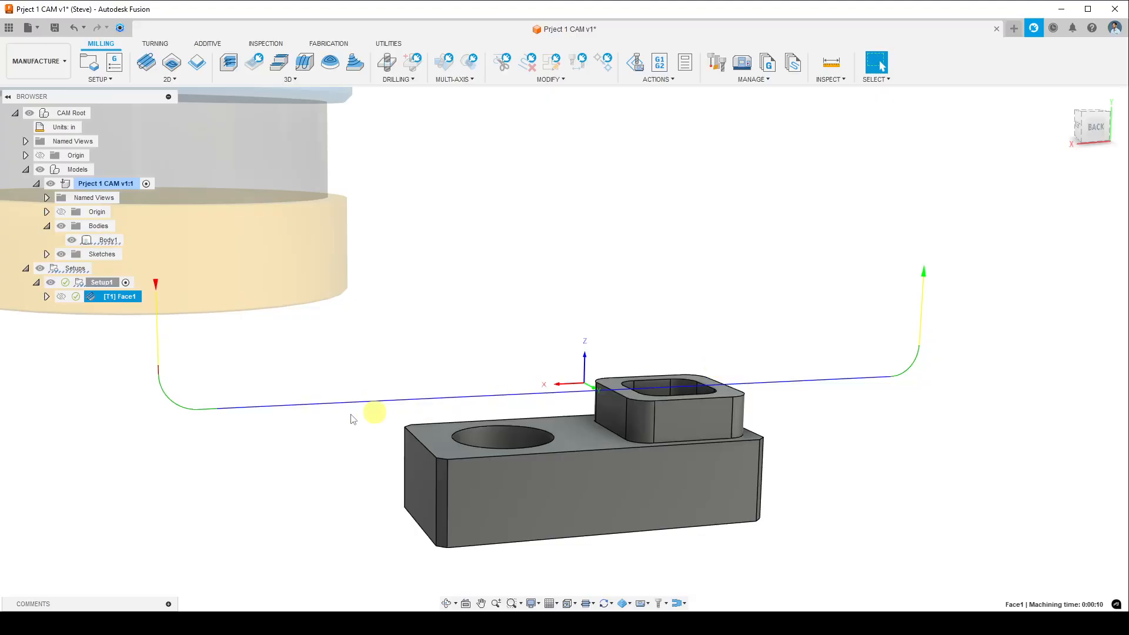
{"action": "scroll", "coordinate": [467, 327], "scroll_direction": "up", "scroll_amount": 3}
{"action": "scroll", "coordinate": [461, 328], "scroll_direction": "down", "scroll_amount": 5}
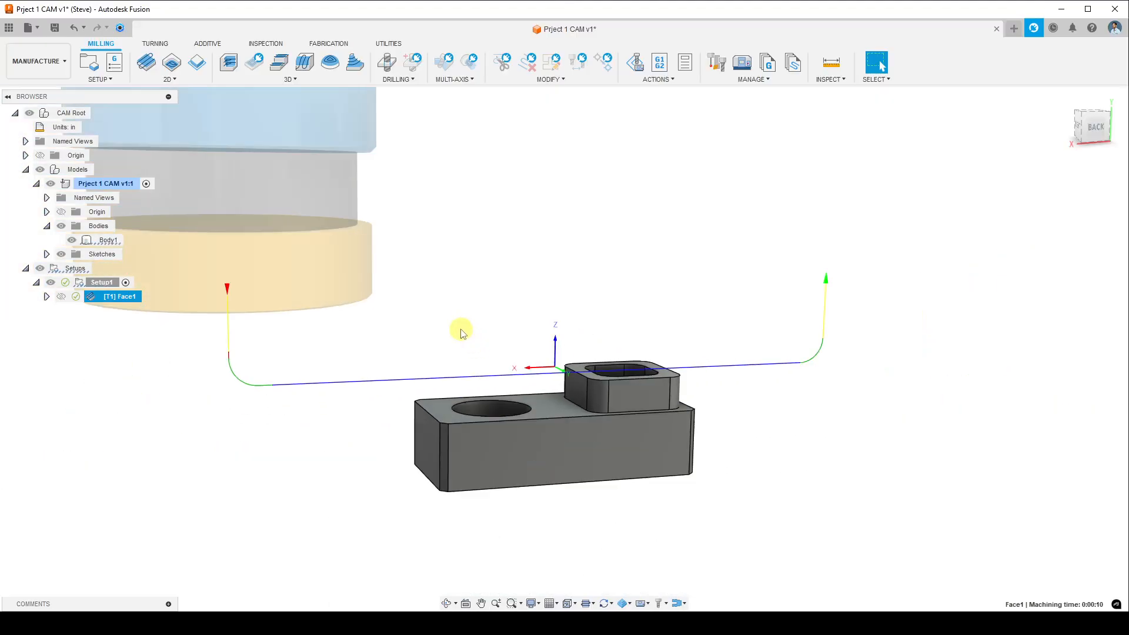
{"action": "scroll", "coordinate": [412, 297], "scroll_direction": "down", "scroll_amount": 3}
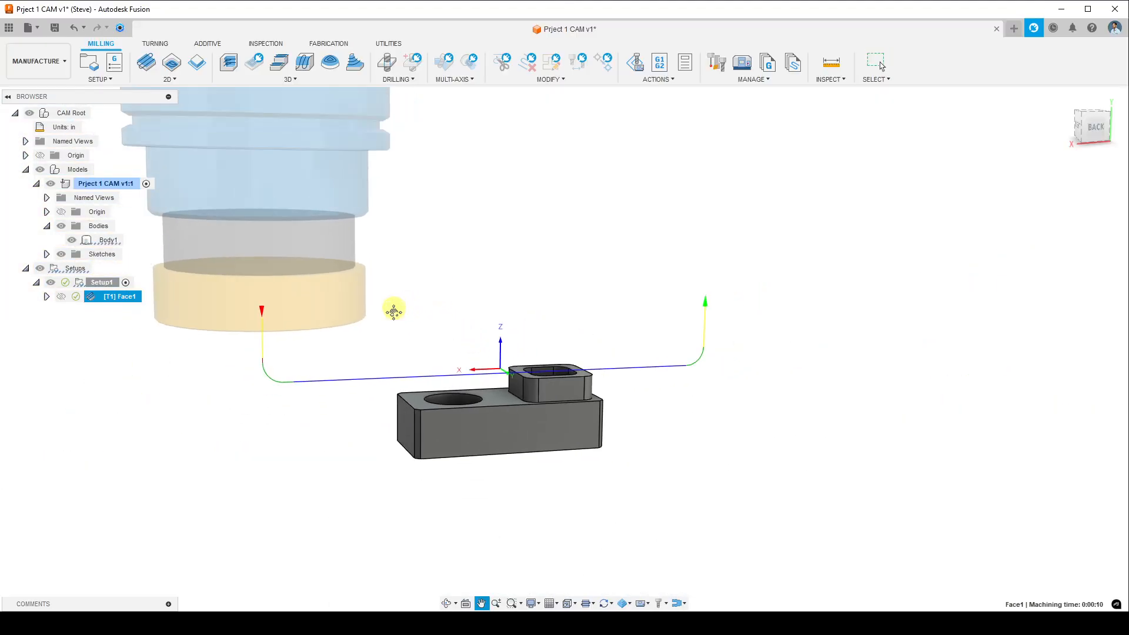
{"action": "middle_click_drag", "start_coordinate": [390, 288], "coordinate": [537, 316], "text": "shift"}
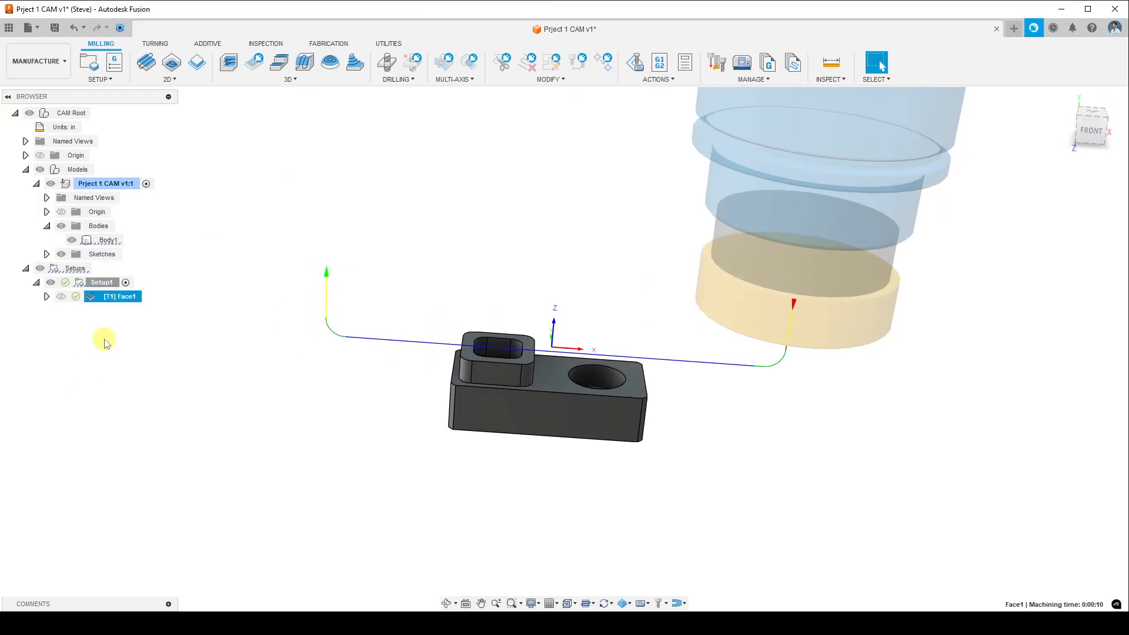
- Simulate Setup1's machining with the stock and tool in view and the simulation settings placed closer to them
{"action": "right_click", "coordinate": [107, 286]}
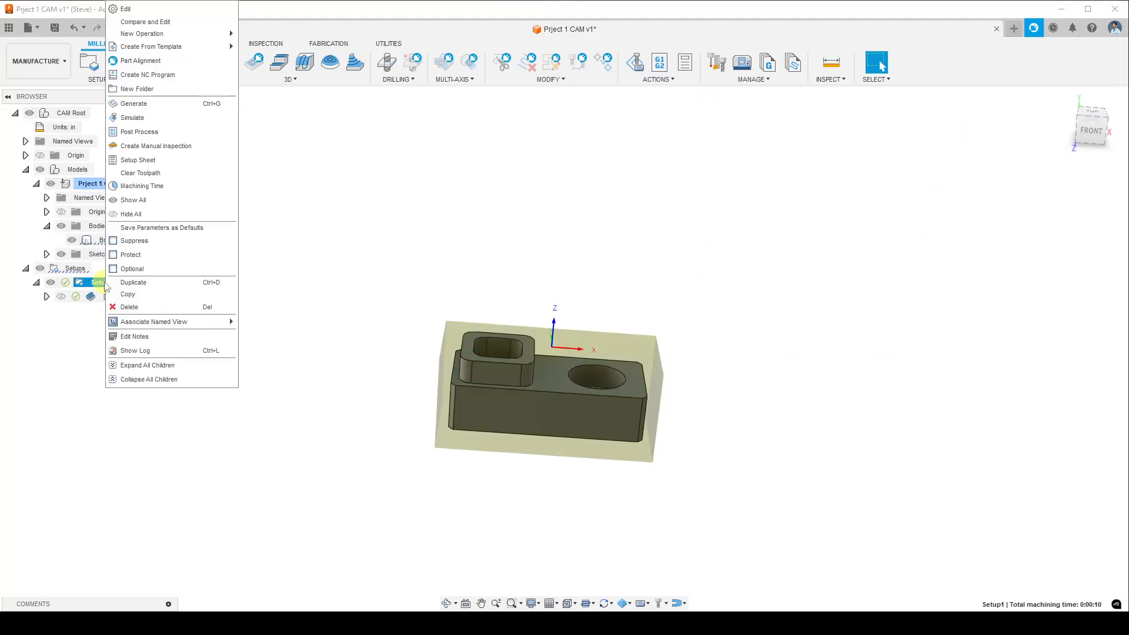
{"action": "left_click", "coordinate": [171, 120]}
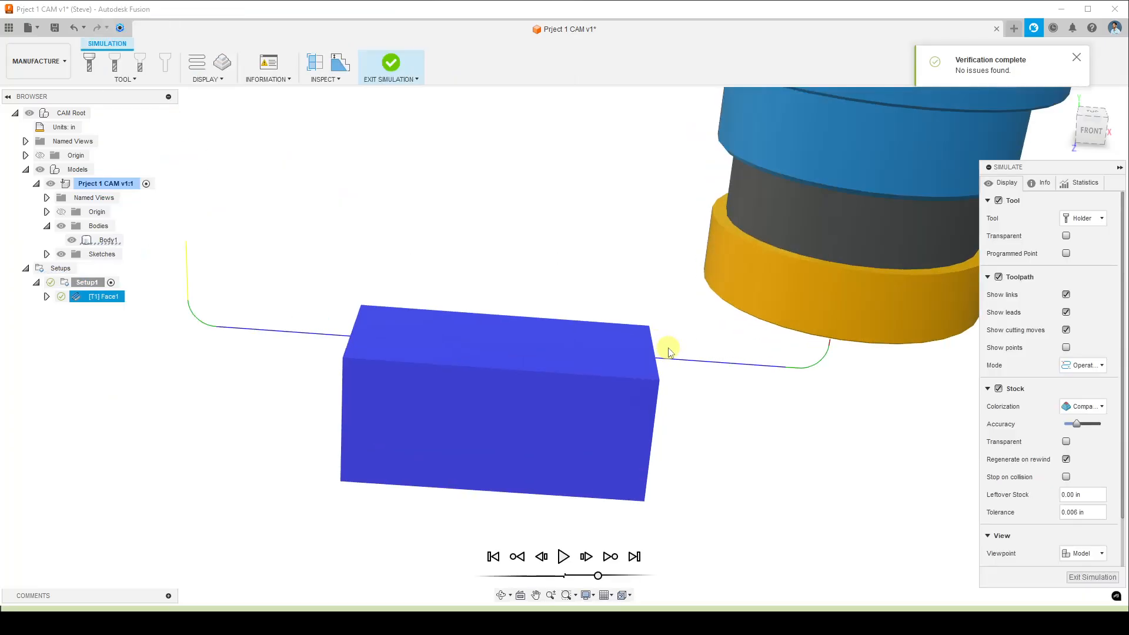
{"action": "middle_click_drag", "start_coordinate": [701, 358], "coordinate": [640, 327], "text": "shift"}
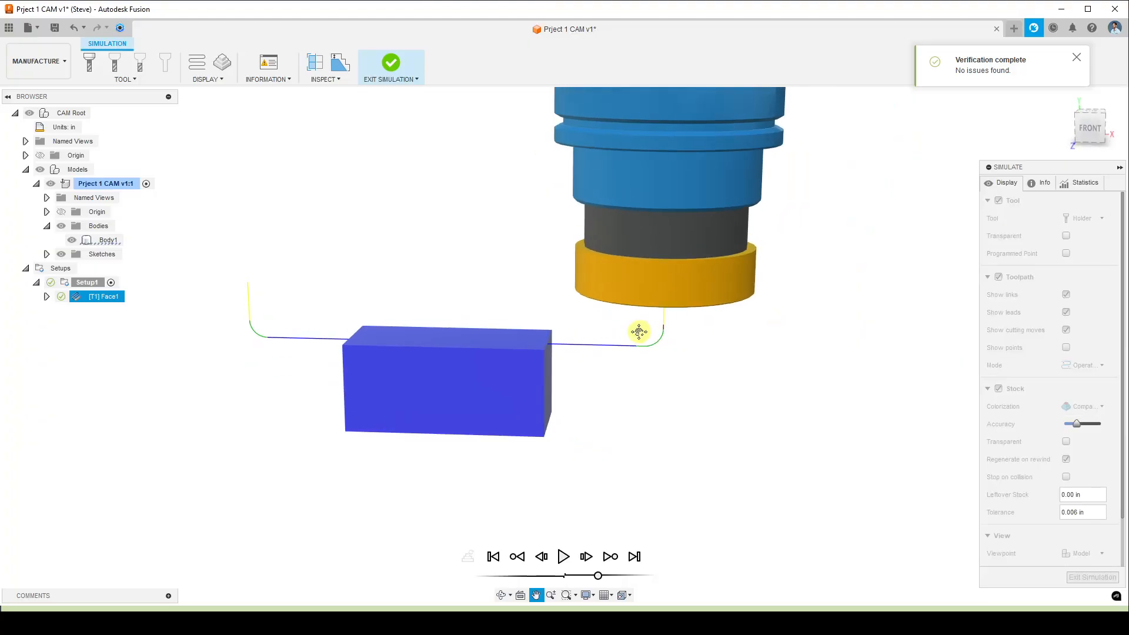
{"action": "left_click_drag", "start_coordinate": [1026, 167], "coordinate": [904, 122]}
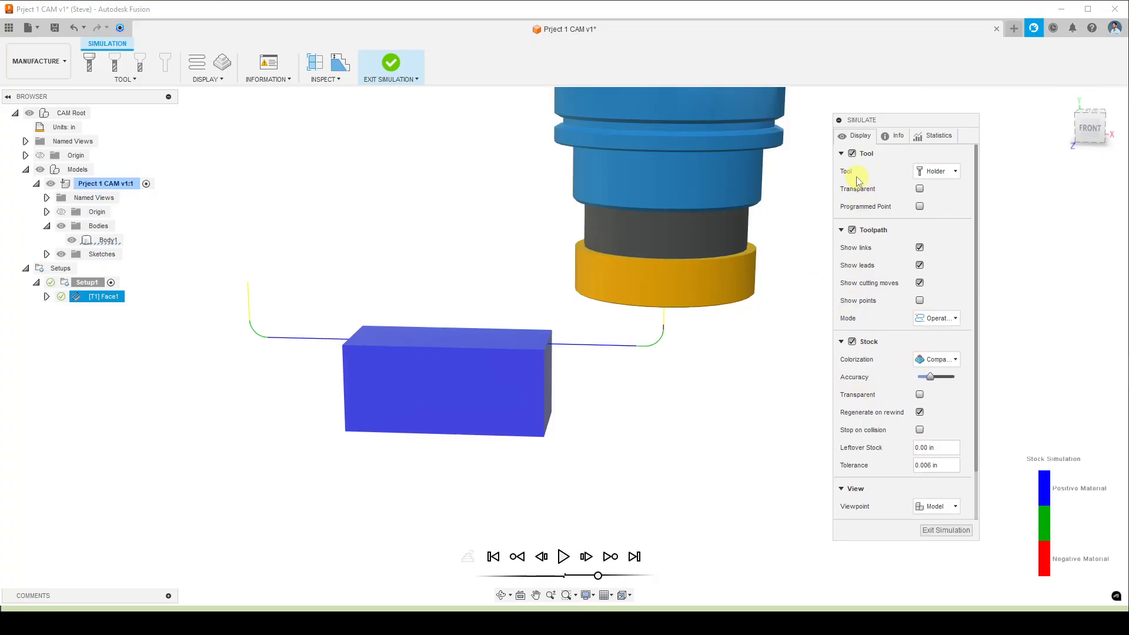
- Compare the simulated tool shown as Flute, Shaft and Holder, ending with Holder
{"action": "left_click", "coordinate": [944, 171]}
{"action": "left_click", "coordinate": [941, 186]}
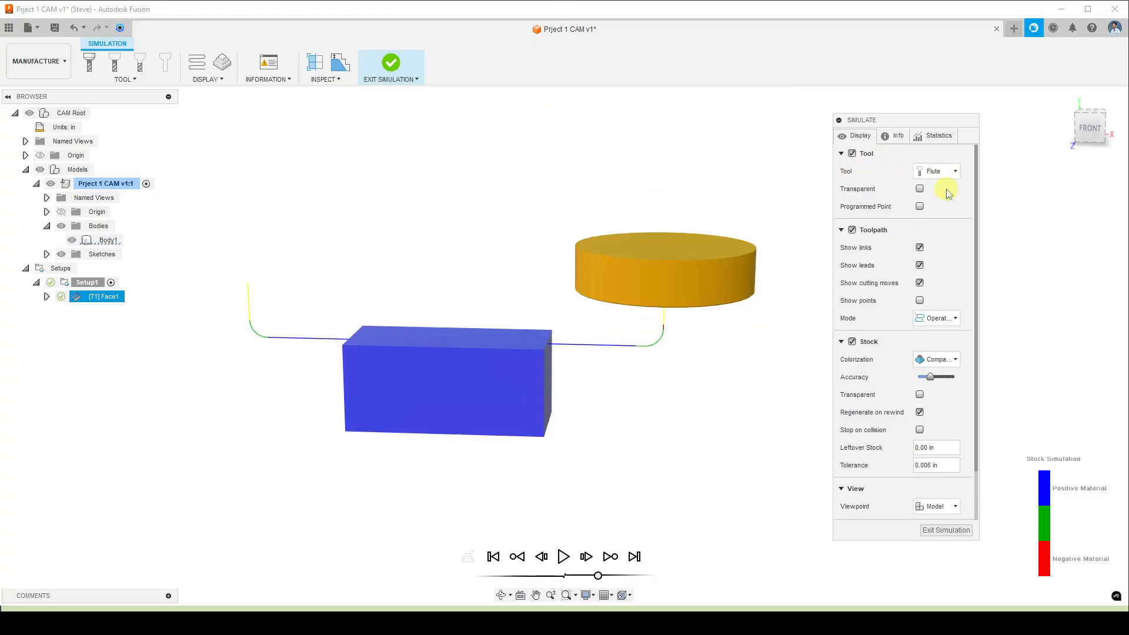
{"action": "left_click", "coordinate": [945, 171]}
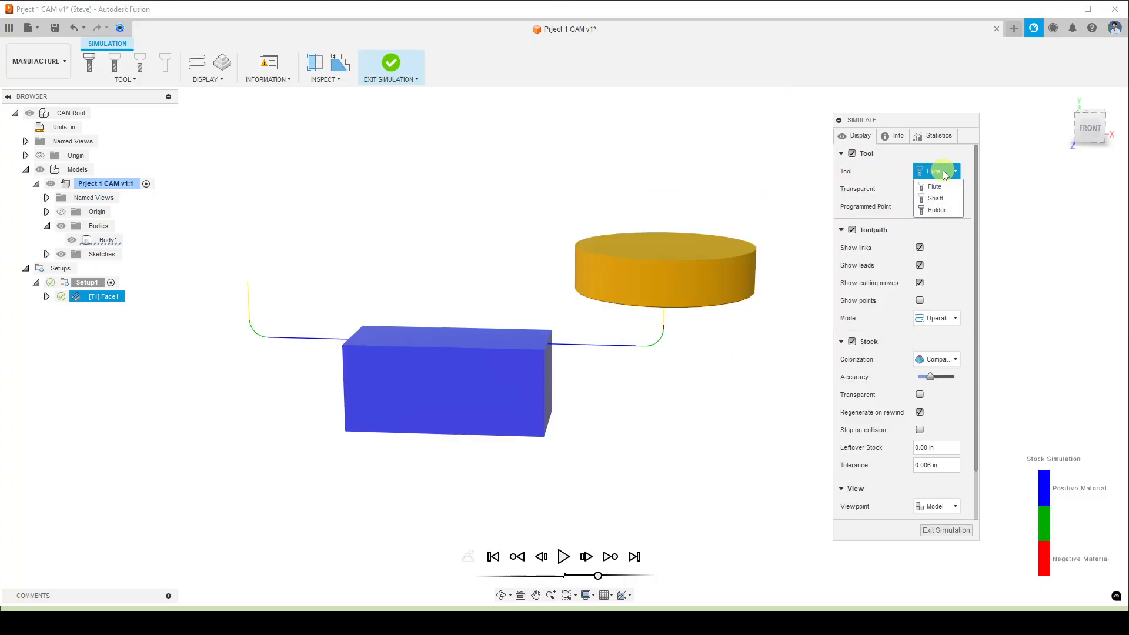
{"action": "left_click", "coordinate": [936, 198]}
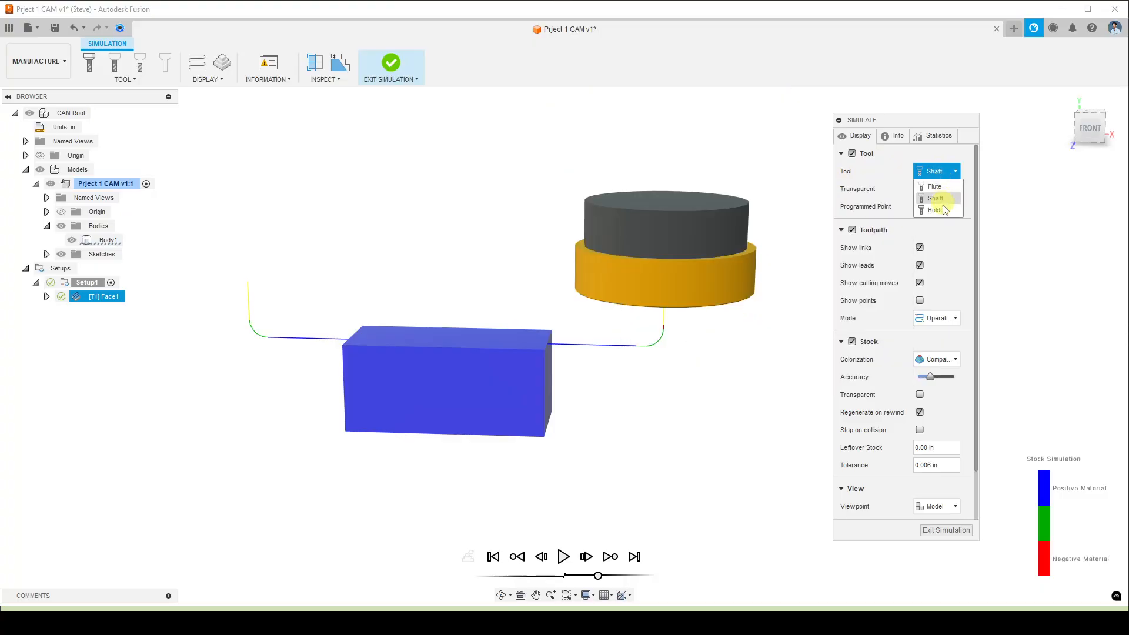
{"action": "left_click", "coordinate": [939, 210]}
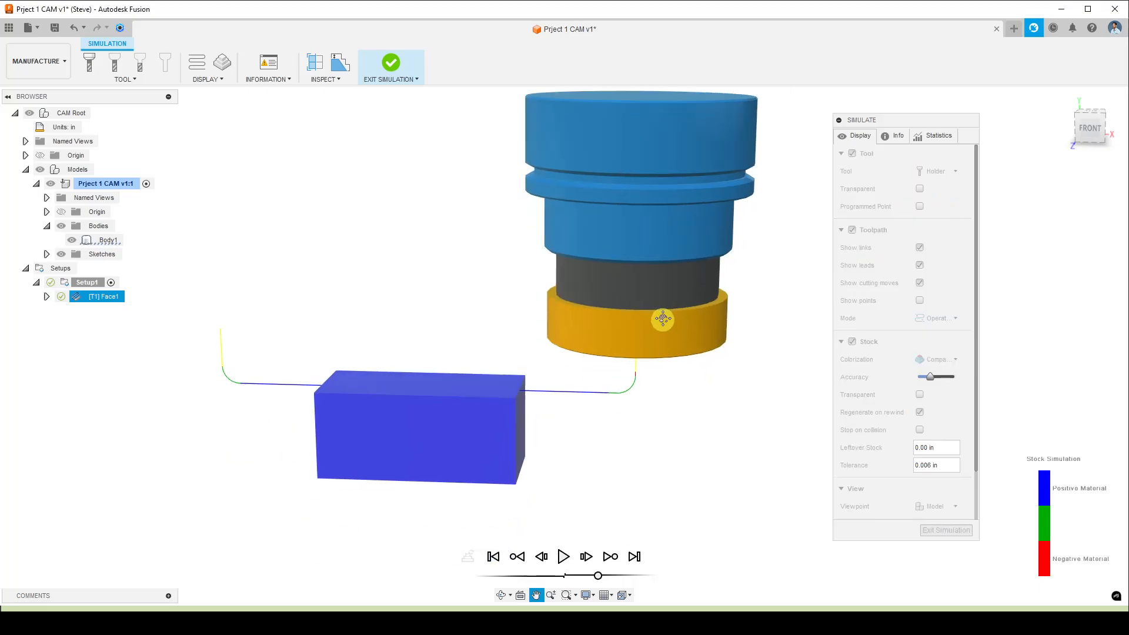
- Look through the simulation display settings, toggling the toolpath off and back on and checking the available toolpath modes
{"action": "scroll", "coordinate": [661, 360], "scroll_direction": "down", "scroll_amount": 3}
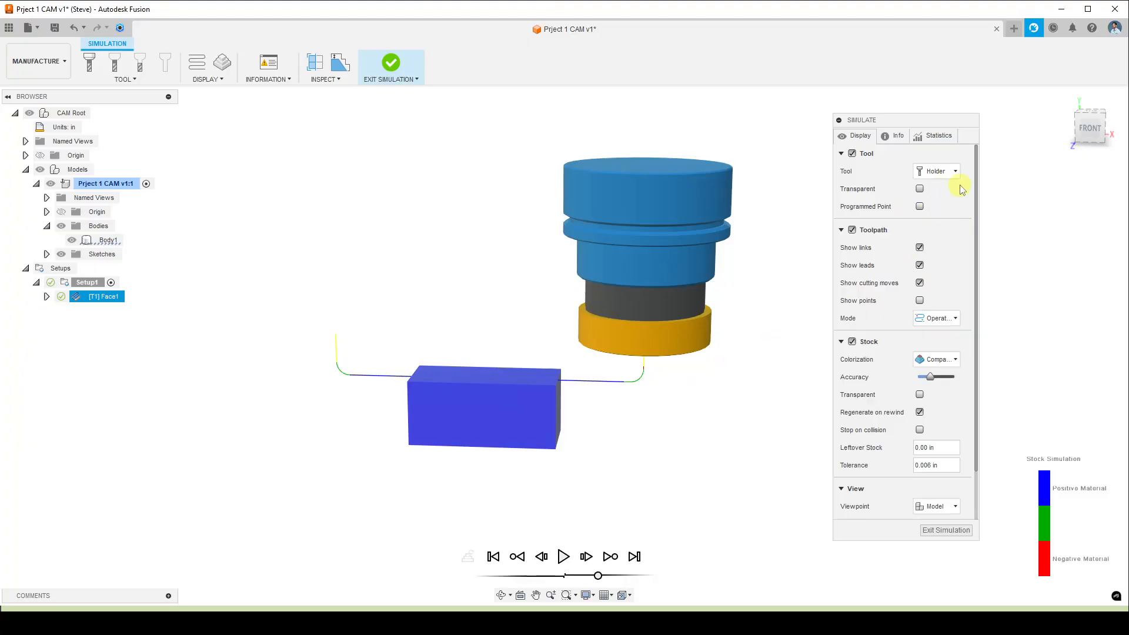
{"action": "scroll", "coordinate": [891, 262], "scroll_direction": "down", "scroll_amount": 2}
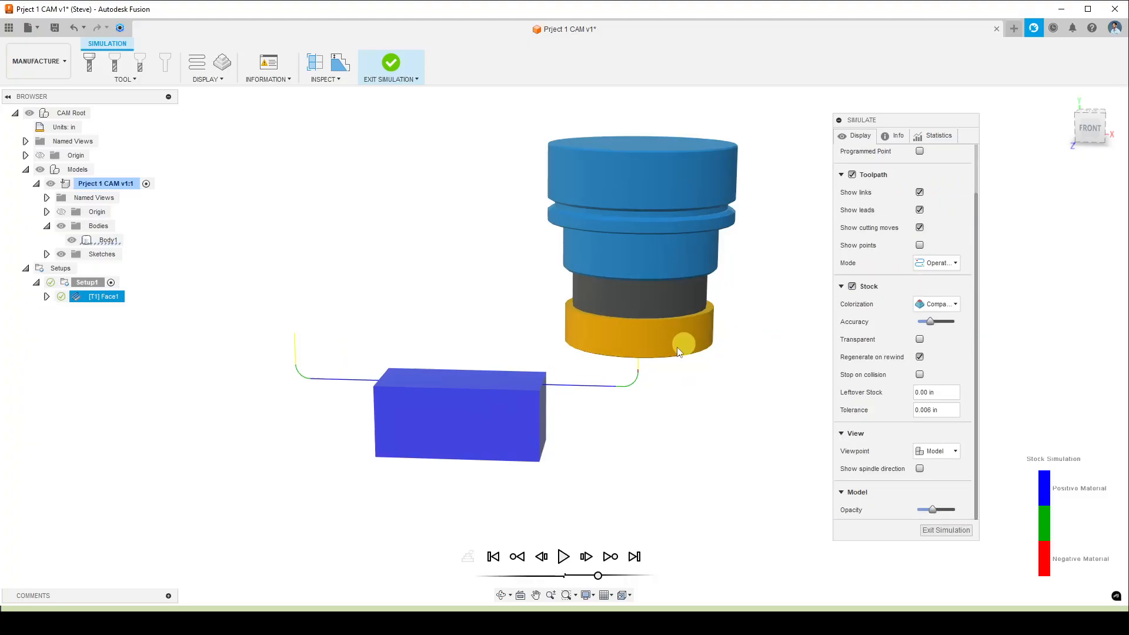
{"action": "scroll", "coordinate": [871, 248], "scroll_direction": "up", "scroll_amount": 2}
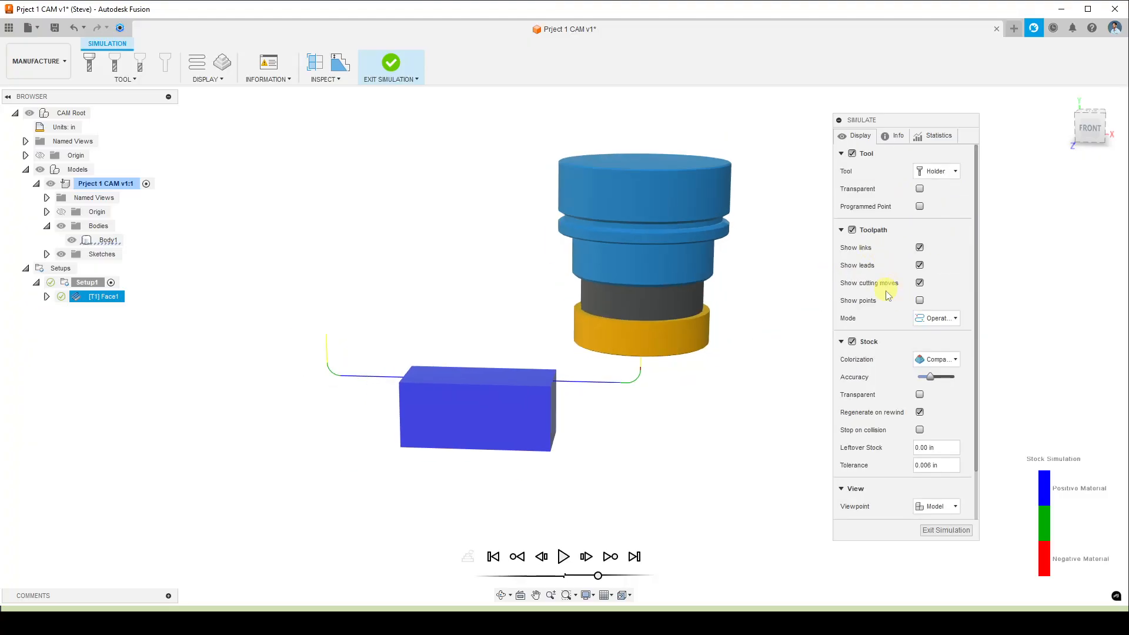
{"action": "left_click", "coordinate": [853, 229]}
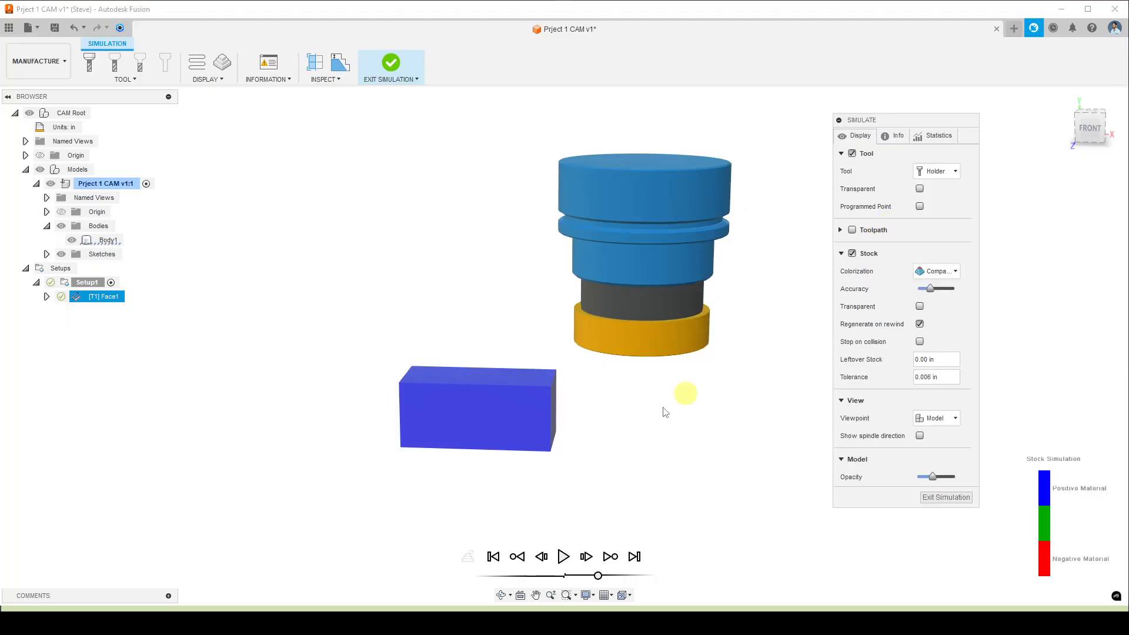
{"action": "left_click", "coordinate": [852, 230]}
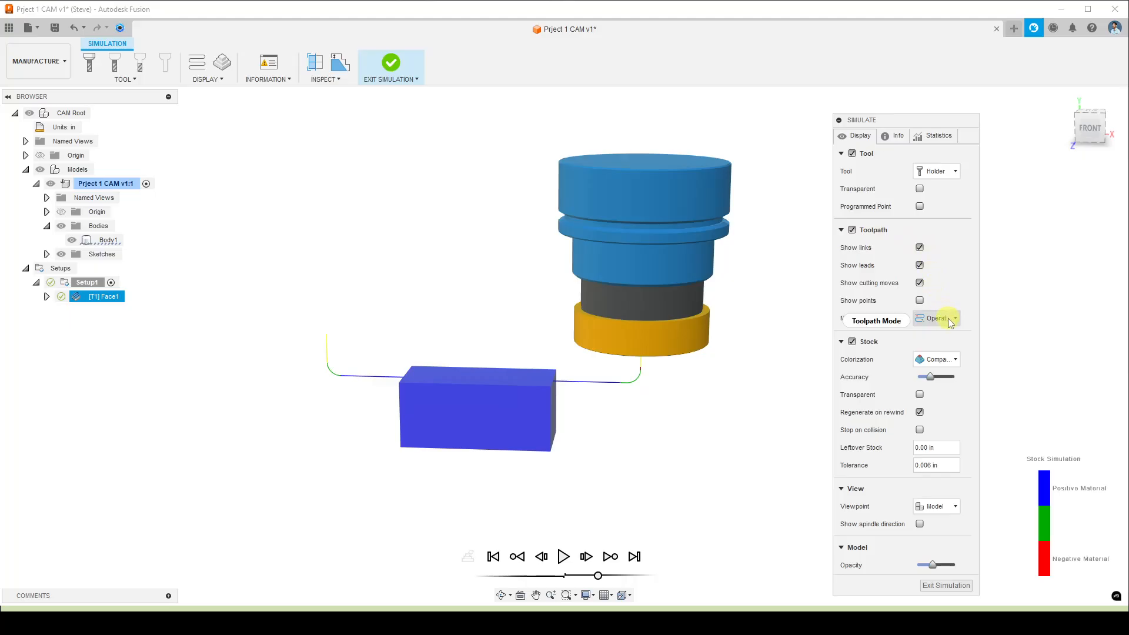
{"action": "left_click", "coordinate": [949, 319]}
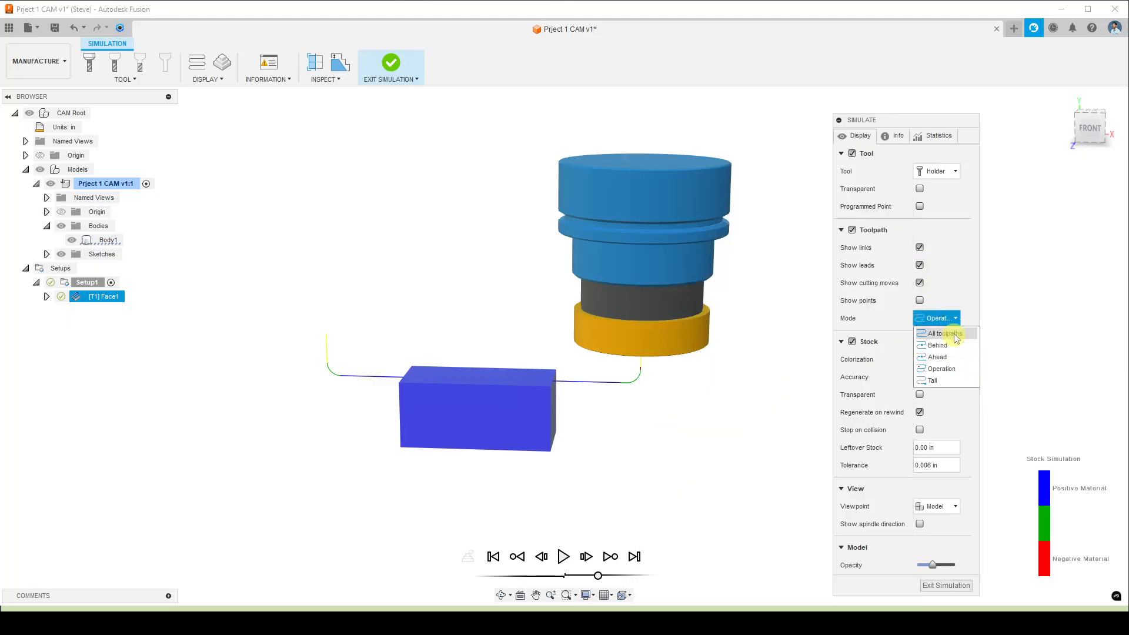
{"action": "left_click", "coordinate": [960, 303]}
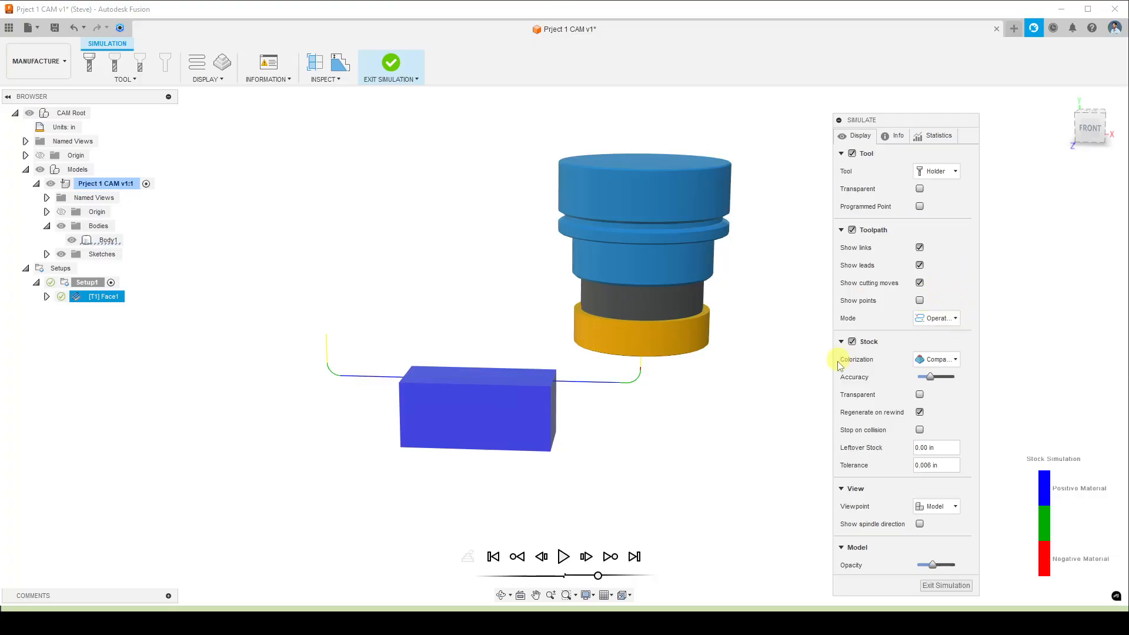
- Reposition the simulation settings so the whole set fits on screen, with a closer view of the stock
{"action": "left_click_drag", "start_coordinate": [914, 124], "coordinate": [912, 73]}
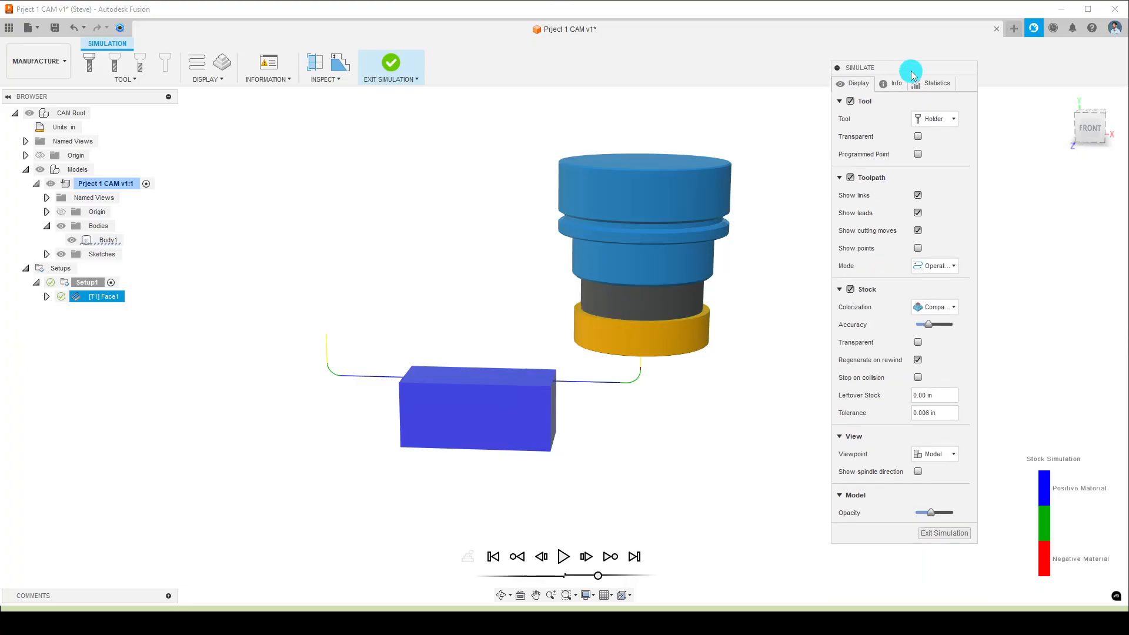
{"action": "scroll", "coordinate": [553, 360], "scroll_direction": "up", "scroll_amount": 5}
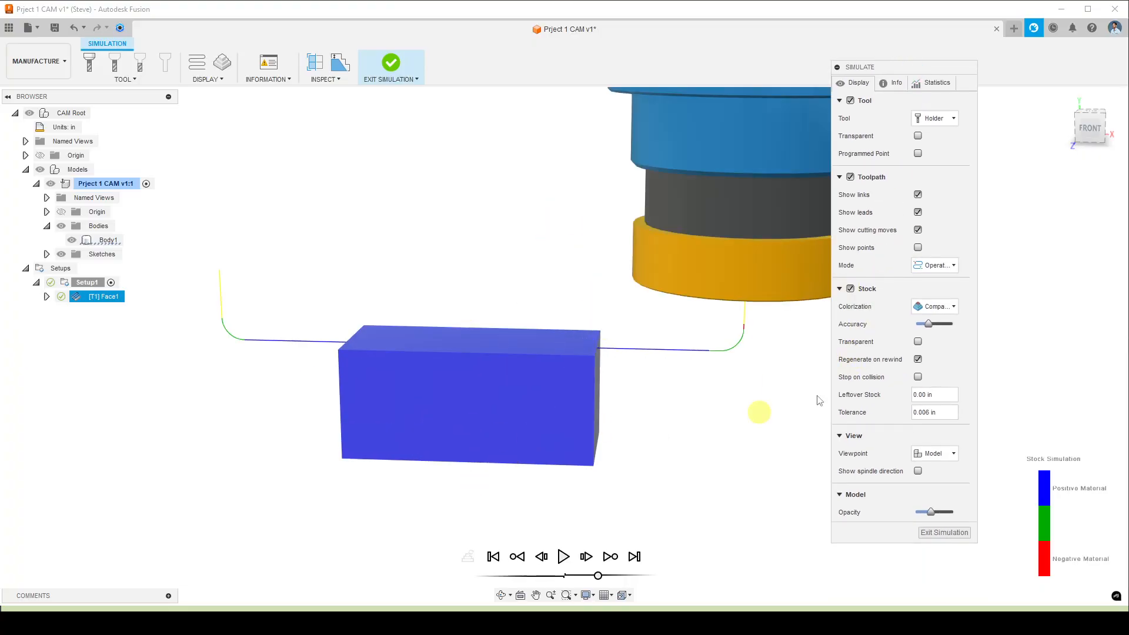
- Toggle the simulated stock off and back on, and review the available stock colorization modes, keeping Comparison
{"action": "left_click", "coordinate": [851, 289]}
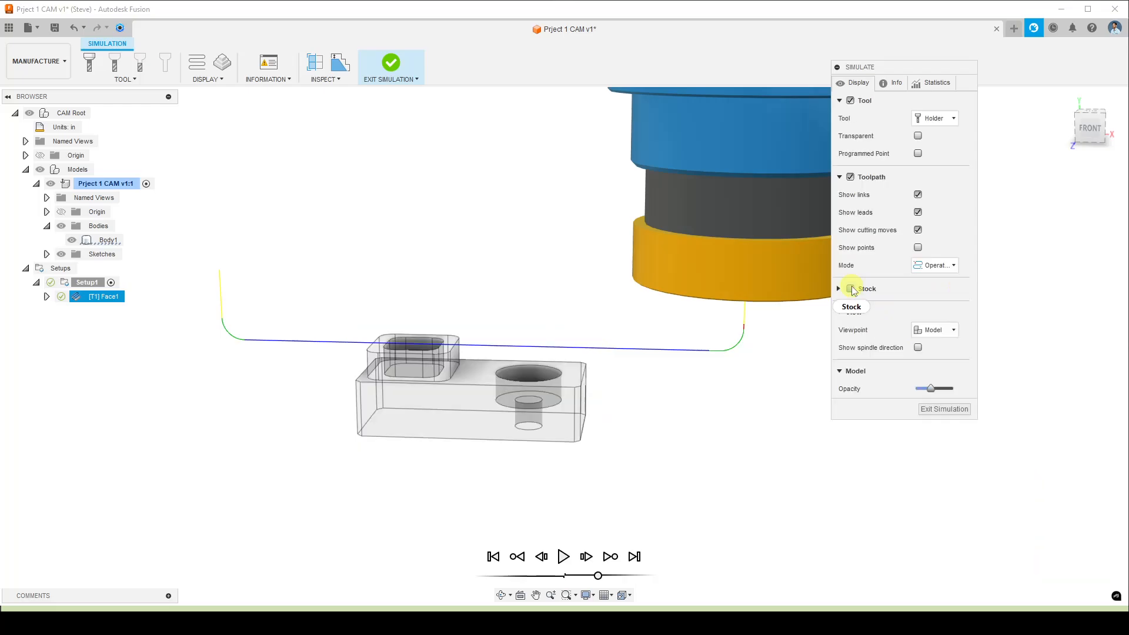
{"action": "left_click", "coordinate": [851, 290]}
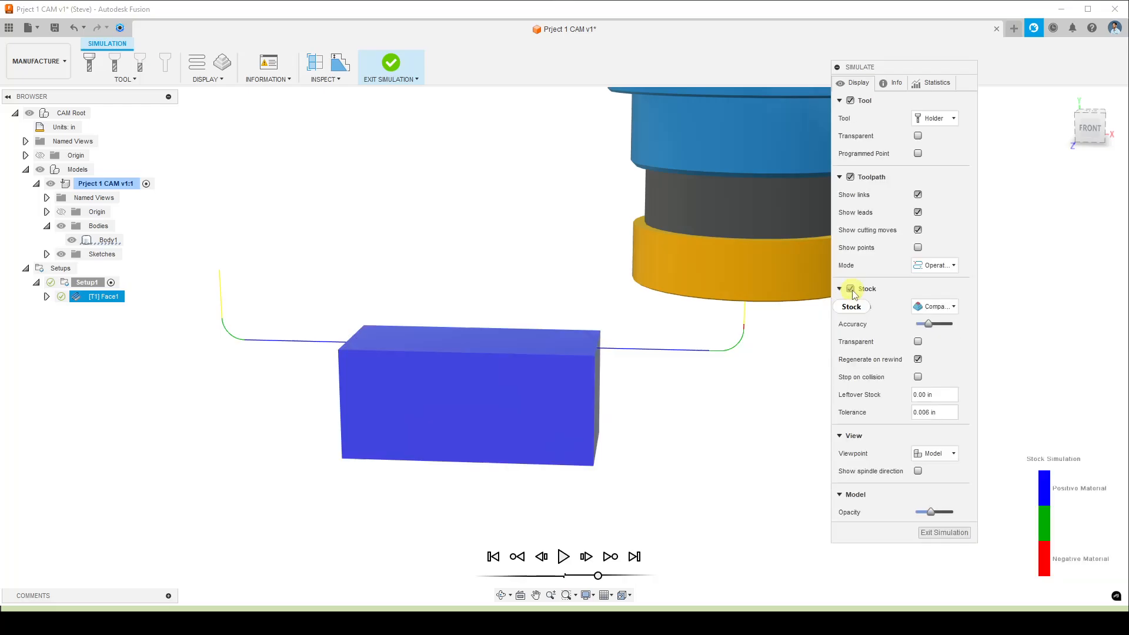
{"action": "middle_click_drag", "start_coordinate": [722, 436], "coordinate": [698, 433]}
{"action": "left_click", "coordinate": [948, 307]}
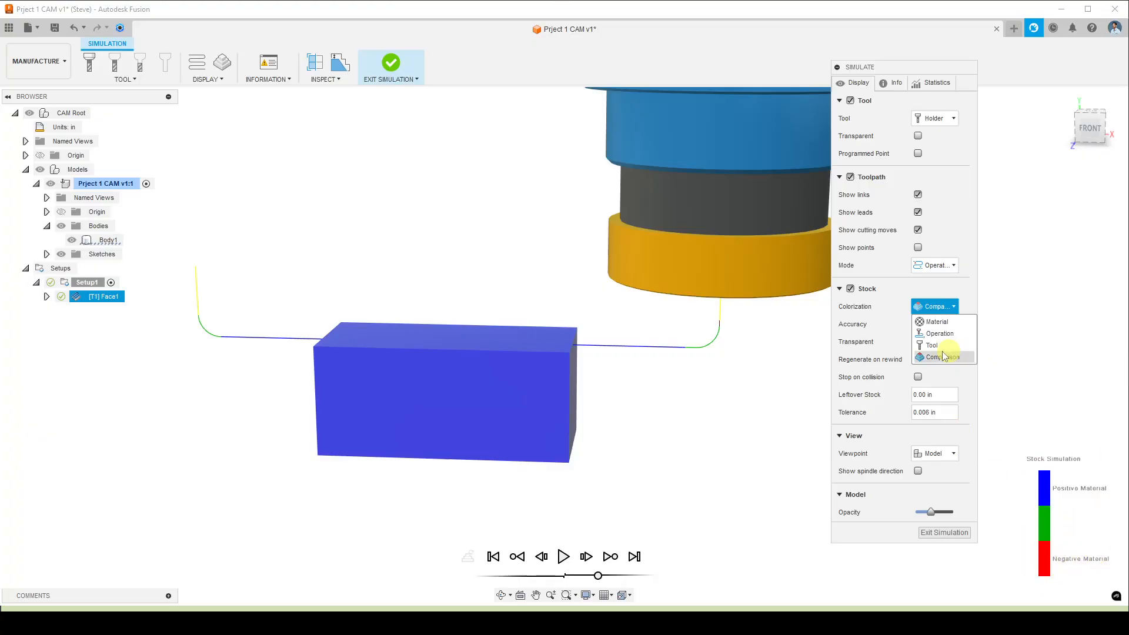
{"action": "mouse_move", "coordinate": [943, 355]}
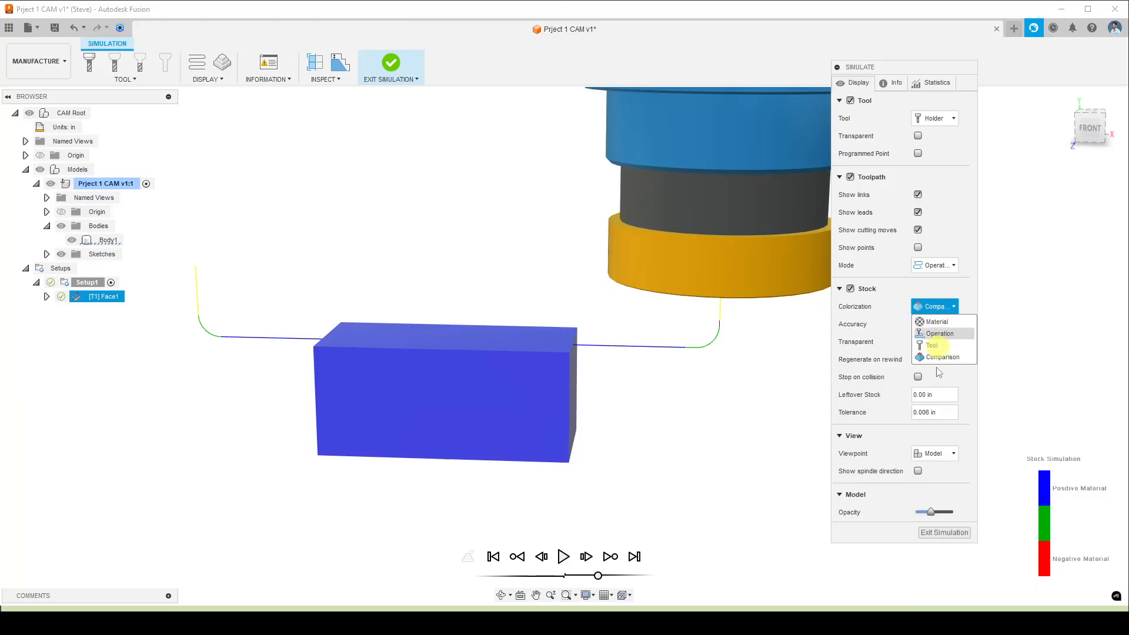
{"action": "left_click", "coordinate": [934, 306]}
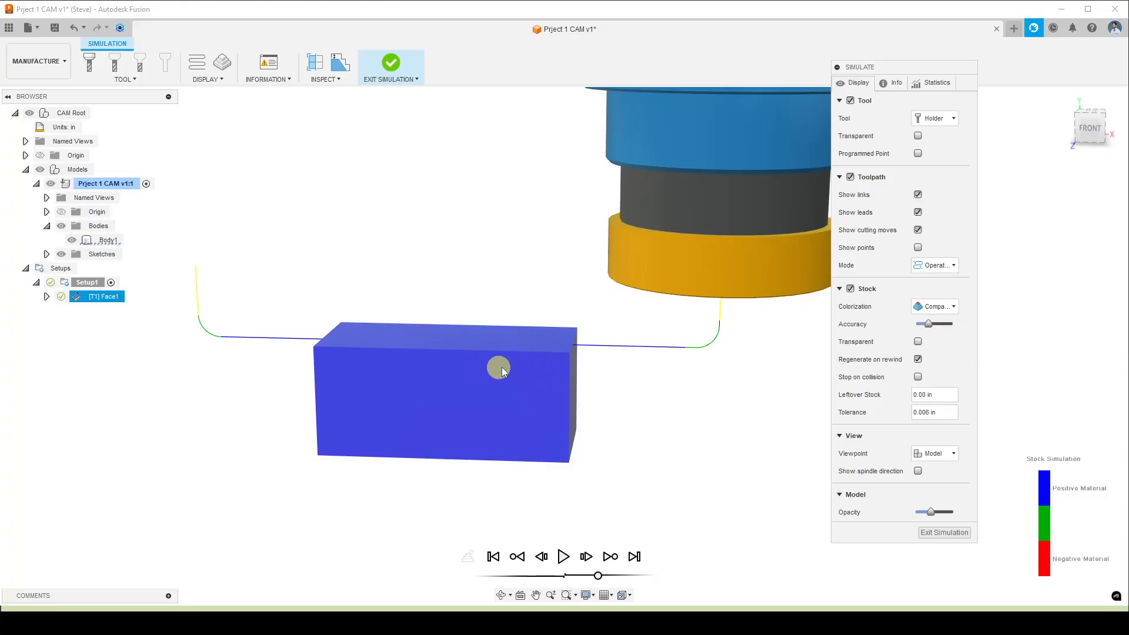
- Make the simulated stock transparent, with the stock and cutter framed closely
{"action": "scroll", "coordinate": [560, 373], "scroll_direction": "up", "scroll_amount": 3}
{"action": "scroll", "coordinate": [529, 358], "scroll_direction": "down", "scroll_amount": 1}
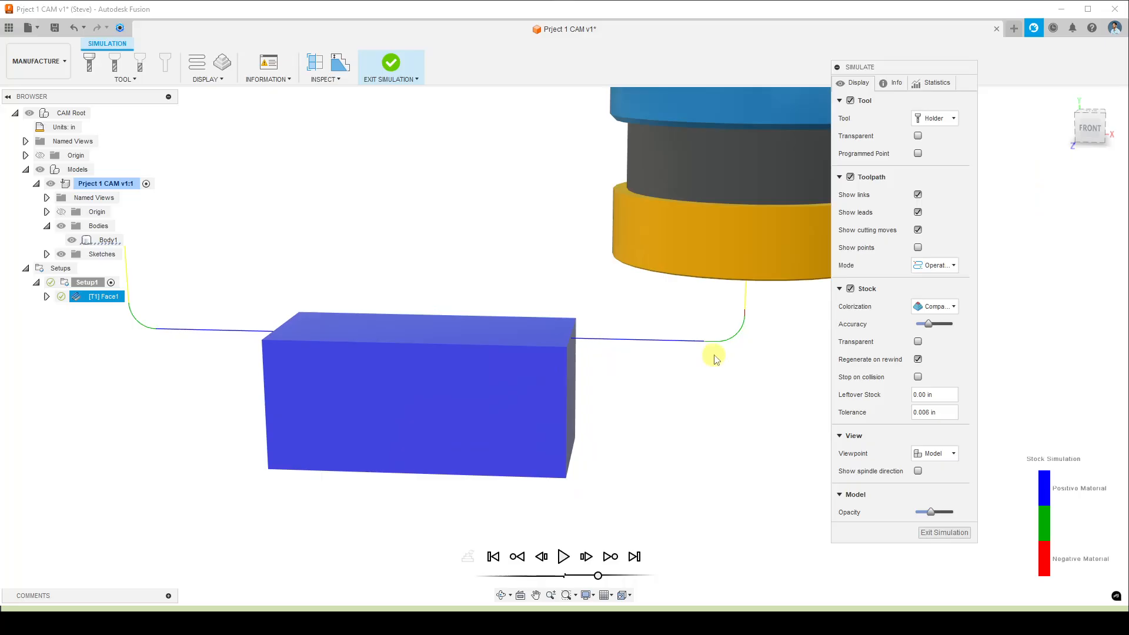
{"action": "scroll", "coordinate": [565, 381], "scroll_direction": "down", "scroll_amount": 2}
{"action": "scroll", "coordinate": [529, 387], "scroll_direction": "down", "scroll_amount": 1}
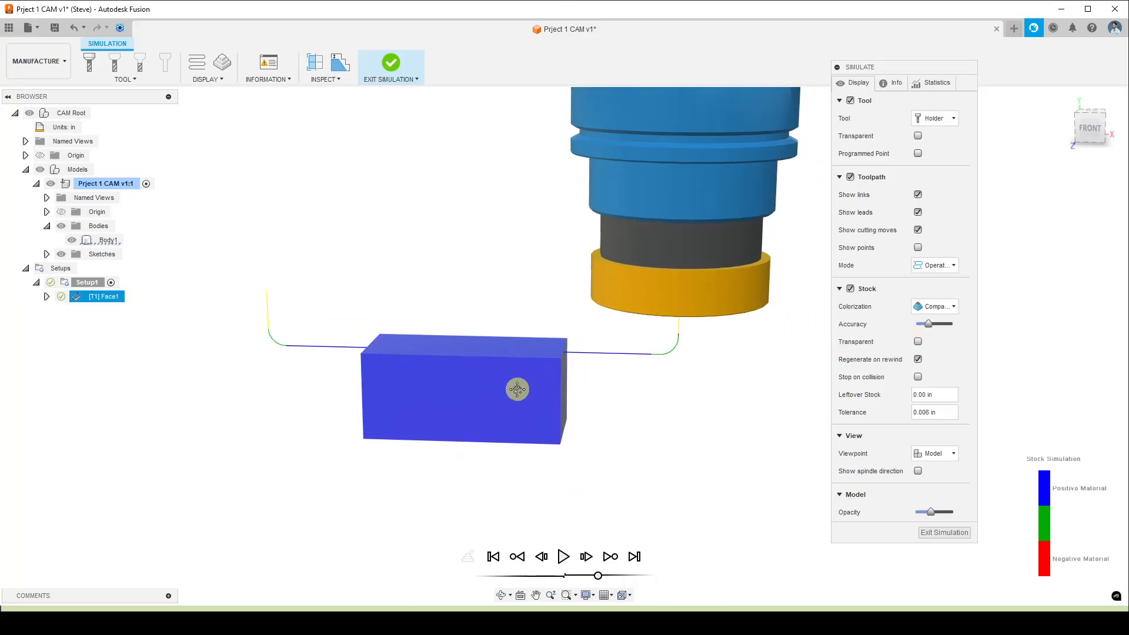
{"action": "scroll", "coordinate": [517, 387], "scroll_direction": "up", "scroll_amount": 2}
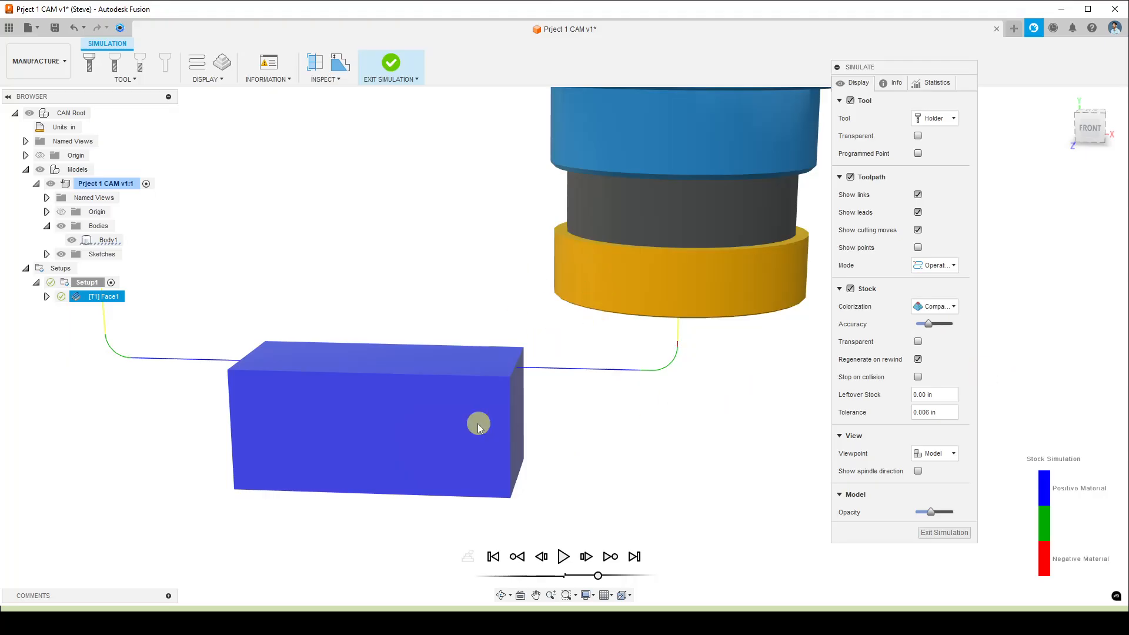
{"action": "left_click", "coordinate": [918, 341]}
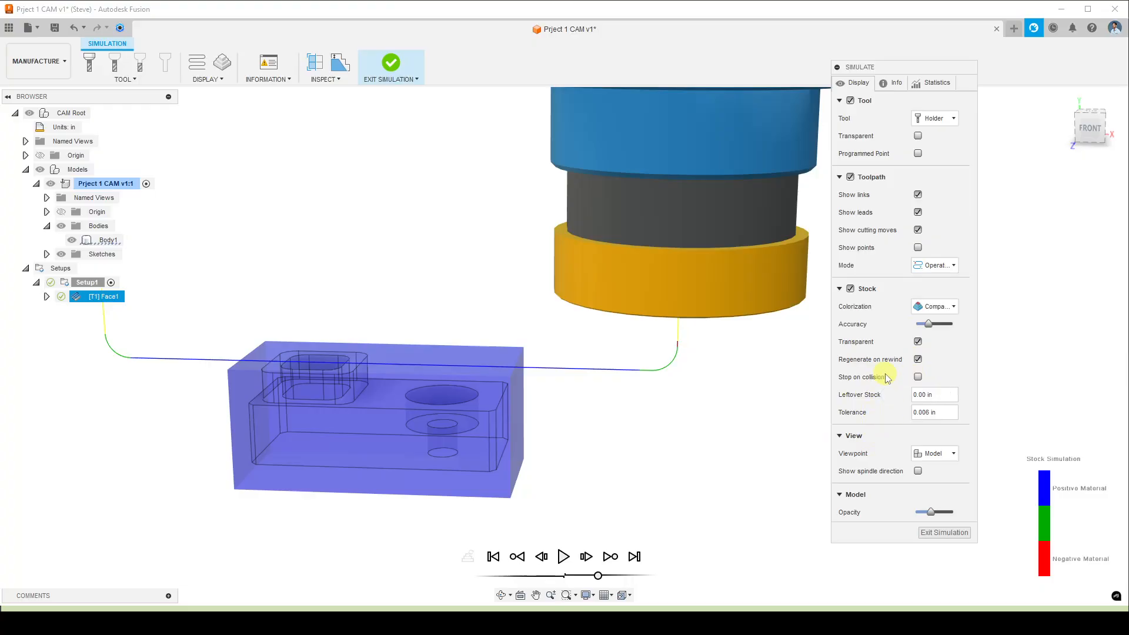
- Review the simulation's position, verification and machining statistics, move the simulation settings clear of the model, and return to the display settings
{"action": "left_click", "coordinate": [954, 453]}
{"action": "left_click", "coordinate": [953, 454]}
{"action": "left_click", "coordinate": [896, 84]}
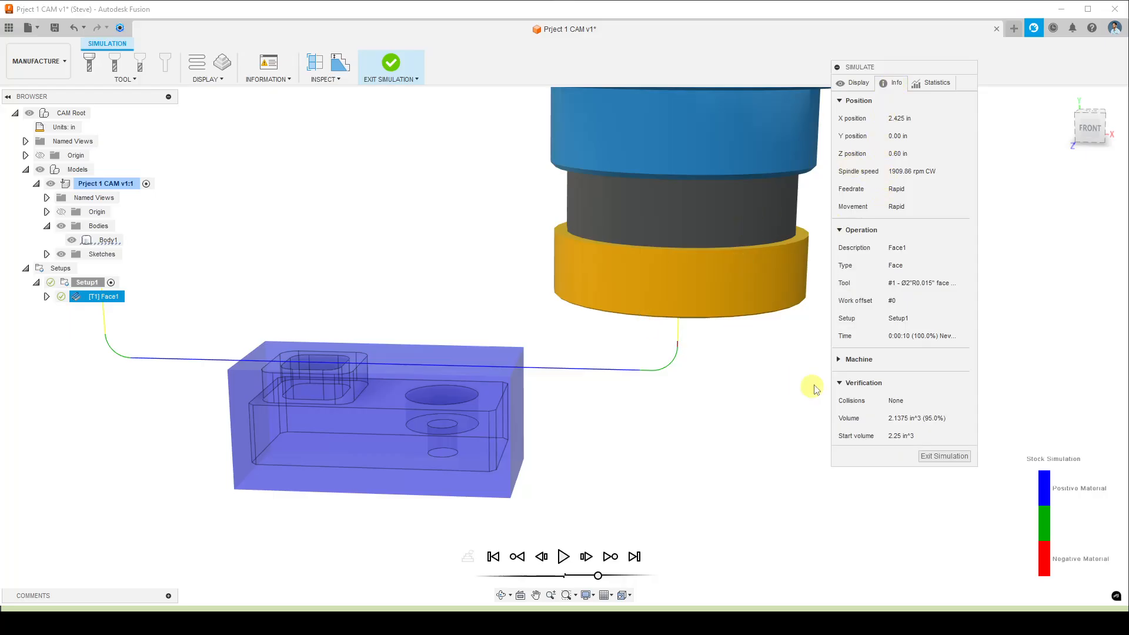
{"action": "left_click", "coordinate": [932, 84]}
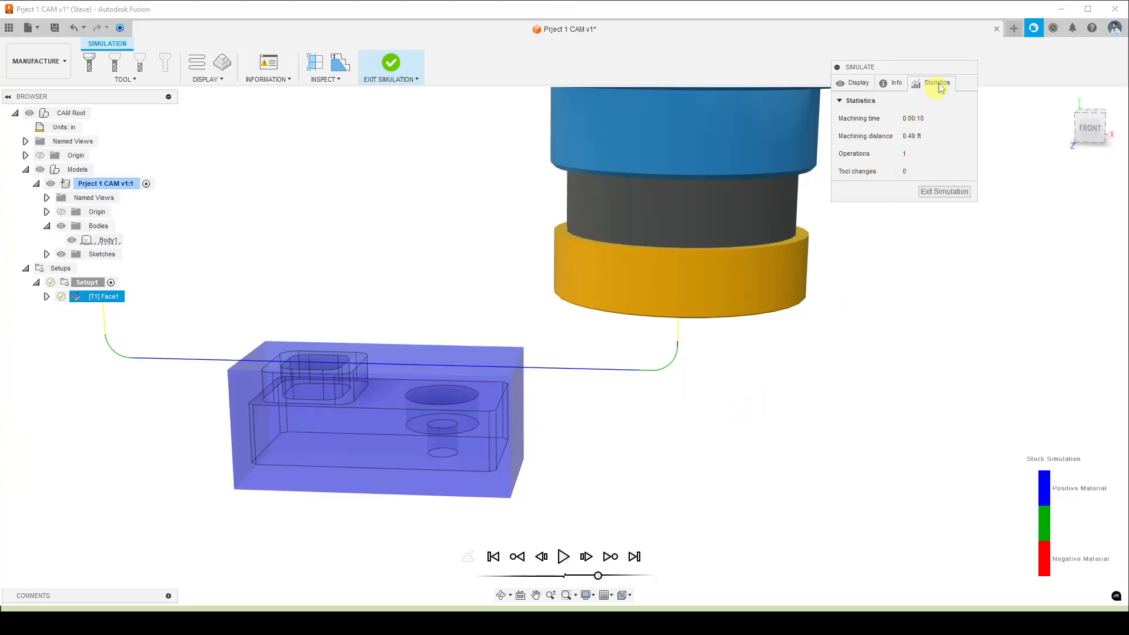
{"action": "left_click_drag", "start_coordinate": [940, 68], "coordinate": [985, 140]}
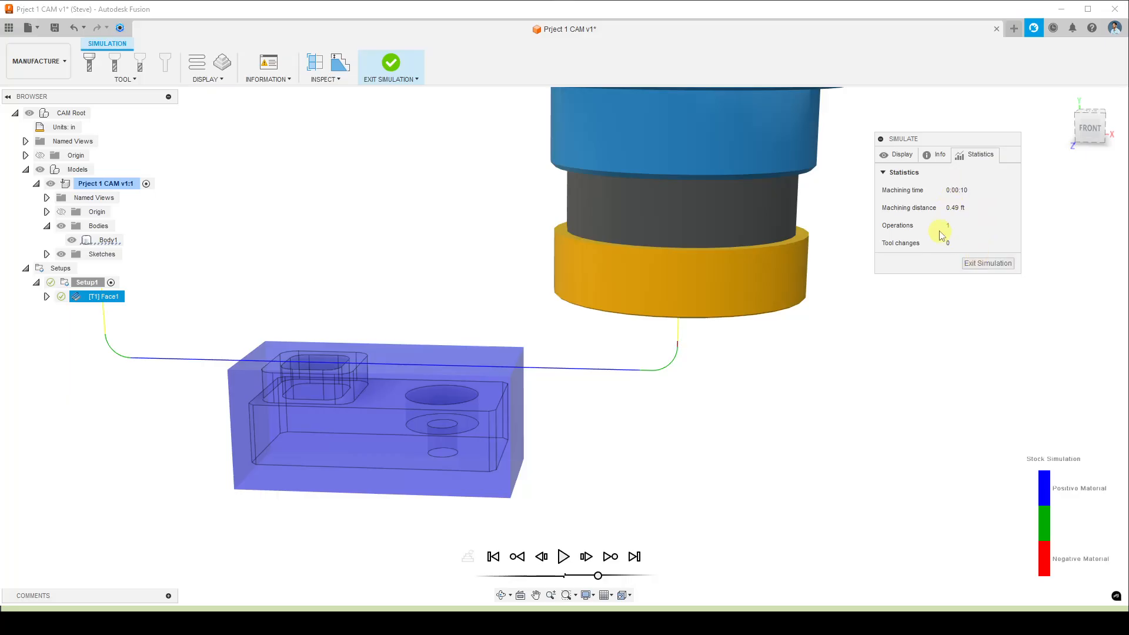
{"action": "left_click", "coordinate": [899, 155]}
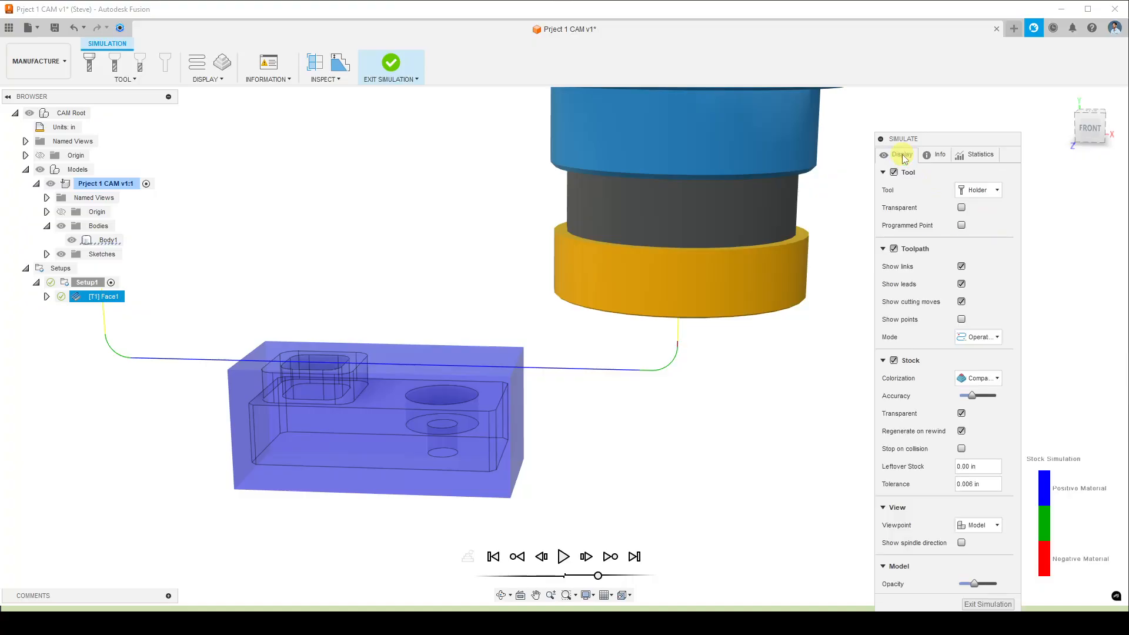
- Play the Face1 simulation through with the whole toolpath in view, and rewind it to the start of the operation
{"action": "scroll", "coordinate": [727, 460], "scroll_direction": "down", "scroll_amount": 3}
{"action": "scroll", "coordinate": [728, 460], "scroll_direction": "up", "scroll_amount": 1}
{"action": "middle_click_drag", "start_coordinate": [728, 458], "coordinate": [731, 395]}
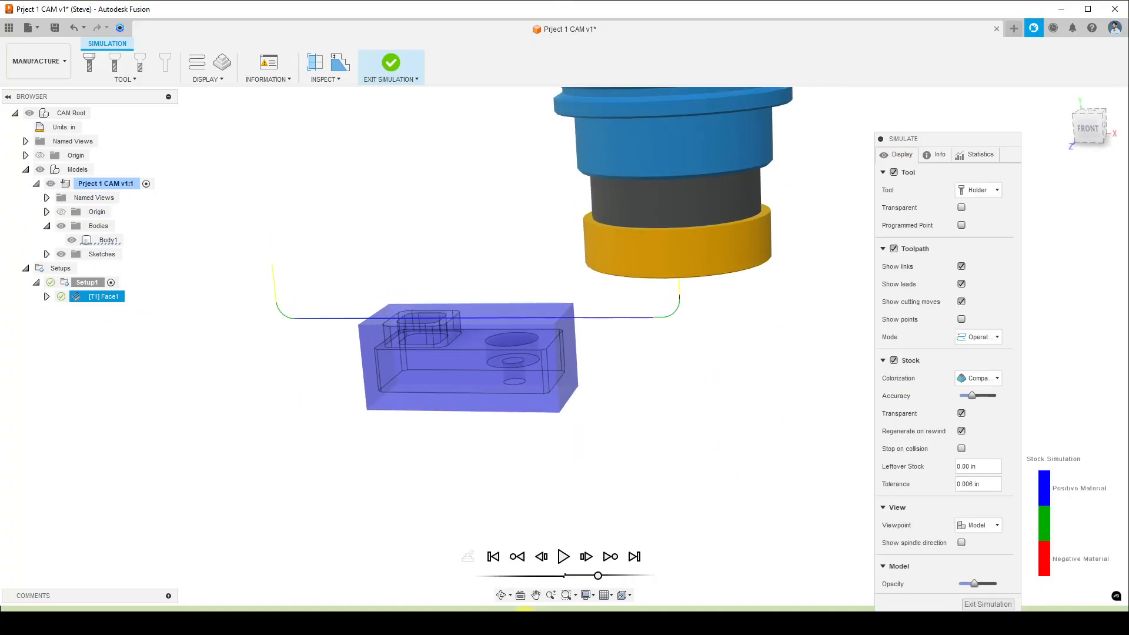
{"action": "left_click", "coordinate": [563, 556]}
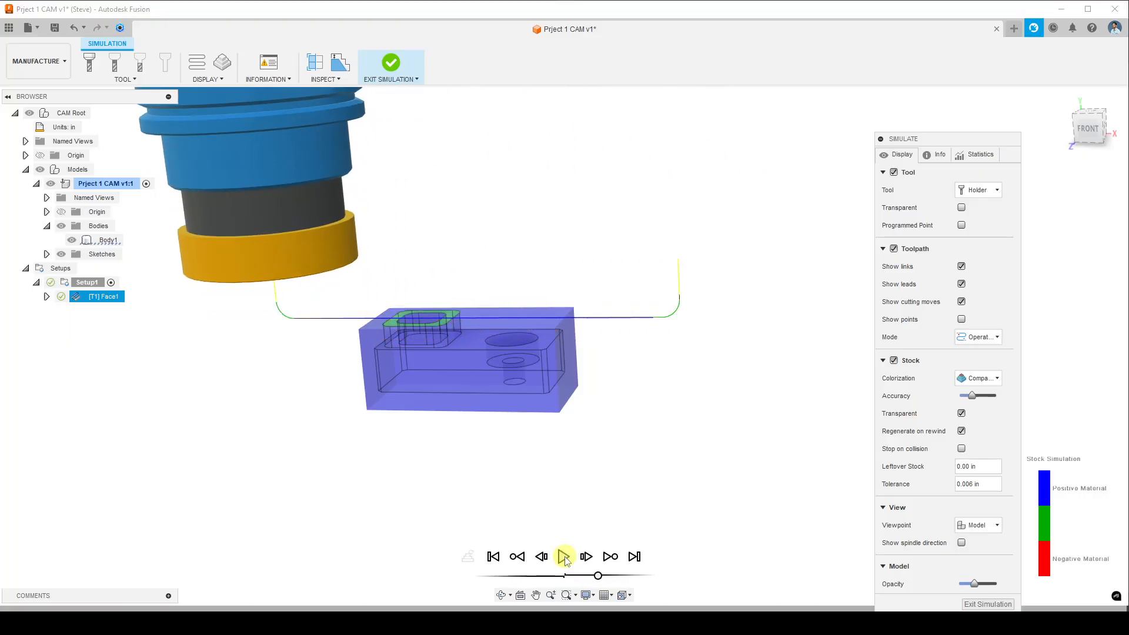
{"action": "left_click", "coordinate": [542, 557]}
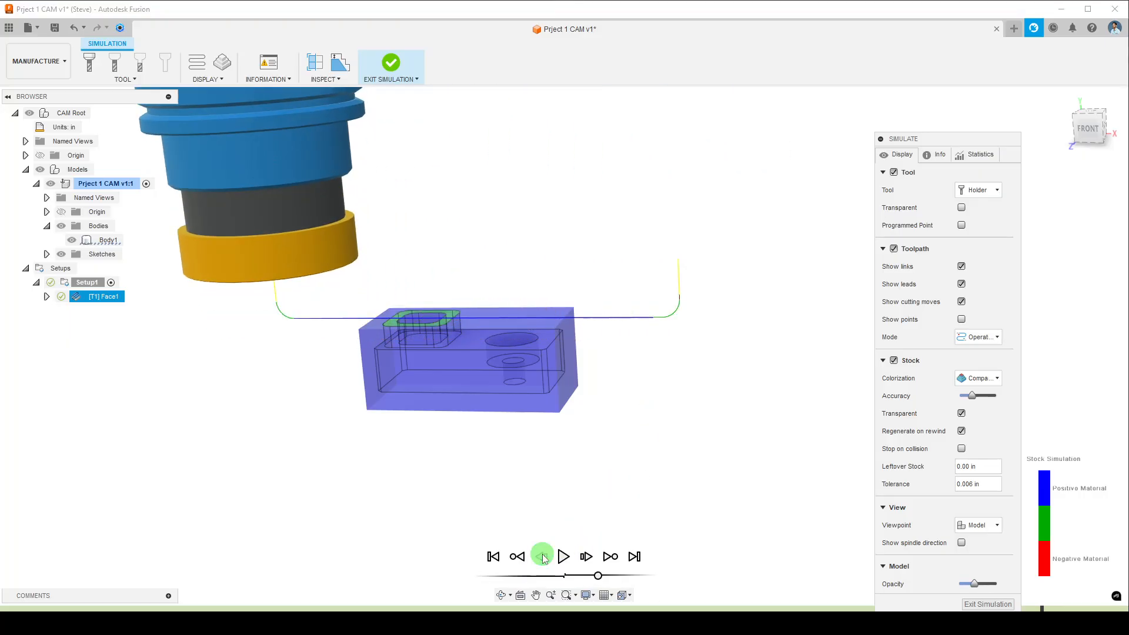
{"action": "left_click", "coordinate": [542, 557]}
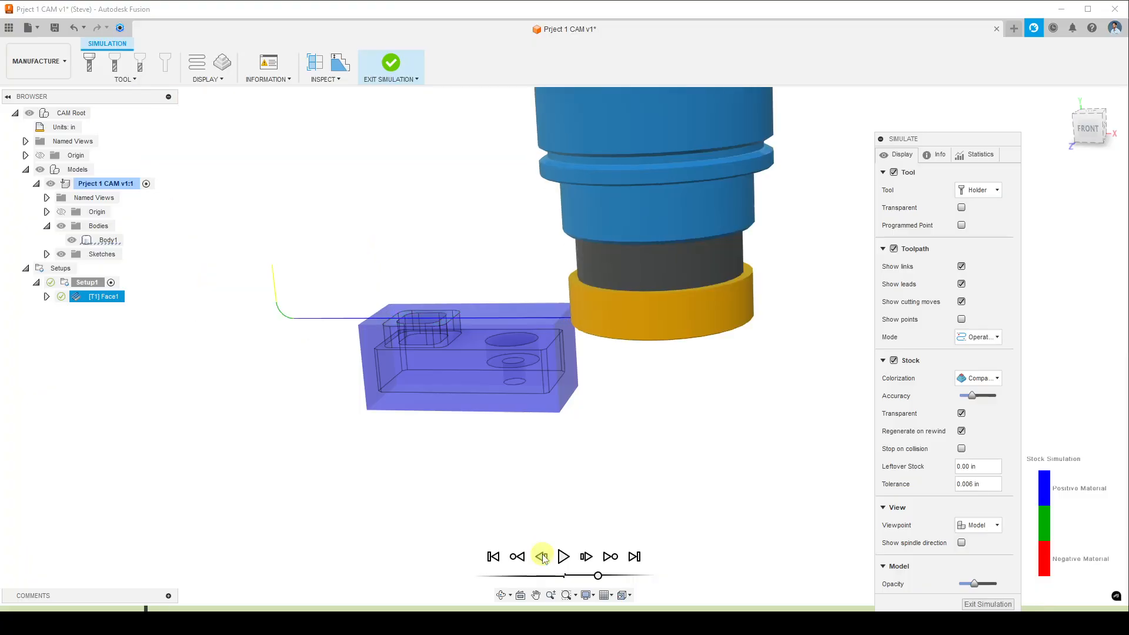
{"action": "left_click", "coordinate": [519, 557]}
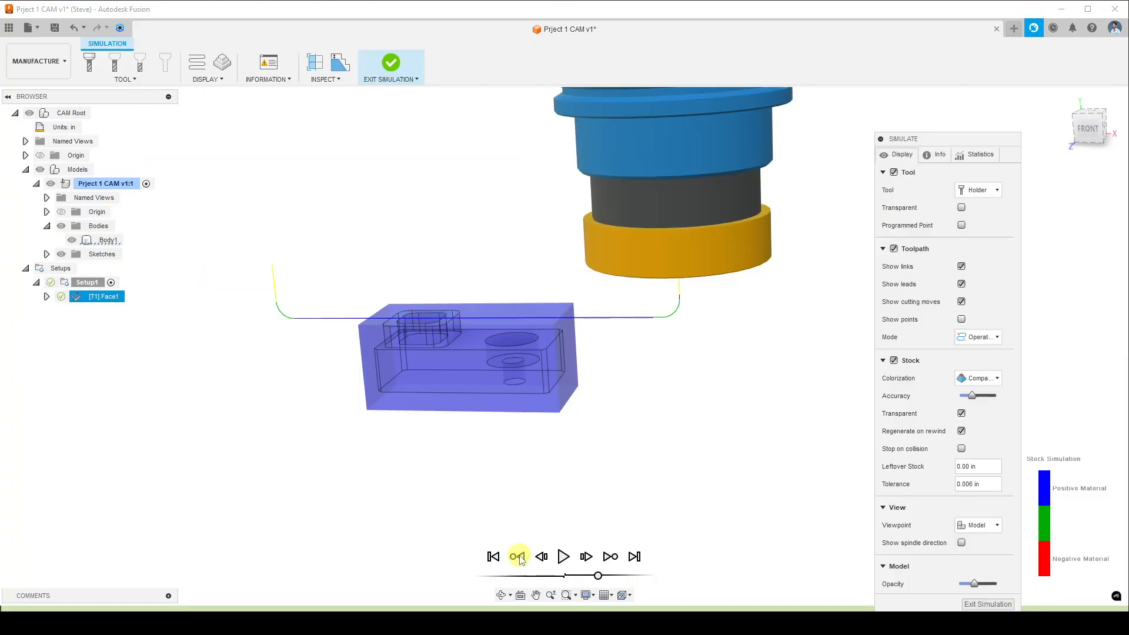
- Adjust the playback speed and run the facing simulation again, pausing it partway through the cut
{"action": "mouse_move", "coordinate": [598, 576]}
{"action": "left_mouse_down"}
{"action": "mouse_move", "coordinate": [576, 579]}
{"action": "mouse_move", "coordinate": [617, 577]}
{"action": "left_mouse_up"}
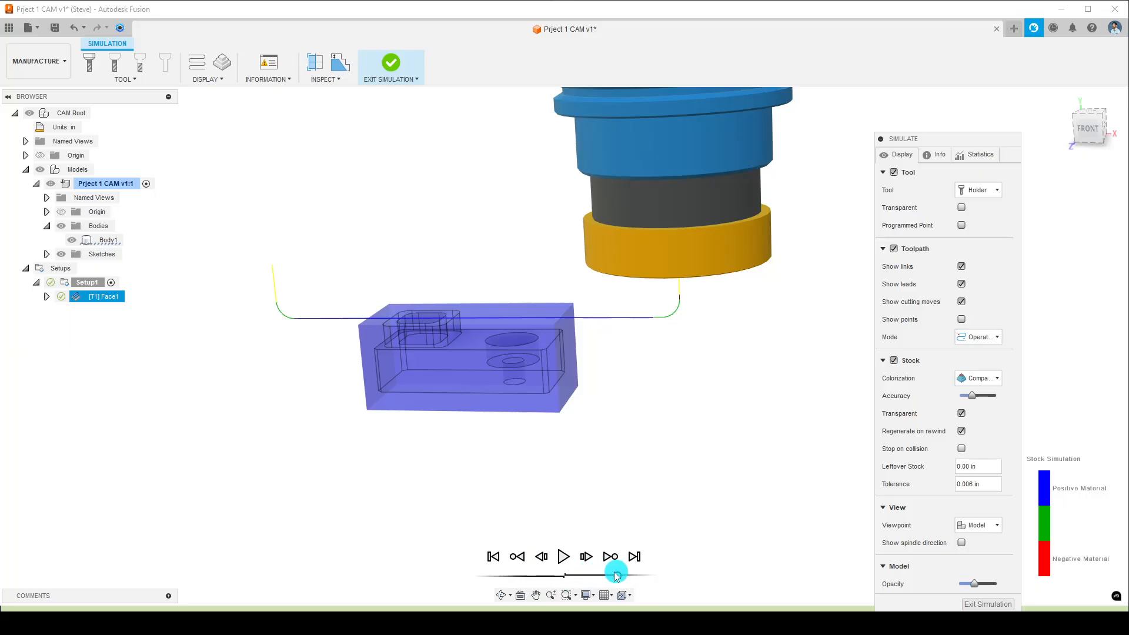
{"action": "left_click", "coordinate": [563, 556]}
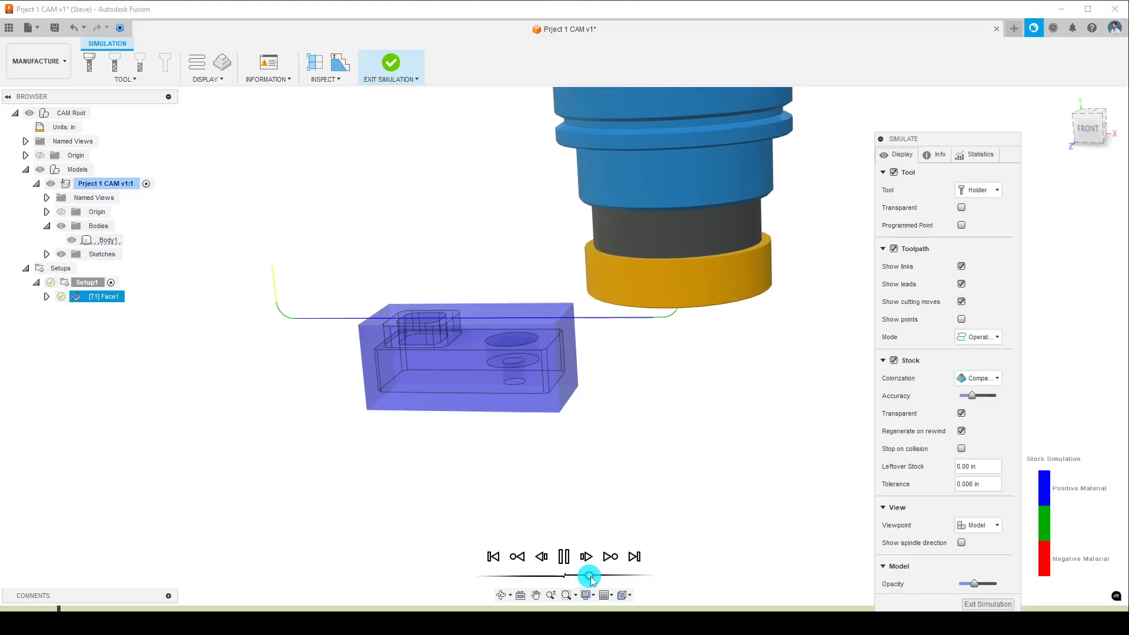
{"action": "mouse_move", "coordinate": [579, 579]}
{"action": "left_mouse_down"}
{"action": "mouse_move", "coordinate": [533, 578]}
{"action": "mouse_move", "coordinate": [589, 576]}
{"action": "left_mouse_up"}
{"action": "left_click", "coordinate": [563, 556]}
{"action": "left_click", "coordinate": [563, 556]}
- Examine the paused cutter up close where it meets the top of the boss, and resume playback
{"action": "scroll", "coordinate": [547, 304], "scroll_direction": "down", "scroll_amount": 2}
{"action": "scroll", "coordinate": [547, 303], "scroll_direction": "up", "scroll_amount": 5}
{"action": "middle_click_drag", "start_coordinate": [554, 327], "coordinate": [403, 316], "text": "shift"}
{"action": "scroll", "coordinate": [628, 340], "scroll_direction": "up", "scroll_amount": 2}
{"action": "scroll", "coordinate": [629, 340], "scroll_direction": "up", "scroll_amount": 2}
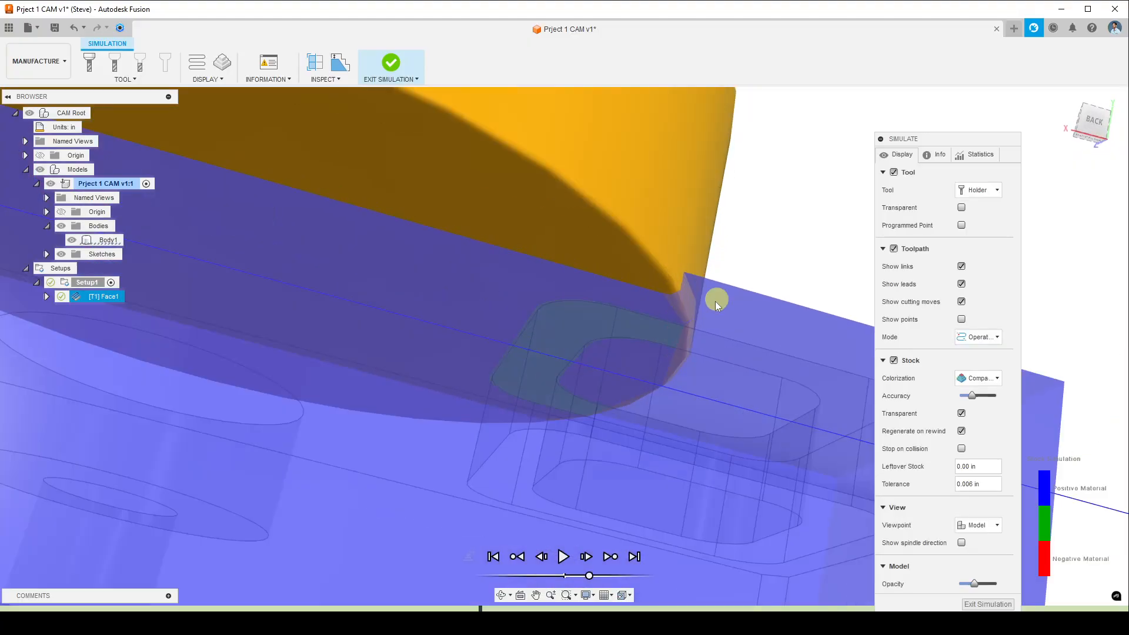
{"action": "middle_click_drag", "start_coordinate": [647, 330], "coordinate": [658, 375], "text": "shift"}
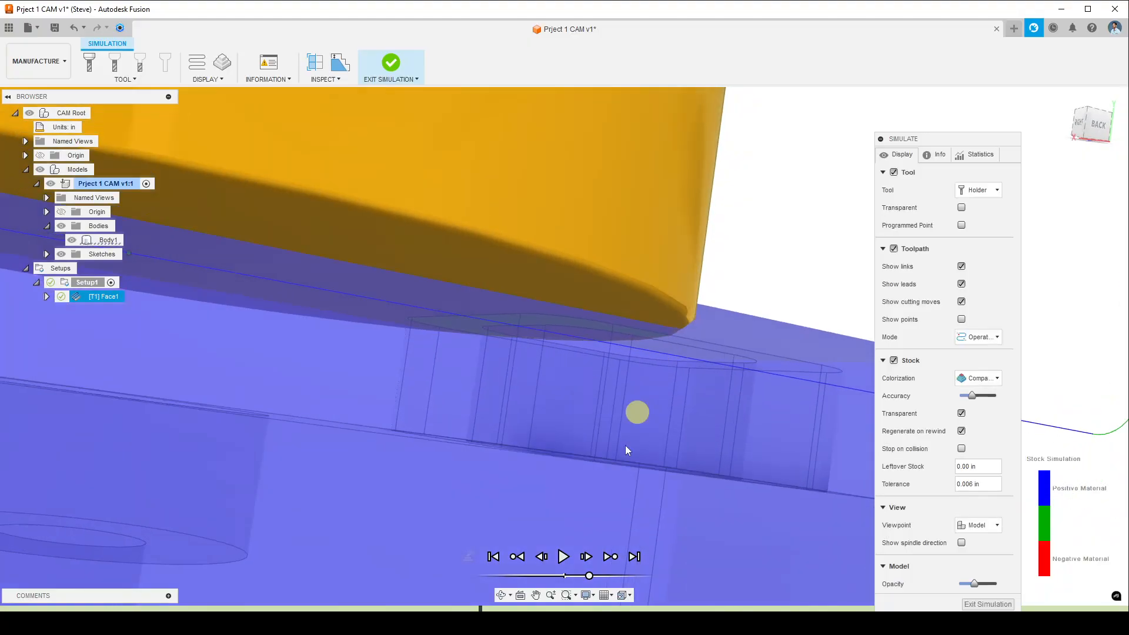
{"action": "left_click", "coordinate": [566, 558]}
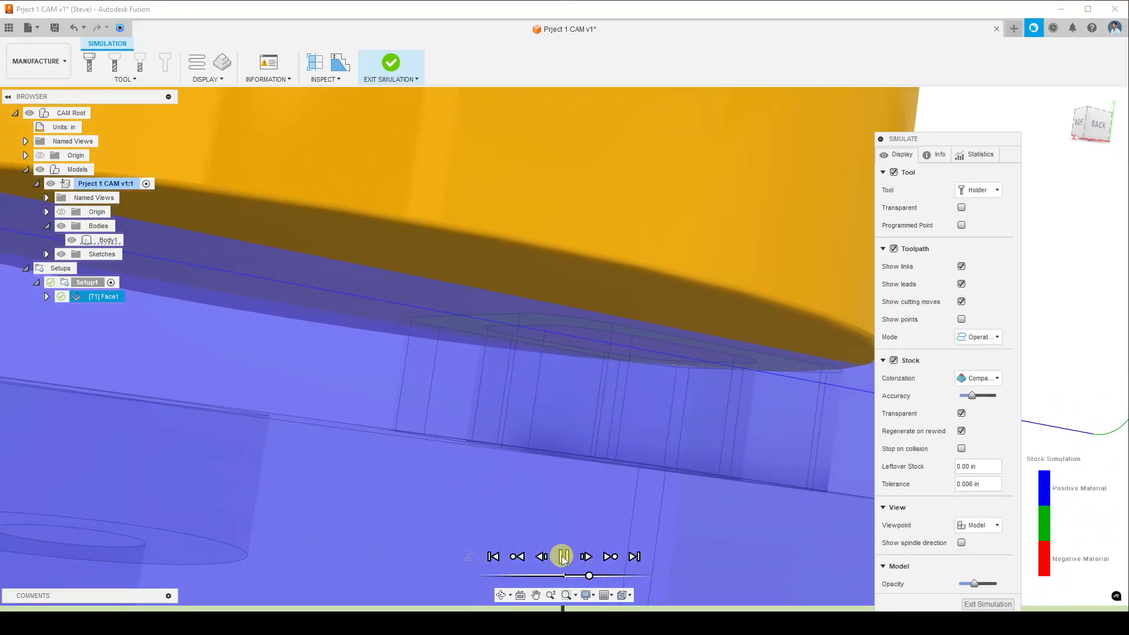
- Examine the comparison coloring on the simulated stock from several sides, checking the boss's top face
{"action": "middle_click_drag", "start_coordinate": [554, 474], "coordinate": [717, 390], "text": "shift"}
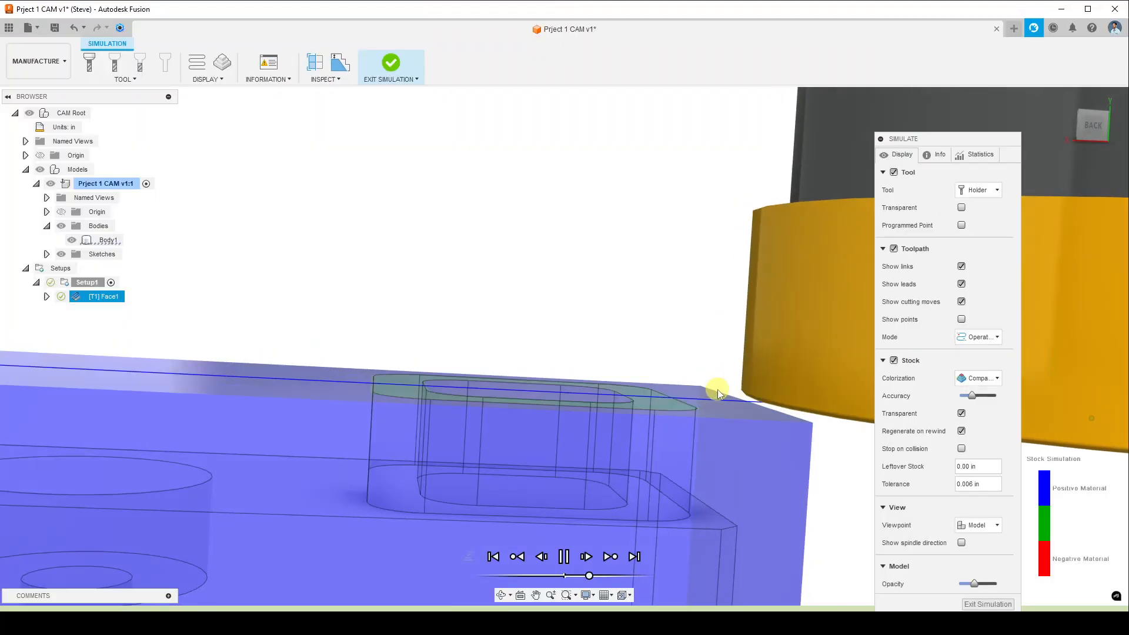
{"action": "scroll", "coordinate": [718, 390], "scroll_direction": "down", "scroll_amount": 6}
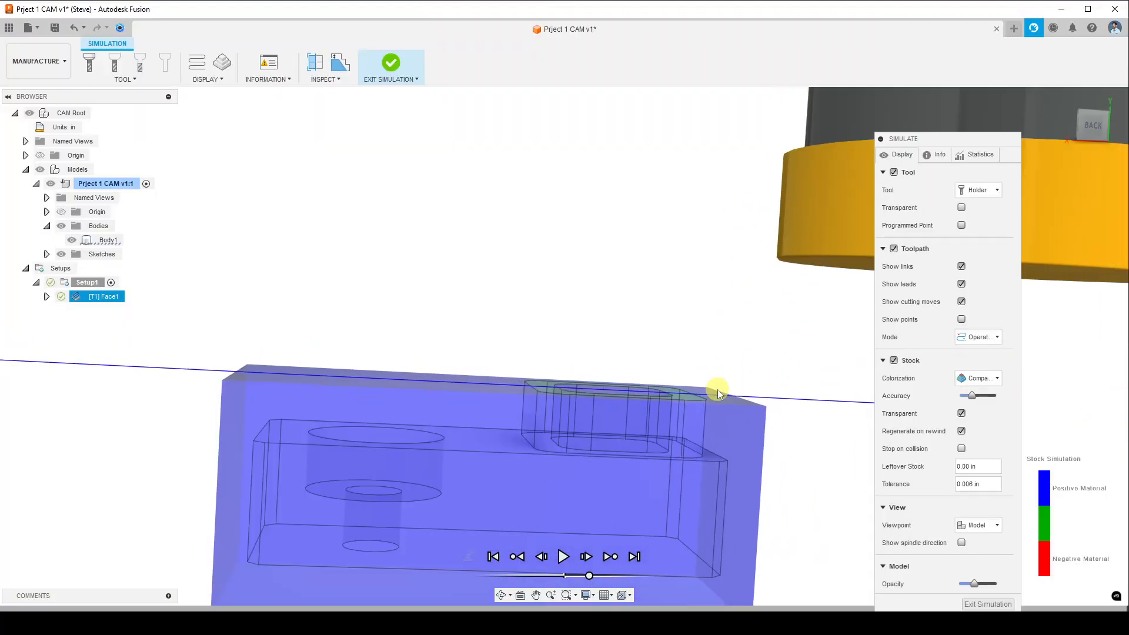
{"action": "middle_click_drag", "start_coordinate": [717, 389], "coordinate": [652, 388], "text": "shift"}
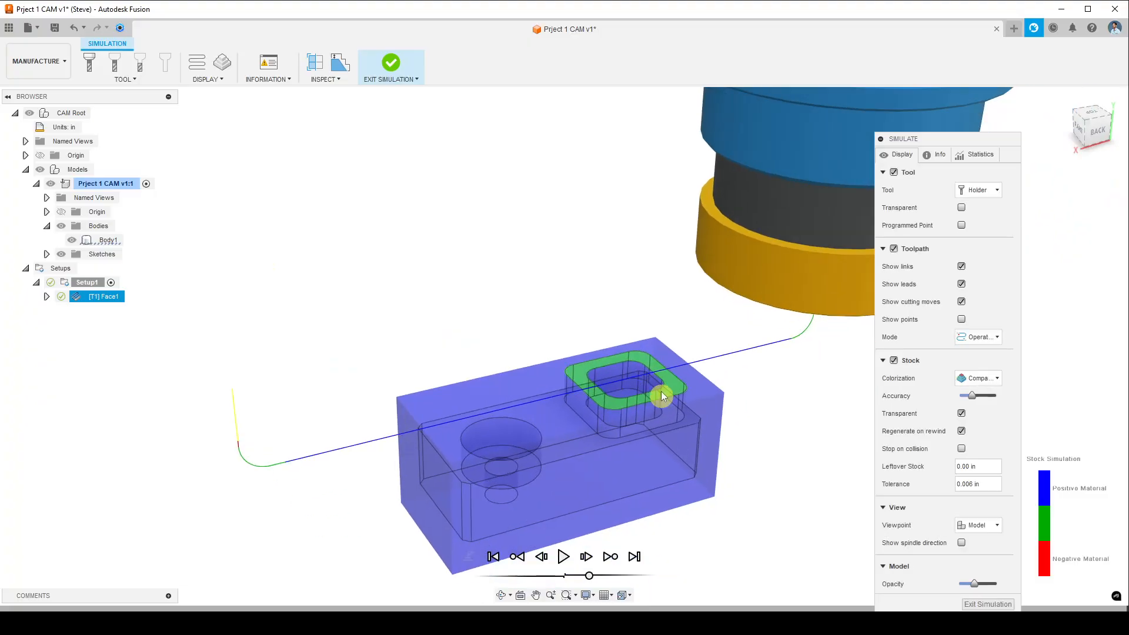
{"action": "middle_click_drag", "start_coordinate": [674, 433], "coordinate": [580, 424]}
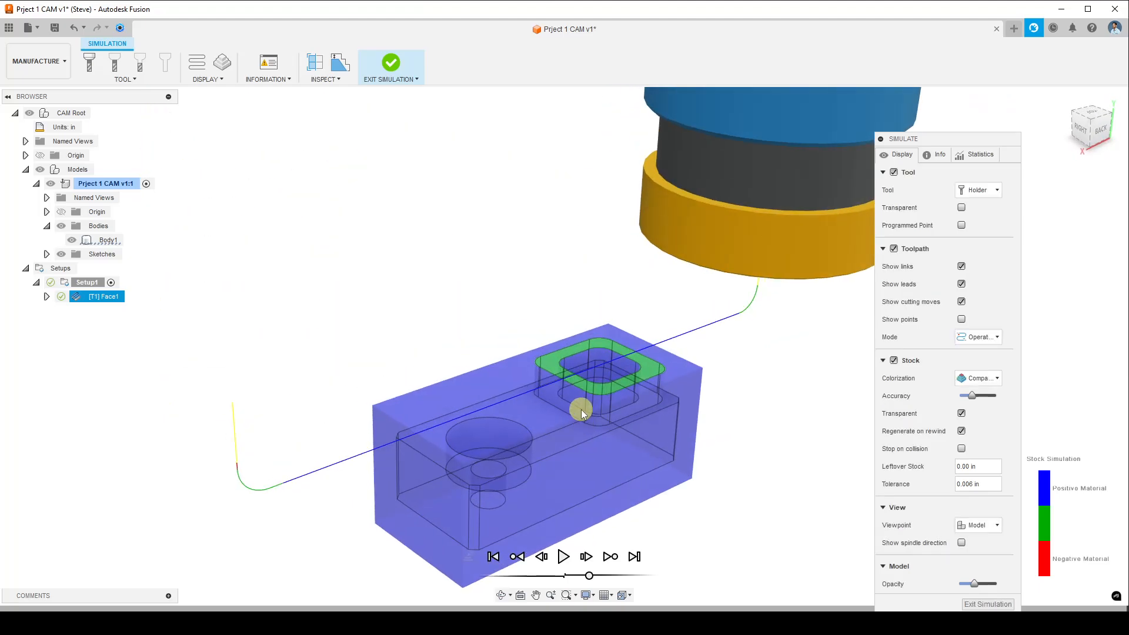
{"action": "scroll", "coordinate": [581, 410], "scroll_direction": "down", "scroll_amount": 3}
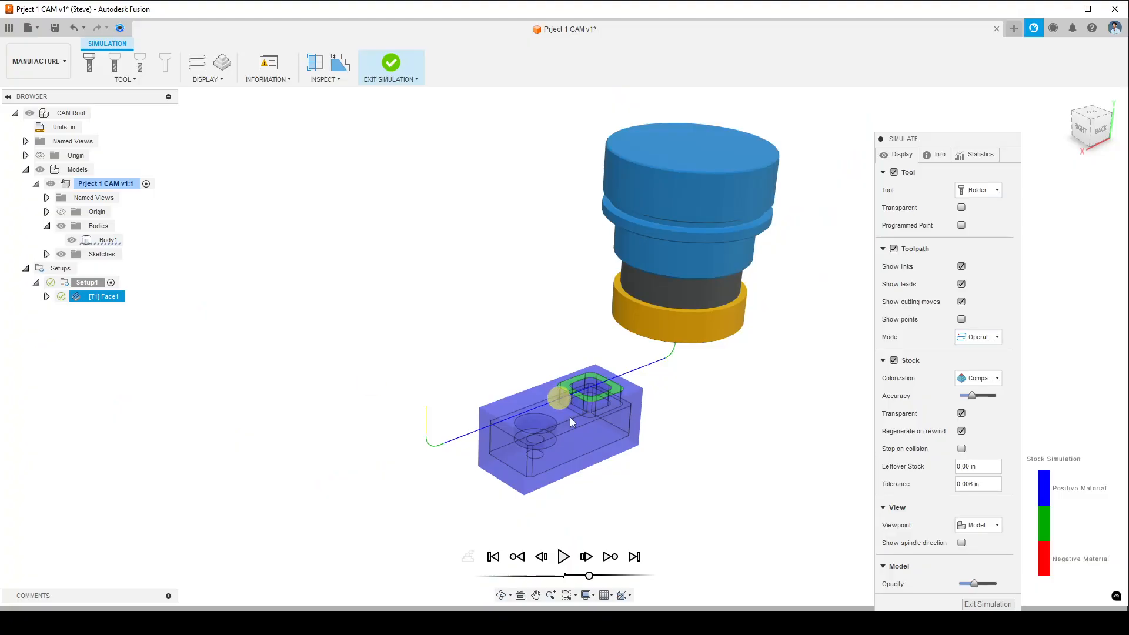
{"action": "scroll", "coordinate": [176, 383], "scroll_direction": "down", "scroll_amount": 2}
{"action": "scroll", "coordinate": [645, 404], "scroll_direction": "up", "scroll_amount": 5}
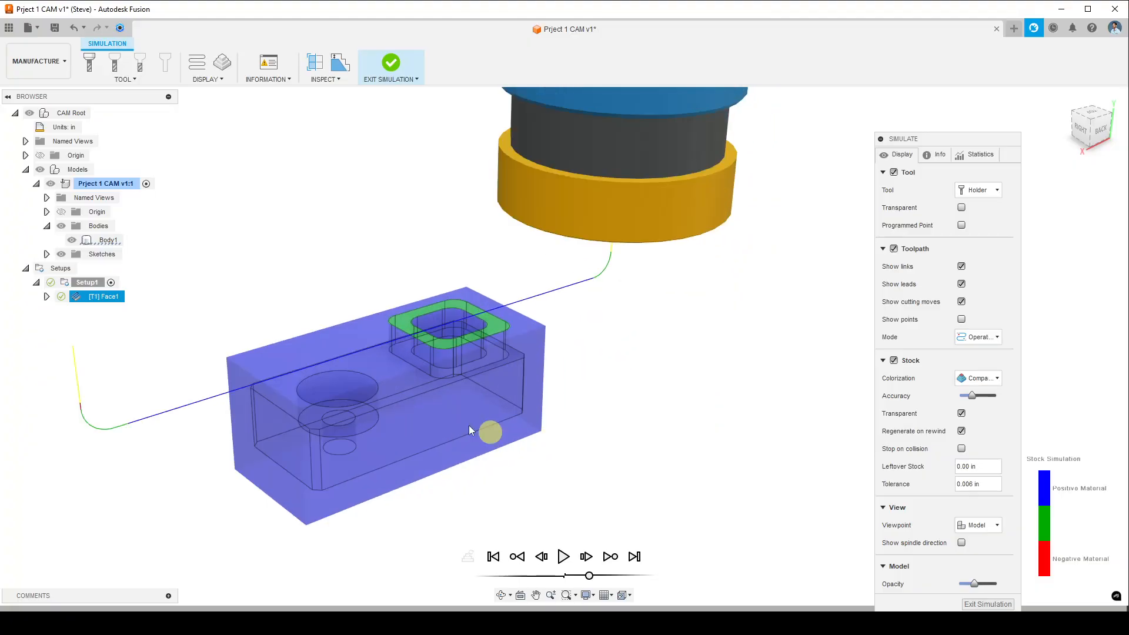
{"action": "middle_click_drag", "start_coordinate": [398, 401], "coordinate": [471, 431], "text": "shift"}
{"action": "middle_click_drag", "start_coordinate": [772, 363], "coordinate": [538, 370]}
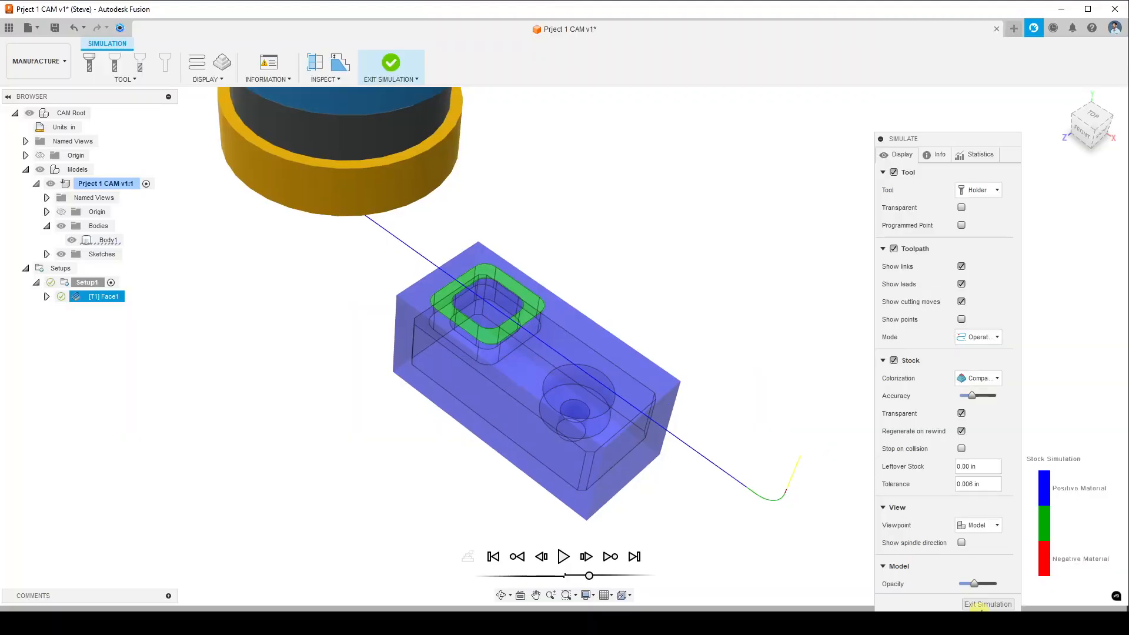
- Exit the simulation and inspect the part's lower top face around the boss, selecting and deselecting that face
{"action": "left_click", "coordinate": [987, 604]}
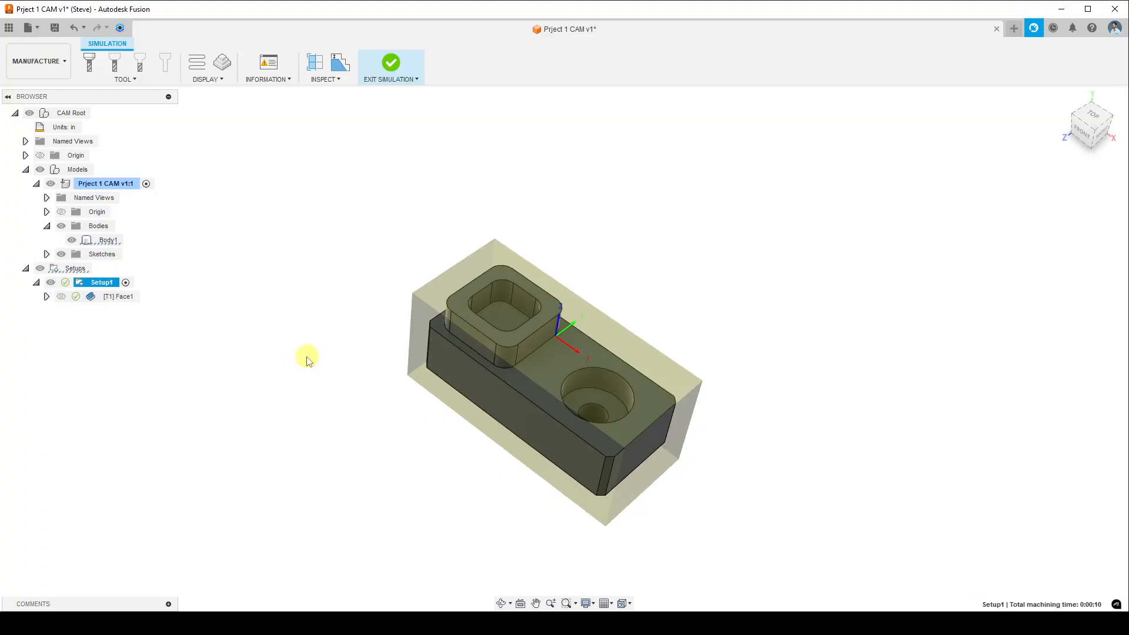
{"action": "middle_click_drag", "start_coordinate": [335, 381], "coordinate": [420, 399], "text": "shift"}
{"action": "scroll", "coordinate": [593, 398], "scroll_direction": "down", "scroll_amount": 3}
{"action": "scroll", "coordinate": [593, 396], "scroll_direction": "up", "scroll_amount": 5}
{"action": "middle_click_drag", "start_coordinate": [593, 393], "coordinate": [563, 425]}
{"action": "left_click", "coordinate": [518, 413]}
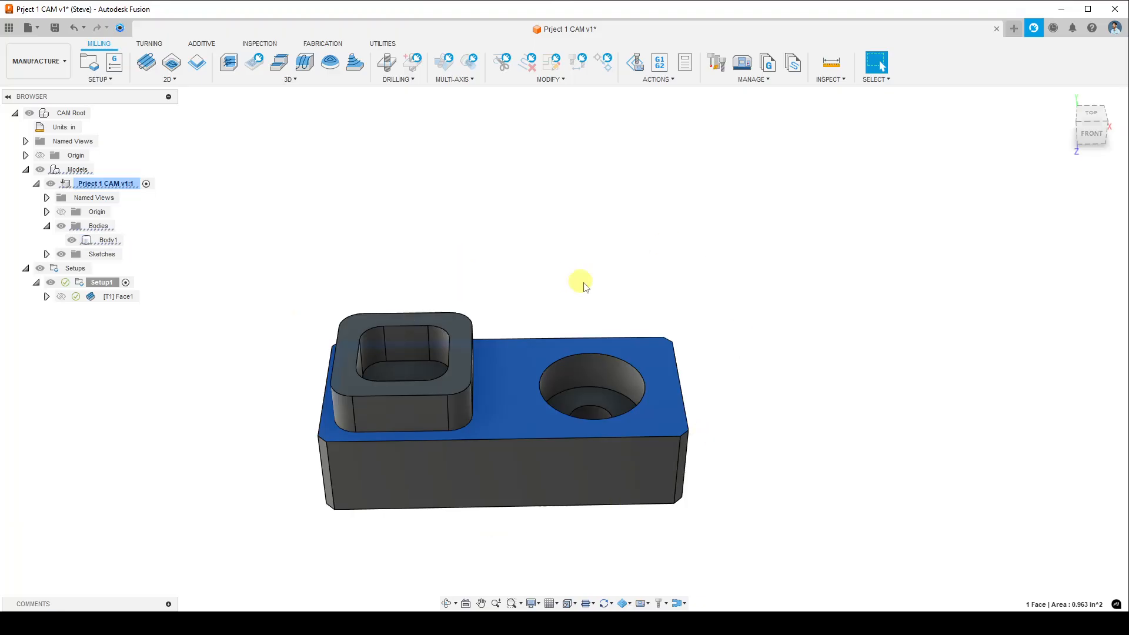
{"action": "middle_click_drag", "start_coordinate": [590, 472], "coordinate": [348, 459], "text": "shift"}
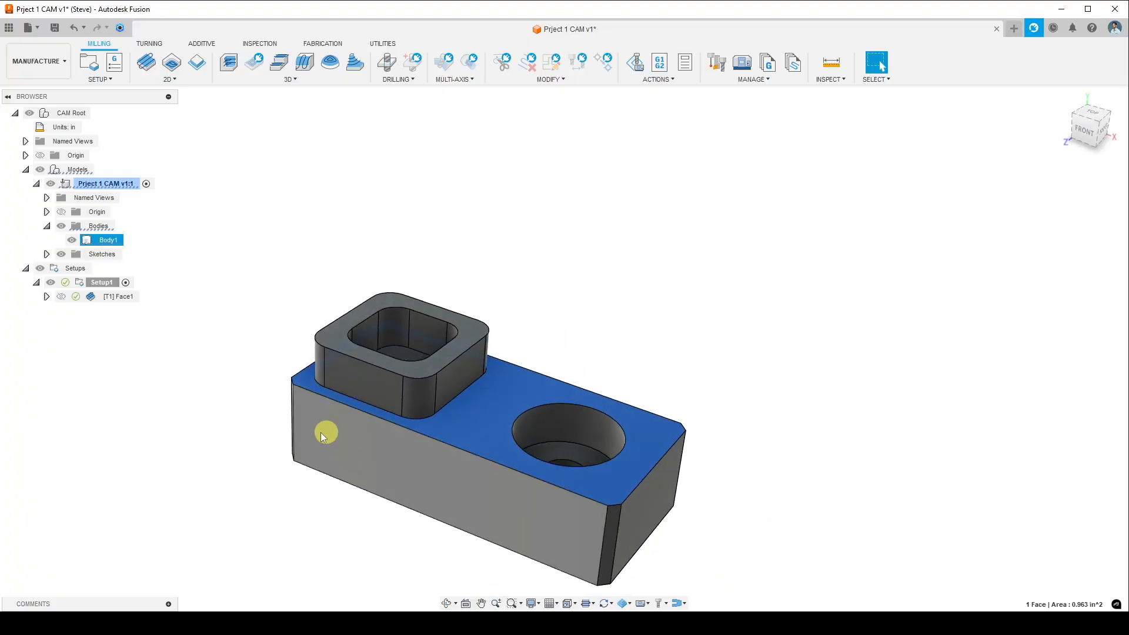
{"action": "left_click", "coordinate": [542, 259]}
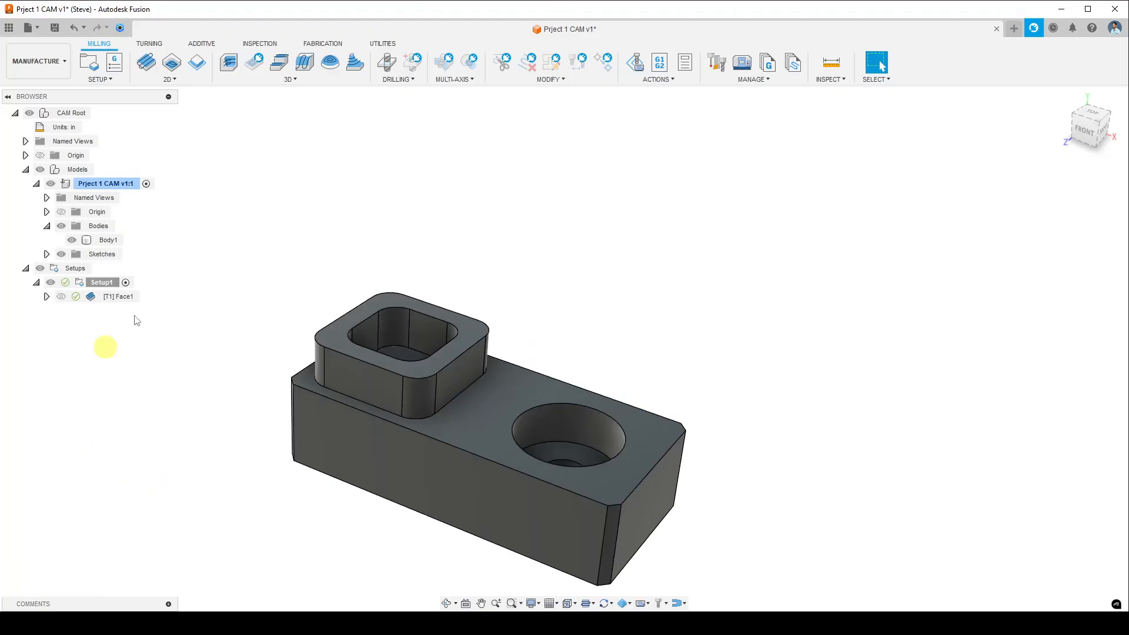
- Start a 2D Adaptive Clearing operation in Setup1 and bring the whole part into view
{"action": "left_click", "coordinate": [177, 79]}
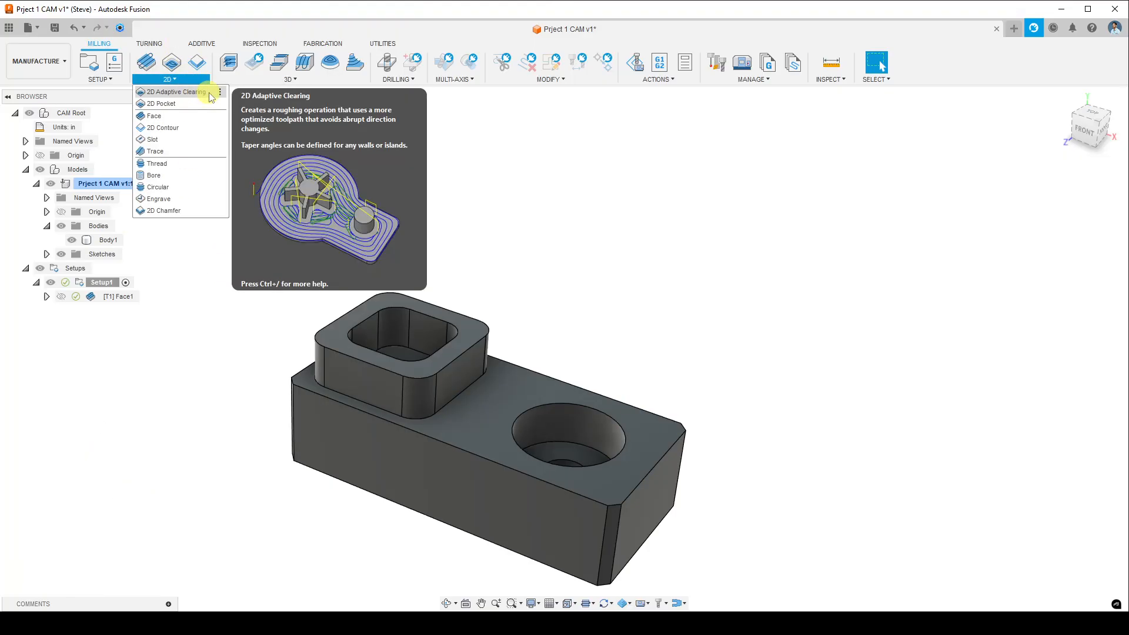
{"action": "left_click", "coordinate": [210, 94]}
{"action": "middle_click_drag", "start_coordinate": [671, 339], "coordinate": [539, 298]}
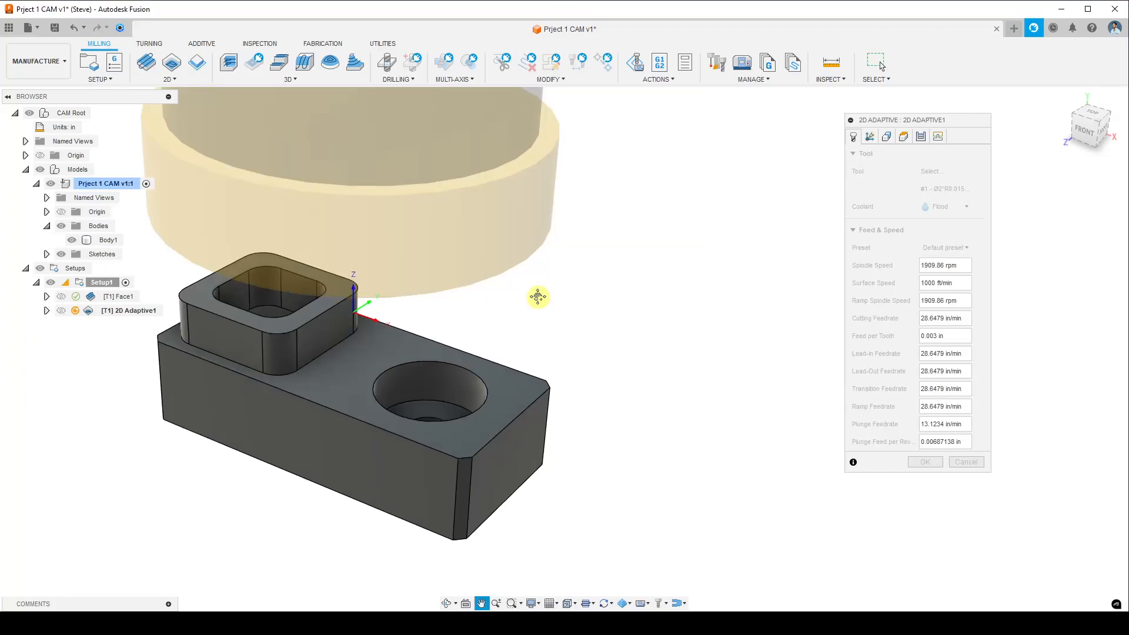
{"action": "middle_click_drag", "start_coordinate": [428, 302], "coordinate": [517, 303]}
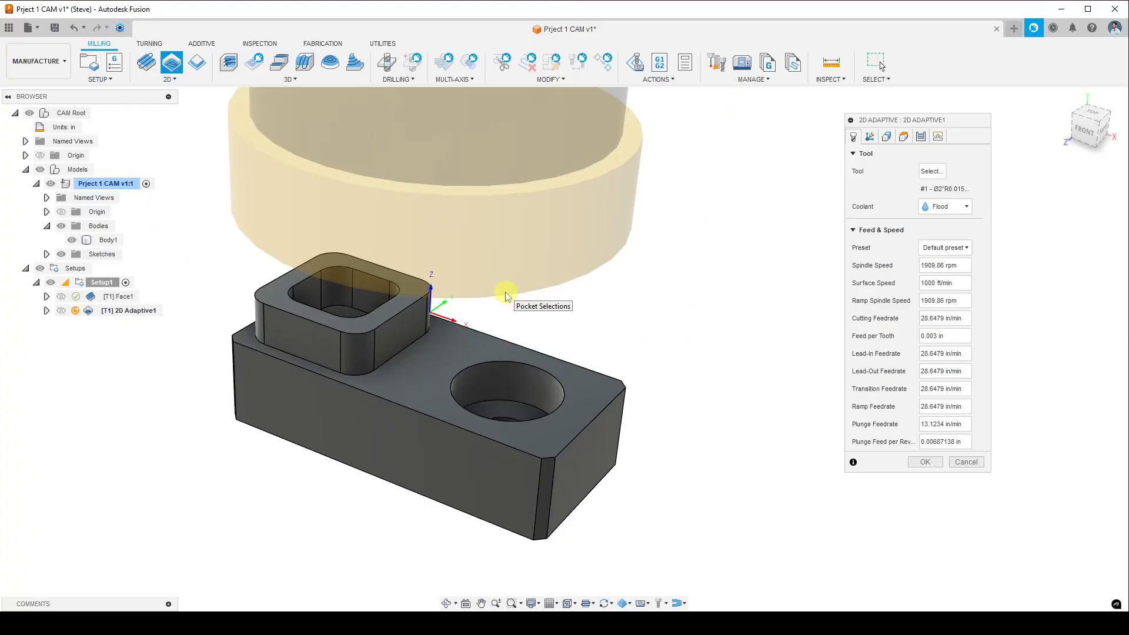
- Examine the part under the preview cutter from several angles, checking the boss, the lower top face and the outer walls
{"action": "middle_click_drag", "start_coordinate": [537, 320], "coordinate": [527, 343], "text": "shift"}
{"action": "scroll", "coordinate": [482, 360], "scroll_direction": "up", "scroll_amount": 3}
{"action": "scroll", "coordinate": [481, 362], "scroll_direction": "down", "scroll_amount": 2}
{"action": "middle_click_drag", "start_coordinate": [482, 375], "coordinate": [605, 391], "text": "shift"}
{"action": "scroll", "coordinate": [482, 370], "scroll_direction": "down", "scroll_amount": 3}
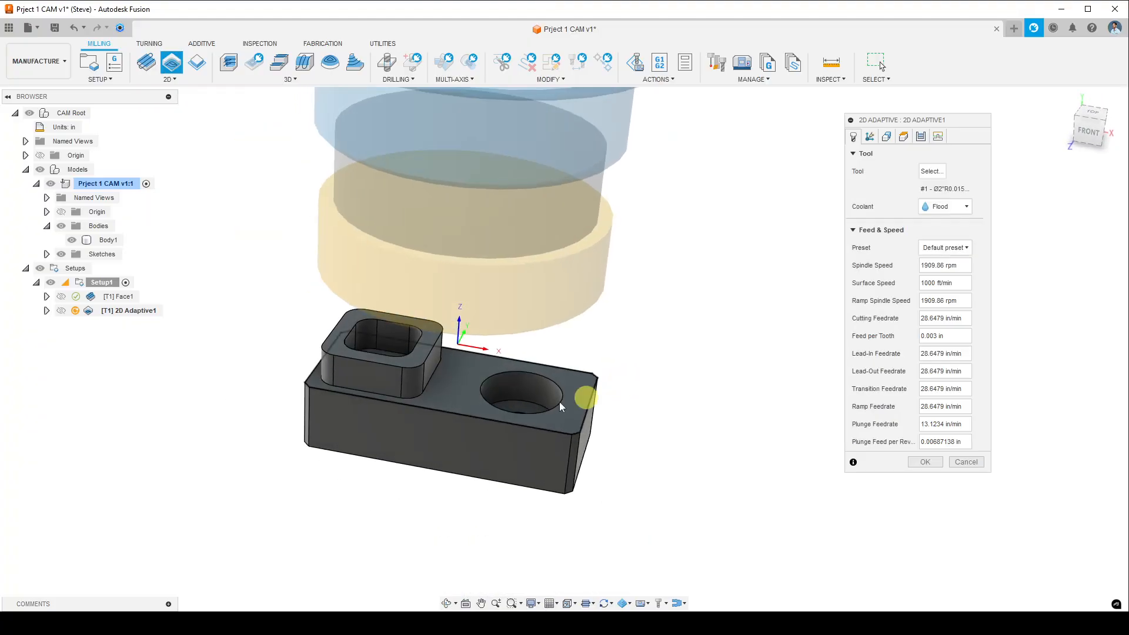
{"action": "scroll", "coordinate": [504, 398], "scroll_direction": "up", "scroll_amount": 4}
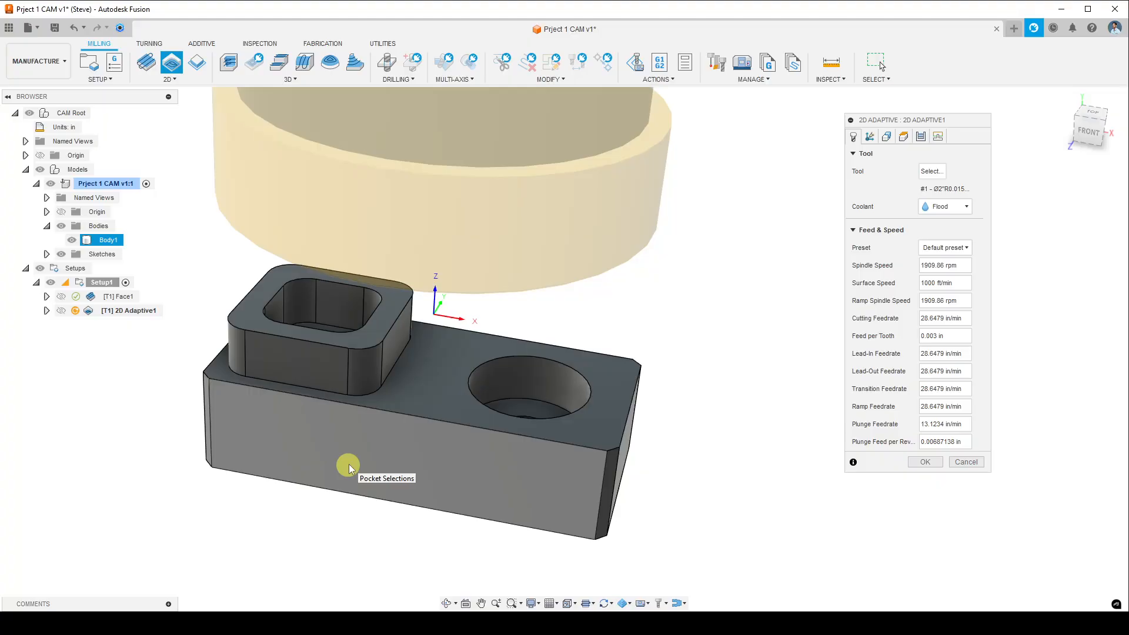
{"action": "middle_click_drag", "start_coordinate": [605, 424], "coordinate": [528, 382], "text": "shift"}
{"action": "scroll", "coordinate": [527, 374], "scroll_direction": "up", "scroll_amount": 3}
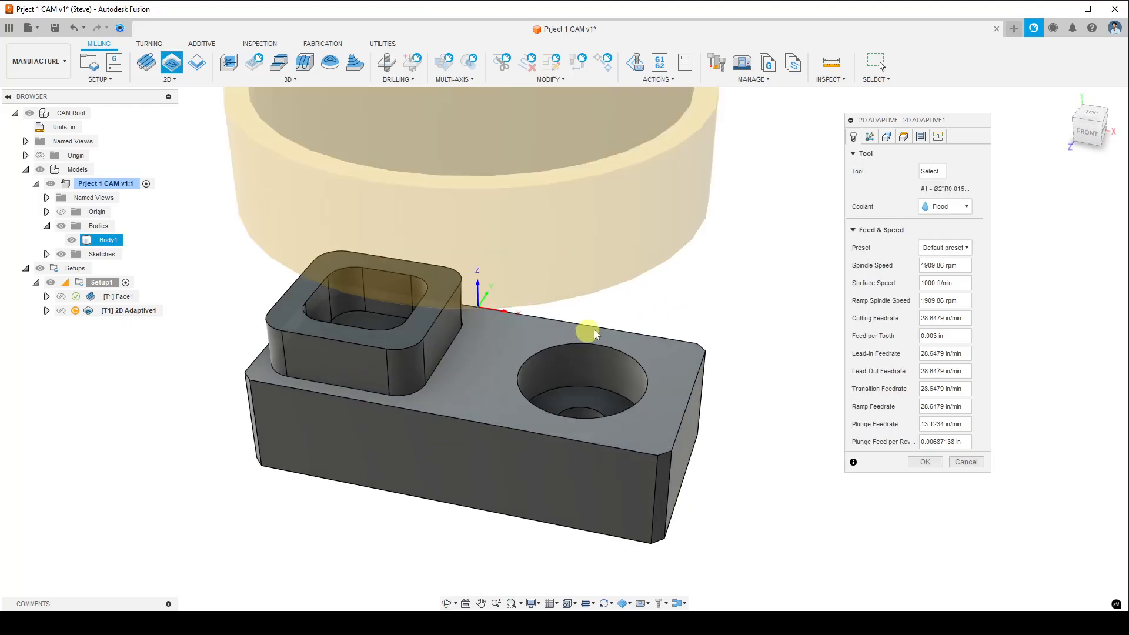
{"action": "middle_click_drag", "start_coordinate": [756, 270], "coordinate": [731, 305]}
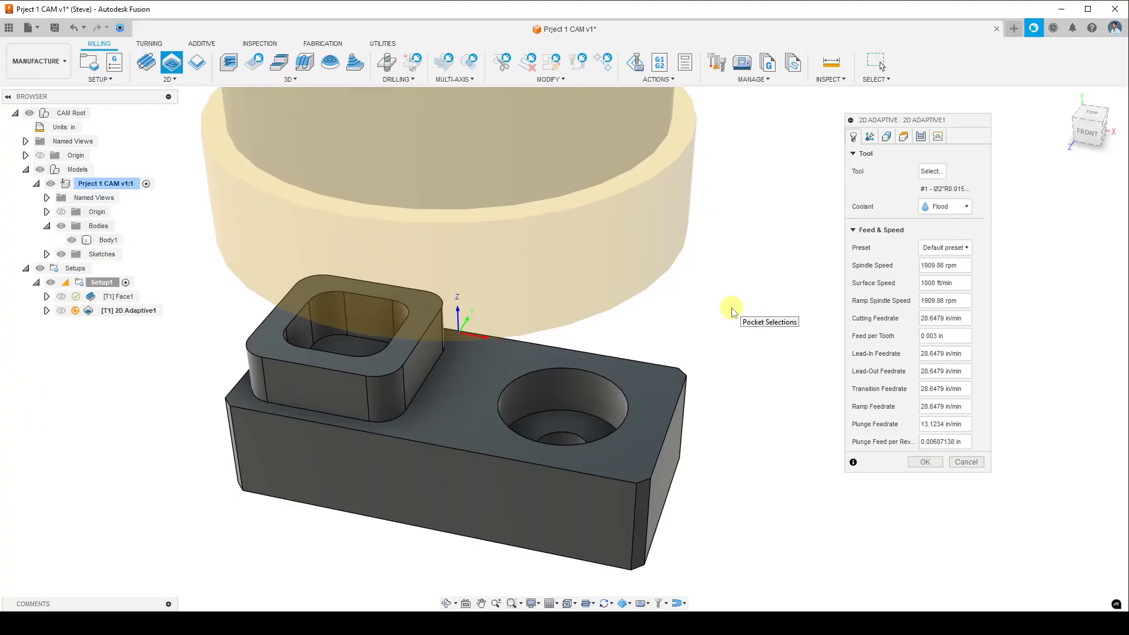
{"action": "scroll", "coordinate": [732, 312], "scroll_direction": "down", "scroll_amount": 2}
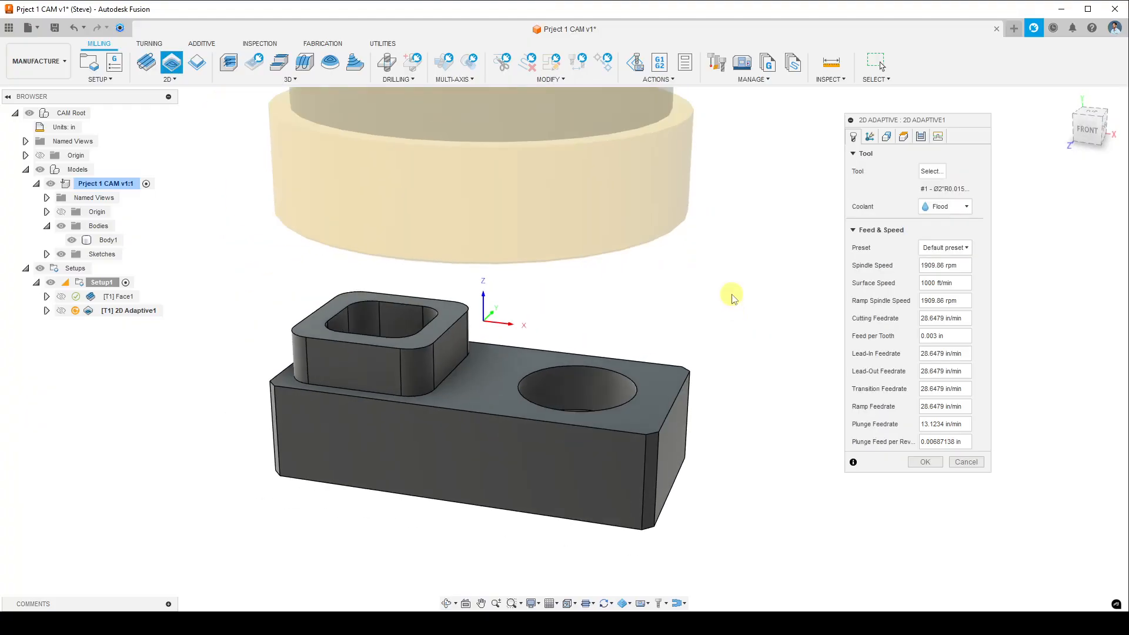
{"action": "scroll", "coordinate": [524, 345], "scroll_direction": "down", "scroll_amount": 2}
{"action": "mouse_move", "coordinate": [553, 324]}
{"action": "middle_mouse_down", "text": "shift"}
{"action": "mouse_move", "coordinate": [537, 297]}
{"action": "mouse_move", "coordinate": [537, 323]}
{"action": "mouse_move", "coordinate": [559, 329]}
{"action": "middle_mouse_up", "text": "shift"}
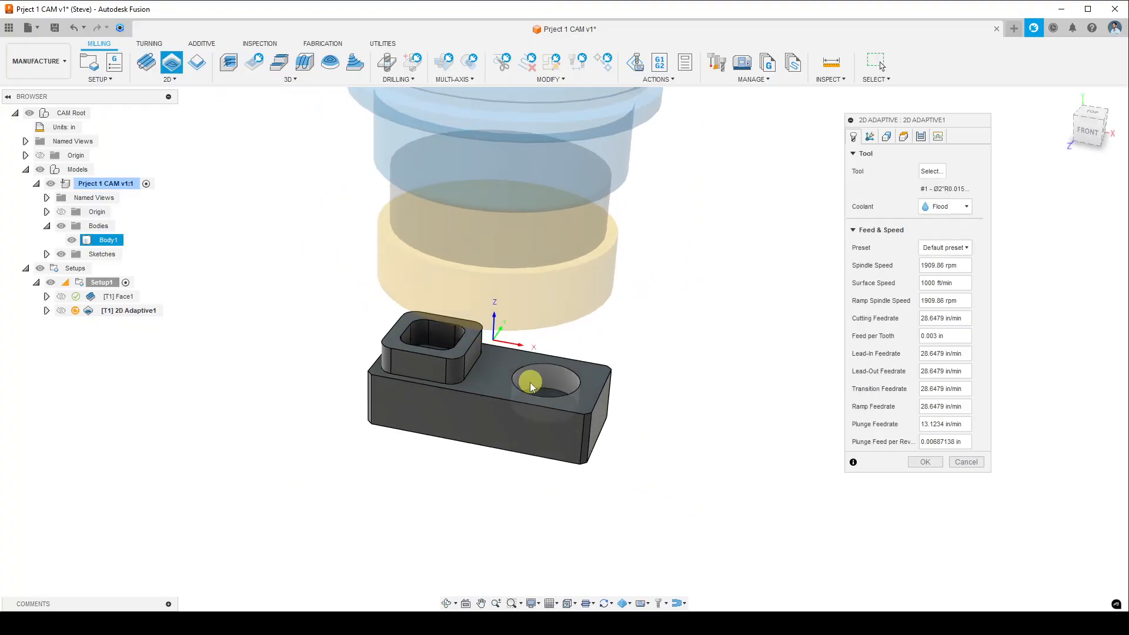
{"action": "scroll", "coordinate": [518, 368], "scroll_direction": "up", "scroll_amount": 3}
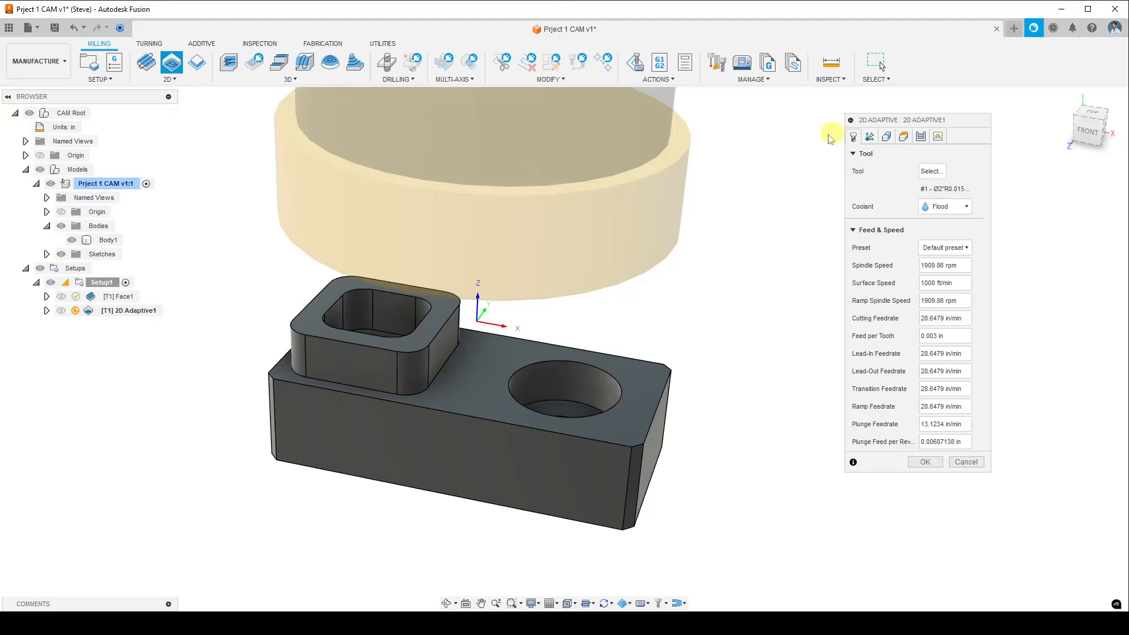
{"action": "scroll", "coordinate": [471, 293], "scroll_direction": "down", "scroll_amount": 2}
{"action": "middle_click_drag", "start_coordinate": [469, 289], "coordinate": [441, 307], "text": "shift"}
{"action": "scroll", "coordinate": [481, 326], "scroll_direction": "down", "scroll_amount": 2}
{"action": "scroll", "coordinate": [482, 325], "scroll_direction": "up", "scroll_amount": 4}
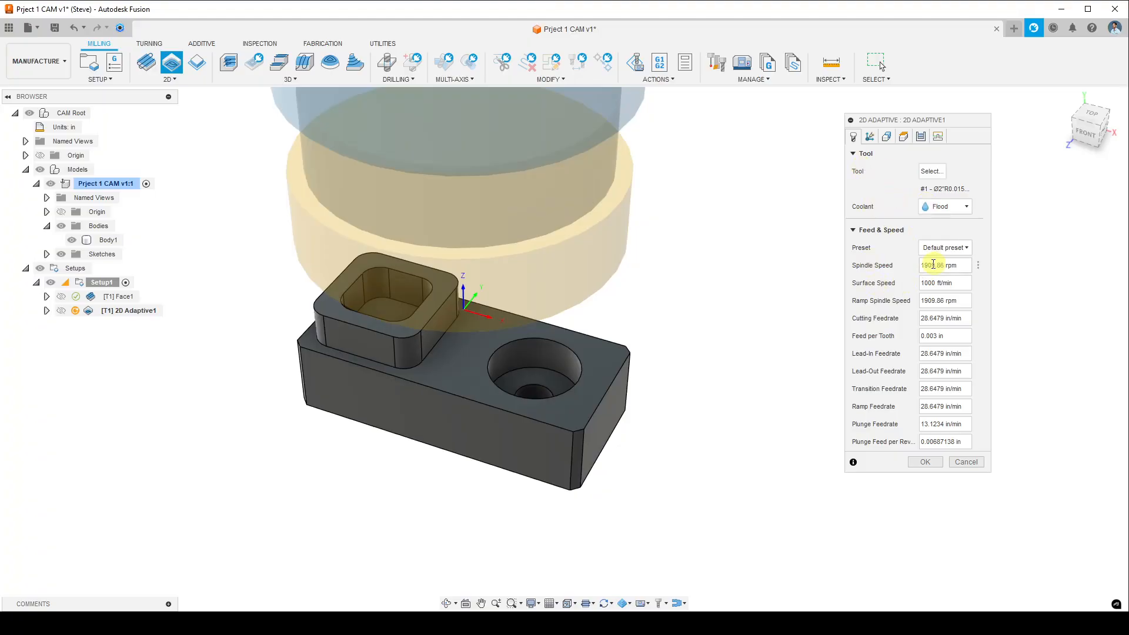
{"action": "middle_click_drag", "start_coordinate": [599, 333], "coordinate": [612, 290], "text": "shift"}
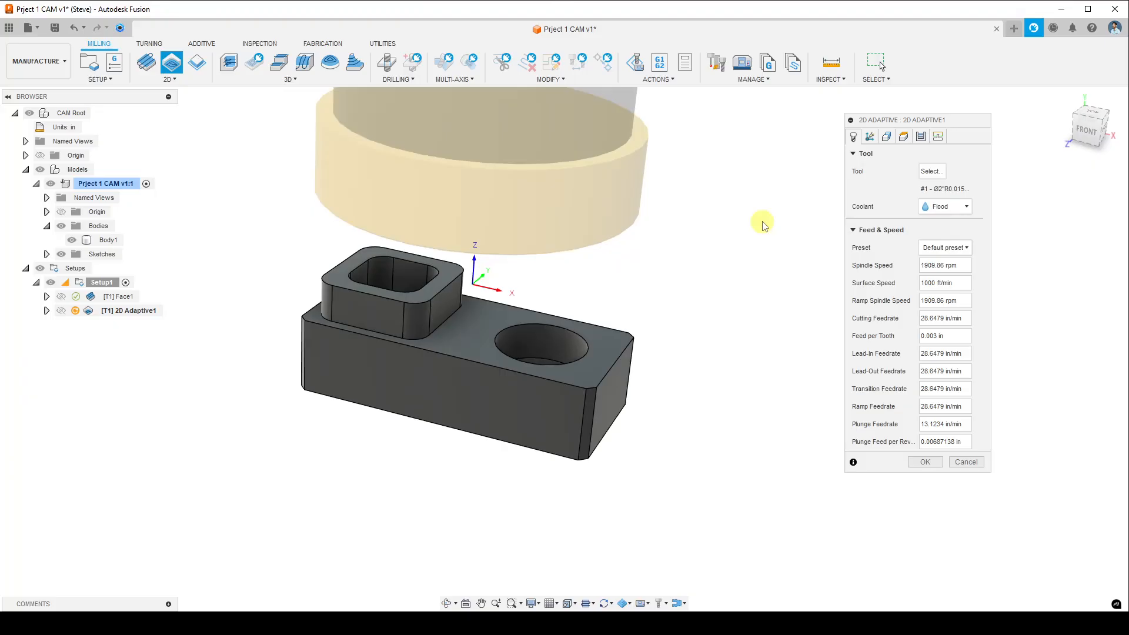
- Assign the 1/2" Flat End Mill from the CNC Beginner (HAAS VF2) library as the adaptive clearing tool
{"action": "left_click", "coordinate": [933, 172]}
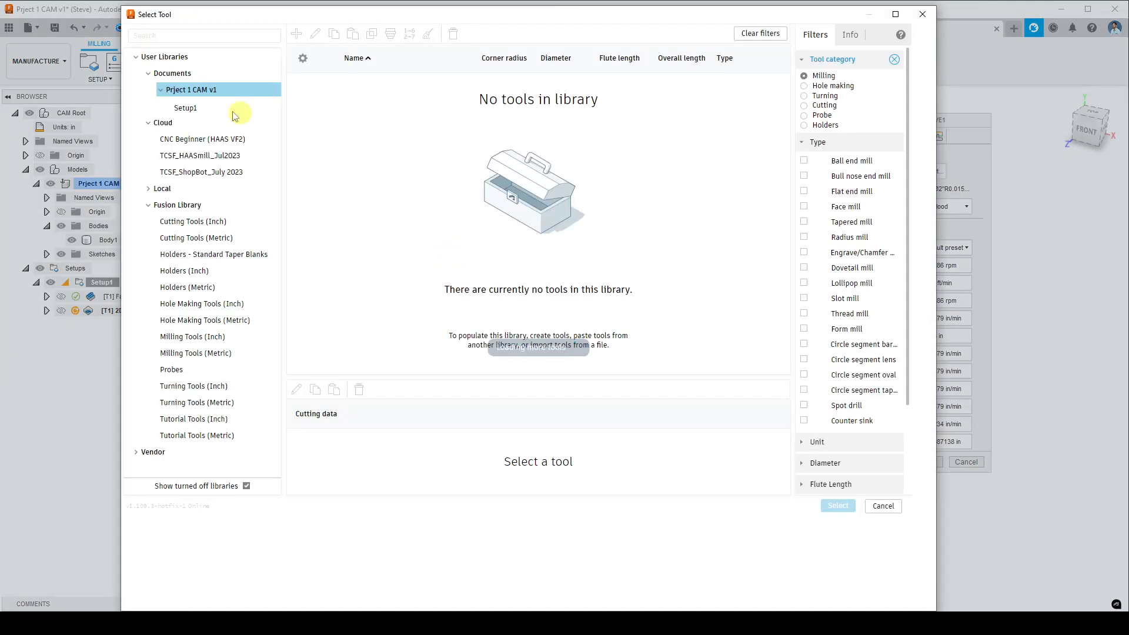
{"action": "left_click", "coordinate": [187, 141]}
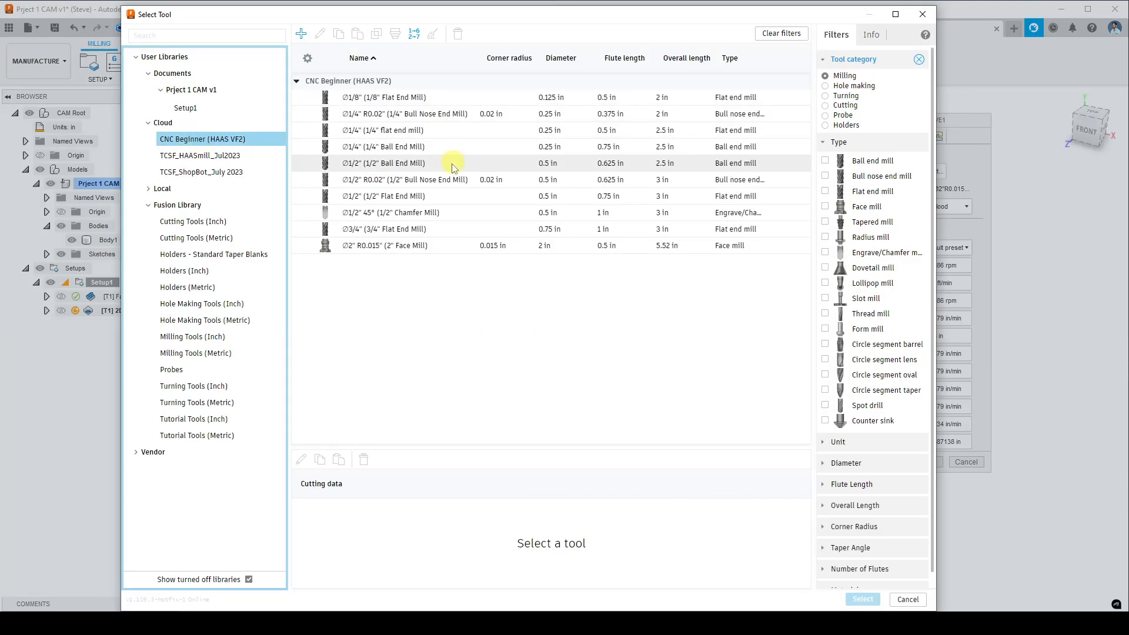
{"action": "left_click", "coordinate": [450, 197]}
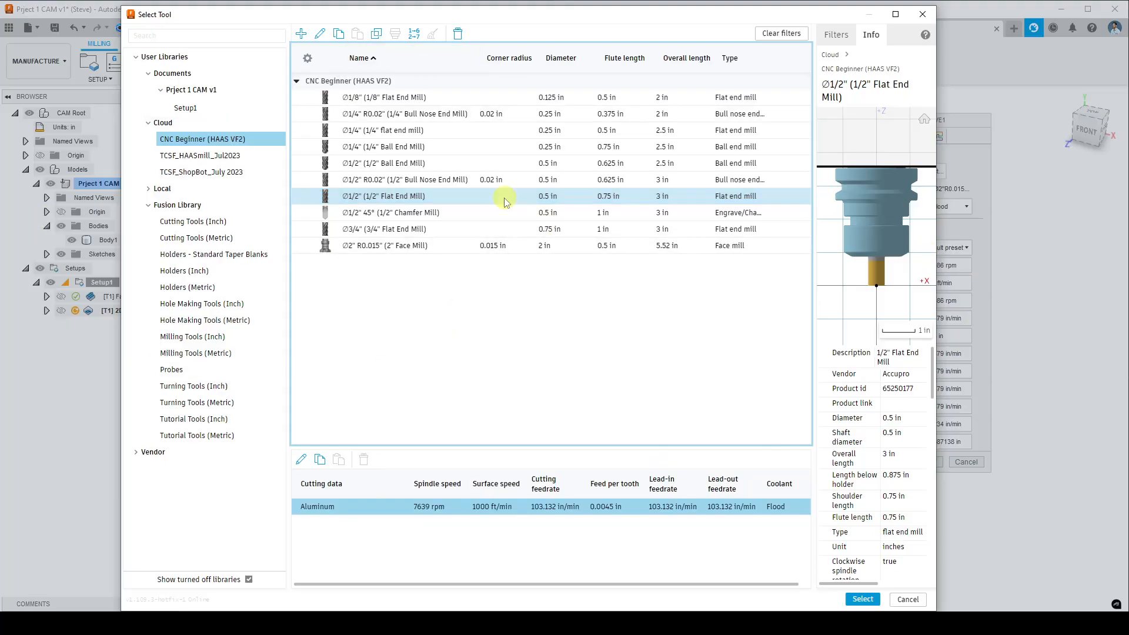
{"action": "left_click", "coordinate": [864, 599]}
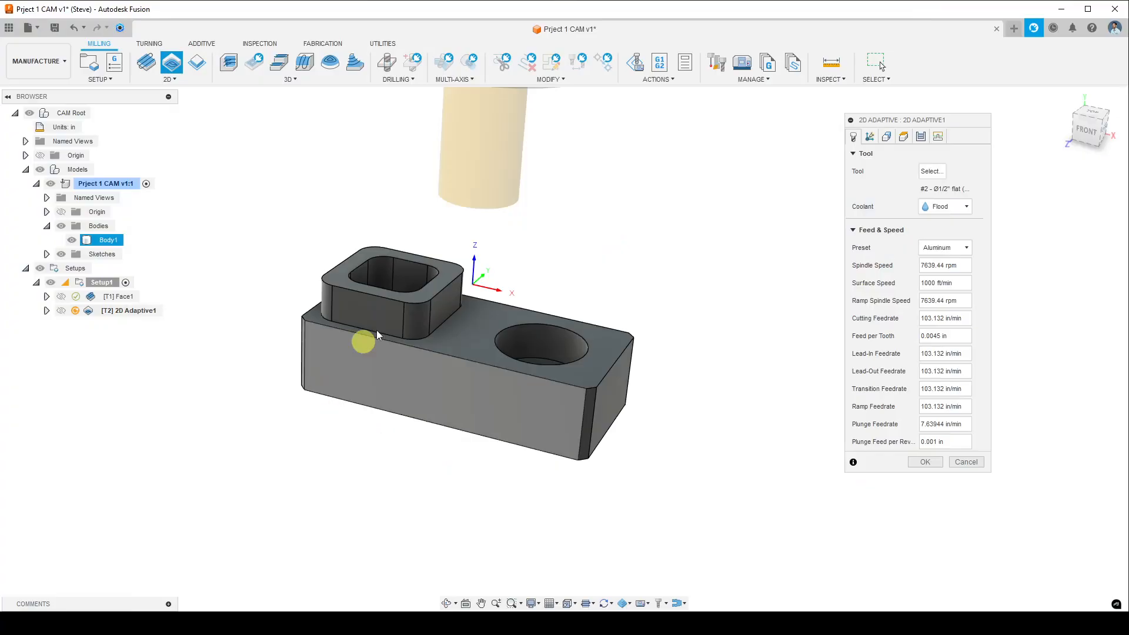
{"action": "left_click", "coordinate": [901, 197]}
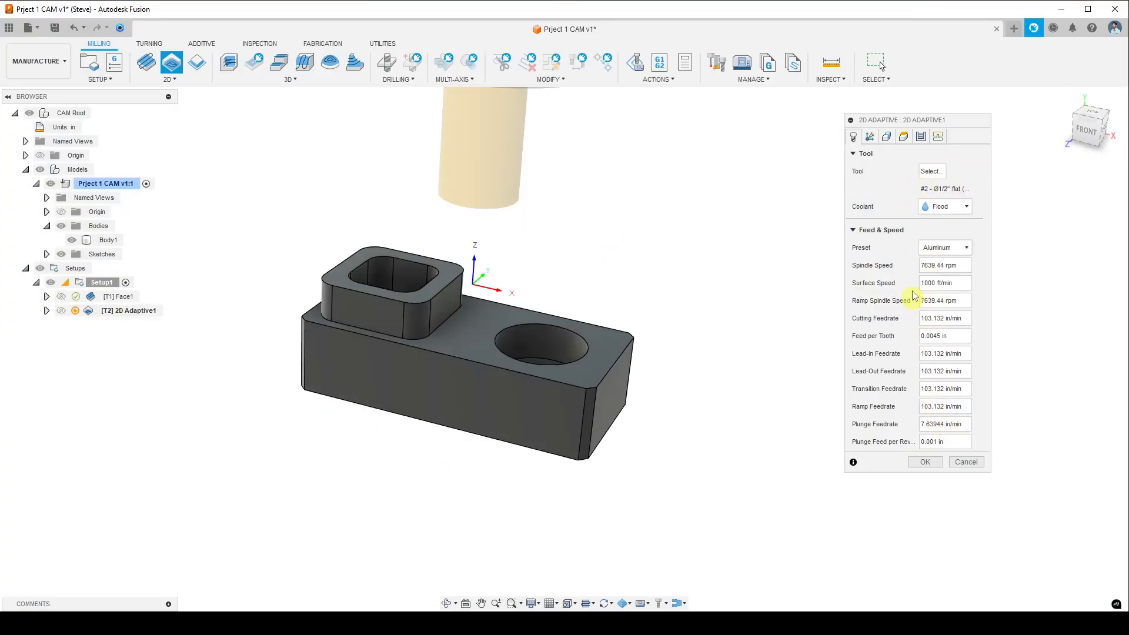
- Pick the closed edge chain around the boss's base as the pocket selection and check the machining region from above
{"action": "left_click", "coordinate": [887, 137]}
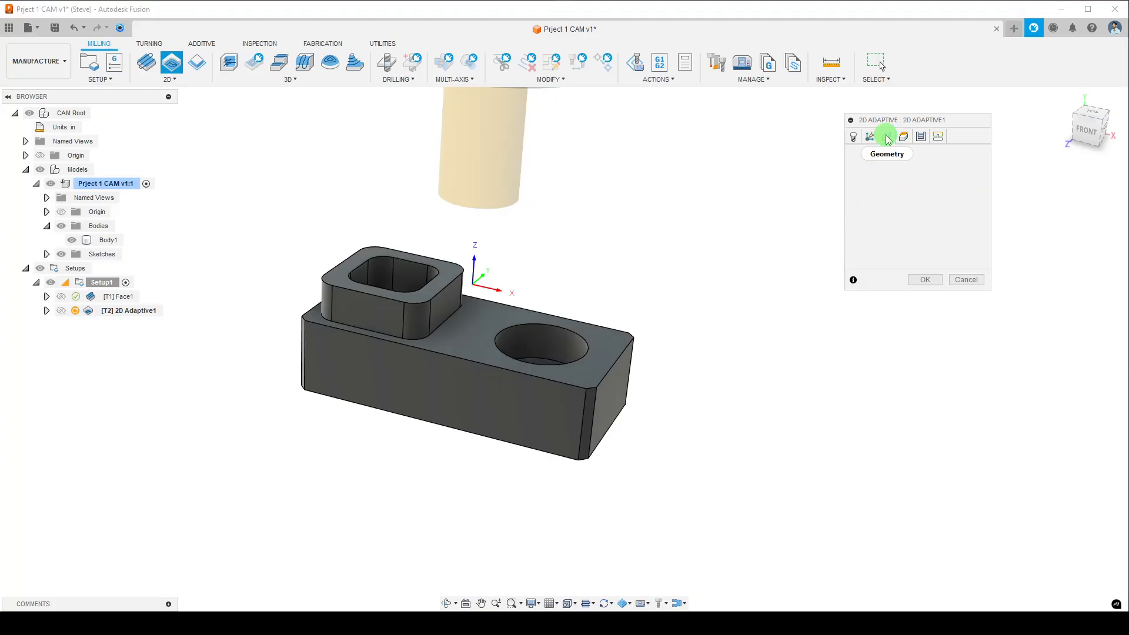
{"action": "middle_click_drag", "start_coordinate": [590, 250], "coordinate": [610, 281], "text": "shift"}
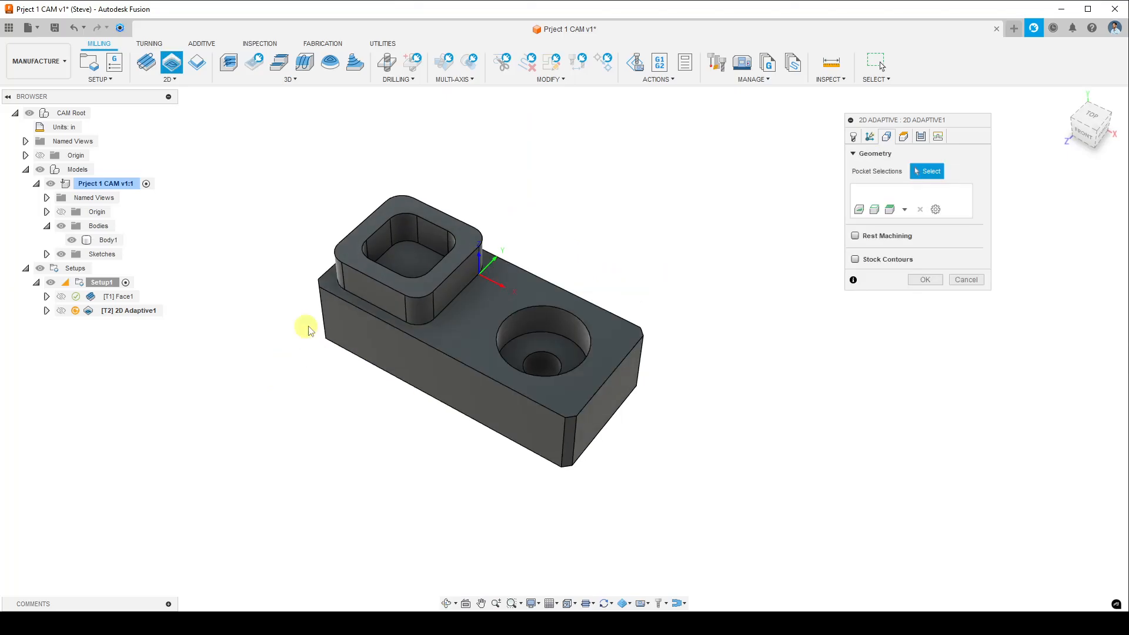
{"action": "scroll", "coordinate": [312, 371], "scroll_direction": "up", "scroll_amount": 3}
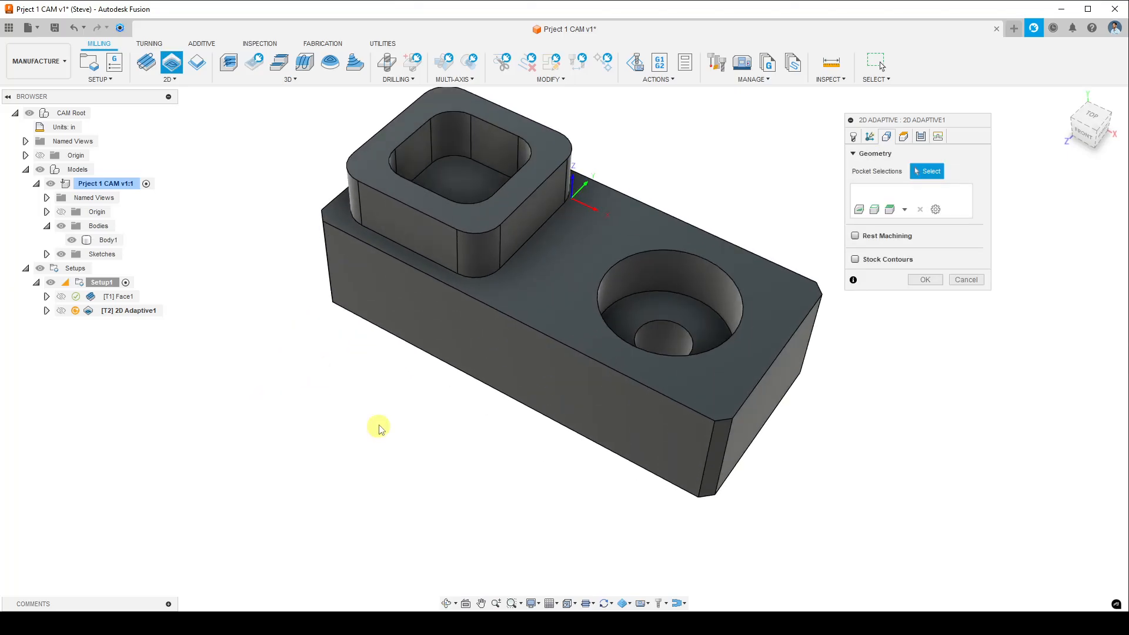
{"action": "middle_click_drag", "start_coordinate": [379, 428], "coordinate": [285, 447]}
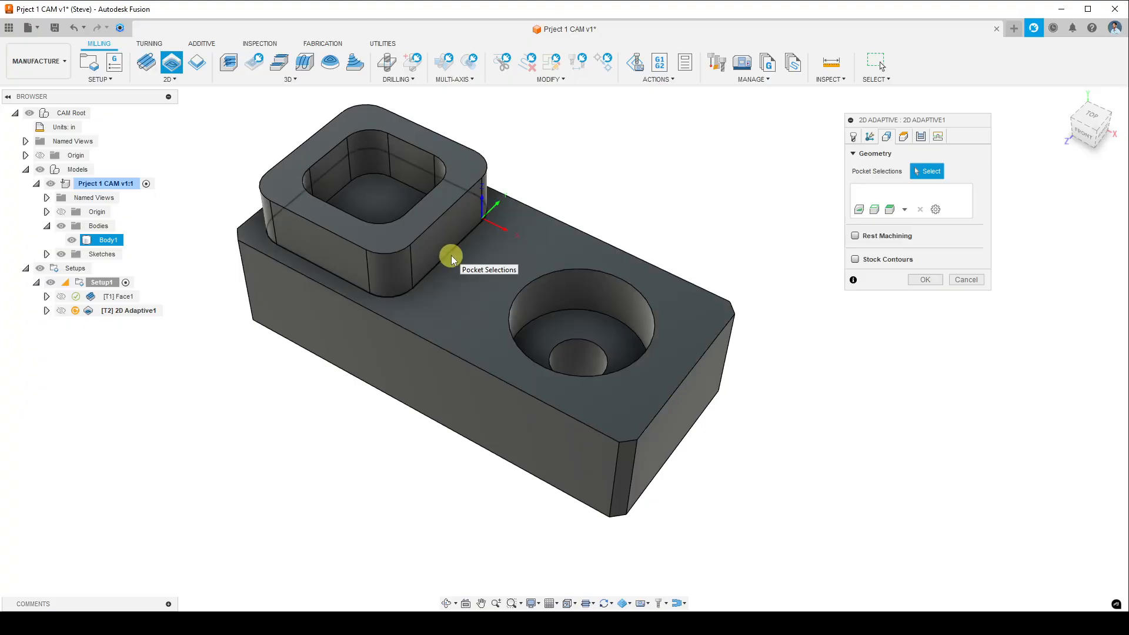
{"action": "left_click", "coordinate": [337, 274]}
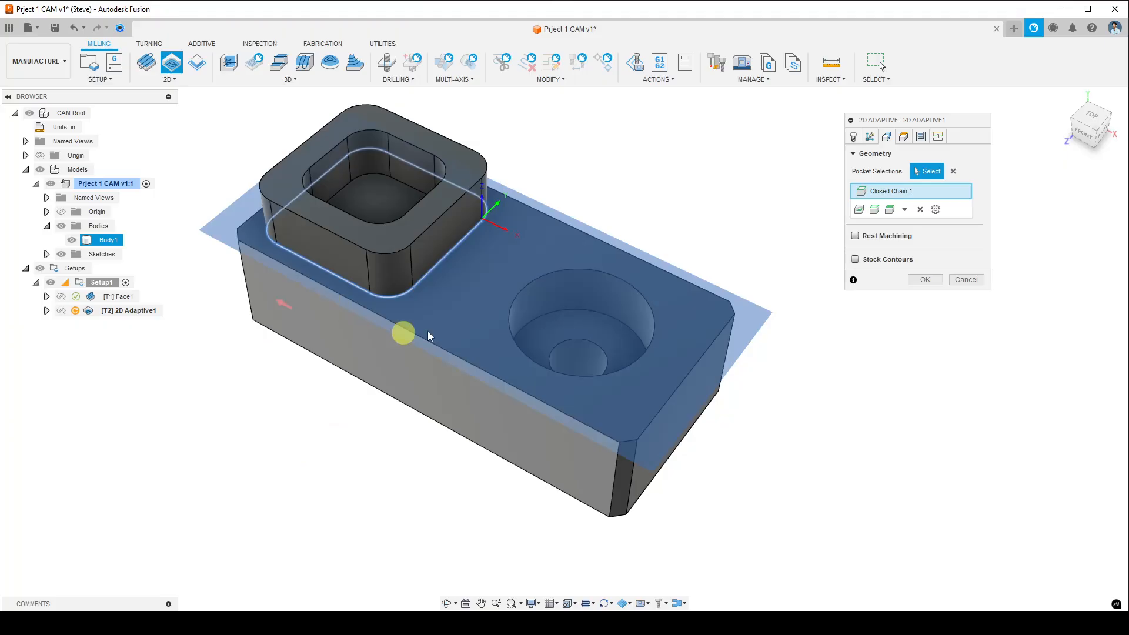
{"action": "left_click", "coordinate": [1094, 119]}
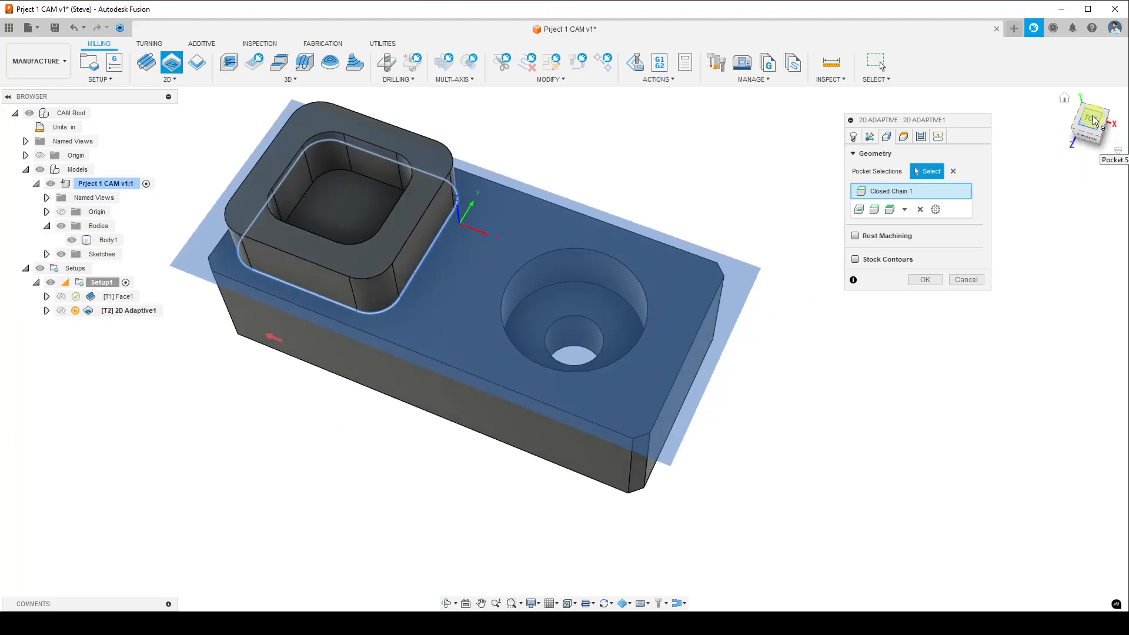
{"action": "middle_click_drag", "start_coordinate": [520, 419], "coordinate": [588, 490]}
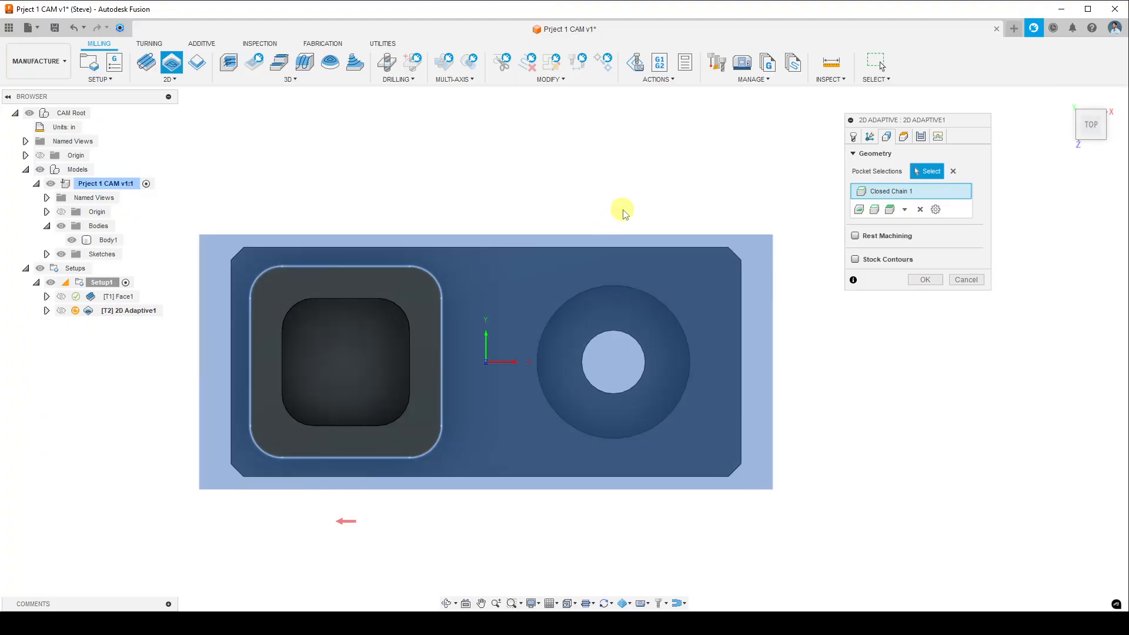
{"action": "middle_click_drag", "start_coordinate": [638, 398], "coordinate": [610, 375], "text": "shift"}
{"action": "middle_click_drag", "start_coordinate": [580, 387], "coordinate": [585, 403], "text": "shift"}
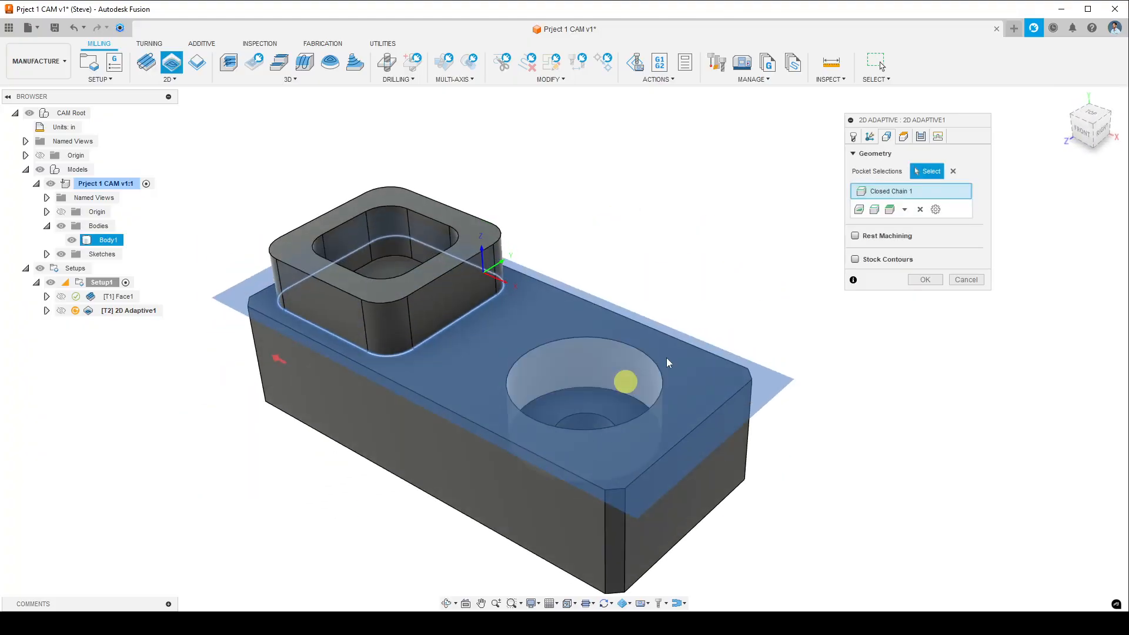
- Review the adaptive operation's heights, passes and stock-to-leave settings, and examine the part's walls and floor
{"action": "left_click", "coordinate": [905, 137]}
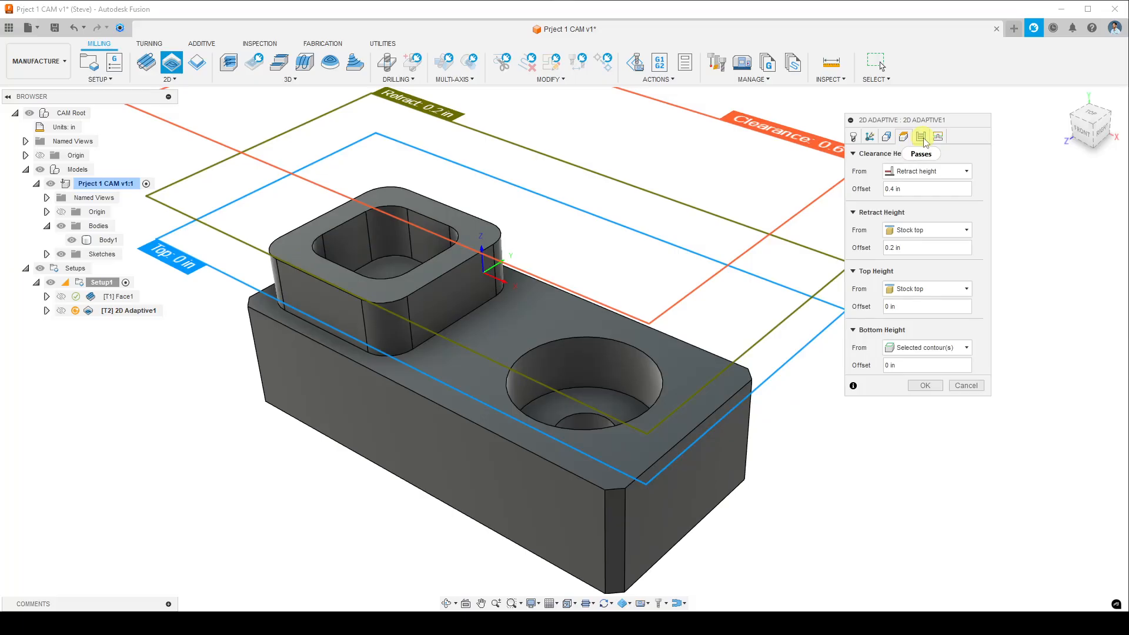
{"action": "left_click", "coordinate": [921, 137]}
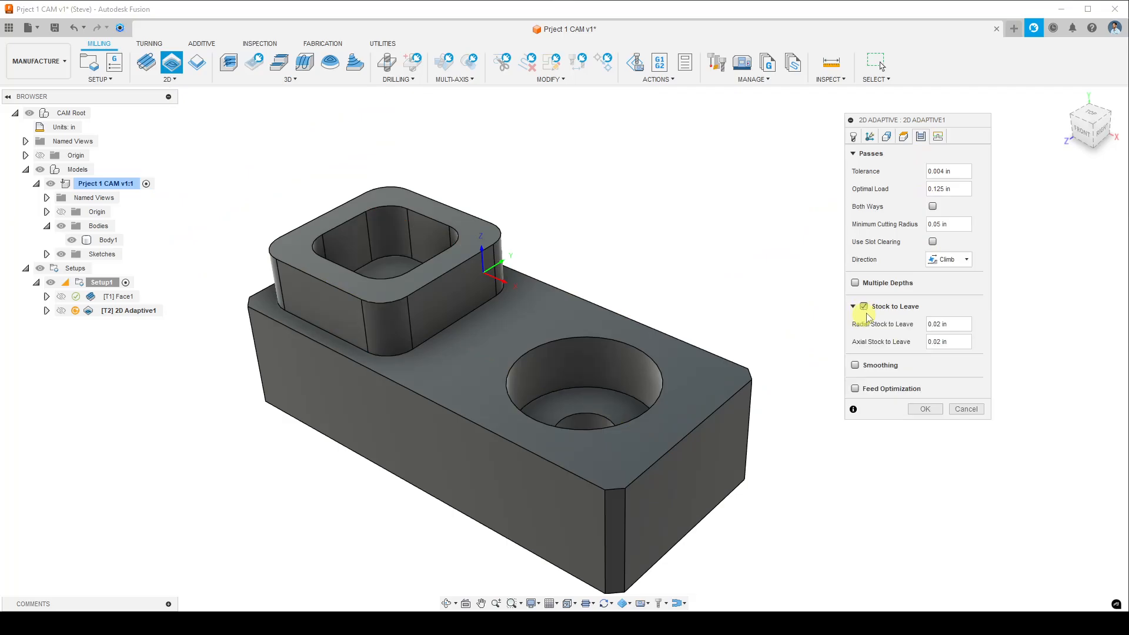
{"action": "middle_click_drag", "start_coordinate": [634, 430], "coordinate": [542, 416]}
{"action": "mouse_move", "coordinate": [412, 384]}
{"action": "middle_mouse_down", "text": "shift"}
{"action": "mouse_move", "coordinate": [421, 423]}
{"action": "mouse_move", "coordinate": [404, 396]}
{"action": "mouse_move", "coordinate": [426, 393]}
{"action": "middle_mouse_up", "text": "shift"}
{"action": "mouse_move", "coordinate": [479, 436]}
{"action": "middle_mouse_down", "text": "shift"}
{"action": "mouse_move", "coordinate": [480, 406]}
{"action": "mouse_move", "coordinate": [479, 425]}
{"action": "middle_mouse_up", "text": "shift"}
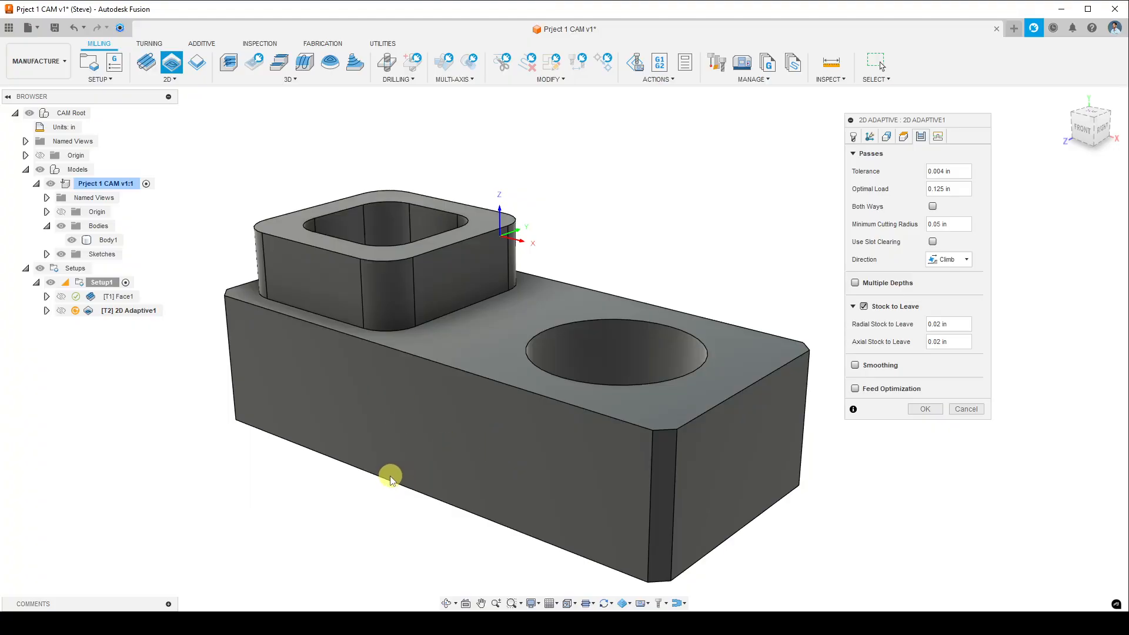
{"action": "mouse_move", "coordinate": [353, 496]}
{"action": "middle_mouse_down", "text": "shift"}
{"action": "mouse_move", "coordinate": [333, 456]}
{"action": "mouse_move", "coordinate": [333, 493]}
{"action": "mouse_move", "coordinate": [345, 487]}
{"action": "middle_mouse_up", "text": "shift"}
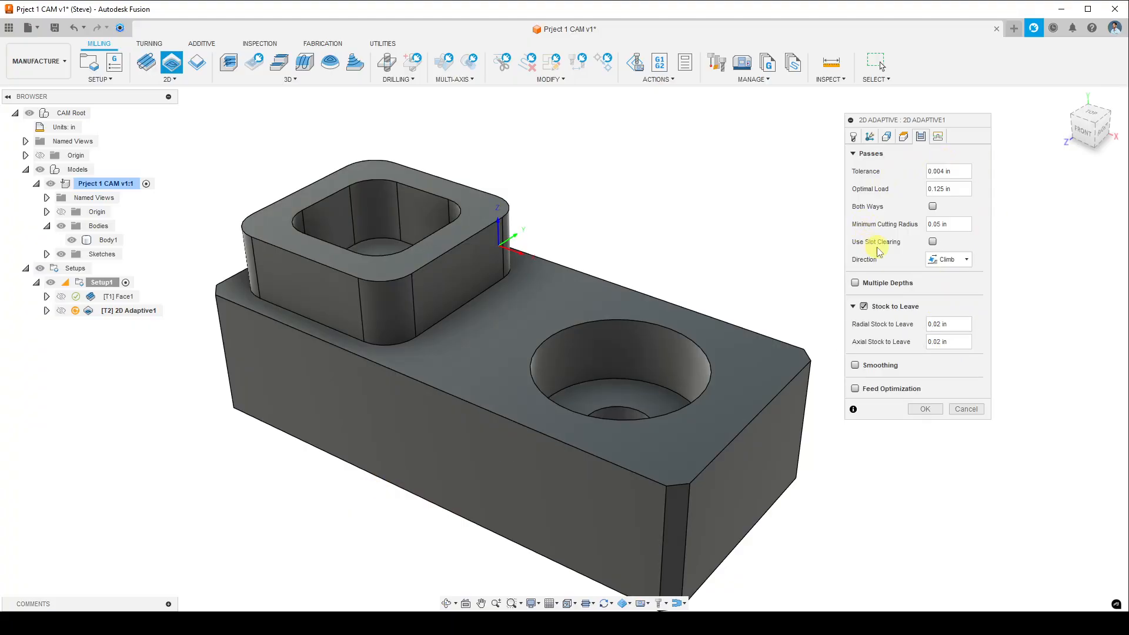
- Set the optimal load to 0.1348 in, check the linking settings, and generate the 2D adaptive toolpath
{"action": "left_click", "coordinate": [964, 188]}
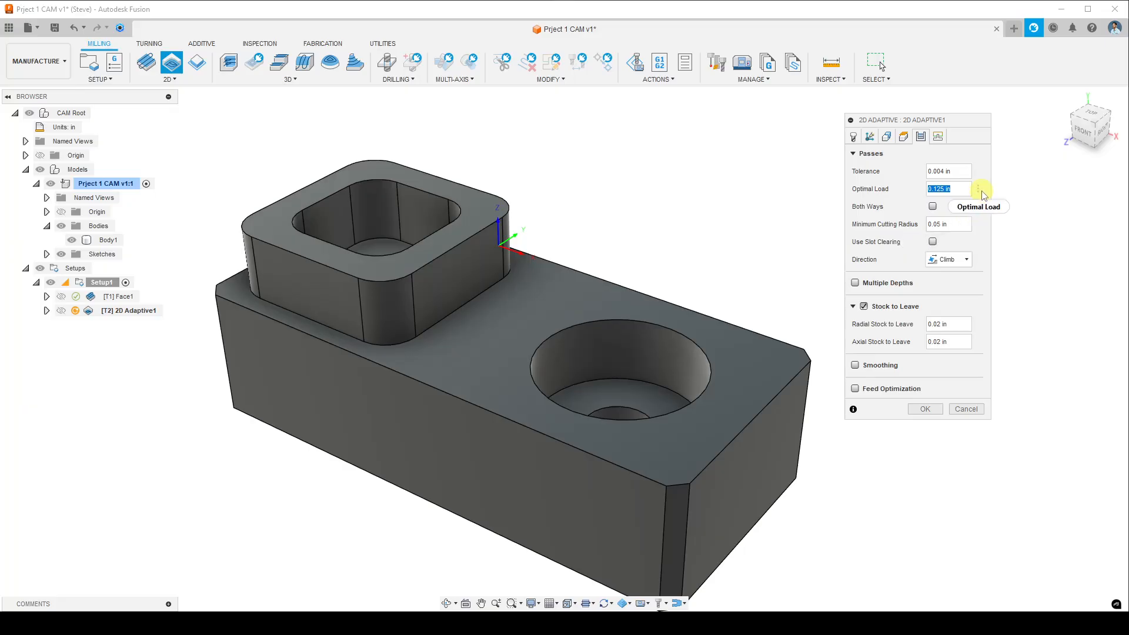
{"action": "mouse_move", "coordinate": [984, 195]}
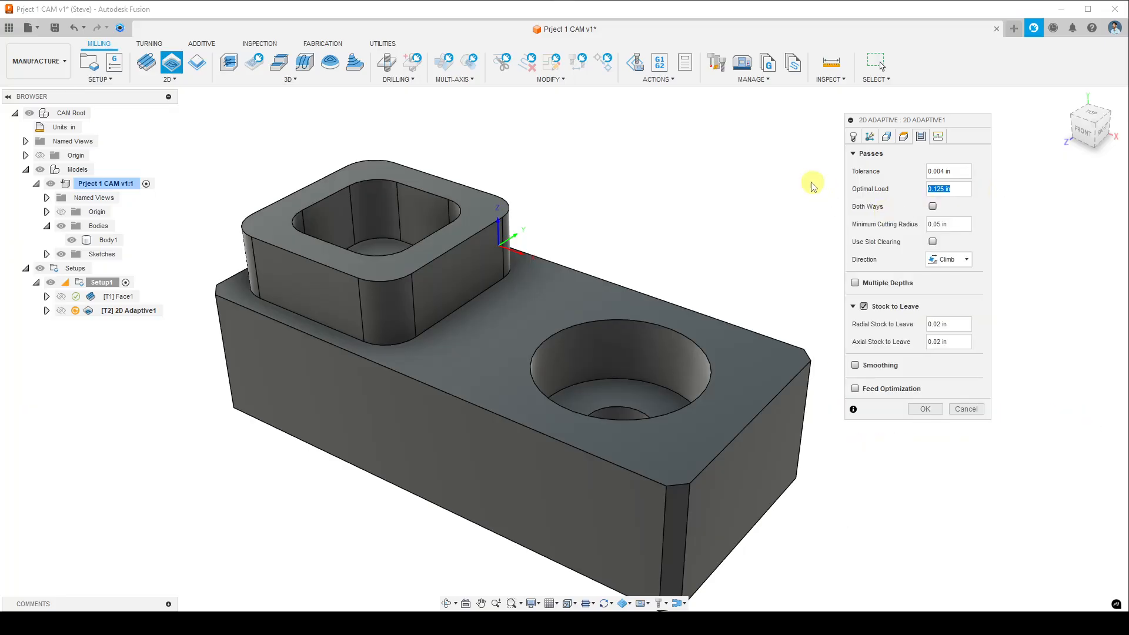
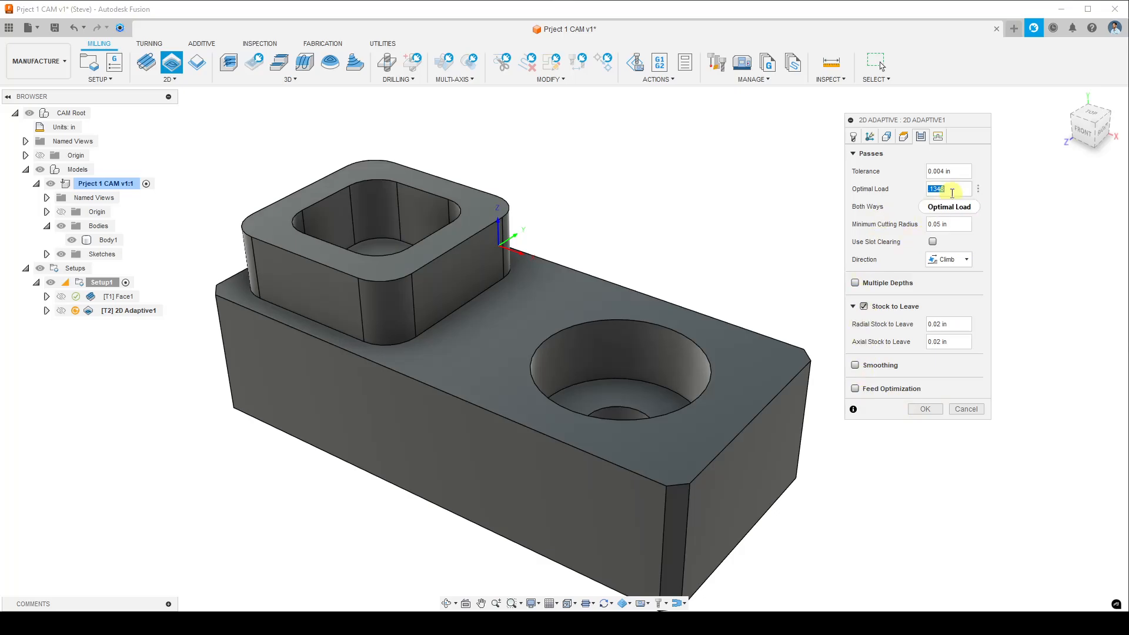
{"action": "left_click", "coordinate": [939, 139]}
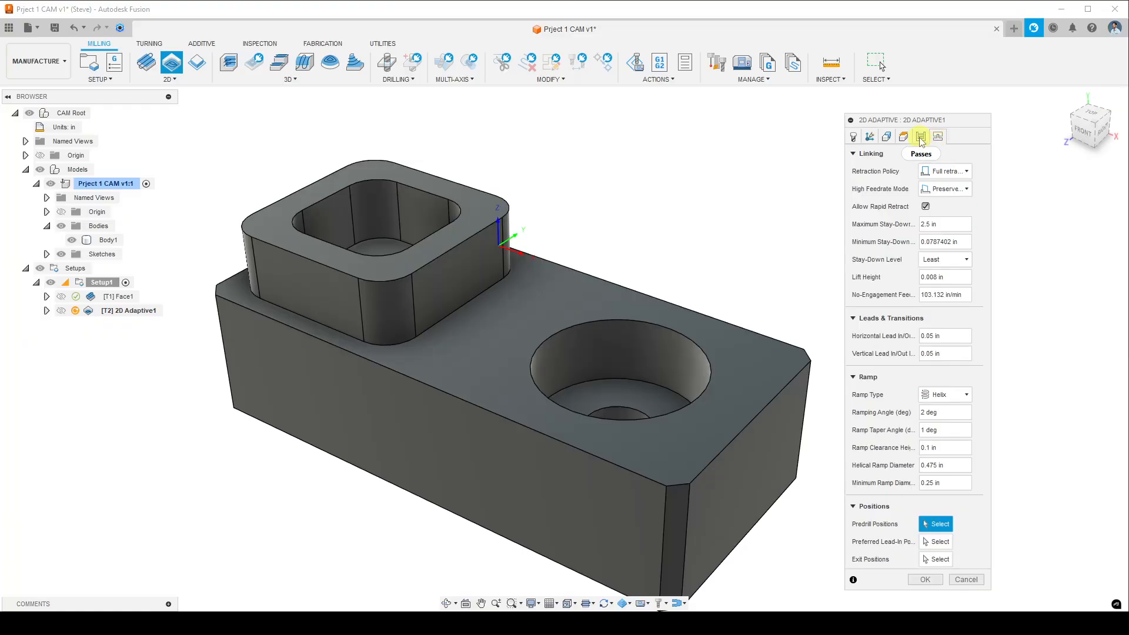
{"action": "left_click", "coordinate": [921, 138]}
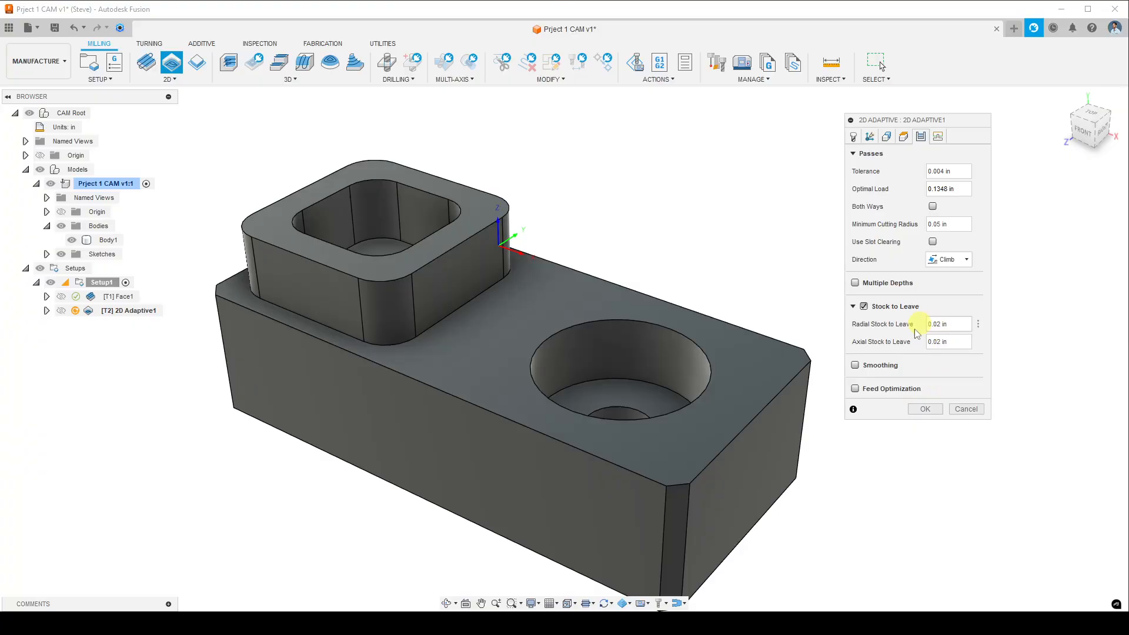
{"action": "left_click", "coordinate": [932, 407]}
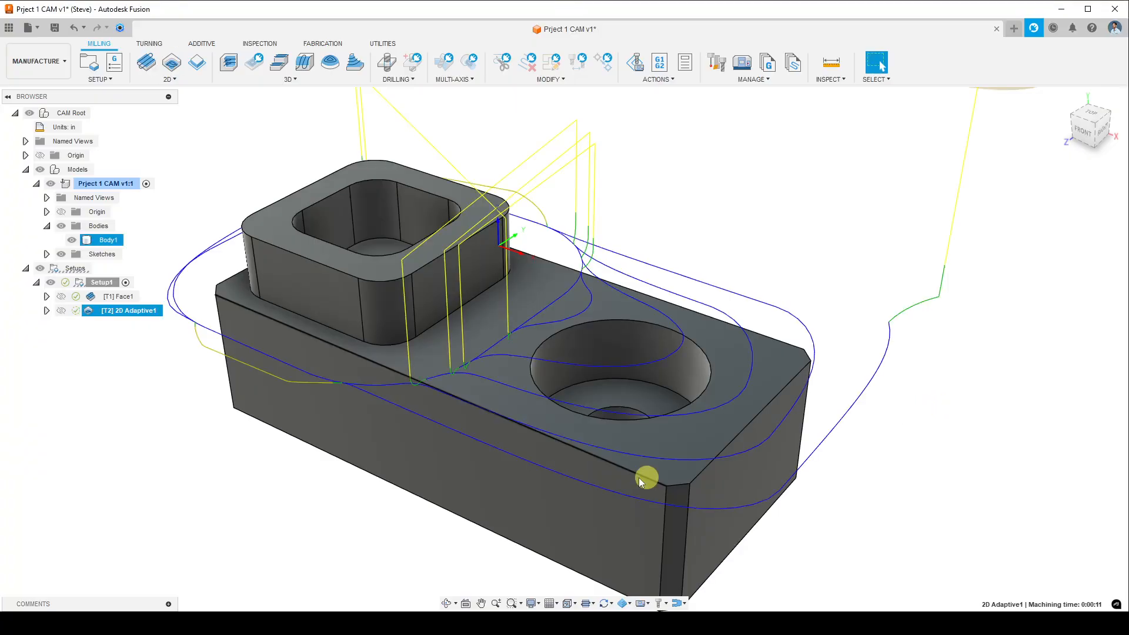
- Examine the generated adaptive toolpath around the boss and across the lower floor from several angles
{"action": "scroll", "coordinate": [601, 459], "scroll_direction": "down", "scroll_amount": 2}
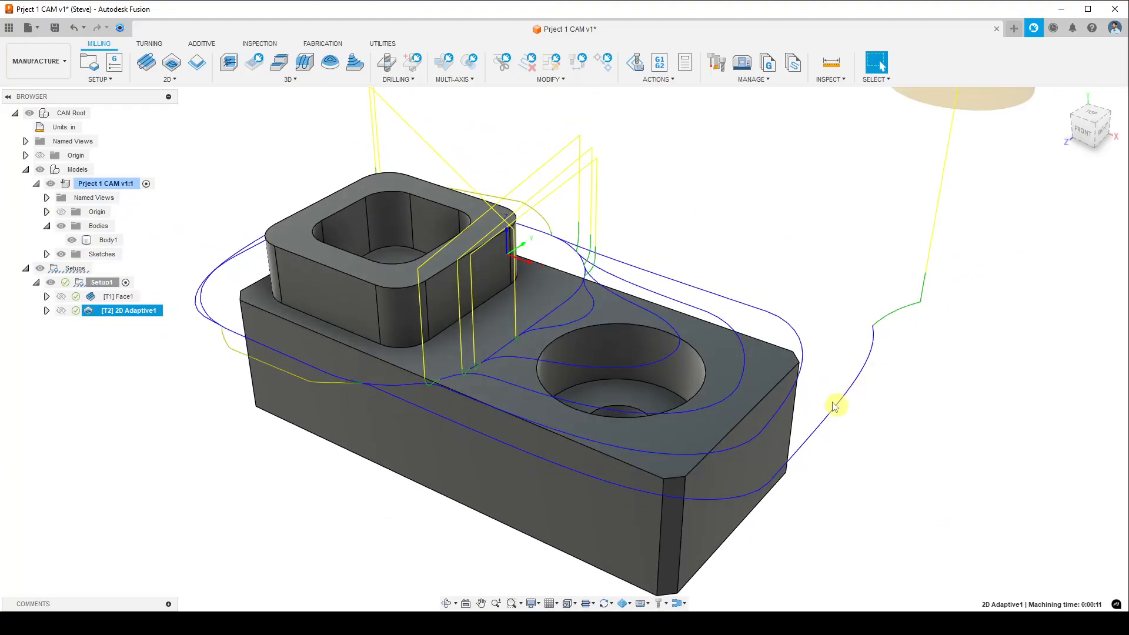
{"action": "middle_click_drag", "start_coordinate": [714, 371], "coordinate": [668, 398], "text": "shift"}
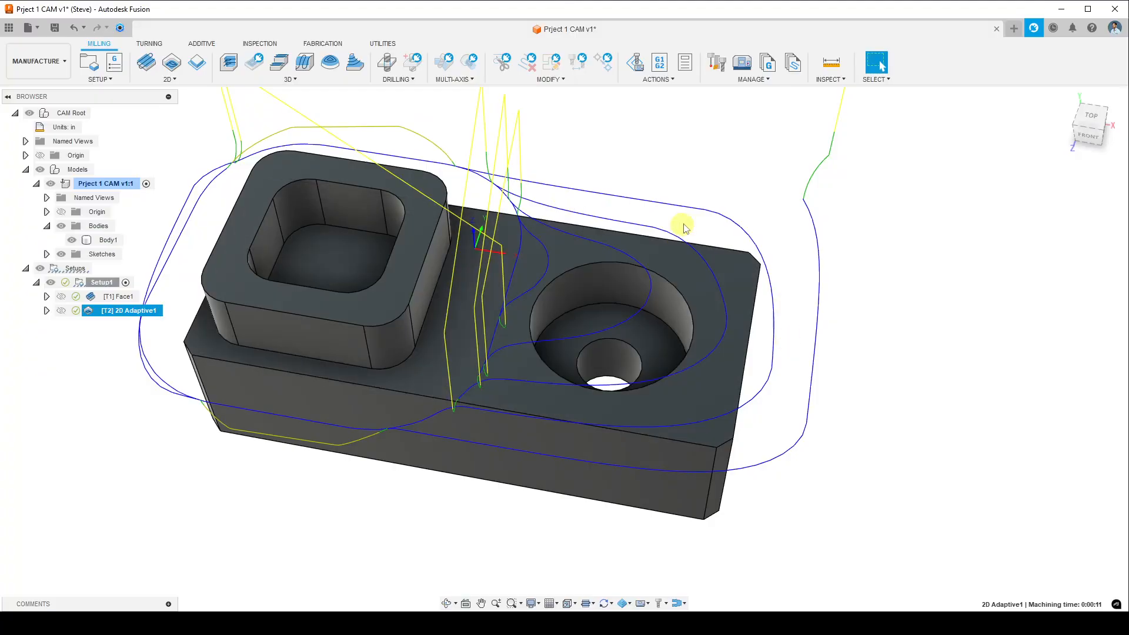
{"action": "scroll", "coordinate": [736, 359], "scroll_direction": "up", "scroll_amount": 2}
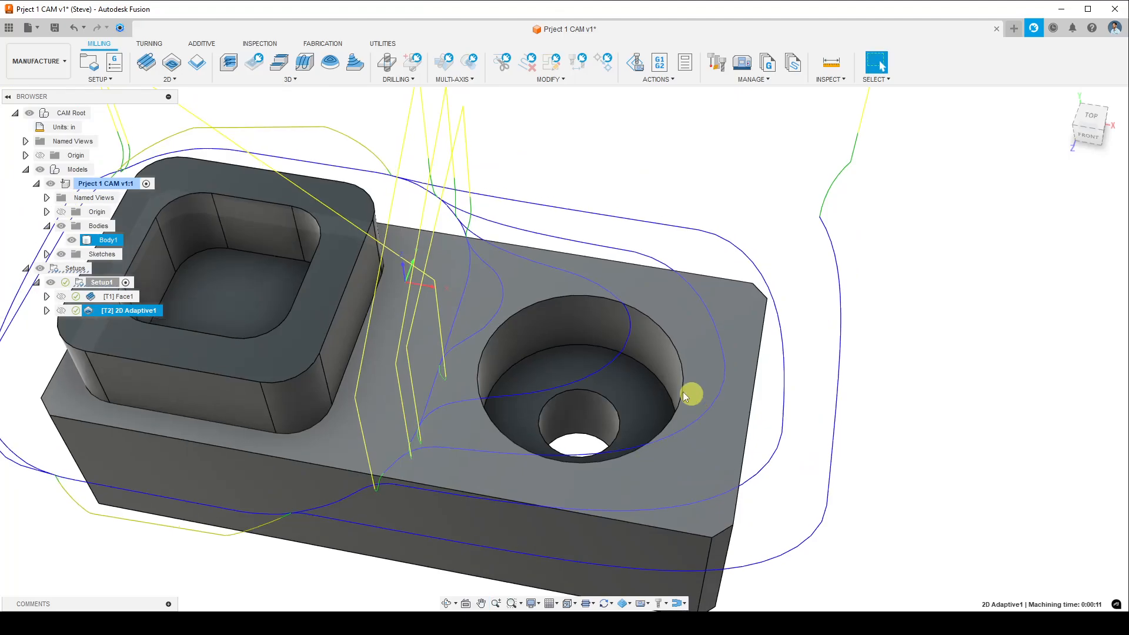
{"action": "scroll", "coordinate": [641, 315], "scroll_direction": "up", "scroll_amount": 3}
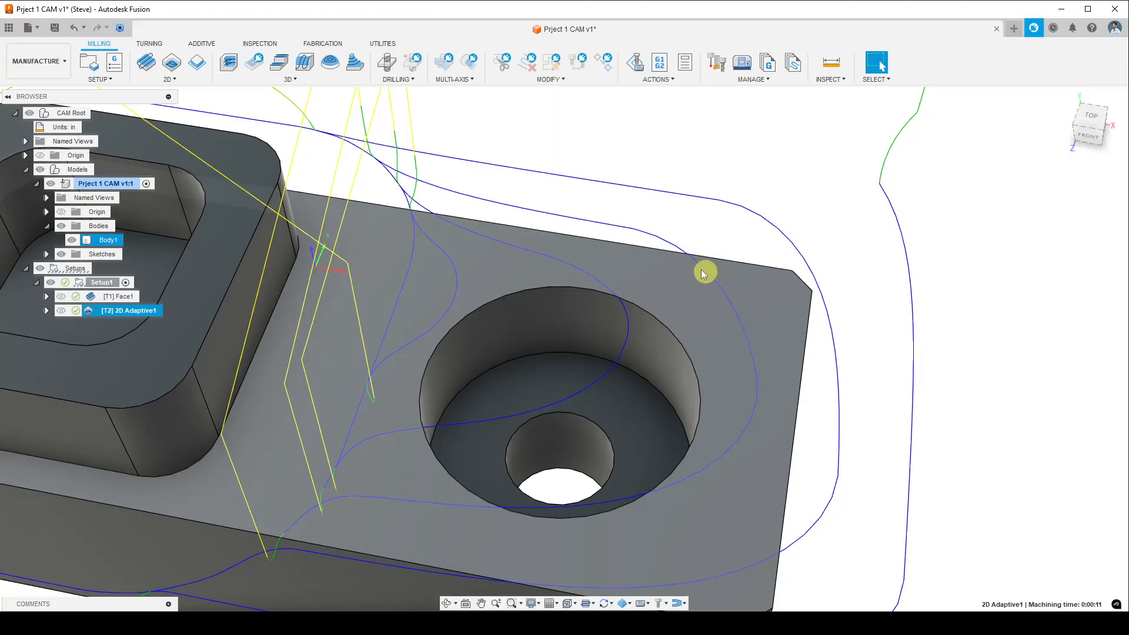
{"action": "scroll", "coordinate": [553, 301], "scroll_direction": "down", "scroll_amount": 4}
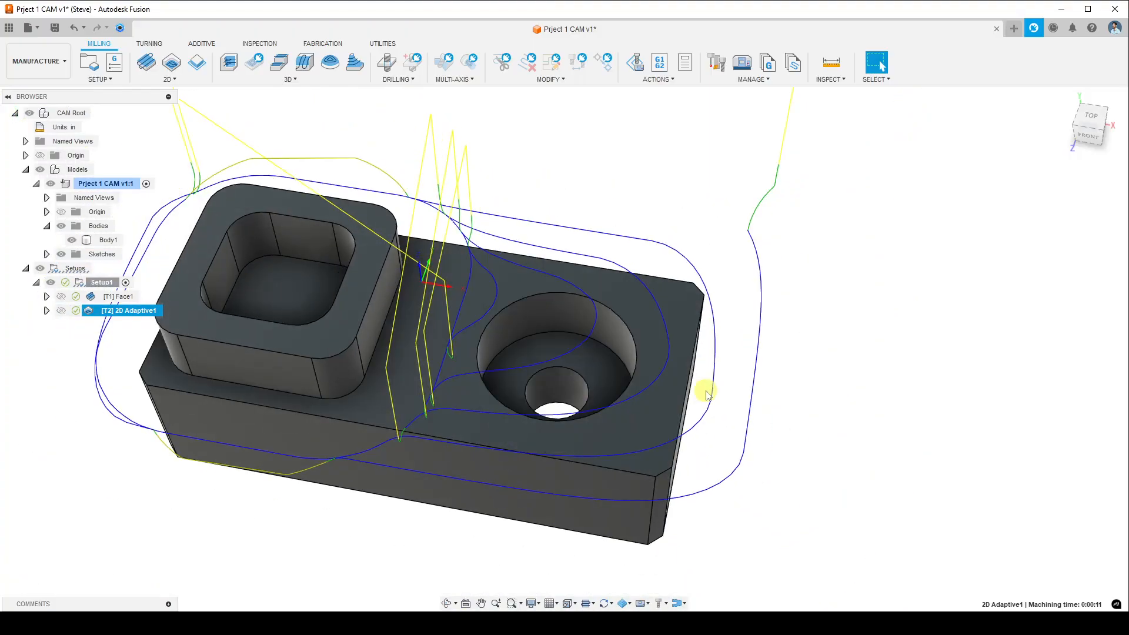
{"action": "middle_click_drag", "start_coordinate": [701, 417], "coordinate": [787, 403]}
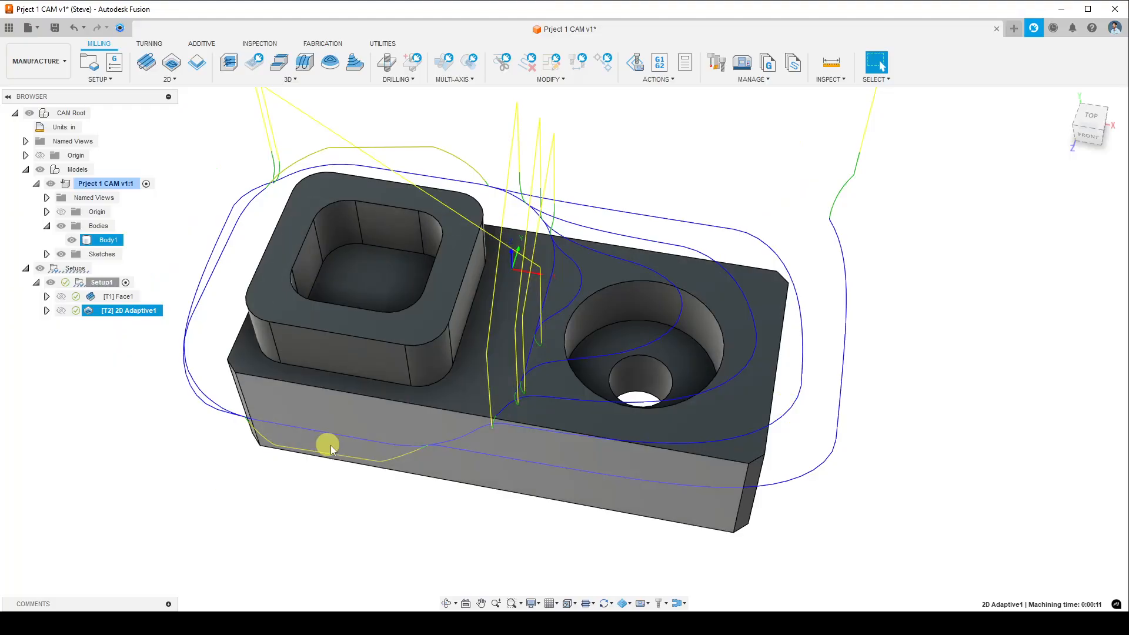
{"action": "middle_click_drag", "start_coordinate": [327, 443], "coordinate": [290, 436], "text": "shift"}
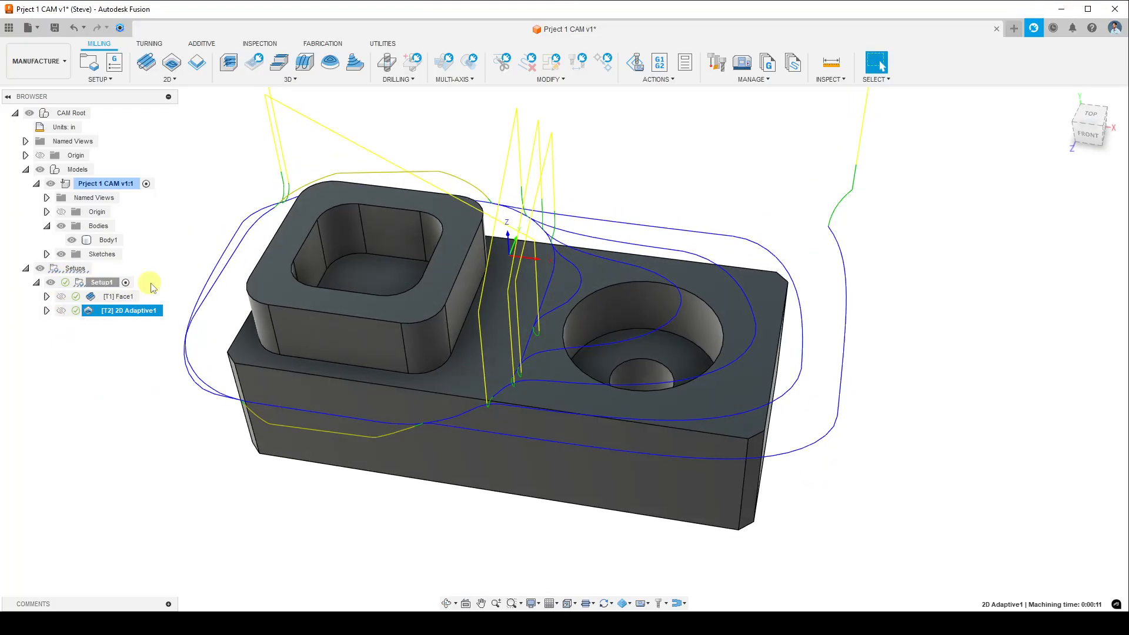
- Simulate all of Setup1's operations at a faster playback speed and stop playback after the adaptive clearing pass
{"action": "right_click", "coordinate": [108, 287]}
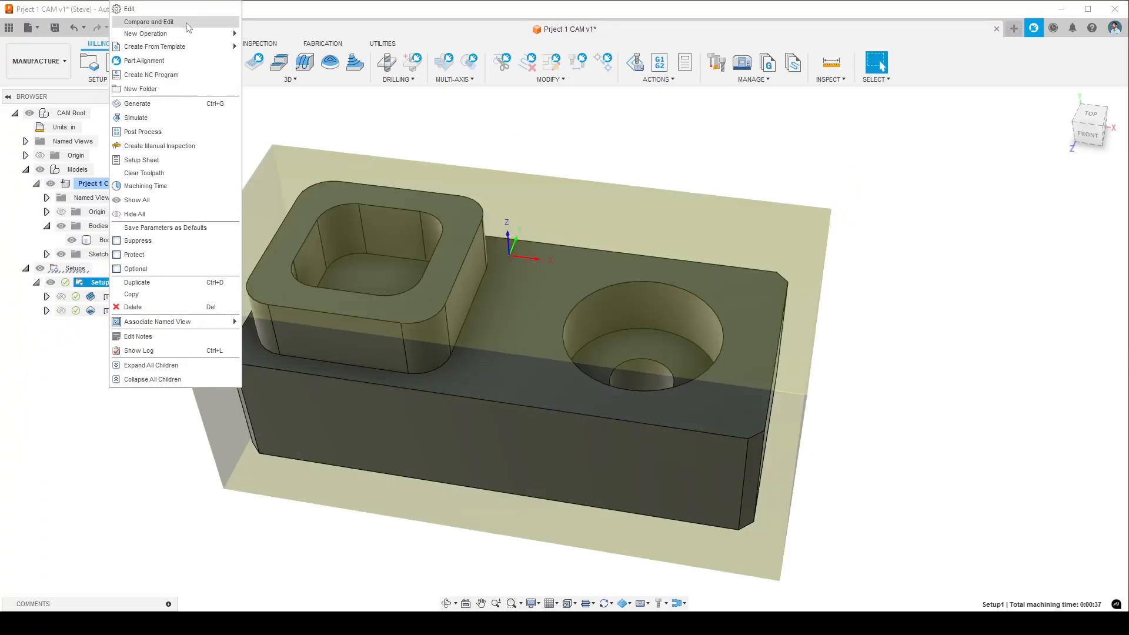
{"action": "left_click", "coordinate": [182, 116]}
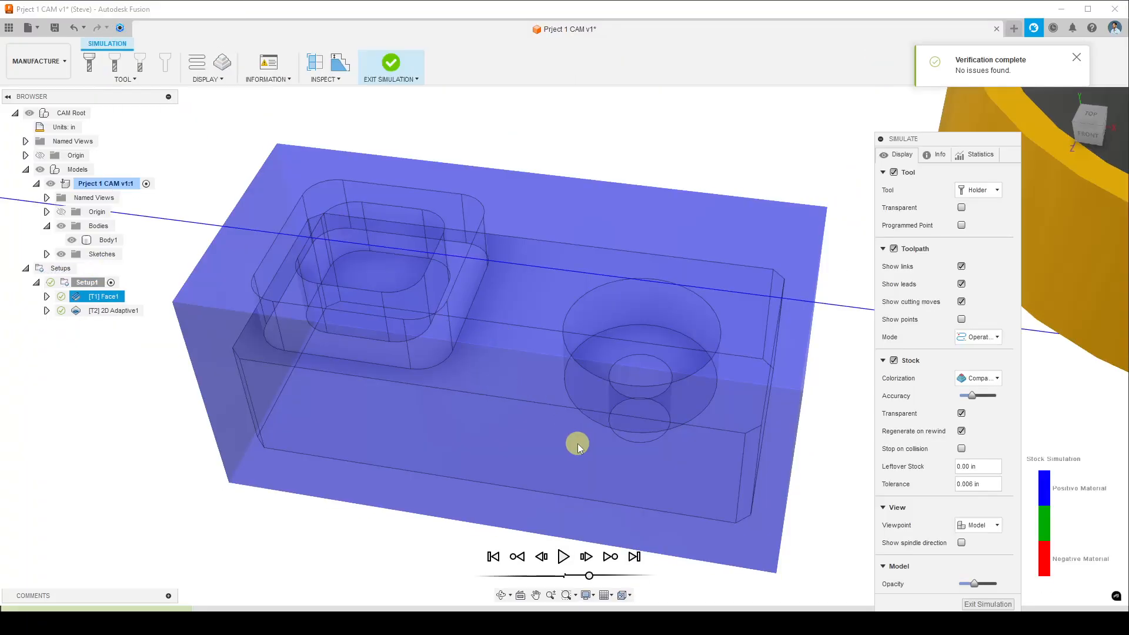
{"action": "scroll", "coordinate": [522, 461], "scroll_direction": "up", "scroll_amount": 3}
{"action": "scroll", "coordinate": [525, 453], "scroll_direction": "down", "scroll_amount": 6}
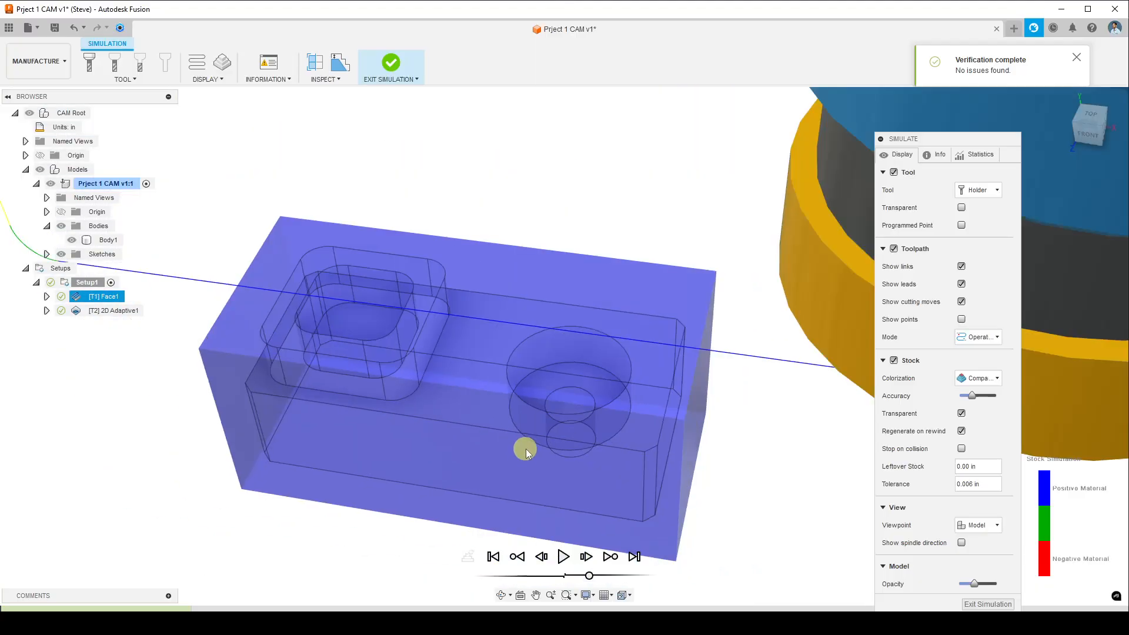
{"action": "scroll", "coordinate": [556, 526], "scroll_direction": "down", "scroll_amount": 3}
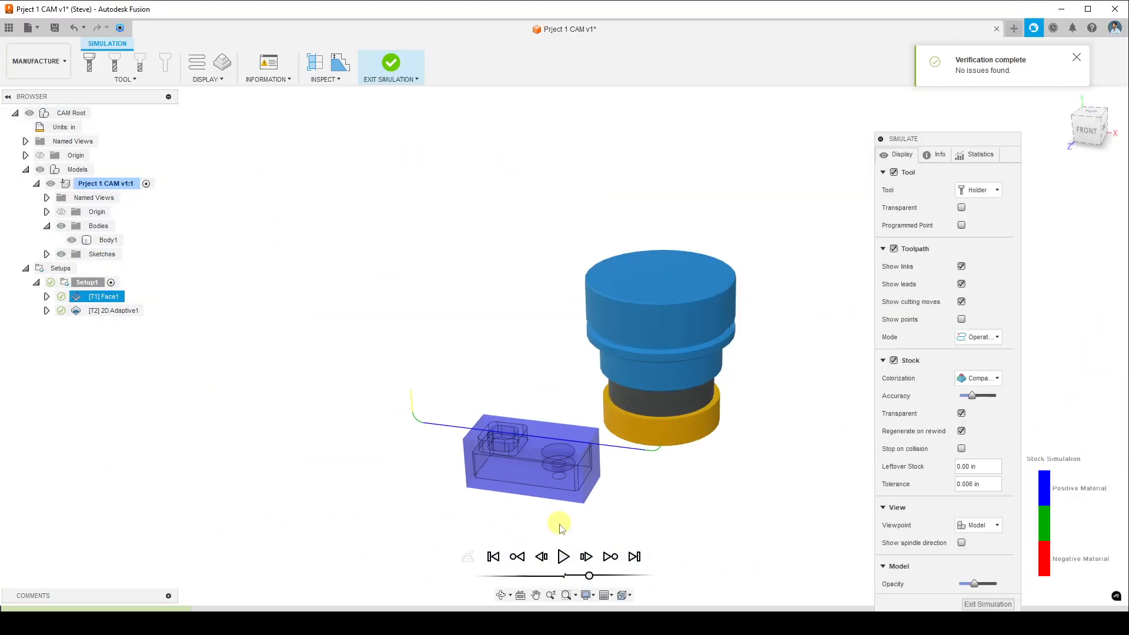
{"action": "scroll", "coordinate": [556, 526], "scroll_direction": "up", "scroll_amount": 4}
{"action": "left_click", "coordinate": [564, 558]}
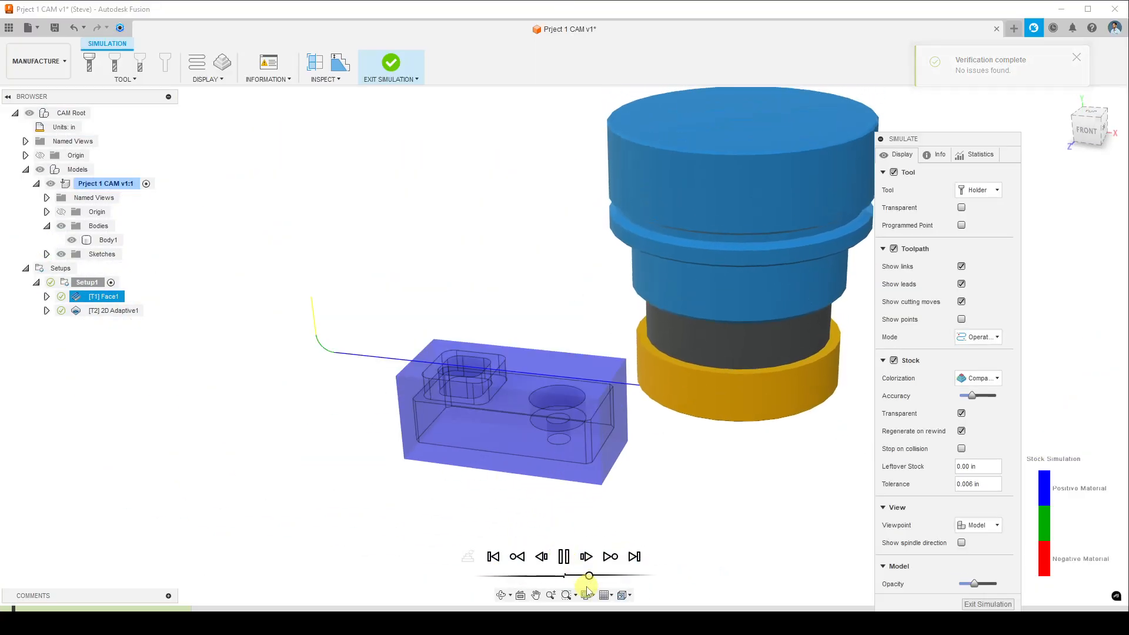
{"action": "left_click_drag", "start_coordinate": [589, 575], "coordinate": [596, 573]}
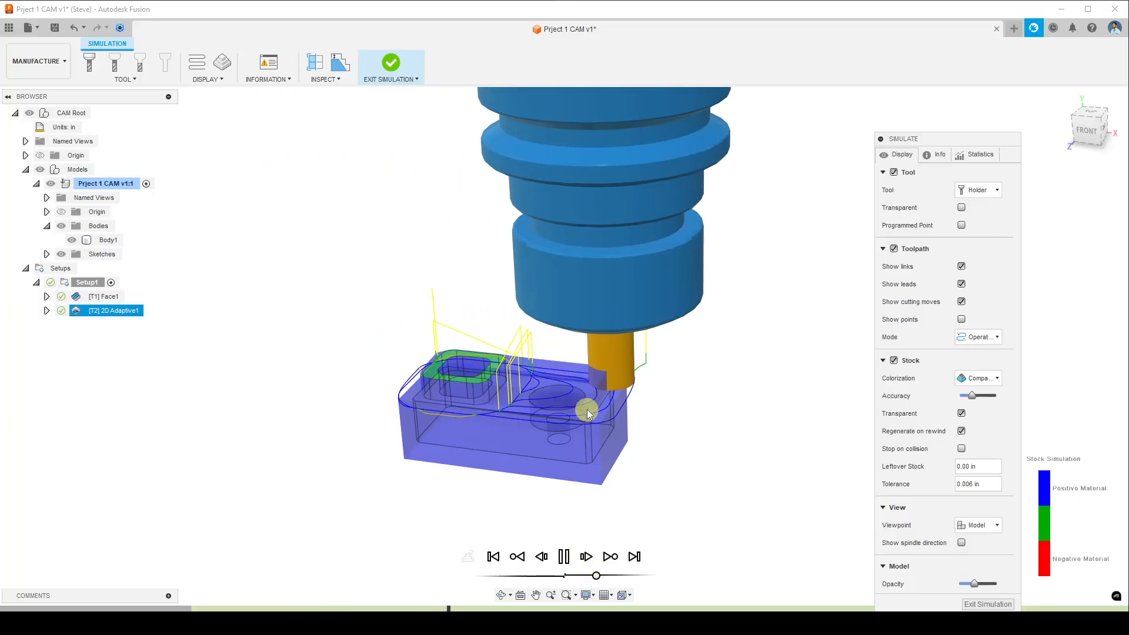
{"action": "scroll", "coordinate": [569, 422], "scroll_direction": "up", "scroll_amount": 5}
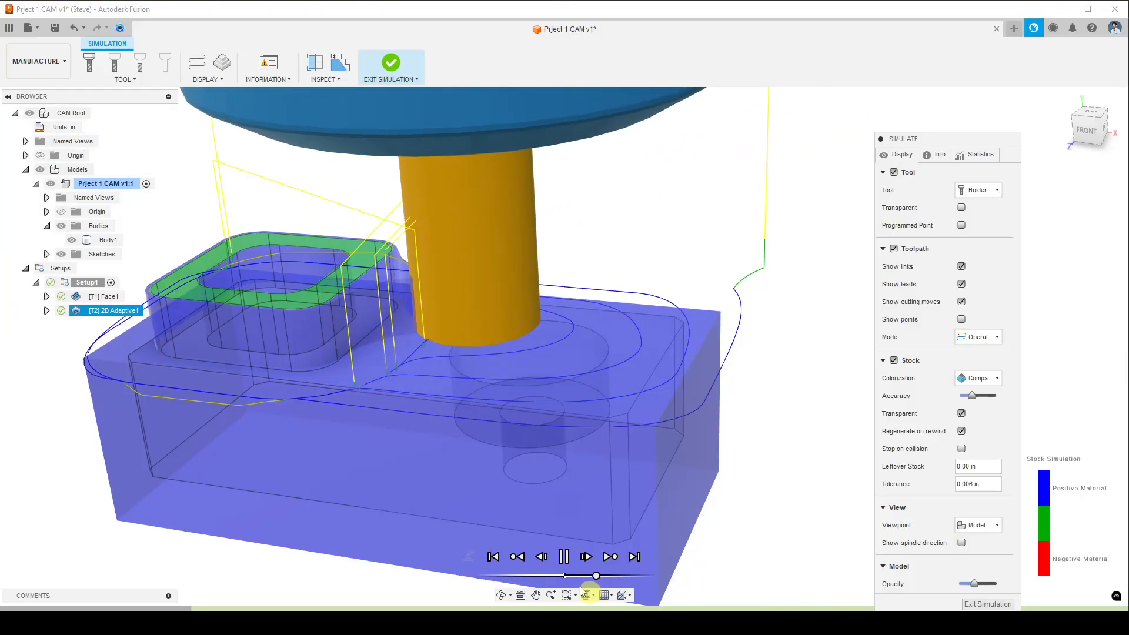
{"action": "left_click", "coordinate": [565, 556]}
- Examine the simulated stock left on the boss's walls, top face and surrounding floor, and exit the simulation
{"action": "scroll", "coordinate": [509, 449], "scroll_direction": "down", "scroll_amount": 3}
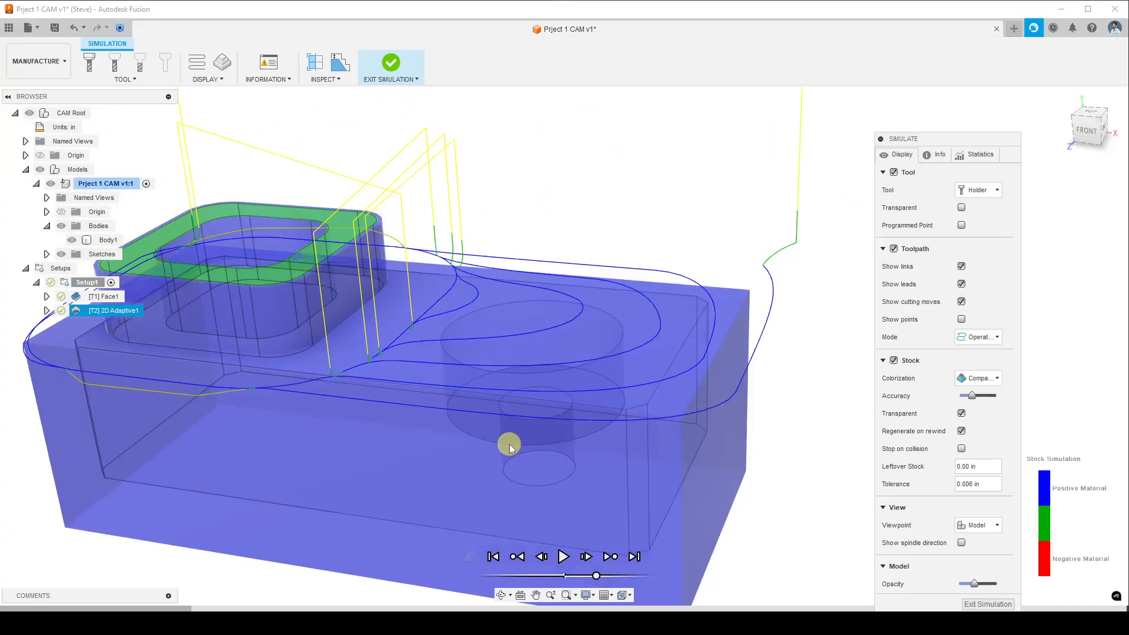
{"action": "mouse_move", "coordinate": [498, 453]}
{"action": "middle_mouse_down", "text": "shift"}
{"action": "mouse_move", "coordinate": [514, 462]}
{"action": "mouse_move", "coordinate": [507, 441]}
{"action": "mouse_move", "coordinate": [522, 494]}
{"action": "mouse_move", "coordinate": [517, 471]}
{"action": "mouse_move", "coordinate": [537, 451]}
{"action": "mouse_move", "coordinate": [483, 407]}
{"action": "mouse_move", "coordinate": [461, 462]}
{"action": "mouse_move", "coordinate": [479, 444]}
{"action": "mouse_move", "coordinate": [494, 454]}
{"action": "middle_mouse_up", "text": "shift"}
{"action": "scroll", "coordinate": [466, 419], "scroll_direction": "up", "scroll_amount": 2}
{"action": "scroll", "coordinate": [461, 459], "scroll_direction": "down", "scroll_amount": 2}
{"action": "scroll", "coordinate": [494, 454], "scroll_direction": "up", "scroll_amount": 2}
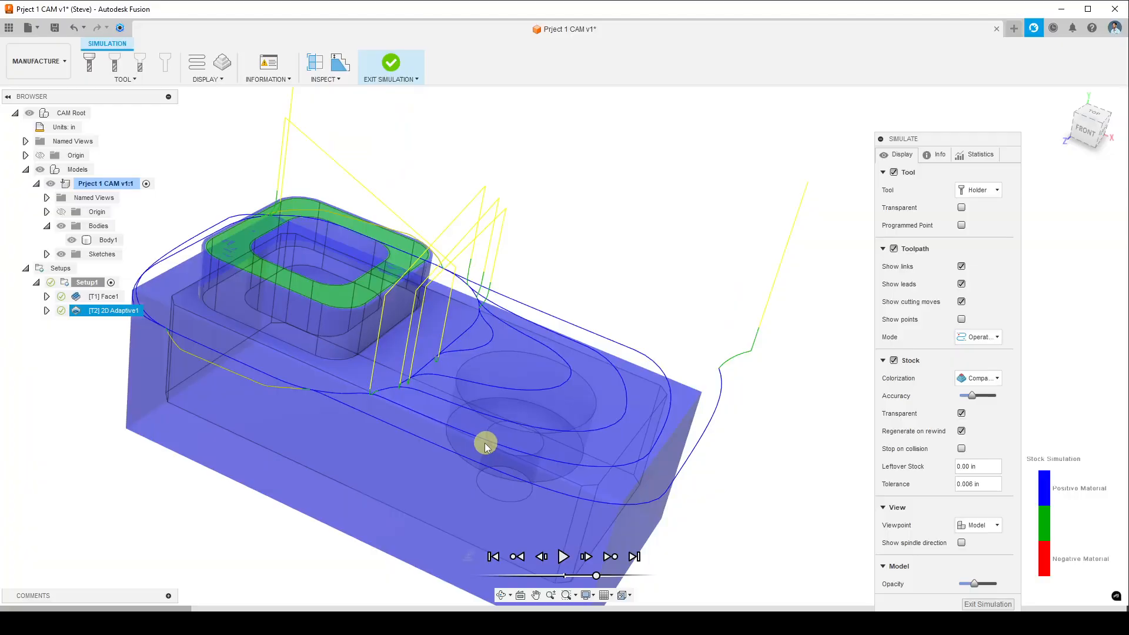
{"action": "mouse_move", "coordinate": [407, 392]}
{"action": "middle_mouse_down", "text": "shift"}
{"action": "mouse_move", "coordinate": [404, 439]}
{"action": "mouse_move", "coordinate": [383, 399]}
{"action": "mouse_move", "coordinate": [398, 390]}
{"action": "middle_mouse_up", "text": "shift"}
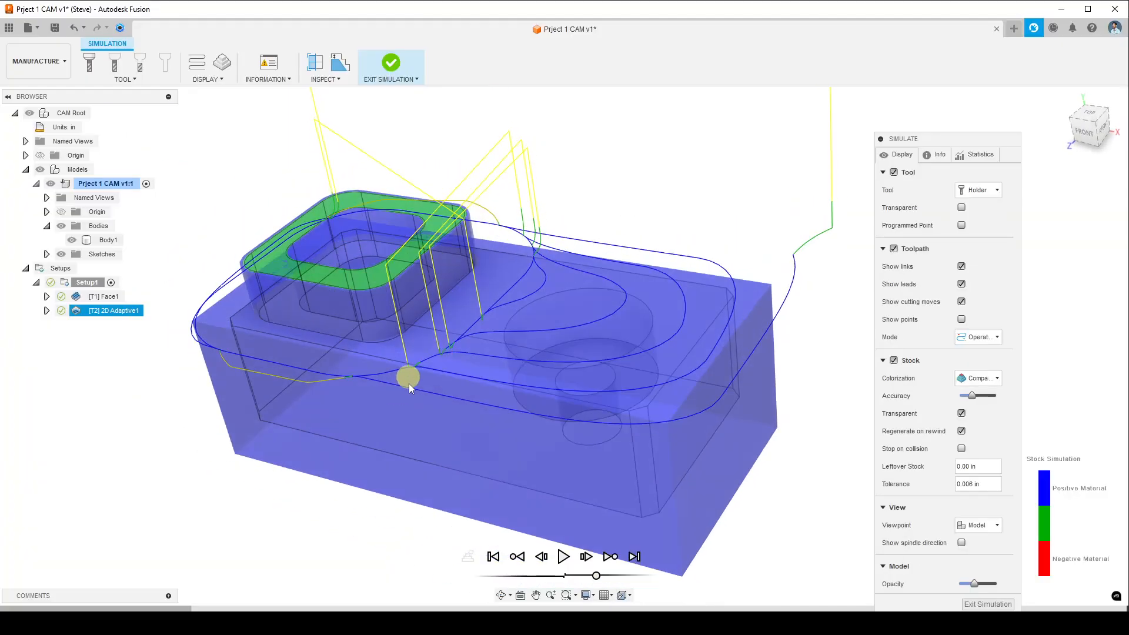
{"action": "scroll", "coordinate": [277, 273], "scroll_direction": "up", "scroll_amount": 8}
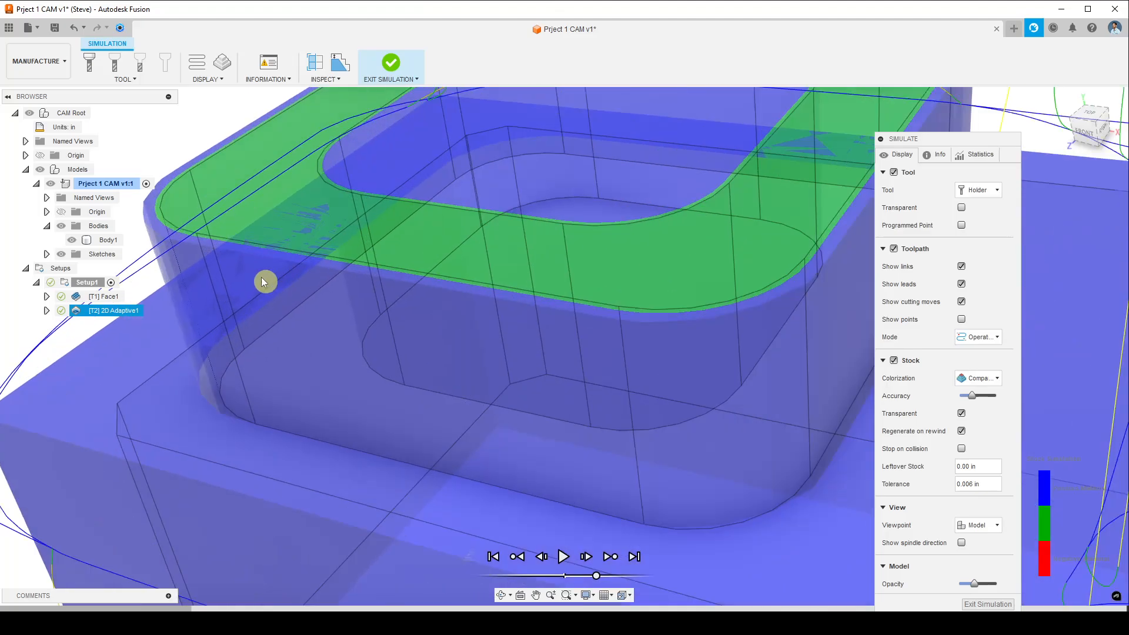
{"action": "middle_click_drag", "start_coordinate": [263, 280], "coordinate": [294, 350]}
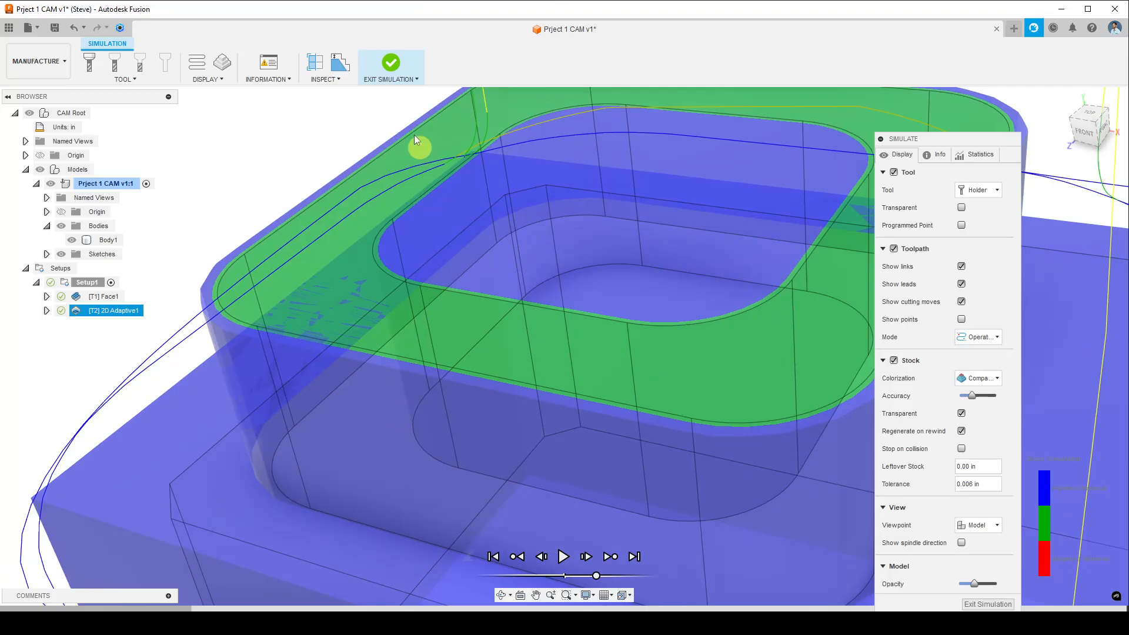
{"action": "scroll", "coordinate": [466, 312], "scroll_direction": "down", "scroll_amount": 5}
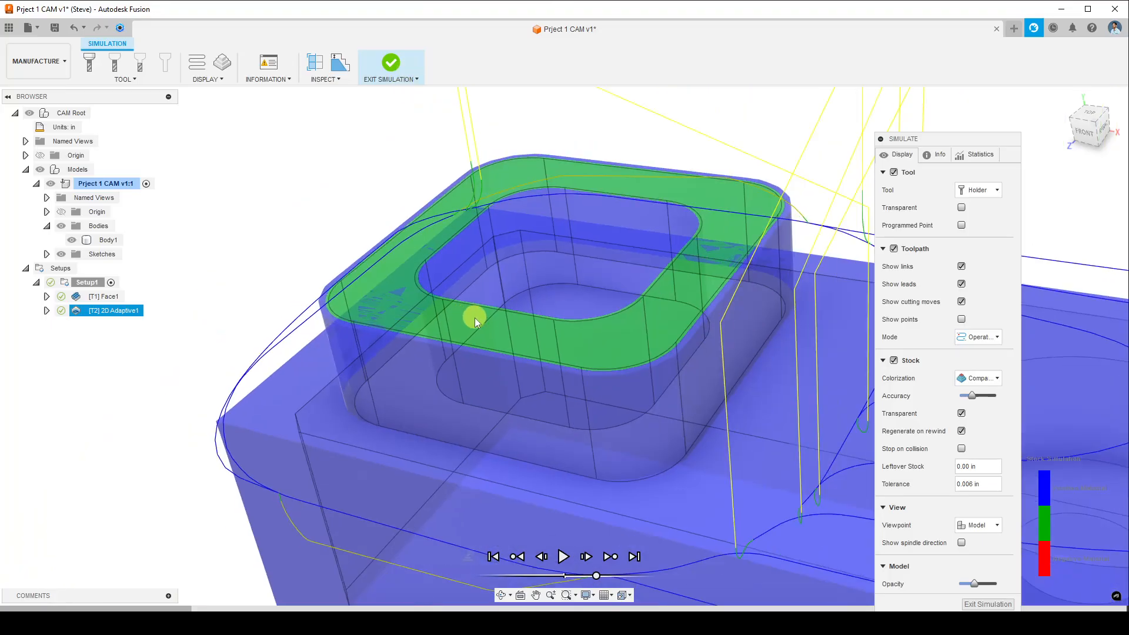
{"action": "scroll", "coordinate": [475, 317], "scroll_direction": "down", "scroll_amount": 3}
{"action": "middle_click_drag", "start_coordinate": [665, 352], "coordinate": [526, 312]}
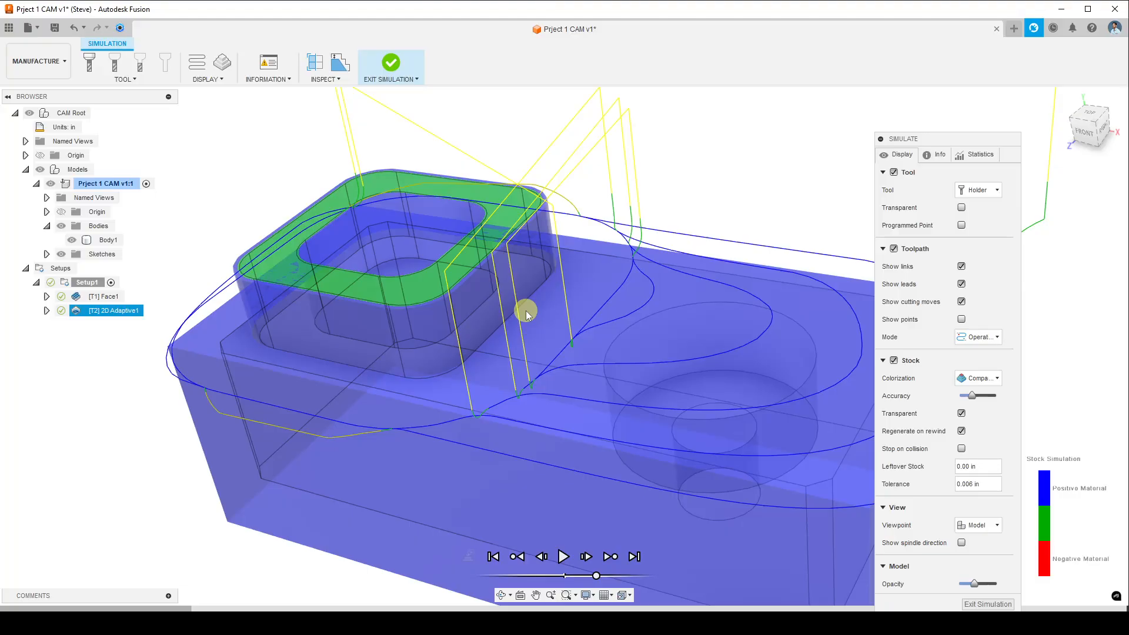
{"action": "scroll", "coordinate": [541, 384], "scroll_direction": "down", "scroll_amount": 5}
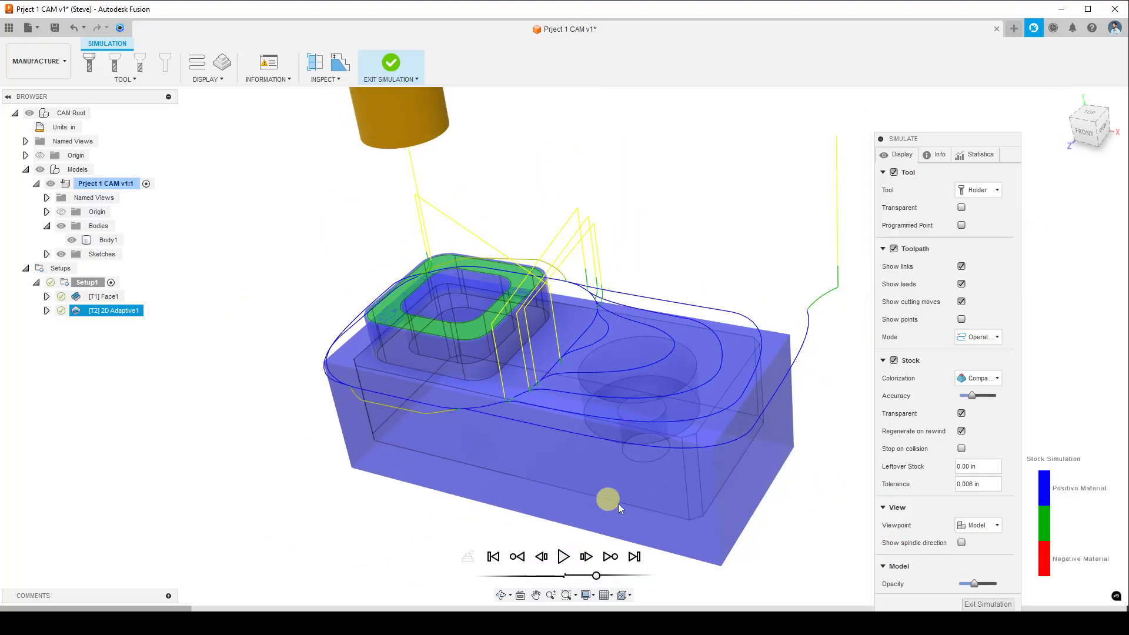
{"action": "left_click", "coordinate": [988, 604]}
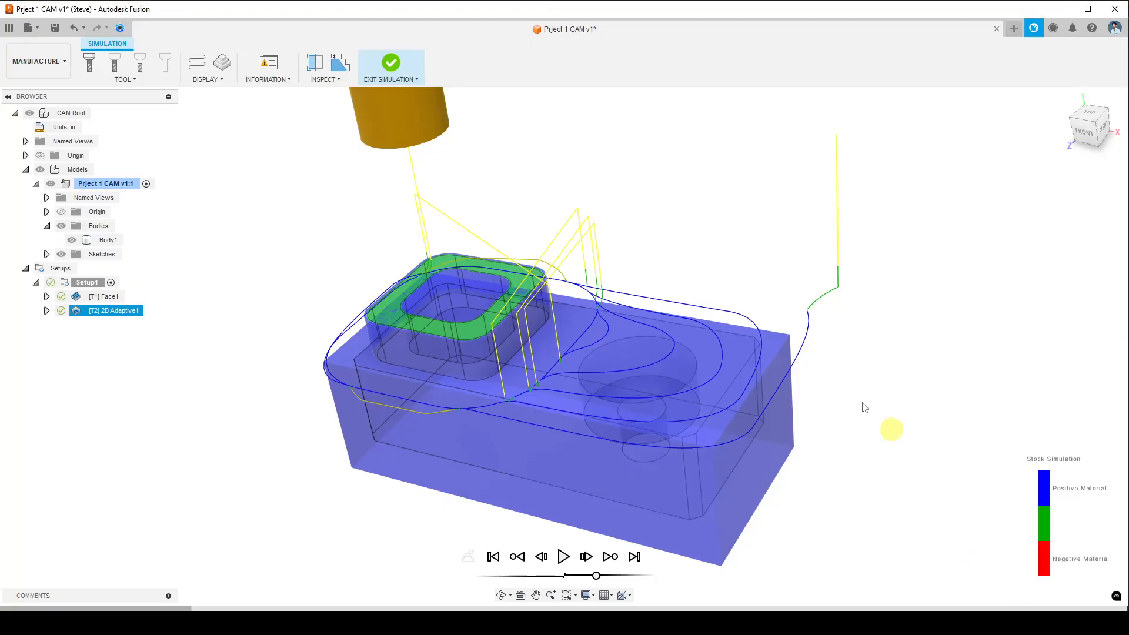
{"action": "mouse_move", "coordinate": [215, 452]}
{"action": "middle_mouse_down", "text": "shift"}
{"action": "mouse_move", "coordinate": [237, 416]}
{"action": "mouse_move", "coordinate": [215, 441]}
{"action": "middle_mouse_up", "text": "shift"}
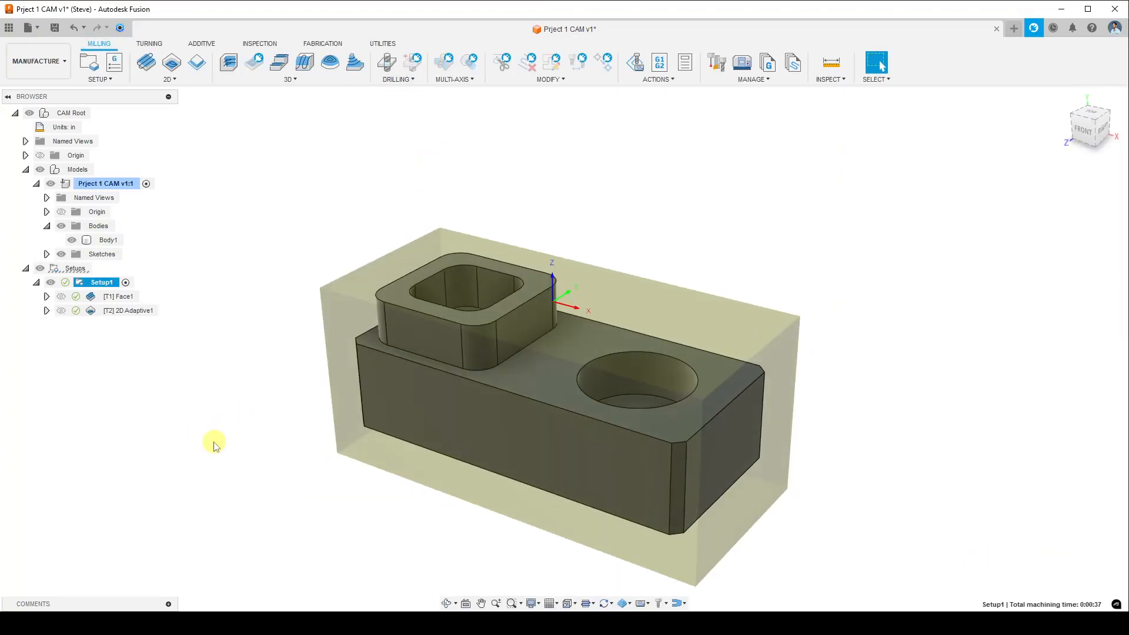
{"action": "left_click", "coordinate": [176, 79]}
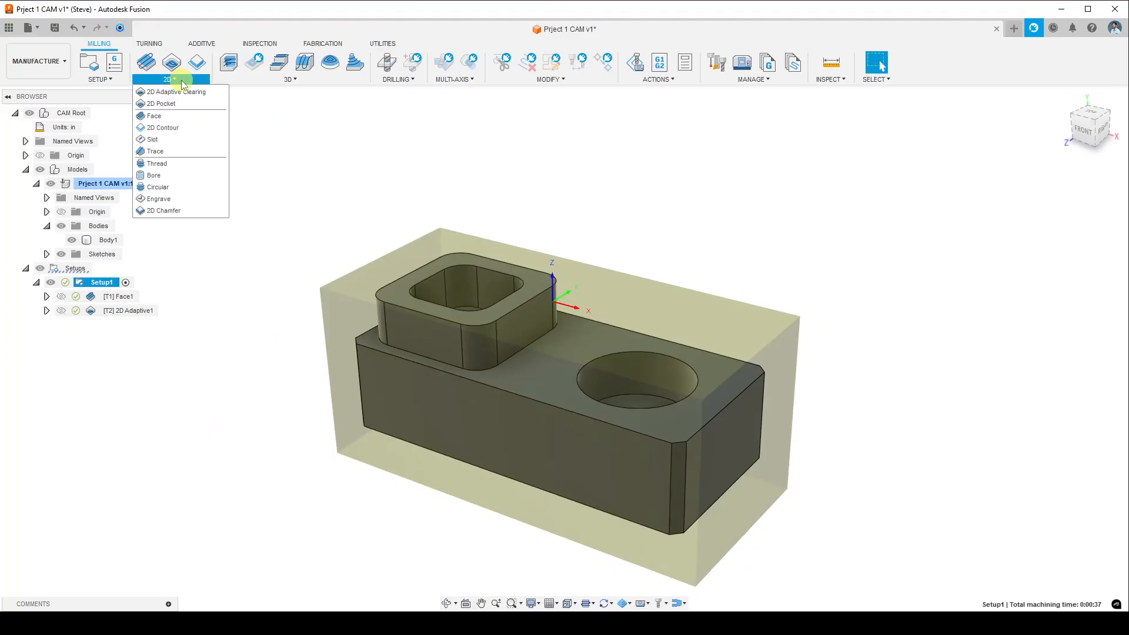
{"action": "left_click", "coordinate": [181, 80]}
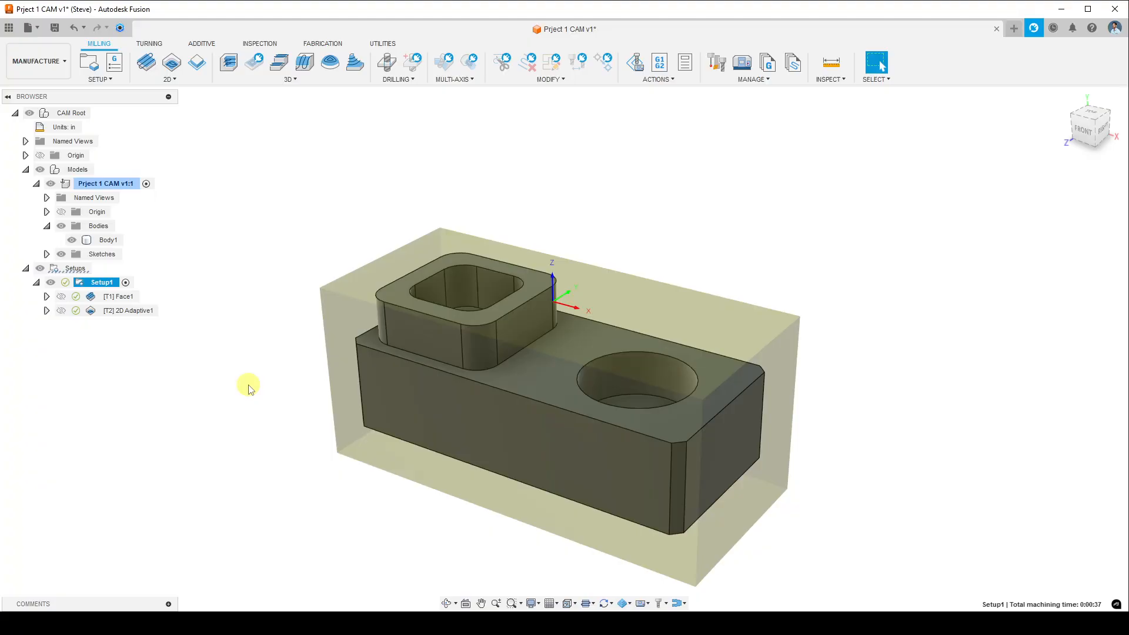
{"action": "scroll", "coordinate": [241, 400], "scroll_direction": "up", "scroll_amount": 3}
{"action": "scroll", "coordinate": [241, 404], "scroll_direction": "down", "scroll_amount": 3}
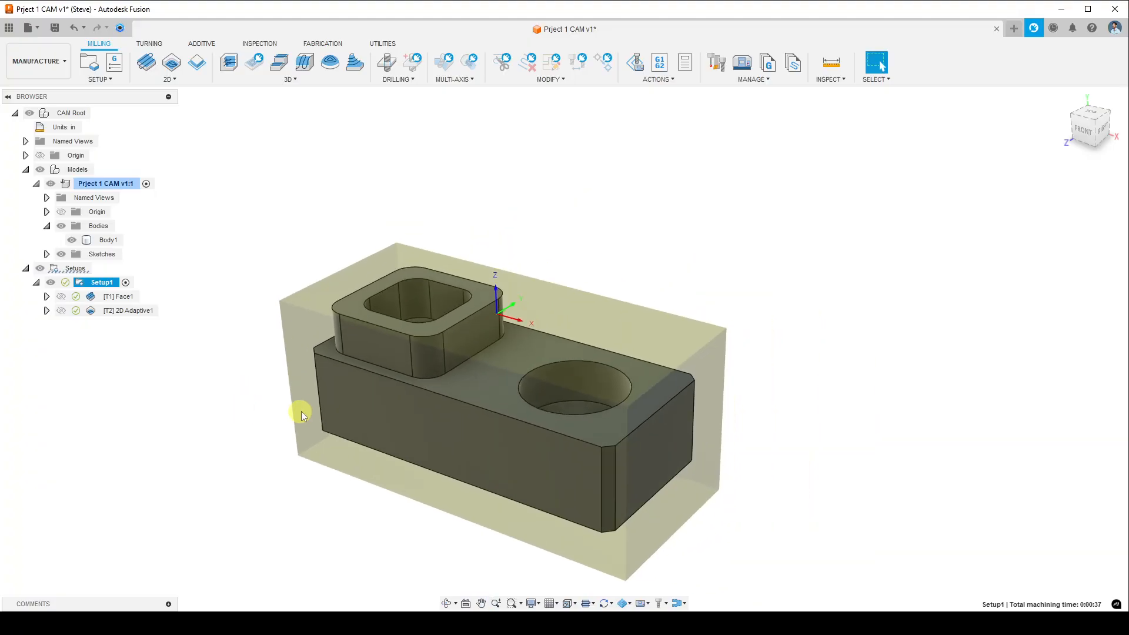
{"action": "scroll", "coordinate": [376, 415], "scroll_direction": "up", "scroll_amount": 3}
{"action": "scroll", "coordinate": [376, 415], "scroll_direction": "down", "scroll_amount": 2}
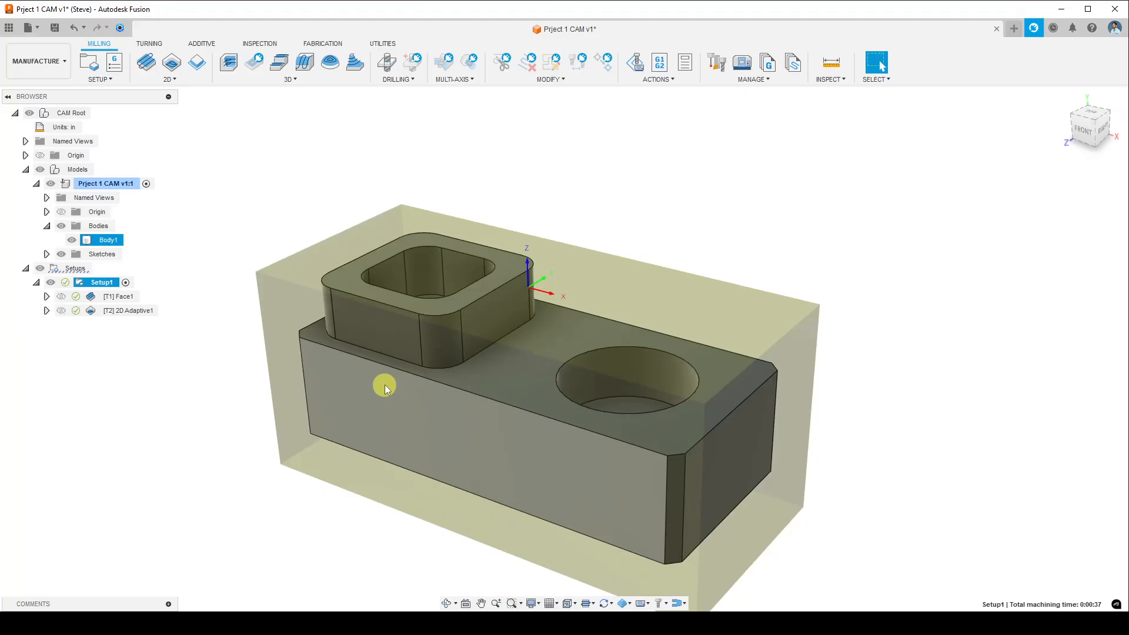
- Create a derived 2D Pocket operation from the 2D Adaptive1 operation, keeping its 1/2" flat end mill
{"action": "left_click", "coordinate": [140, 311]}
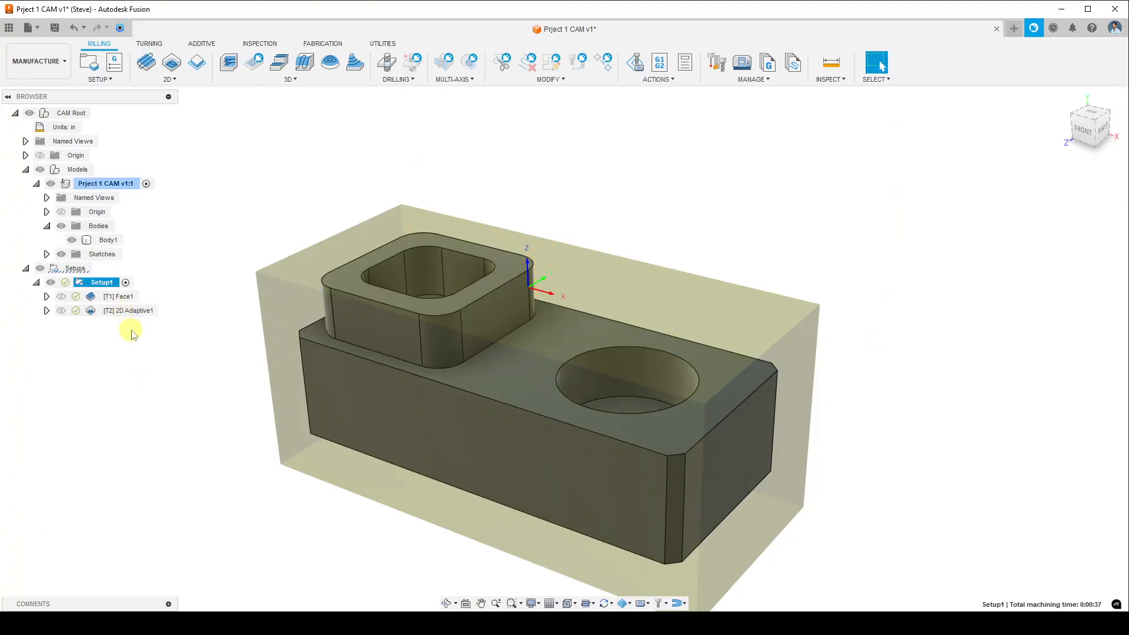
{"action": "middle_click_drag", "start_coordinate": [182, 359], "coordinate": [197, 323]}
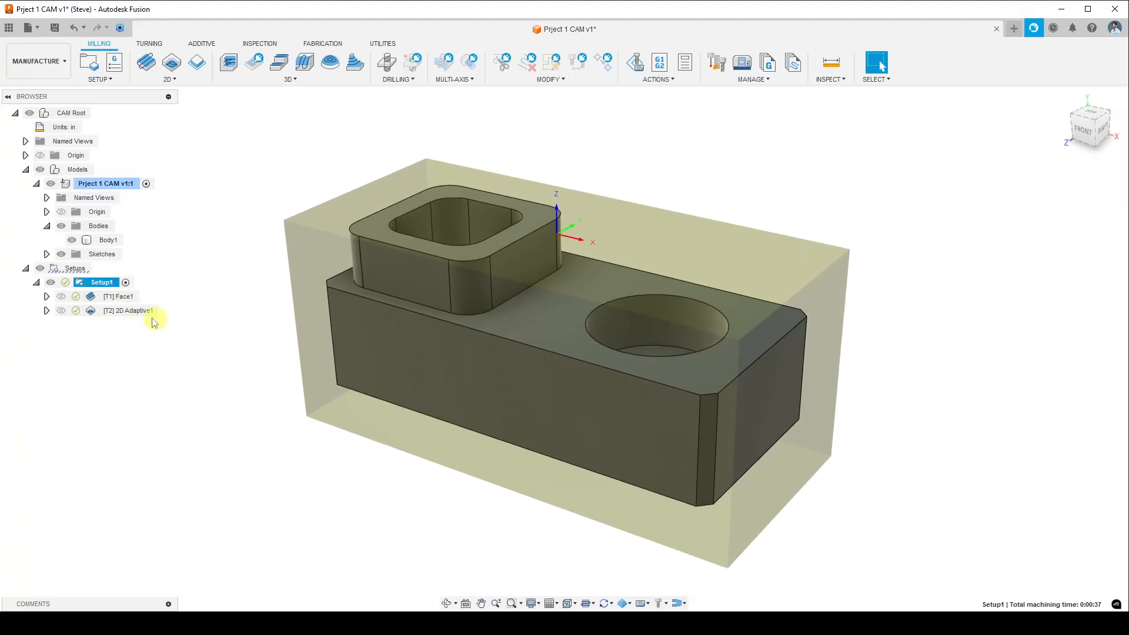
{"action": "right_click", "coordinate": [126, 314]}
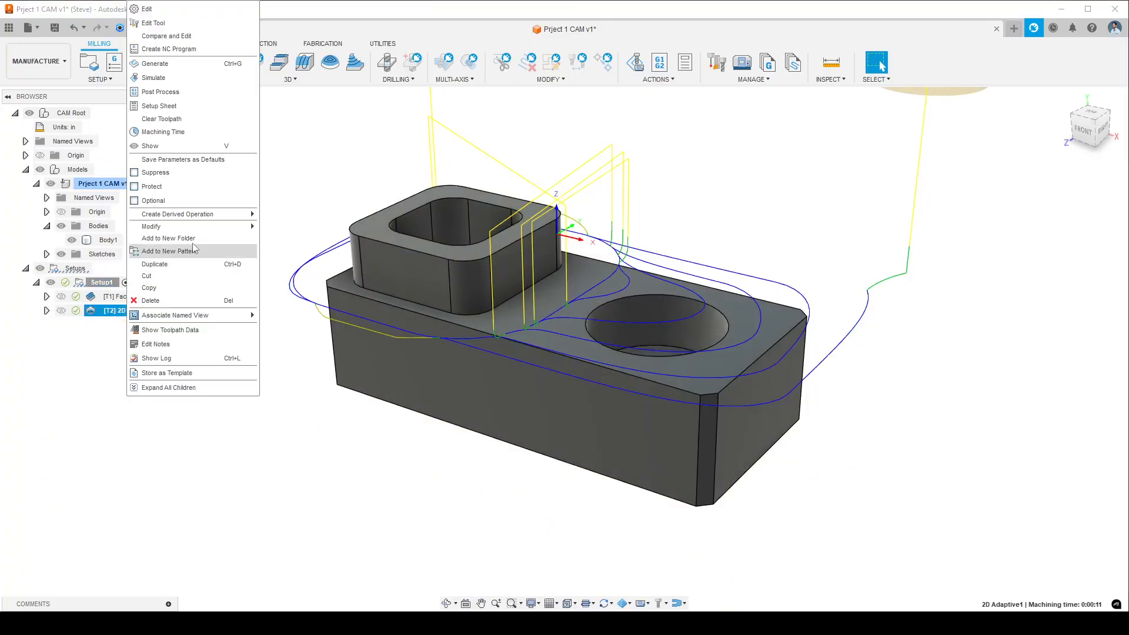
{"action": "mouse_move", "coordinate": [215, 218]}
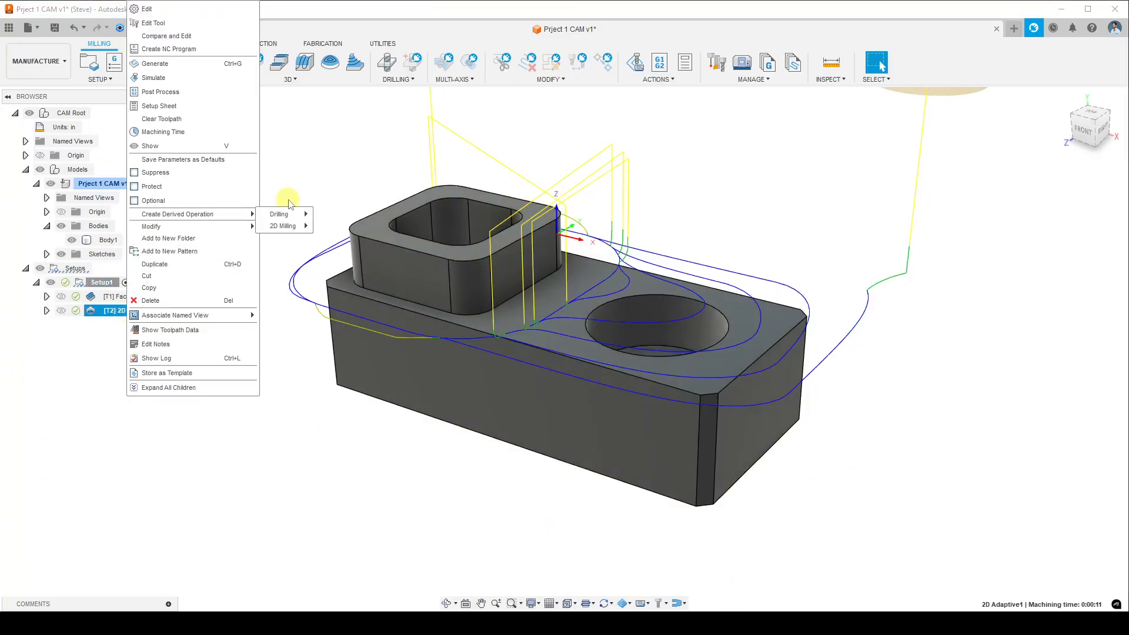
{"action": "mouse_move", "coordinate": [297, 228]}
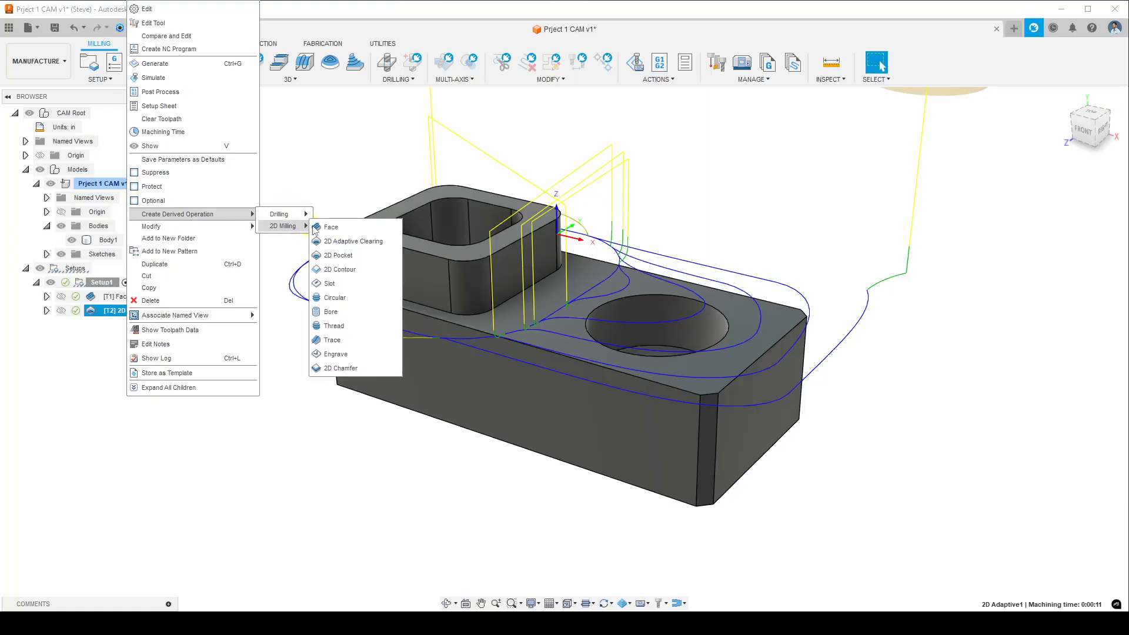
{"action": "left_click", "coordinate": [363, 259]}
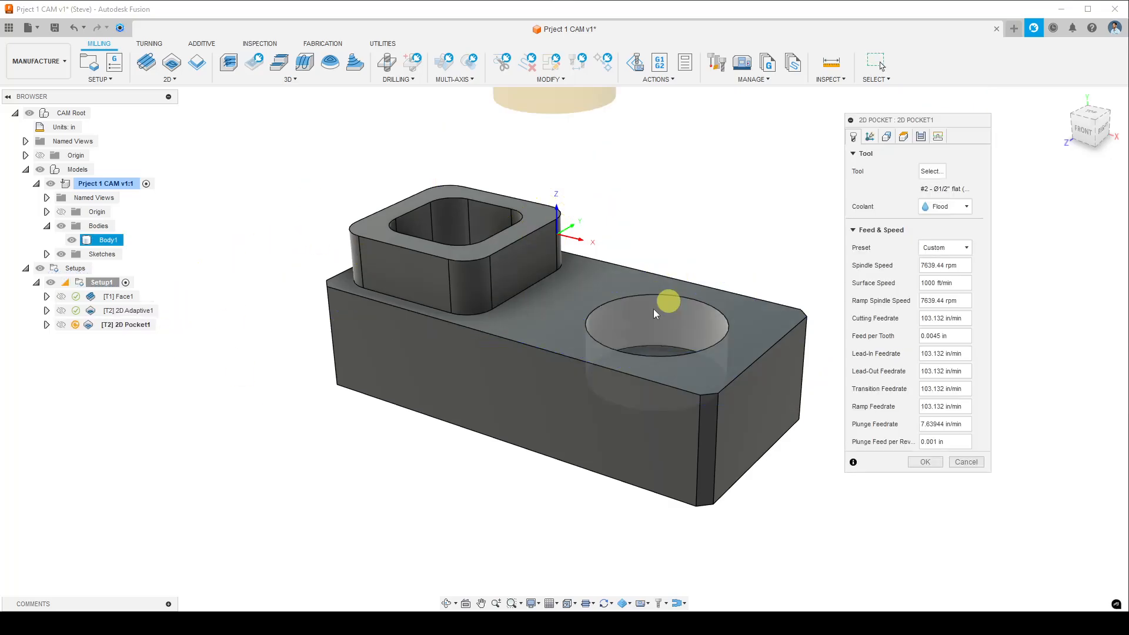
{"action": "middle_click_drag", "start_coordinate": [515, 289], "coordinate": [484, 327]}
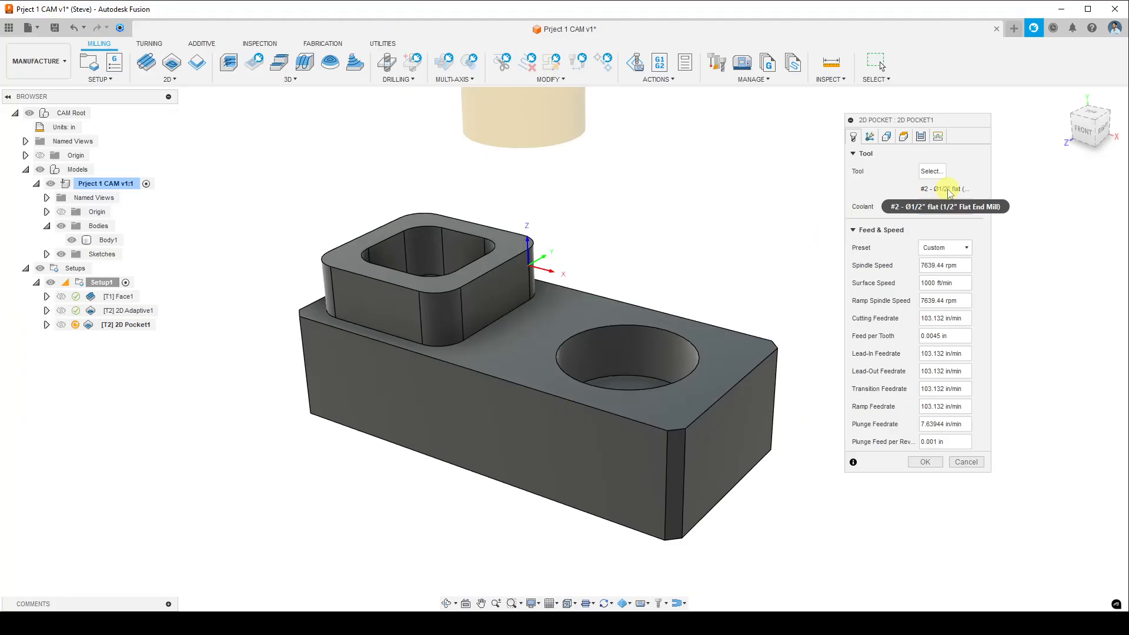
- Turn off Stock to Leave in the 2D Pocket operation, keep the 0.3 in maximum stepover, and generate the toolpath
{"action": "left_click", "coordinate": [889, 139]}
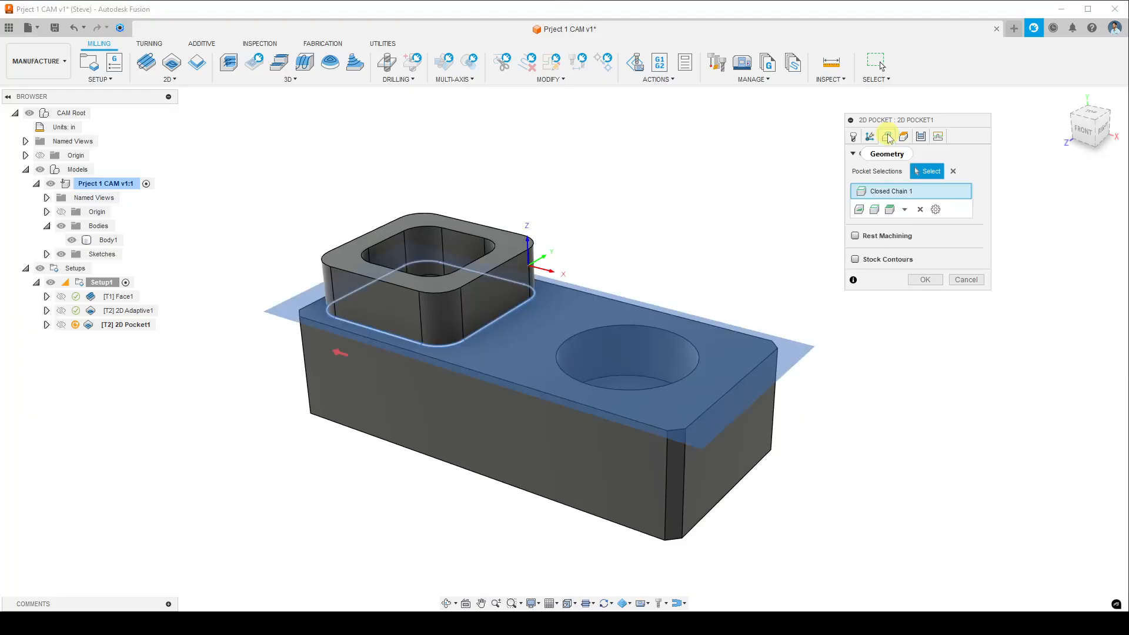
{"action": "left_click", "coordinate": [905, 136]}
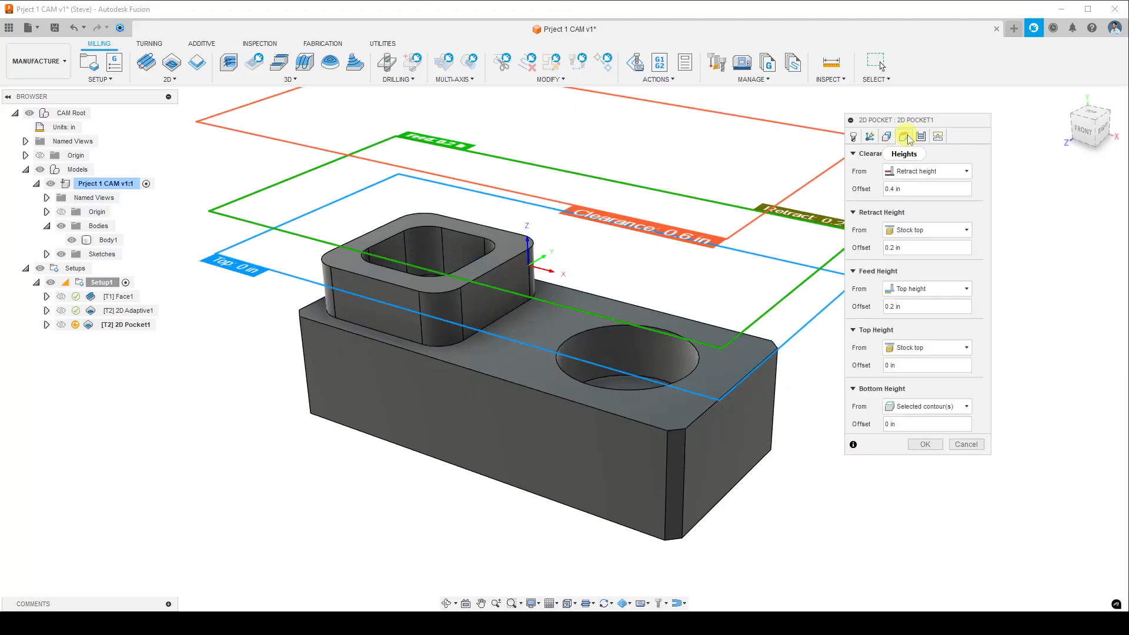
{"action": "left_click", "coordinate": [921, 137]}
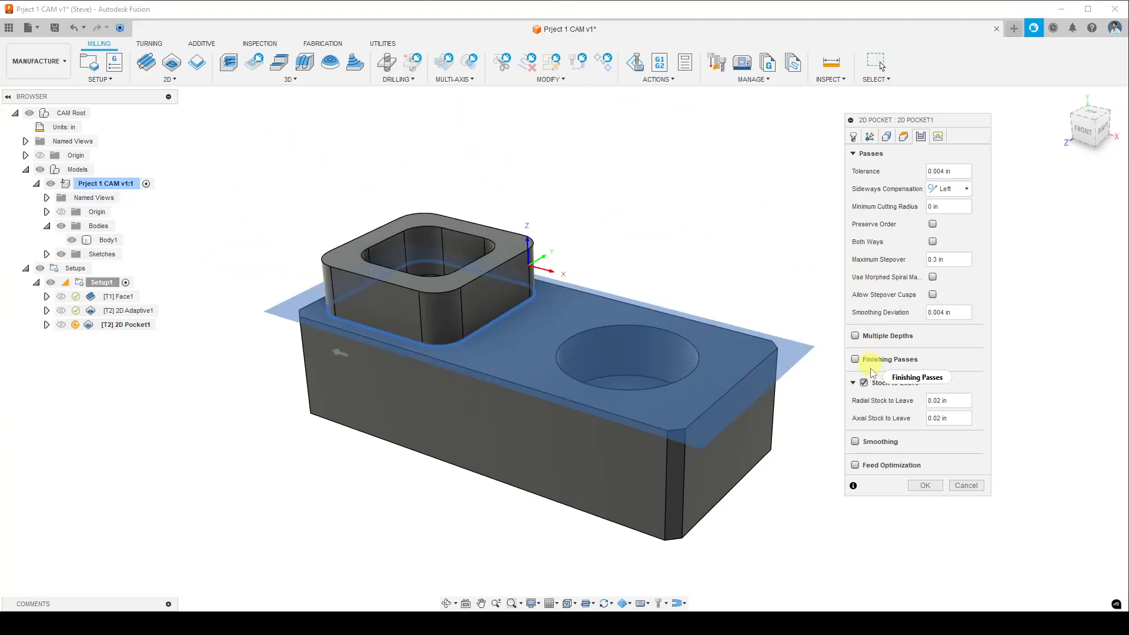
{"action": "left_click", "coordinate": [864, 384]}
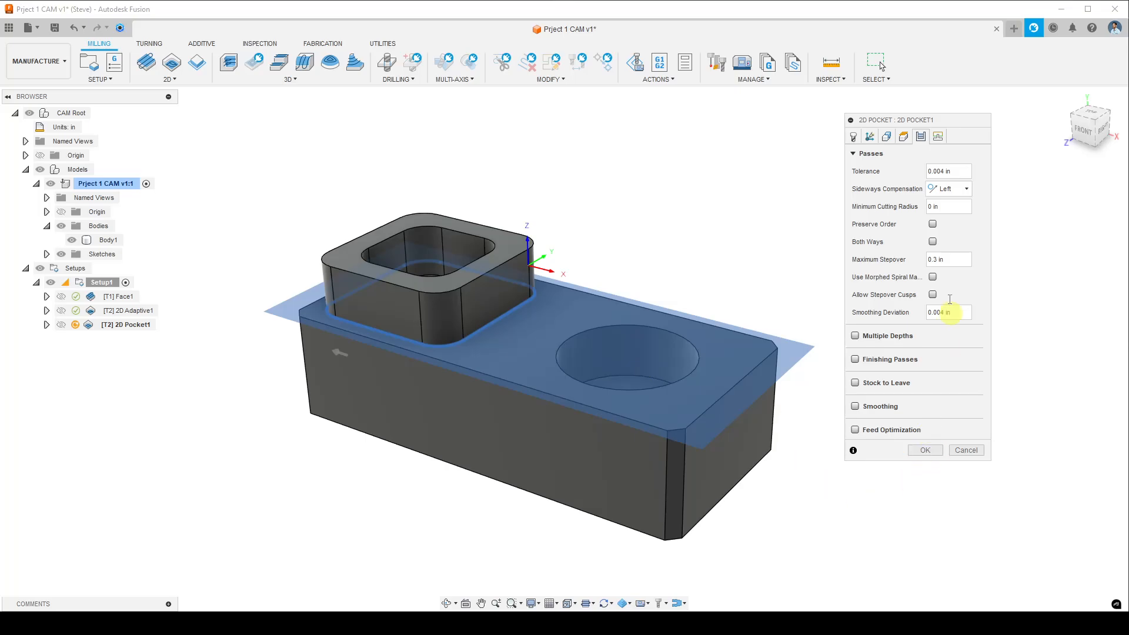
{"action": "left_click", "coordinate": [965, 259]}
{"action": "left_click", "coordinate": [926, 450]}
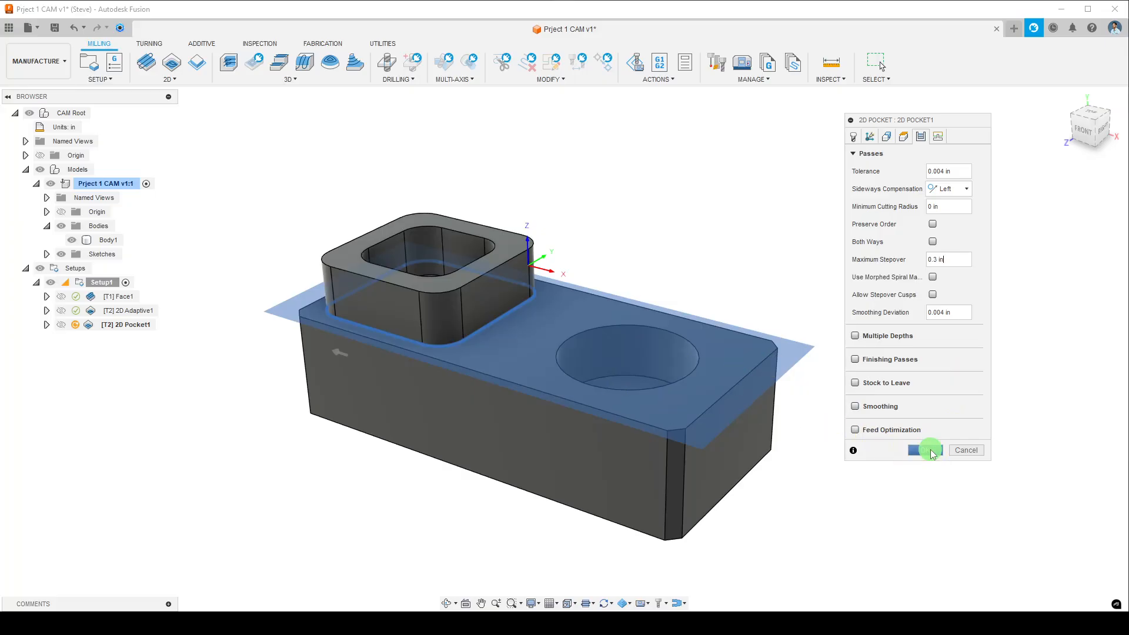
- Examine the generated 2D Pocket1 toolpath around the boss and across the lower floor from several angles
{"action": "middle_click_drag", "start_coordinate": [761, 449], "coordinate": [736, 443], "text": "shift"}
{"action": "middle_click_drag", "start_coordinate": [731, 414], "coordinate": [748, 469], "text": "shift"}
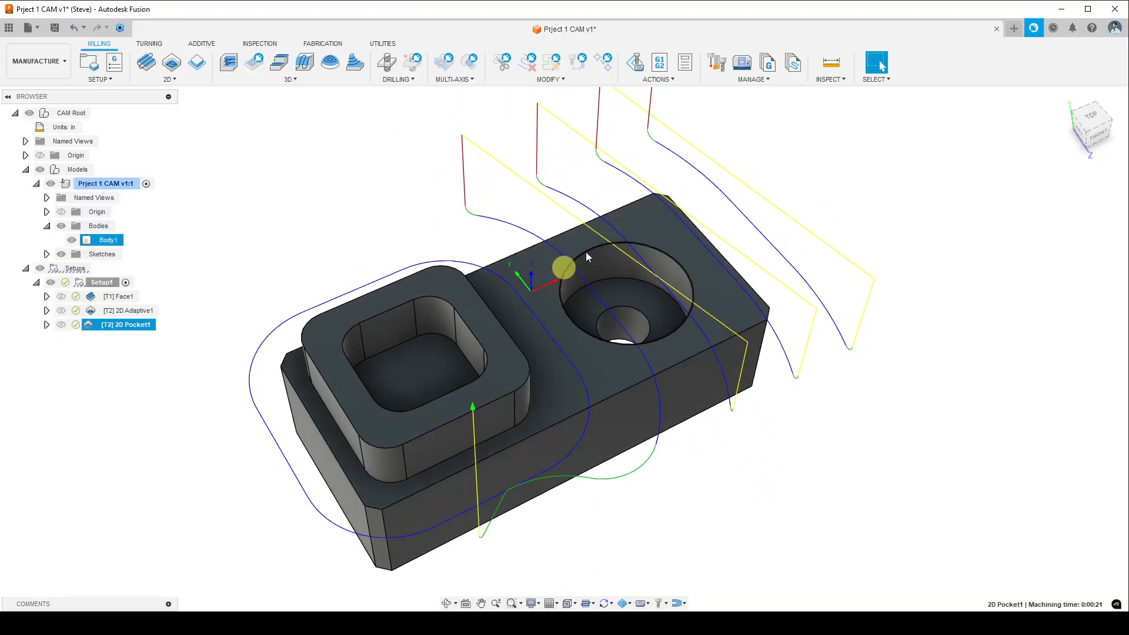
{"action": "scroll", "coordinate": [647, 320], "scroll_direction": "up", "scroll_amount": 5}
{"action": "scroll", "coordinate": [647, 321], "scroll_direction": "down", "scroll_amount": 5}
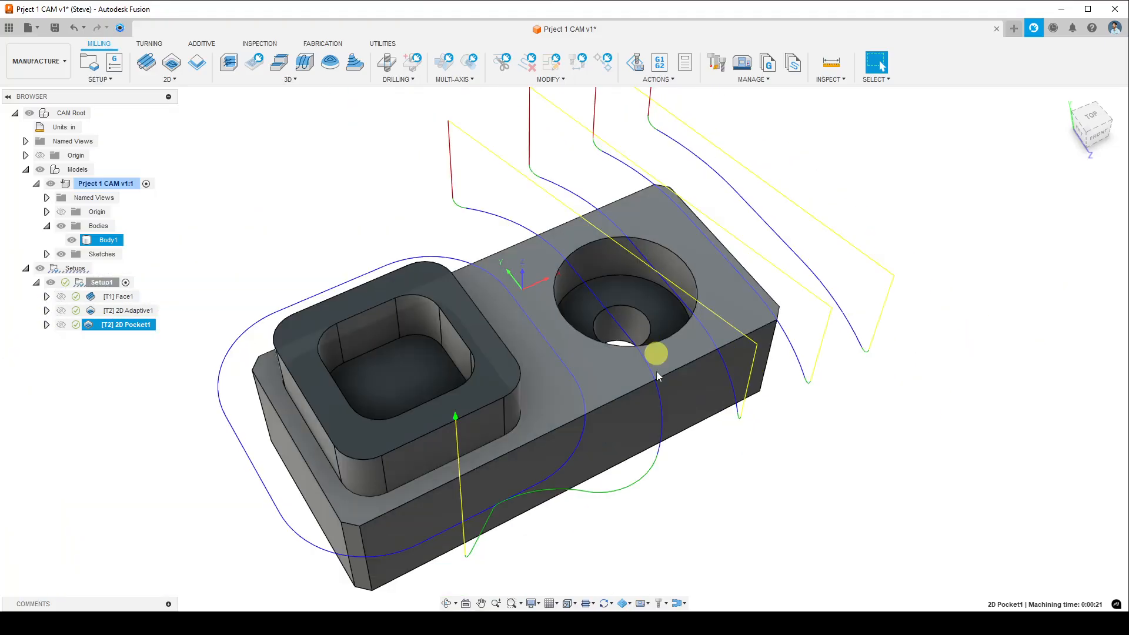
{"action": "middle_click_drag", "start_coordinate": [657, 372], "coordinate": [464, 373], "text": "shift"}
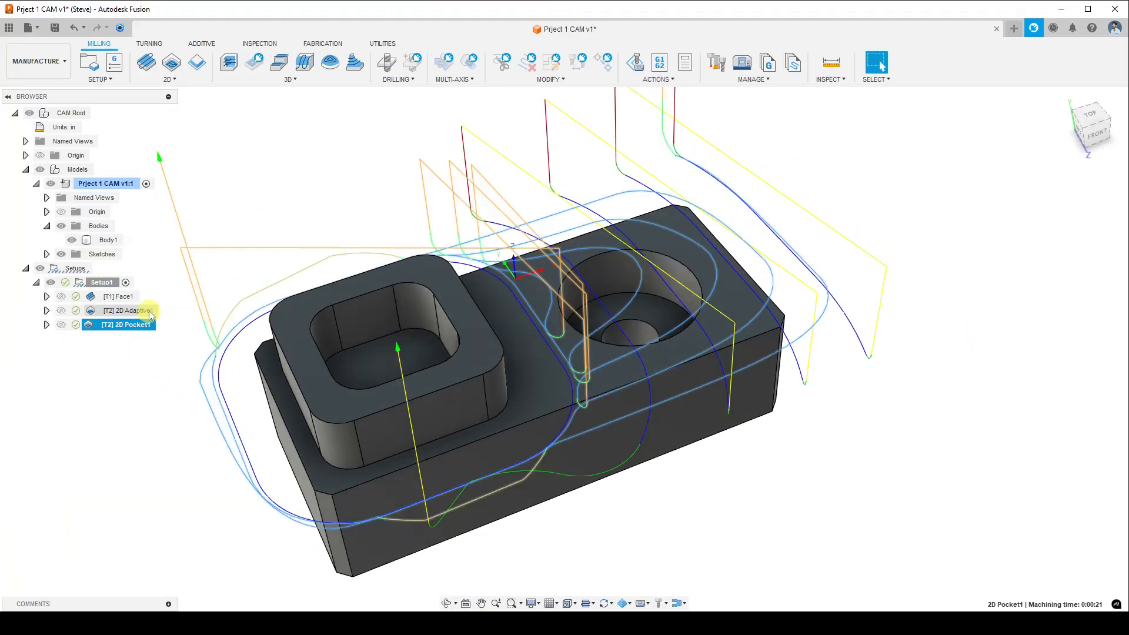
{"action": "scroll", "coordinate": [687, 353], "scroll_direction": "up", "scroll_amount": 2}
{"action": "middle_click_drag", "start_coordinate": [679, 362], "coordinate": [467, 421], "text": "shift"}
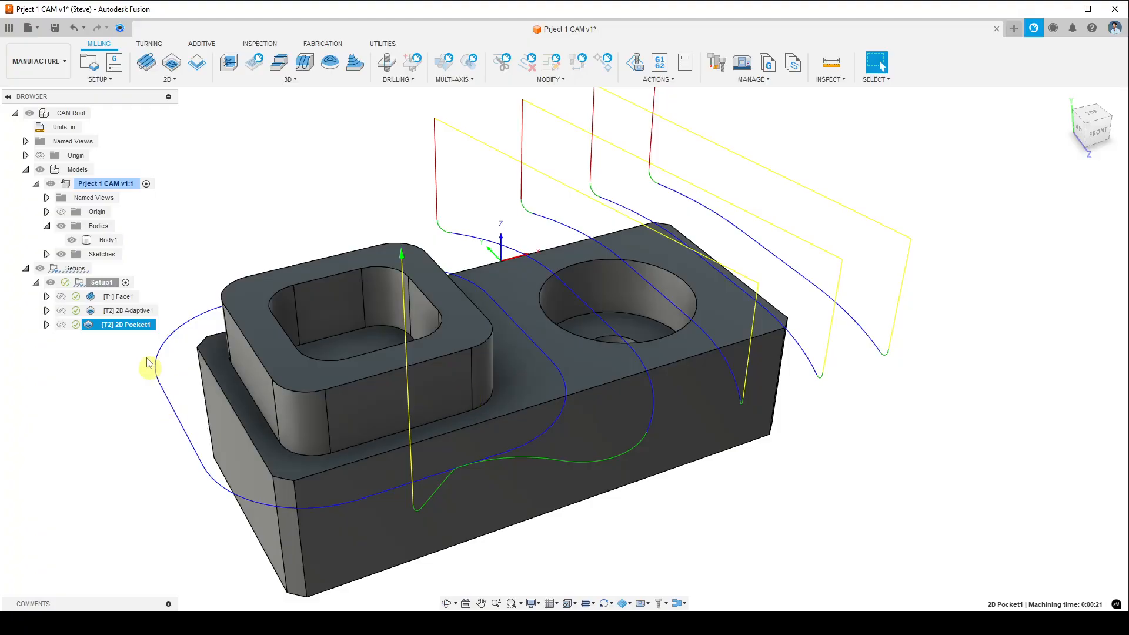
- Compare the 2D Adaptive1 toolpath with the 2D Pocket1 toolpath, inspecting their cutting passes, lead-ins and retract moves
{"action": "left_click", "coordinate": [135, 311], "text": "ctrl"}
{"action": "left_click", "coordinate": [135, 311]}
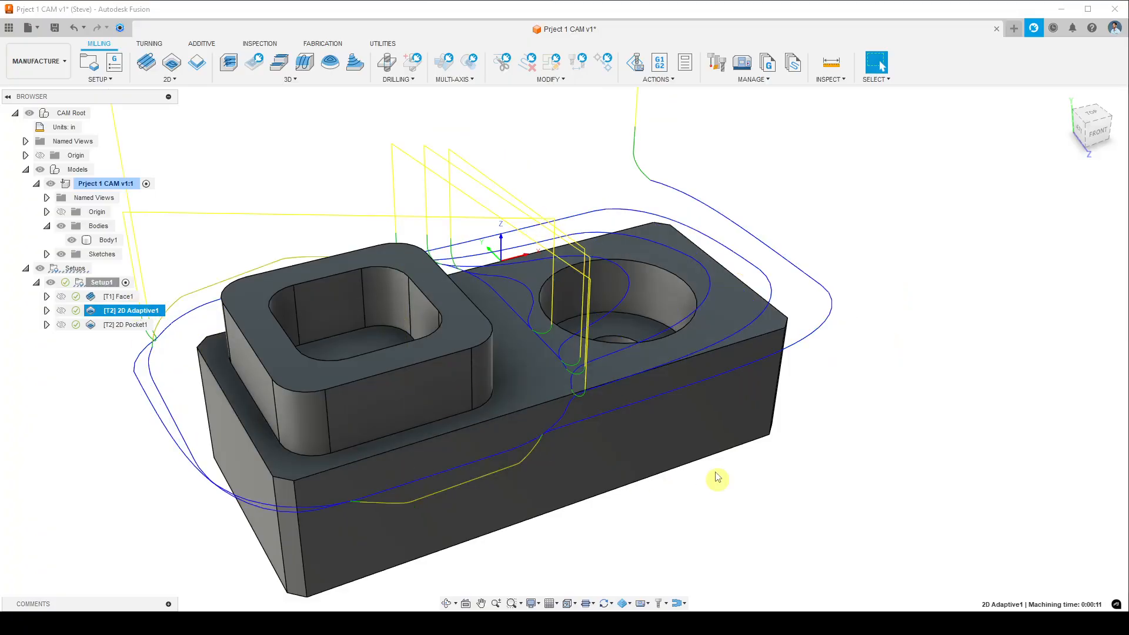
{"action": "scroll", "coordinate": [677, 434], "scroll_direction": "up", "scroll_amount": 2}
{"action": "middle_click_drag", "start_coordinate": [624, 399], "coordinate": [732, 446]}
{"action": "scroll", "coordinate": [734, 444], "scroll_direction": "down", "scroll_amount": 2}
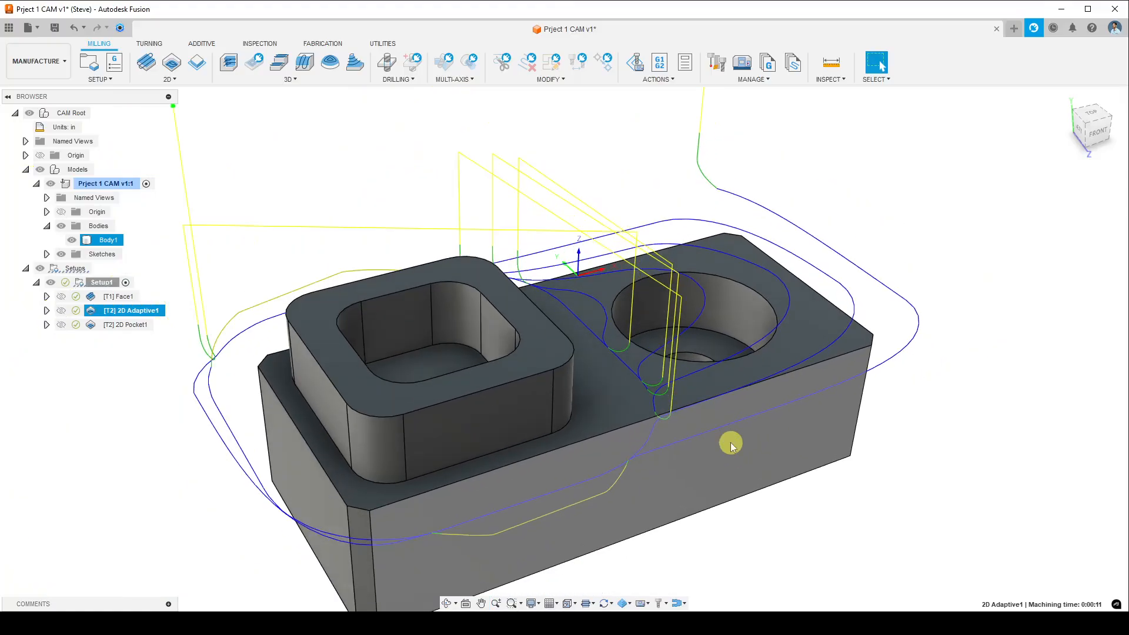
{"action": "left_click", "coordinate": [130, 326]}
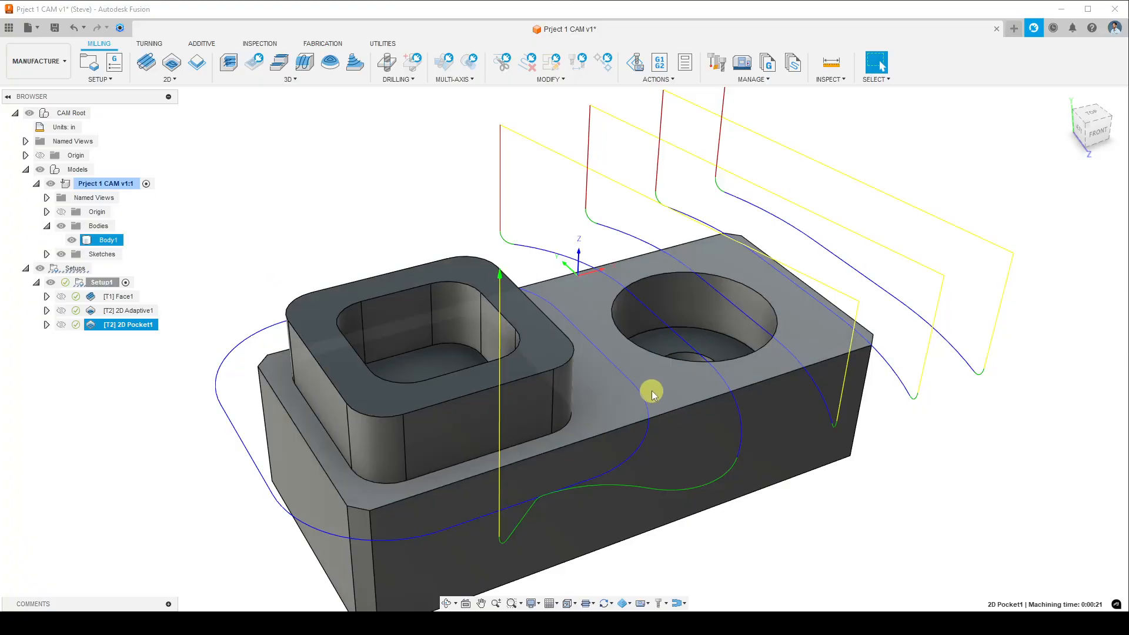
{"action": "mouse_move", "coordinate": [639, 374]}
{"action": "middle_mouse_down"}
{"action": "mouse_move", "coordinate": [630, 353]}
{"action": "mouse_move", "coordinate": [628, 371]}
{"action": "middle_mouse_up"}
{"action": "scroll", "coordinate": [527, 330], "scroll_direction": "down", "scroll_amount": 2}
{"action": "scroll", "coordinate": [528, 330], "scroll_direction": "up", "scroll_amount": 3}
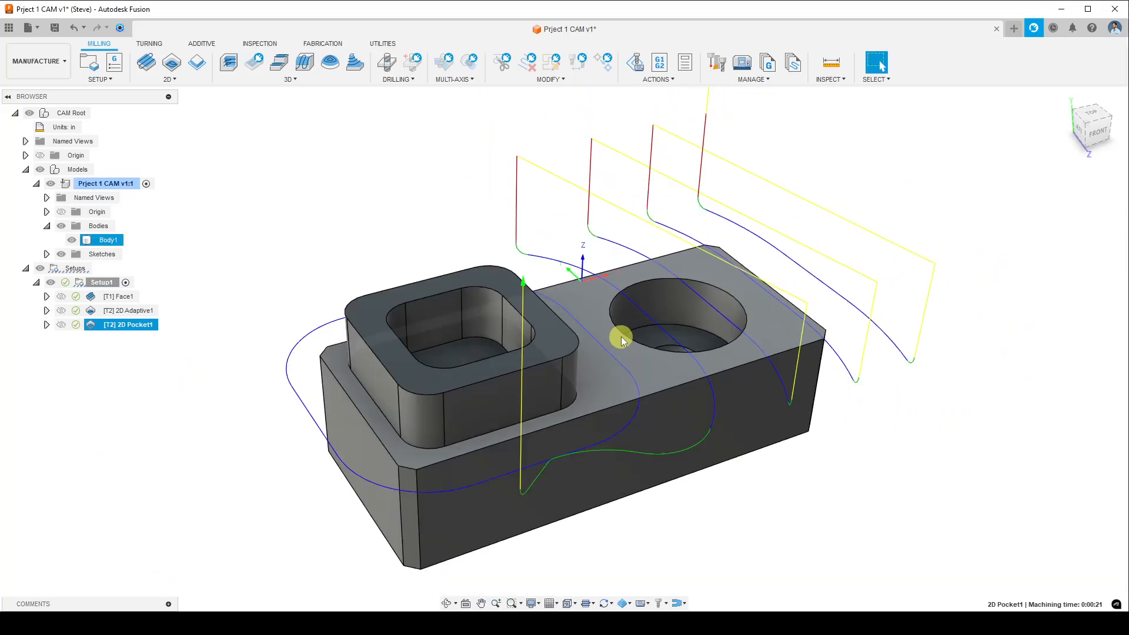
{"action": "mouse_move", "coordinate": [612, 355]}
{"action": "middle_mouse_down", "text": "shift"}
{"action": "mouse_move", "coordinate": [609, 310]}
{"action": "mouse_move", "coordinate": [598, 373]}
{"action": "mouse_move", "coordinate": [680, 320]}
{"action": "mouse_move", "coordinate": [647, 346]}
{"action": "mouse_move", "coordinate": [650, 305]}
{"action": "mouse_move", "coordinate": [567, 336]}
{"action": "mouse_move", "coordinate": [614, 342]}
{"action": "middle_mouse_up", "text": "shift"}
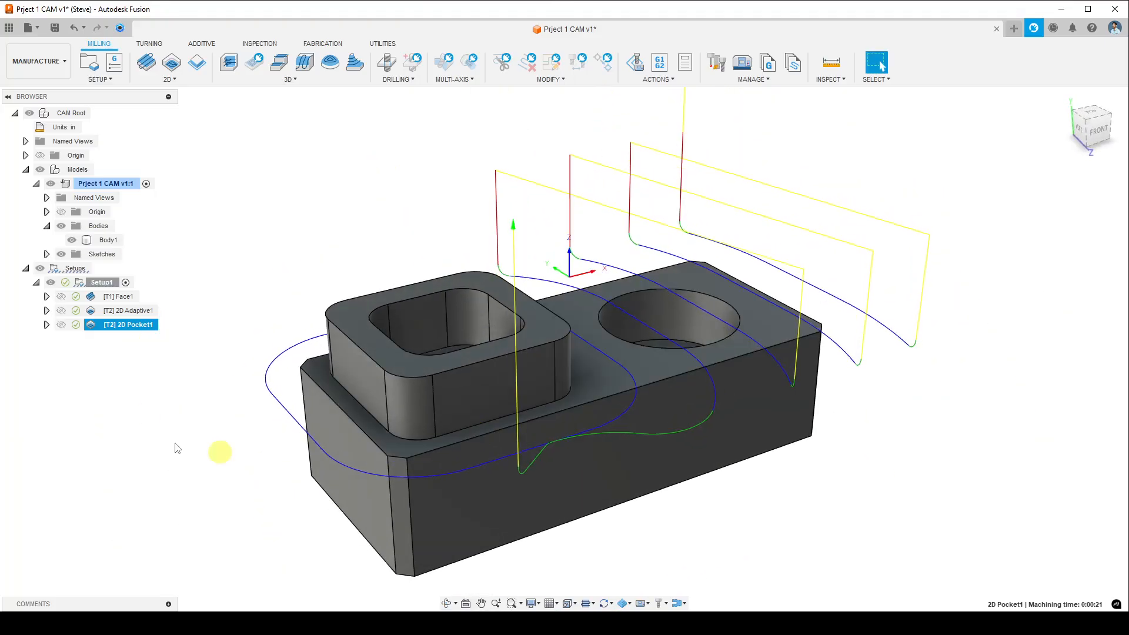
{"action": "middle_click_drag", "start_coordinate": [689, 350], "coordinate": [628, 386], "text": "shift"}
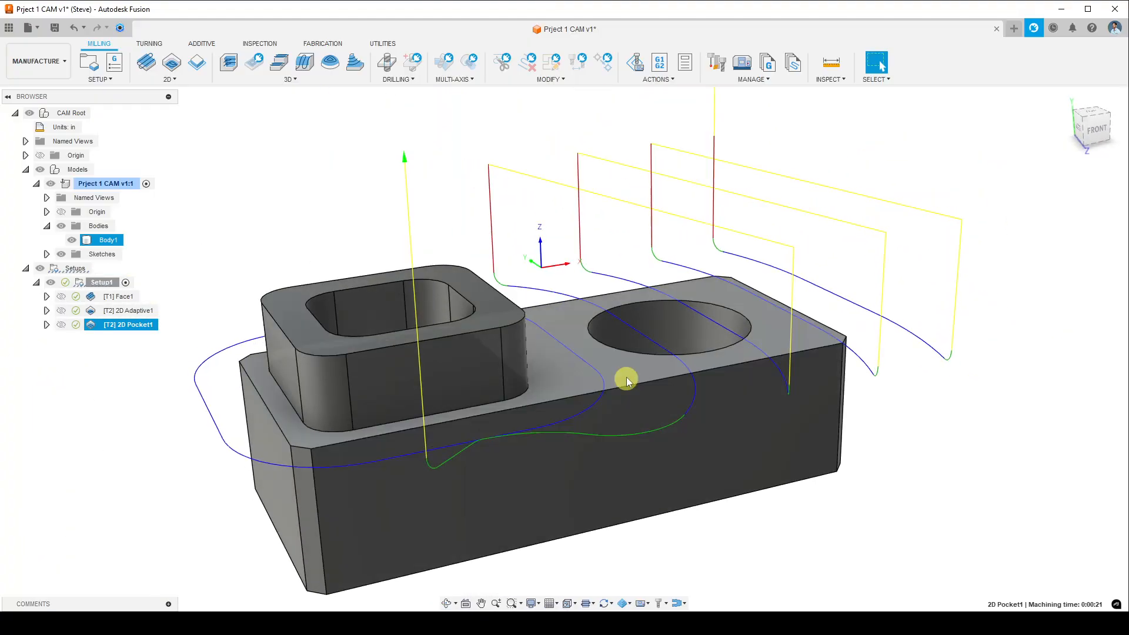
{"action": "scroll", "coordinate": [634, 415], "scroll_direction": "up", "scroll_amount": 3}
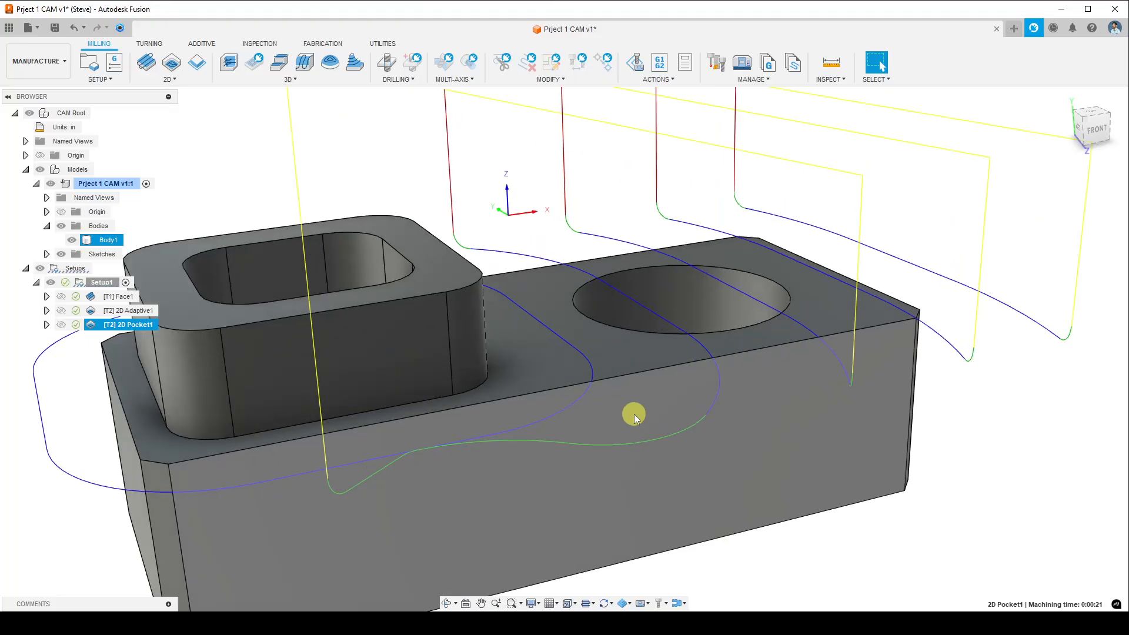
{"action": "scroll", "coordinate": [634, 414], "scroll_direction": "down", "scroll_amount": 3}
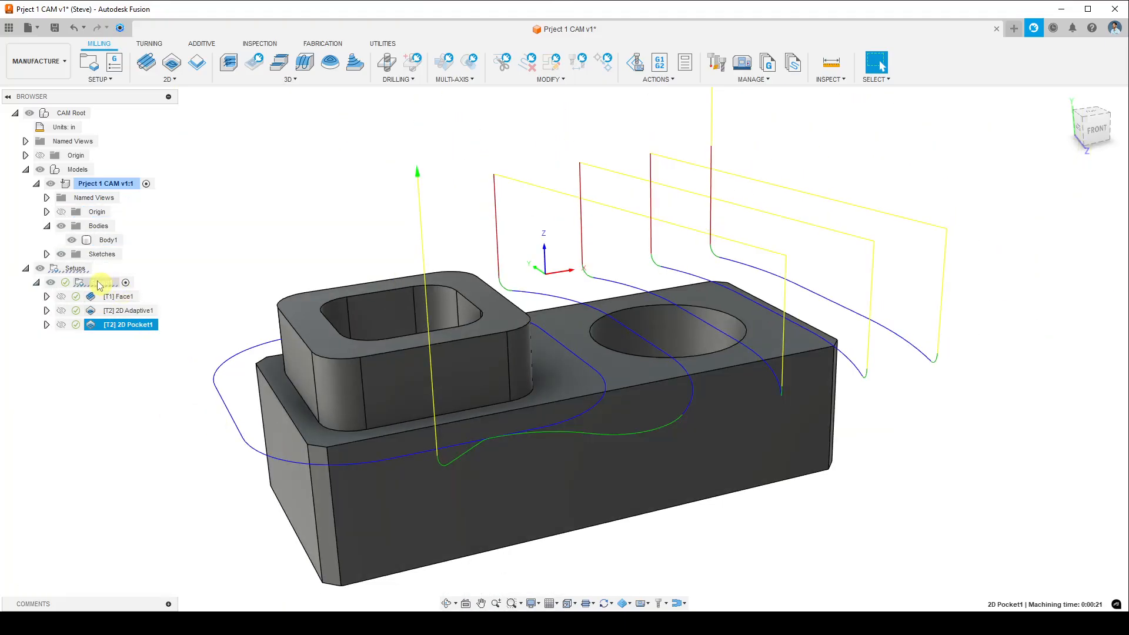
- Simulate all of Setup1's operations and play them through to the end of the 2D Pocket1 pass
{"action": "left_click", "coordinate": [104, 285]}
{"action": "right_click", "coordinate": [104, 284]}
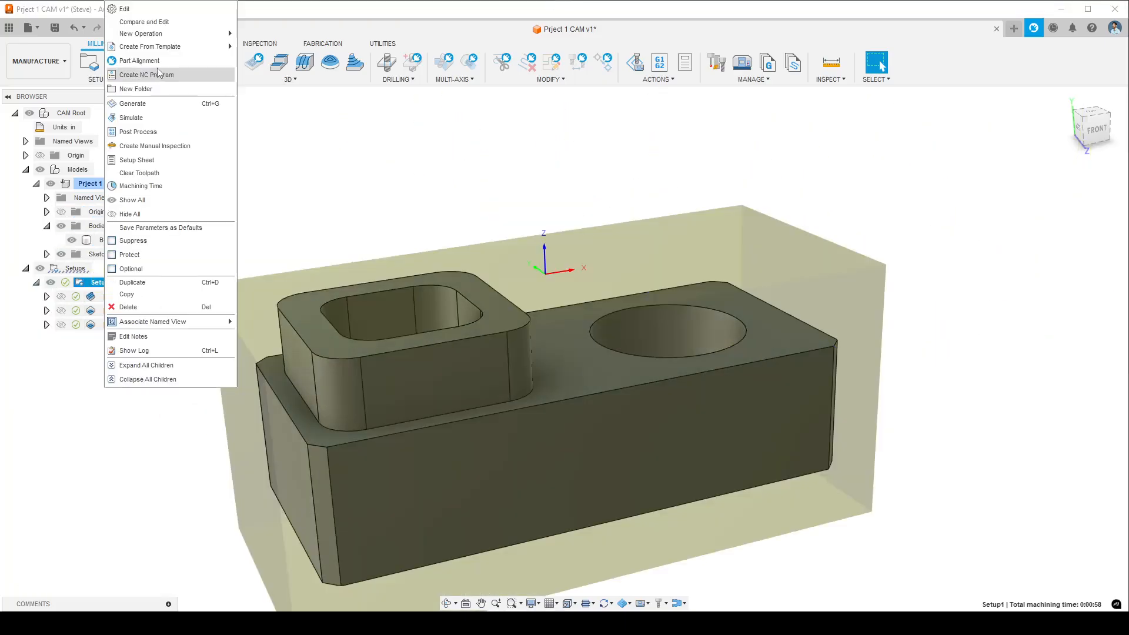
{"action": "left_click", "coordinate": [172, 114]}
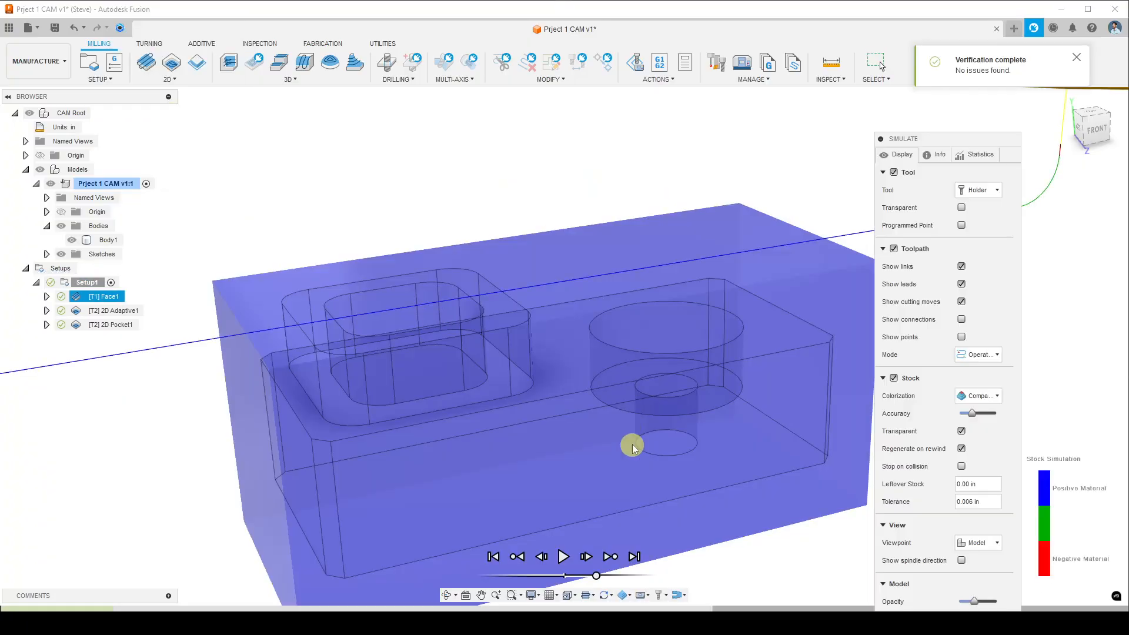
{"action": "left_click", "coordinate": [565, 559]}
{"action": "scroll", "coordinate": [504, 367], "scroll_direction": "up", "scroll_amount": 1}
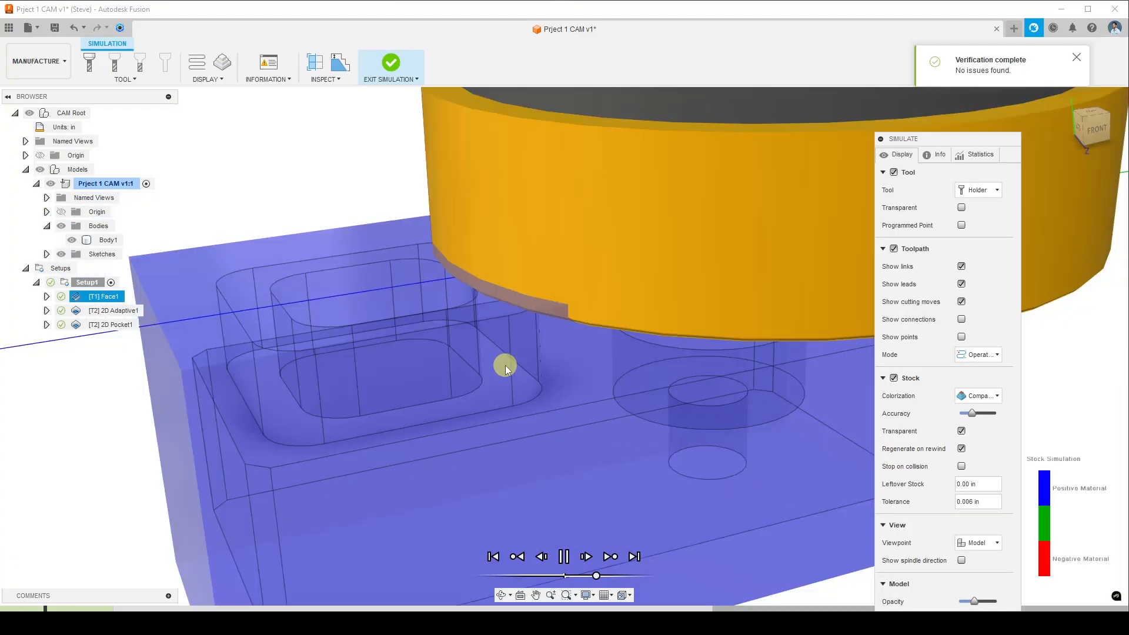
{"action": "scroll", "coordinate": [503, 369], "scroll_direction": "down", "scroll_amount": 4}
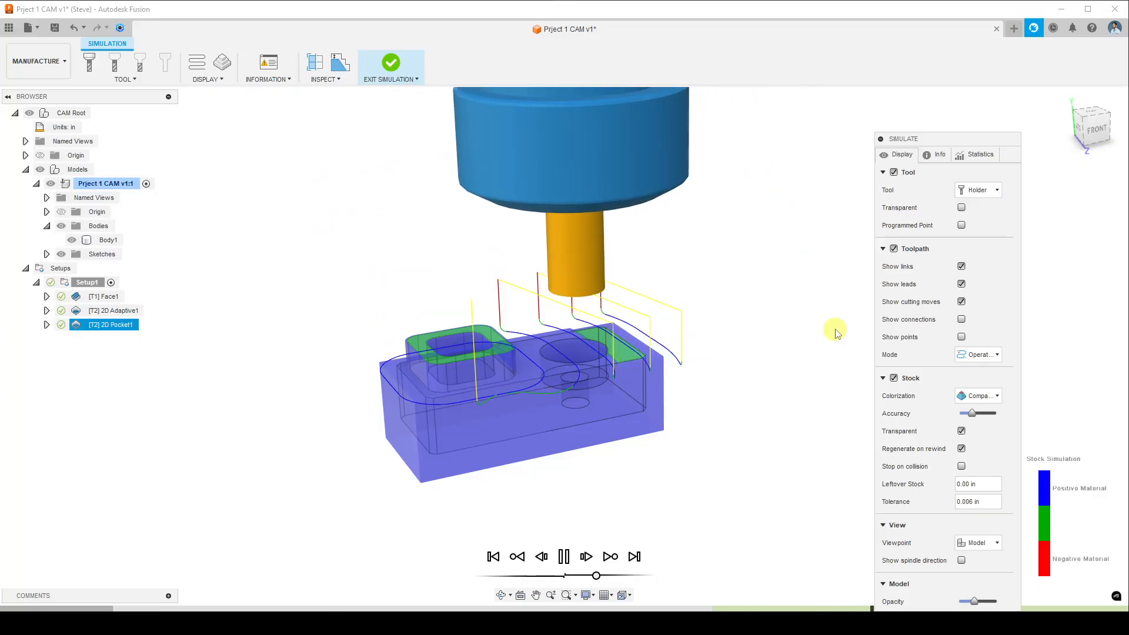
{"action": "scroll", "coordinate": [741, 379], "scroll_direction": "up", "scroll_amount": 3}
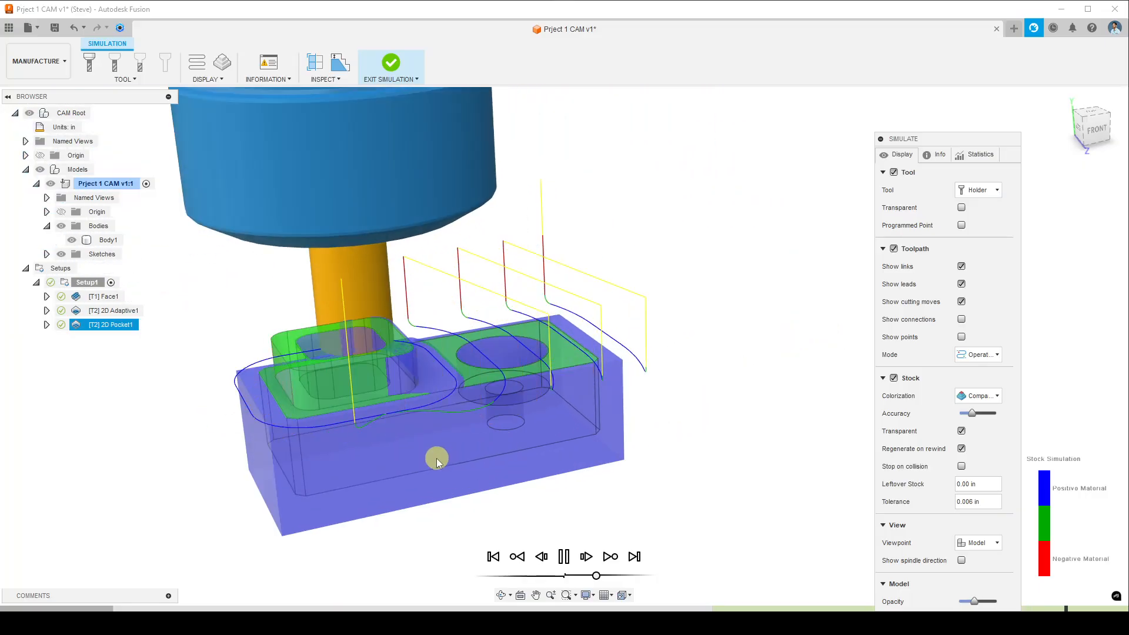
{"action": "scroll", "coordinate": [436, 459], "scroll_direction": "down", "scroll_amount": 5}
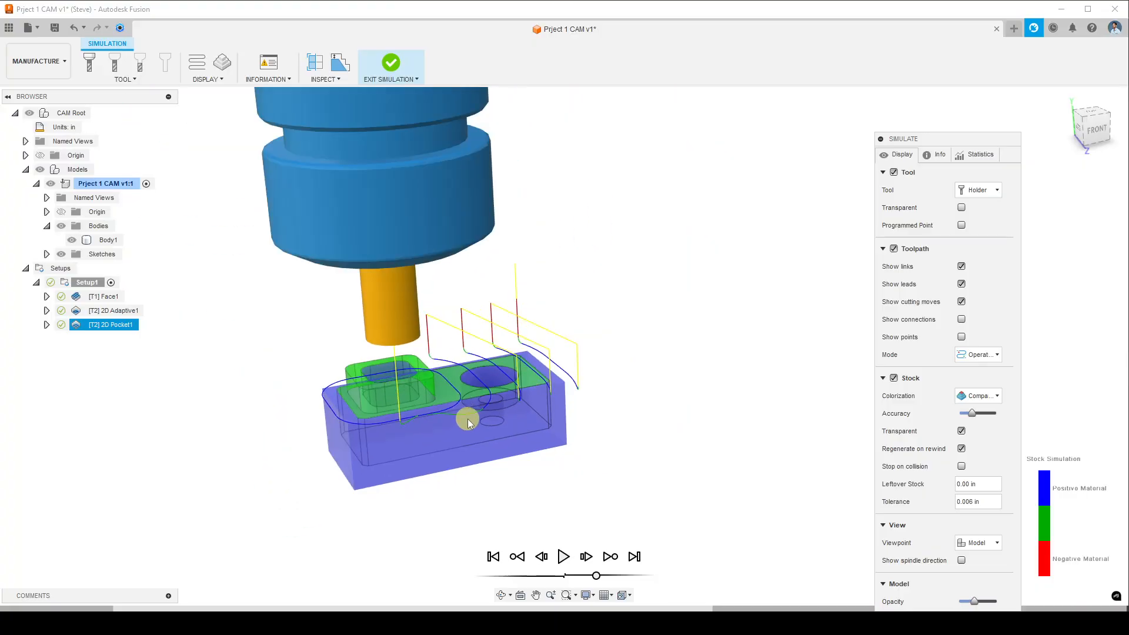
- Set the simulation's toolpath display mode to Tail
{"action": "middle_click_drag", "start_coordinate": [740, 419], "coordinate": [643, 443], "text": "shift"}
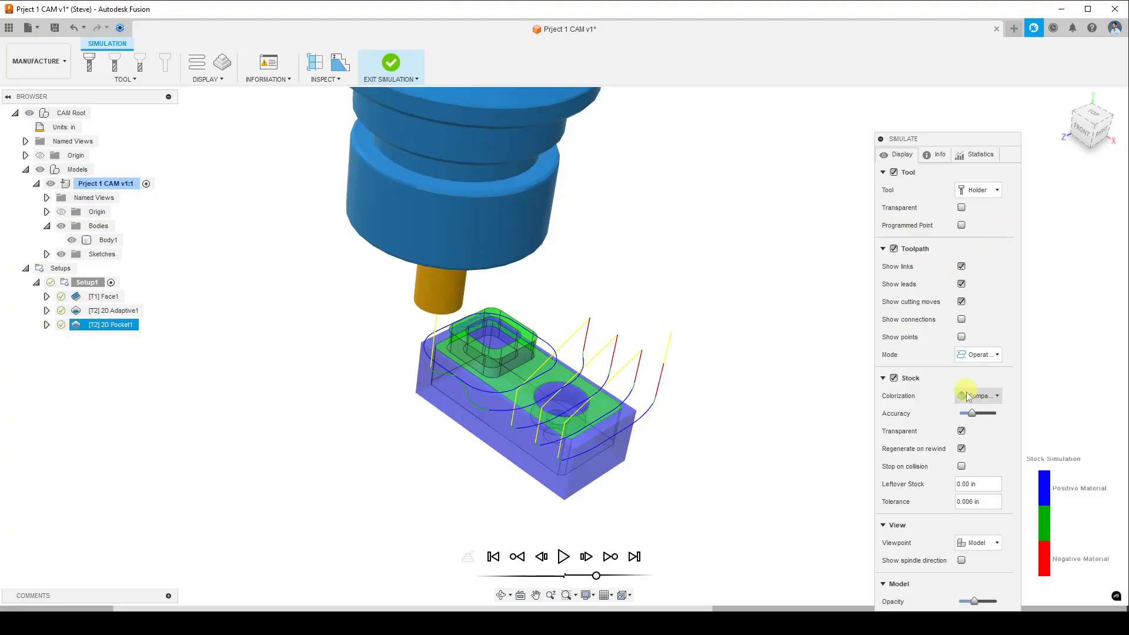
{"action": "left_click", "coordinate": [986, 356]}
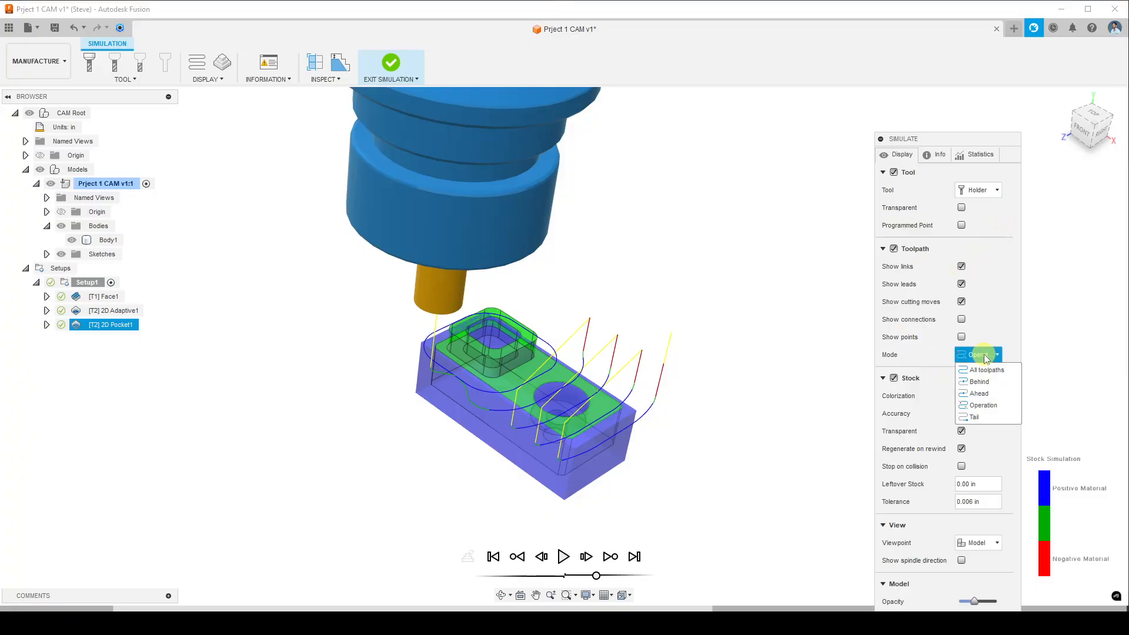
{"action": "left_click", "coordinate": [980, 418]}
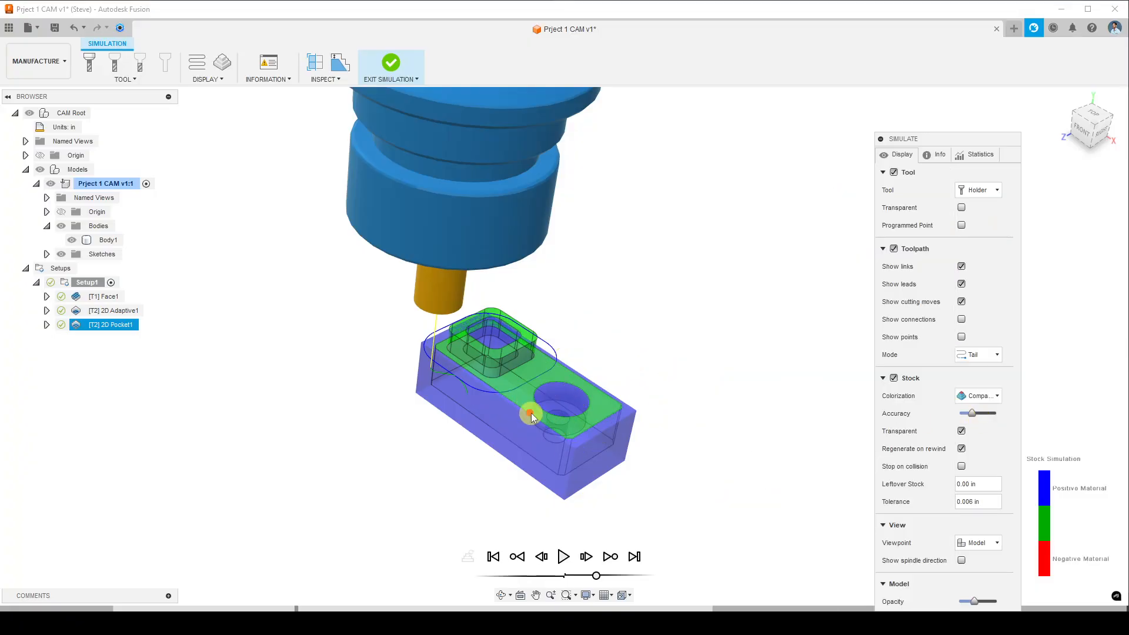
- Examine the simulated stock on the boss's walls and the surrounding floor, and exit the simulation
{"action": "scroll", "coordinate": [500, 412], "scroll_direction": "down", "scroll_amount": 3}
{"action": "scroll", "coordinate": [499, 410], "scroll_direction": "up", "scroll_amount": 5}
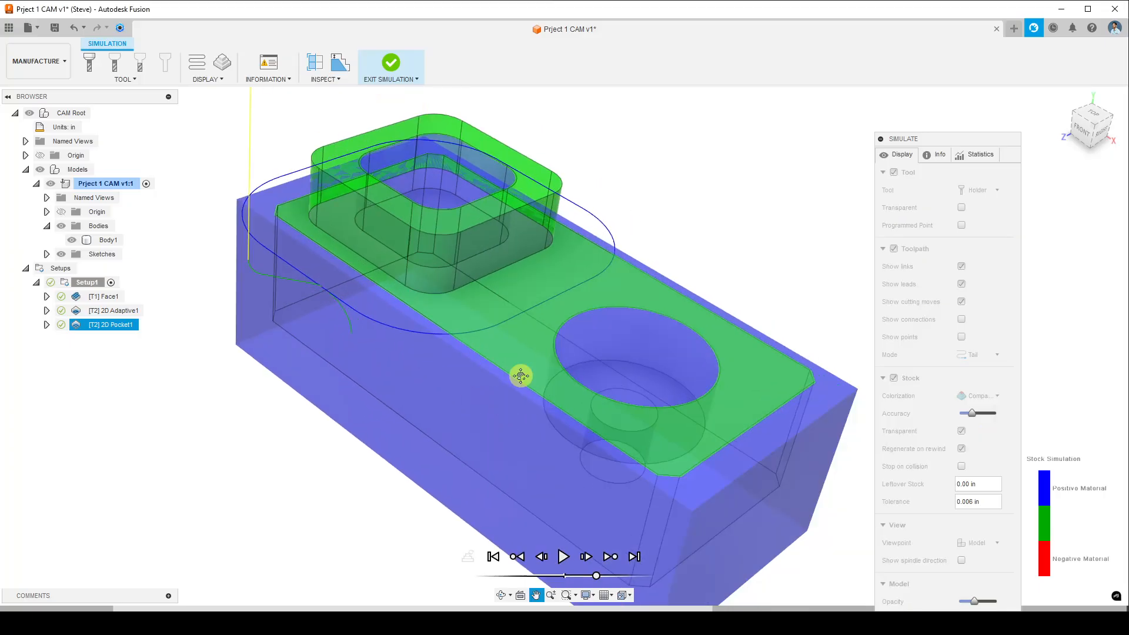
{"action": "middle_click_drag", "start_coordinate": [536, 393], "coordinate": [557, 385], "text": "shift"}
{"action": "middle_click_drag", "start_coordinate": [456, 349], "coordinate": [459, 375], "text": "shift"}
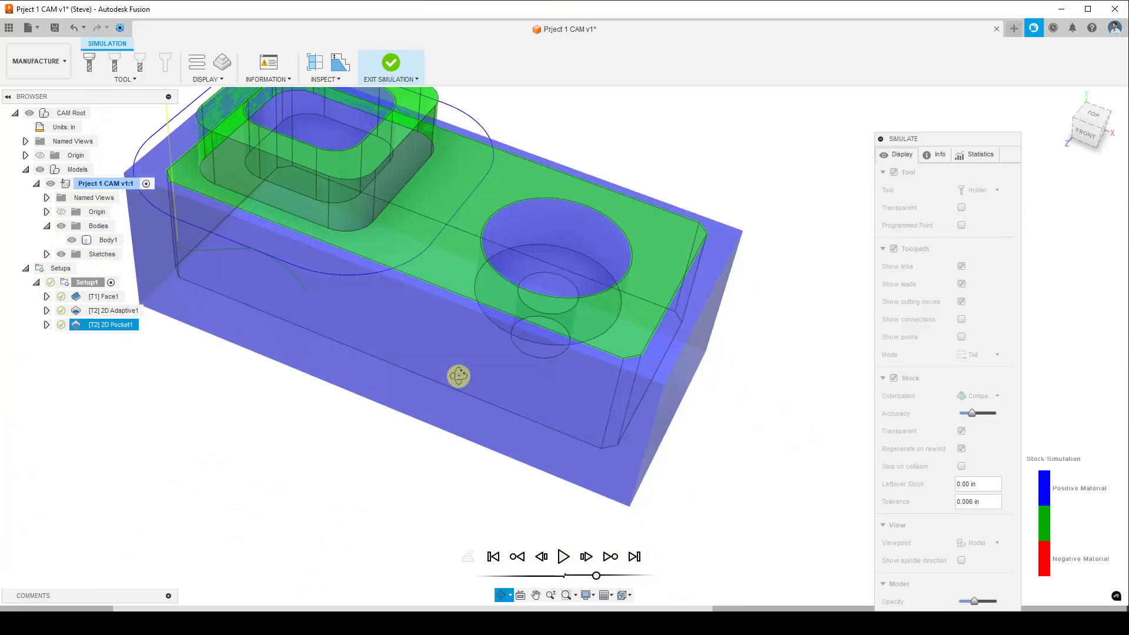
{"action": "middle_click_drag", "start_coordinate": [330, 107], "coordinate": [416, 381]}
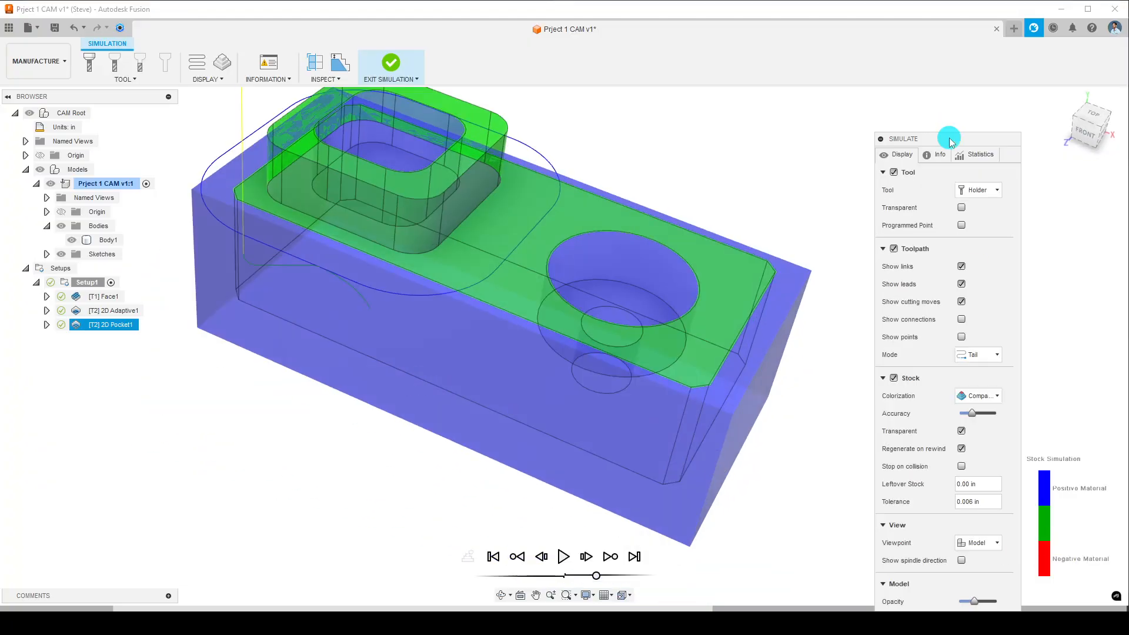
{"action": "left_click_drag", "start_coordinate": [951, 141], "coordinate": [944, 96]}
{"action": "left_click", "coordinate": [997, 571]}
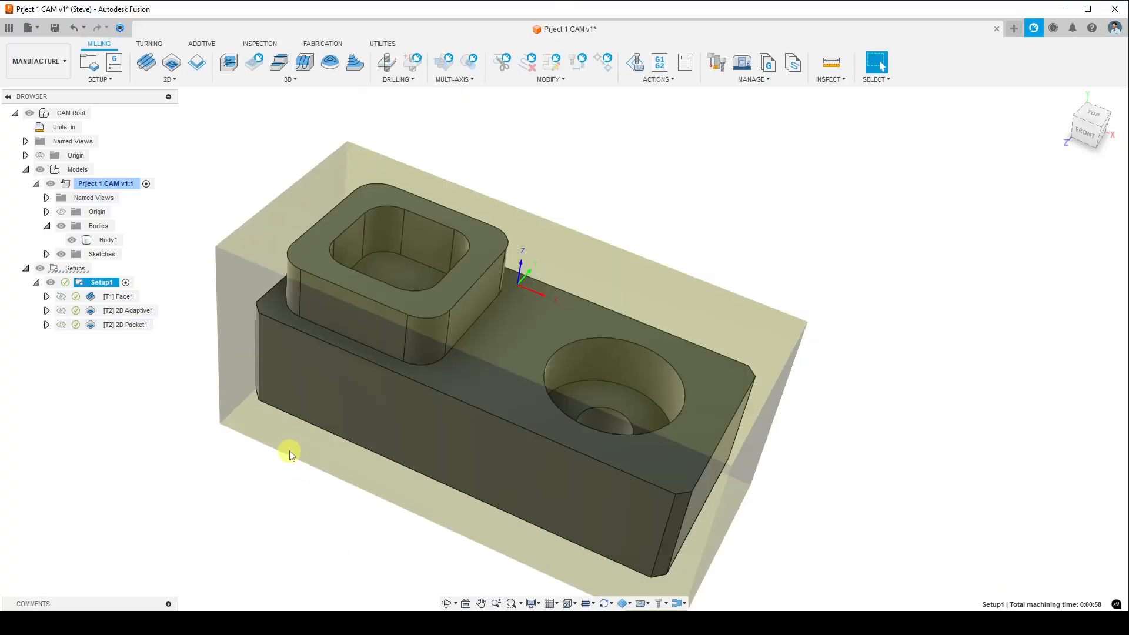
- Measure the radius and diameter of a rounded inner corner of the square pocket in the boss
{"action": "scroll", "coordinate": [288, 444], "scroll_direction": "up", "scroll_amount": 2}
{"action": "scroll", "coordinate": [288, 443], "scroll_direction": "down", "scroll_amount": 3}
{"action": "middle_click_drag", "start_coordinate": [421, 430], "coordinate": [356, 424]}
{"action": "mouse_move", "coordinate": [351, 453]}
{"action": "middle_mouse_down", "text": "shift"}
{"action": "mouse_move", "coordinate": [339, 426]}
{"action": "mouse_move", "coordinate": [338, 459]}
{"action": "middle_mouse_up", "text": "shift"}
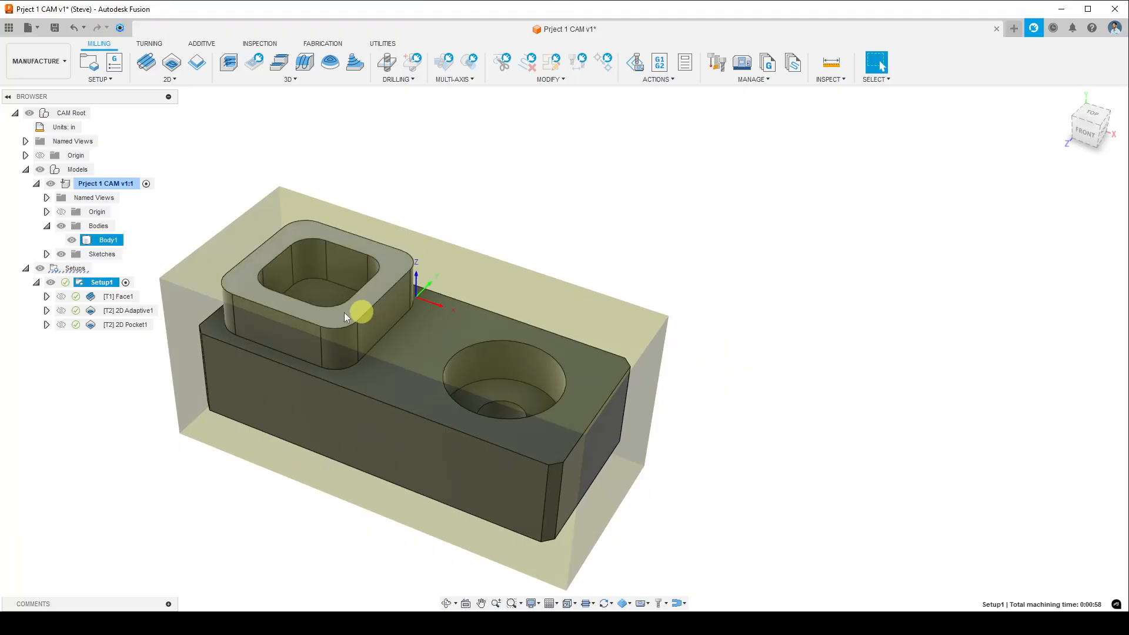
{"action": "left_click", "coordinate": [443, 166]}
{"action": "scroll", "coordinate": [293, 282], "scroll_direction": "down", "scroll_amount": 2}
{"action": "scroll", "coordinate": [294, 281], "scroll_direction": "up", "scroll_amount": 4}
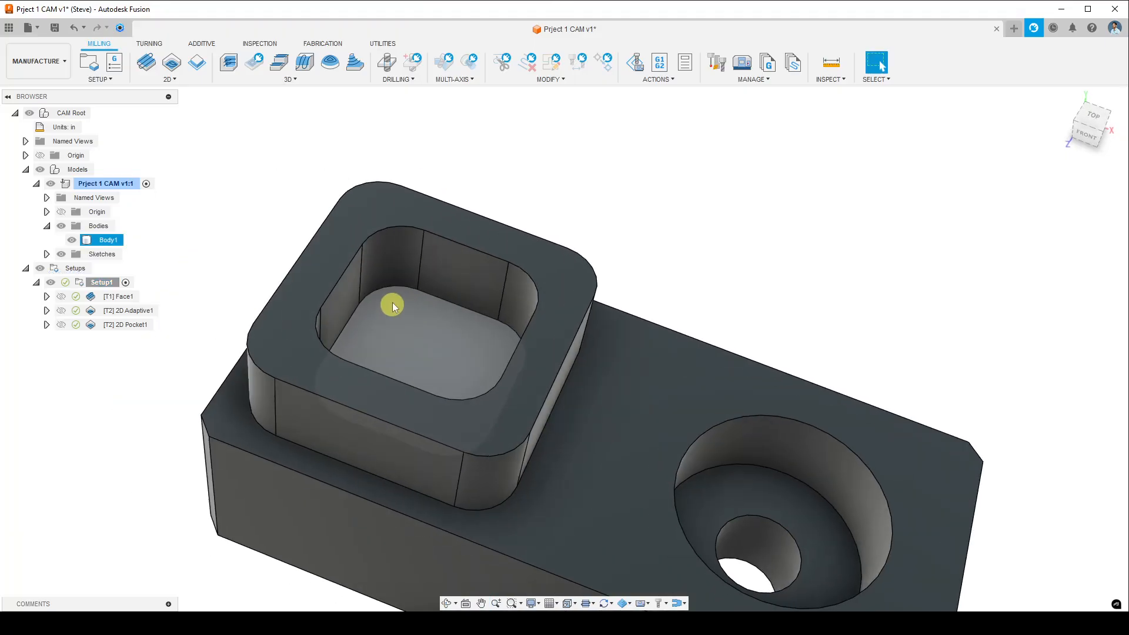
{"action": "left_click", "coordinate": [711, 109]}
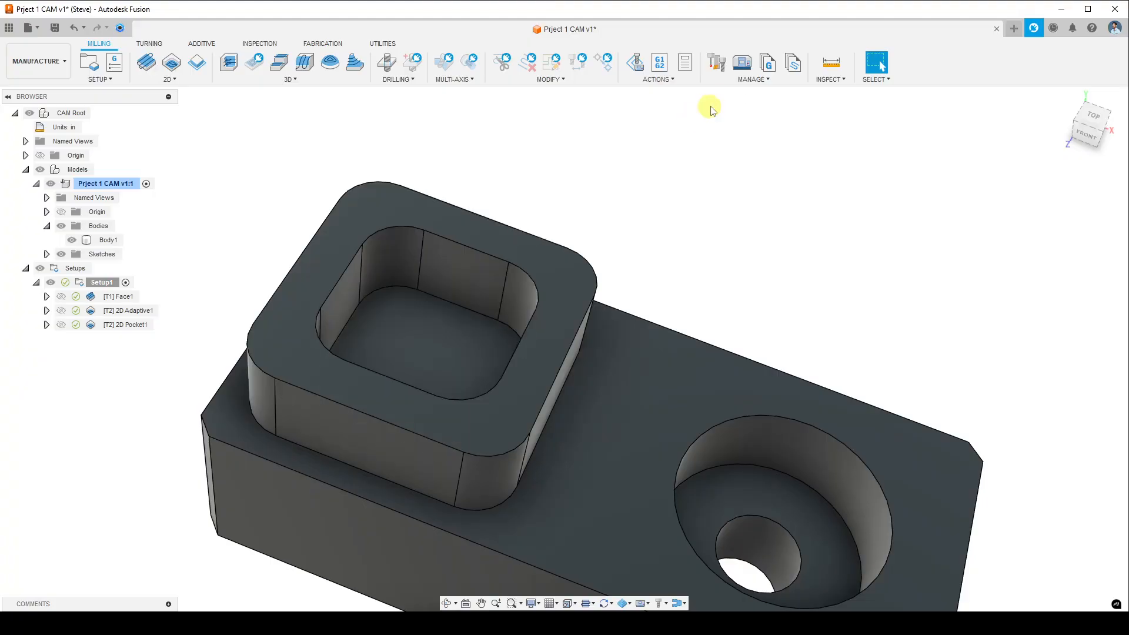
{"action": "left_click", "coordinate": [832, 80]}
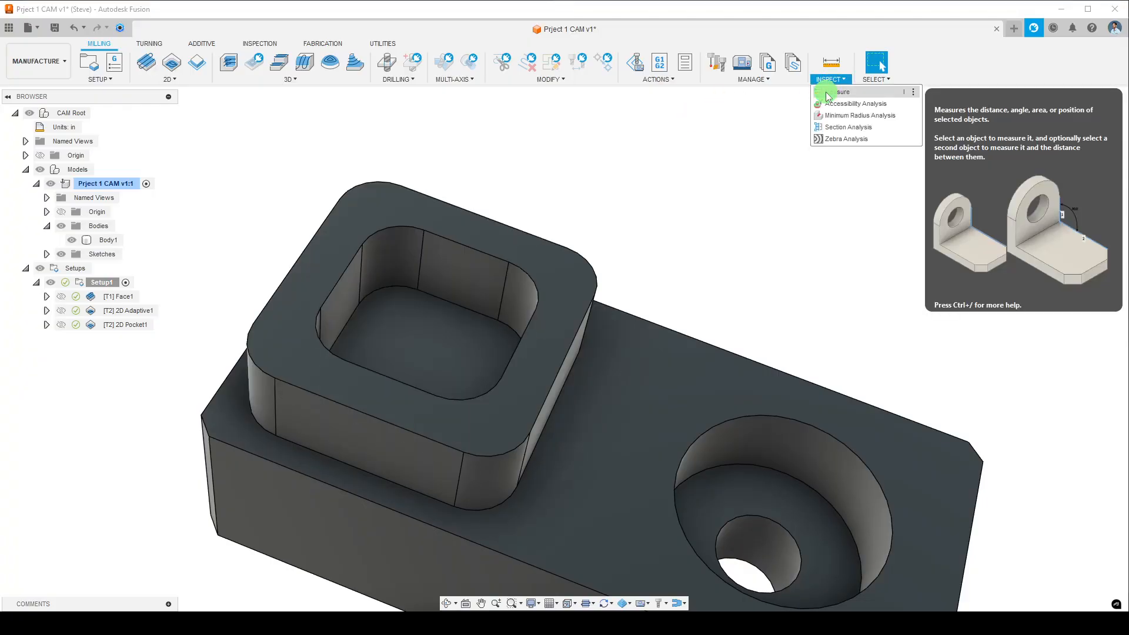
{"action": "left_click", "coordinate": [837, 92]}
{"action": "left_click", "coordinate": [387, 229]}
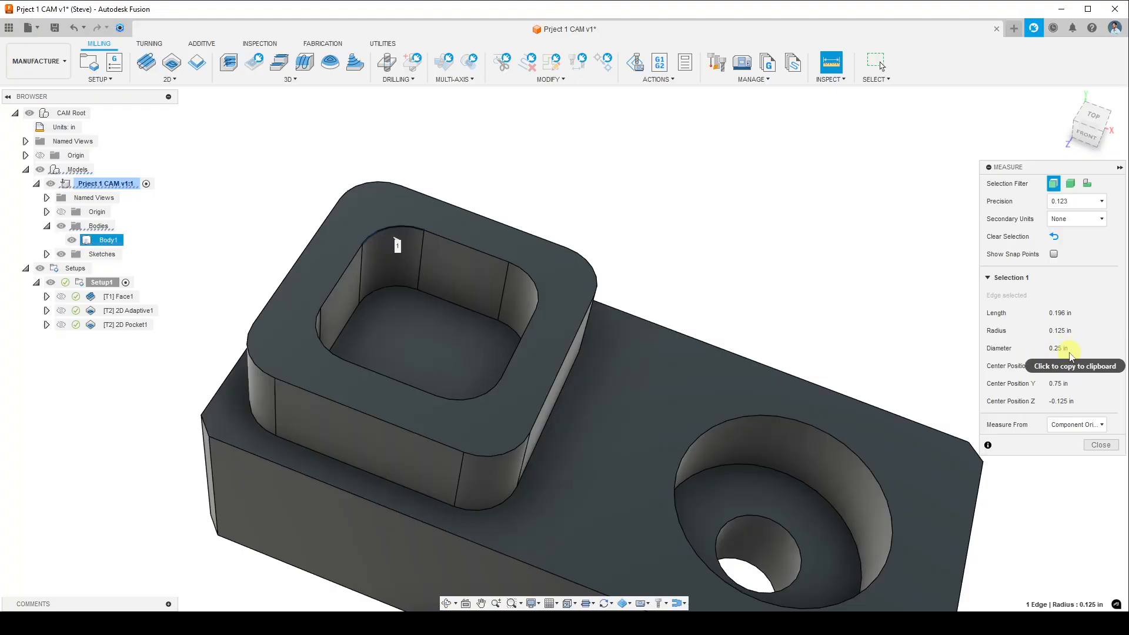
- Close the measurement and create a 2D Adaptive Clearing operation using the 1/4" flat end mill from the CNC Beginner (HAAS VF2) library
{"action": "left_click", "coordinate": [1101, 446]}
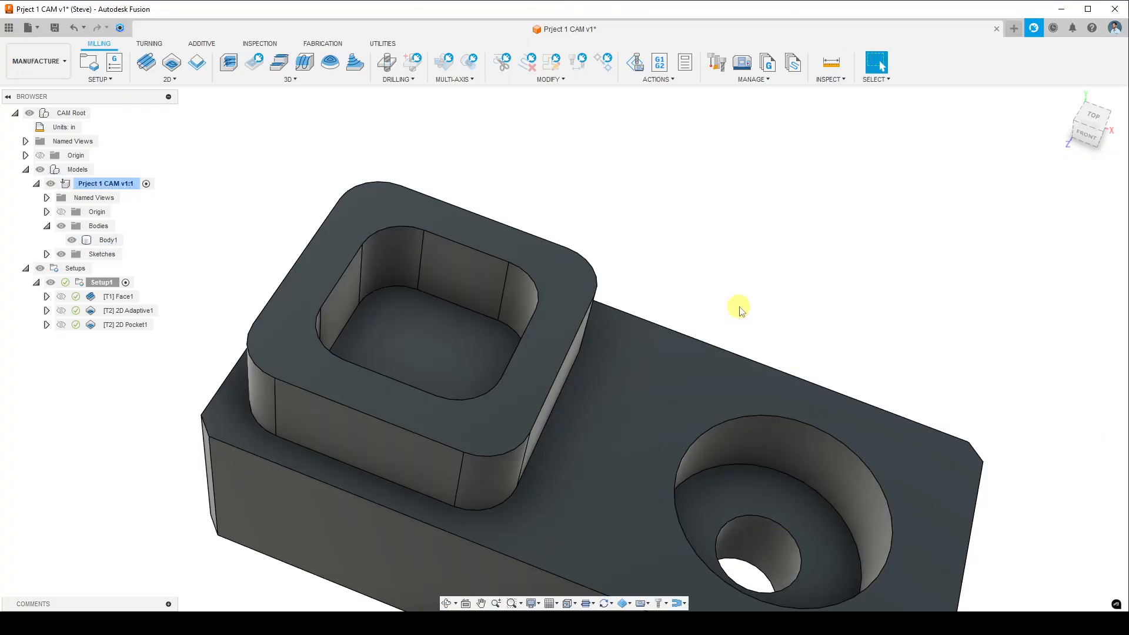
{"action": "scroll", "coordinate": [738, 307], "scroll_direction": "down", "scroll_amount": 5}
{"action": "middle_click_drag", "start_coordinate": [691, 325], "coordinate": [667, 320], "text": "shift"}
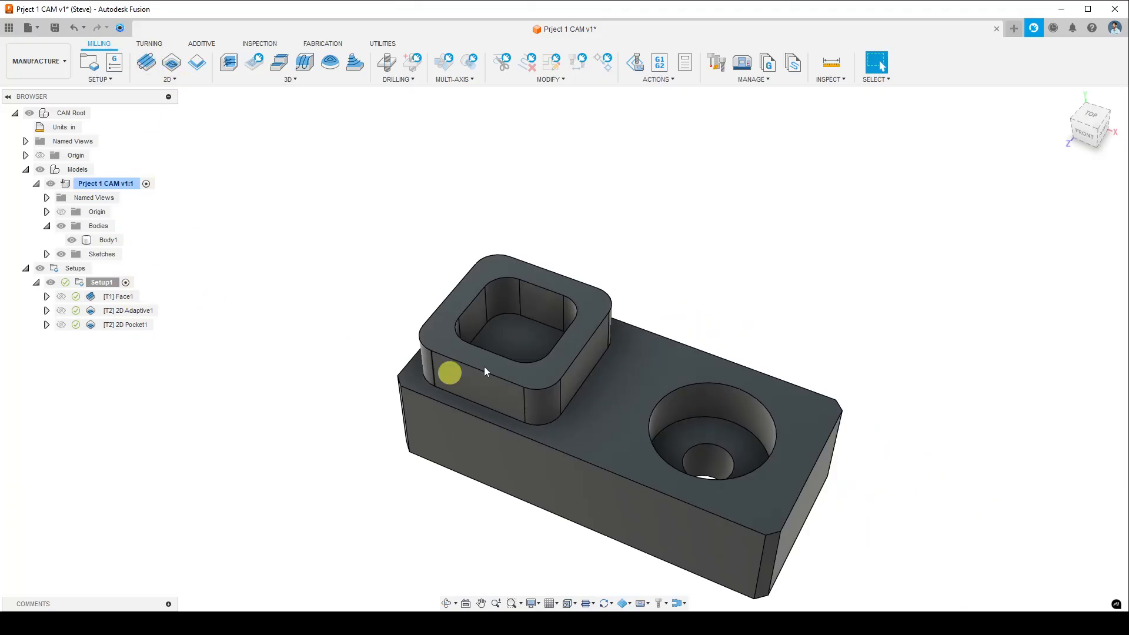
{"action": "left_click", "coordinate": [634, 384]}
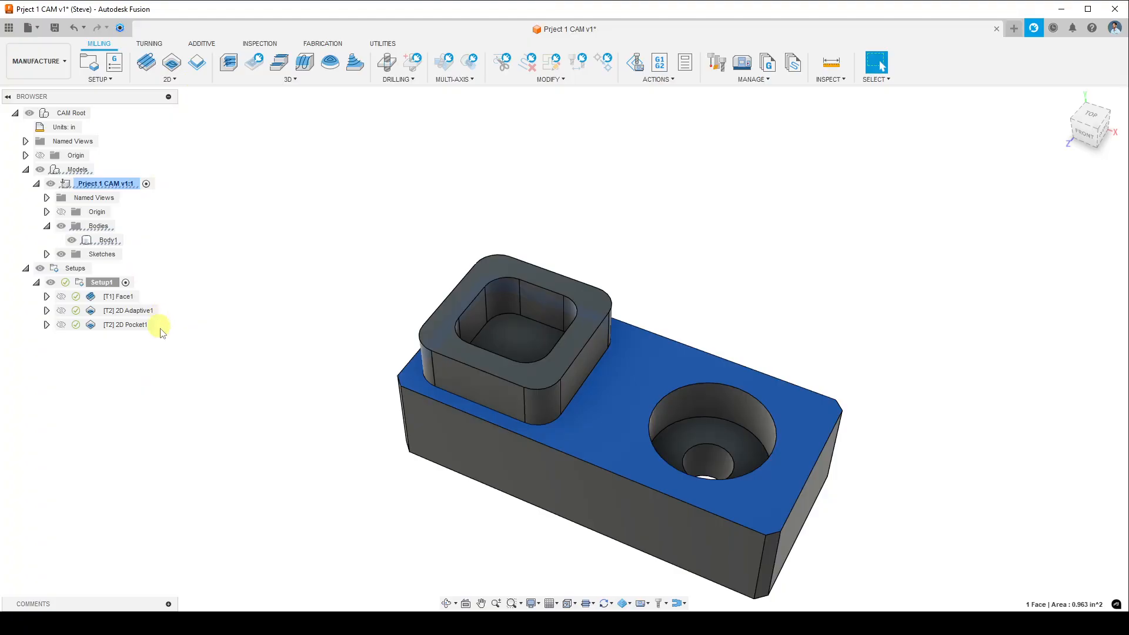
{"action": "left_click", "coordinate": [190, 327]}
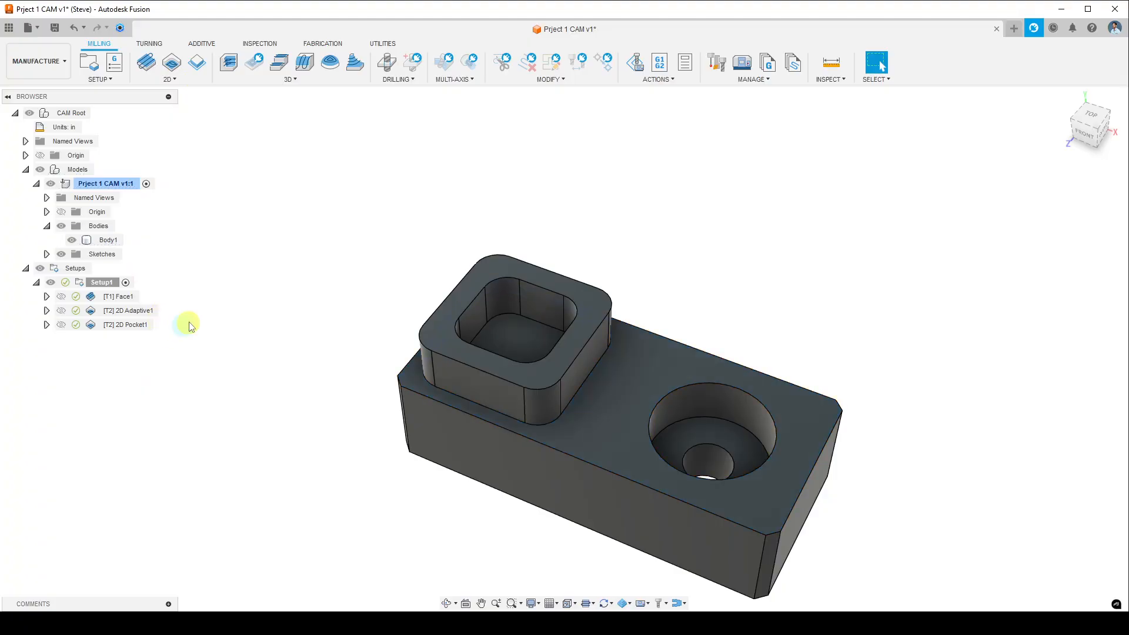
{"action": "left_click", "coordinate": [180, 82]}
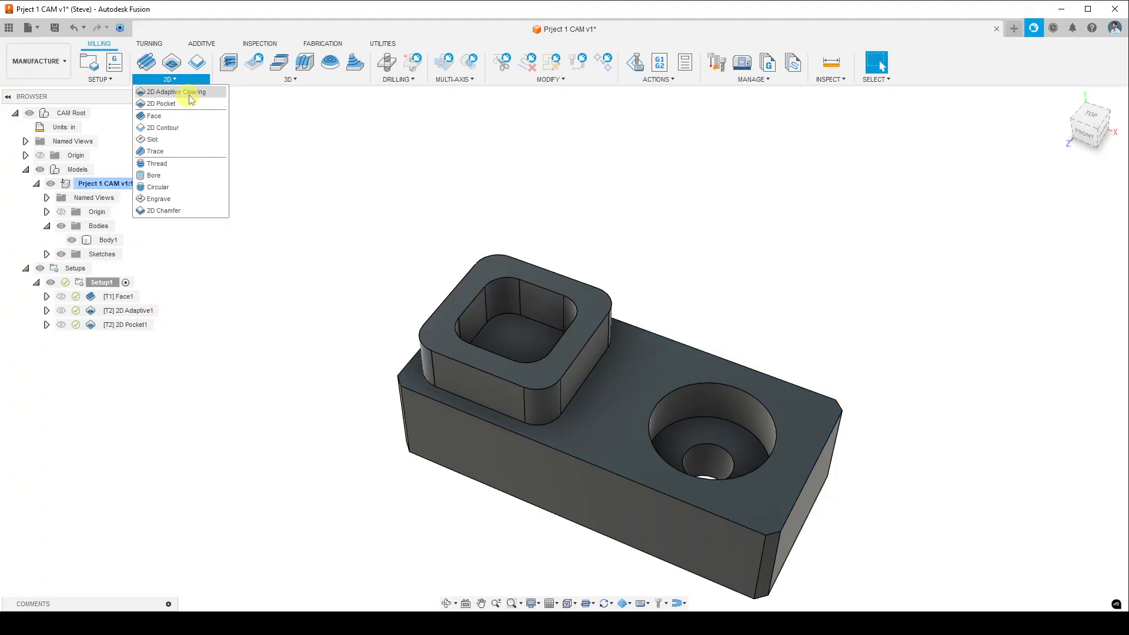
{"action": "left_click", "coordinate": [190, 92]}
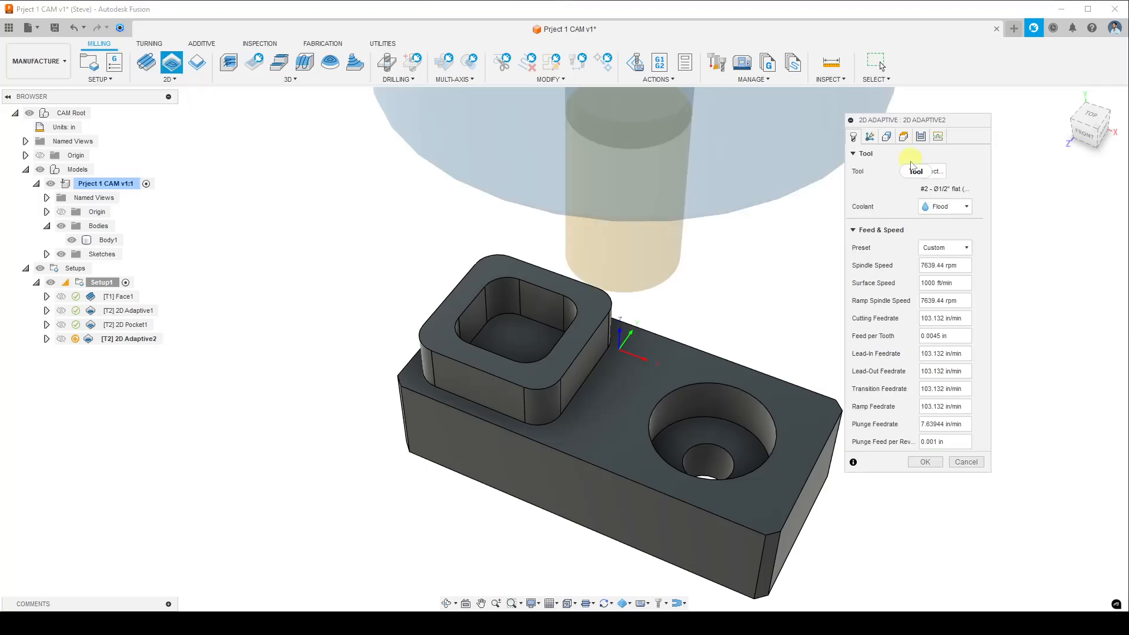
{"action": "left_click", "coordinate": [941, 172]}
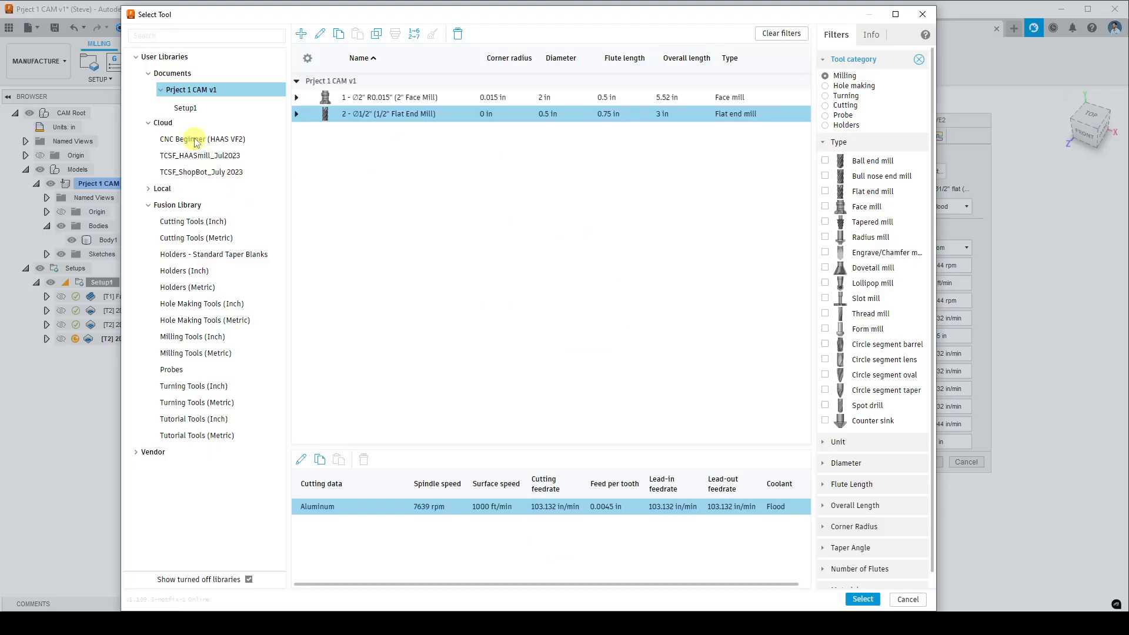
{"action": "left_click", "coordinate": [195, 140]}
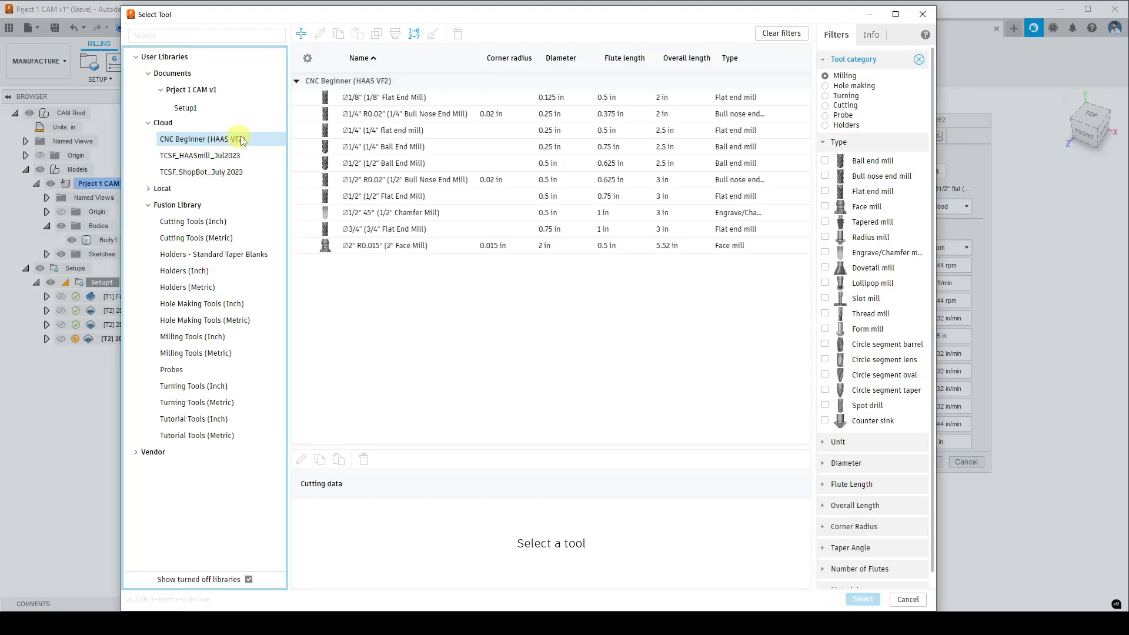
{"action": "left_click", "coordinate": [455, 130]}
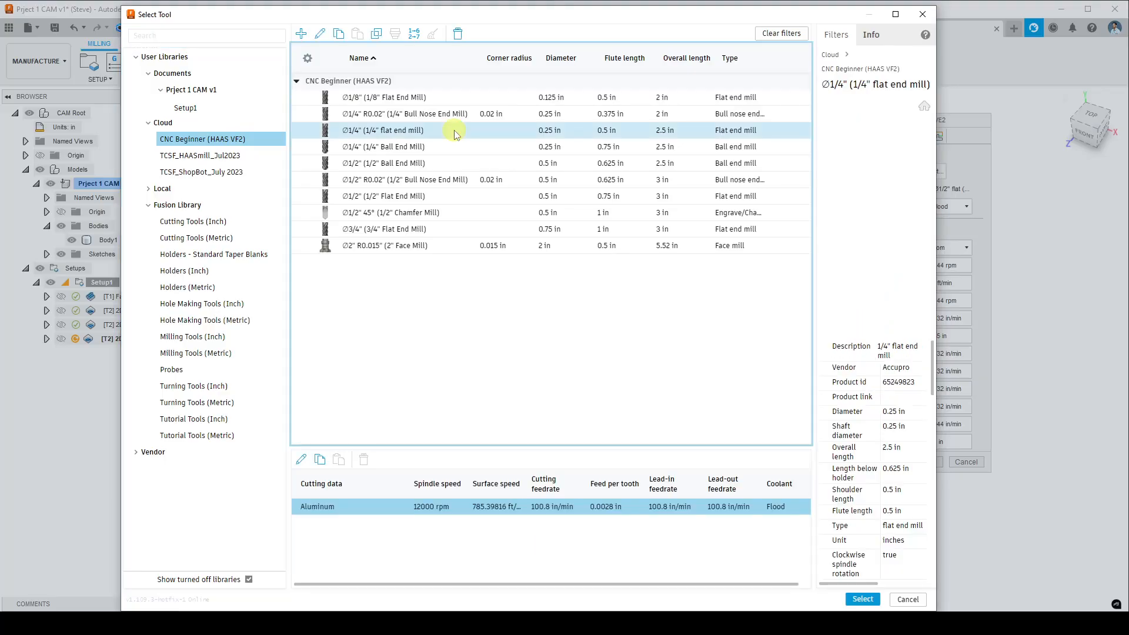
{"action": "left_click", "coordinate": [872, 604]}
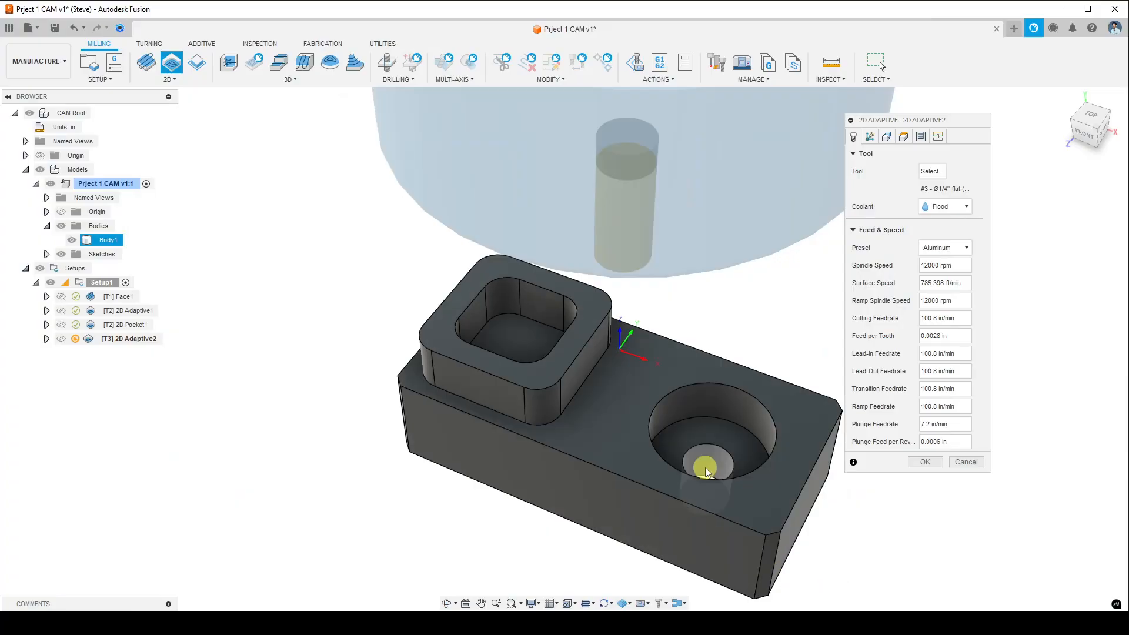
- Select the bottom edge chain of the square pocket in the boss as the adaptive operation's pocket geometry
{"action": "left_click", "coordinate": [887, 137]}
{"action": "scroll", "coordinate": [541, 331], "scroll_direction": "up", "scroll_amount": 3}
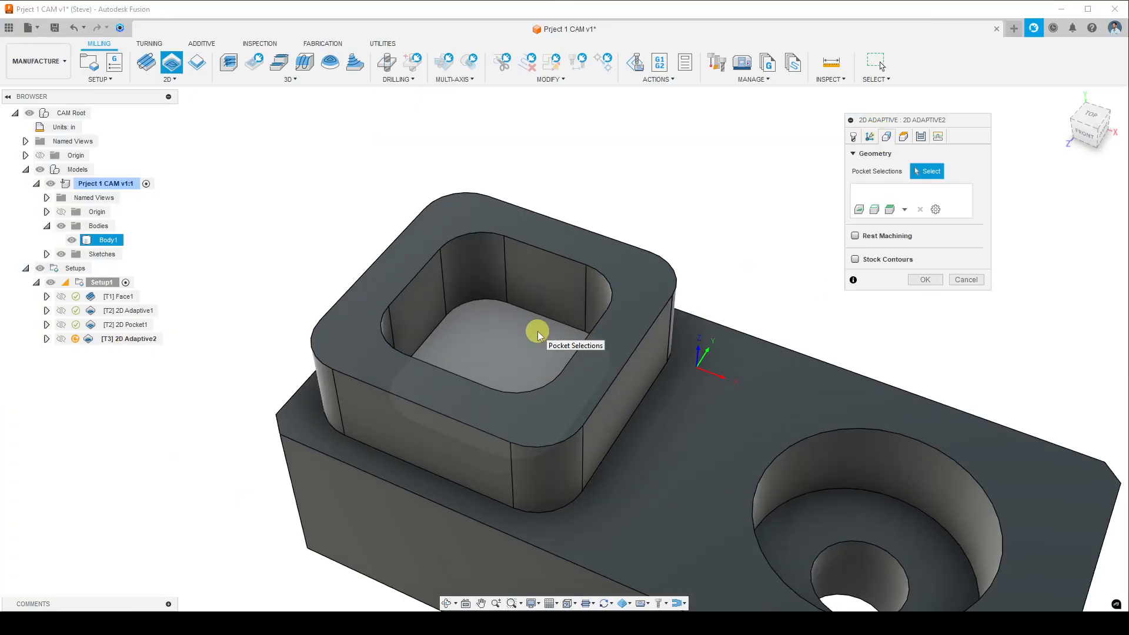
{"action": "scroll", "coordinate": [533, 323], "scroll_direction": "up", "scroll_amount": 3}
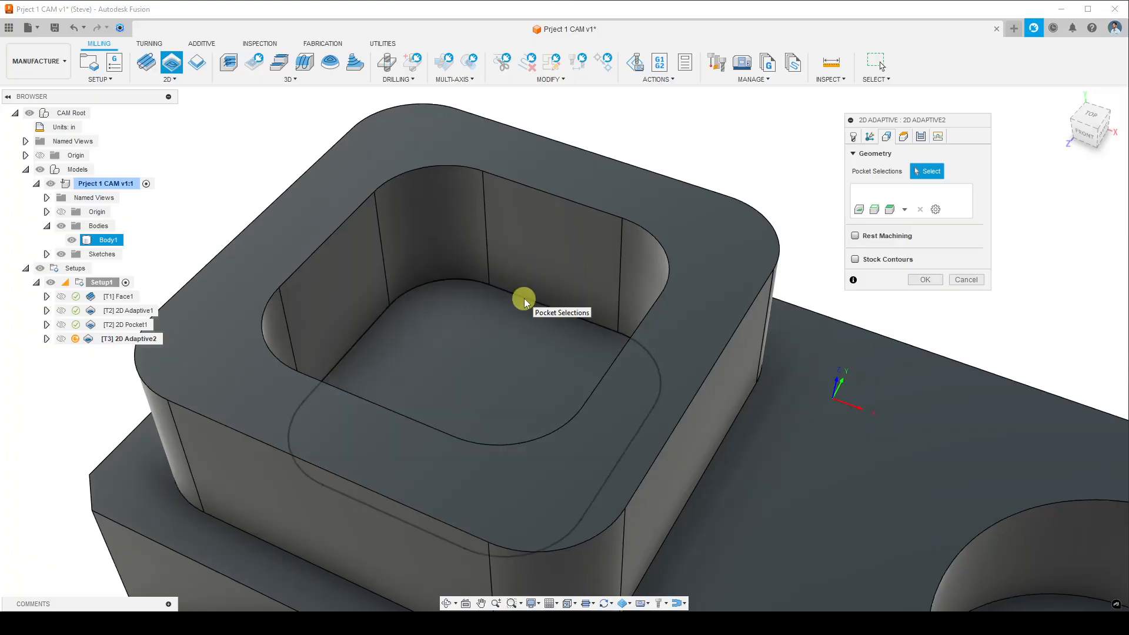
{"action": "left_click", "coordinate": [525, 302]}
{"action": "scroll", "coordinate": [491, 328], "scroll_direction": "down", "scroll_amount": 5}
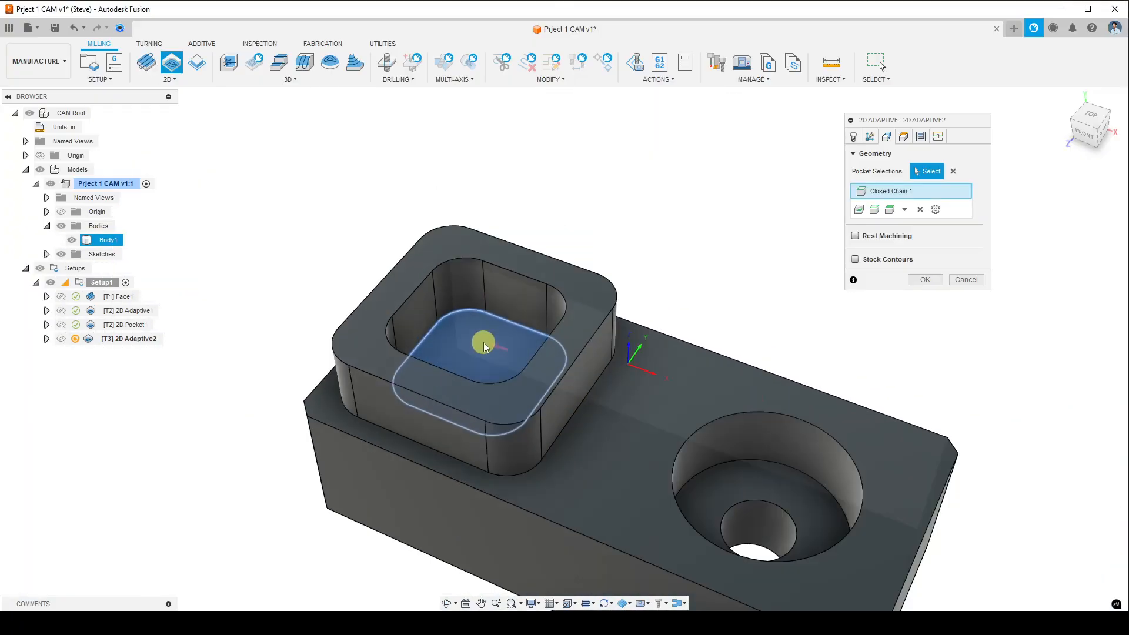
{"action": "scroll", "coordinate": [483, 344], "scroll_direction": "down", "scroll_amount": 2}
{"action": "scroll", "coordinate": [449, 383], "scroll_direction": "down", "scroll_amount": 2}
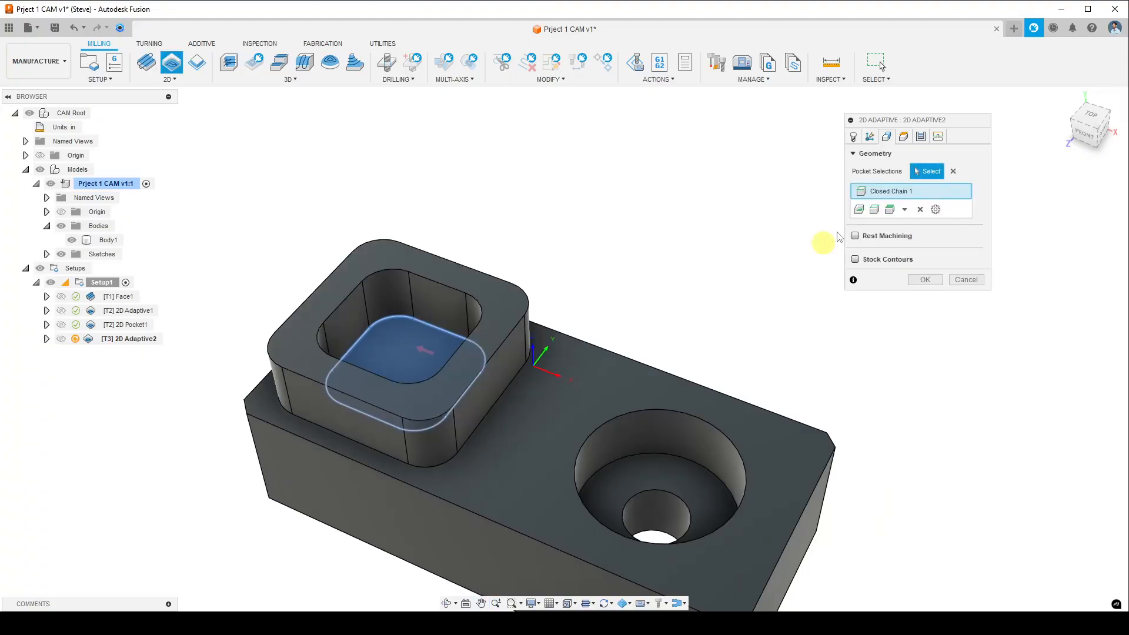
- Review the heights and passes, accept their default settings, and generate the square pocket's 2D Adaptive toolpath
{"action": "left_click", "coordinate": [904, 137]}
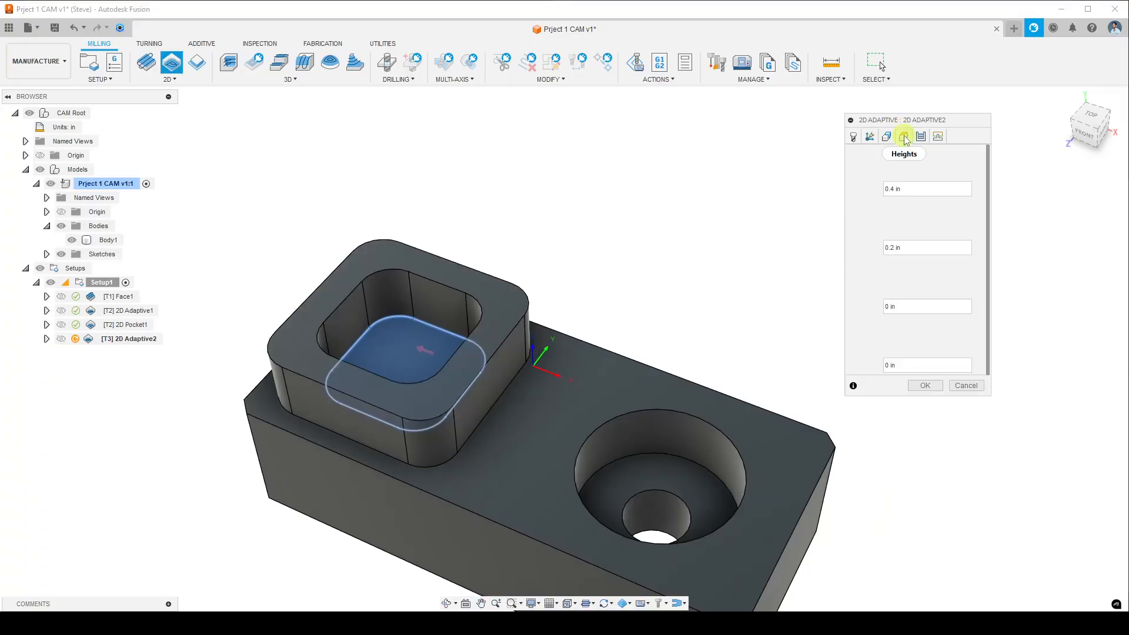
{"action": "left_click", "coordinate": [921, 137]}
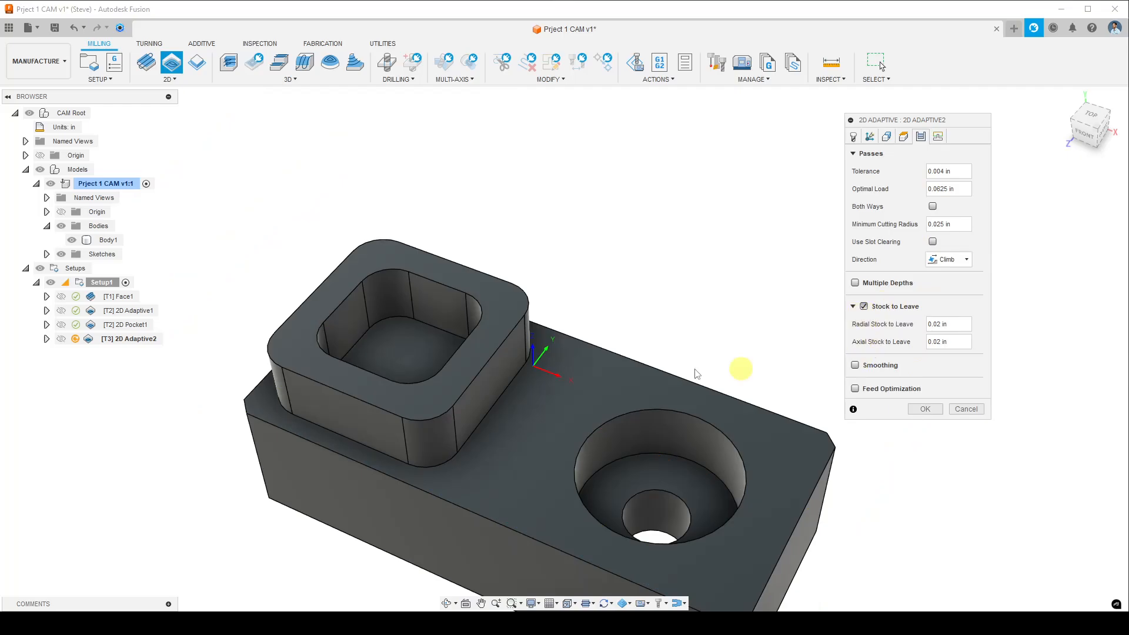
{"action": "scroll", "coordinate": [450, 348], "scroll_direction": "up", "scroll_amount": 3}
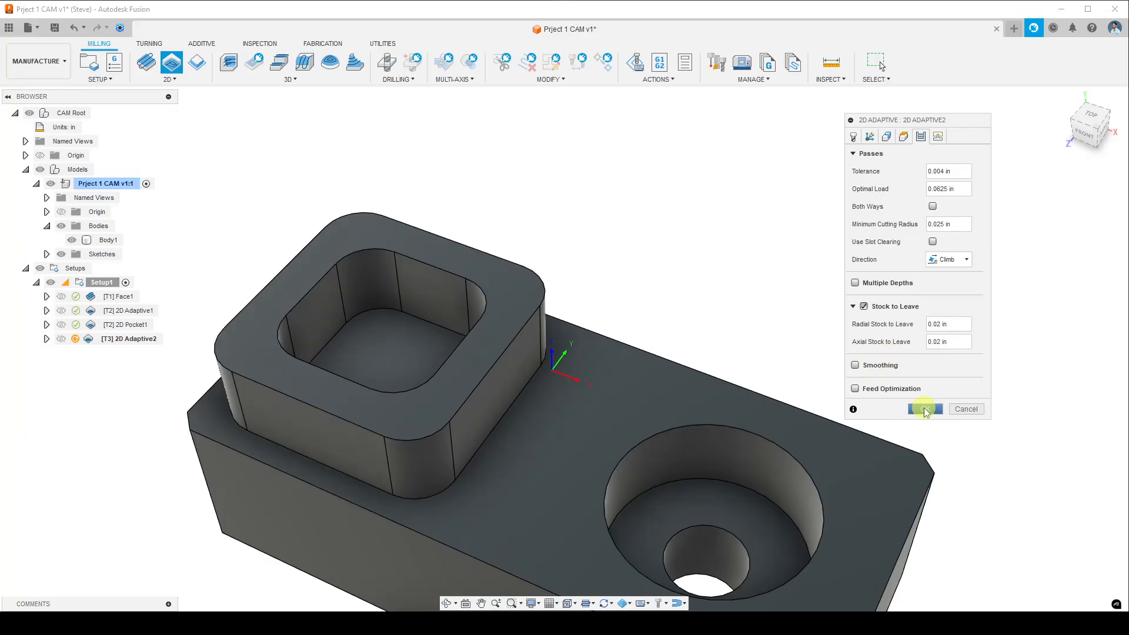
{"action": "left_click", "coordinate": [925, 409]}
{"action": "middle_click_drag", "start_coordinate": [505, 444], "coordinate": [610, 398]}
{"action": "scroll", "coordinate": [507, 365], "scroll_direction": "up", "scroll_amount": 3}
{"action": "scroll", "coordinate": [508, 367], "scroll_direction": "up", "scroll_amount": 2}
{"action": "scroll", "coordinate": [594, 412], "scroll_direction": "down", "scroll_amount": 3}
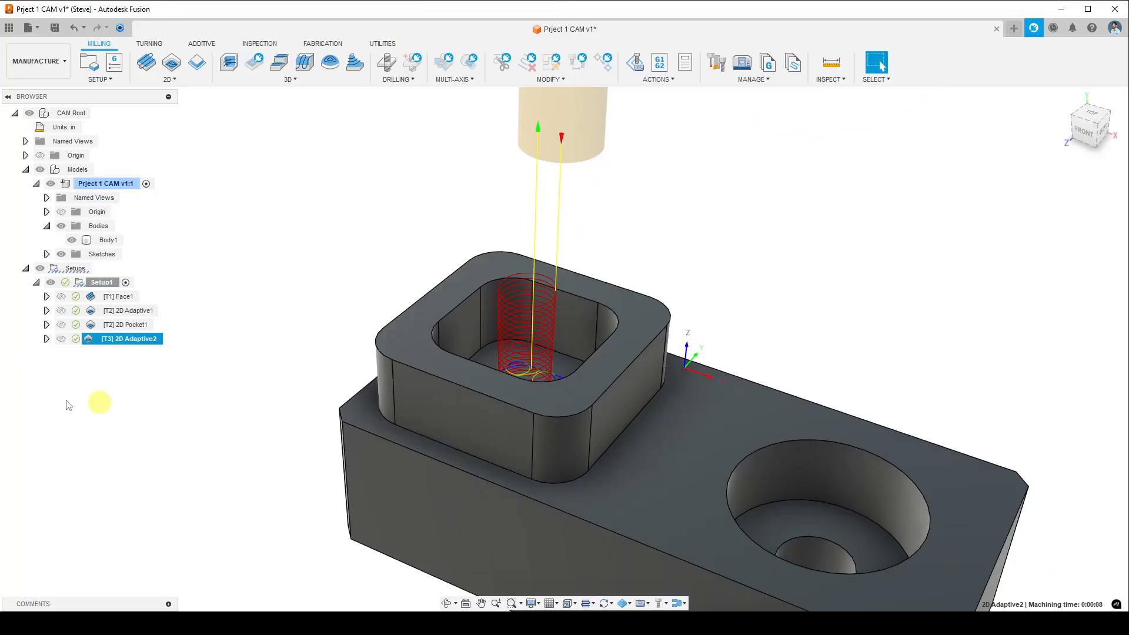
- Simulate all of Setup1's operations and play them with a slightly adjusted playback speed
{"action": "right_click", "coordinate": [106, 286]}
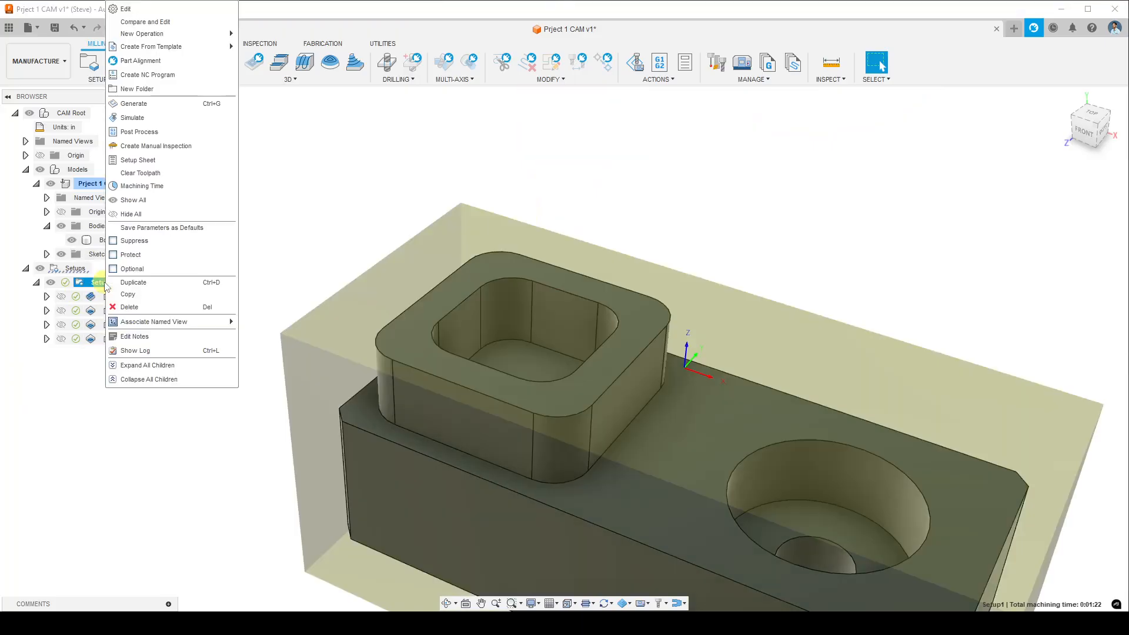
{"action": "left_click", "coordinate": [173, 126]}
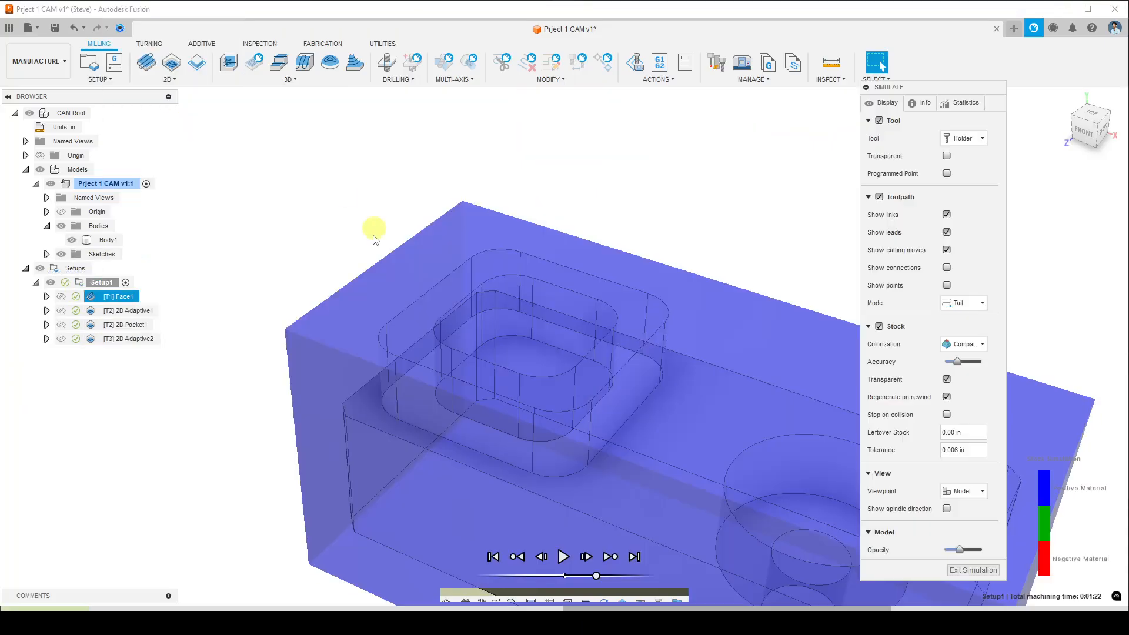
{"action": "scroll", "coordinate": [406, 370], "scroll_direction": "up", "scroll_amount": 3}
{"action": "scroll", "coordinate": [424, 388], "scroll_direction": "down", "scroll_amount": 5}
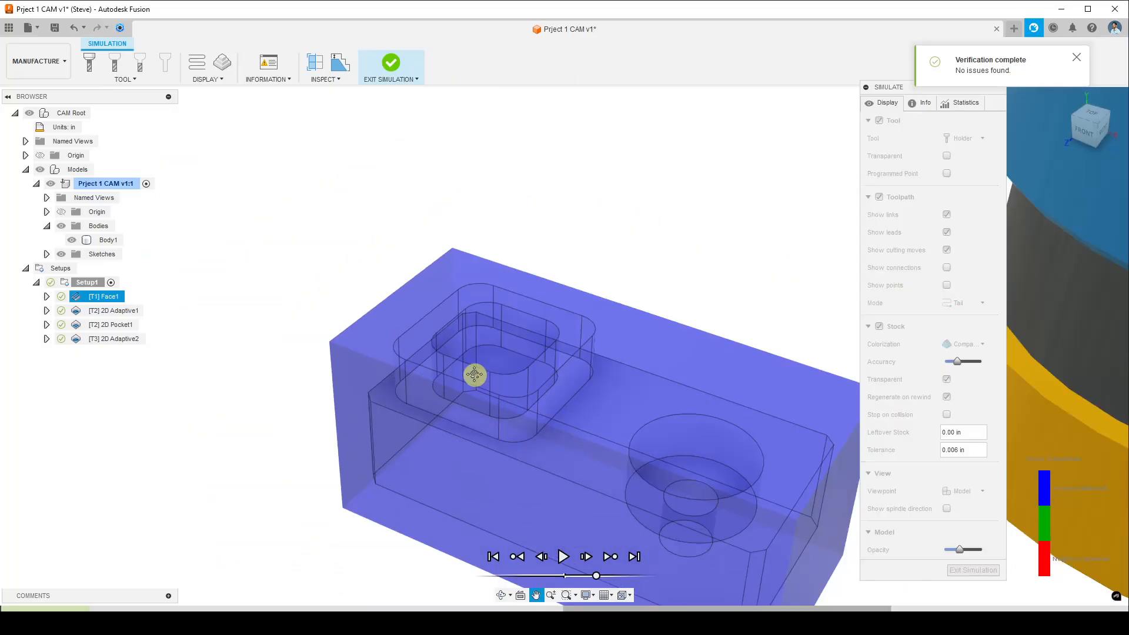
{"action": "scroll", "coordinate": [471, 374], "scroll_direction": "down", "scroll_amount": 3}
{"action": "left_click", "coordinate": [562, 557]}
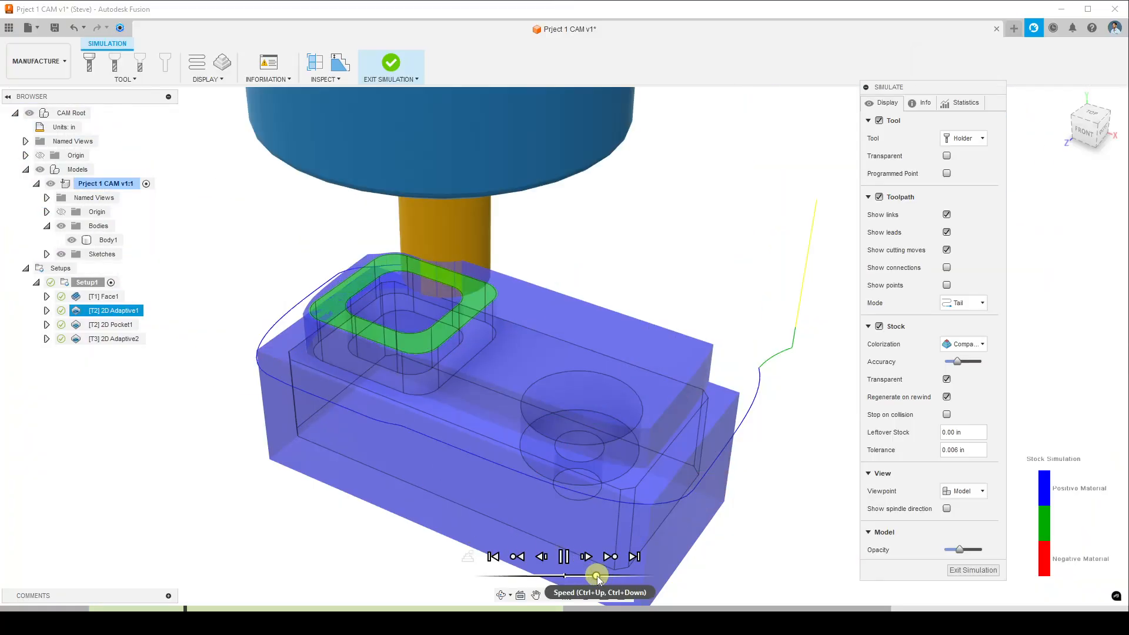
{"action": "left_click_drag", "start_coordinate": [598, 576], "coordinate": [595, 576]}
- Examine the simulated stock left on the square pocket's walls and floor, and exit the simulation
{"action": "scroll", "coordinate": [358, 344], "scroll_direction": "up", "scroll_amount": 10}
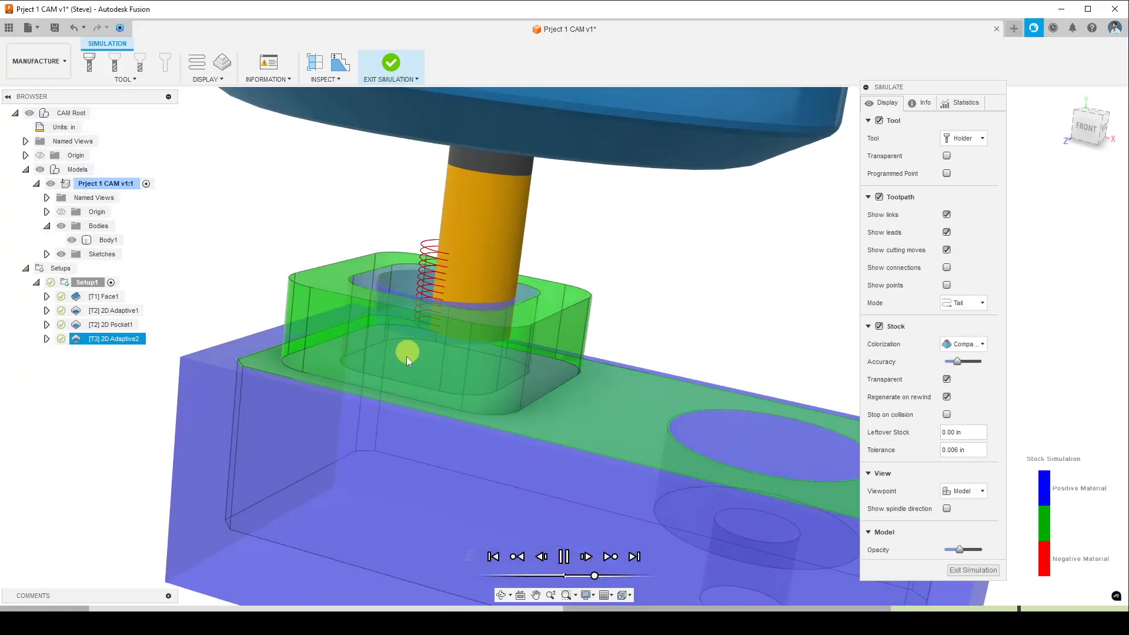
{"action": "middle_click_drag", "start_coordinate": [407, 357], "coordinate": [404, 370], "text": "shift"}
{"action": "middle_click_drag", "start_coordinate": [485, 323], "coordinate": [467, 337], "text": "shift"}
{"action": "scroll", "coordinate": [462, 330], "scroll_direction": "up", "scroll_amount": 3}
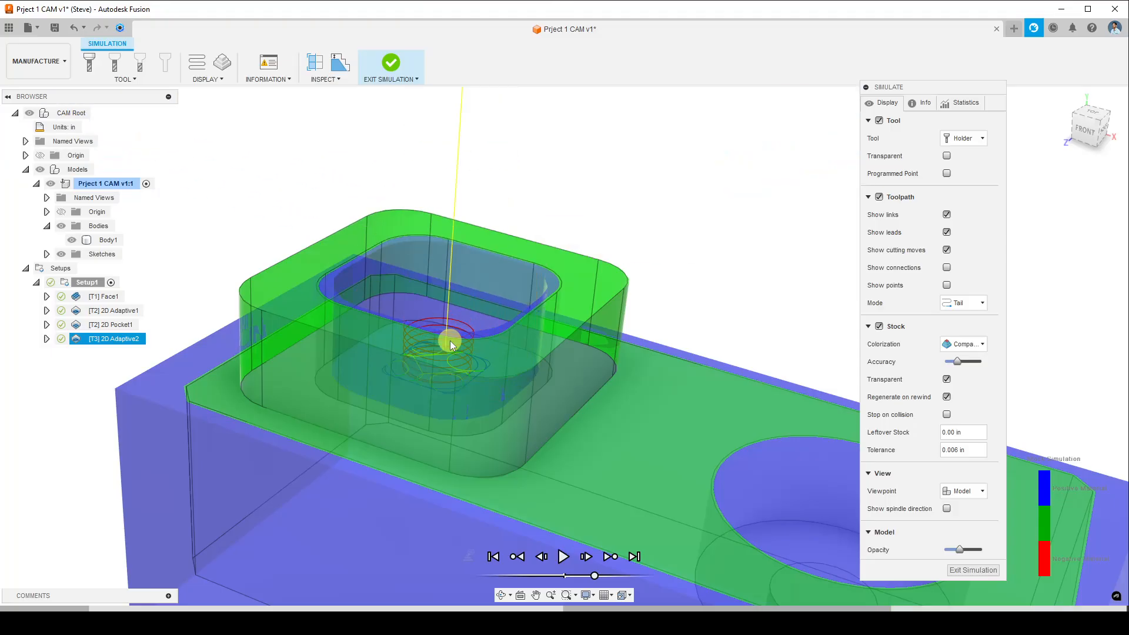
{"action": "middle_click_drag", "start_coordinate": [450, 340], "coordinate": [463, 384], "text": "shift"}
{"action": "scroll", "coordinate": [443, 338], "scroll_direction": "down", "scroll_amount": 5}
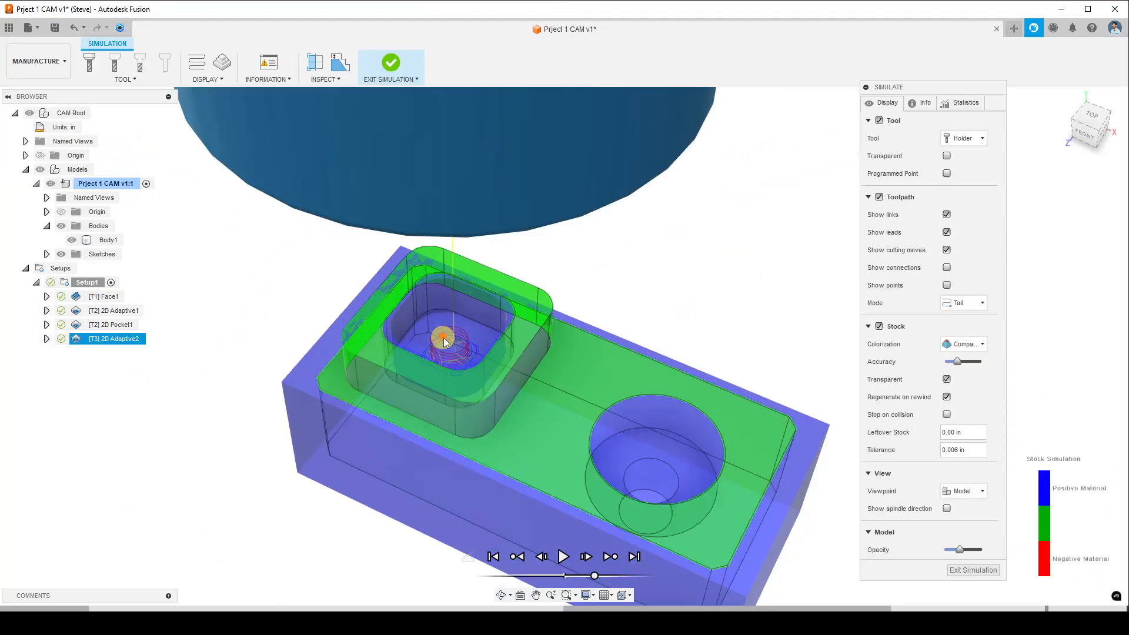
{"action": "scroll", "coordinate": [443, 337], "scroll_direction": "up", "scroll_amount": 8}
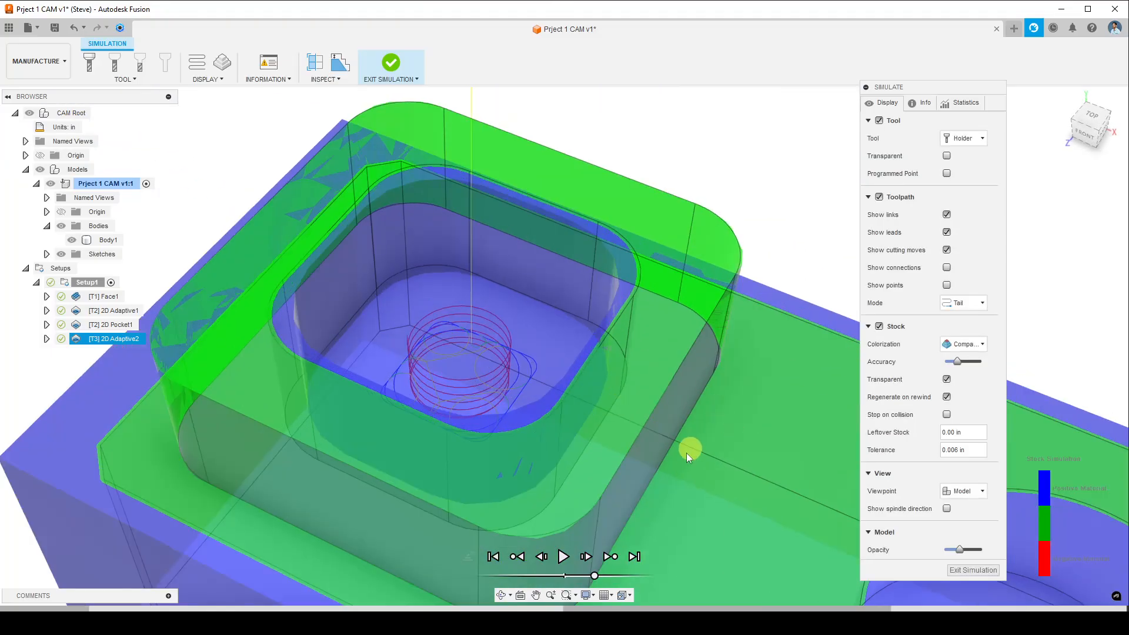
{"action": "middle_click_drag", "start_coordinate": [686, 453], "coordinate": [648, 437], "text": "shift"}
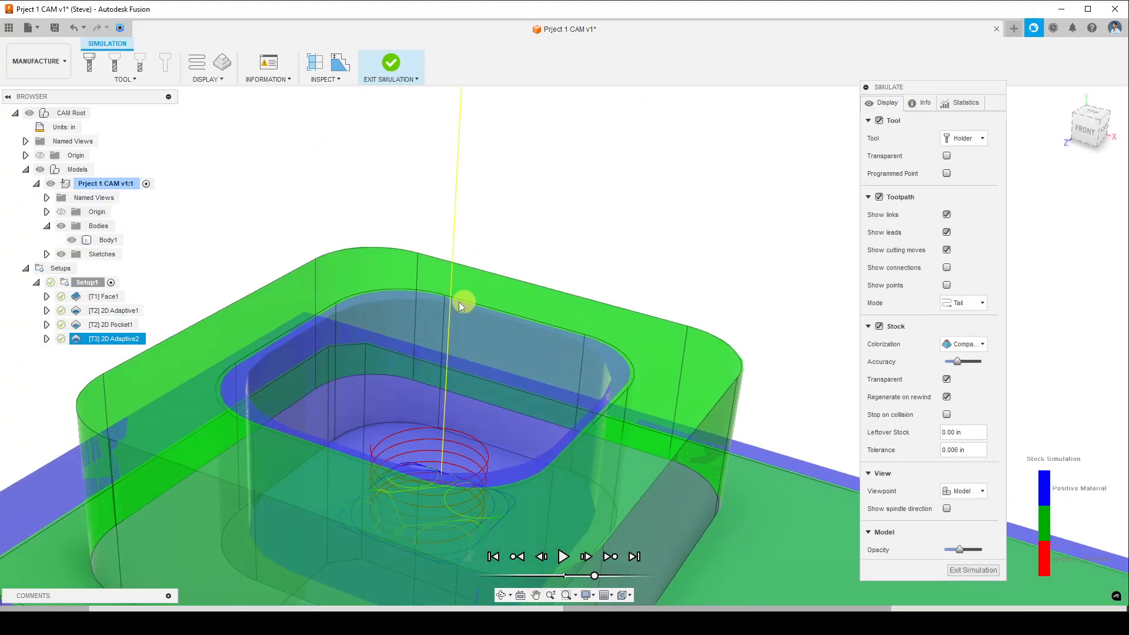
{"action": "scroll", "coordinate": [449, 418], "scroll_direction": "up", "scroll_amount": 2}
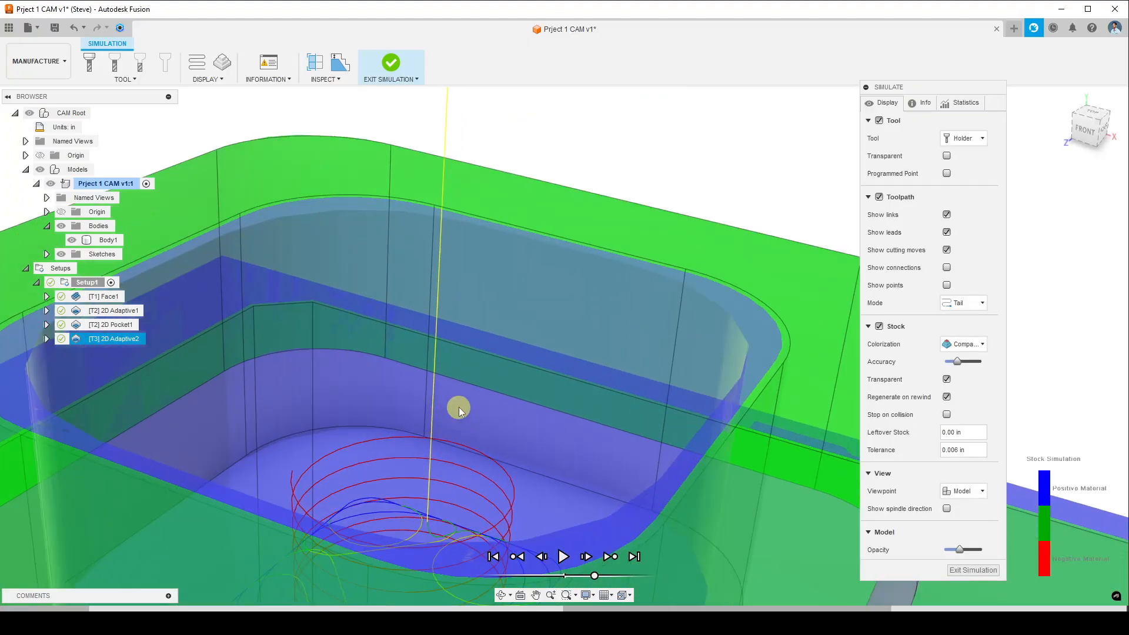
{"action": "scroll", "coordinate": [455, 409], "scroll_direction": "down", "scroll_amount": 4}
{"action": "mouse_move", "coordinate": [485, 435]}
{"action": "middle_mouse_down", "text": "shift"}
{"action": "mouse_move", "coordinate": [486, 446]}
{"action": "mouse_move", "coordinate": [489, 436]}
{"action": "middle_mouse_up", "text": "shift"}
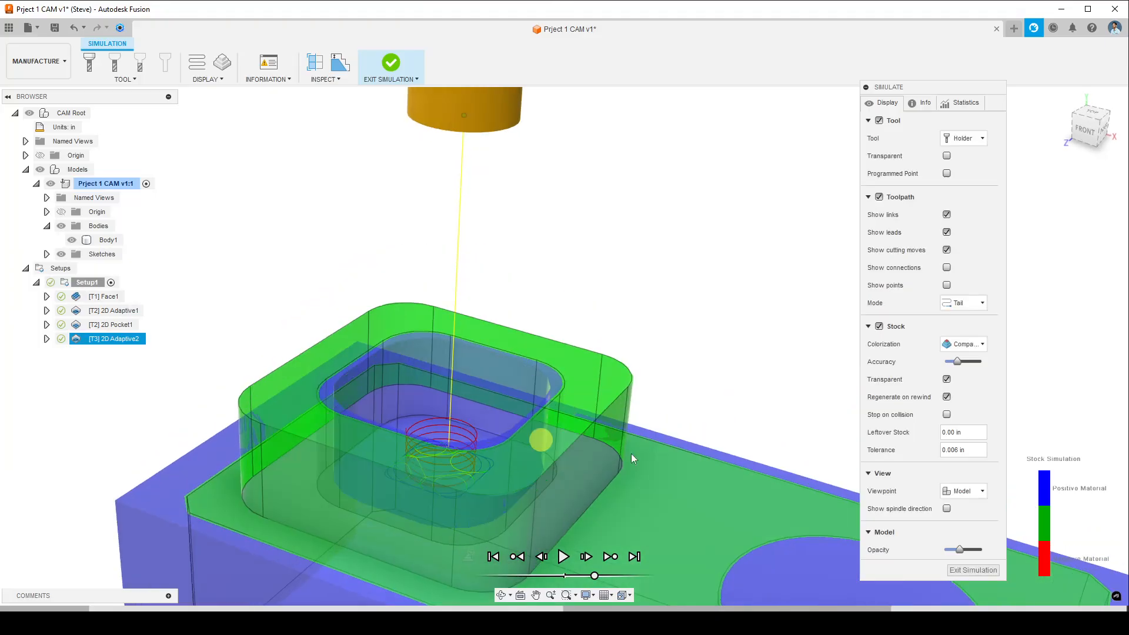
{"action": "left_click", "coordinate": [973, 571]}
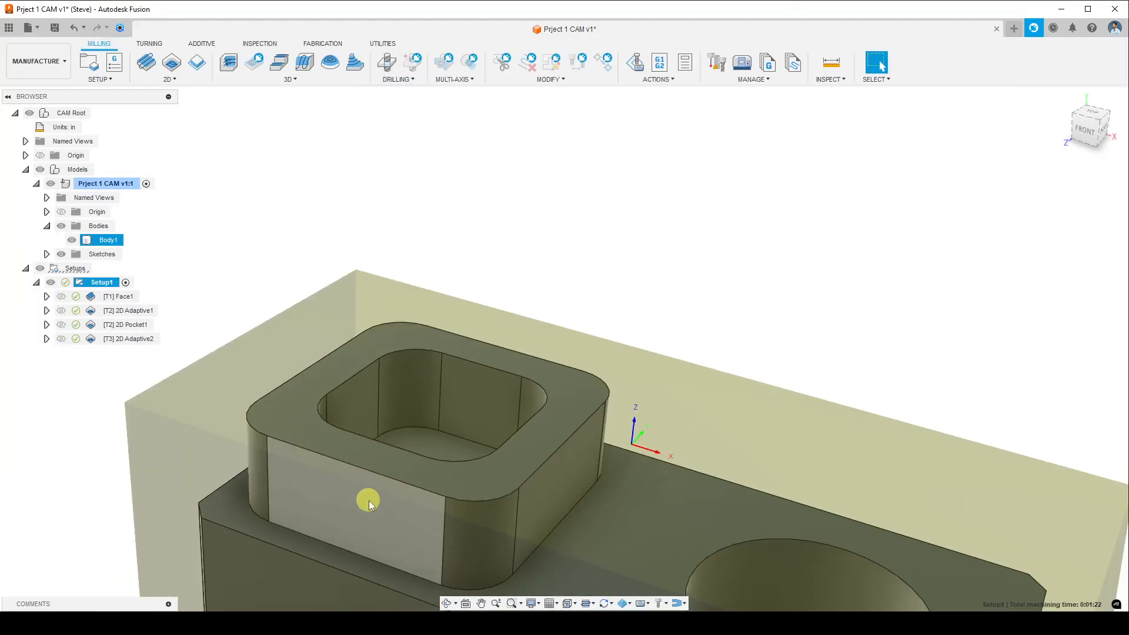
{"action": "scroll", "coordinate": [382, 496], "scroll_direction": "down", "scroll_amount": 2}
{"action": "scroll", "coordinate": [463, 366], "scroll_direction": "up", "scroll_amount": 4}
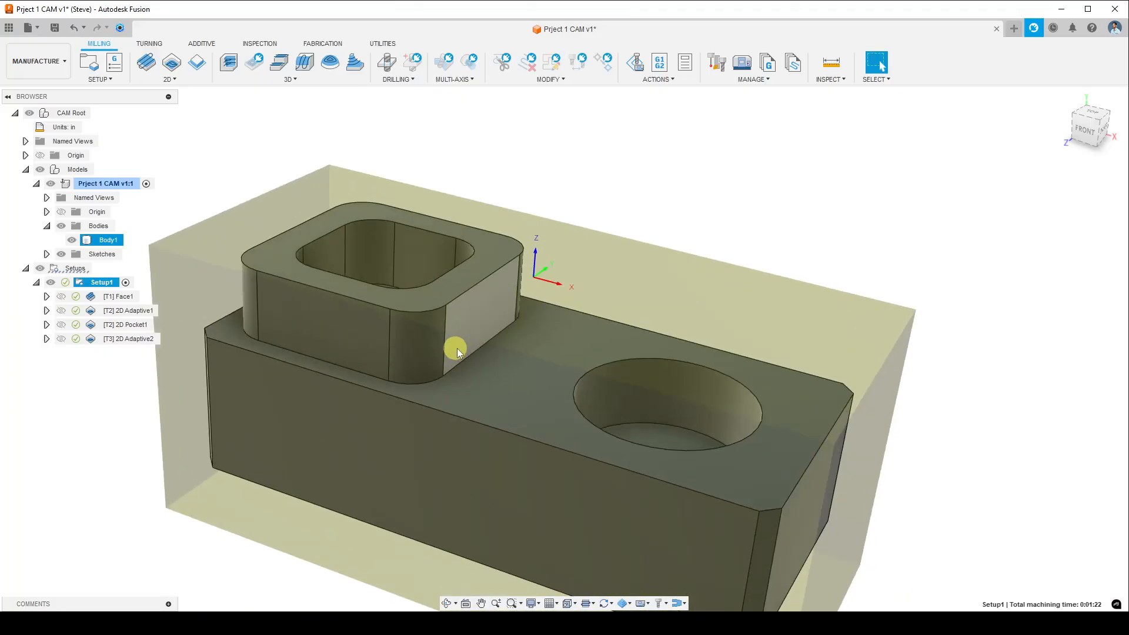
{"action": "middle_click_drag", "start_coordinate": [474, 345], "coordinate": [398, 491], "text": "shift"}
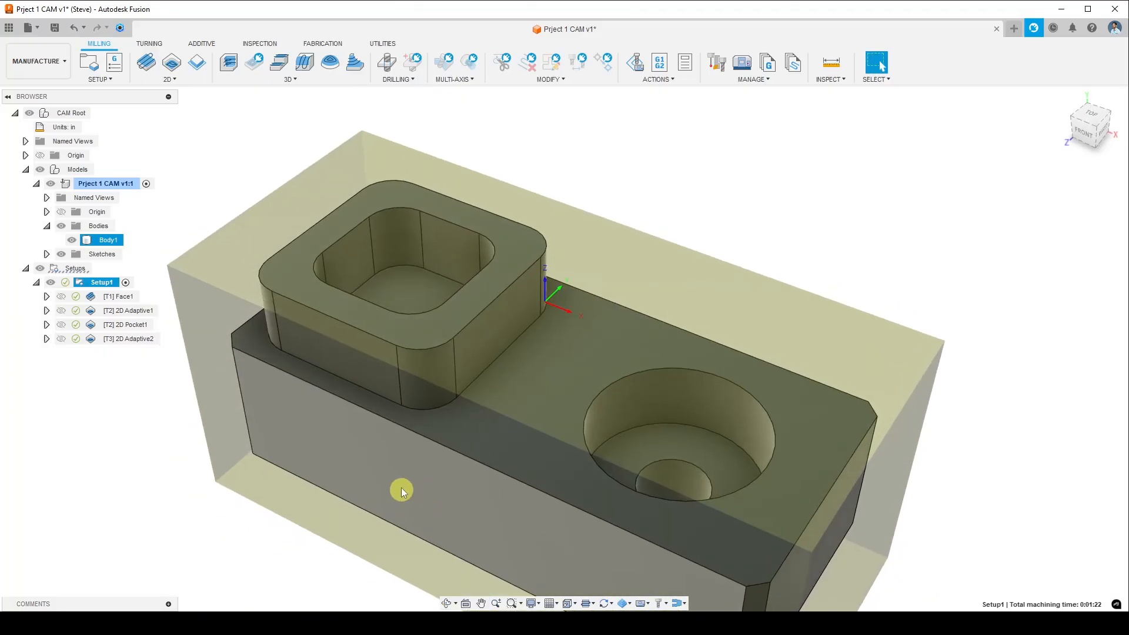
{"action": "left_click", "coordinate": [411, 320]}
{"action": "left_click", "coordinate": [422, 297]}
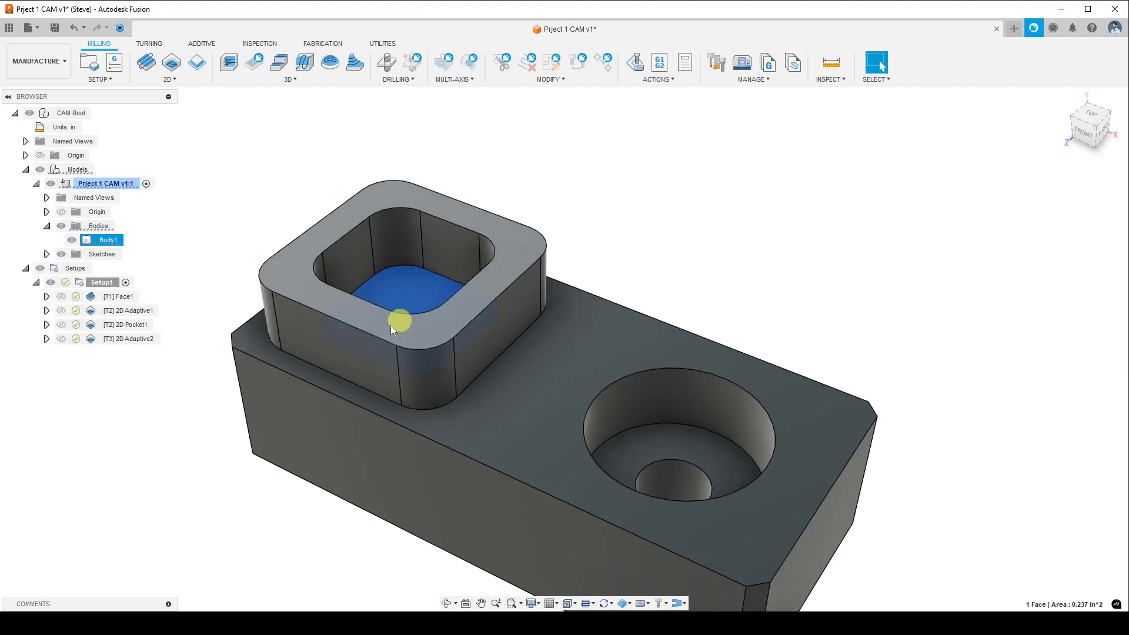
{"action": "left_click", "coordinate": [143, 428]}
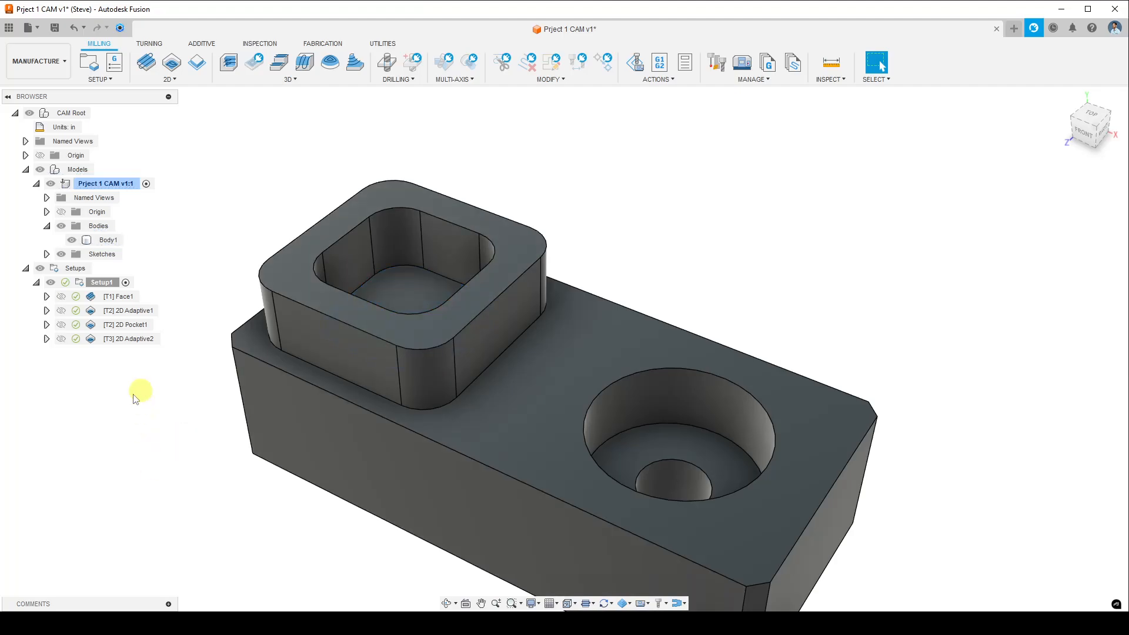
- Create a derived 2D Pocket operation from the square pocket's 2D Adaptive, keeping its 1/4" flat end mill
{"action": "left_click", "coordinate": [136, 341]}
{"action": "right_click", "coordinate": [136, 342]}
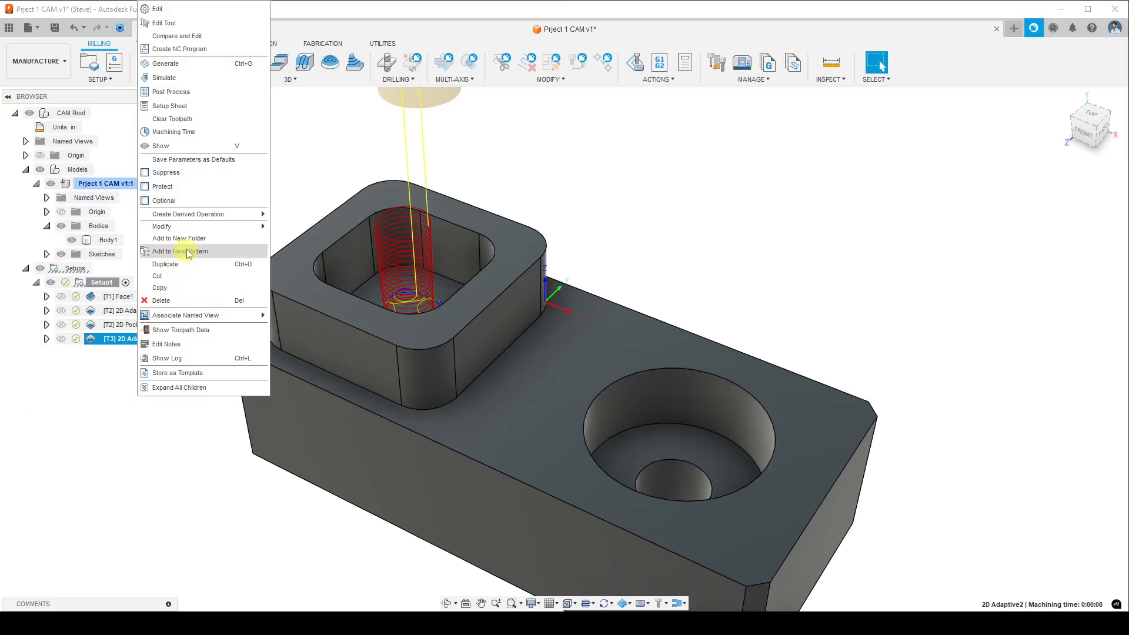
{"action": "mouse_move", "coordinate": [211, 215]}
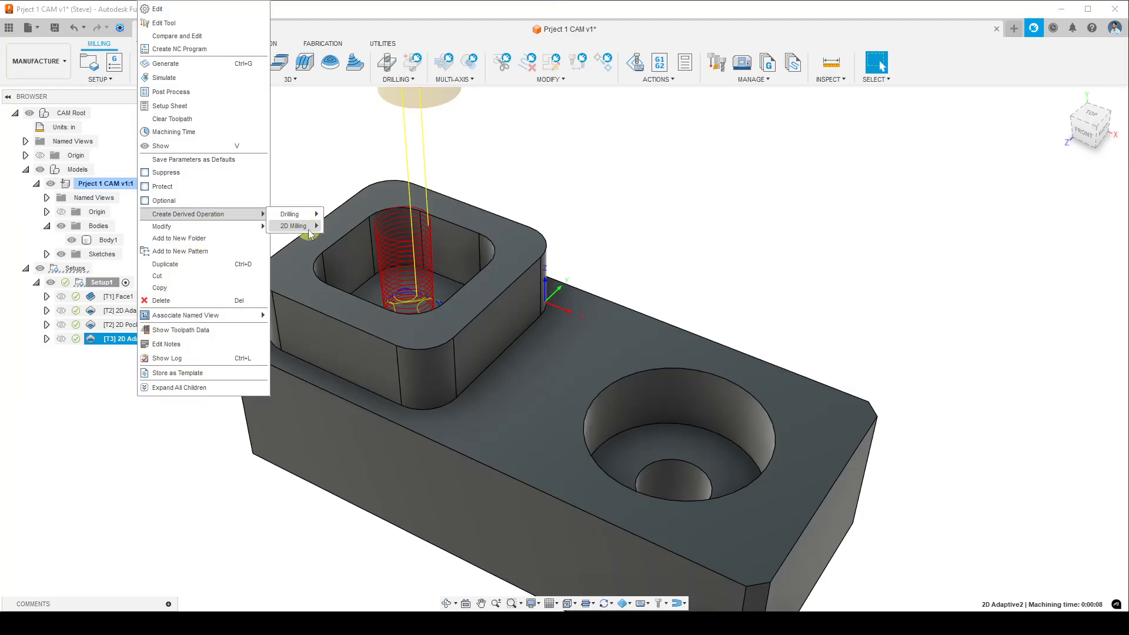
{"action": "mouse_move", "coordinate": [311, 230]}
{"action": "left_click", "coordinate": [367, 254]}
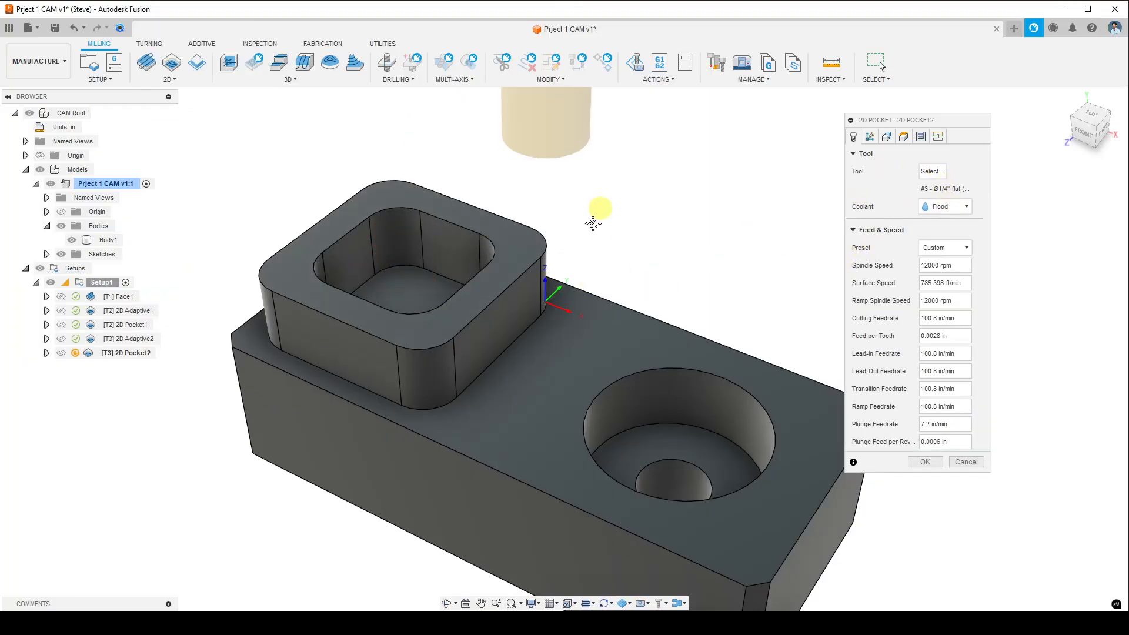
{"action": "middle_click_drag", "start_coordinate": [593, 224], "coordinate": [548, 318]}
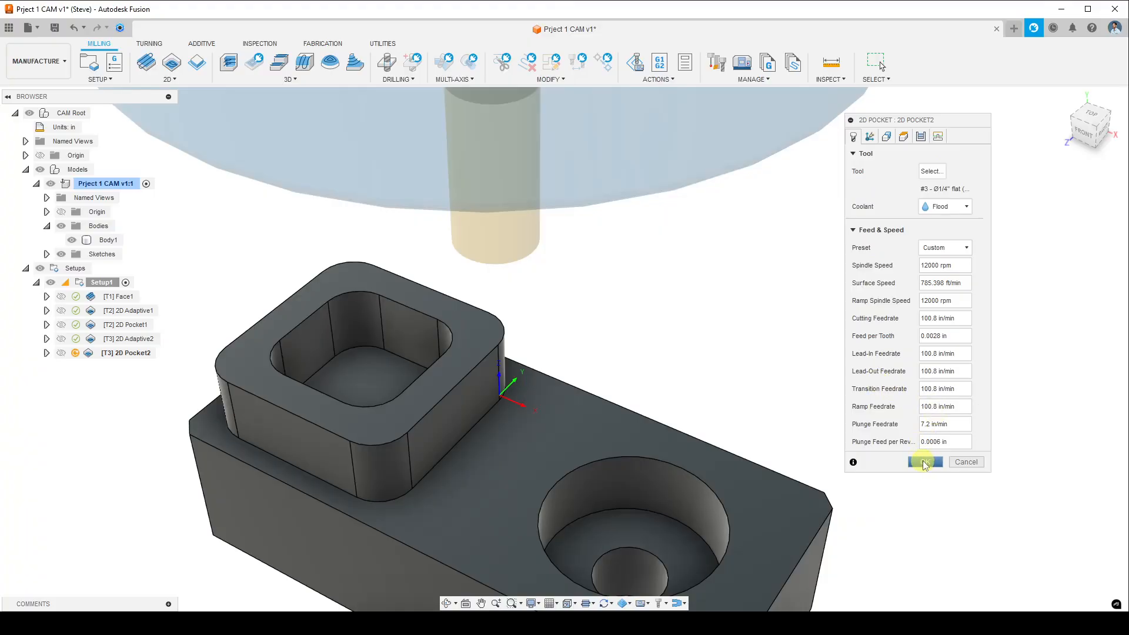
- Turn off Stock to Leave for the derived 2D Pocket and generate its toolpath in the square pocket
{"action": "left_click", "coordinate": [921, 136]}
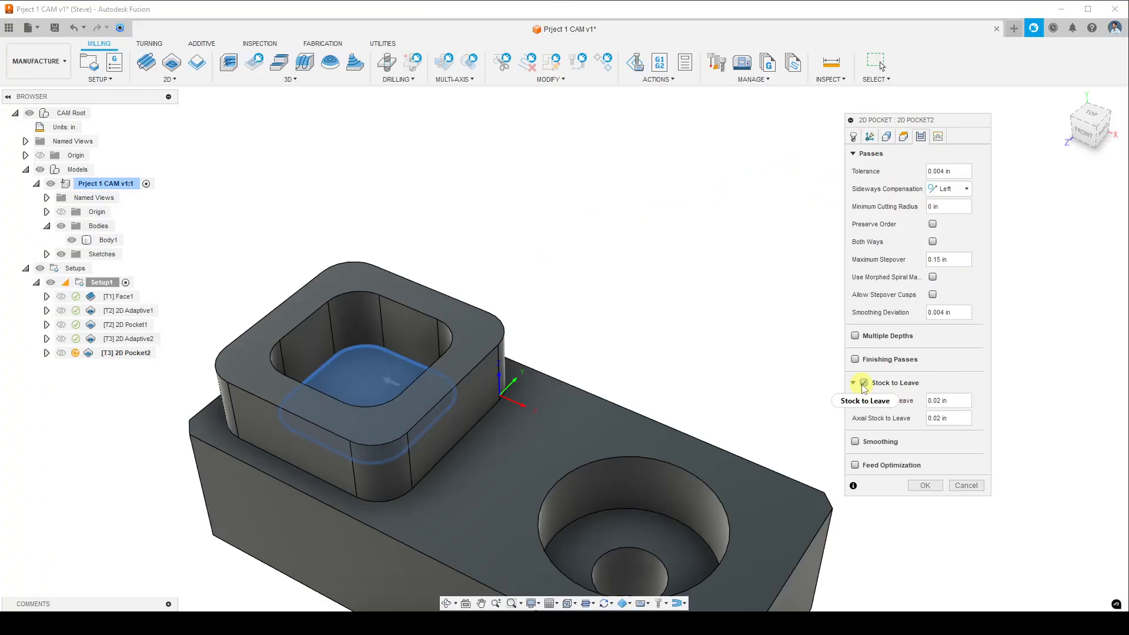
{"action": "left_click", "coordinate": [864, 383]}
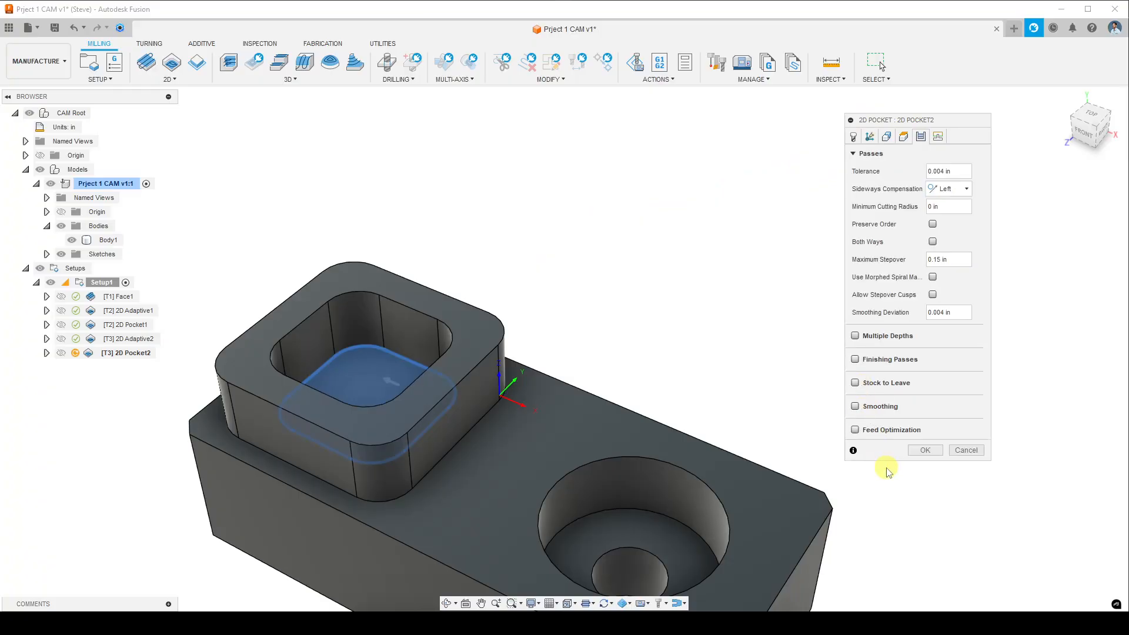
{"action": "left_click", "coordinate": [925, 451]}
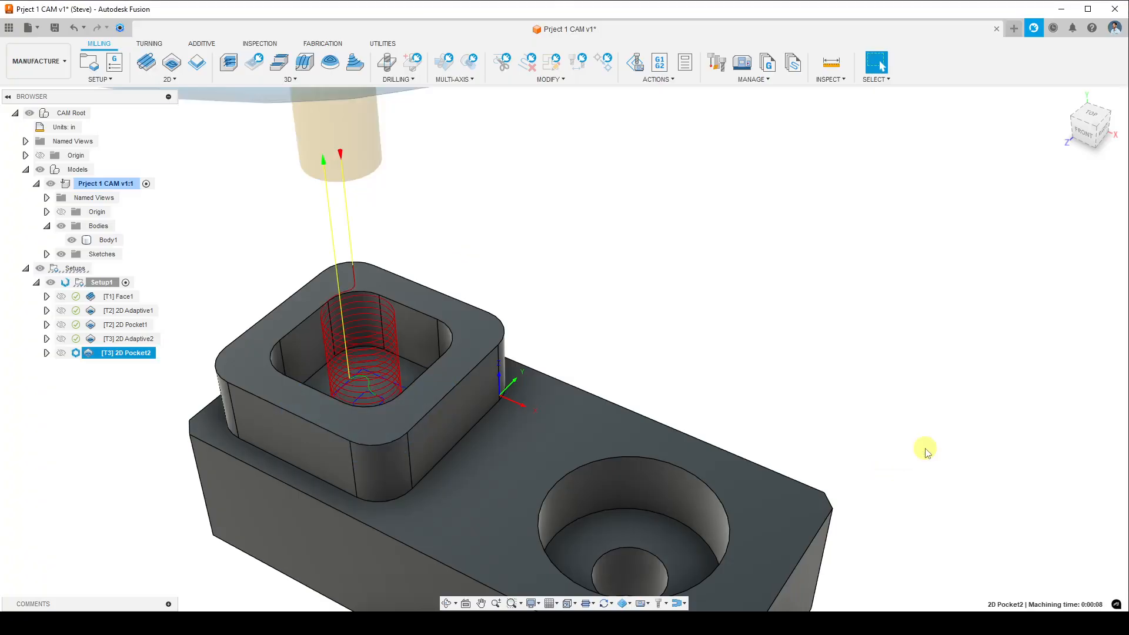
{"action": "middle_click_drag", "start_coordinate": [485, 465], "coordinate": [442, 412], "text": "shift"}
{"action": "scroll", "coordinate": [442, 410], "scroll_direction": "up", "scroll_amount": 3}
{"action": "scroll", "coordinate": [499, 431], "scroll_direction": "down", "scroll_amount": 2}
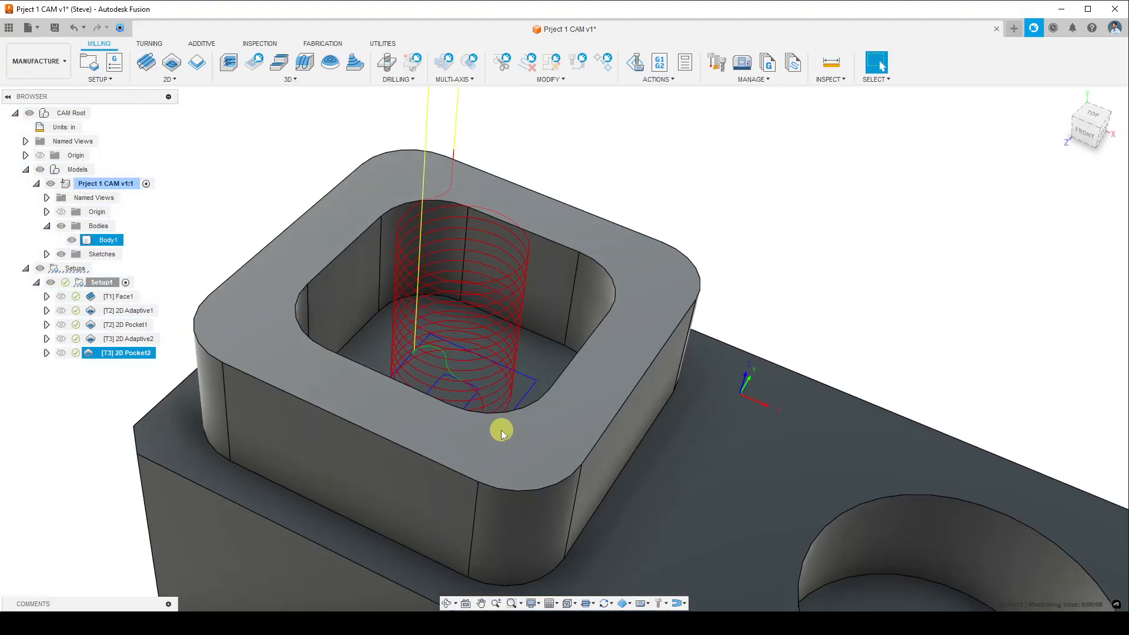
- Simulate Setup1, playing from the square pocket's 2D Adaptive through its 2D Pocket, and inspect the resulting walls and floor
{"action": "right_click", "coordinate": [107, 284]}
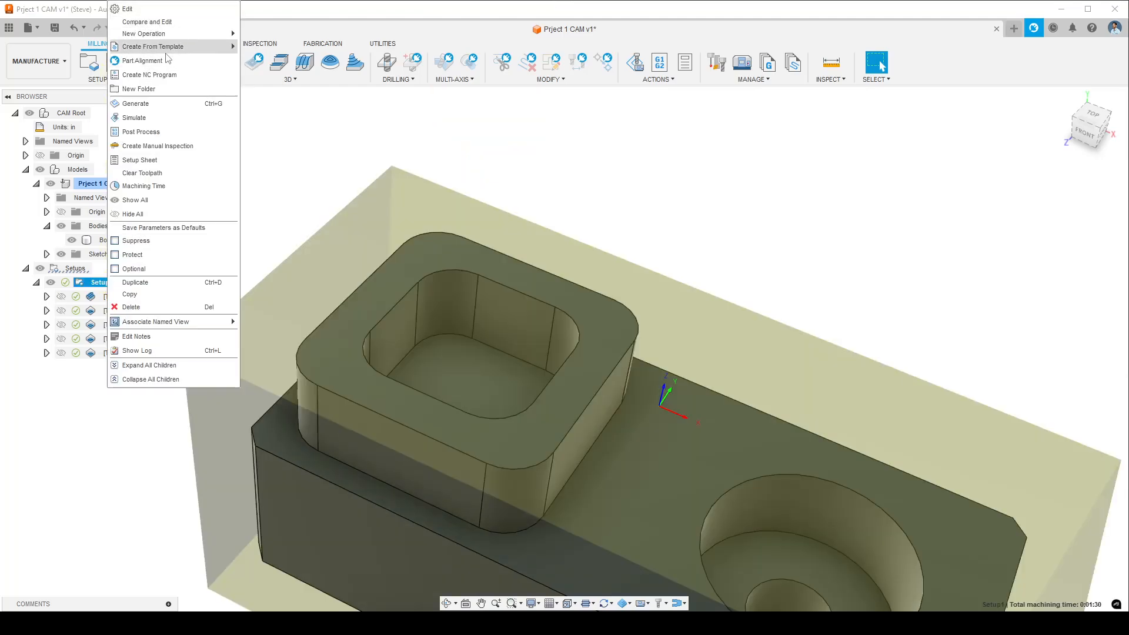
{"action": "left_click", "coordinate": [174, 120]}
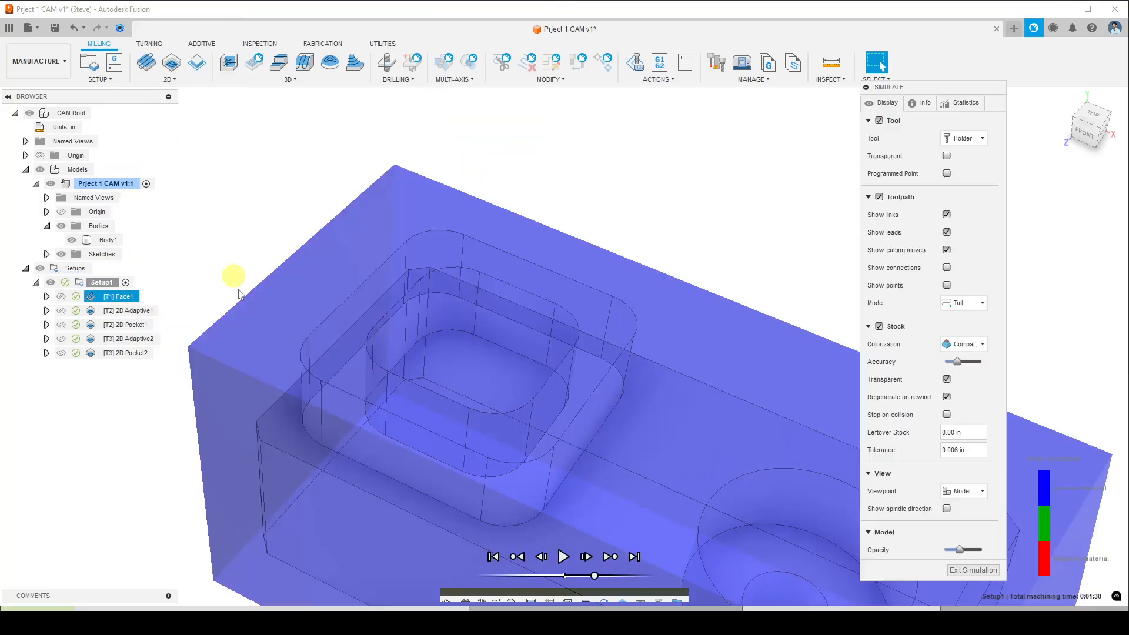
{"action": "middle_click_drag", "start_coordinate": [552, 493], "coordinate": [451, 468]}
{"action": "scroll", "coordinate": [452, 467], "scroll_direction": "down", "scroll_amount": 5}
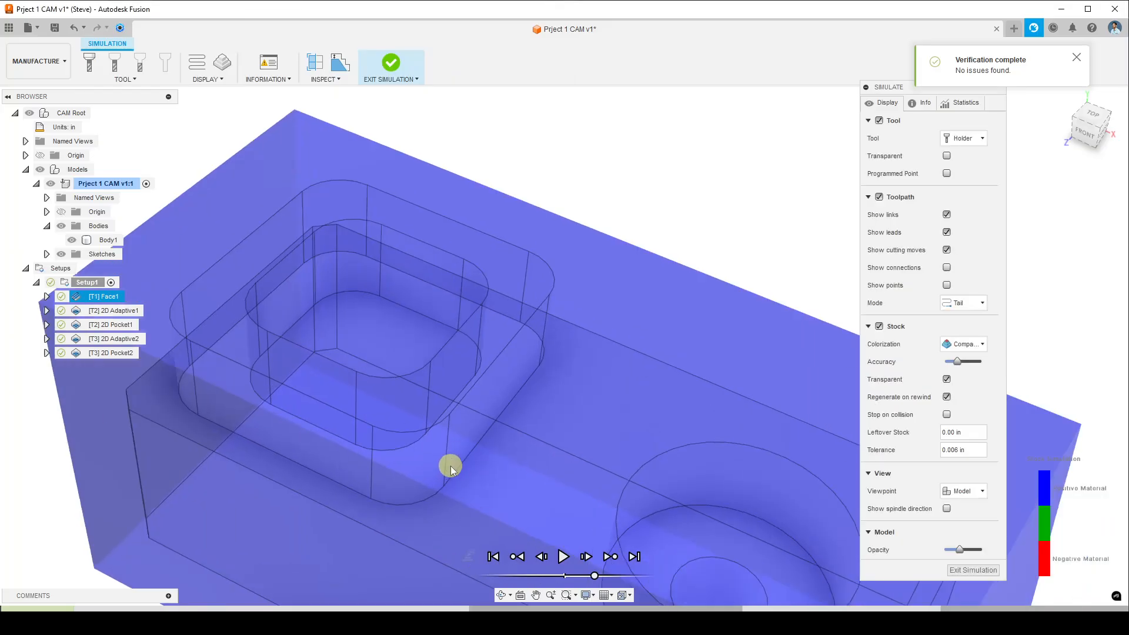
{"action": "left_click", "coordinate": [117, 340]}
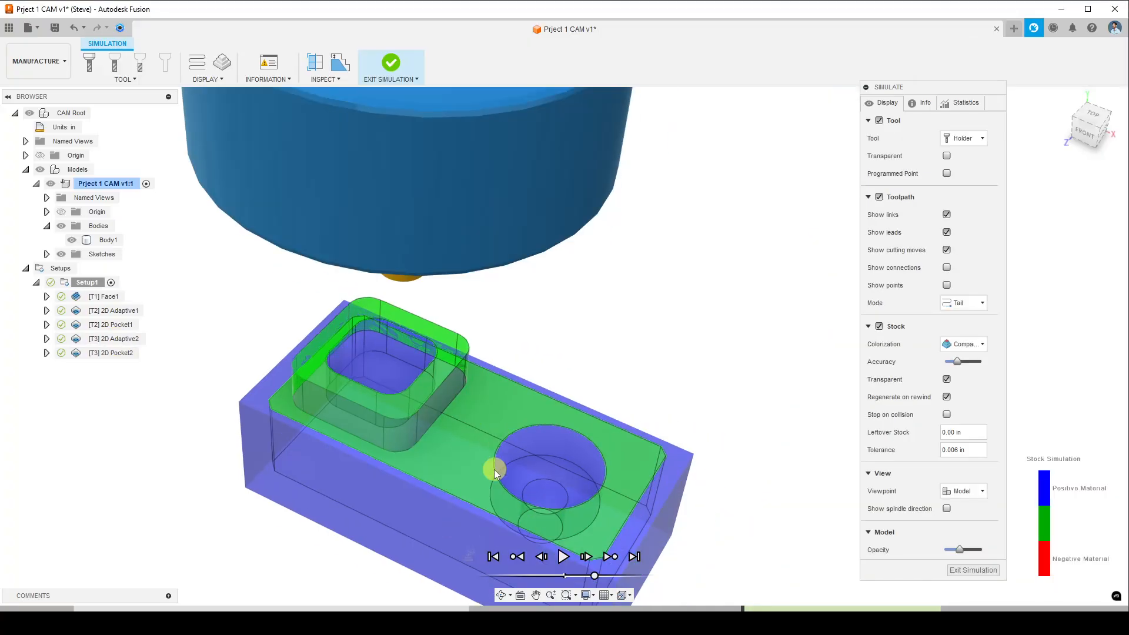
{"action": "middle_click_drag", "start_coordinate": [494, 470], "coordinate": [540, 534], "text": "shift"}
{"action": "left_click", "coordinate": [563, 557]}
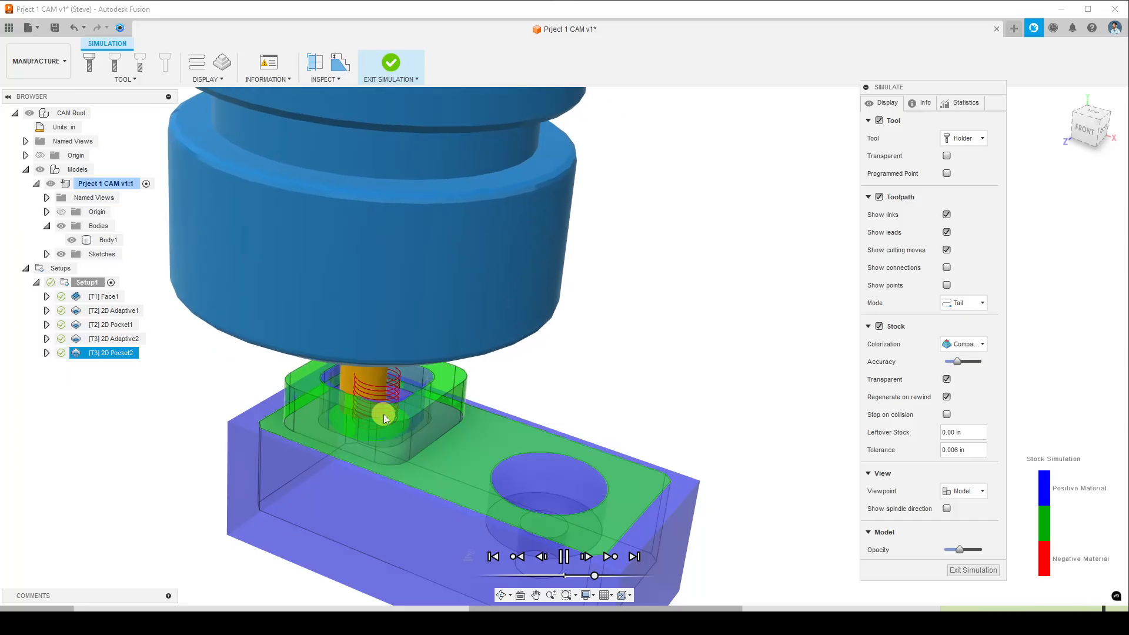
{"action": "scroll", "coordinate": [383, 414], "scroll_direction": "up", "scroll_amount": 10}
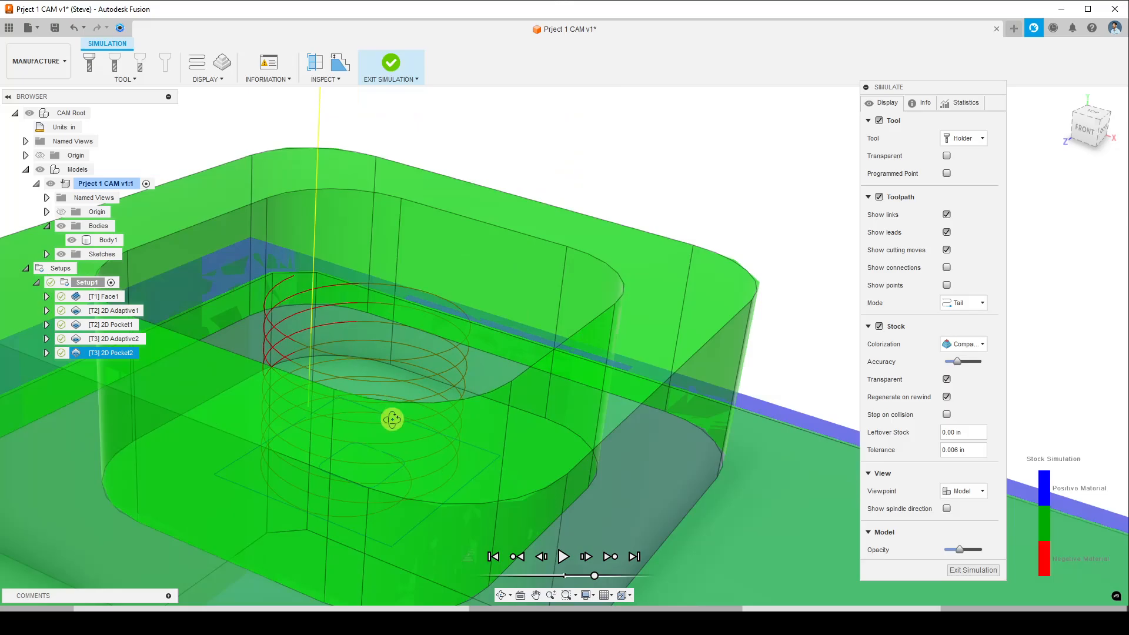
{"action": "middle_click_drag", "start_coordinate": [382, 404], "coordinate": [384, 419], "text": "shift"}
{"action": "scroll", "coordinate": [352, 456], "scroll_direction": "down", "scroll_amount": 10}
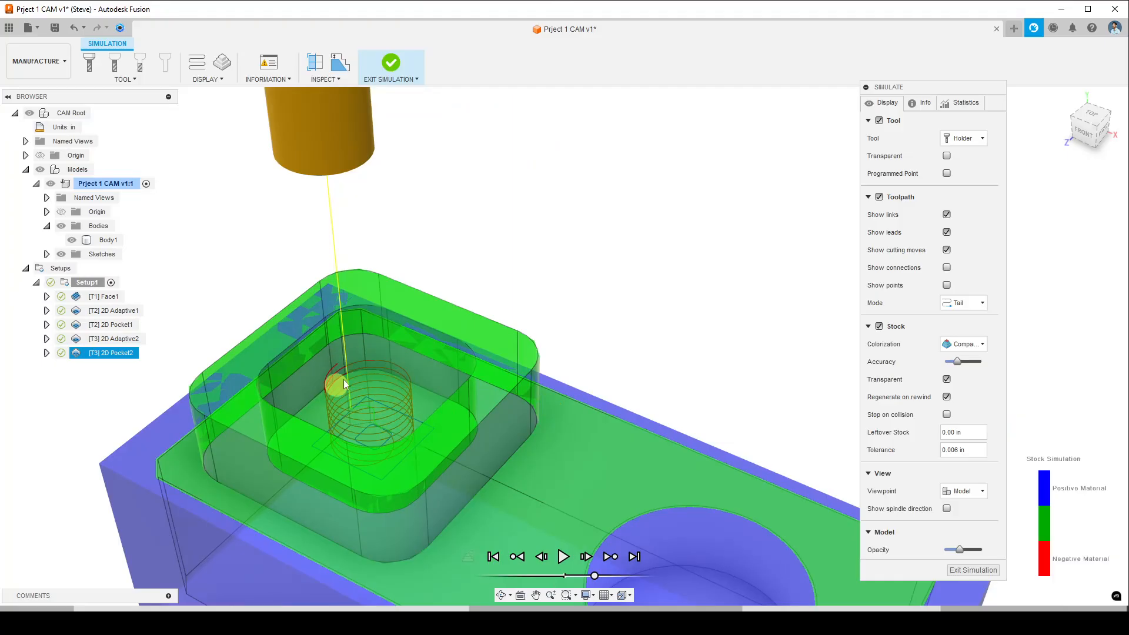
- Return the simulation to the square pocket's 2D Adaptive, show toolpaths in Operation mode, and examine its helical entry
{"action": "left_click", "coordinate": [135, 340]}
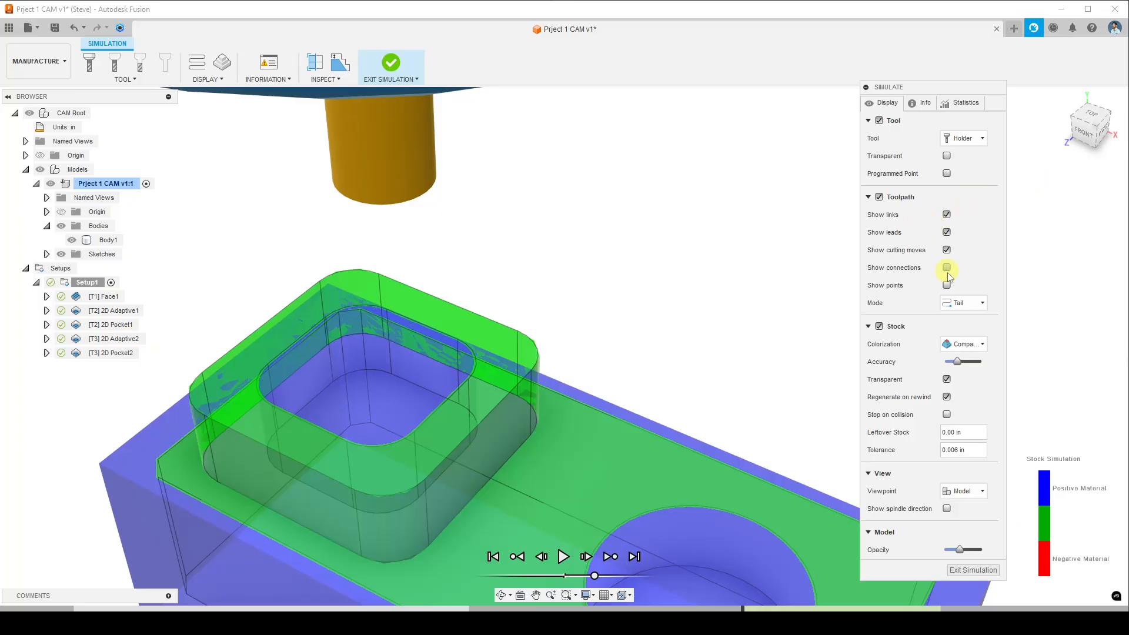
{"action": "left_click", "coordinate": [954, 305]}
{"action": "left_click", "coordinate": [972, 355]}
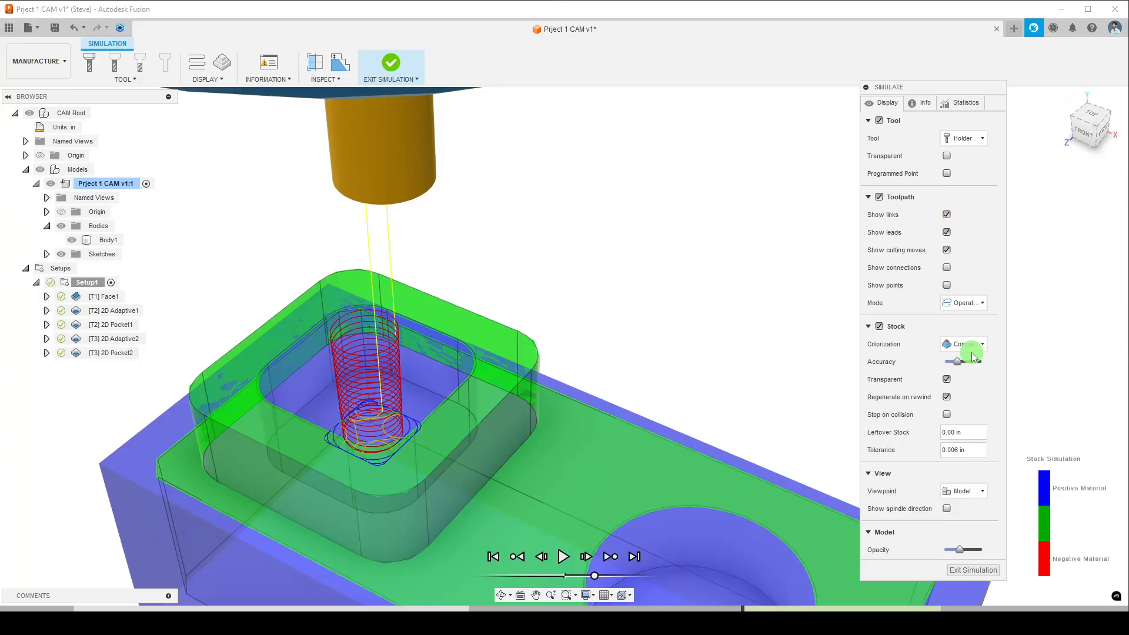
{"action": "middle_click_drag", "start_coordinate": [591, 398], "coordinate": [598, 349], "text": "shift"}
{"action": "scroll", "coordinate": [498, 364], "scroll_direction": "up", "scroll_amount": 4}
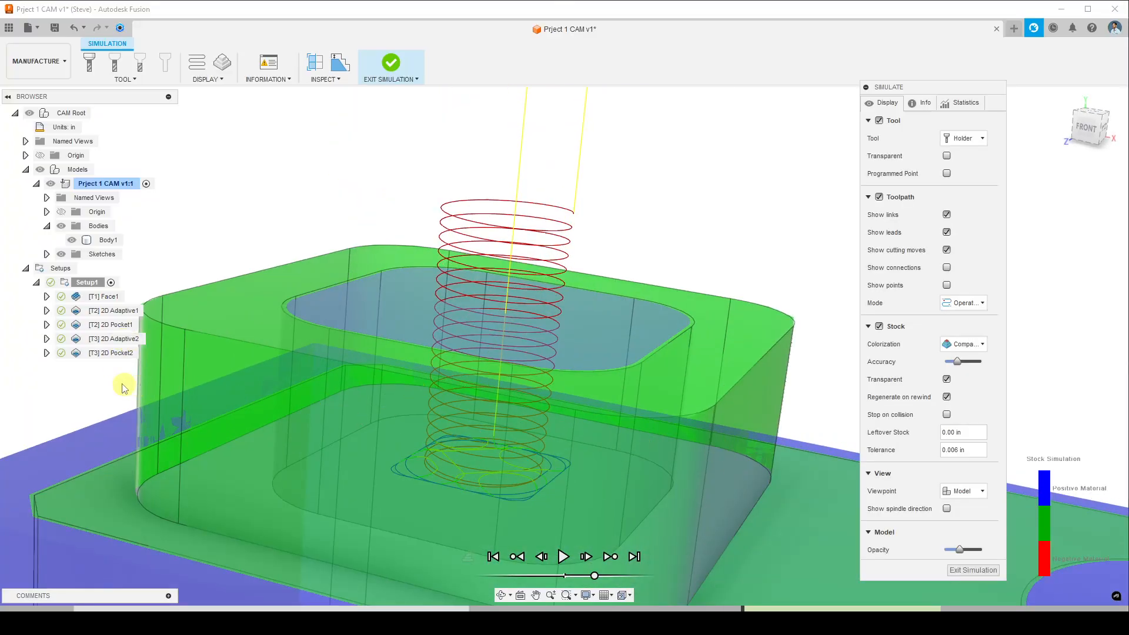
- Go to the square pocket's 2D Pocket in the simulation, examine where its helical ramp starts, and exit the simulation
{"action": "left_click", "coordinate": [118, 353]}
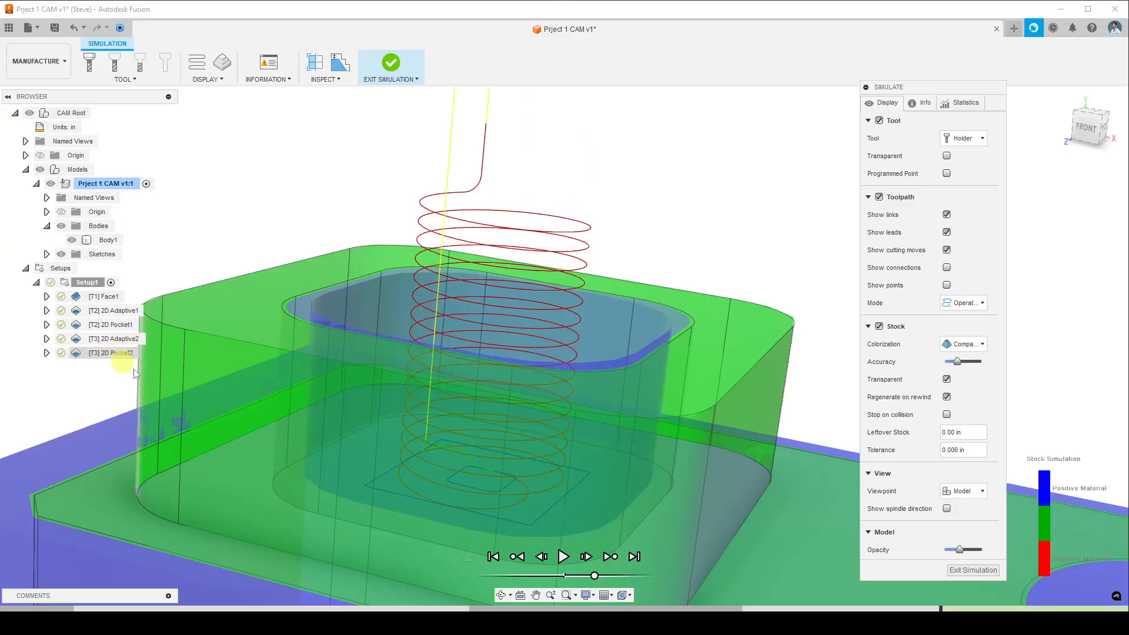
{"action": "scroll", "coordinate": [500, 448], "scroll_direction": "down", "scroll_amount": 4}
{"action": "middle_click_drag", "start_coordinate": [492, 418], "coordinate": [478, 447], "text": "shift"}
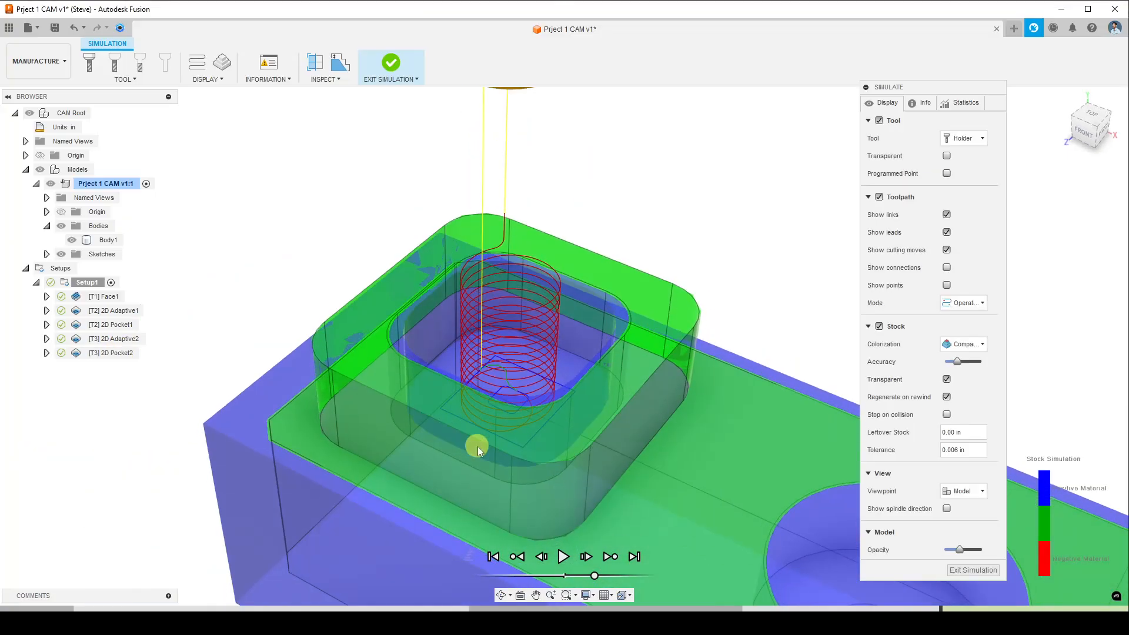
{"action": "scroll", "coordinate": [509, 366], "scroll_direction": "up", "scroll_amount": 3}
{"action": "scroll", "coordinate": [509, 365], "scroll_direction": "down", "scroll_amount": 1}
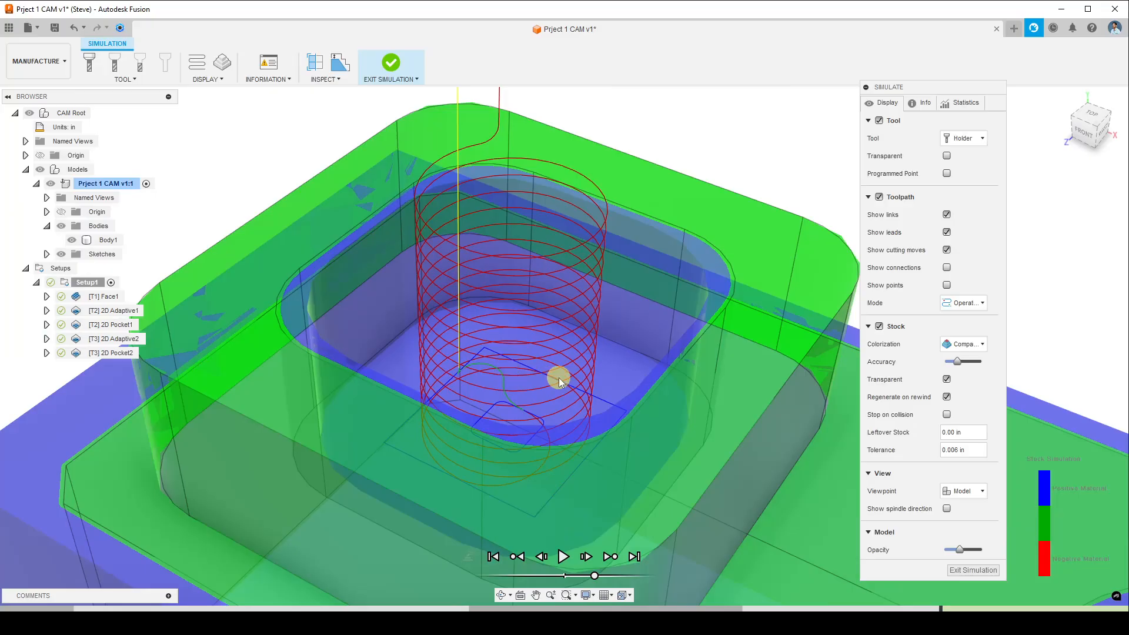
{"action": "scroll", "coordinate": [559, 380], "scroll_direction": "down", "scroll_amount": 2}
{"action": "scroll", "coordinate": [529, 408], "scroll_direction": "up", "scroll_amount": 3}
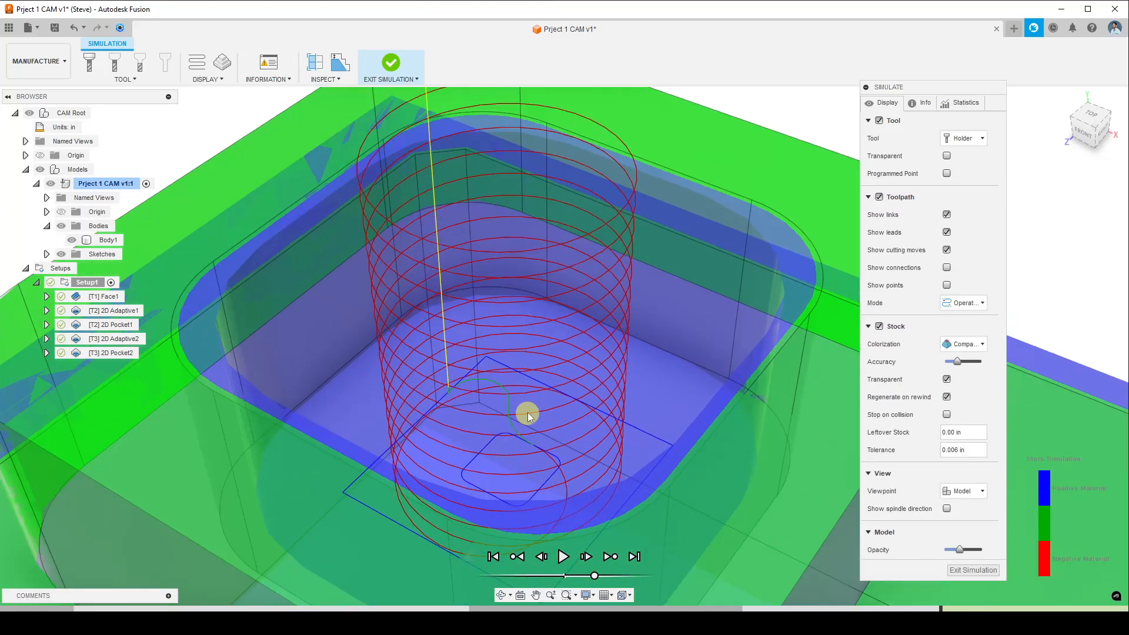
{"action": "scroll", "coordinate": [527, 411], "scroll_direction": "down", "scroll_amount": 2}
{"action": "mouse_move", "coordinate": [528, 409]}
{"action": "middle_mouse_down", "text": "shift"}
{"action": "mouse_move", "coordinate": [552, 373]}
{"action": "mouse_move", "coordinate": [527, 423]}
{"action": "middle_mouse_up", "text": "shift"}
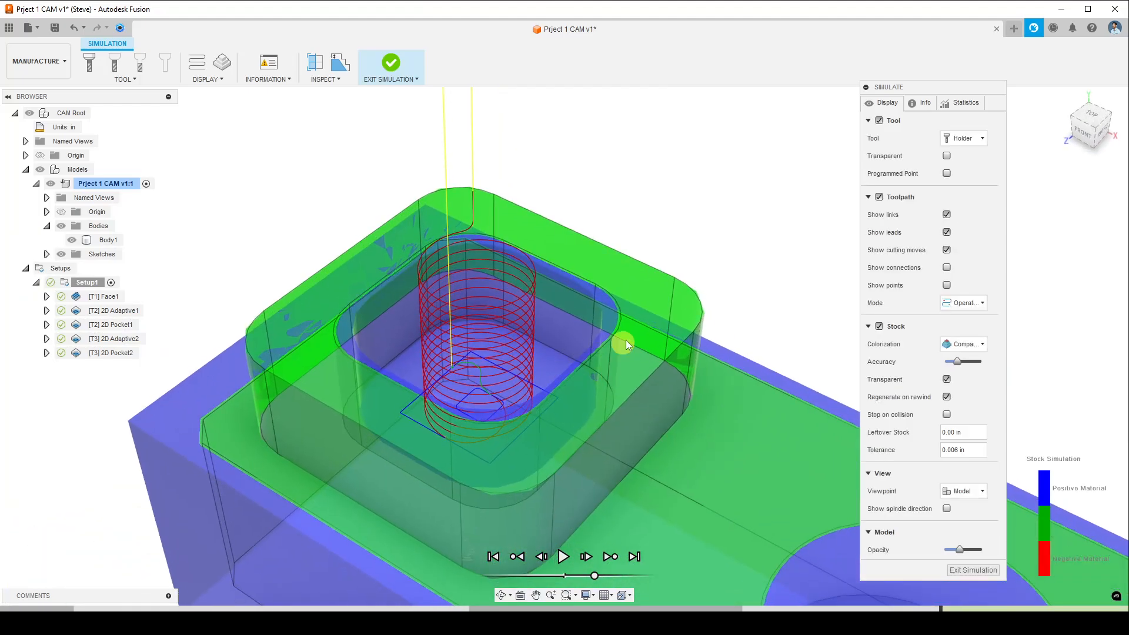
{"action": "left_click", "coordinate": [979, 569]}
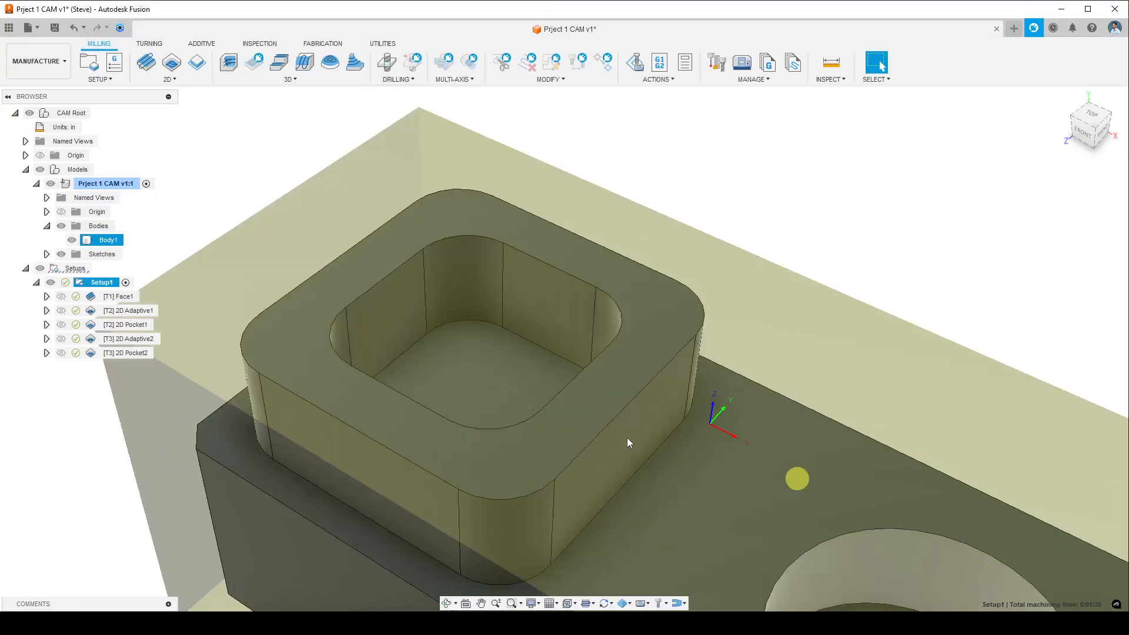
- Edit the square pocket's 2D Pocket so its Top Height comes from a selection of the pocket floor face, with a 0.02 in offset
{"action": "left_click", "coordinate": [118, 353]}
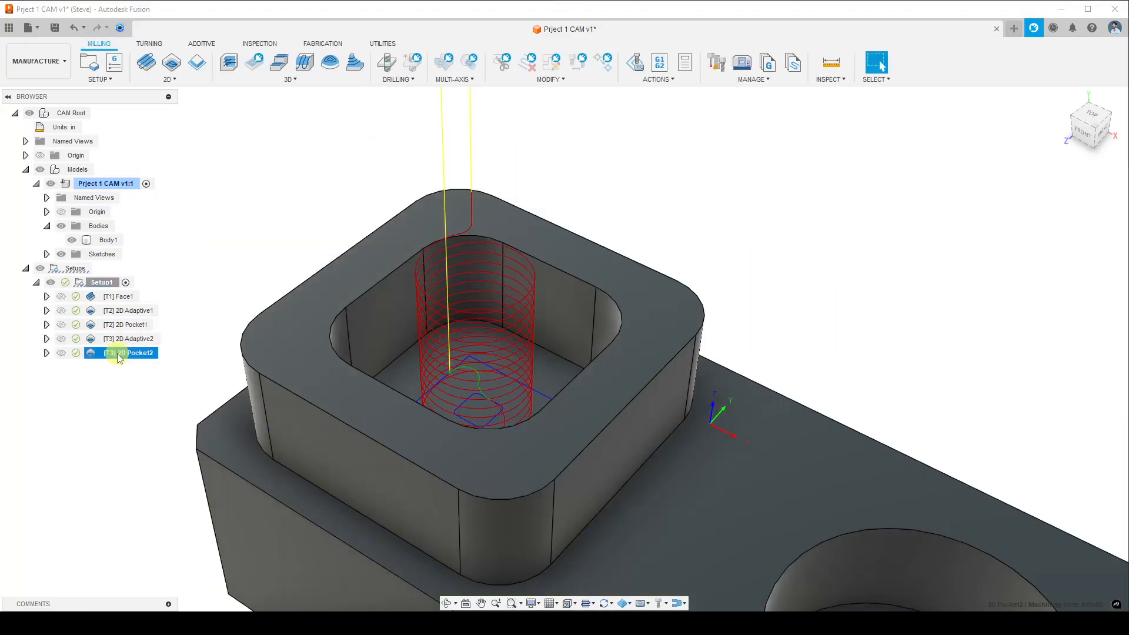
{"action": "middle_click_drag", "start_coordinate": [424, 449], "coordinate": [500, 433]}
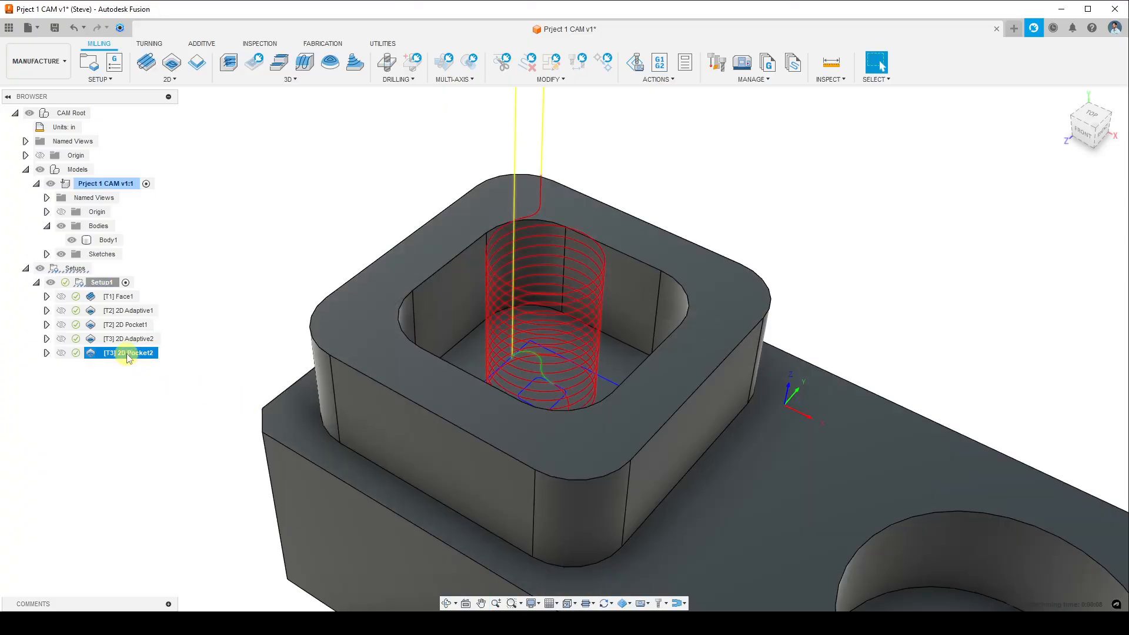
{"action": "right_click", "coordinate": [117, 353]}
{"action": "left_click", "coordinate": [146, 10]}
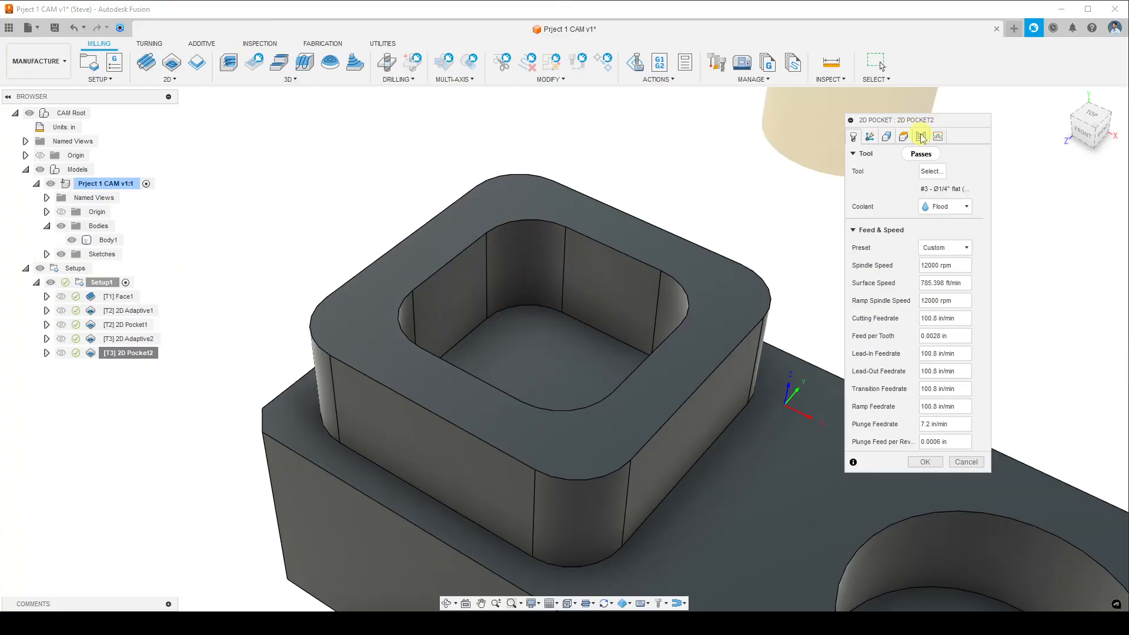
{"action": "left_click", "coordinate": [922, 137]}
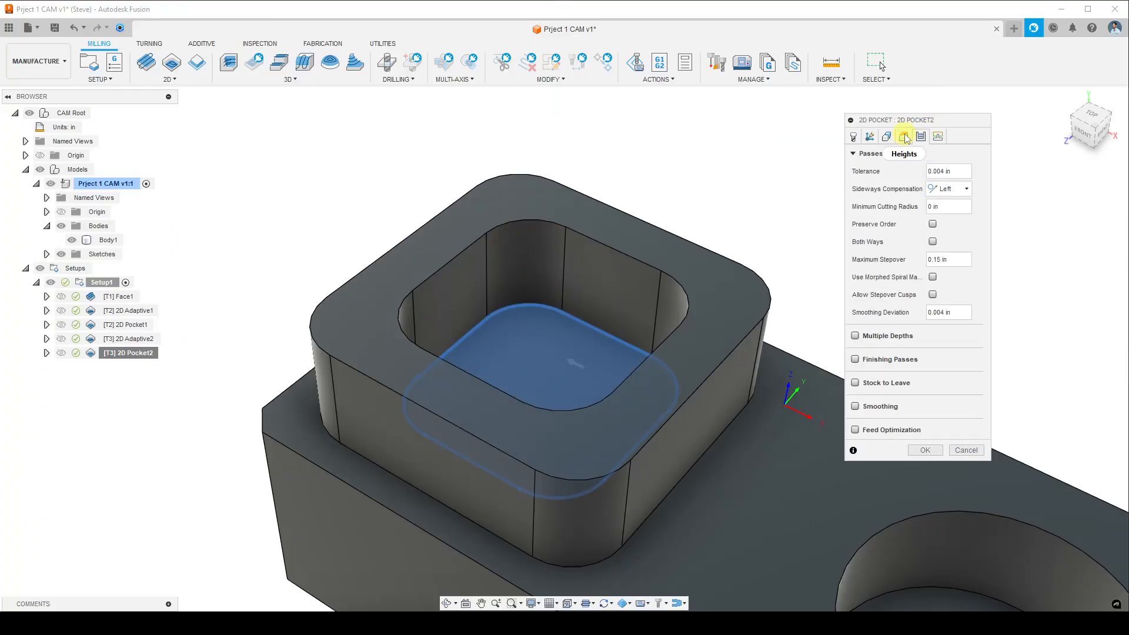
{"action": "left_click", "coordinate": [904, 137]}
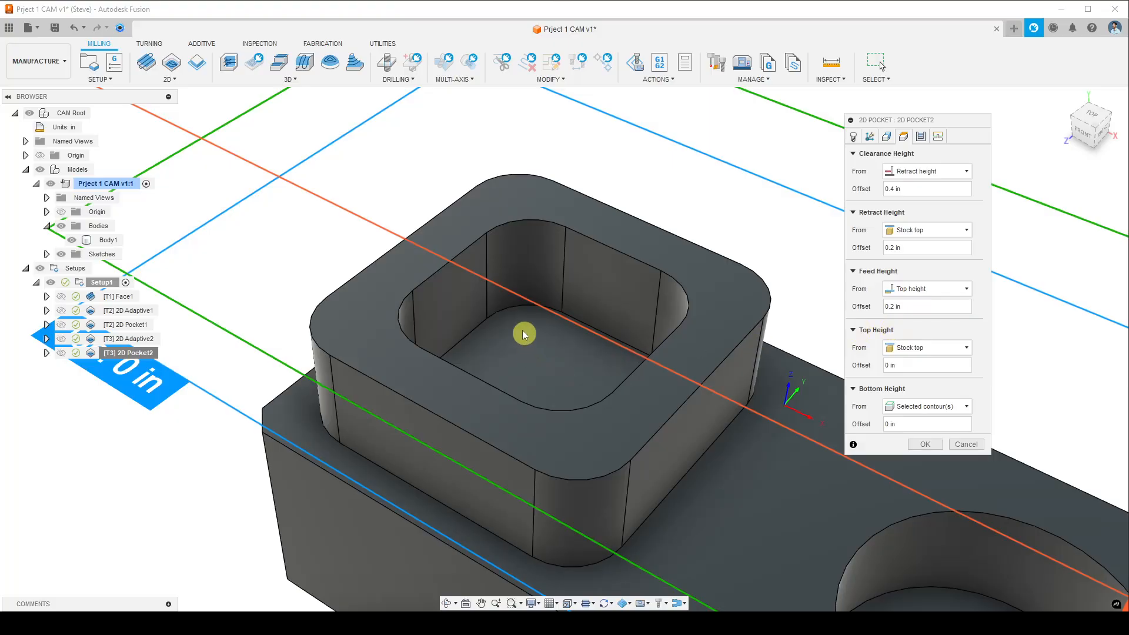
{"action": "left_click", "coordinate": [937, 351]}
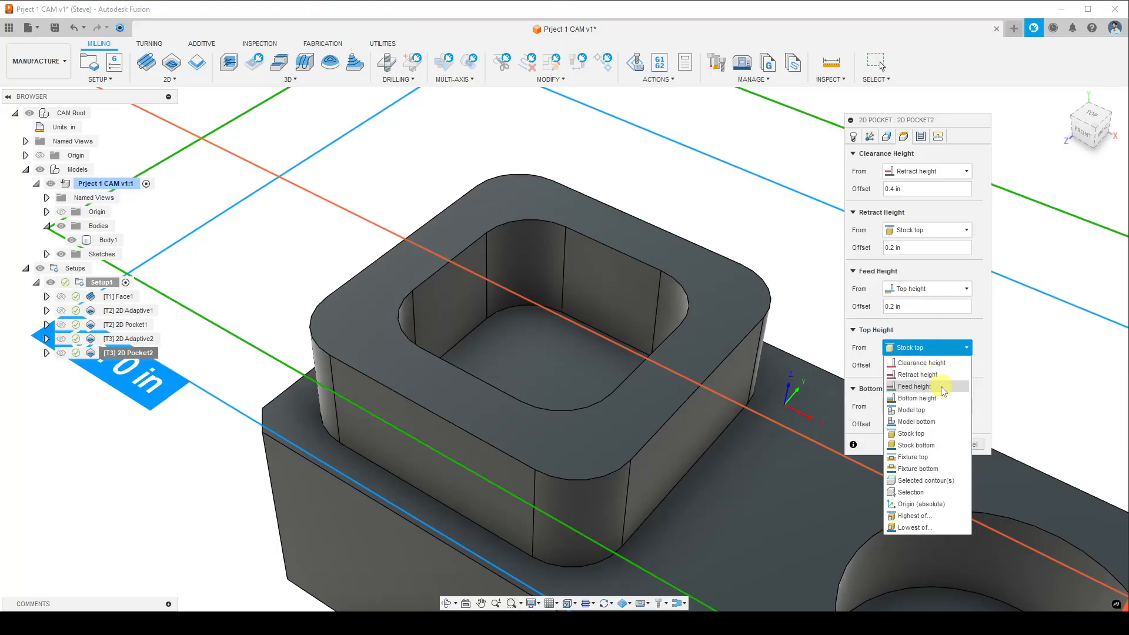
{"action": "left_click", "coordinate": [936, 493]}
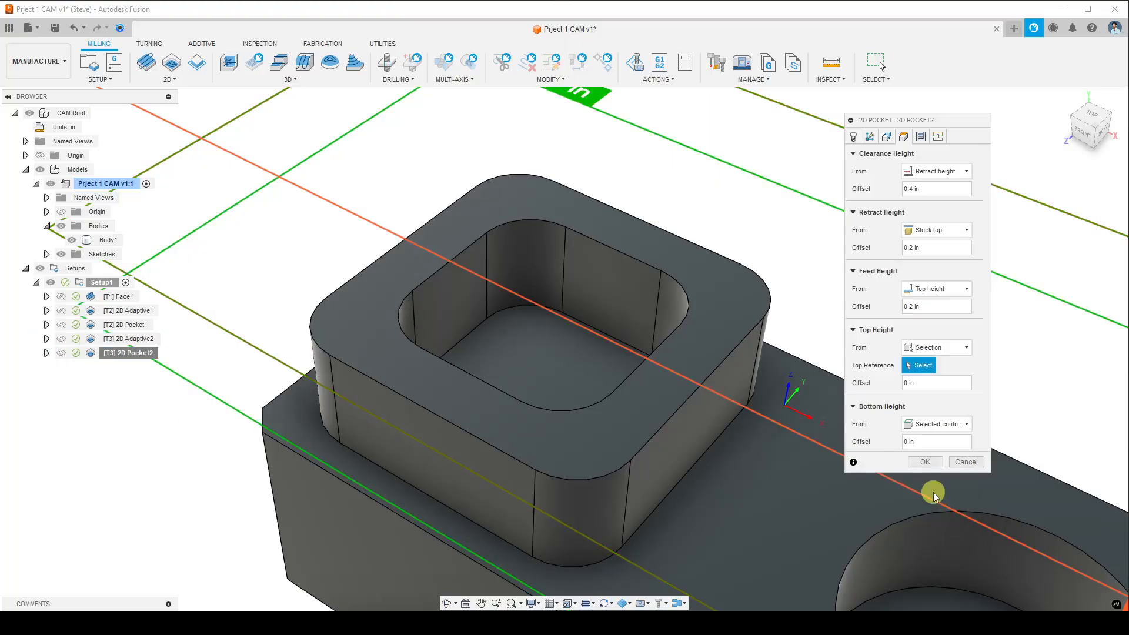
{"action": "left_click", "coordinate": [542, 370]}
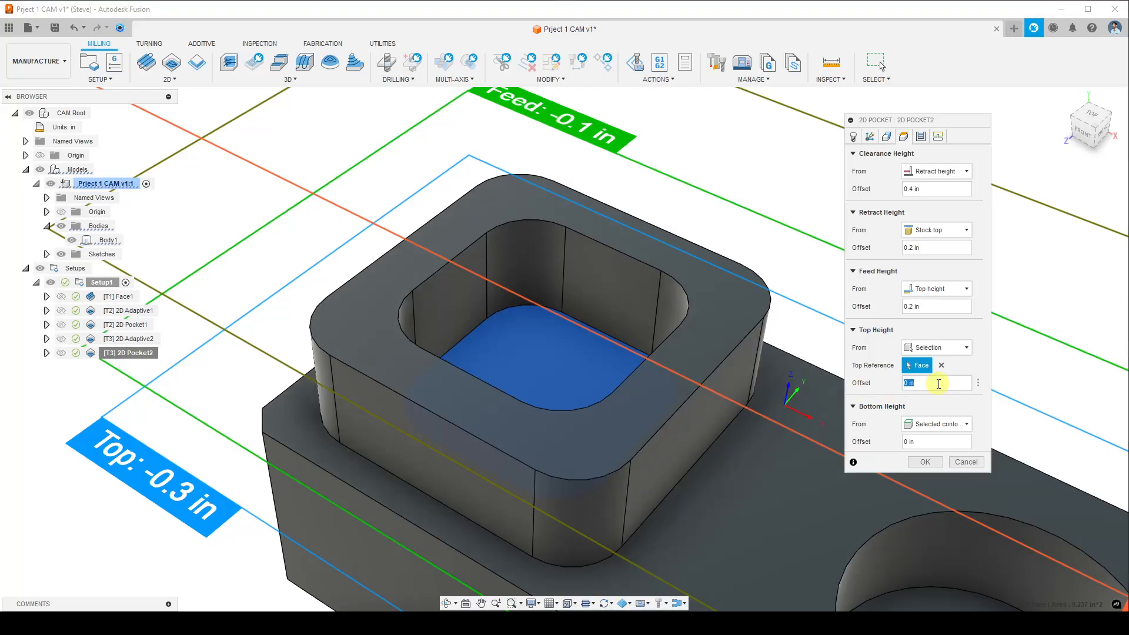
{"action": "type", "text": ".02"}
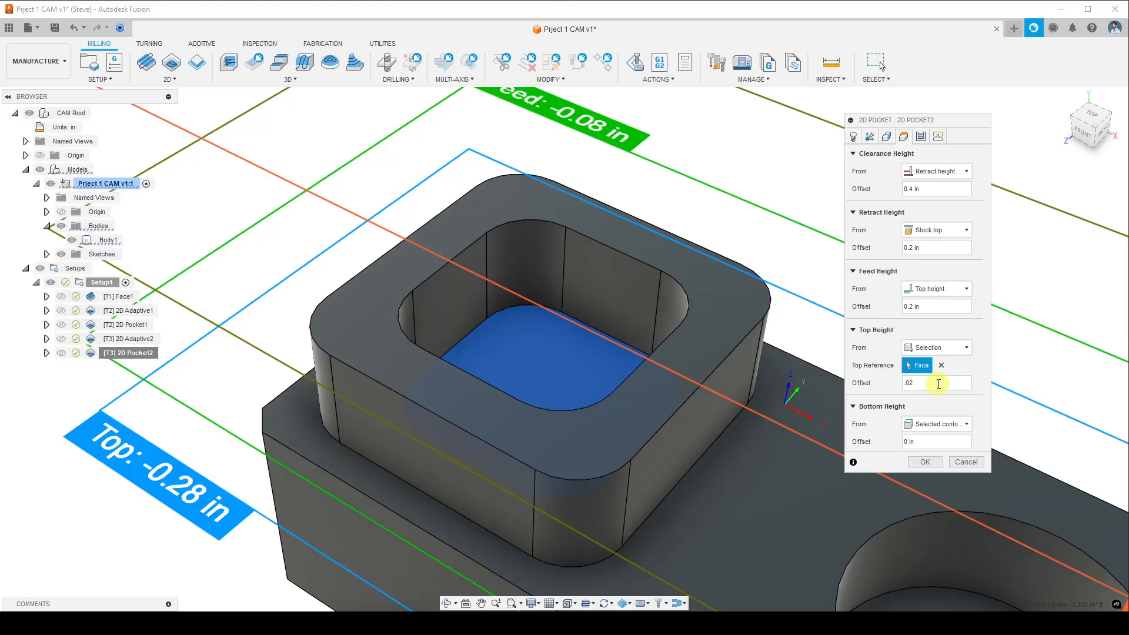
{"action": "left_click", "coordinate": [928, 460]}
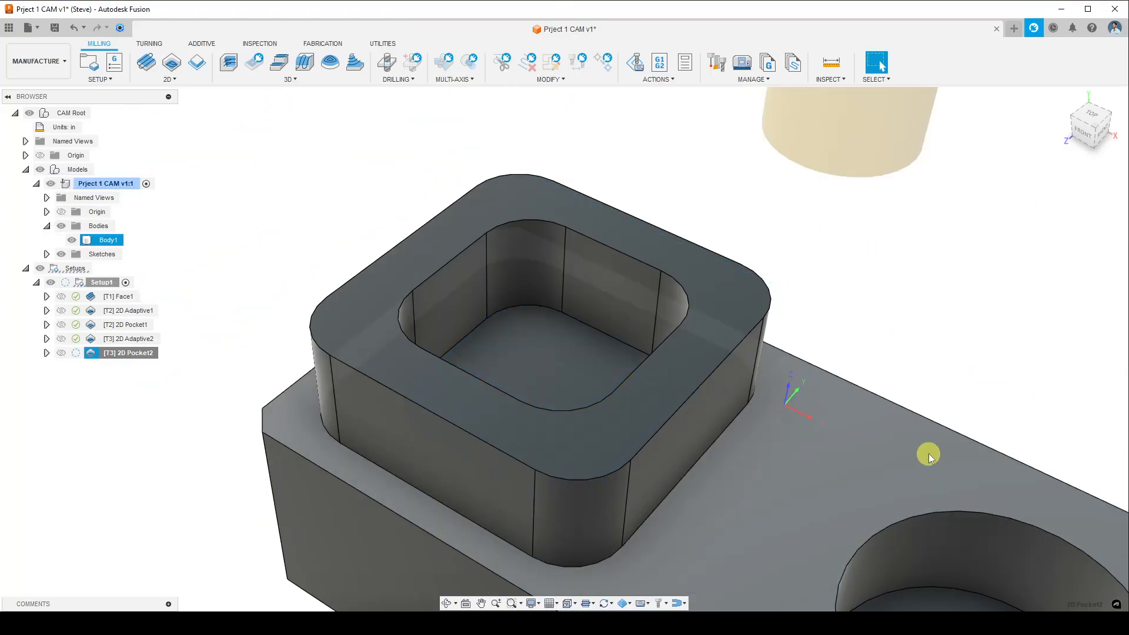
- Examine the regenerated helical entry of the 2D Pocket inside the square pocket
{"action": "scroll", "coordinate": [594, 360], "scroll_direction": "up", "scroll_amount": 5}
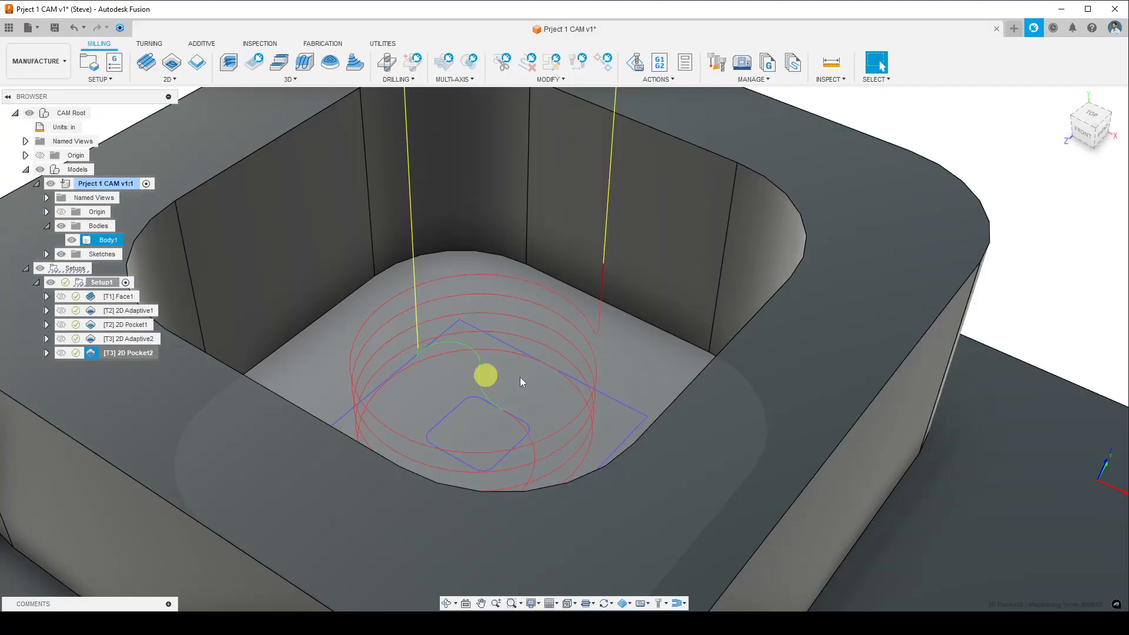
{"action": "scroll", "coordinate": [555, 361], "scroll_direction": "down", "scroll_amount": 5}
{"action": "mouse_move", "coordinate": [566, 389]}
{"action": "middle_mouse_down", "text": "shift"}
{"action": "mouse_move", "coordinate": [563, 371]}
{"action": "mouse_move", "coordinate": [573, 392]}
{"action": "middle_mouse_up", "text": "shift"}
{"action": "scroll", "coordinate": [545, 377], "scroll_direction": "up", "scroll_amount": 4}
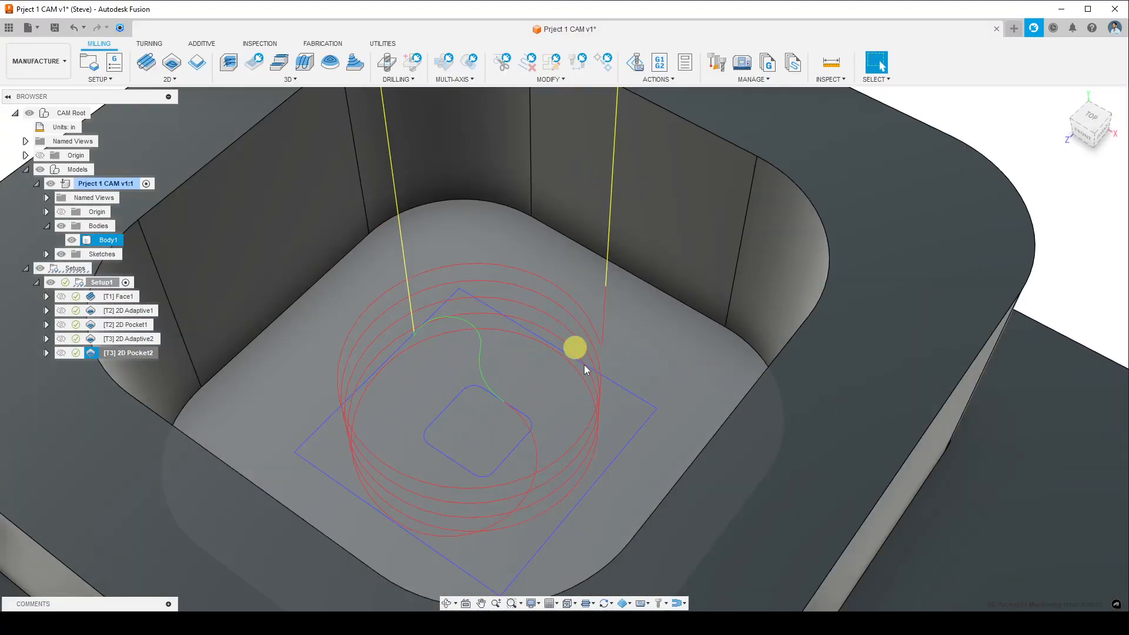
{"action": "scroll", "coordinate": [499, 413], "scroll_direction": "down", "scroll_amount": 4}
{"action": "mouse_move", "coordinate": [520, 422]}
{"action": "middle_mouse_down", "text": "shift"}
{"action": "mouse_move", "coordinate": [529, 389]}
{"action": "mouse_move", "coordinate": [522, 417]}
{"action": "middle_mouse_up", "text": "shift"}
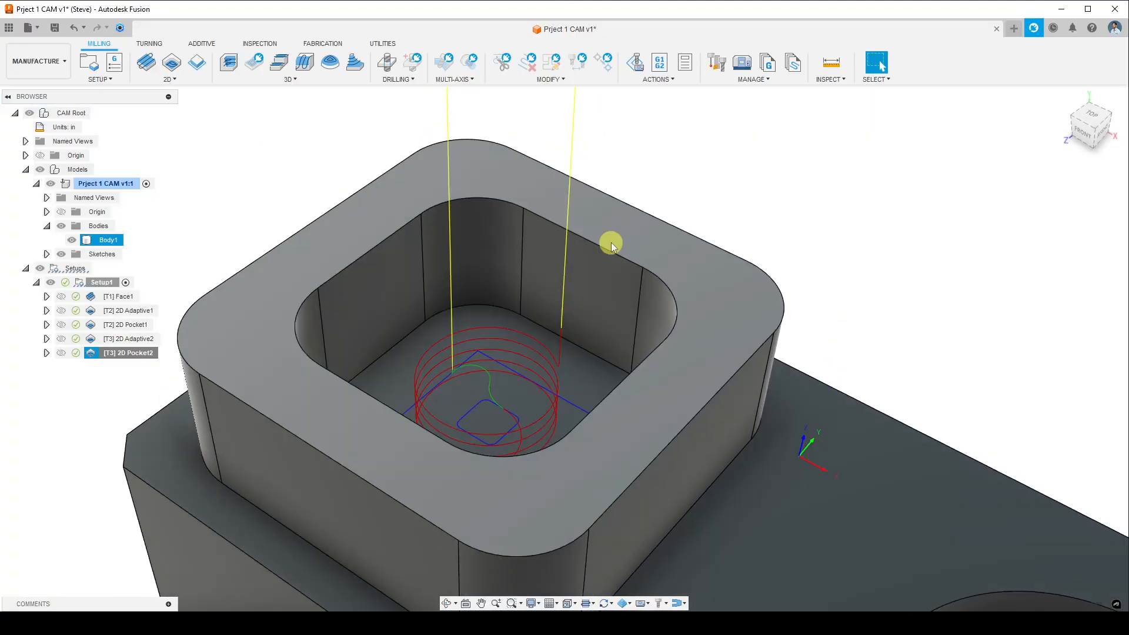
{"action": "middle_click_drag", "start_coordinate": [612, 245], "coordinate": [542, 396], "text": "shift"}
{"action": "scroll", "coordinate": [542, 395], "scroll_direction": "down", "scroll_amount": 3}
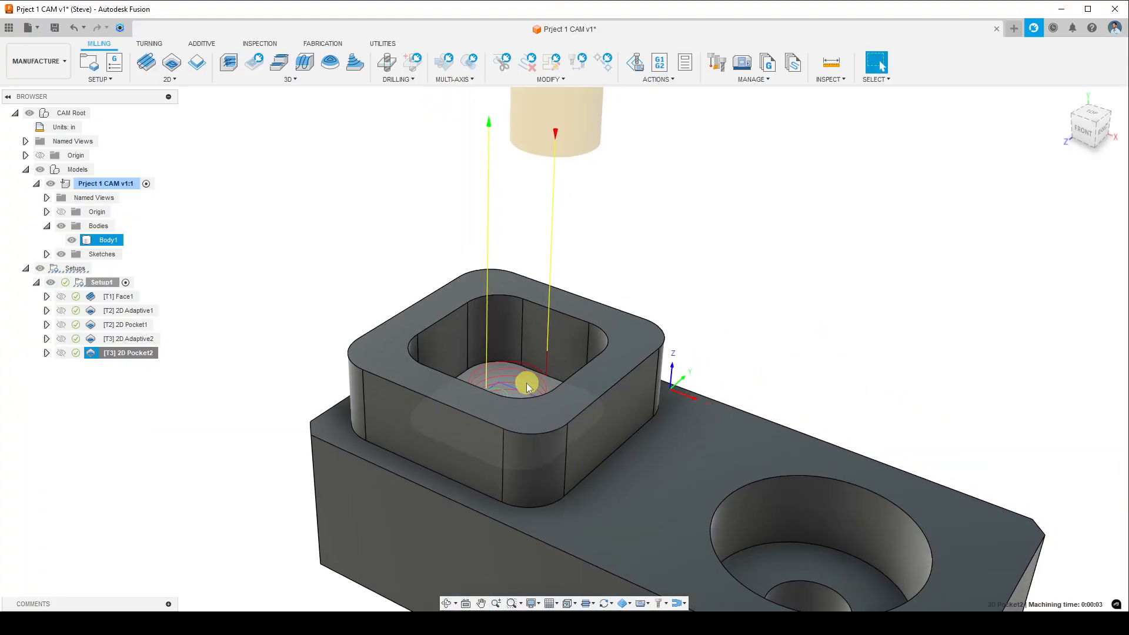
- Set the Optimal Load of the square pocket's 2D Adaptive to 0.067 in, save it as the user default, and accept the operation
{"action": "left_click", "coordinate": [144, 340]}
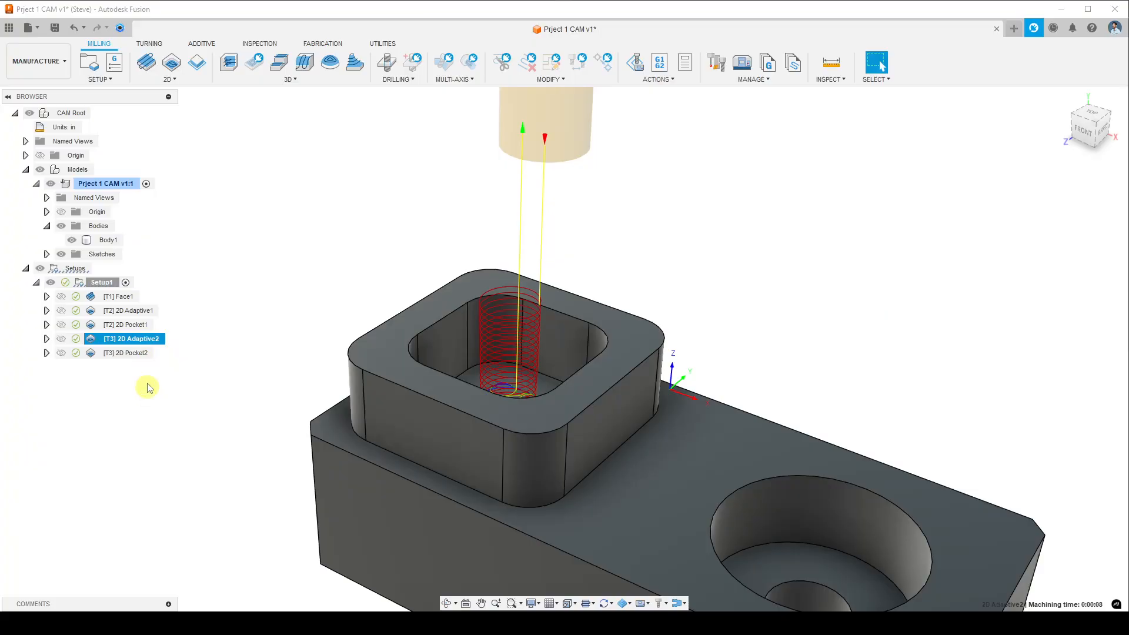
{"action": "right_click", "coordinate": [144, 342]}
{"action": "left_click", "coordinate": [197, 10]}
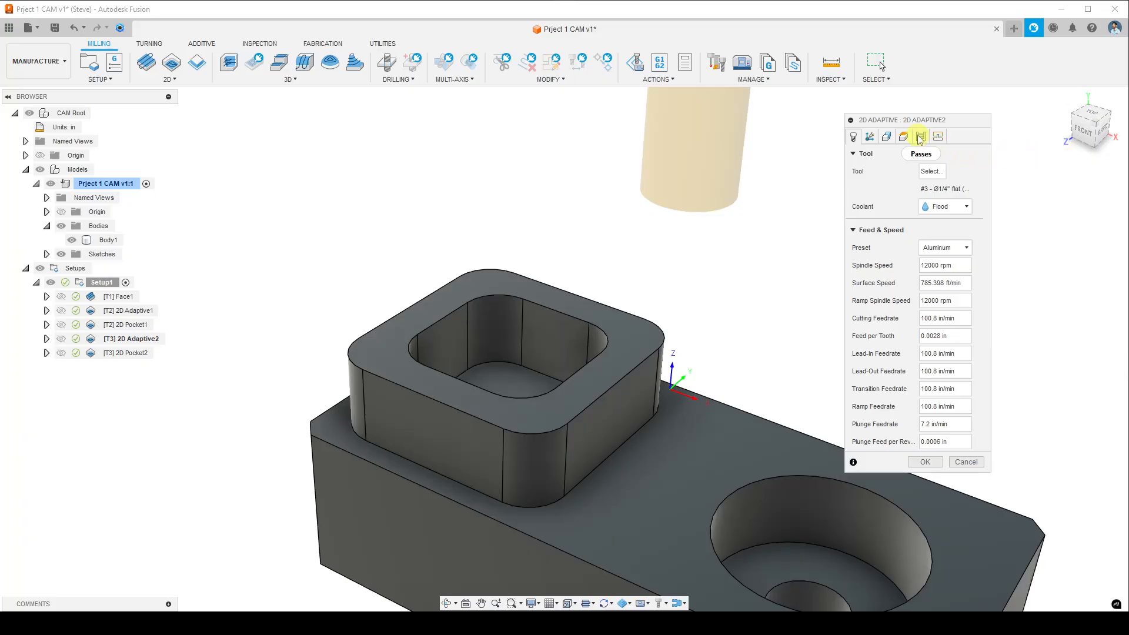
{"action": "left_click", "coordinate": [921, 137]}
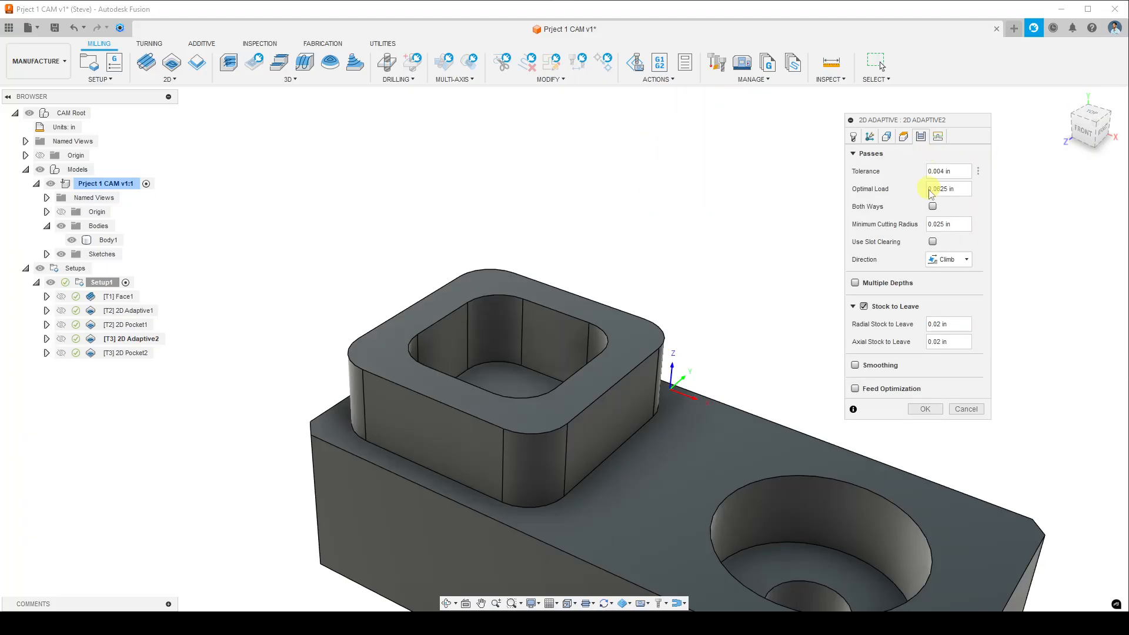
{"action": "mouse_move", "coordinate": [931, 189]}
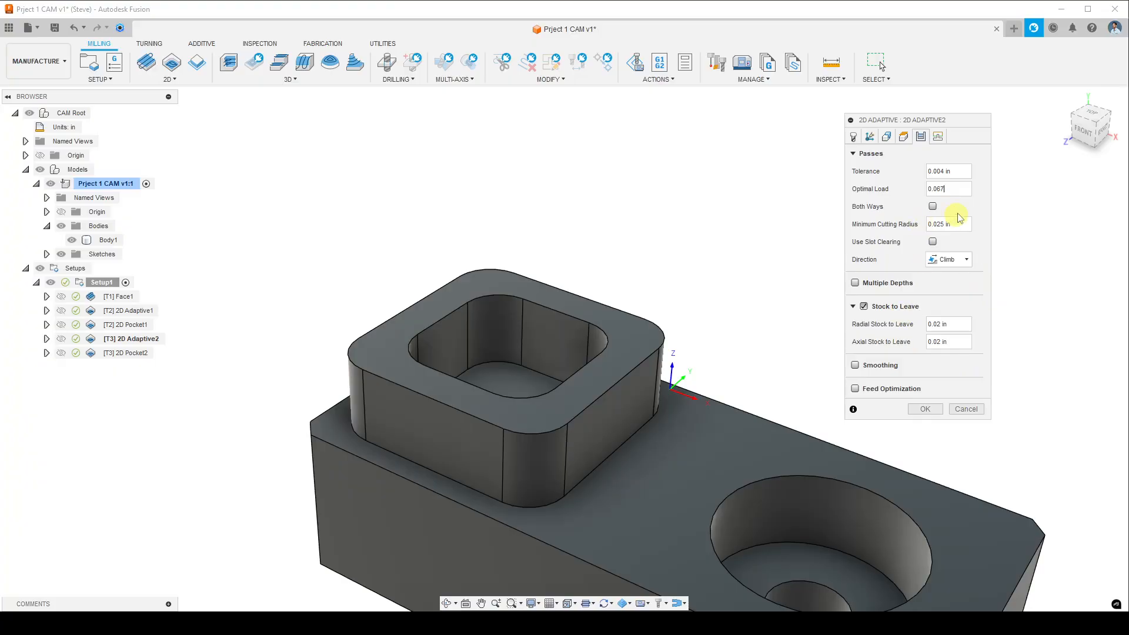
{"action": "right_click", "coordinate": [979, 189]}
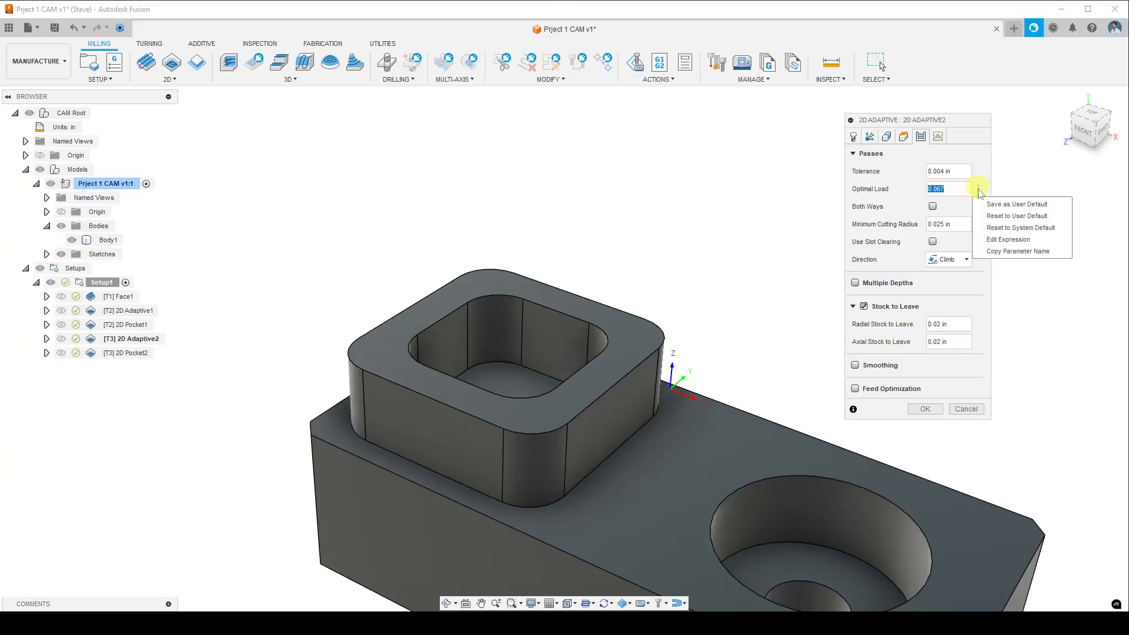
{"action": "left_click", "coordinate": [1035, 209]}
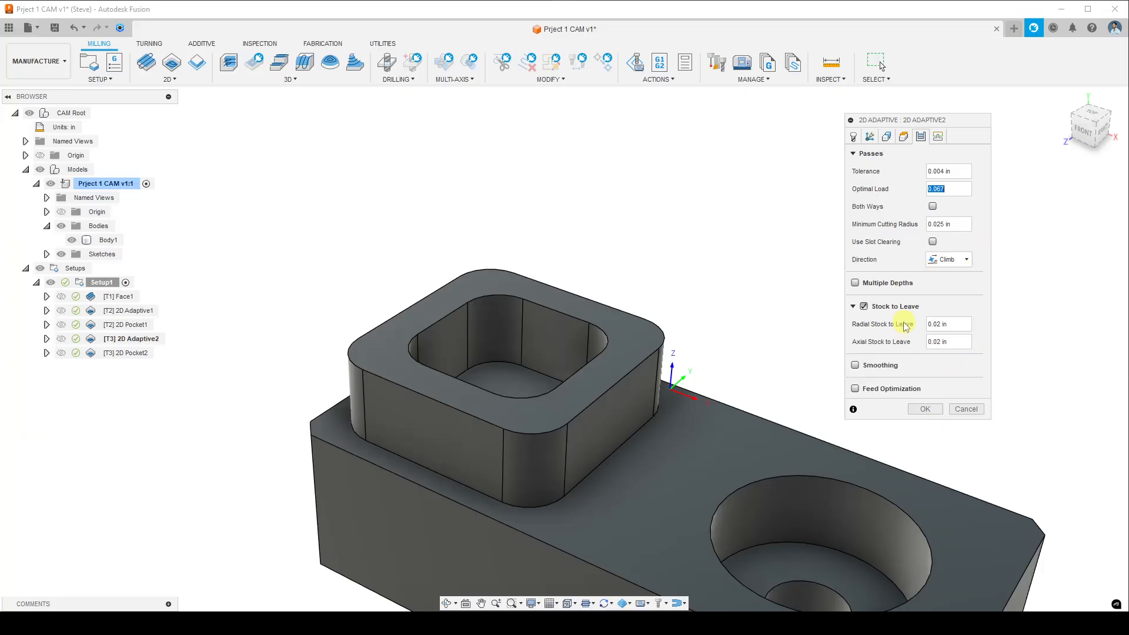
{"action": "left_click", "coordinate": [956, 190]}
{"action": "left_click", "coordinate": [929, 409]}
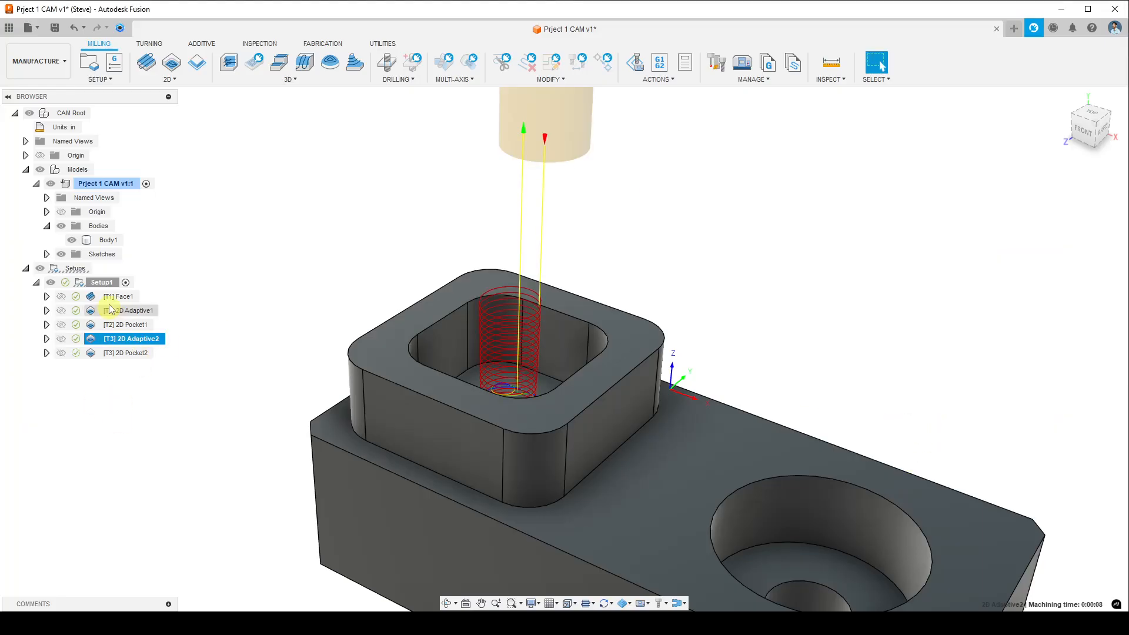
- Simulate Setup1 from the square pocket's 2D Adaptive into its 2D Pocket, pausing during the 2D Pocket's helical entry
{"action": "right_click", "coordinate": [101, 282]}
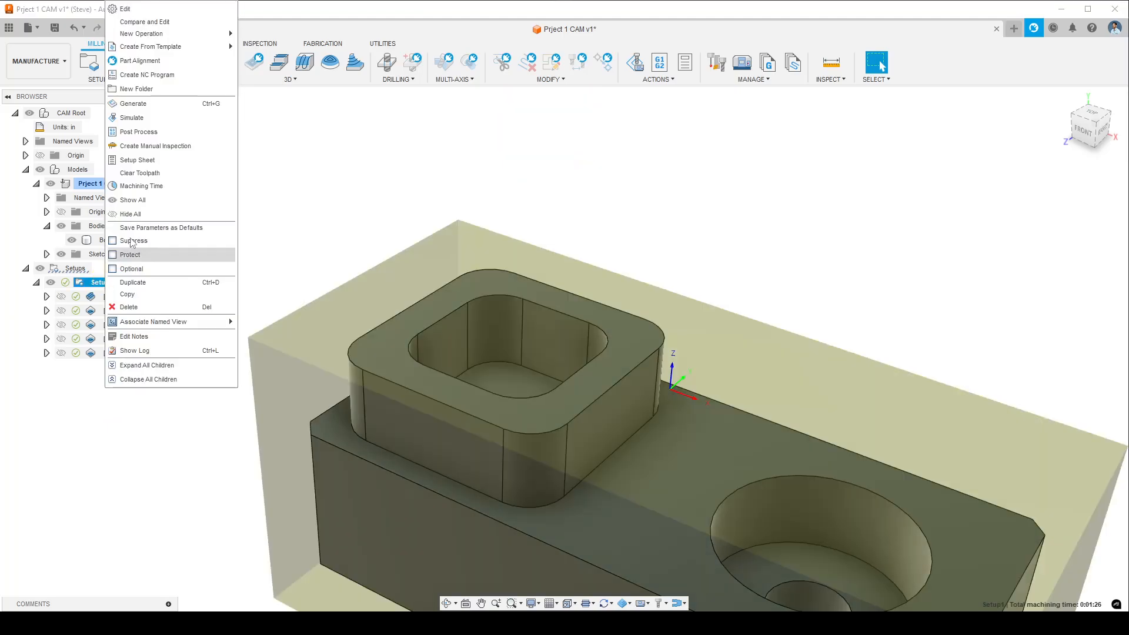
{"action": "left_click", "coordinate": [177, 118]}
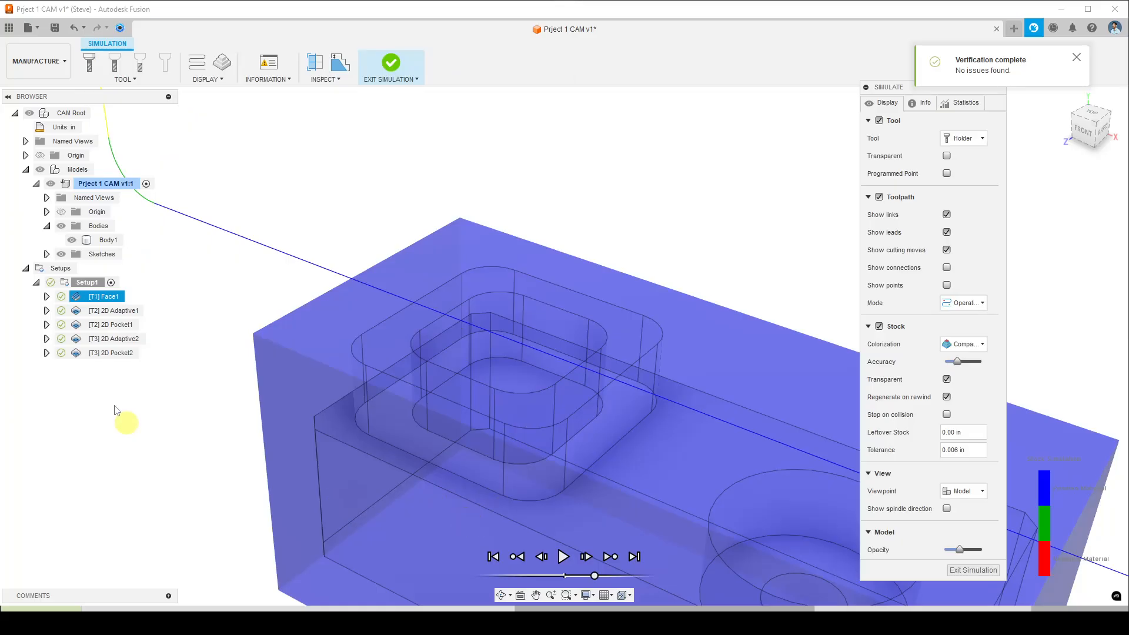
{"action": "left_click", "coordinate": [114, 339]}
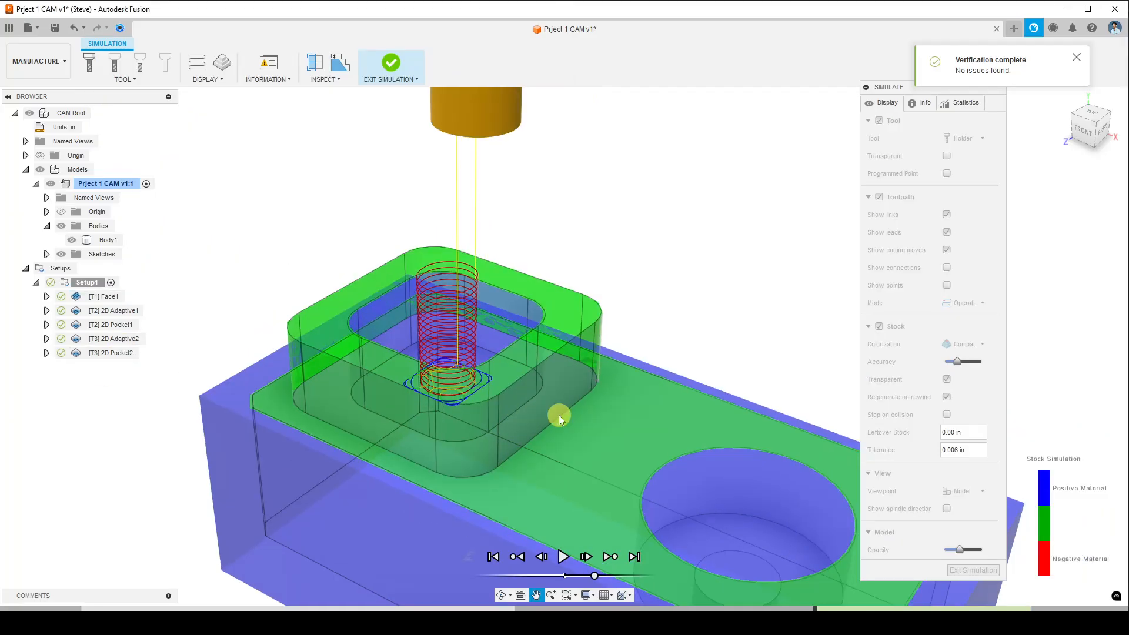
{"action": "left_click", "coordinate": [564, 556]}
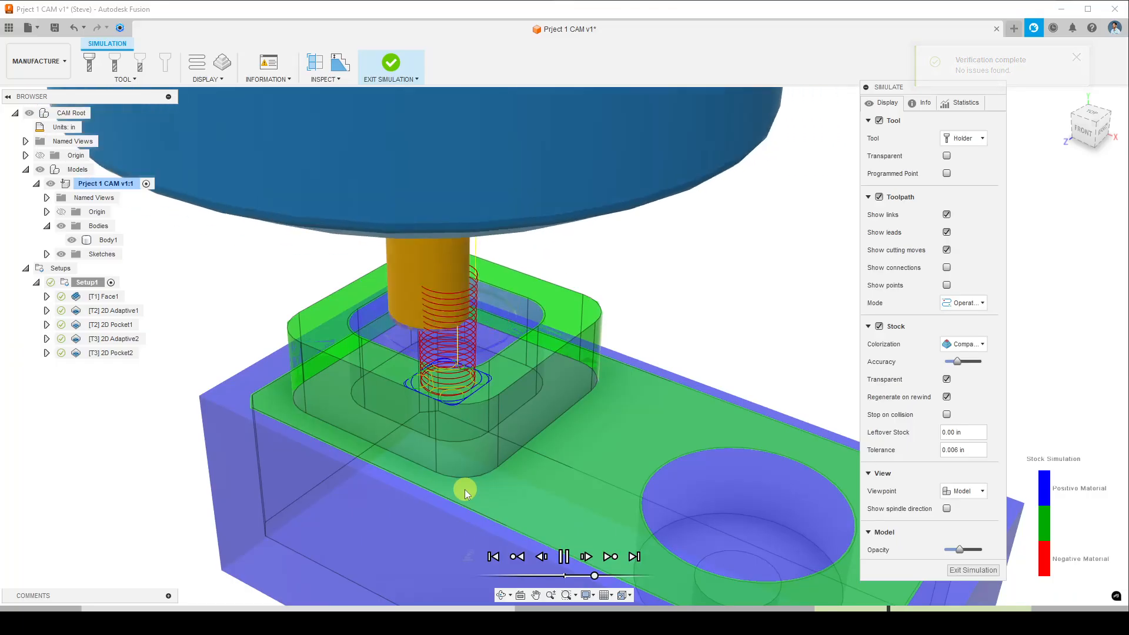
{"action": "scroll", "coordinate": [454, 383], "scroll_direction": "up", "scroll_amount": 4}
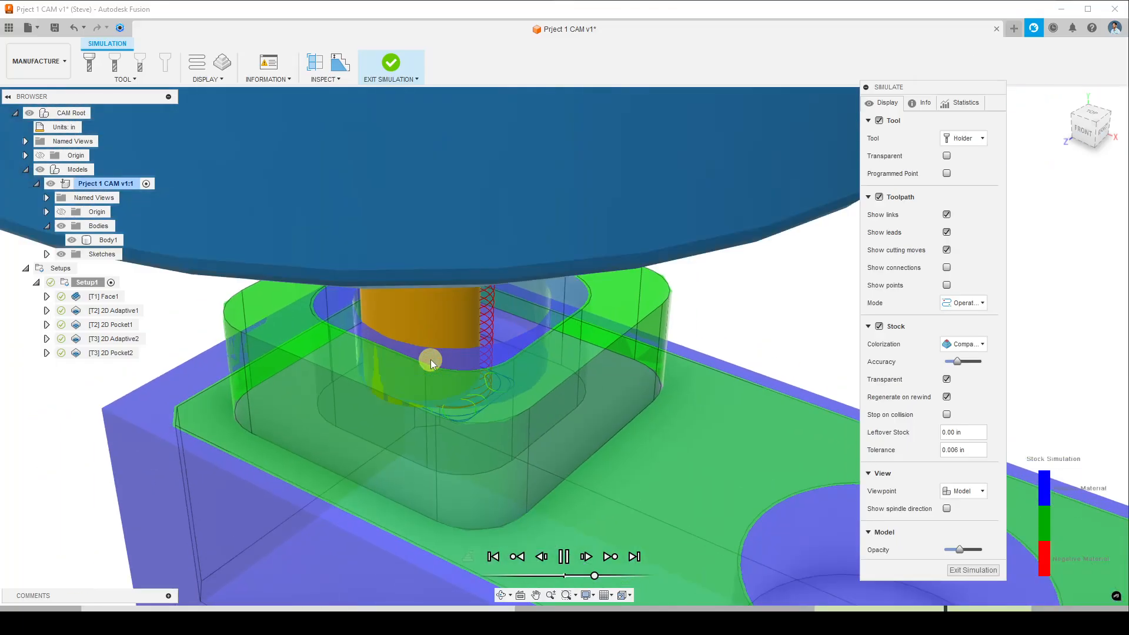
{"action": "scroll", "coordinate": [430, 358], "scroll_direction": "down", "scroll_amount": 1}
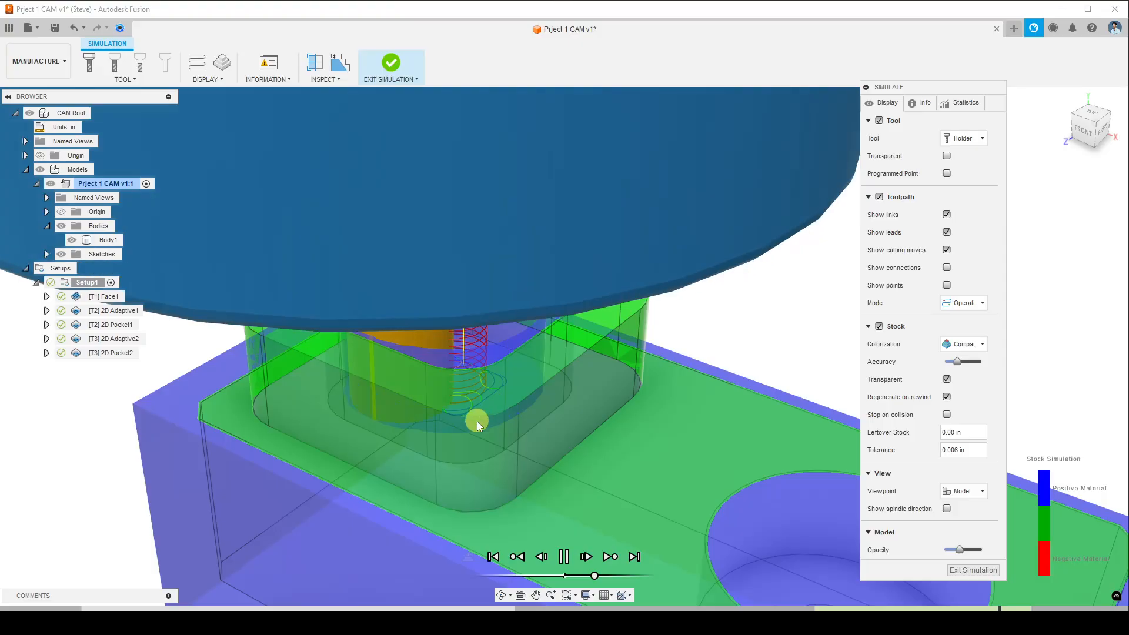
{"action": "mouse_move", "coordinate": [471, 422]}
{"action": "middle_mouse_down", "text": "shift"}
{"action": "mouse_move", "coordinate": [456, 391]}
{"action": "mouse_move", "coordinate": [465, 417]}
{"action": "middle_mouse_up", "text": "shift"}
{"action": "left_click", "coordinate": [563, 557]}
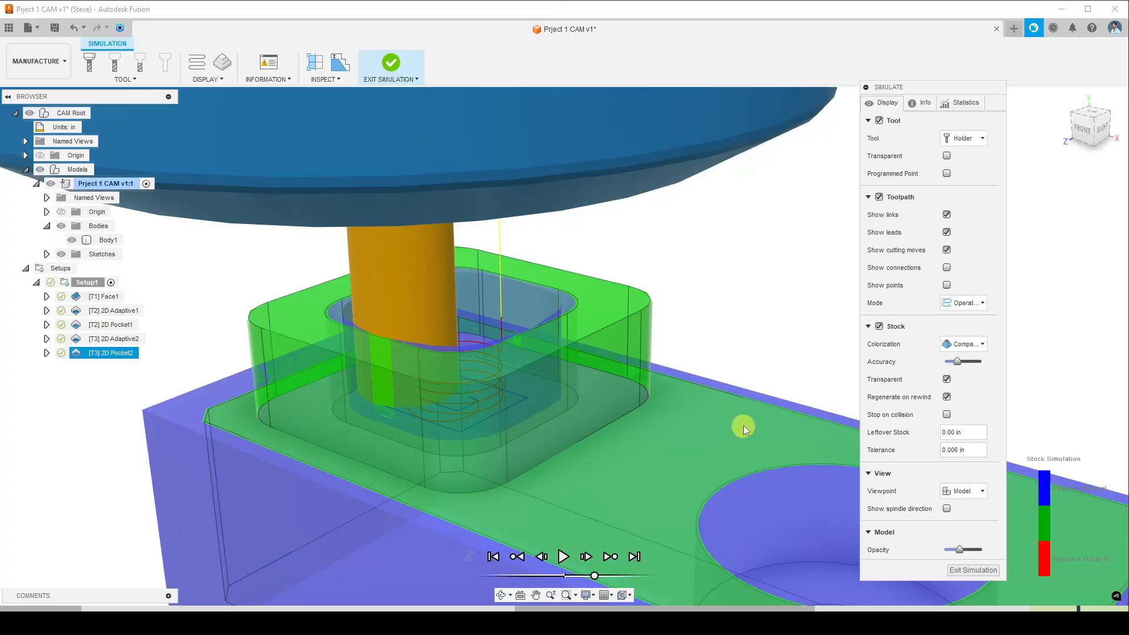
- Step the simulation back to the start of the square pocket's 2D Pocket and examine where its helical ramp begins
{"action": "left_click_drag", "start_coordinate": [774, 436], "coordinate": [161, 517]}
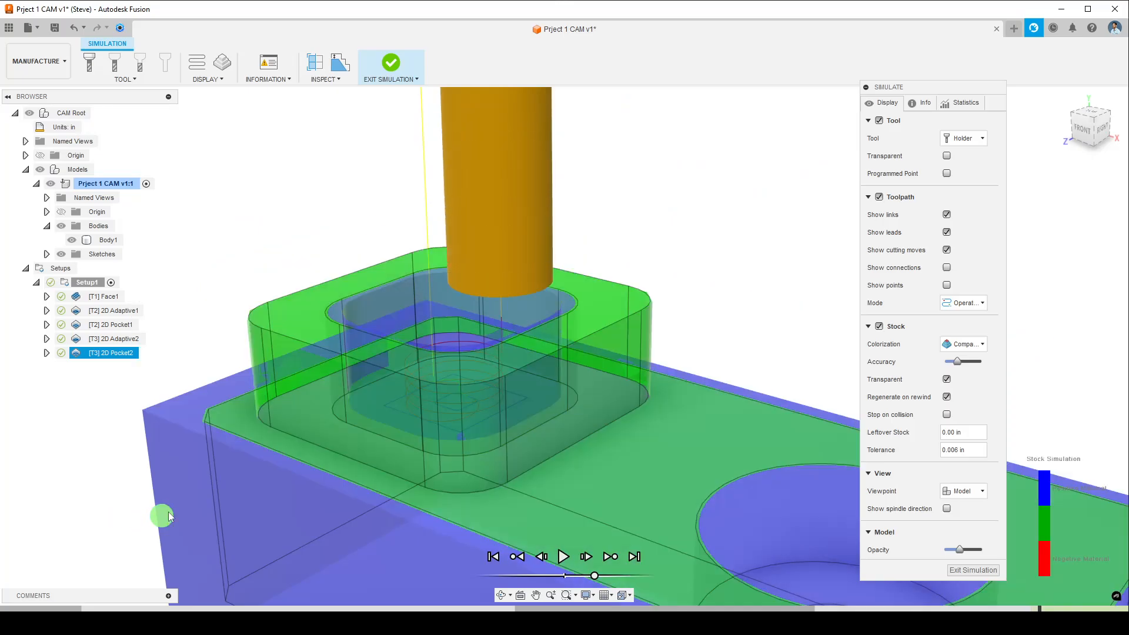
{"action": "scroll", "coordinate": [451, 365], "scroll_direction": "up", "scroll_amount": 6}
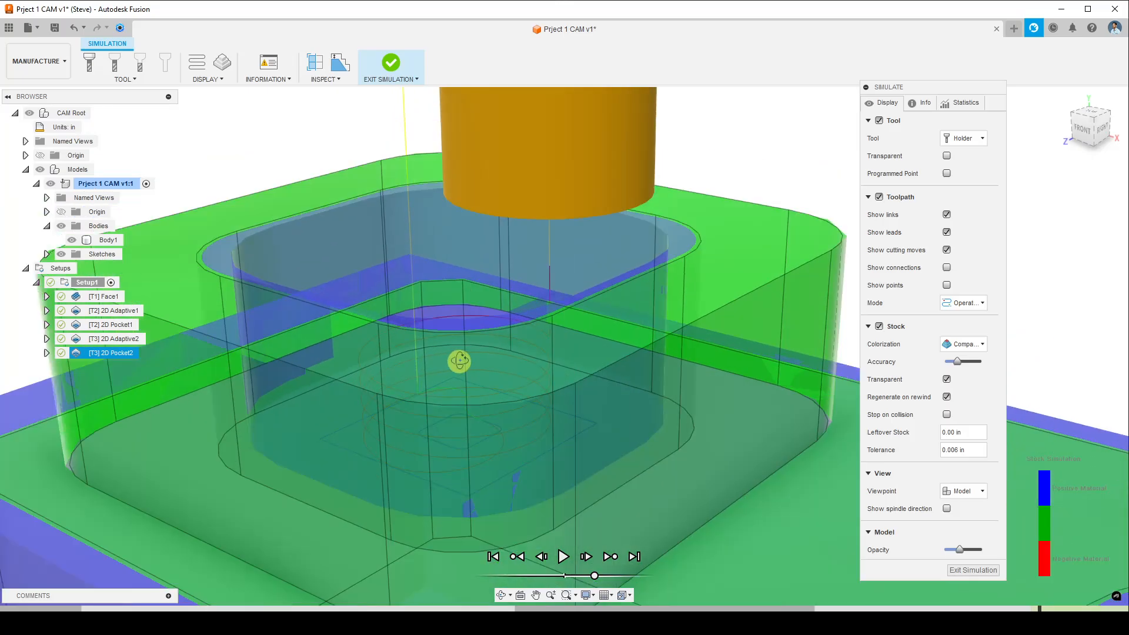
{"action": "mouse_move", "coordinate": [459, 361]}
{"action": "middle_mouse_down", "text": "shift"}
{"action": "mouse_move", "coordinate": [464, 343]}
{"action": "mouse_move", "coordinate": [496, 338]}
{"action": "mouse_move", "coordinate": [463, 362]}
{"action": "middle_mouse_up", "text": "shift"}
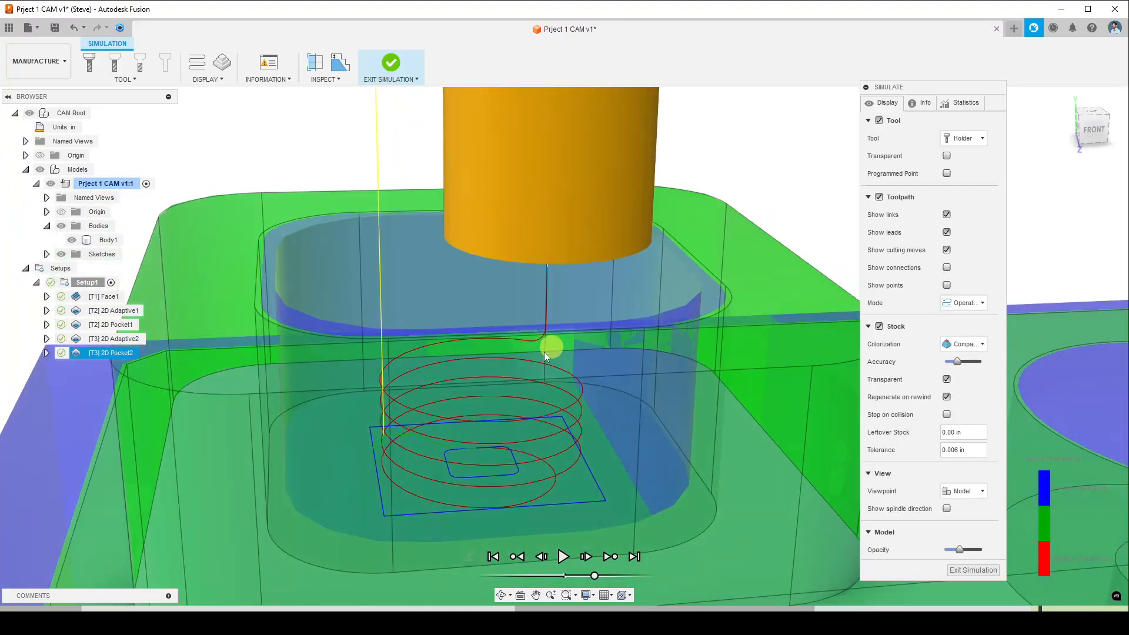
{"action": "mouse_move", "coordinate": [545, 352]}
{"action": "middle_mouse_down", "text": "shift"}
{"action": "mouse_move", "coordinate": [504, 376]}
{"action": "mouse_move", "coordinate": [557, 376]}
{"action": "mouse_move", "coordinate": [588, 358]}
{"action": "mouse_move", "coordinate": [565, 335]}
{"action": "mouse_move", "coordinate": [564, 357]}
{"action": "middle_mouse_up", "text": "shift"}
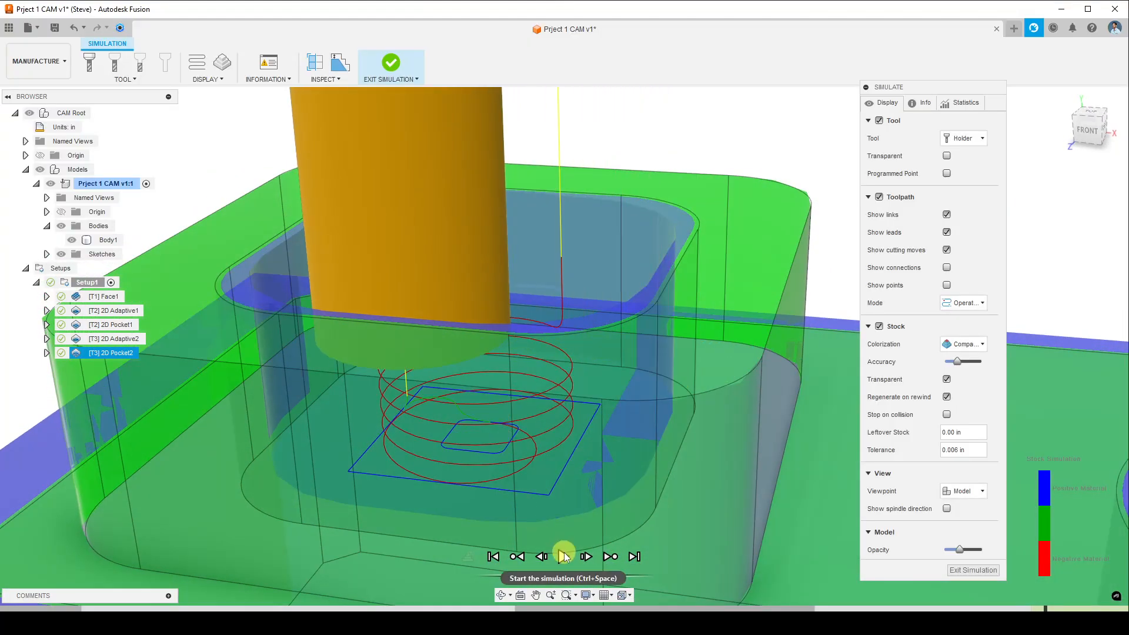
- Play the rest of the square pocket's 2D Pocket simulation and inspect the remaining stock across the part and in the round pocket
{"action": "left_click", "coordinate": [563, 555]}
{"action": "scroll", "coordinate": [495, 452], "scroll_direction": "up", "scroll_amount": 5}
{"action": "scroll", "coordinate": [491, 451], "scroll_direction": "down", "scroll_amount": 5}
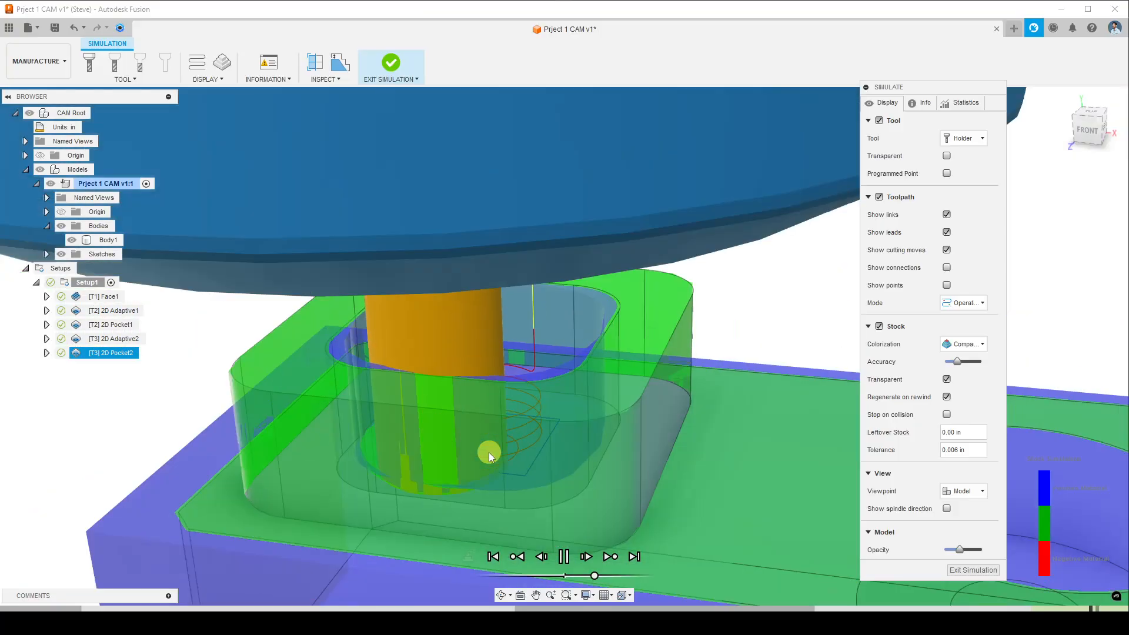
{"action": "middle_click_drag", "start_coordinate": [492, 451], "coordinate": [443, 394], "text": "shift"}
{"action": "scroll", "coordinate": [449, 401], "scroll_direction": "down", "scroll_amount": 3}
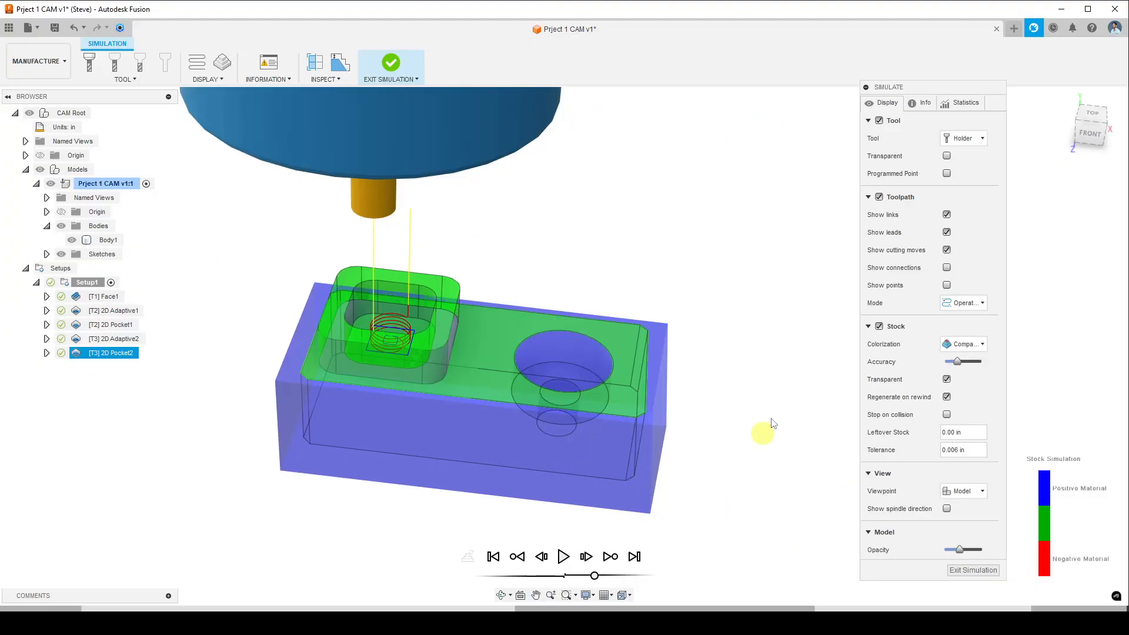
{"action": "scroll", "coordinate": [570, 369], "scroll_direction": "up", "scroll_amount": 3}
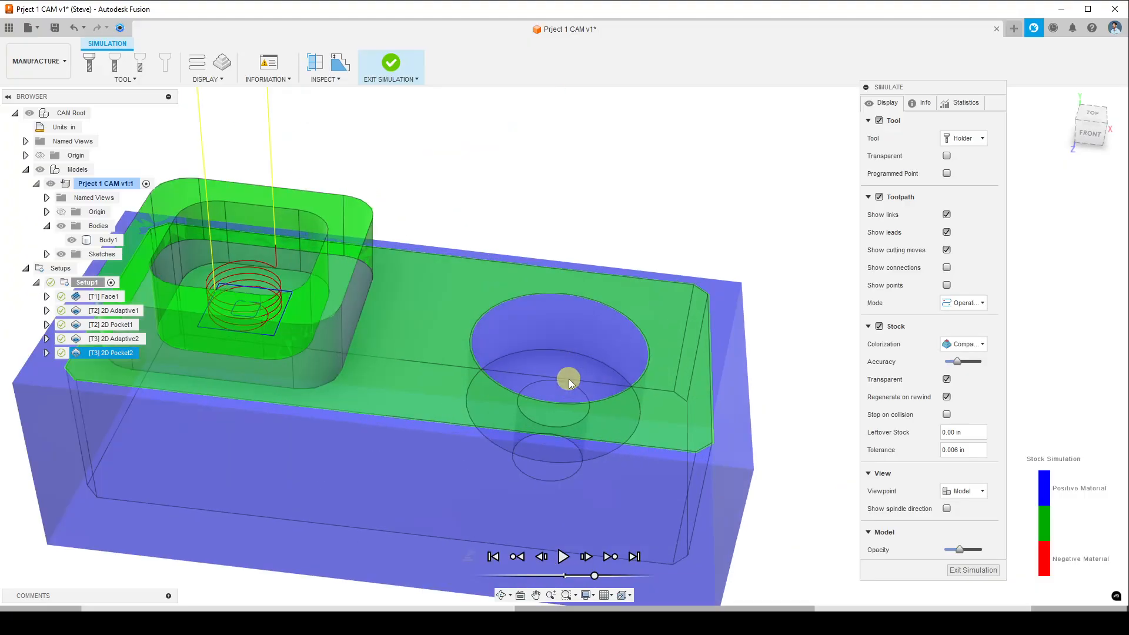
- Exit the toolpath simulation and clear the Setup1 selection so only the finished part is shown
{"action": "scroll", "coordinate": [569, 379], "scroll_direction": "down", "scroll_amount": 2}
{"action": "middle_click_drag", "start_coordinate": [489, 476], "coordinate": [557, 480]}
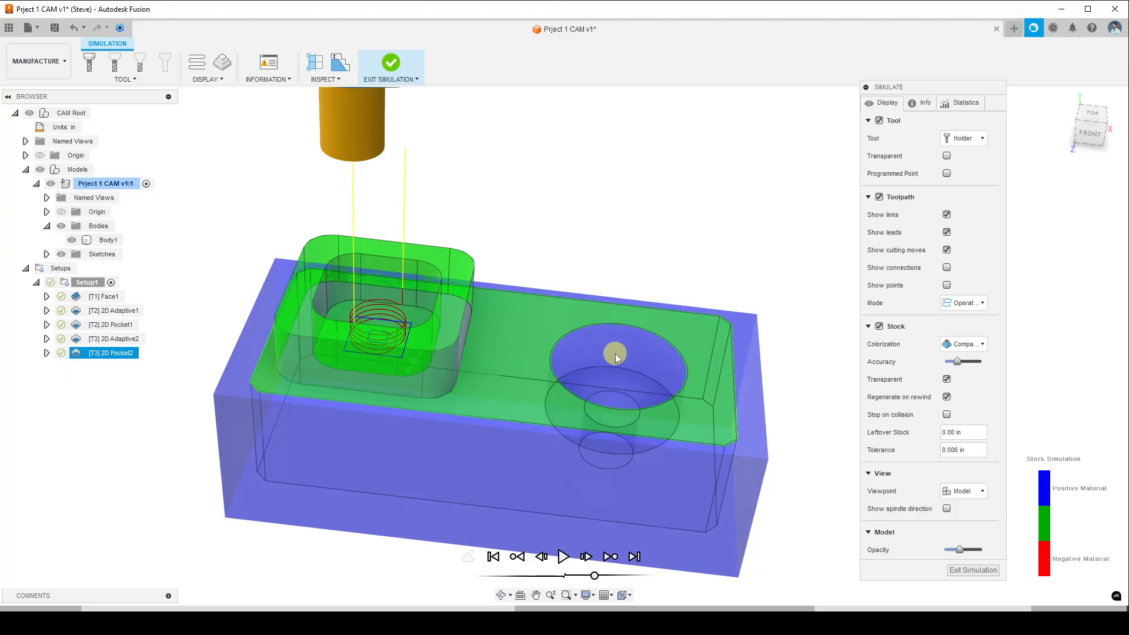
{"action": "left_click", "coordinate": [974, 570]}
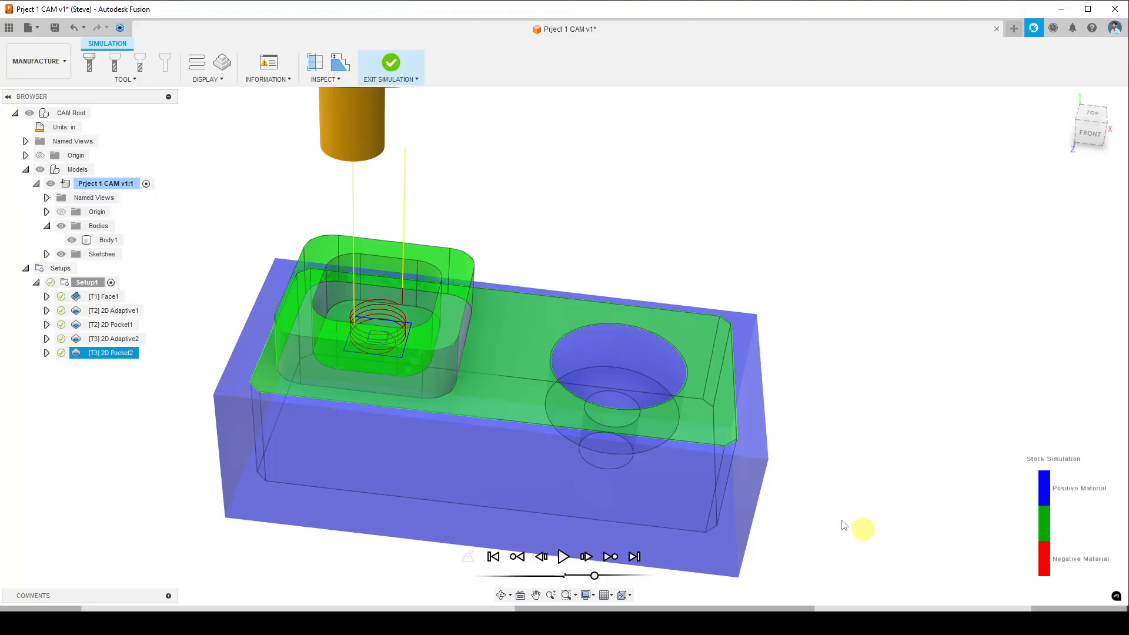
{"action": "middle_click_drag", "start_coordinate": [836, 447], "coordinate": [860, 355], "text": "shift"}
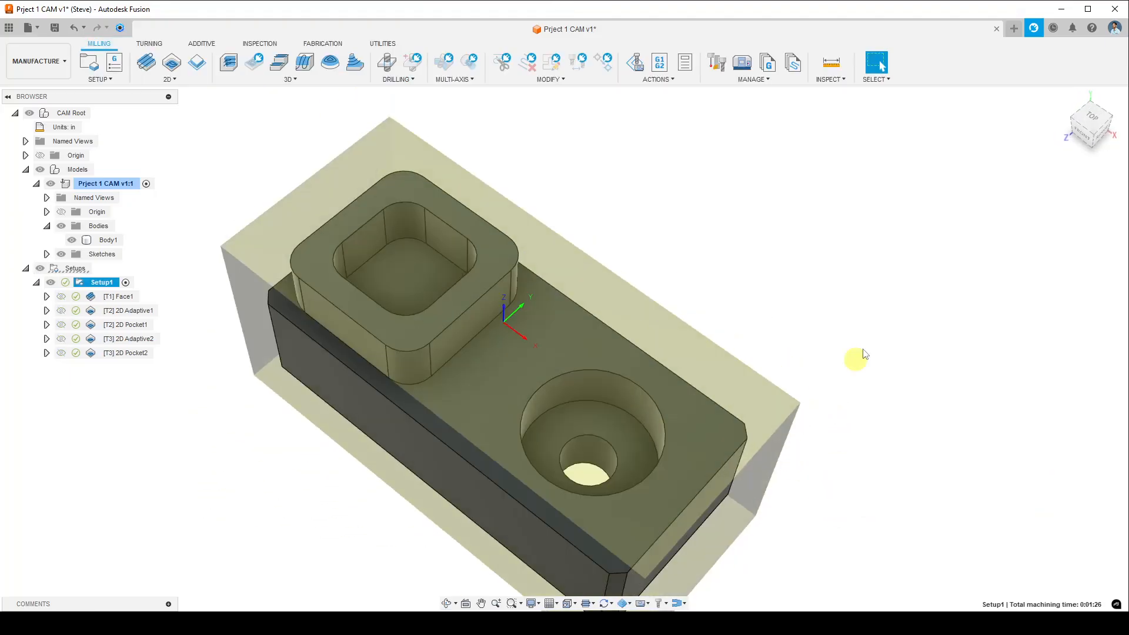
{"action": "left_click", "coordinate": [860, 350]}
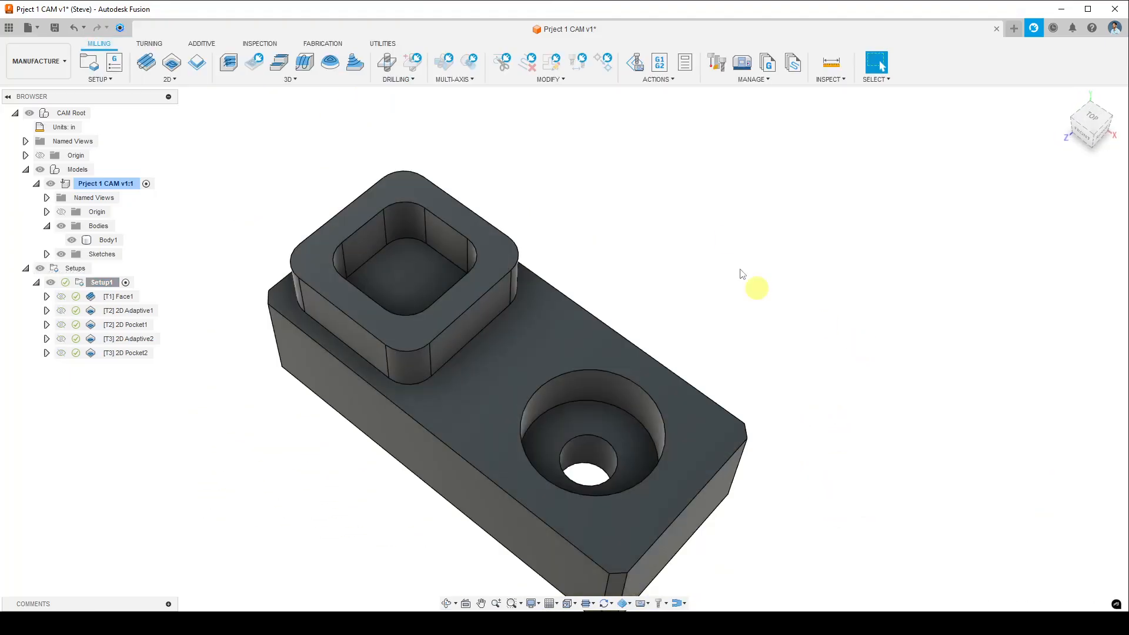
- Measure the diameter of the small through hole in the round pocket's floor, and close the measurement
{"action": "left_click", "coordinate": [831, 62]}
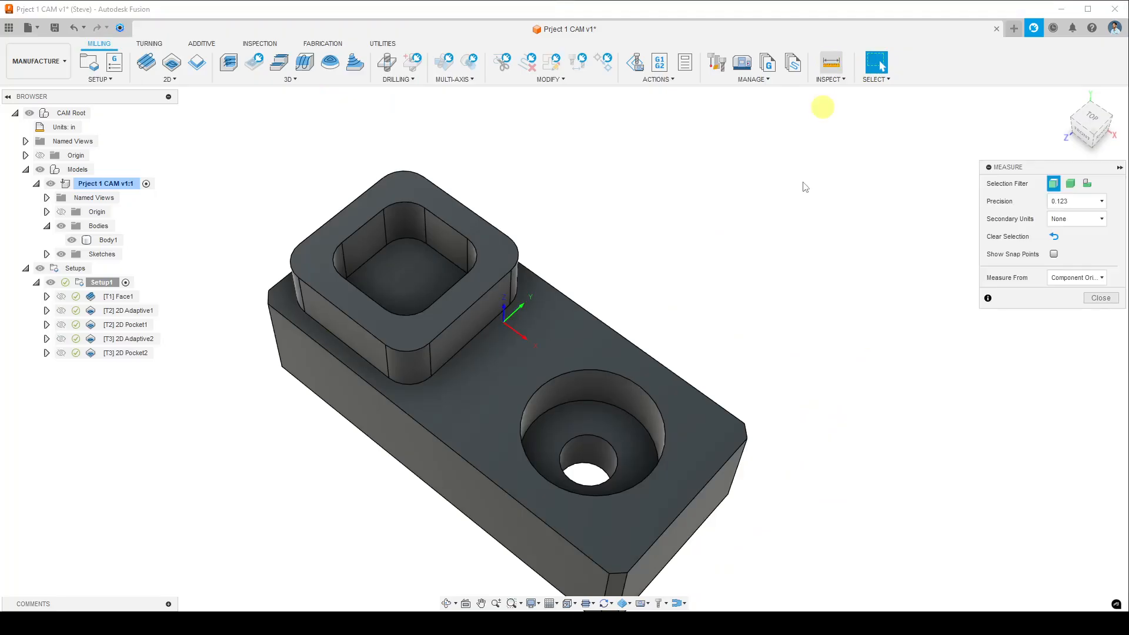
{"action": "left_click", "coordinate": [606, 454]}
{"action": "scroll", "coordinate": [585, 488], "scroll_direction": "up", "scroll_amount": 8}
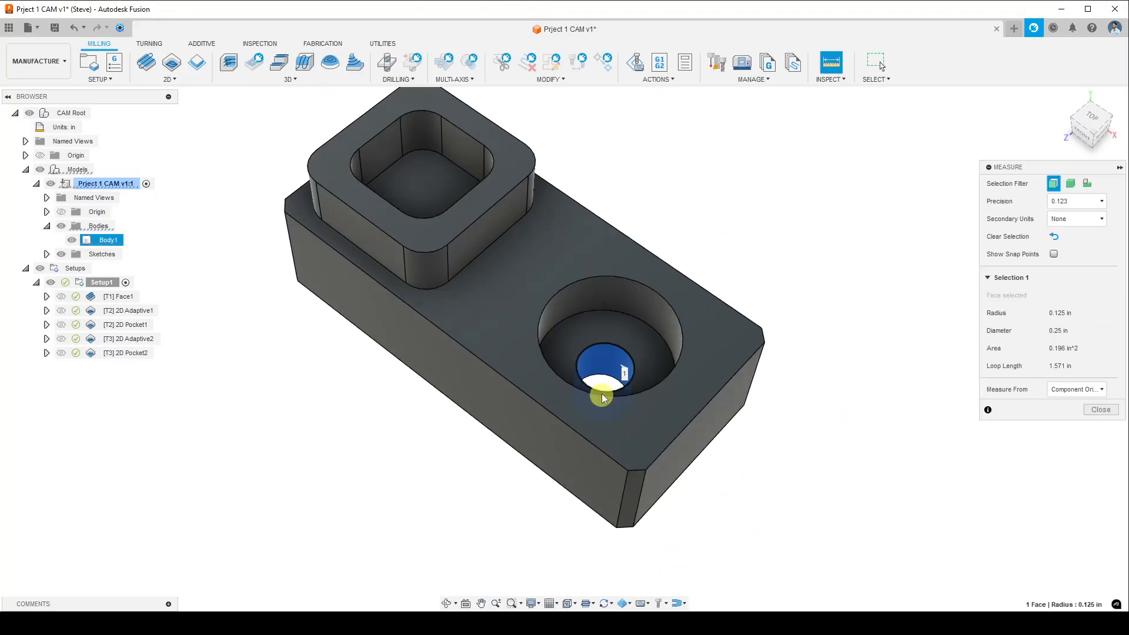
{"action": "scroll", "coordinate": [656, 416], "scroll_direction": "down", "scroll_amount": 6}
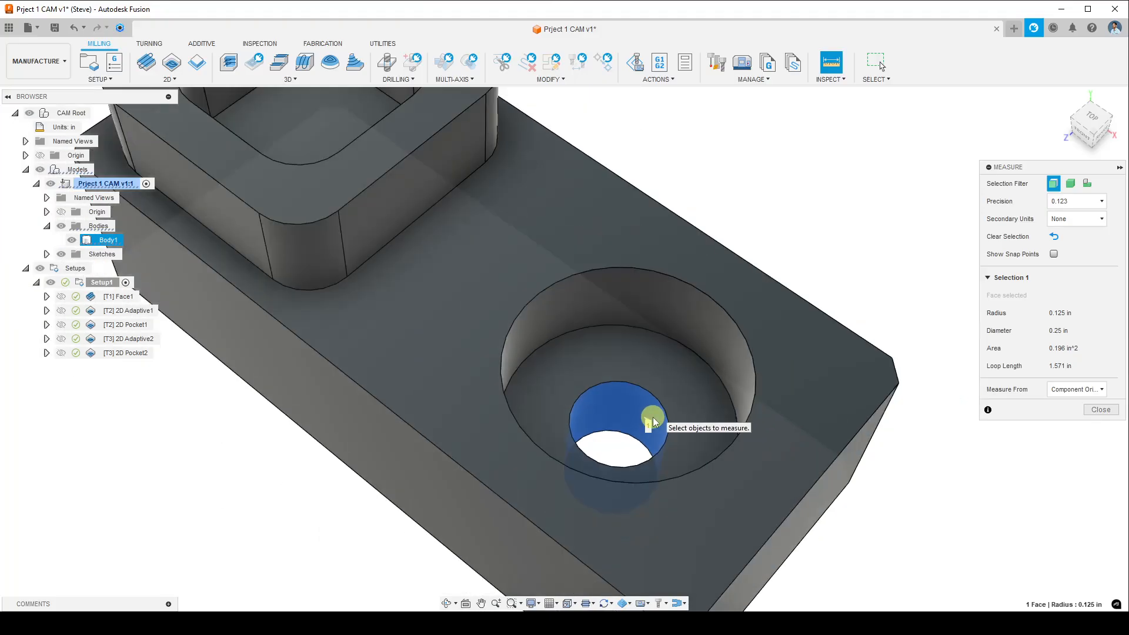
{"action": "middle_click_drag", "start_coordinate": [615, 462], "coordinate": [513, 309], "text": "shift"}
{"action": "scroll", "coordinate": [584, 440], "scroll_direction": "down", "scroll_amount": 5}
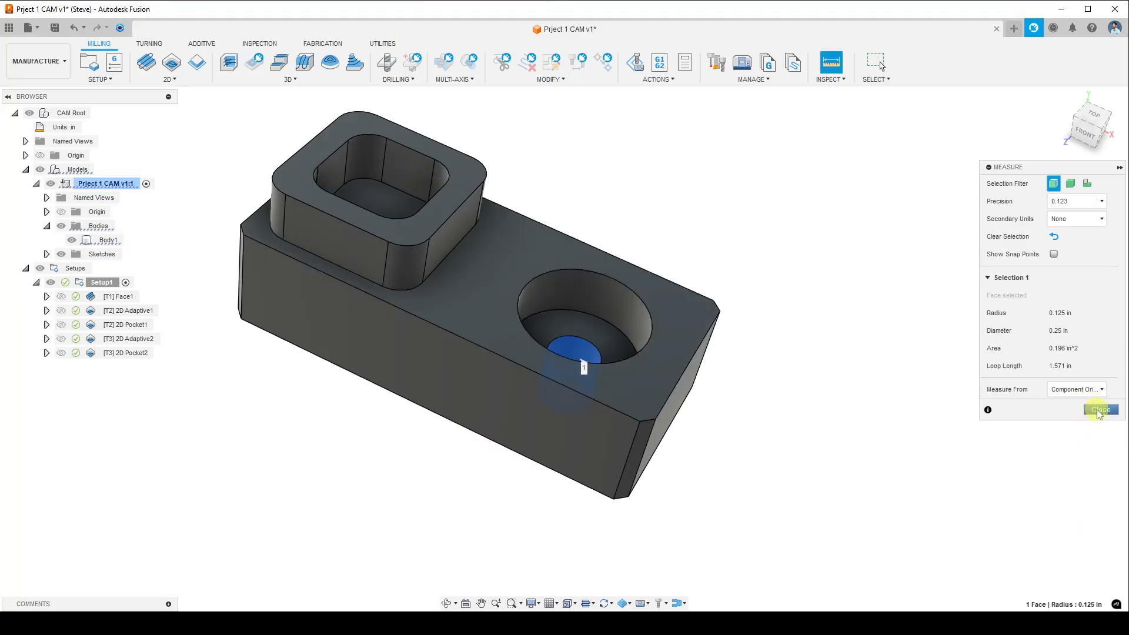
{"action": "left_click", "coordinate": [1100, 410]}
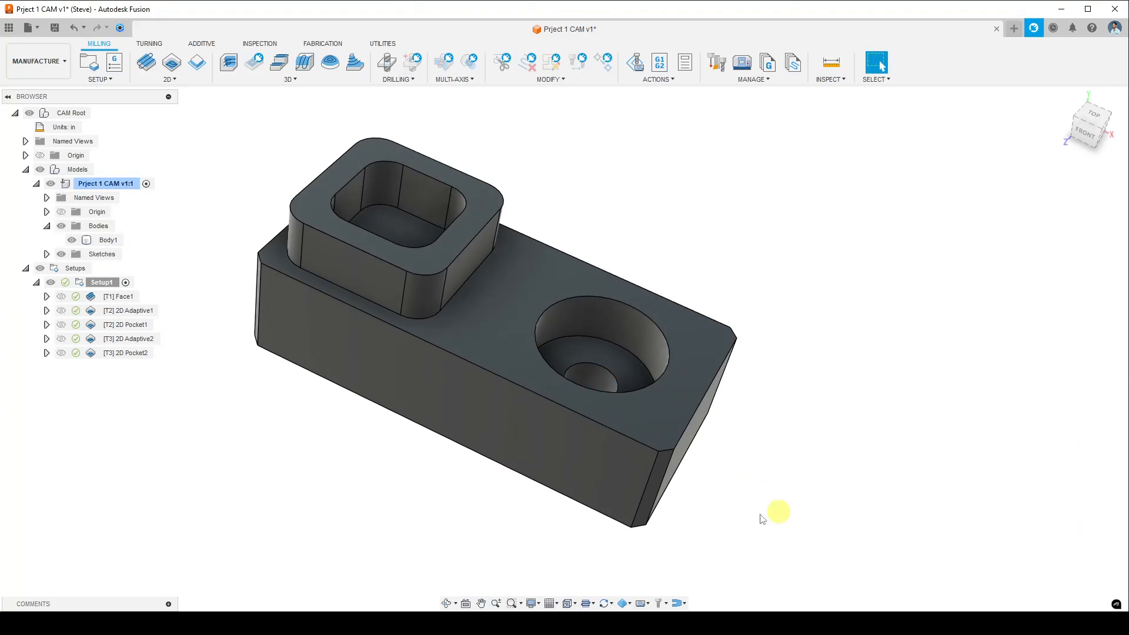
{"action": "middle_click_drag", "start_coordinate": [443, 491], "coordinate": [476, 493], "text": "shift"}
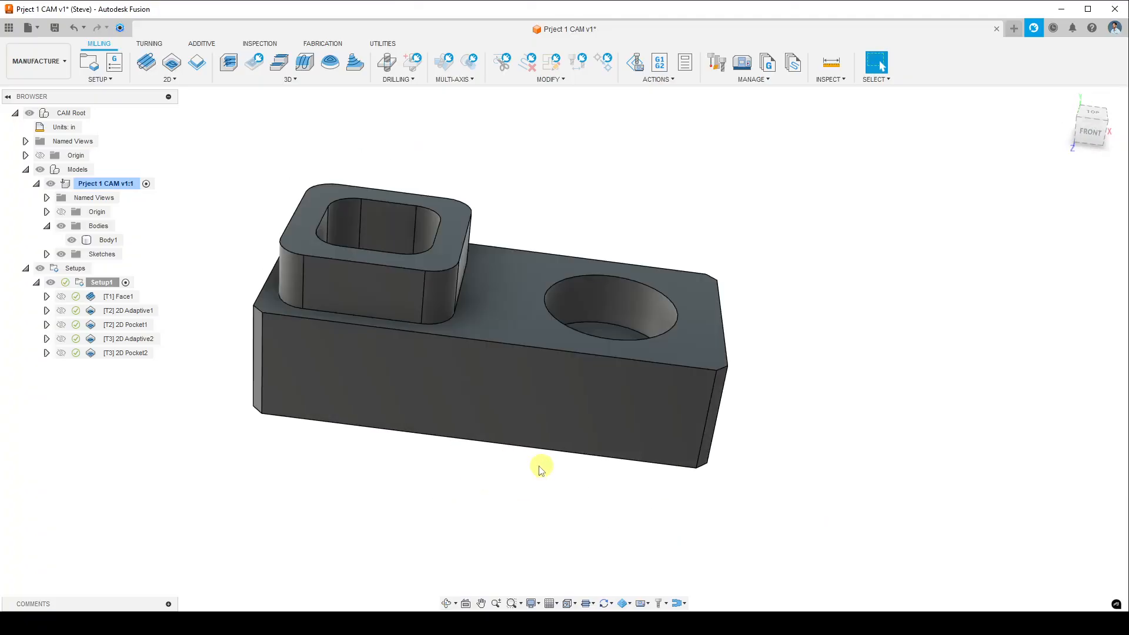
{"action": "middle_click_drag", "start_coordinate": [537, 464], "coordinate": [511, 482], "text": "shift"}
{"action": "left_click", "coordinate": [650, 325]}
{"action": "middle_click_drag", "start_coordinate": [649, 326], "coordinate": [591, 283], "text": "shift"}
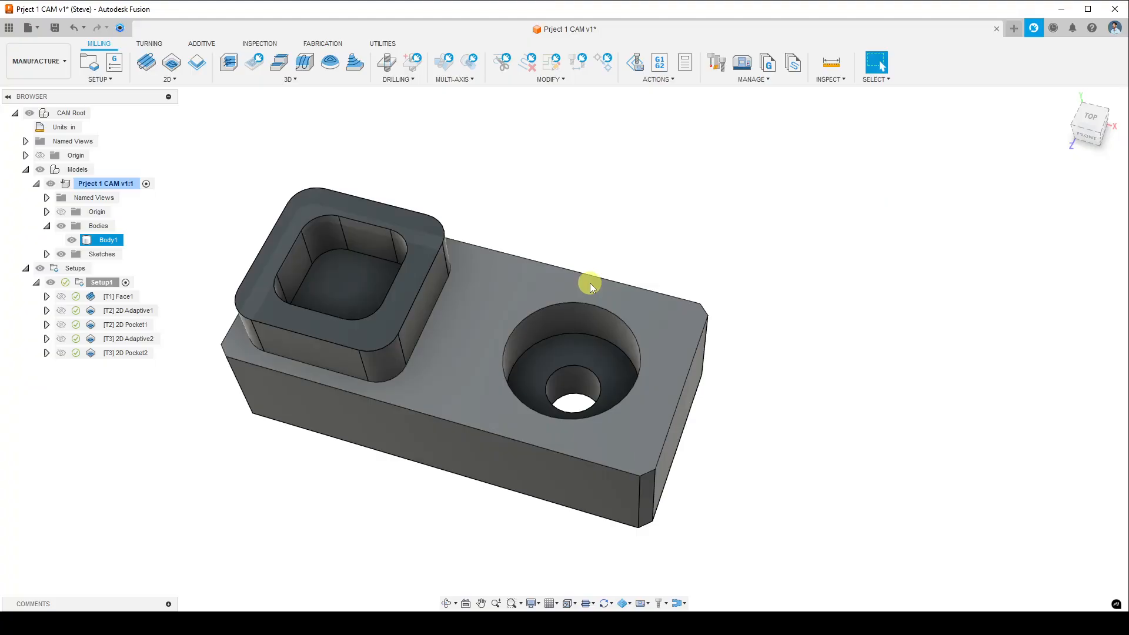
{"action": "left_click", "coordinate": [544, 244]}
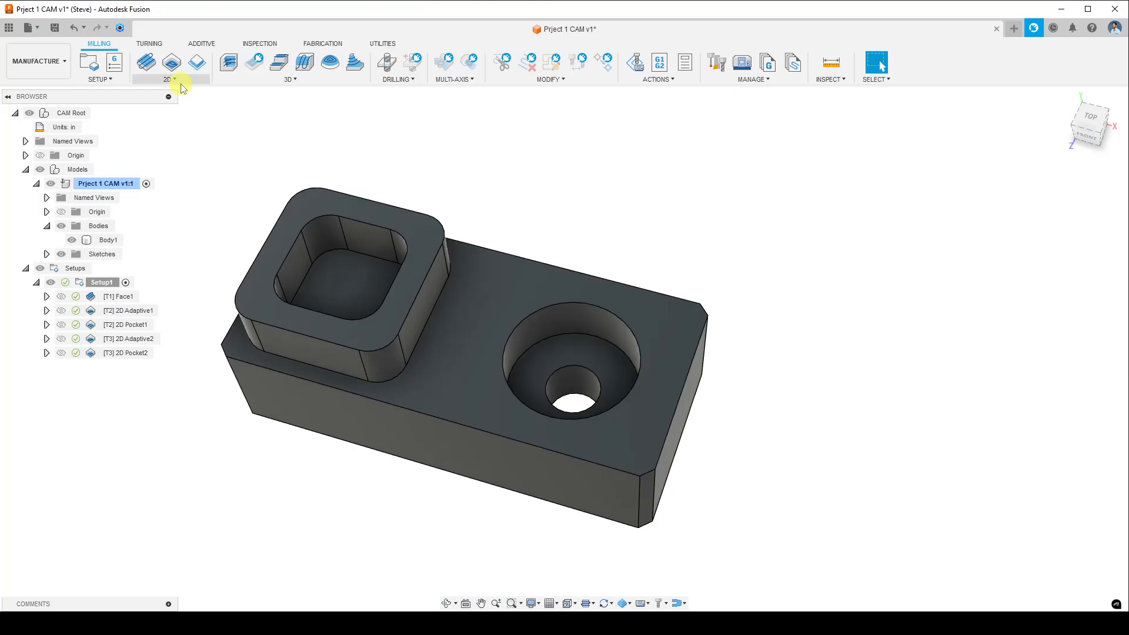
- Create a Drill operation using the 1/2" 45° chamfer mill from the CNC Beginner (HAAS VF2) library, with all tool filters cleared
{"action": "left_click", "coordinate": [414, 80]}
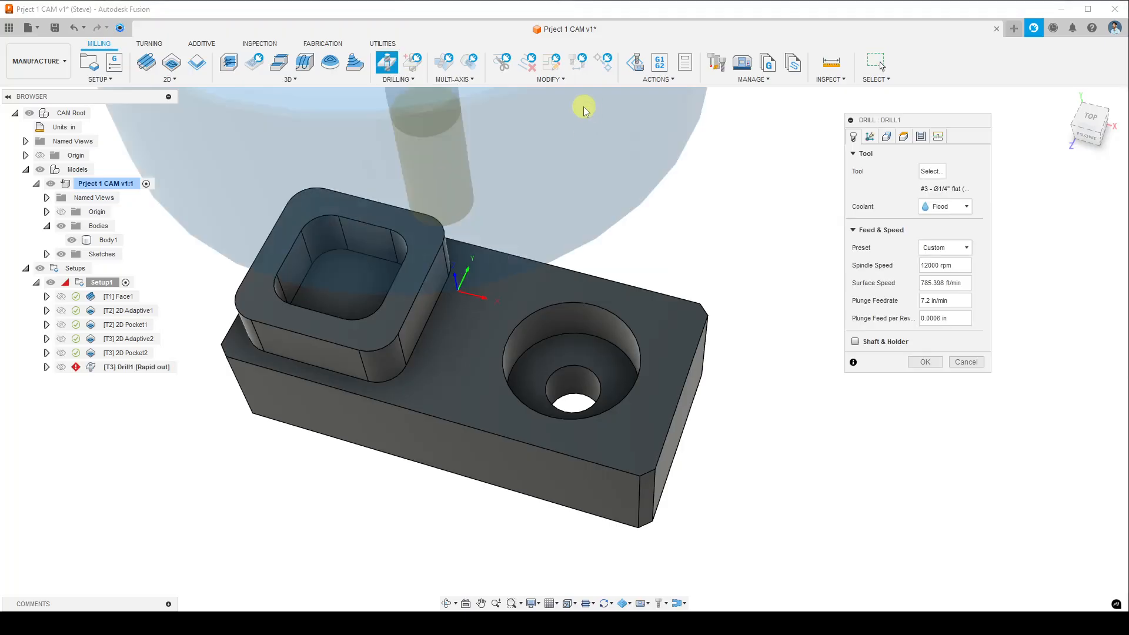
{"action": "middle_click_drag", "start_coordinate": [684, 297], "coordinate": [519, 279], "text": "shift"}
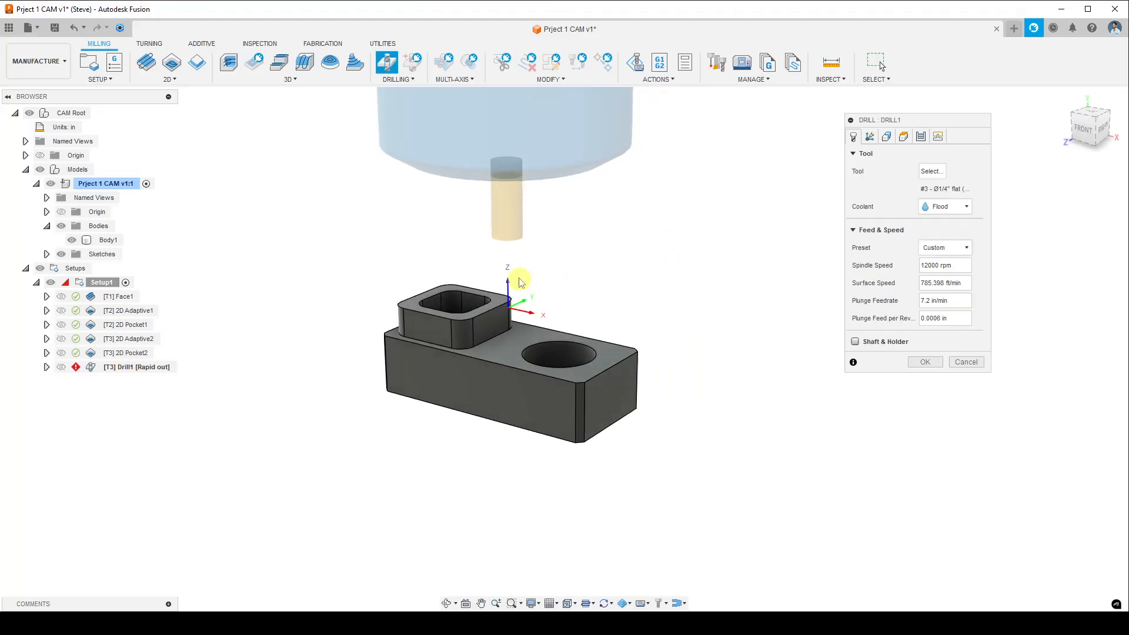
{"action": "left_click", "coordinate": [934, 173]}
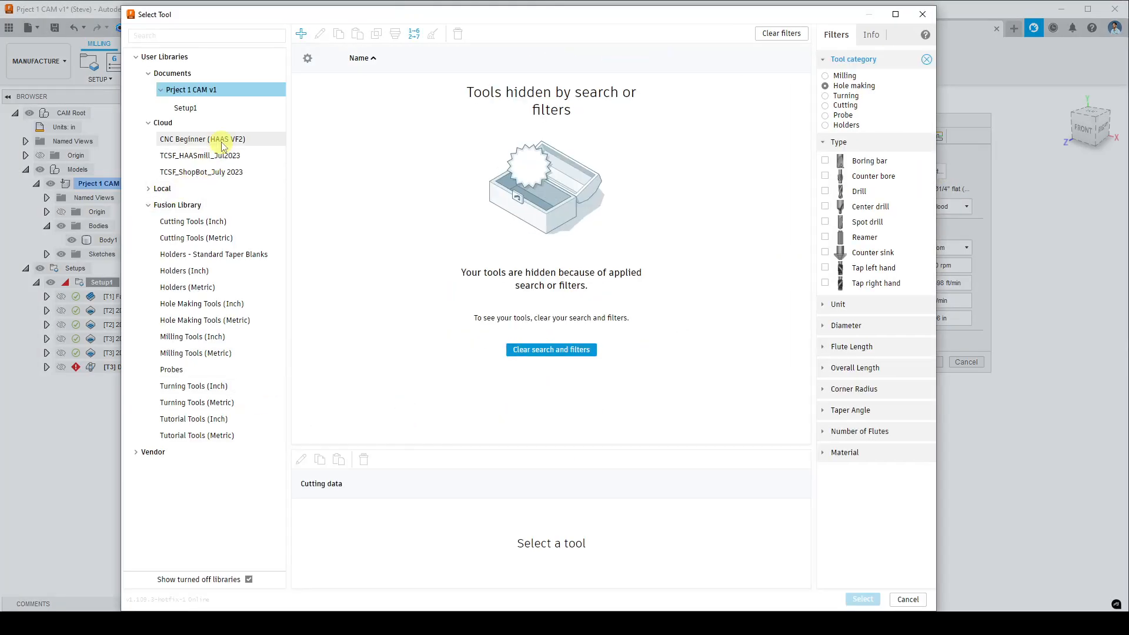
{"action": "left_click", "coordinate": [223, 146]}
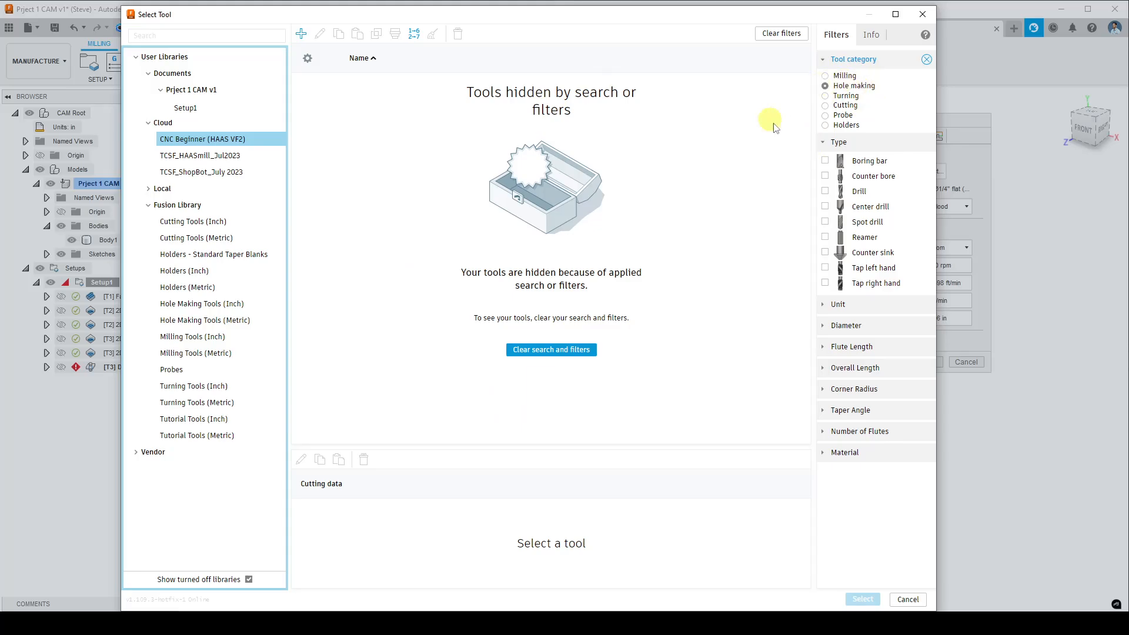
{"action": "left_click", "coordinate": [552, 350]}
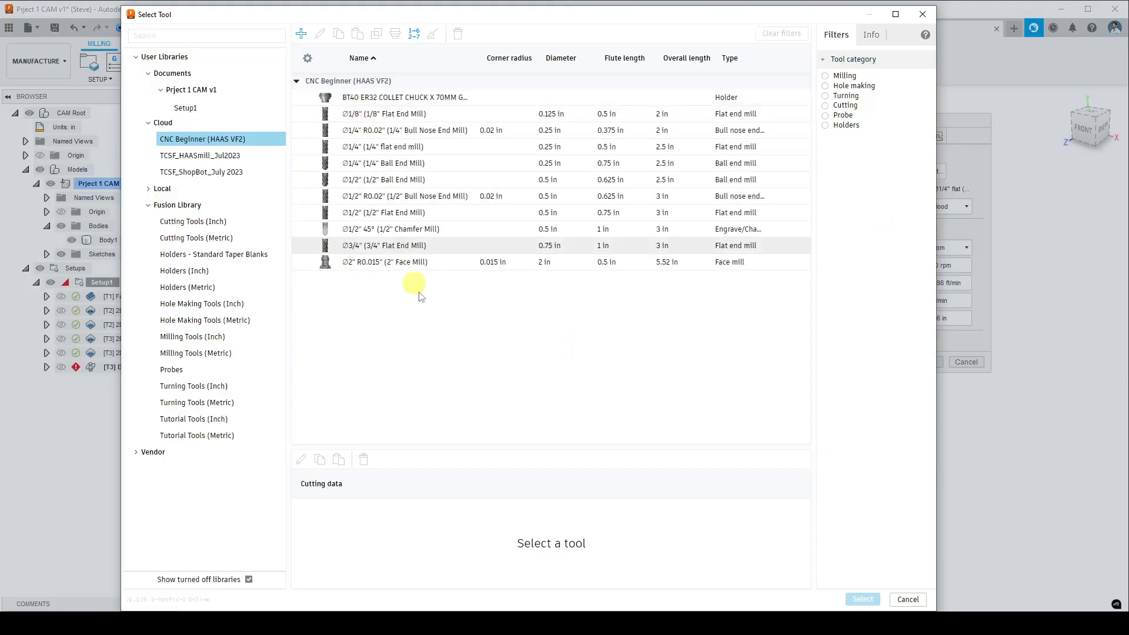
{"action": "left_click", "coordinate": [456, 231]}
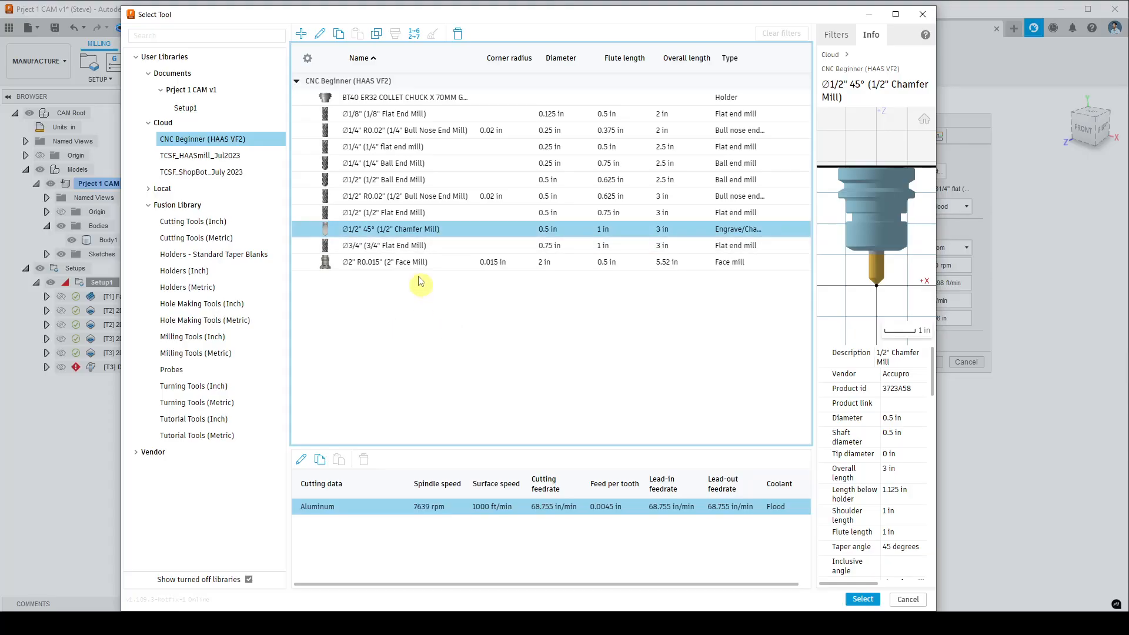
{"action": "left_click", "coordinate": [863, 600]}
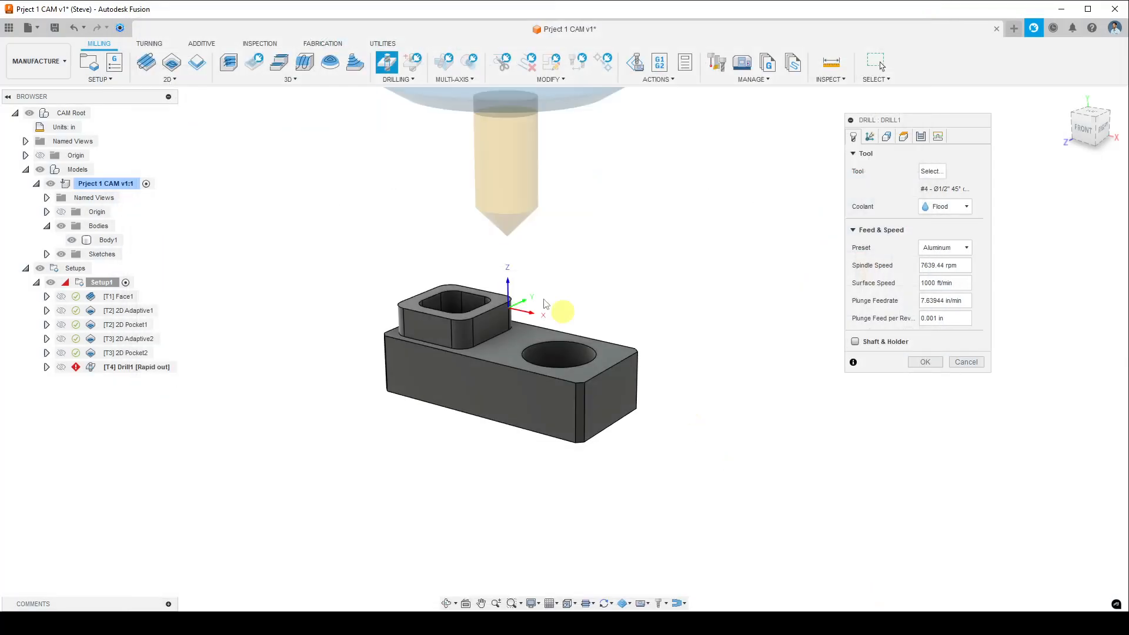
- Select the round pocket's cylindrical wall as the hole face for the Drill operation
{"action": "mouse_move", "coordinate": [586, 369]}
{"action": "middle_mouse_down"}
{"action": "mouse_move", "coordinate": [577, 360]}
{"action": "mouse_move", "coordinate": [585, 375]}
{"action": "middle_mouse_up"}
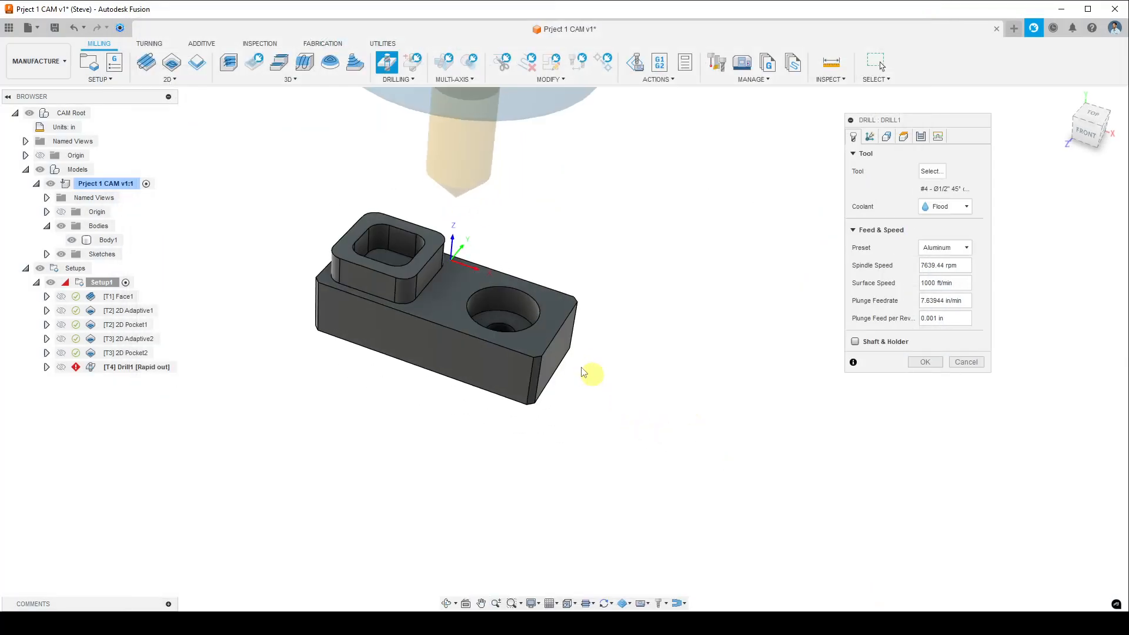
{"action": "scroll", "coordinate": [502, 329], "scroll_direction": "down", "scroll_amount": 3}
{"action": "scroll", "coordinate": [503, 325], "scroll_direction": "up", "scroll_amount": 5}
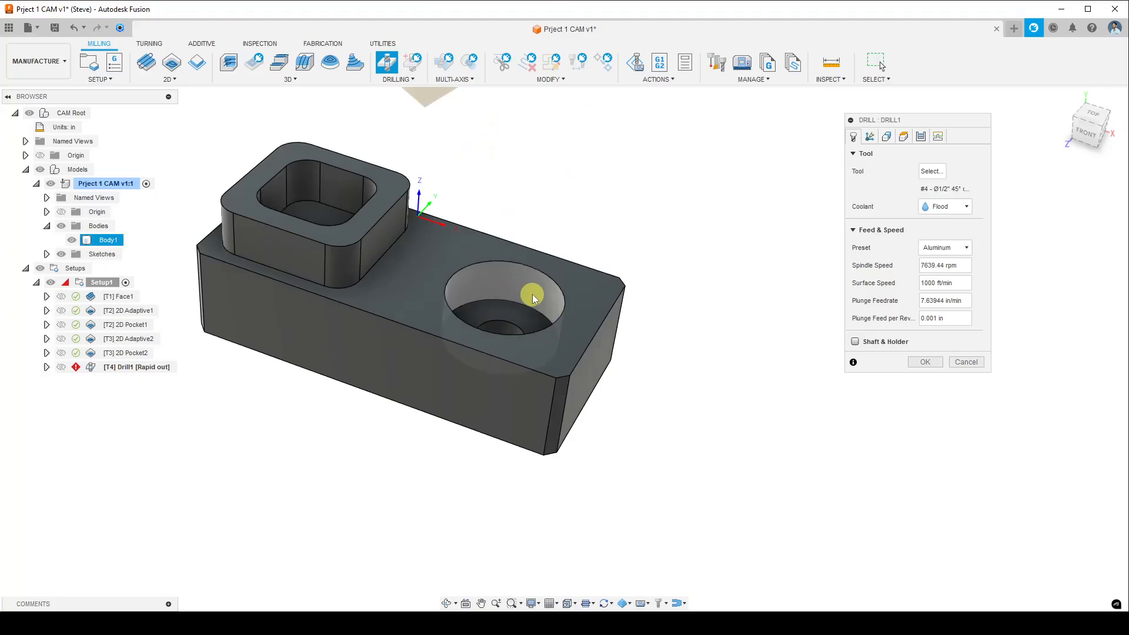
{"action": "middle_click_drag", "start_coordinate": [682, 347], "coordinate": [656, 368]}
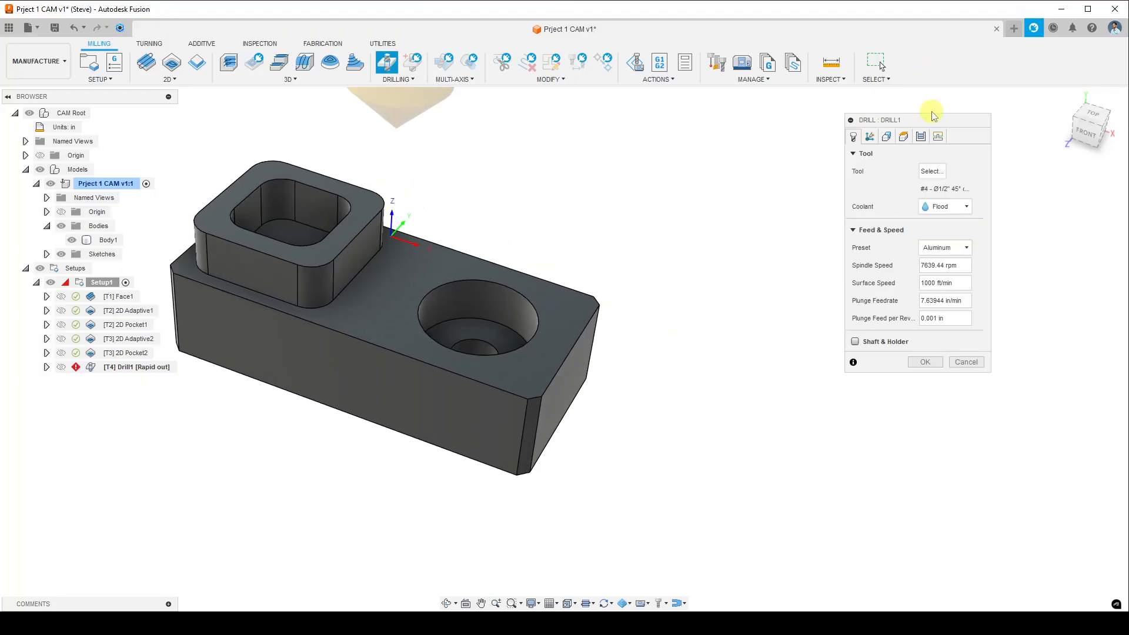
{"action": "left_click_drag", "start_coordinate": [934, 116], "coordinate": [874, 140]}
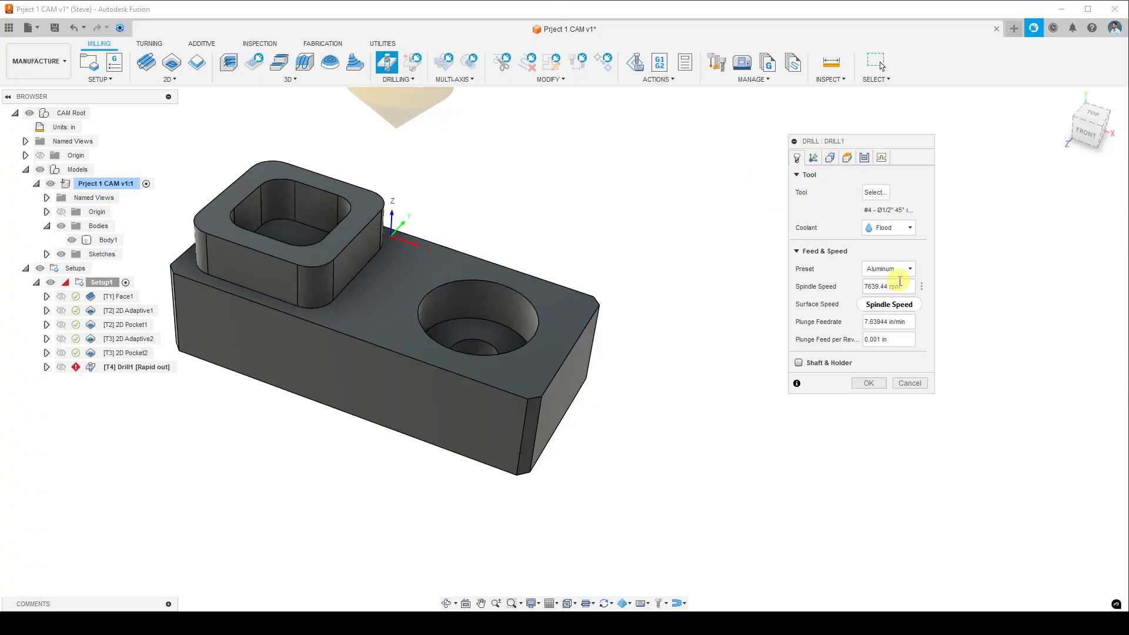
{"action": "left_click", "coordinate": [831, 158]}
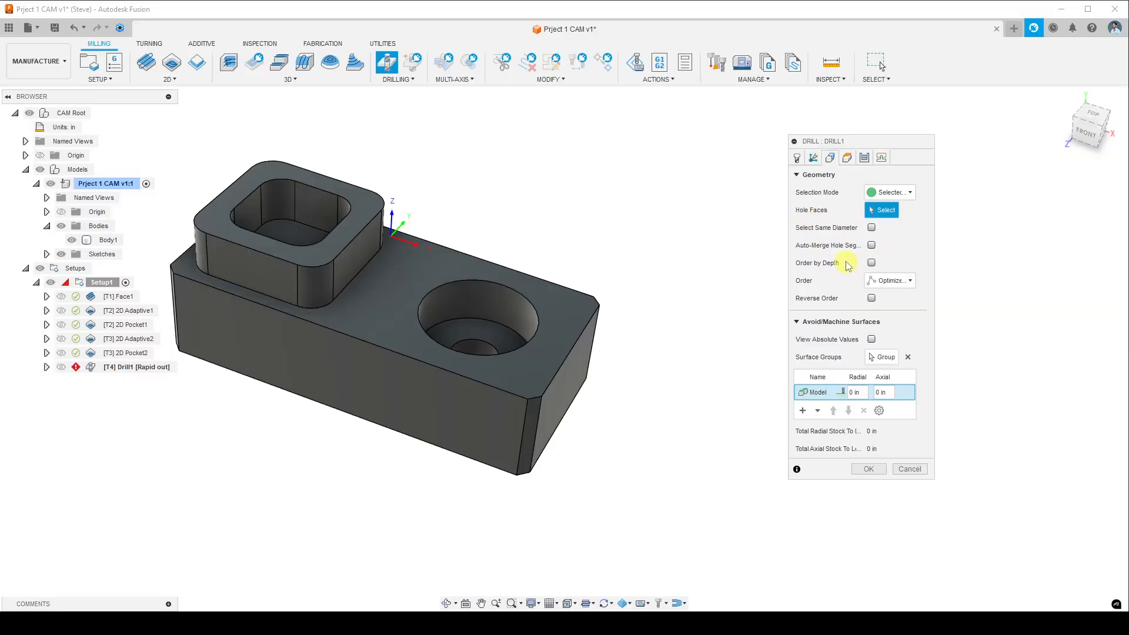
{"action": "left_click", "coordinate": [520, 312]}
{"action": "middle_click_drag", "start_coordinate": [612, 292], "coordinate": [580, 320]}
{"action": "scroll", "coordinate": [575, 318], "scroll_direction": "up", "scroll_amount": 2}
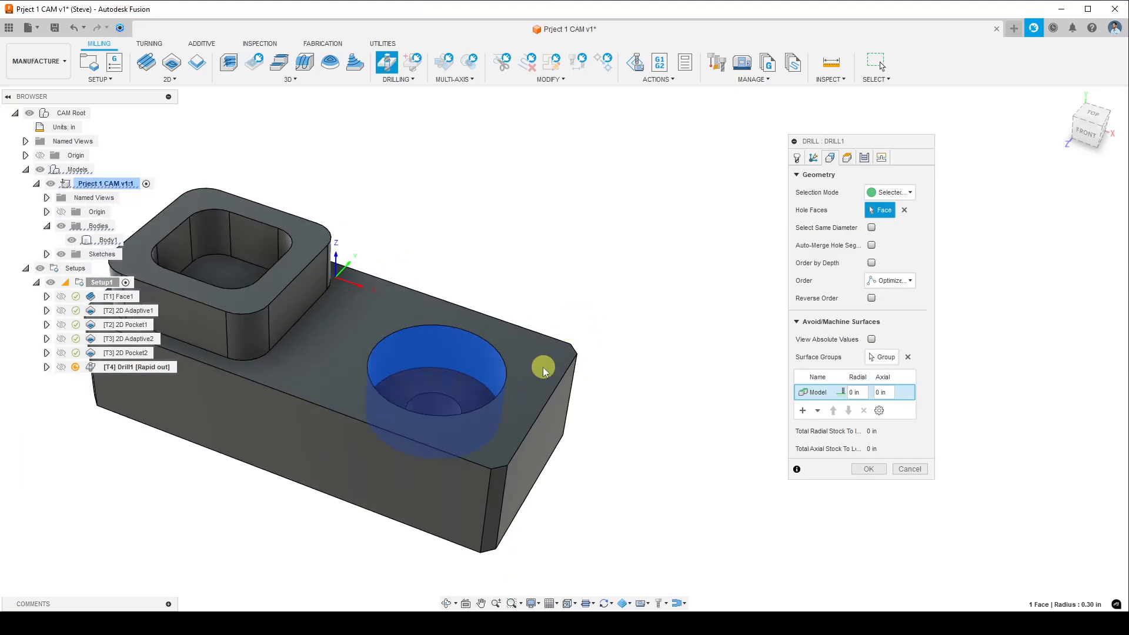
{"action": "middle_click_drag", "start_coordinate": [544, 369], "coordinate": [471, 353], "text": "shift"}
{"action": "scroll", "coordinate": [434, 358], "scroll_direction": "up", "scroll_amount": 2}
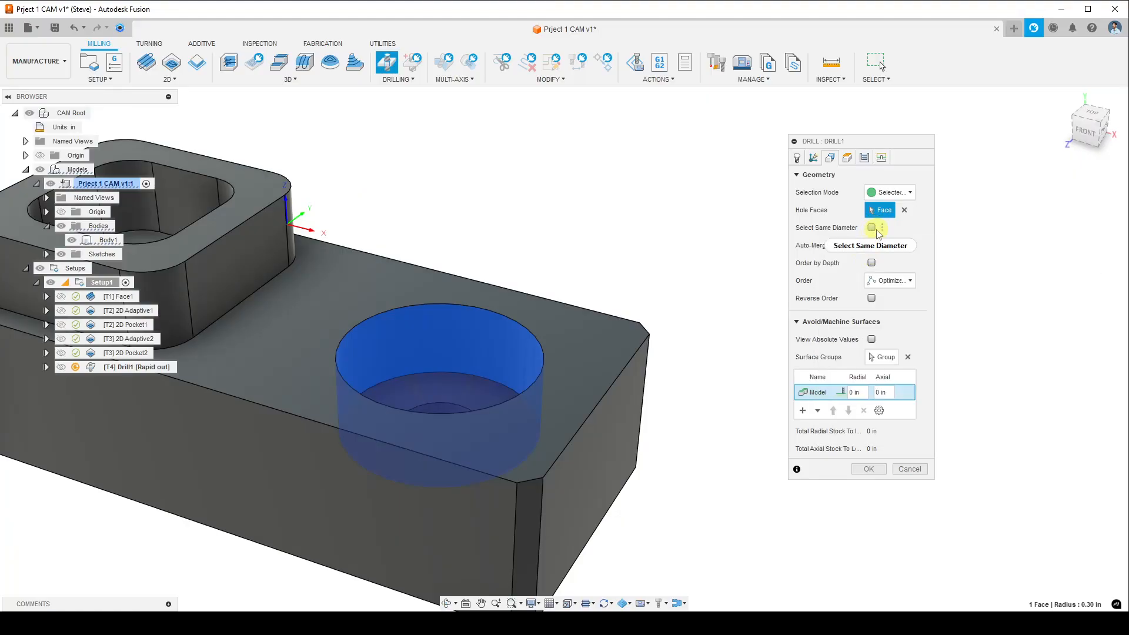
{"action": "mouse_move", "coordinate": [878, 233]}
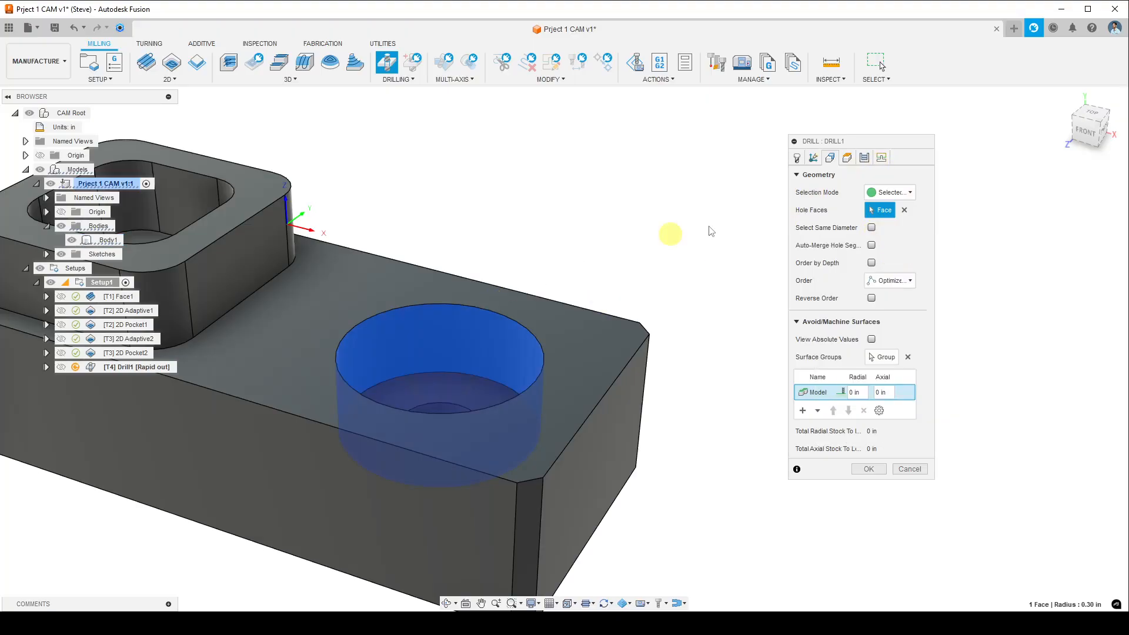
- Examine the Drill operation's top and bottom heights in the round pocket from the front in the Wireframe visual style
{"action": "left_click", "coordinate": [847, 159]}
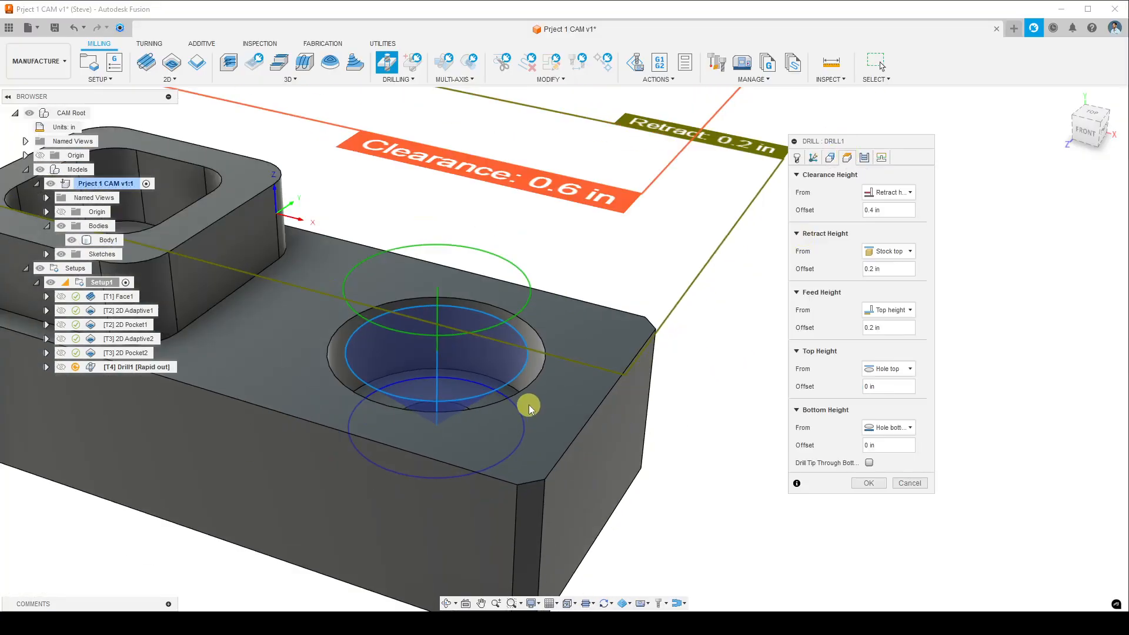
{"action": "middle_click_drag", "start_coordinate": [507, 436], "coordinate": [533, 412], "text": "shift"}
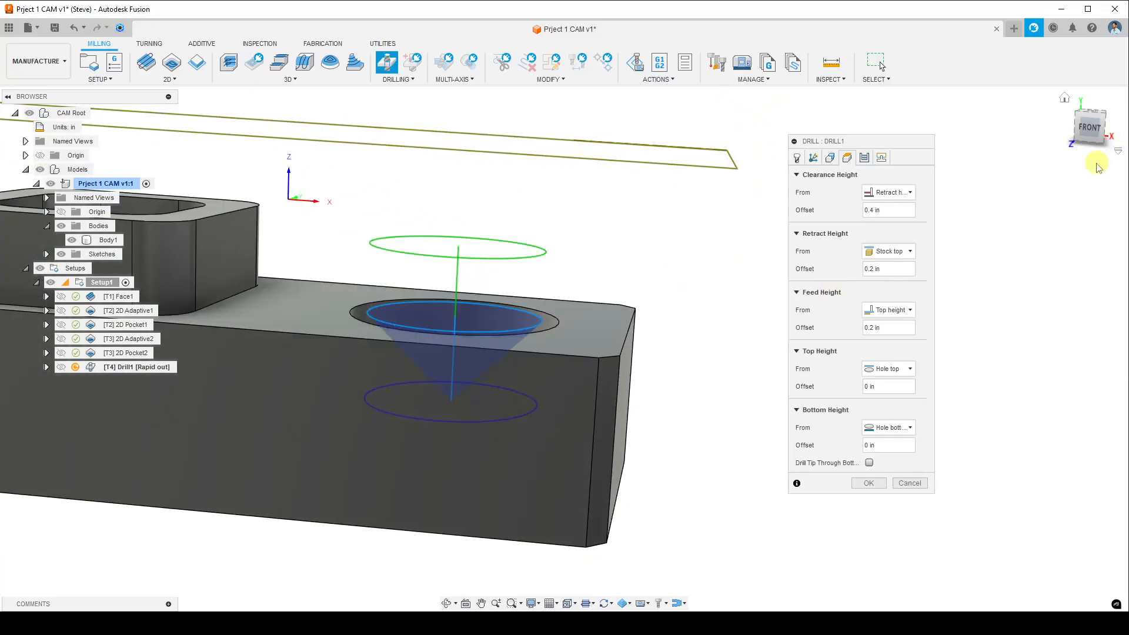
{"action": "left_click", "coordinate": [1095, 128]}
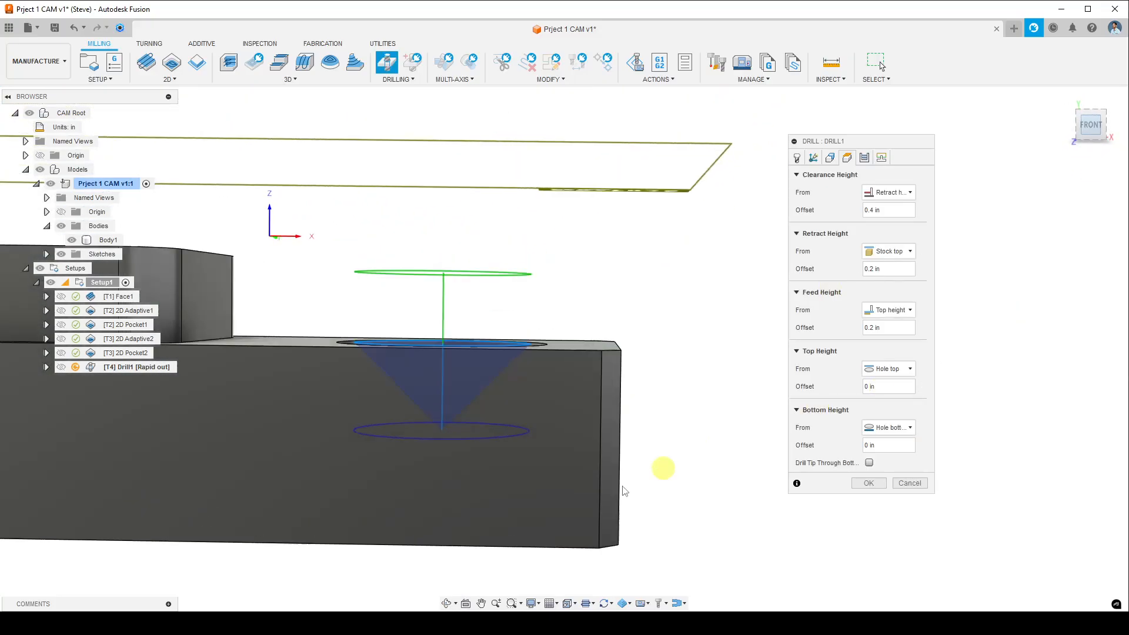
{"action": "scroll", "coordinate": [530, 432], "scroll_direction": "up", "scroll_amount": 3}
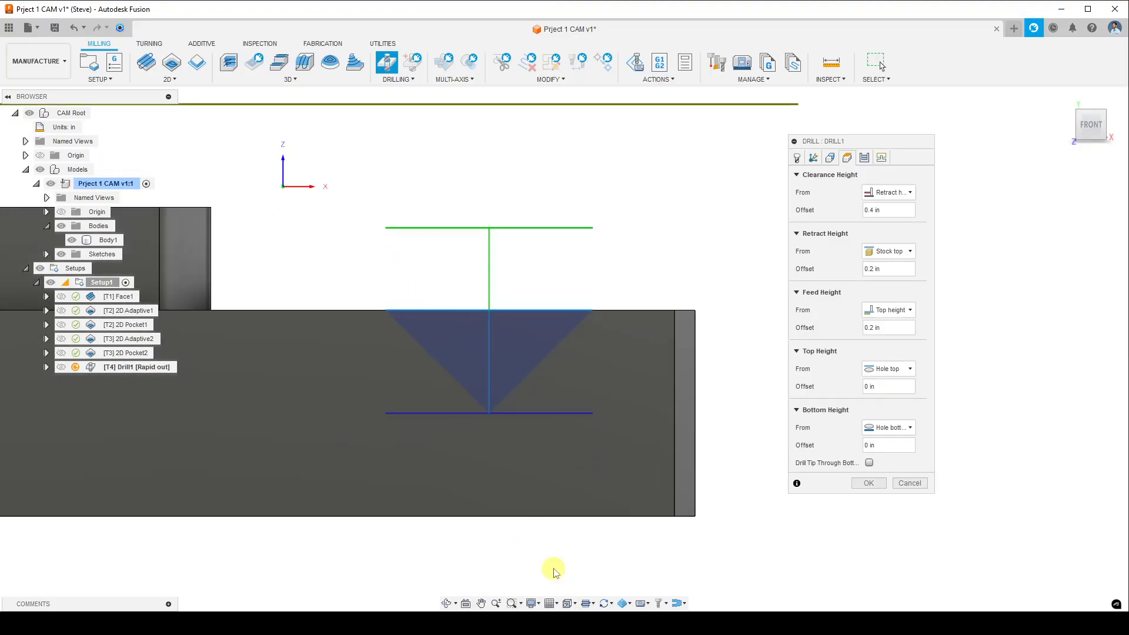
{"action": "left_click", "coordinate": [539, 605]}
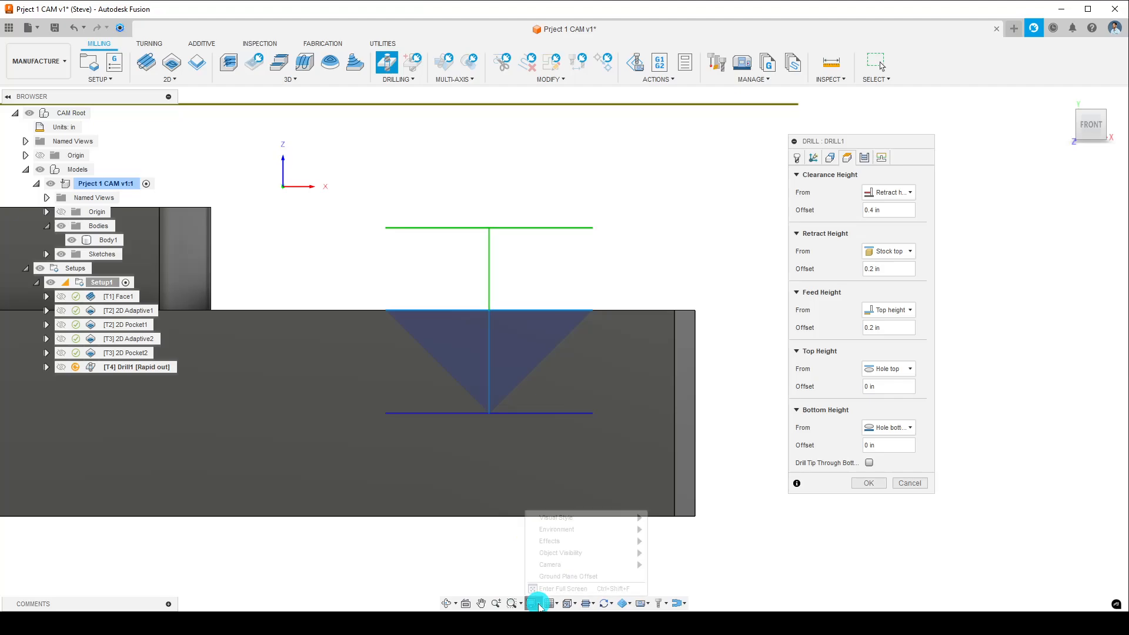
{"action": "mouse_move", "coordinate": [617, 524]}
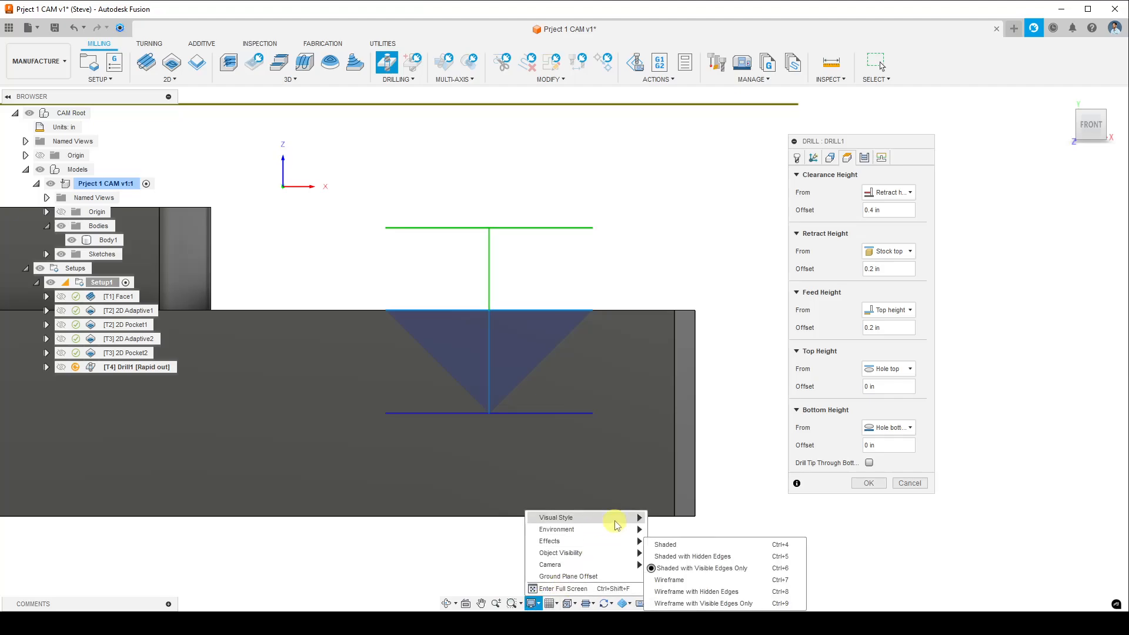
{"action": "left_click", "coordinate": [674, 583]}
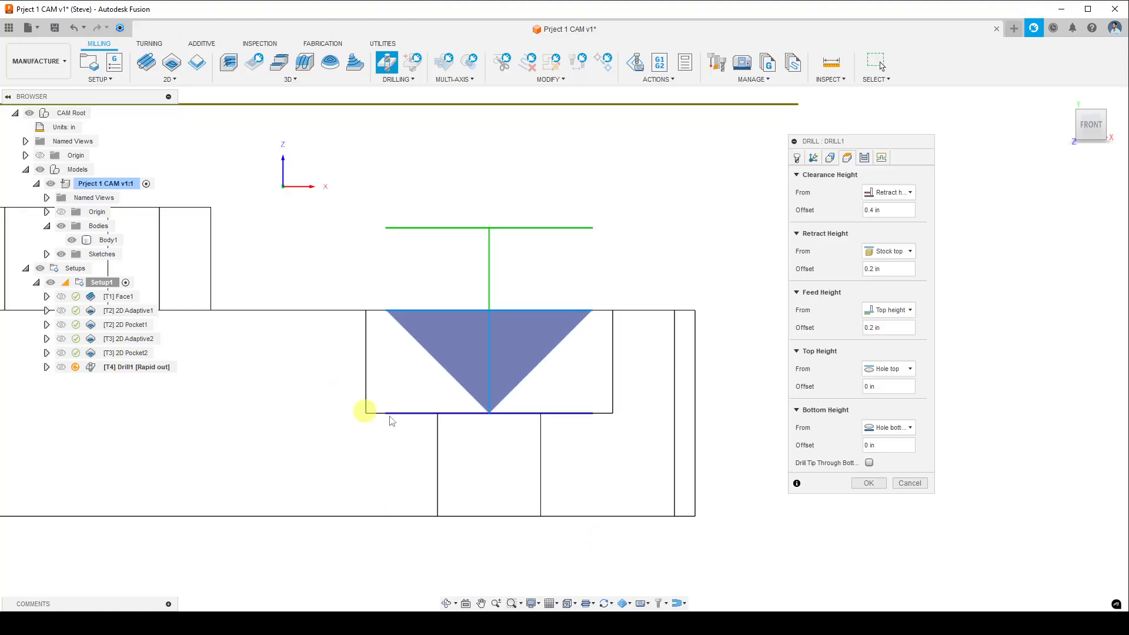
{"action": "mouse_move", "coordinate": [392, 421]}
{"action": "middle_mouse_down"}
{"action": "mouse_move", "coordinate": [757, 424]}
{"action": "mouse_move", "coordinate": [393, 424]}
{"action": "middle_mouse_up"}
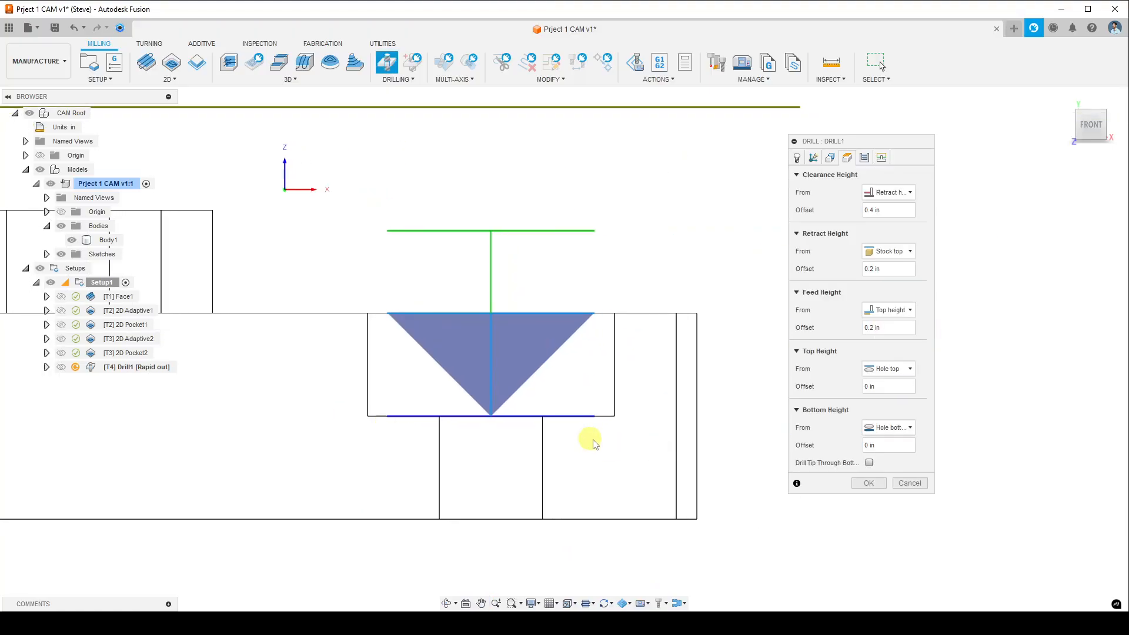
- Set the Drill operation's bottom height to be measured from Hole top with an offset of -.125 in
{"action": "mouse_move", "coordinate": [565, 418]}
{"action": "middle_mouse_down", "text": "shift"}
{"action": "mouse_move", "coordinate": [560, 443]}
{"action": "mouse_move", "coordinate": [562, 398]}
{"action": "mouse_move", "coordinate": [570, 428]}
{"action": "middle_mouse_up", "text": "shift"}
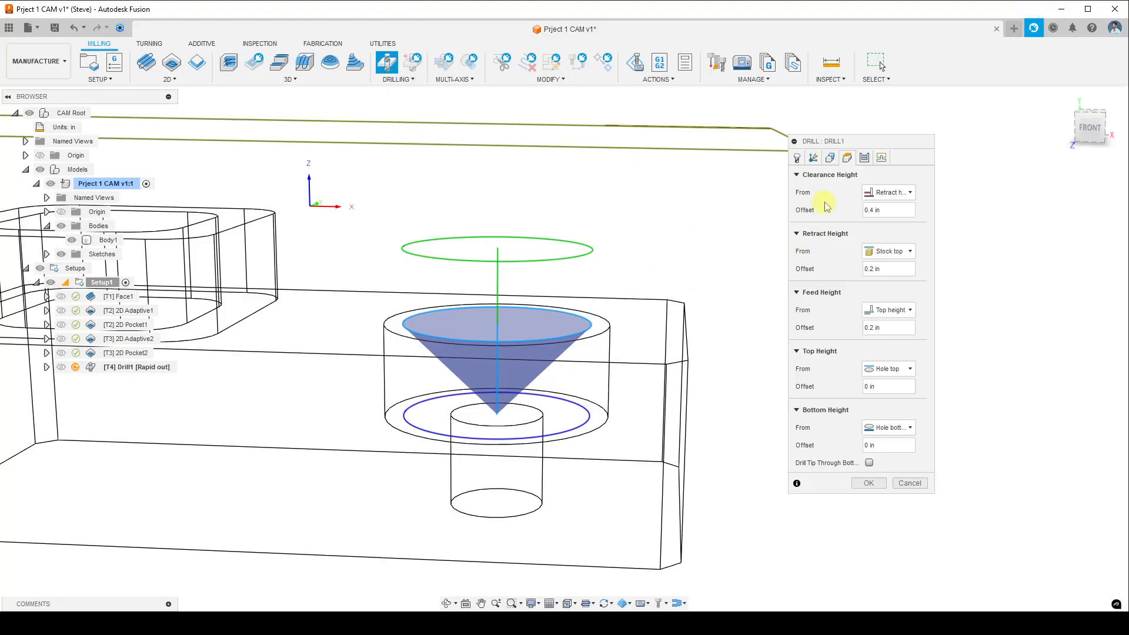
{"action": "left_click_drag", "start_coordinate": [855, 144], "coordinate": [893, 115]}
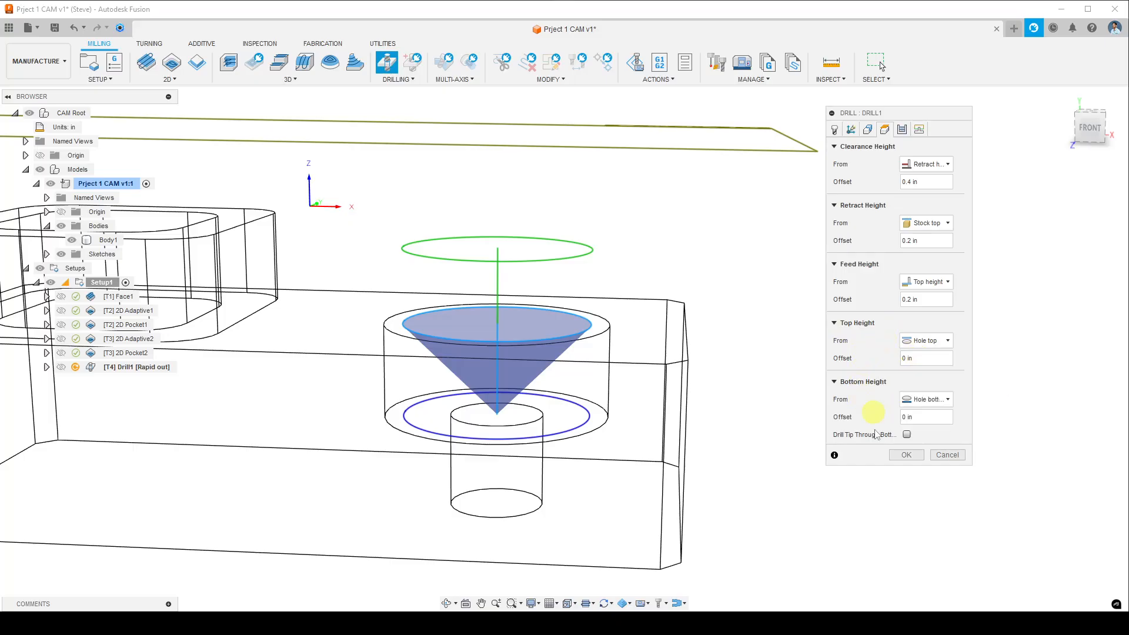
{"action": "left_click", "coordinate": [937, 400]}
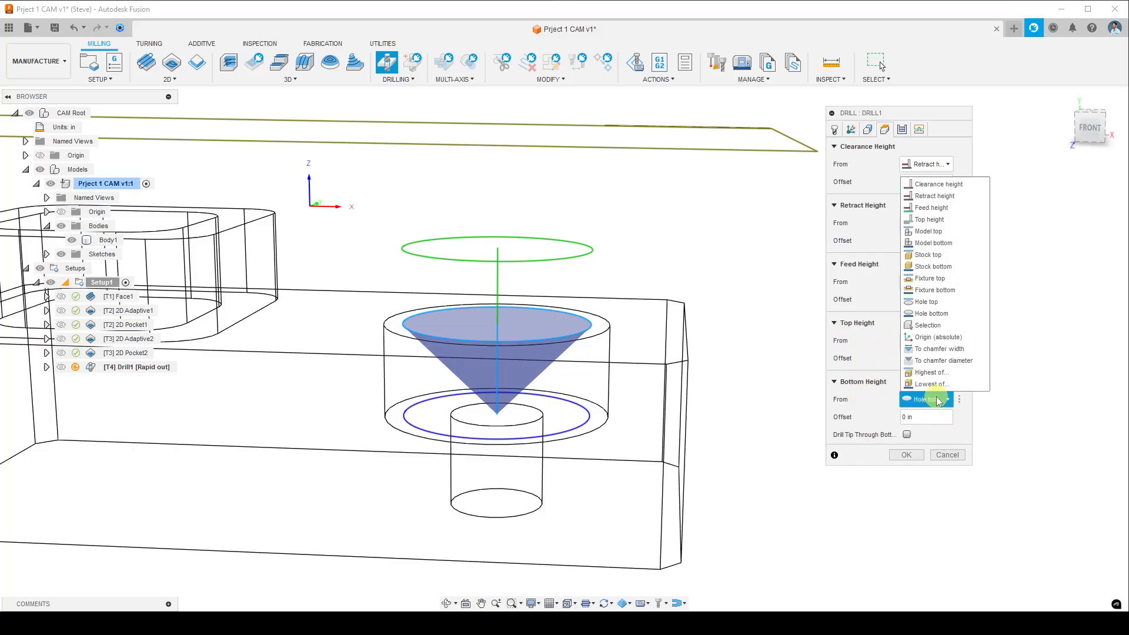
{"action": "left_click", "coordinate": [928, 302]}
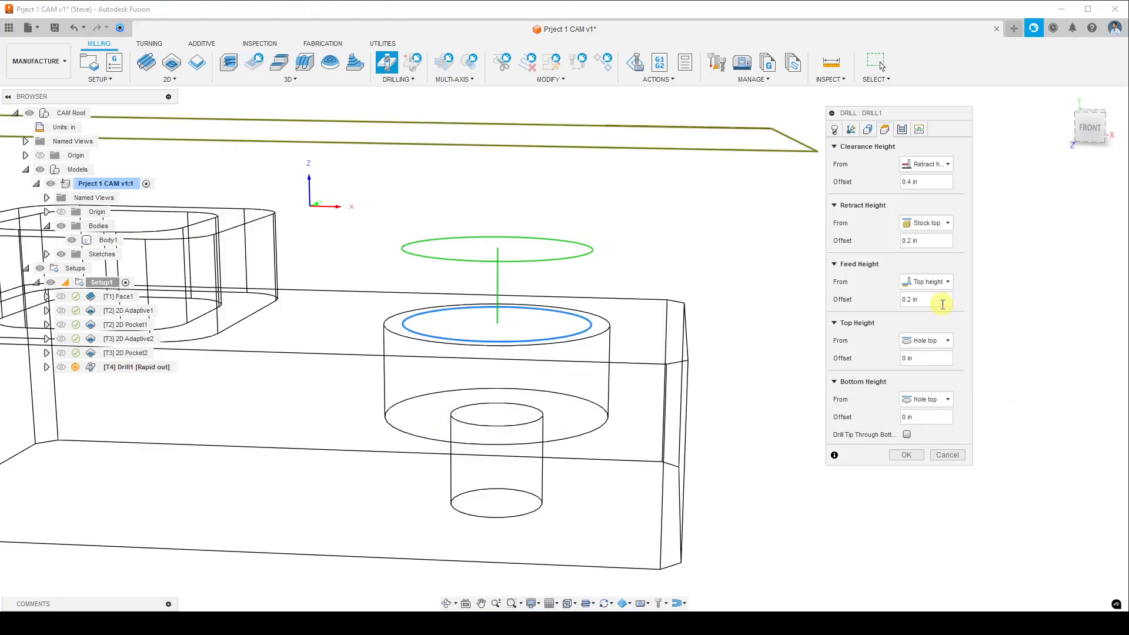
{"action": "left_click", "coordinate": [929, 417]}
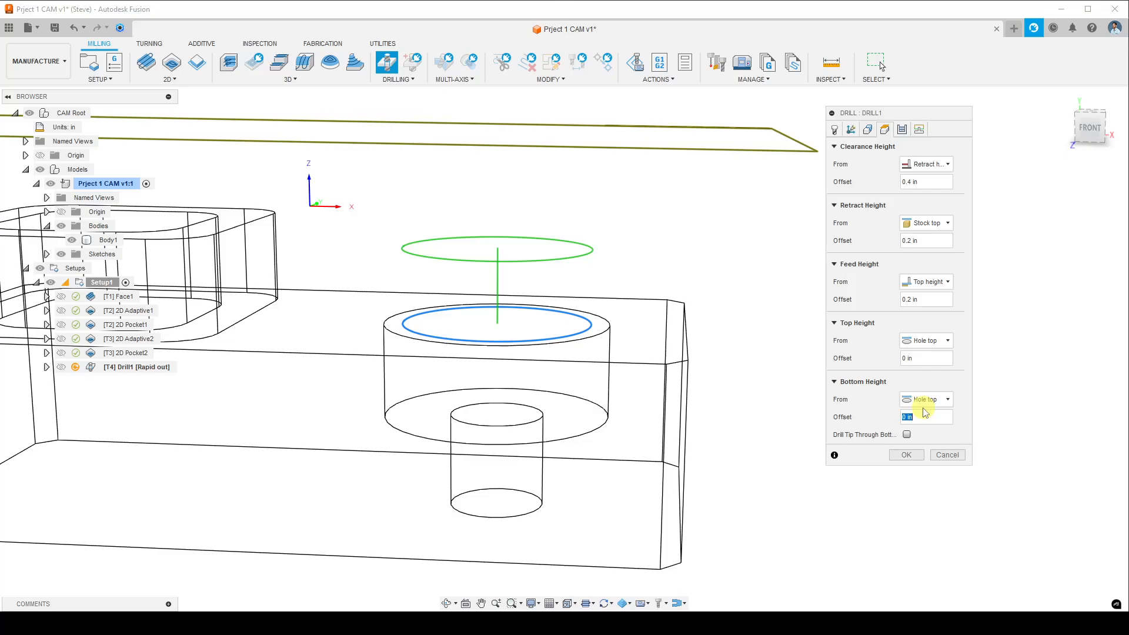
{"action": "type", "text": "-.125"}
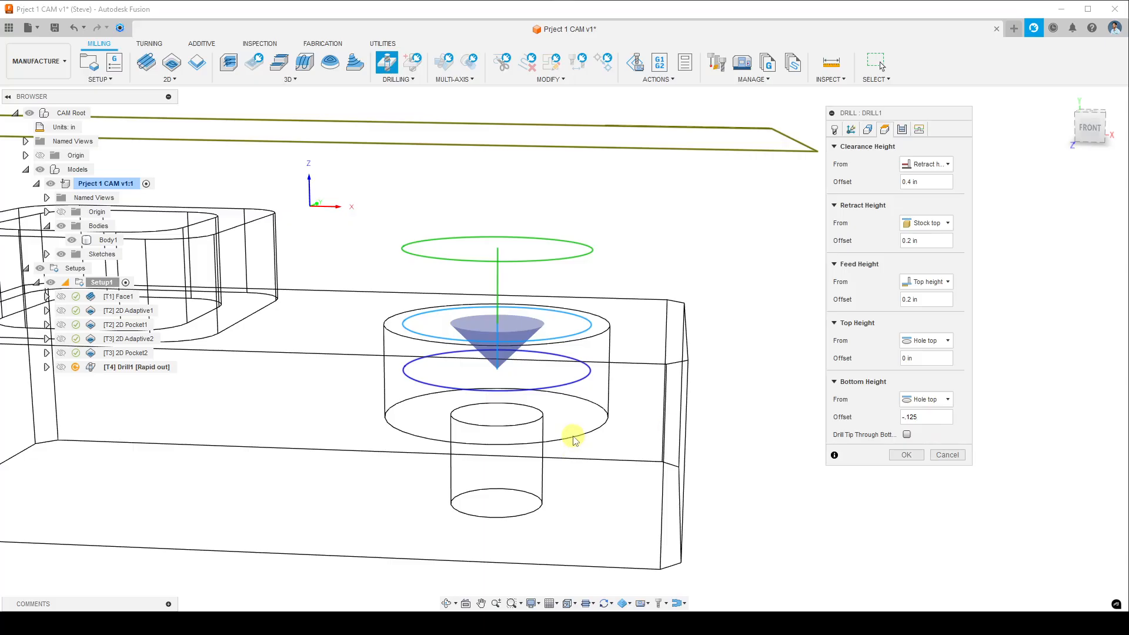
{"action": "middle_click_drag", "start_coordinate": [575, 447], "coordinate": [524, 424], "text": "shift"}
{"action": "scroll", "coordinate": [494, 424], "scroll_direction": "up", "scroll_amount": 3}
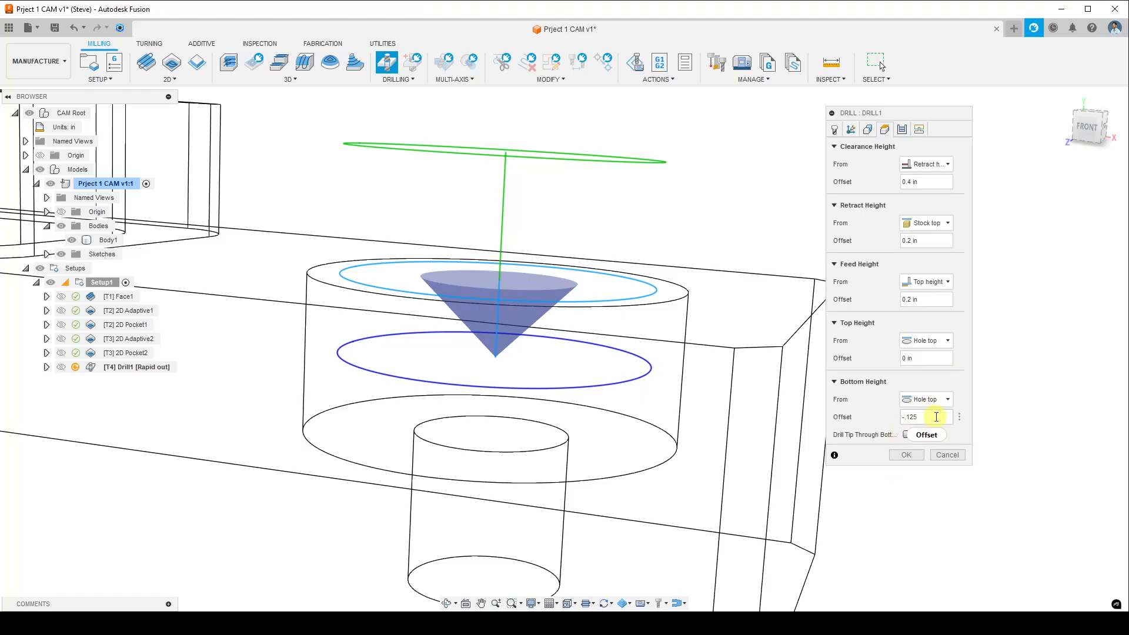
{"action": "scroll", "coordinate": [562, 438], "scroll_direction": "down", "scroll_amount": 3}
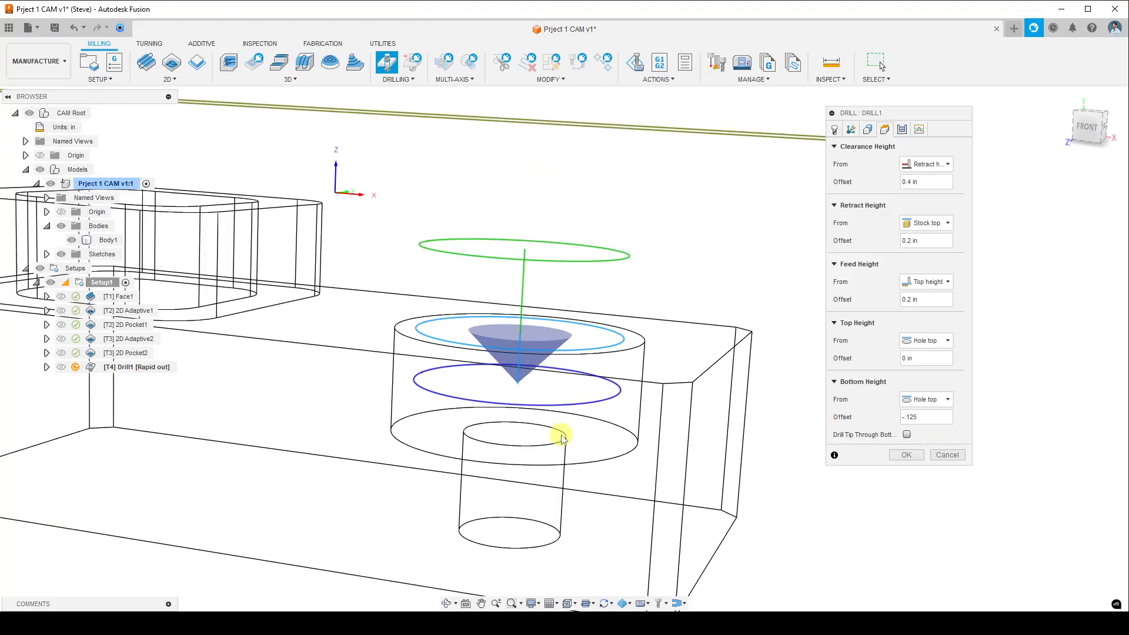
{"action": "mouse_move", "coordinate": [634, 366]}
{"action": "middle_mouse_down", "text": "shift"}
{"action": "mouse_move", "coordinate": [612, 396]}
{"action": "mouse_move", "coordinate": [647, 353]}
{"action": "middle_mouse_up", "text": "shift"}
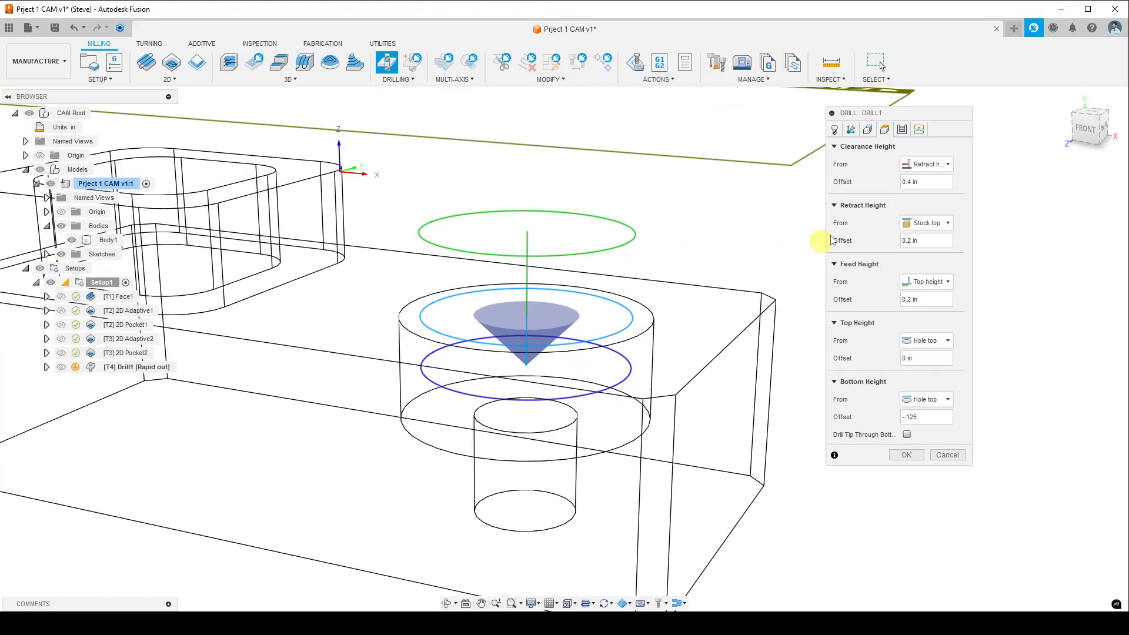
- Keep the cycle type at Drilling - rapid out, review the linking settings, and finish the Drill operation
{"action": "left_click", "coordinate": [904, 131]}
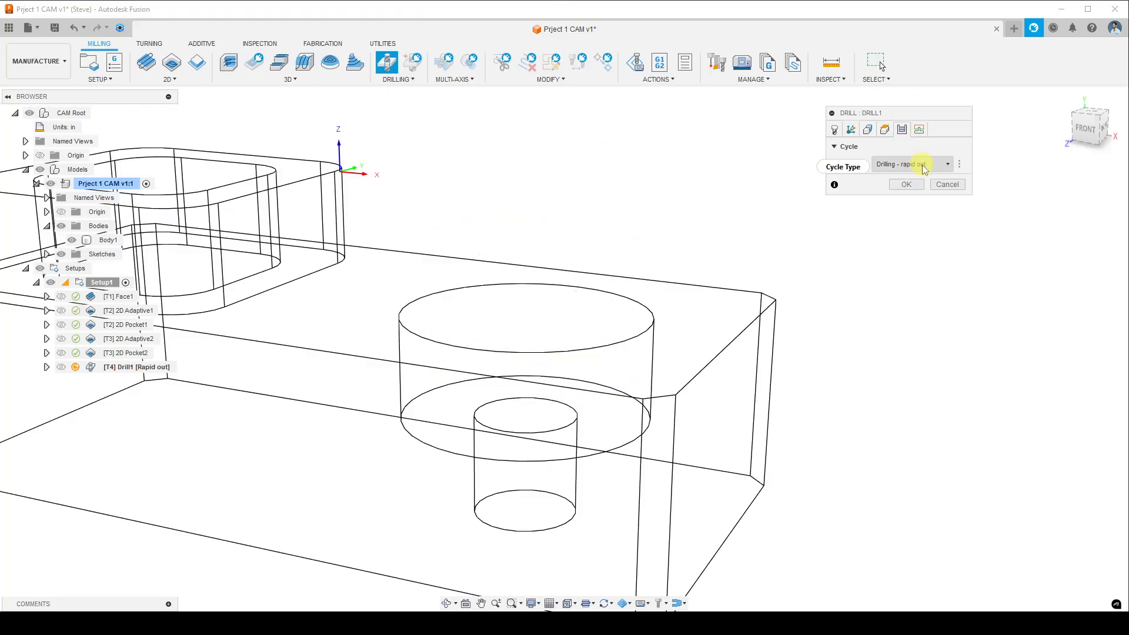
{"action": "left_click", "coordinate": [945, 166]}
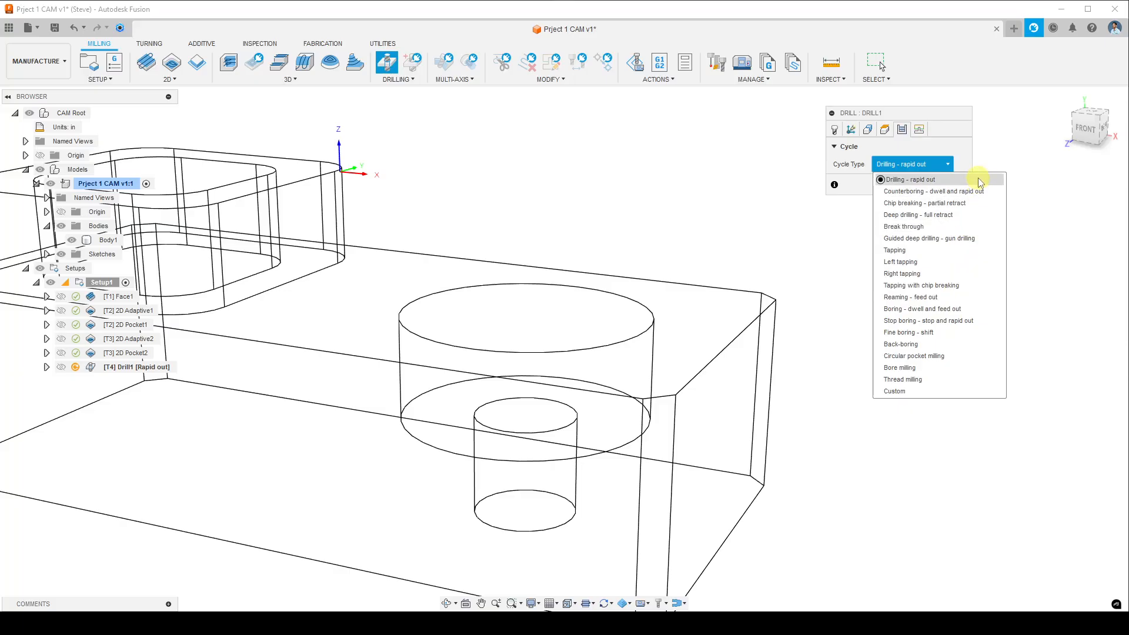
{"action": "left_click", "coordinate": [962, 180]}
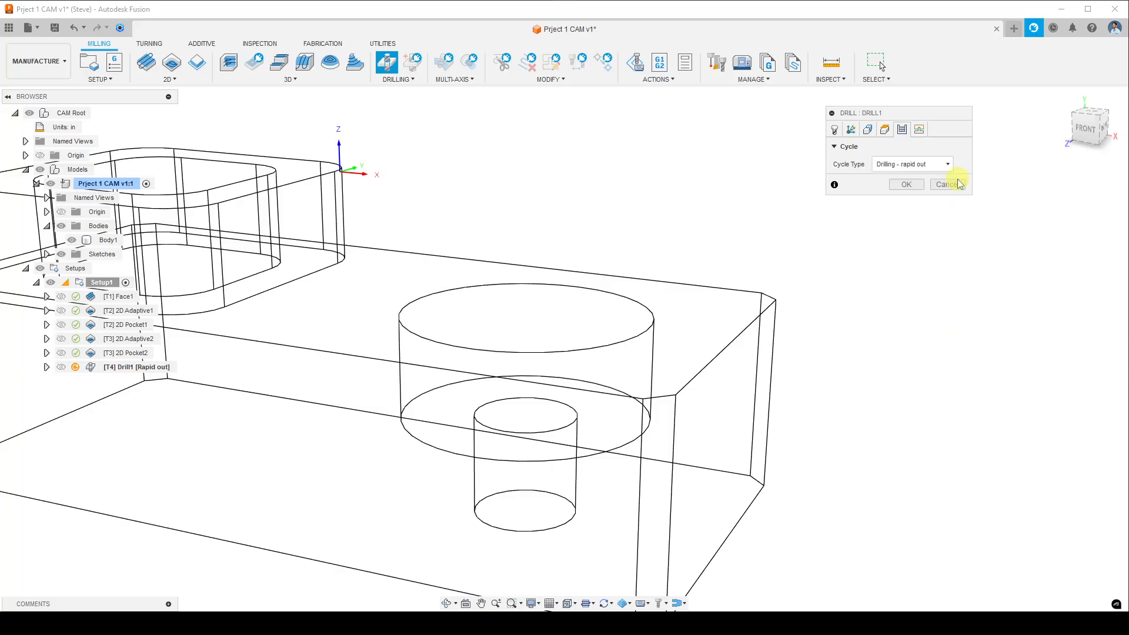
{"action": "left_click", "coordinate": [921, 131]}
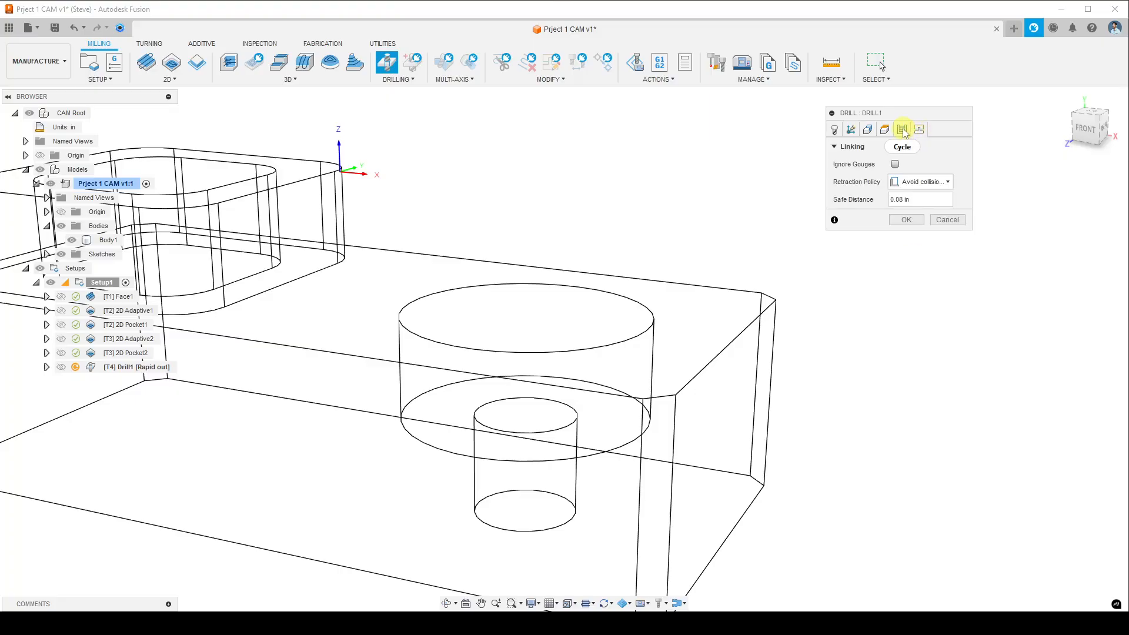
{"action": "left_click", "coordinate": [903, 130]}
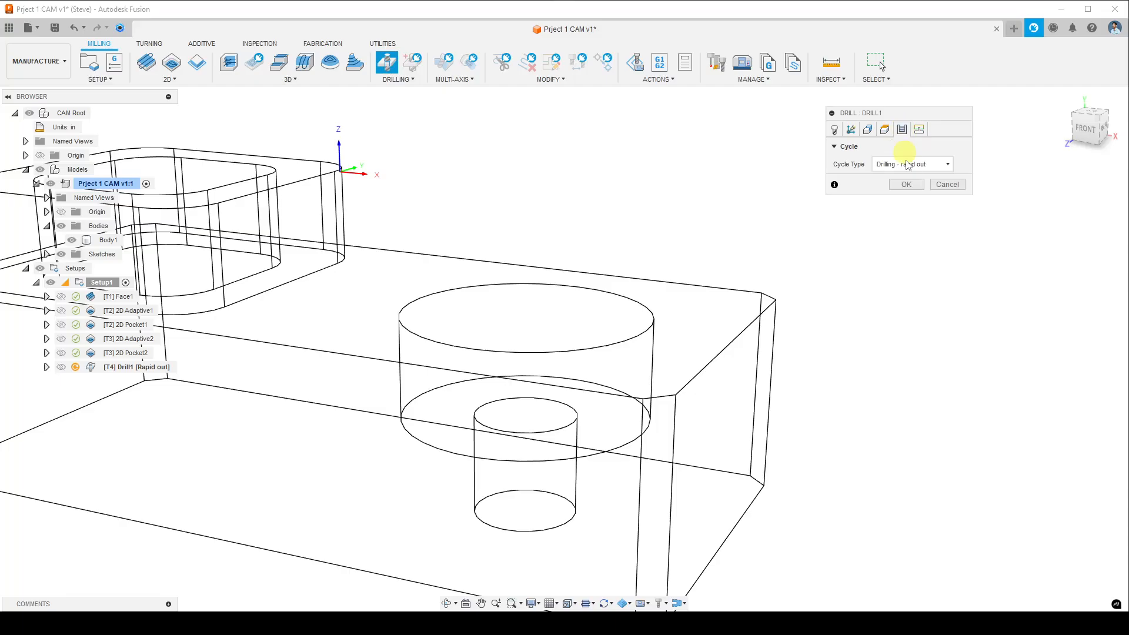
{"action": "left_click", "coordinate": [912, 184]}
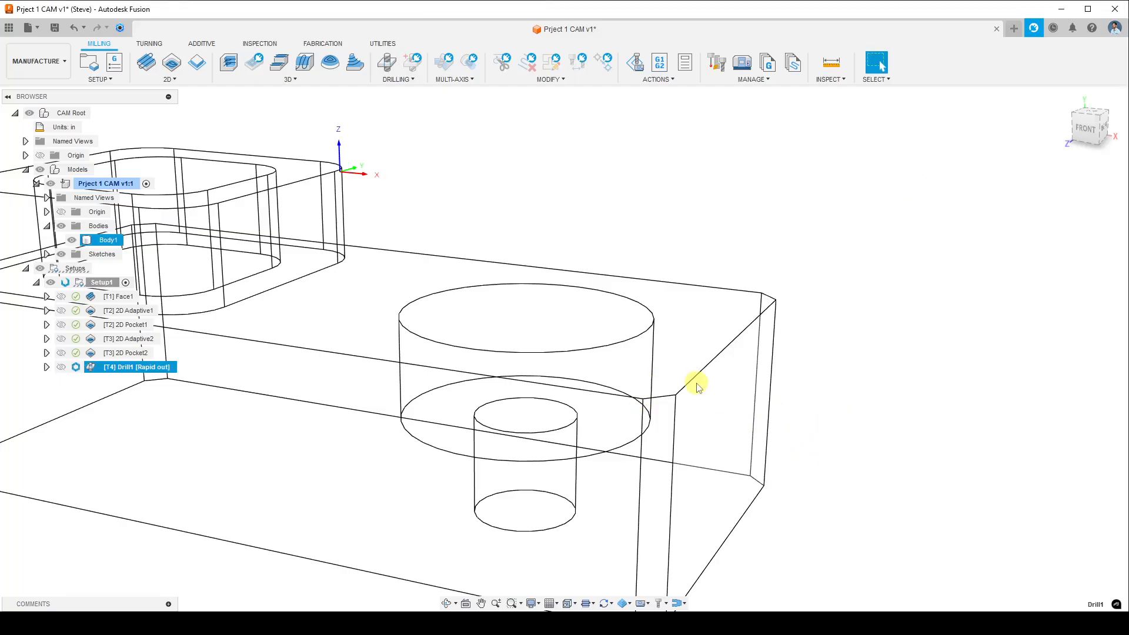
- Simulate all of Setup1's toolpaths and play them through to the spot drilling operation
{"action": "scroll", "coordinate": [697, 386], "scroll_direction": "down", "scroll_amount": 6}
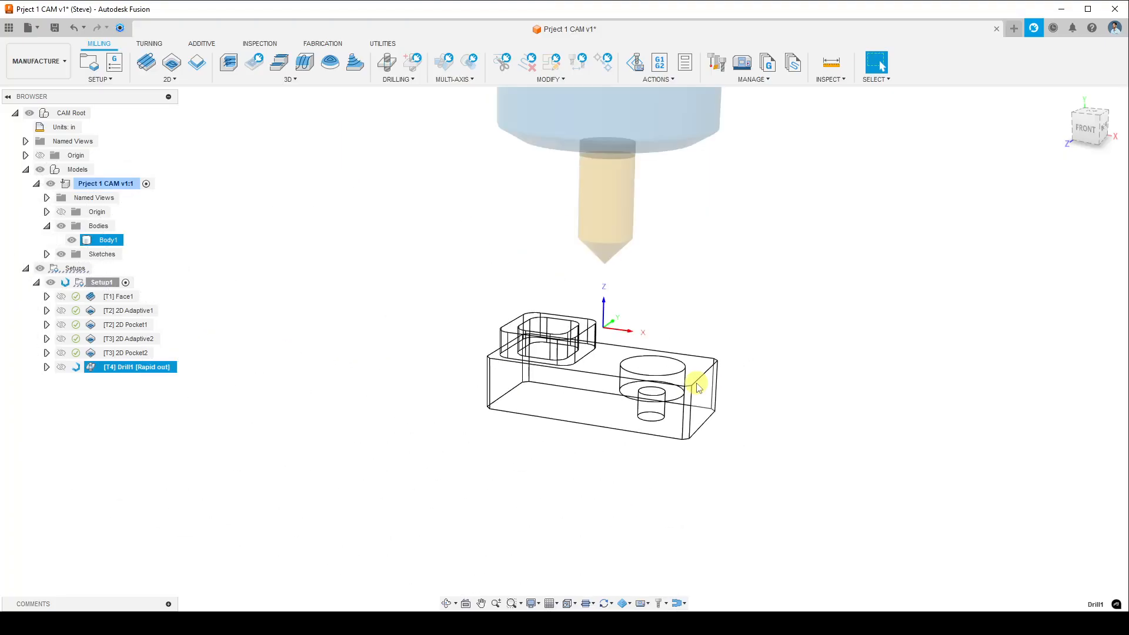
{"action": "right_click", "coordinate": [110, 287]}
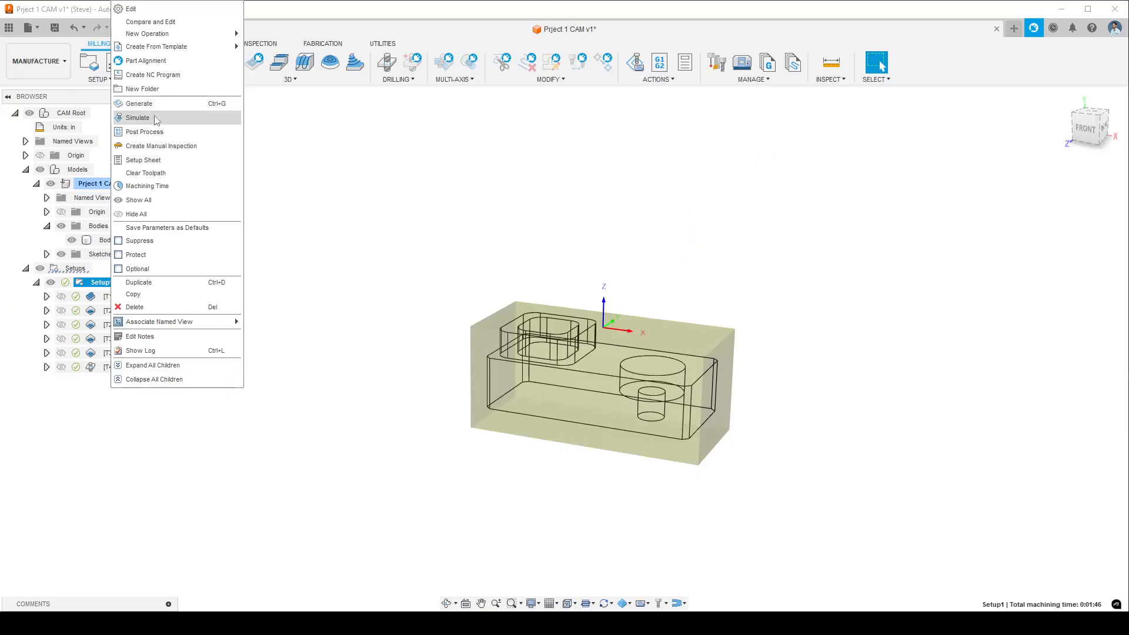
{"action": "left_click", "coordinate": [295, 189]}
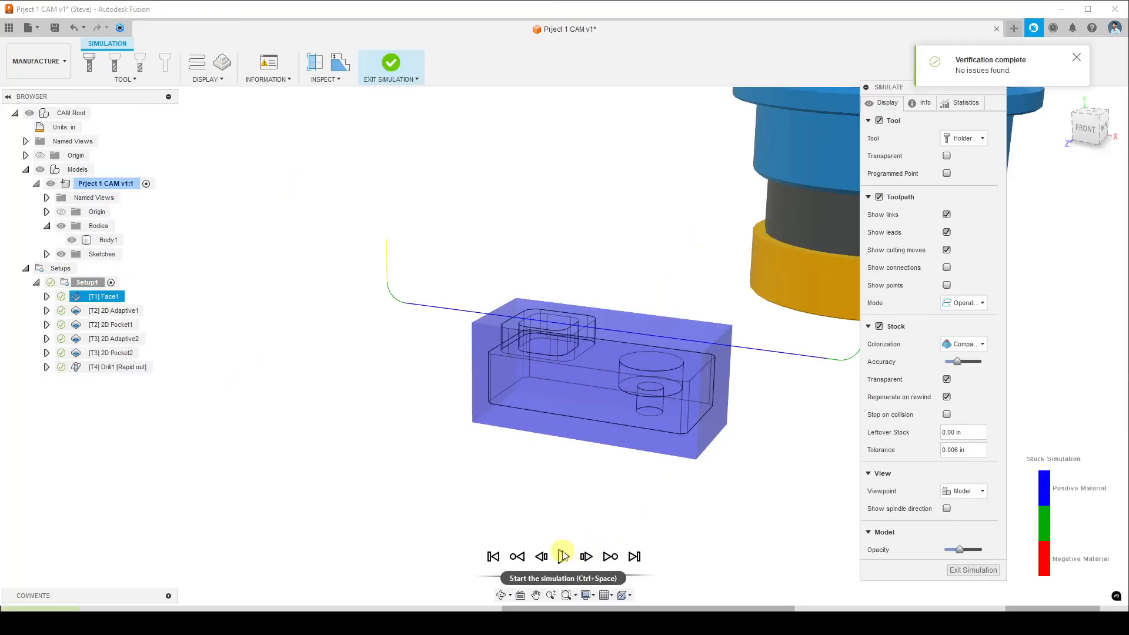
{"action": "left_click", "coordinate": [563, 557]}
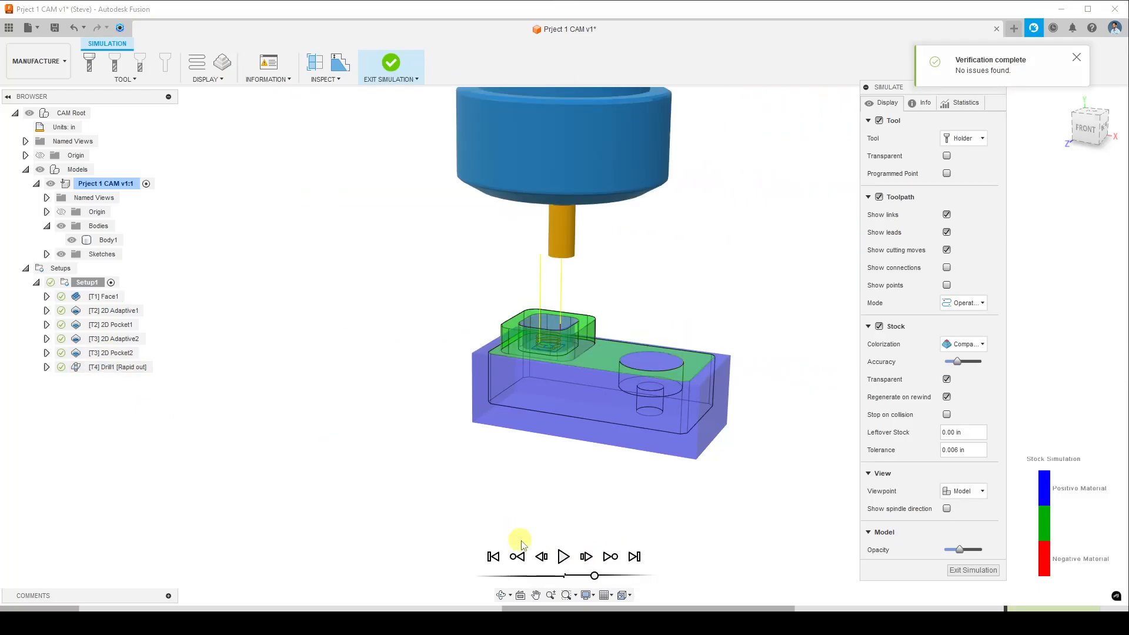
{"action": "left_click", "coordinate": [565, 558]}
{"action": "left_click", "coordinate": [564, 557]}
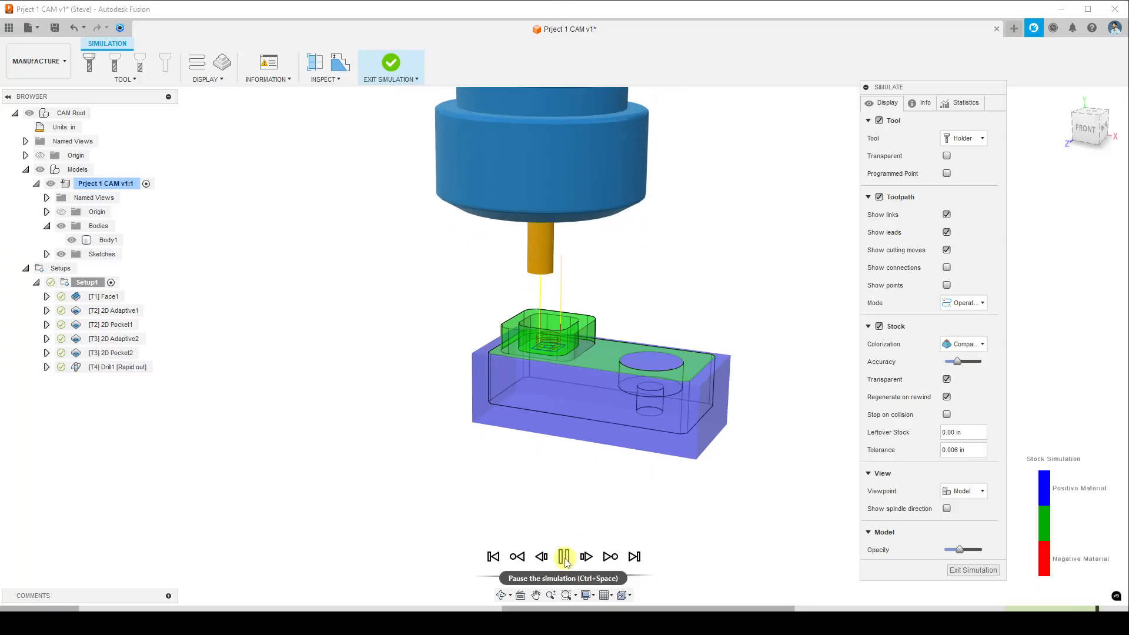
{"action": "left_click", "coordinate": [565, 557]}
- Examine the conical spot cut in the round pocket of the simulated stock, and exit the simulation
{"action": "scroll", "coordinate": [663, 374], "scroll_direction": "up", "scroll_amount": 5}
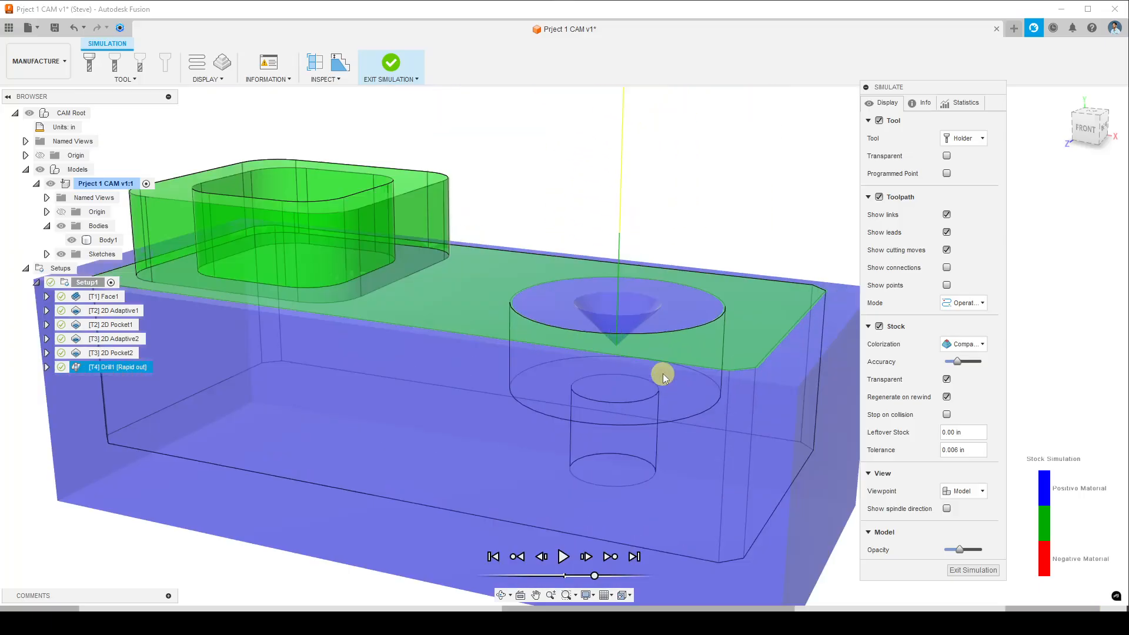
{"action": "mouse_move", "coordinate": [617, 335]}
{"action": "middle_mouse_down", "text": "shift"}
{"action": "mouse_move", "coordinate": [594, 350]}
{"action": "mouse_move", "coordinate": [593, 398]}
{"action": "mouse_move", "coordinate": [619, 358]}
{"action": "middle_mouse_up", "text": "shift"}
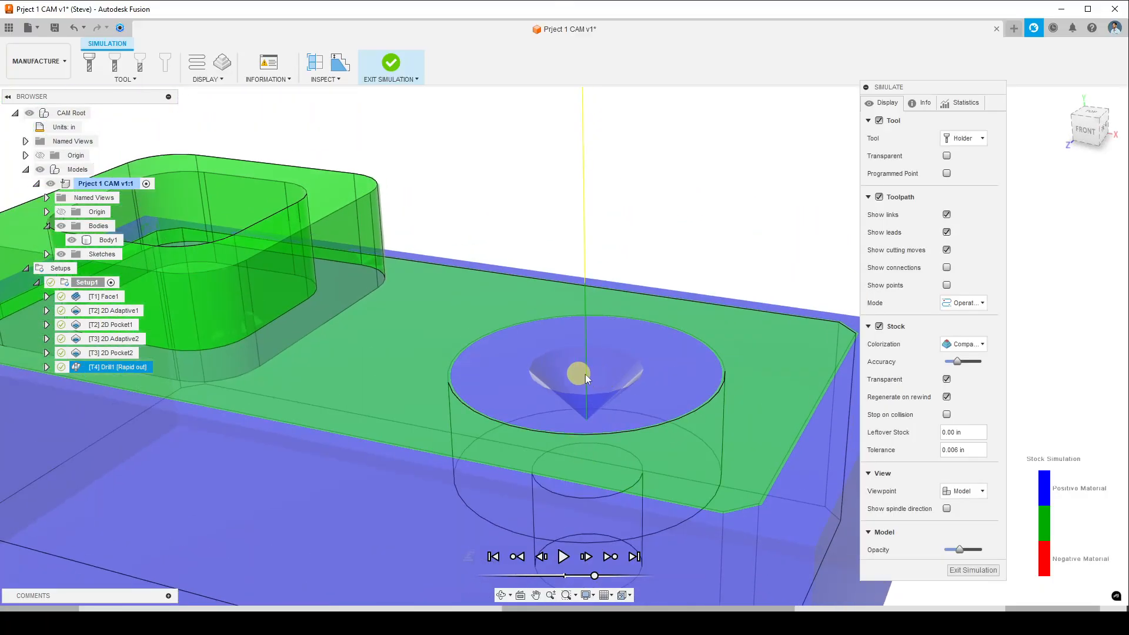
{"action": "scroll", "coordinate": [576, 426], "scroll_direction": "up", "scroll_amount": 3}
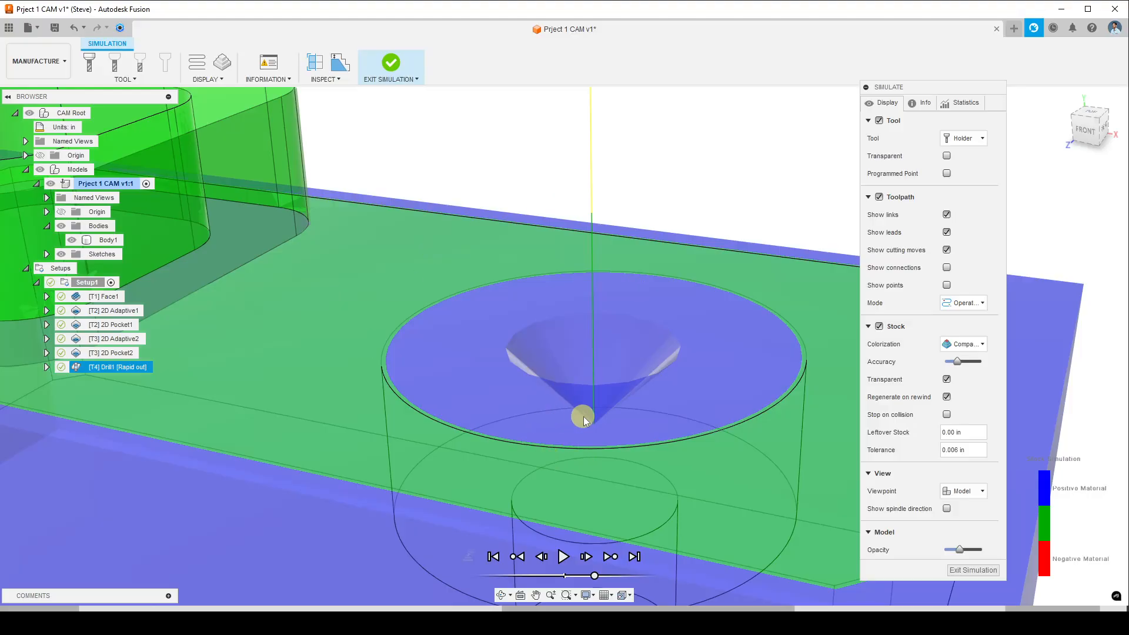
{"action": "scroll", "coordinate": [583, 416], "scroll_direction": "down", "scroll_amount": 6}
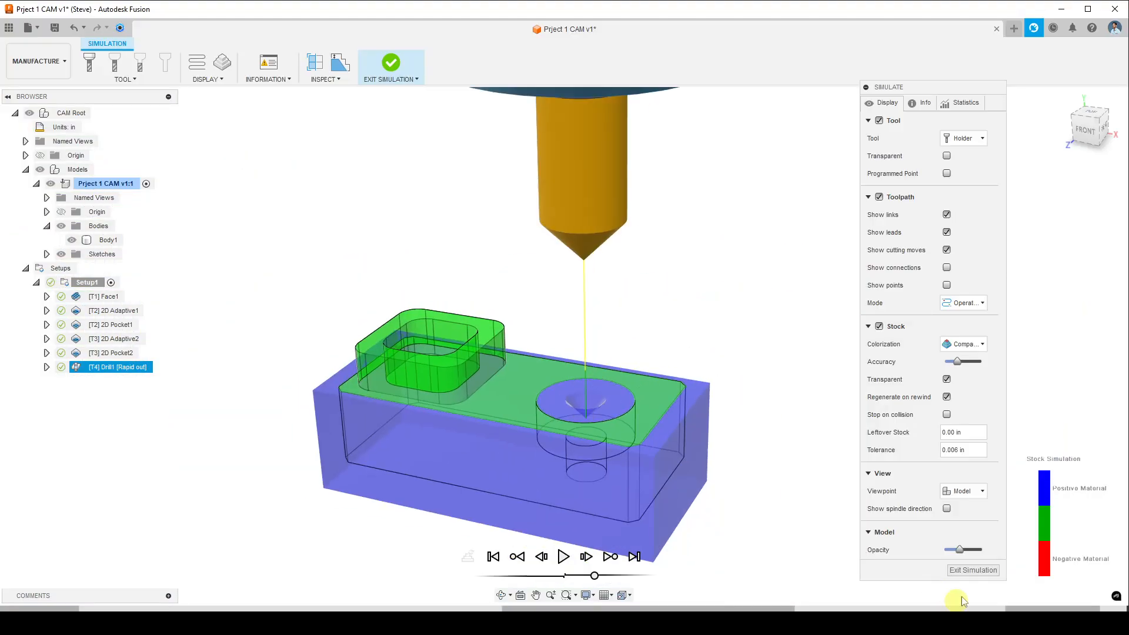
{"action": "left_click", "coordinate": [985, 570]}
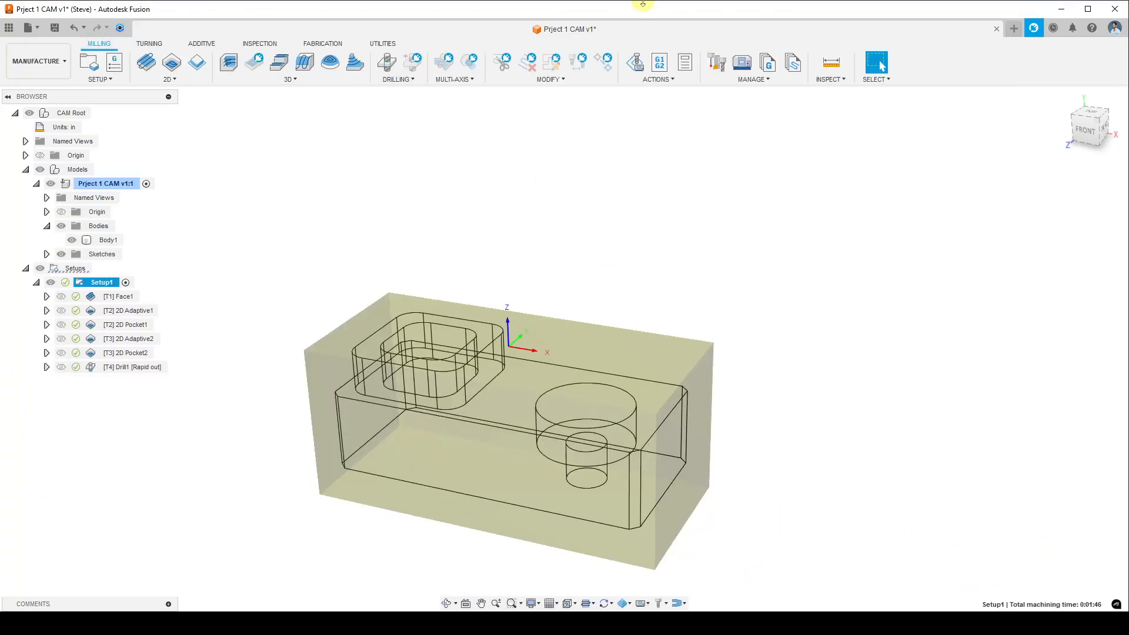
- Start a new Drill operation and list the CNC Beginner (HAAS VF2) library's tools with all search filters cleared
{"action": "left_click", "coordinate": [402, 82]}
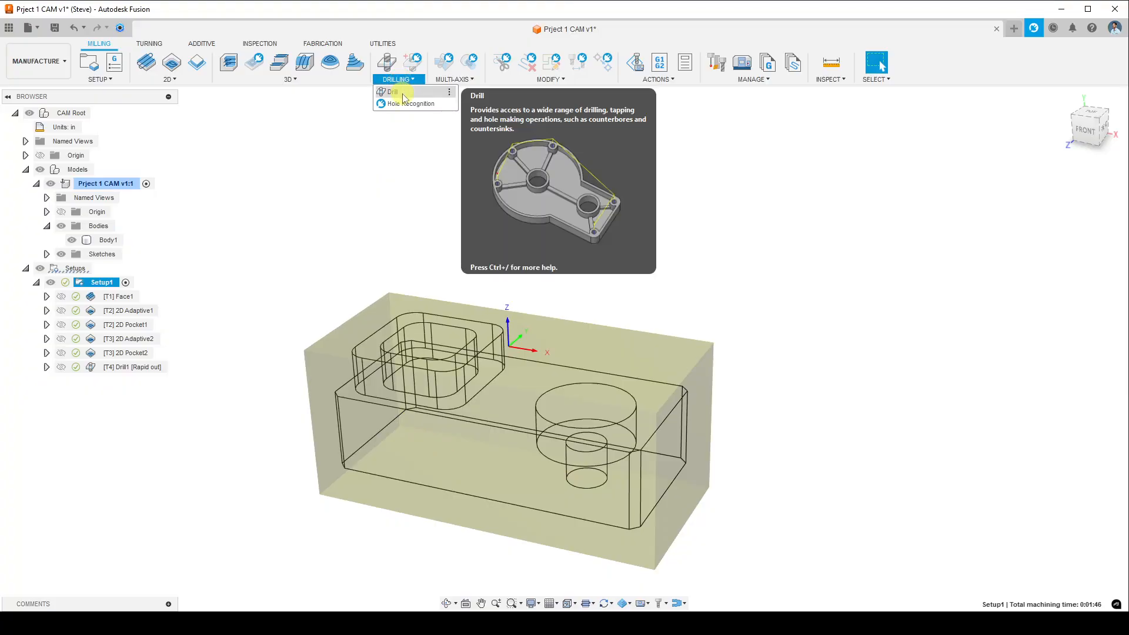
{"action": "left_click", "coordinate": [403, 94]}
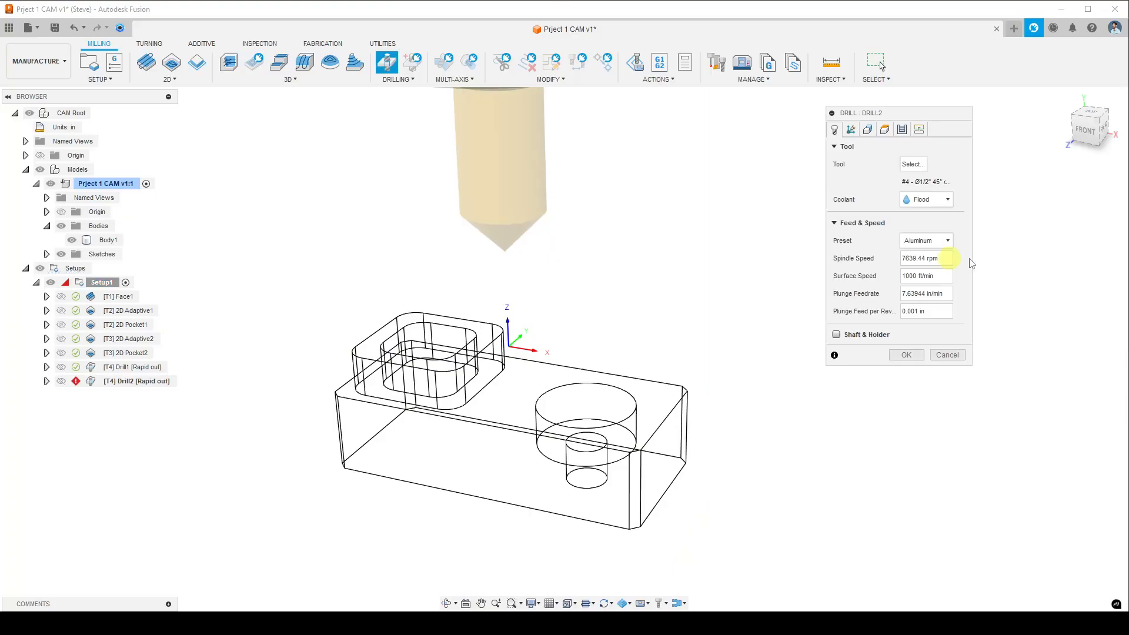
{"action": "middle_click_drag", "start_coordinate": [651, 340], "coordinate": [537, 390], "text": "shift"}
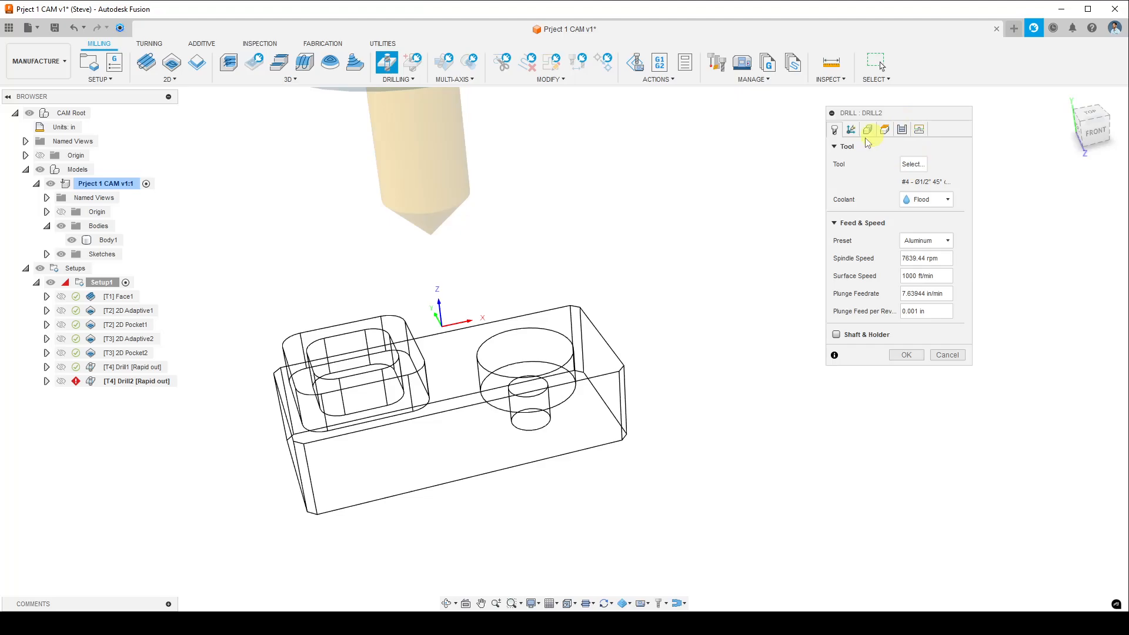
{"action": "left_click", "coordinate": [911, 165]}
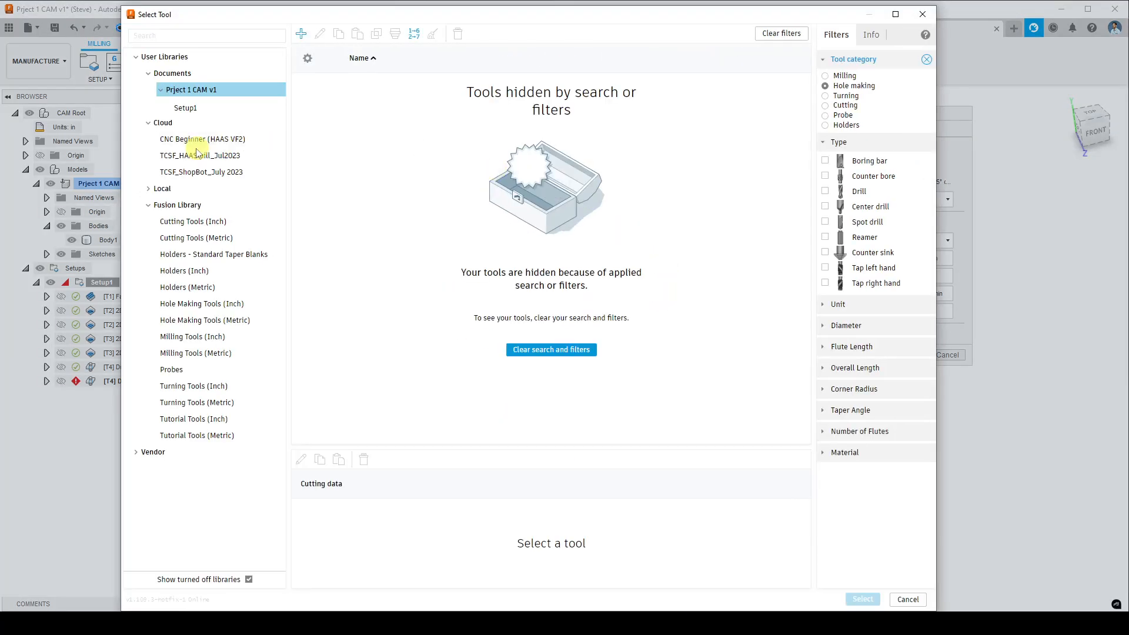
{"action": "left_click", "coordinate": [207, 141]}
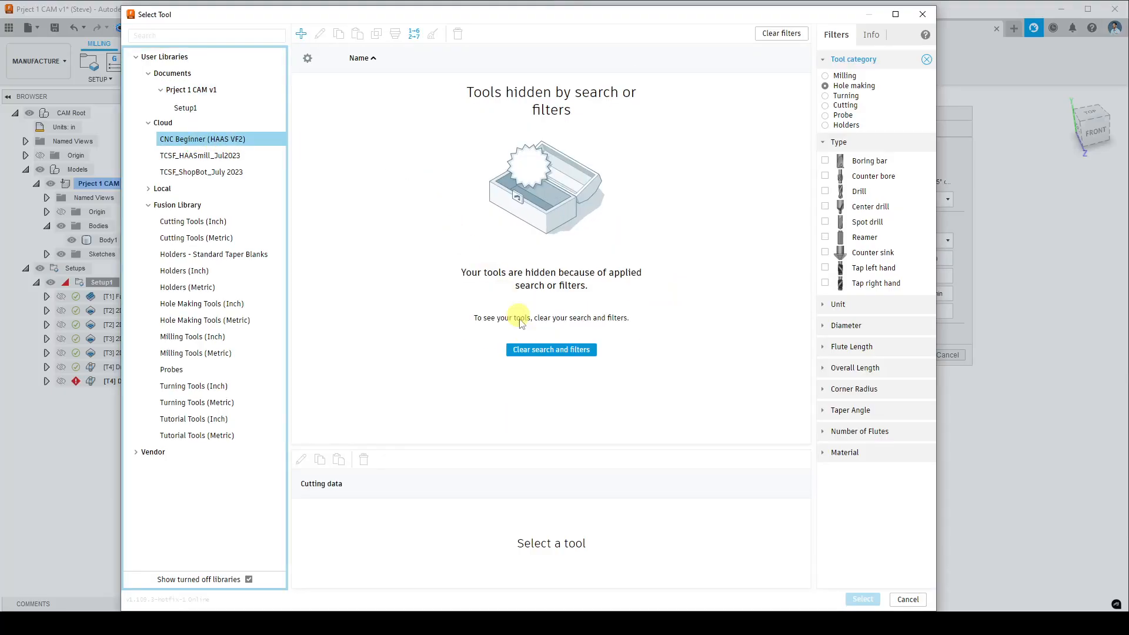
{"action": "left_click", "coordinate": [536, 353]}
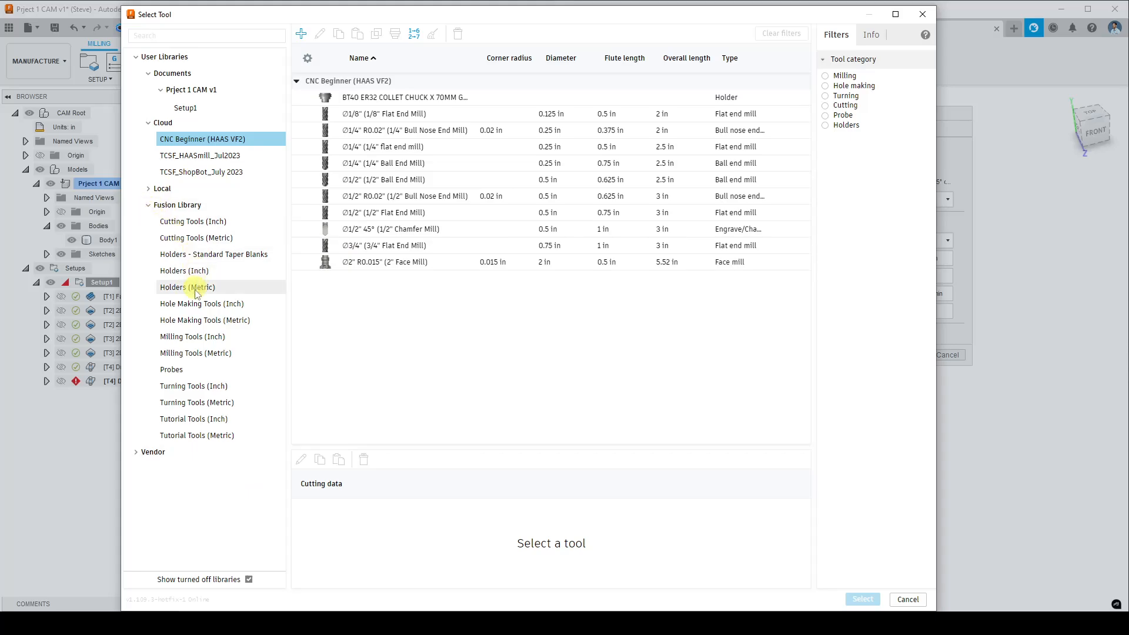
- Assign the 1/4" 118° drill from Hole Making Tools (Inch) with the Aluminum - Drilling preset to the operation
{"action": "left_click", "coordinate": [196, 307]}
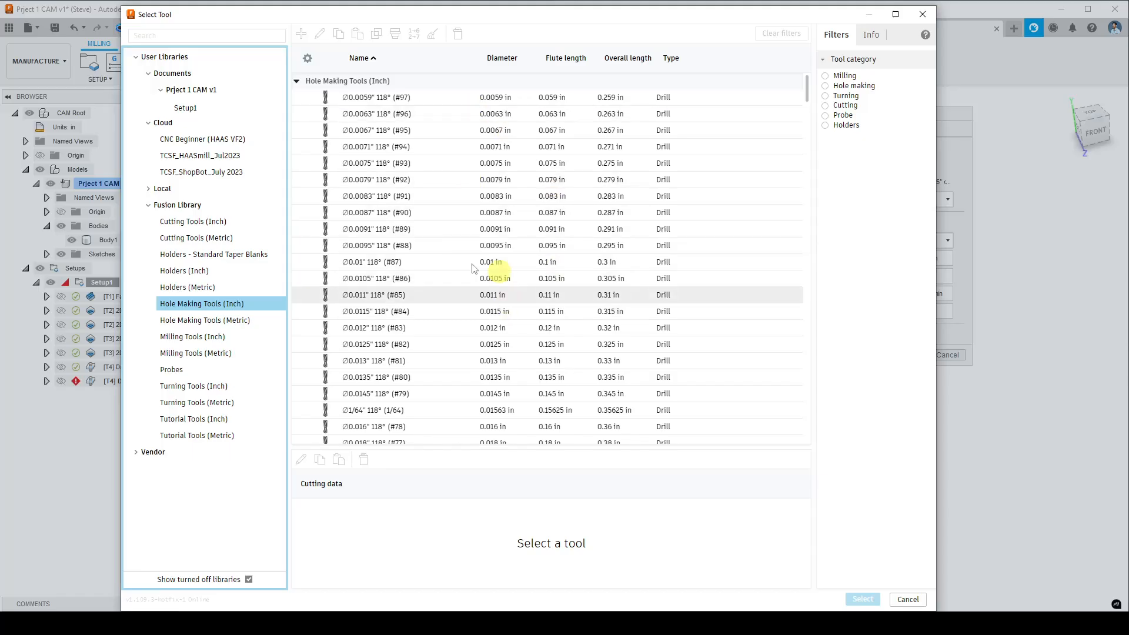
{"action": "left_click", "coordinate": [430, 216]}
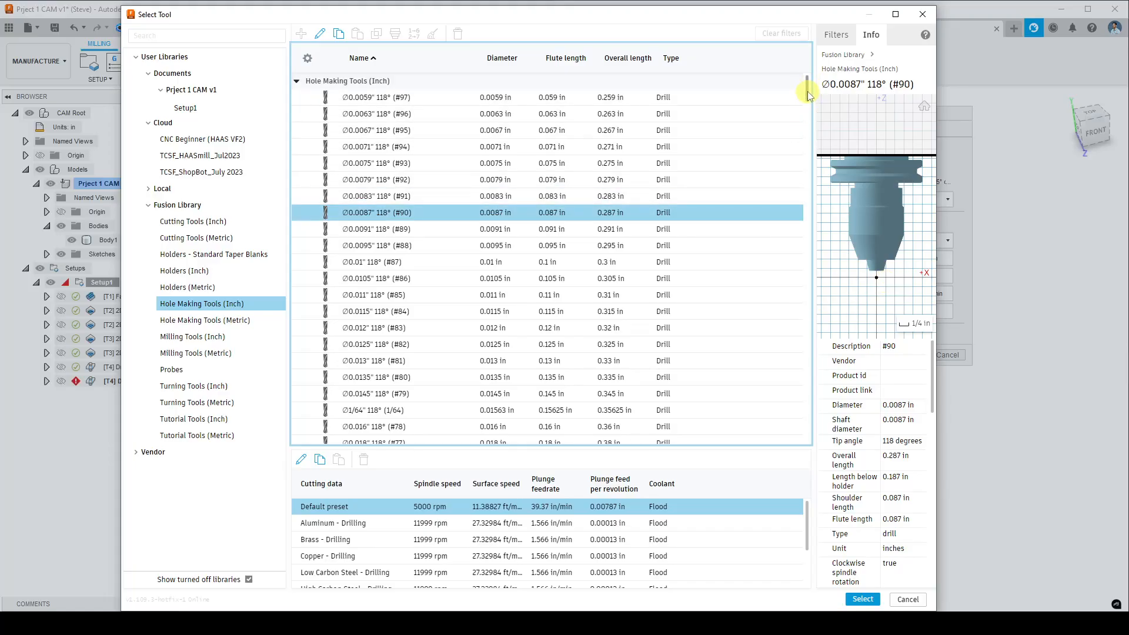
{"action": "left_click_drag", "start_coordinate": [807, 91], "coordinate": [828, 270]}
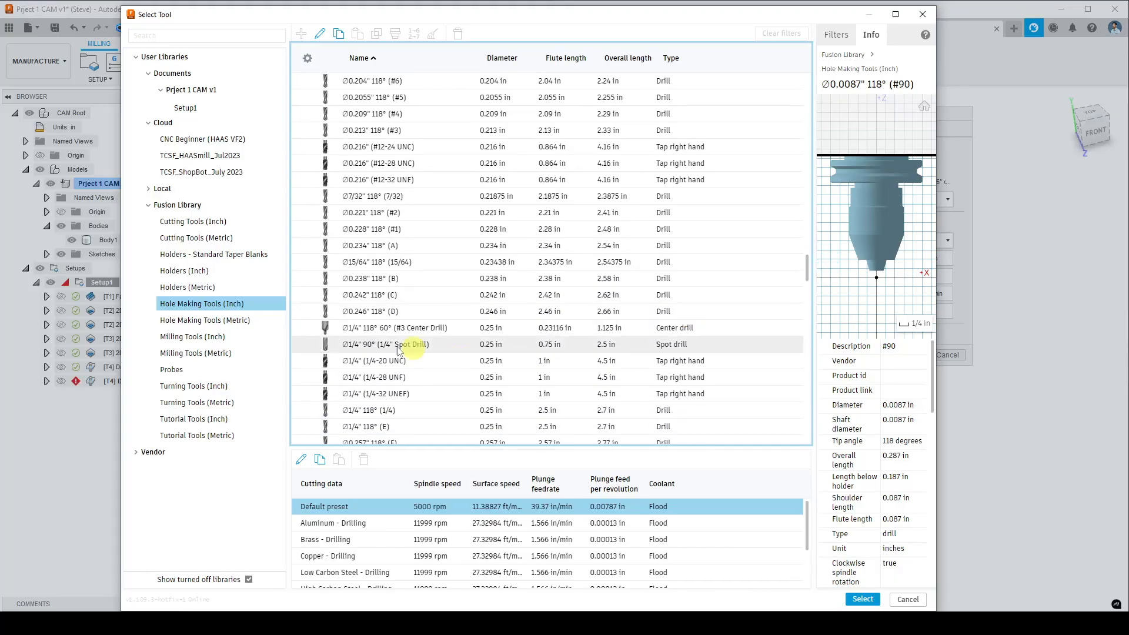
{"action": "scroll", "coordinate": [401, 356], "scroll_direction": "down", "scroll_amount": 1}
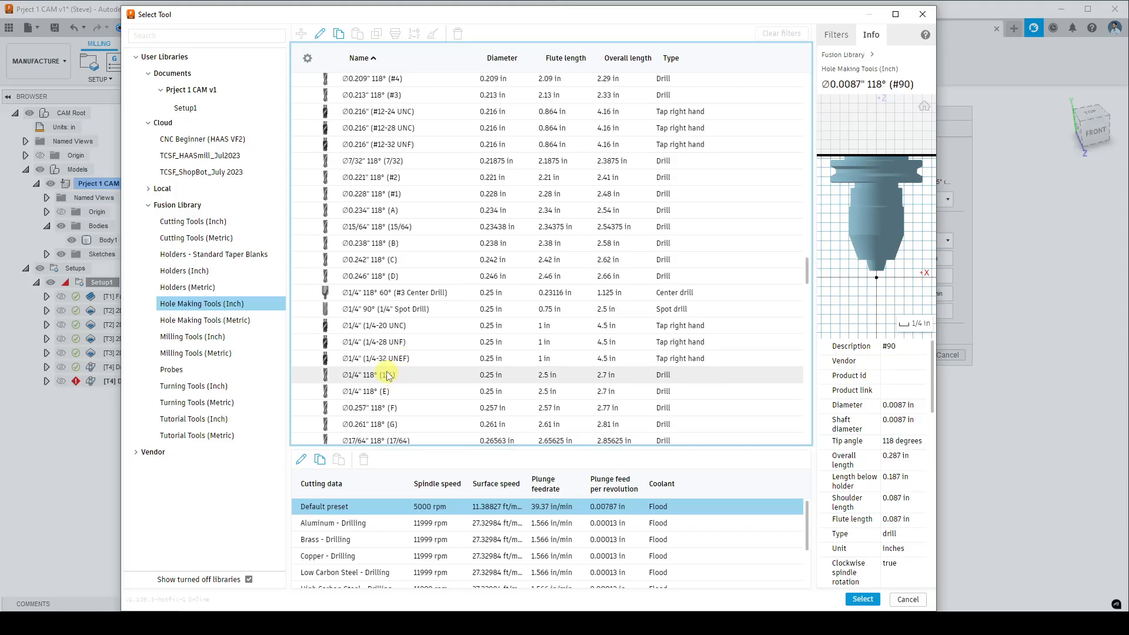
{"action": "scroll", "coordinate": [391, 377], "scroll_direction": "down", "scroll_amount": 1}
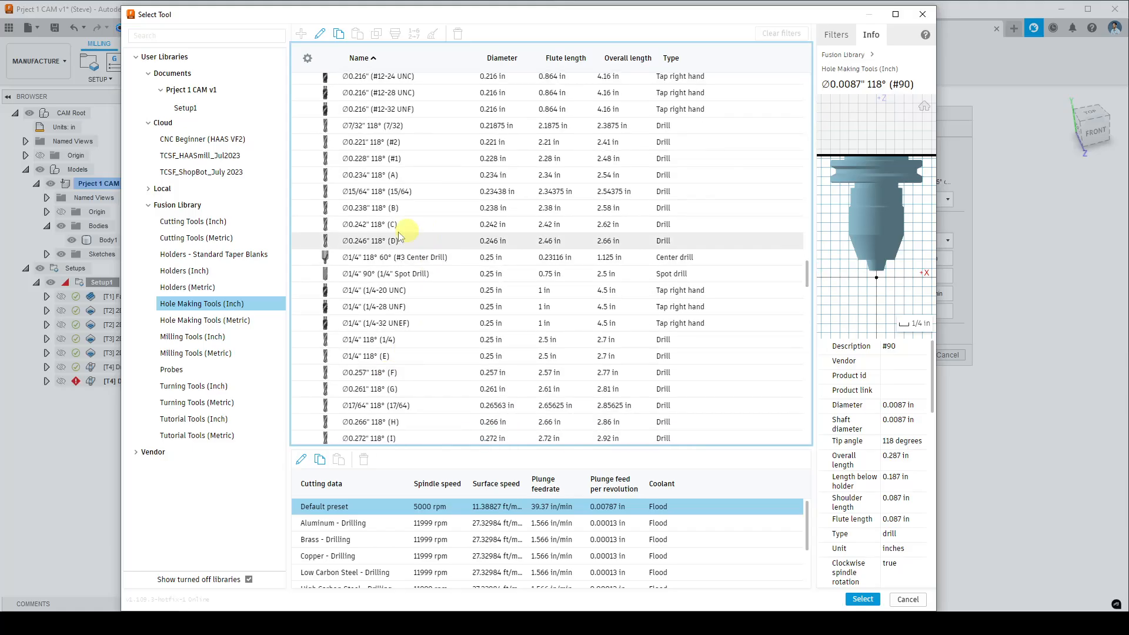
{"action": "left_click", "coordinate": [419, 341]}
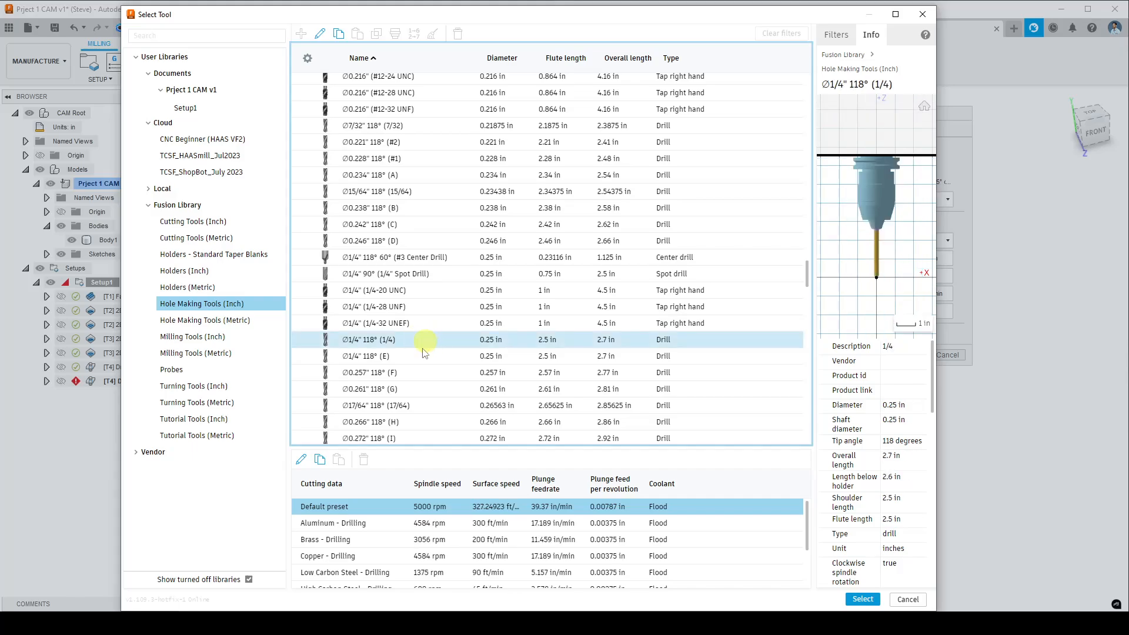
{"action": "left_click", "coordinate": [385, 525]}
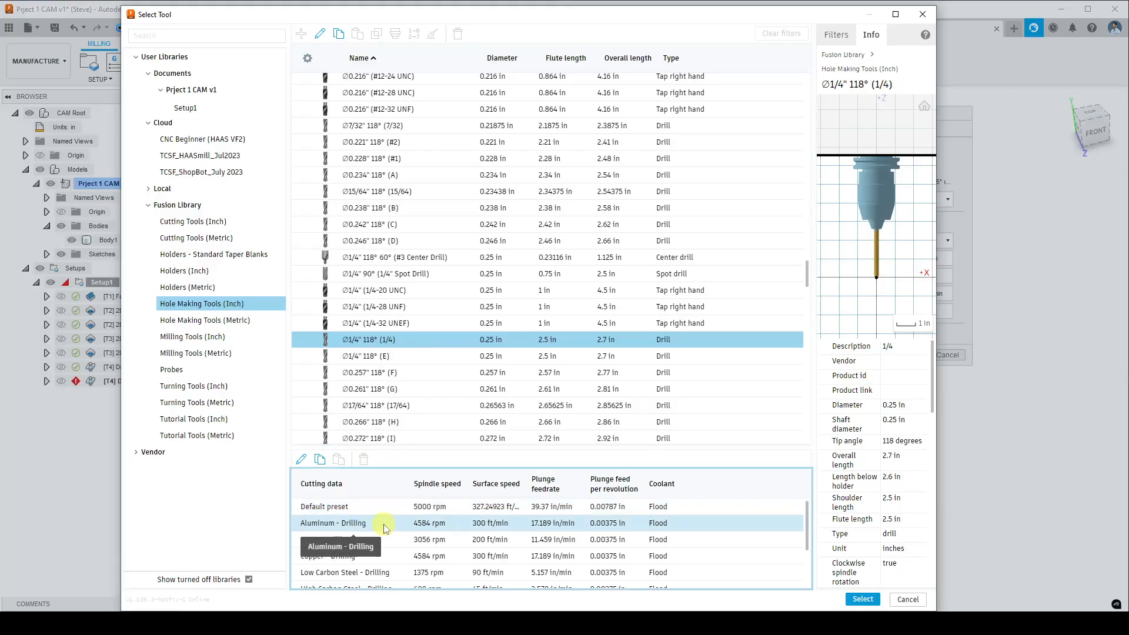
{"action": "left_click", "coordinate": [863, 600]}
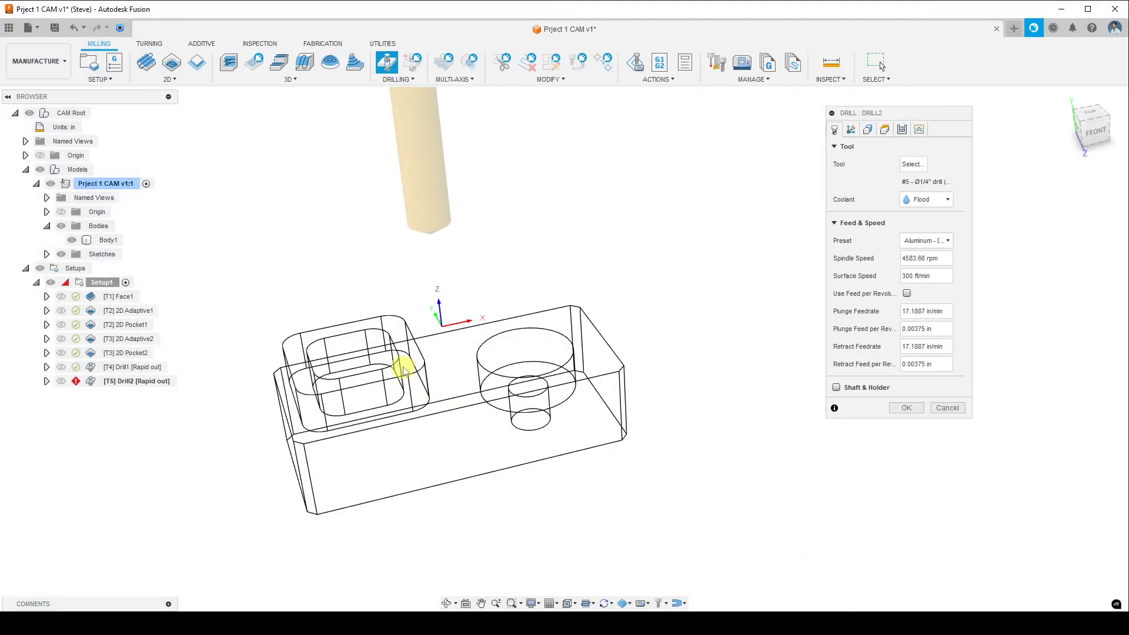
- Select the cylindrical face of the small hole below the round pocket as the drilling geometry
{"action": "middle_click_drag", "start_coordinate": [398, 362], "coordinate": [665, 302]}
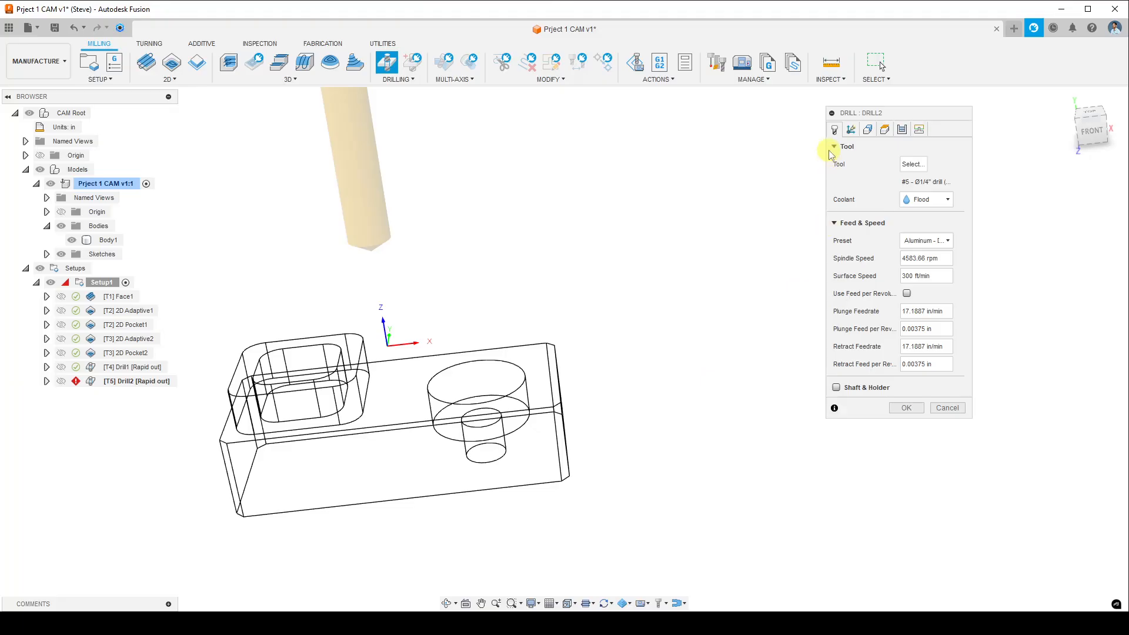
{"action": "left_click", "coordinate": [869, 130]}
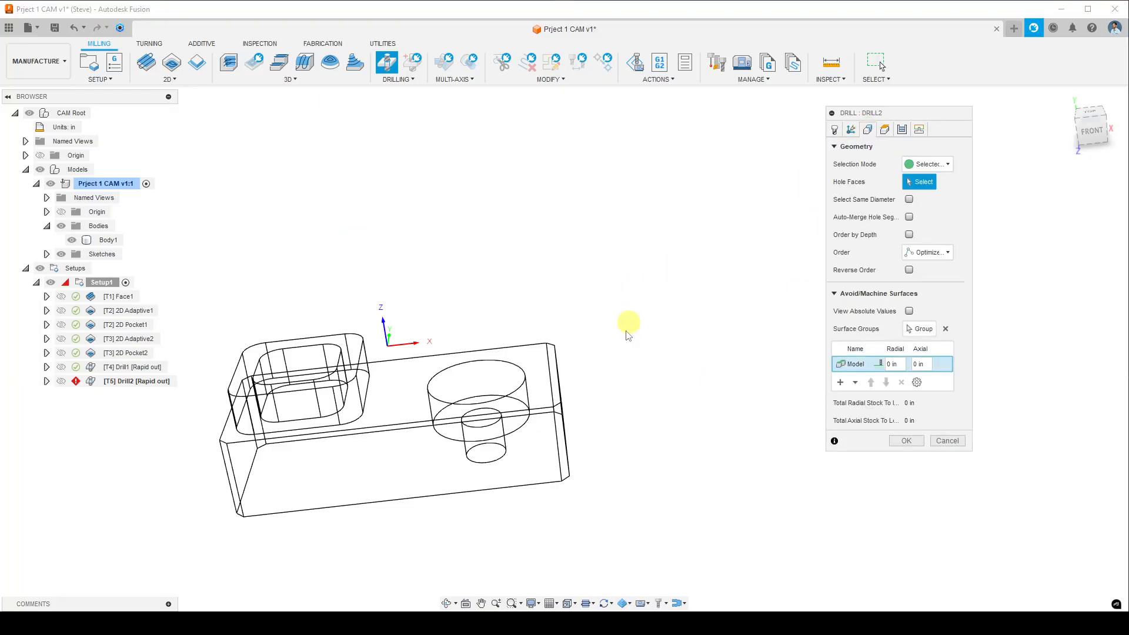
{"action": "middle_click_drag", "start_coordinate": [504, 369], "coordinate": [508, 384], "text": "shift"}
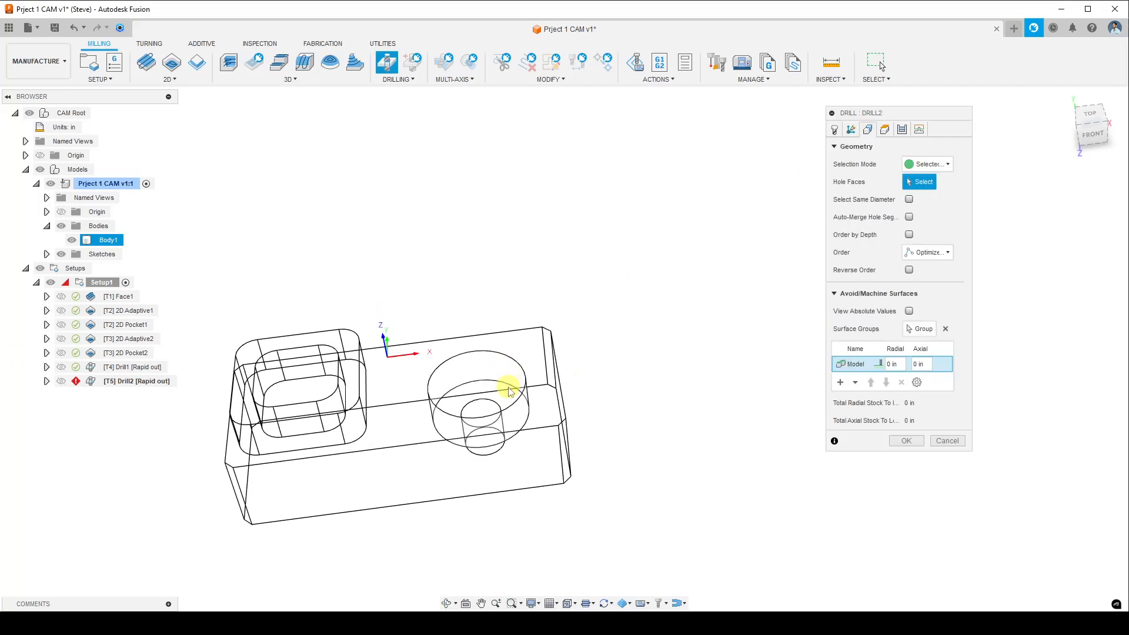
{"action": "scroll", "coordinate": [490, 414], "scroll_direction": "up", "scroll_amount": 6}
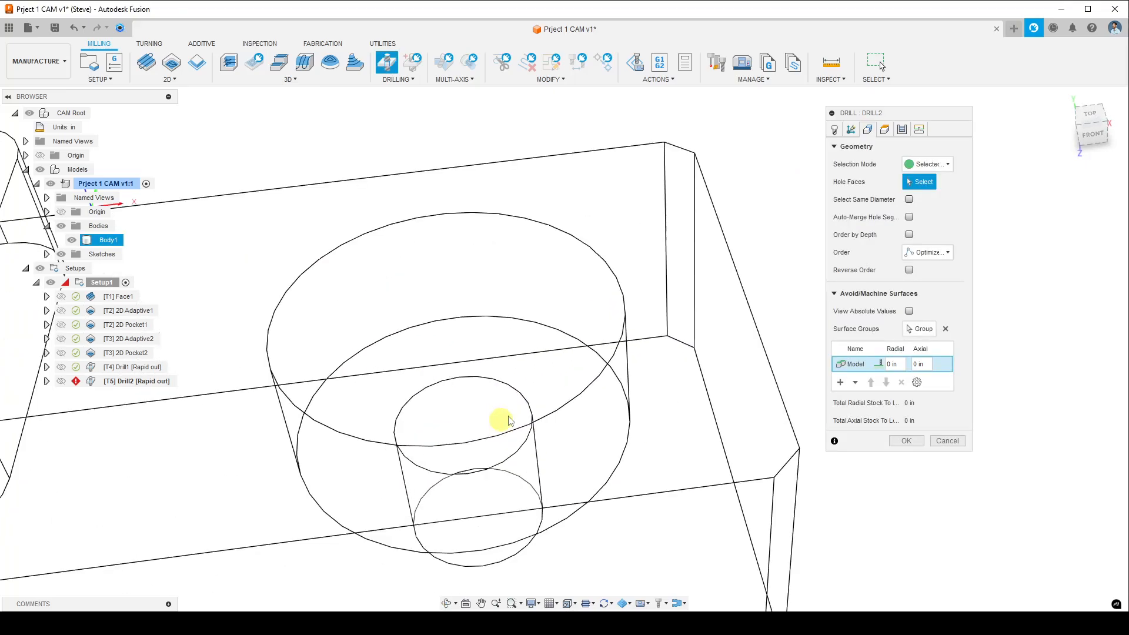
{"action": "left_click", "coordinate": [481, 407]}
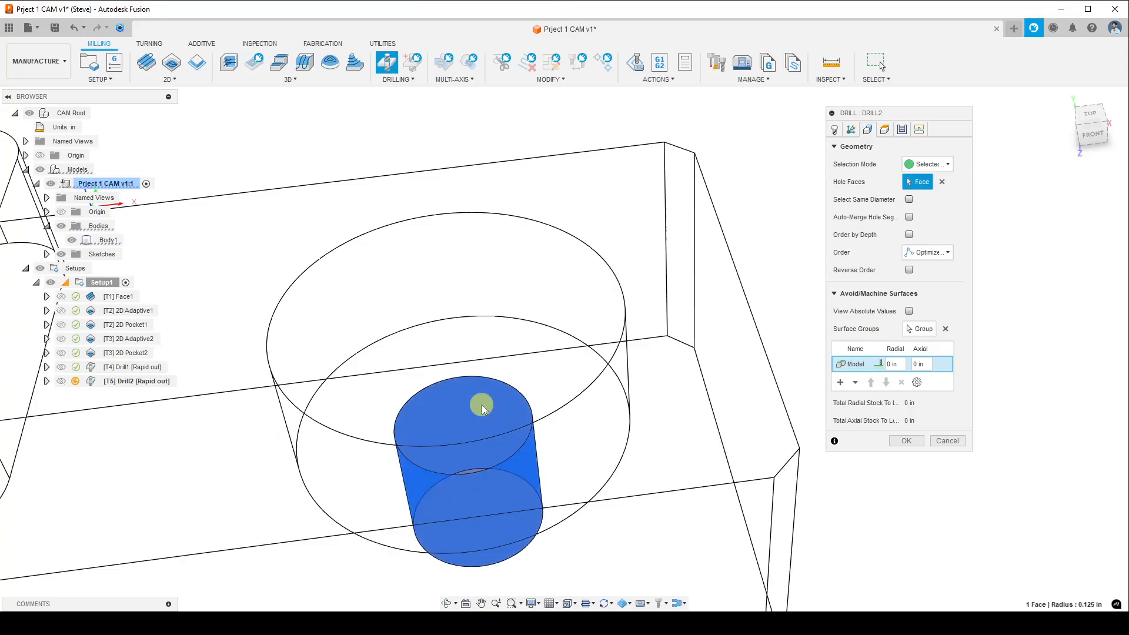
{"action": "scroll", "coordinate": [511, 344], "scroll_direction": "down", "scroll_amount": 5}
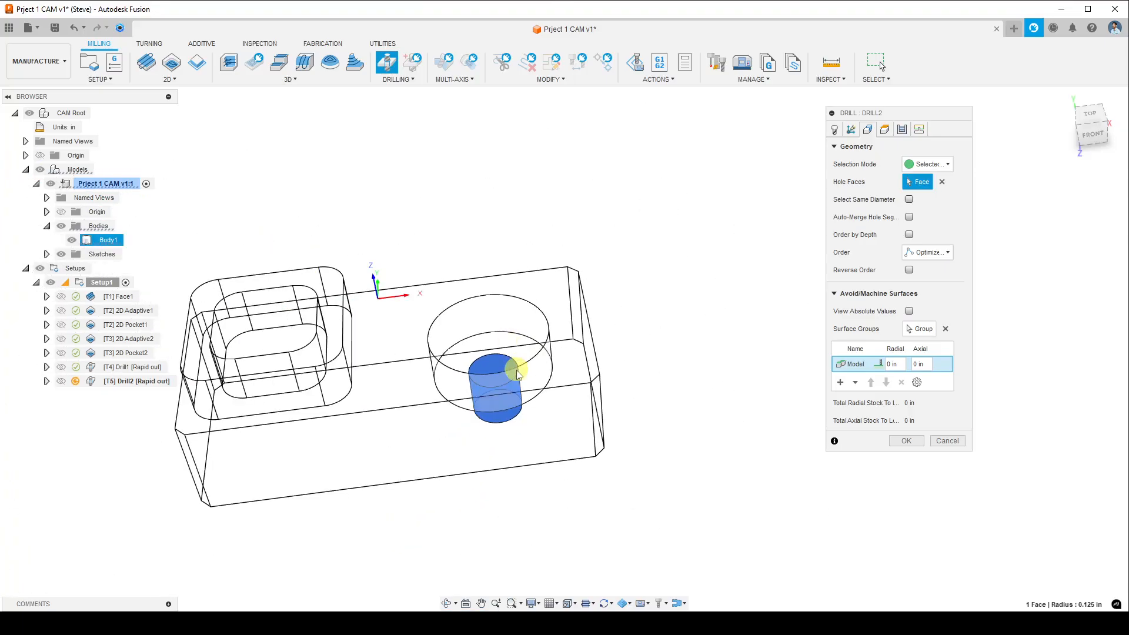
{"action": "middle_click_drag", "start_coordinate": [504, 361], "coordinate": [575, 396], "text": "shift"}
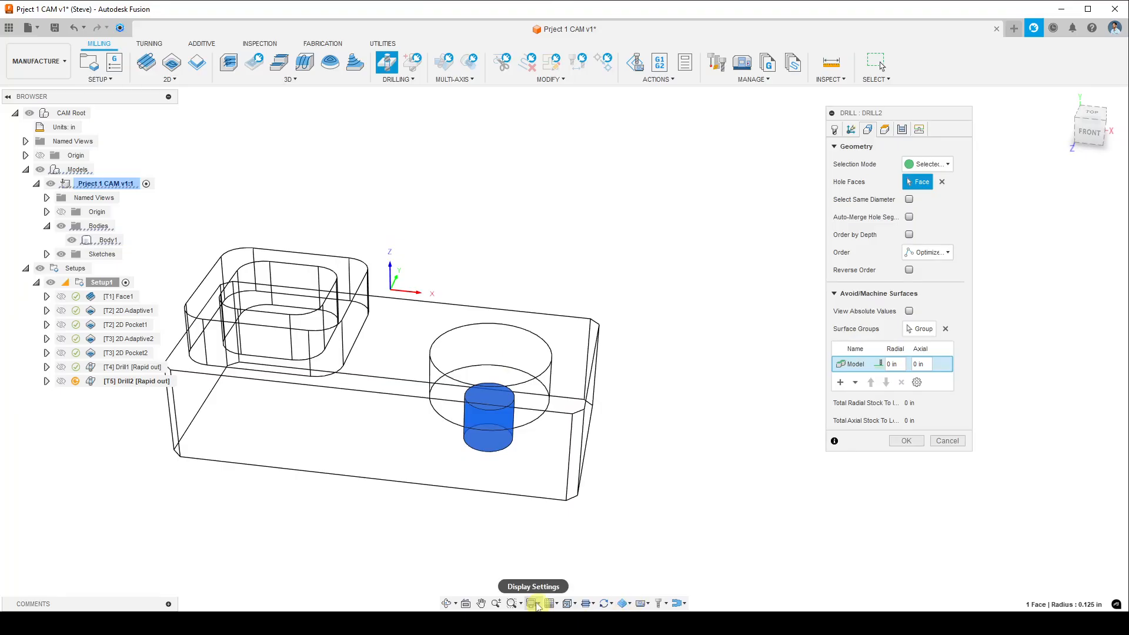
{"action": "middle_click_drag", "start_coordinate": [556, 533], "coordinate": [477, 535], "text": "shift"}
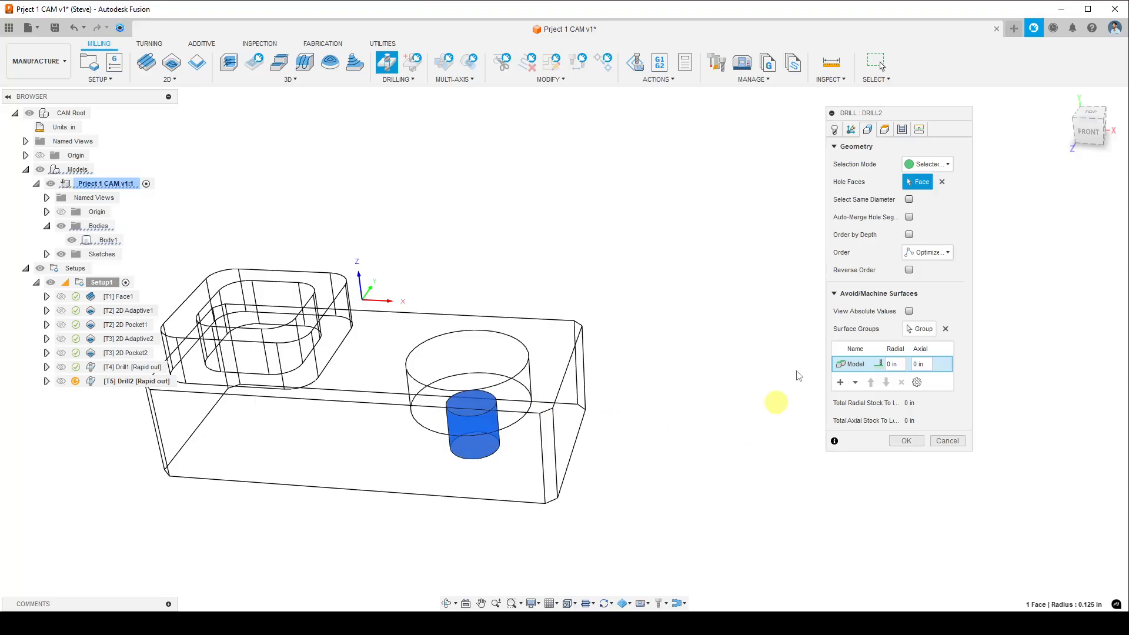
- Open the drill operation's height settings and examine from the front how the drill tip meets the small hole's bottom
{"action": "left_click", "coordinate": [886, 129]}
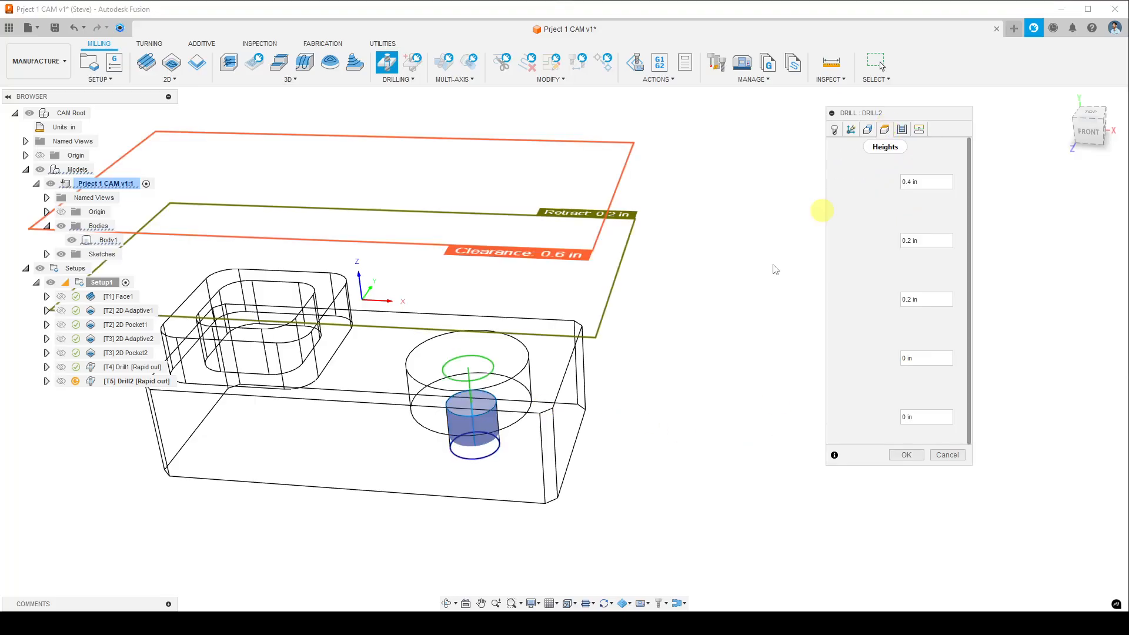
{"action": "middle_click_drag", "start_coordinate": [606, 450], "coordinate": [600, 428]}
{"action": "middle_click_drag", "start_coordinate": [562, 462], "coordinate": [650, 386], "text": "shift"}
{"action": "left_click", "coordinate": [1097, 125]}
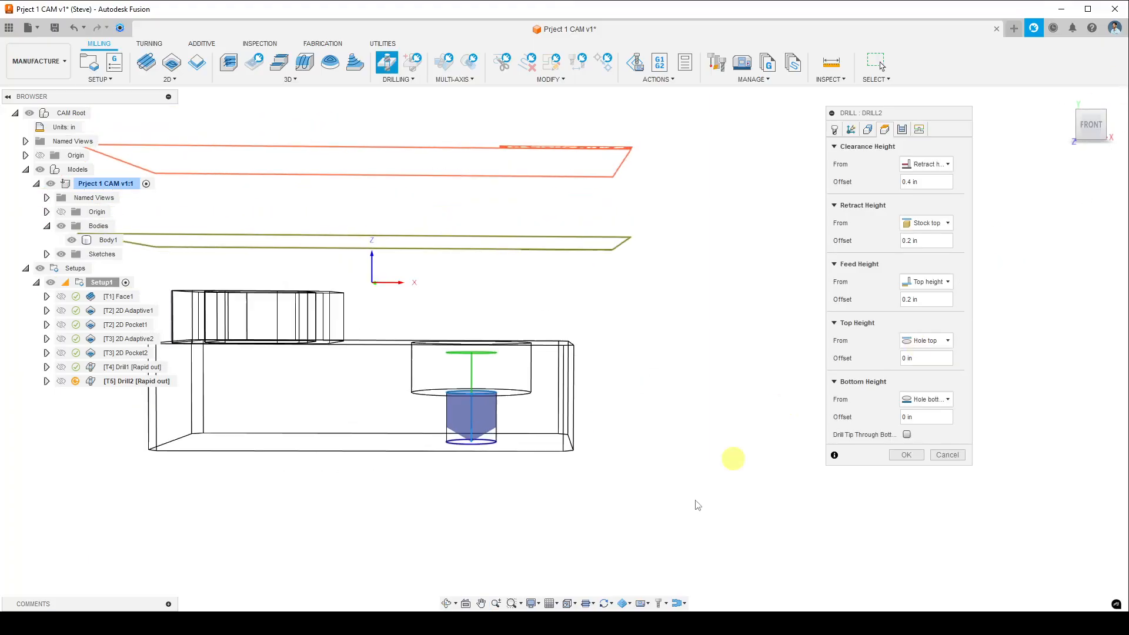
{"action": "scroll", "coordinate": [522, 517], "scroll_direction": "up", "scroll_amount": 3}
{"action": "scroll", "coordinate": [494, 491], "scroll_direction": "down", "scroll_amount": 3}
{"action": "middle_click_drag", "start_coordinate": [494, 492], "coordinate": [594, 531]}
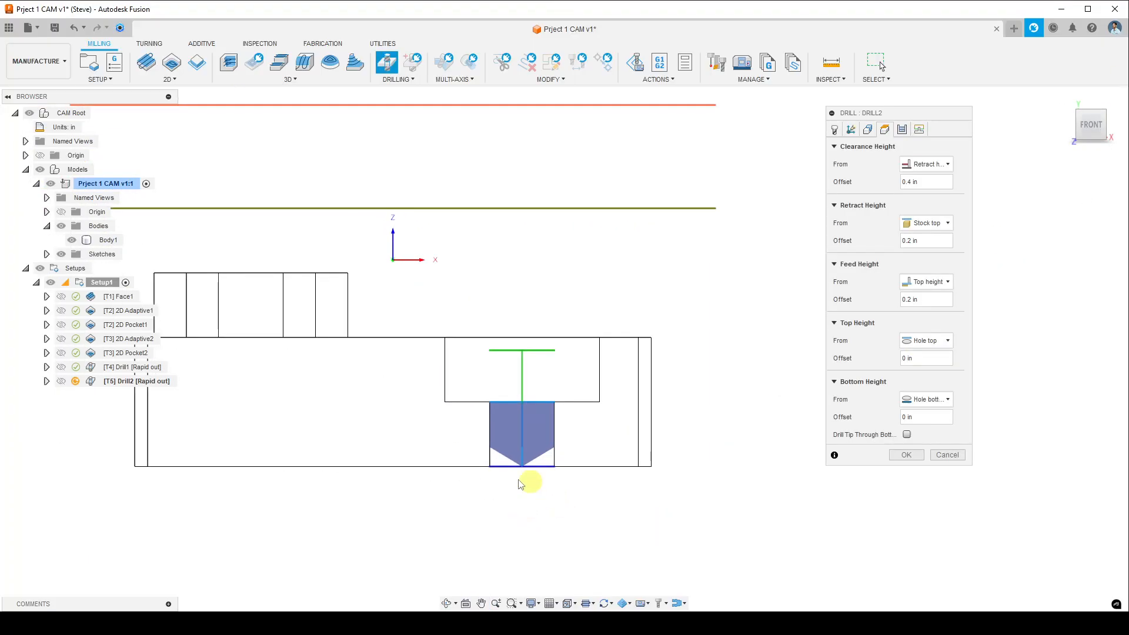
{"action": "scroll", "coordinate": [494, 468], "scroll_direction": "up", "scroll_amount": 3}
{"action": "scroll", "coordinate": [492, 464], "scroll_direction": "down", "scroll_amount": 2}
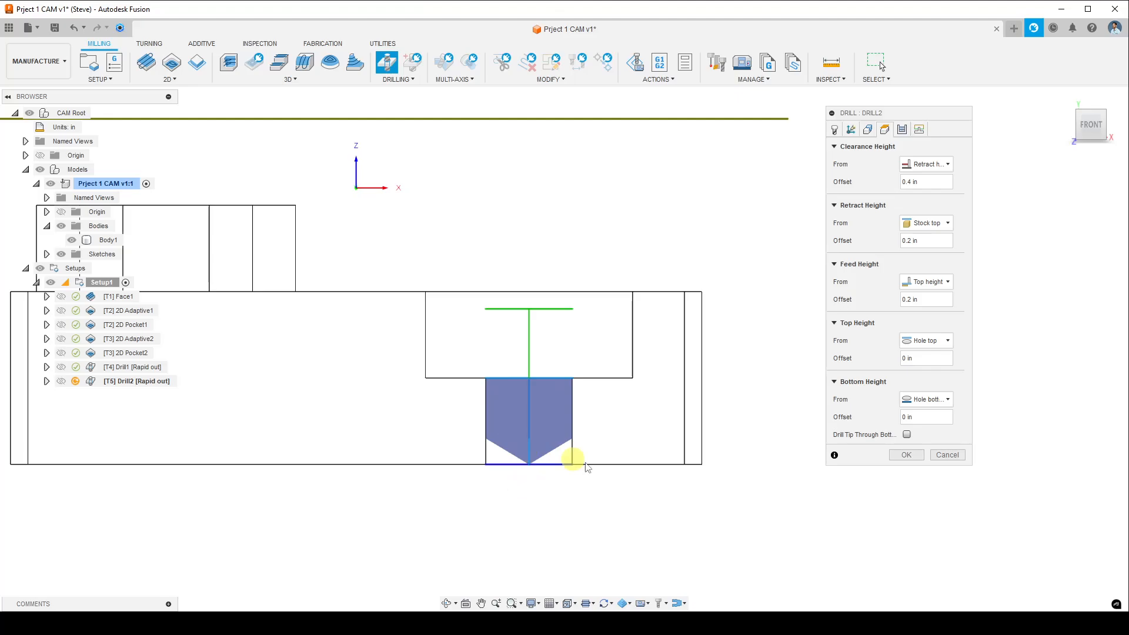
{"action": "middle_click_drag", "start_coordinate": [610, 461], "coordinate": [610, 469], "text": "shift"}
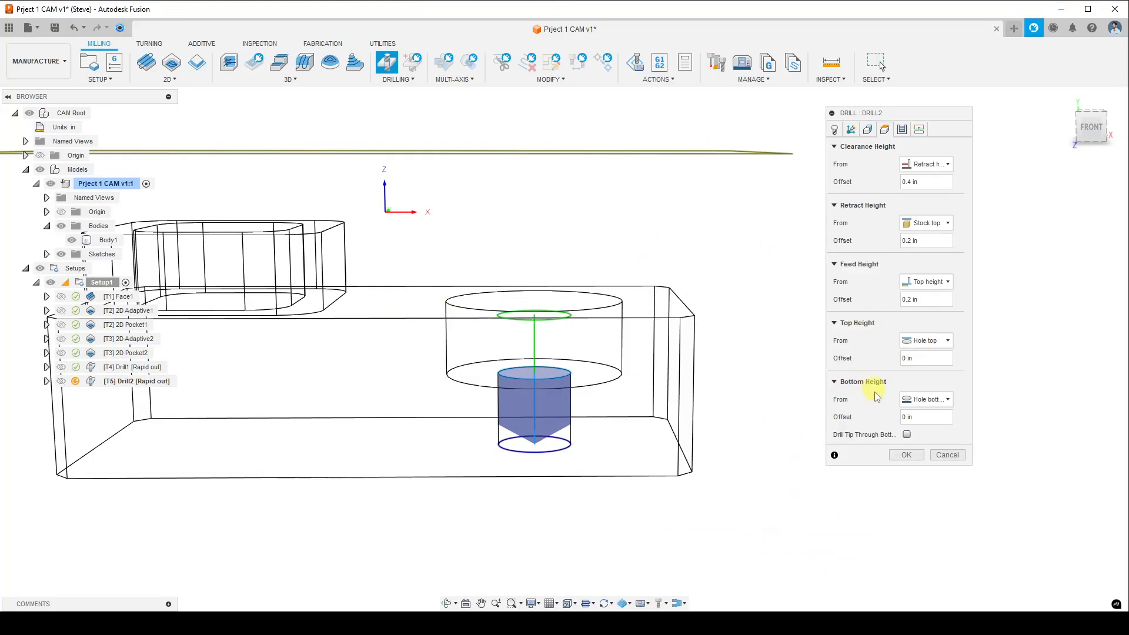
- Set the drill's Top Height to Selection, using the flat face around the round pocket as the reference
{"action": "left_click", "coordinate": [946, 343]}
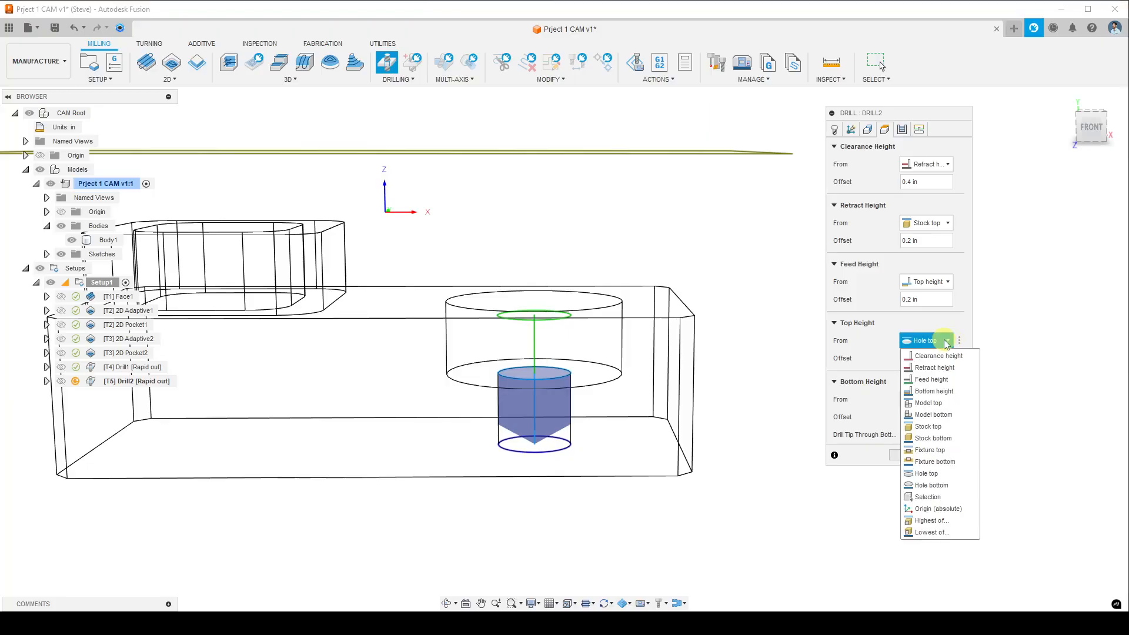
{"action": "left_click", "coordinate": [934, 497]}
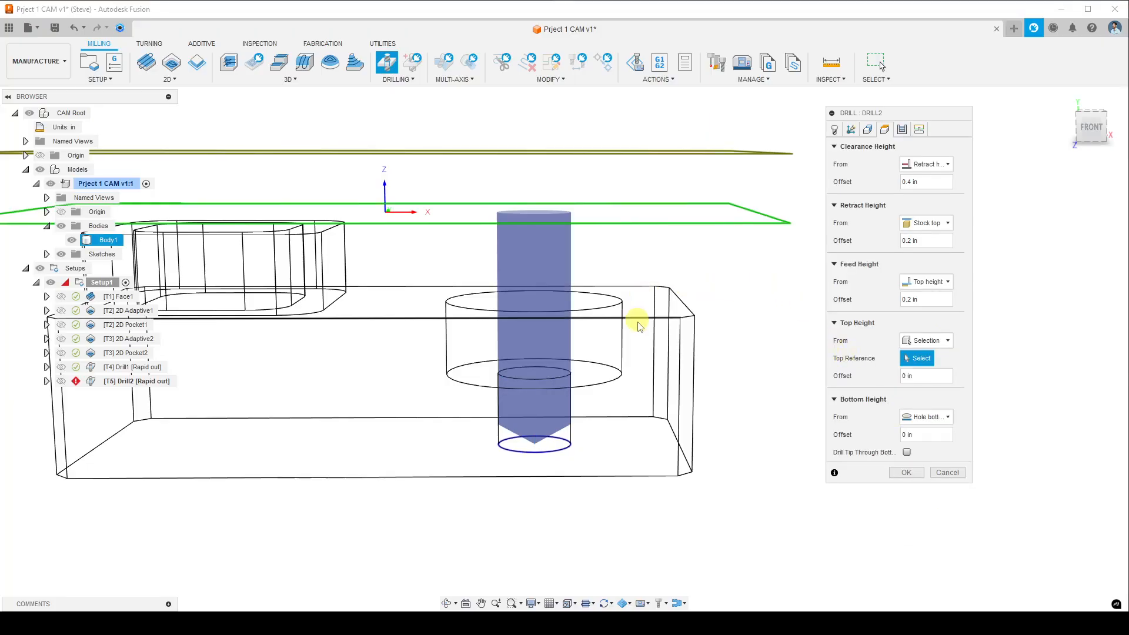
{"action": "left_click", "coordinate": [641, 303]}
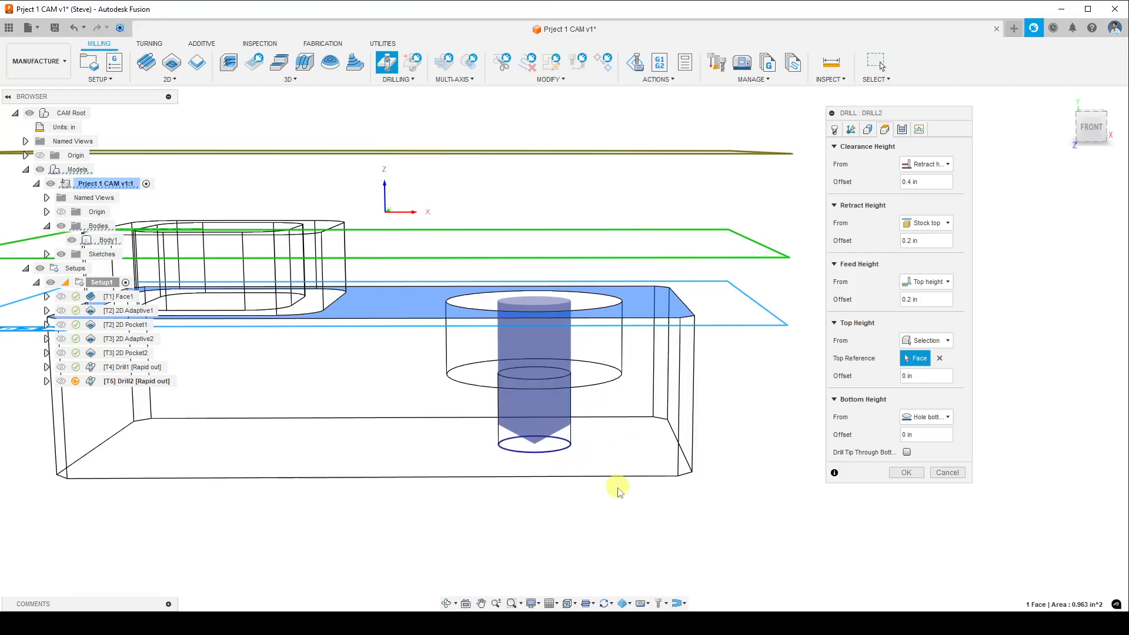
- Enable Drill Tip Through Bottom so the drill's full diameter reaches the bottom of the hole
{"action": "middle_click_drag", "start_coordinate": [613, 489], "coordinate": [584, 499], "text": "shift"}
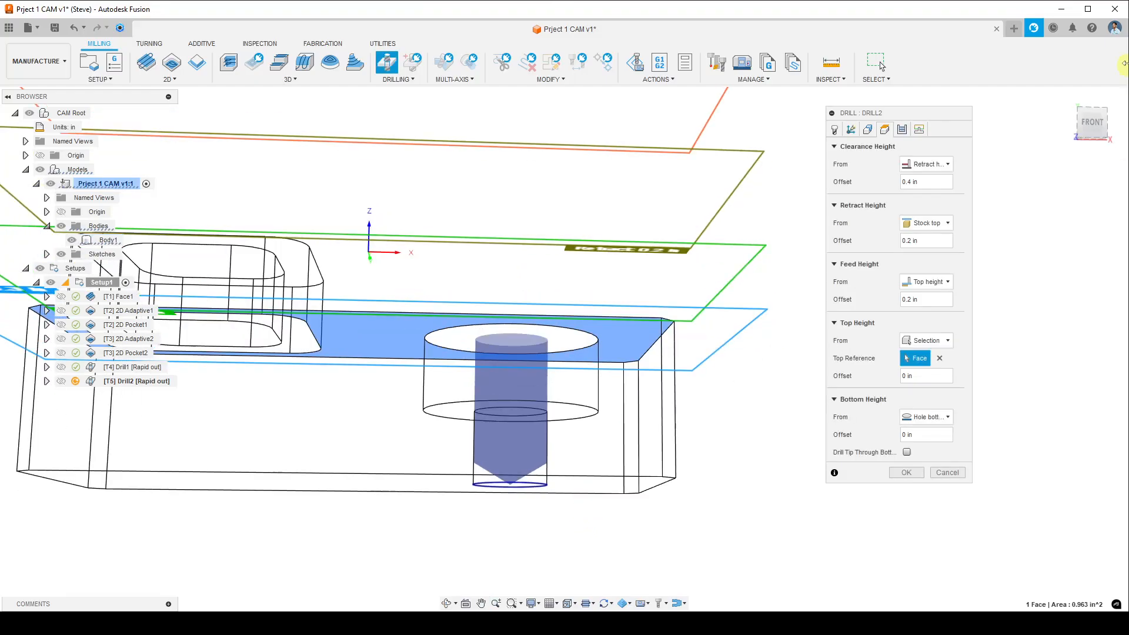
{"action": "middle_click_drag", "start_coordinate": [603, 427], "coordinate": [566, 404]}
{"action": "scroll", "coordinate": [480, 471], "scroll_direction": "up", "scroll_amount": 2}
{"action": "scroll", "coordinate": [492, 457], "scroll_direction": "up", "scroll_amount": 1}
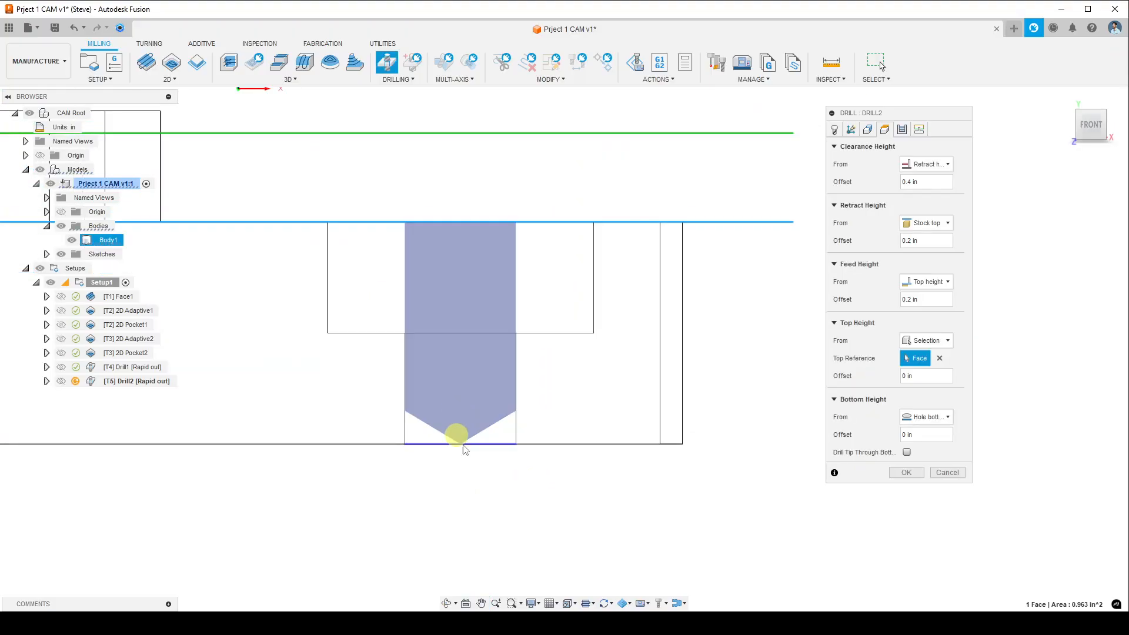
{"action": "scroll", "coordinate": [466, 462], "scroll_direction": "down", "scroll_amount": 2}
{"action": "scroll", "coordinate": [466, 461], "scroll_direction": "up", "scroll_amount": 2}
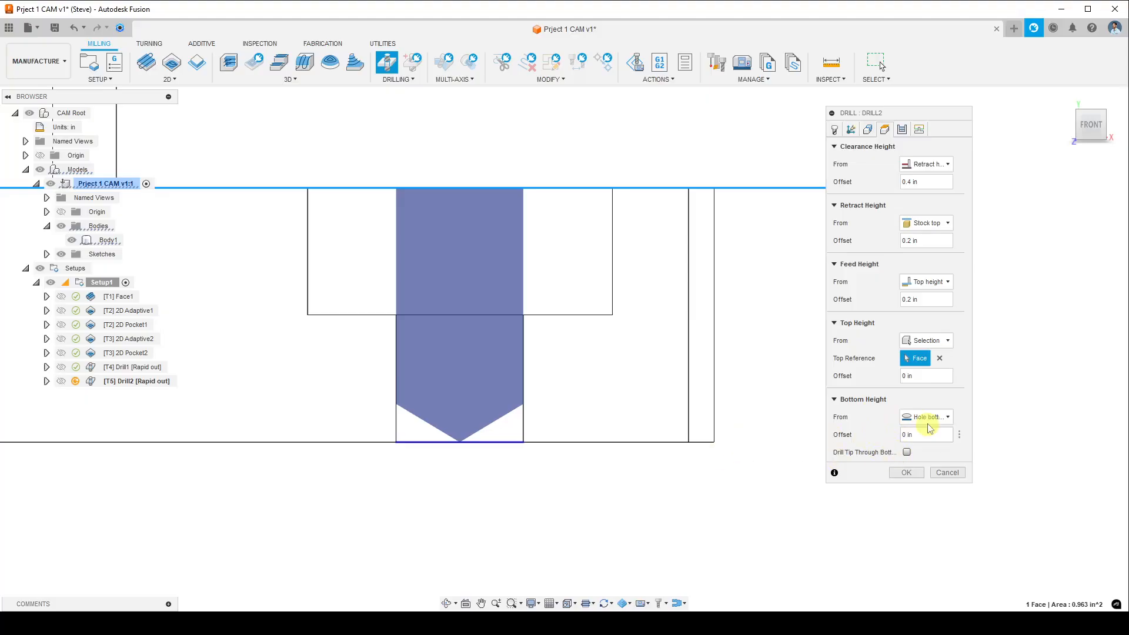
{"action": "left_click", "coordinate": [907, 453]}
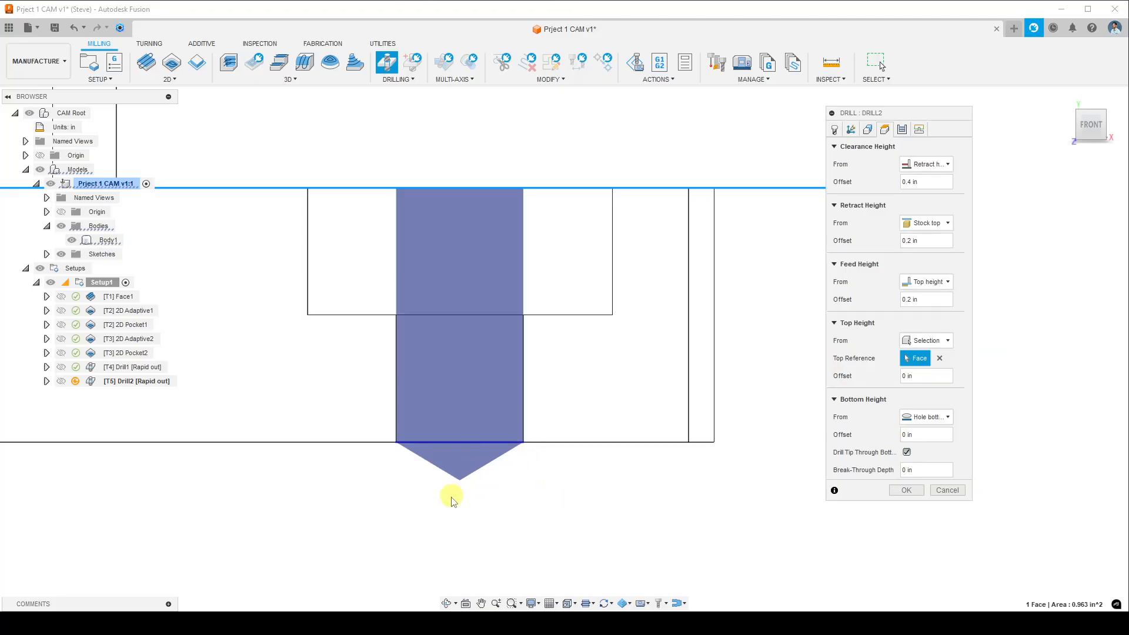
- Set the Break-Through Depth to .02 in and check the drill's extension past the part's bottom
{"action": "scroll", "coordinate": [403, 472], "scroll_direction": "up", "scroll_amount": 6}
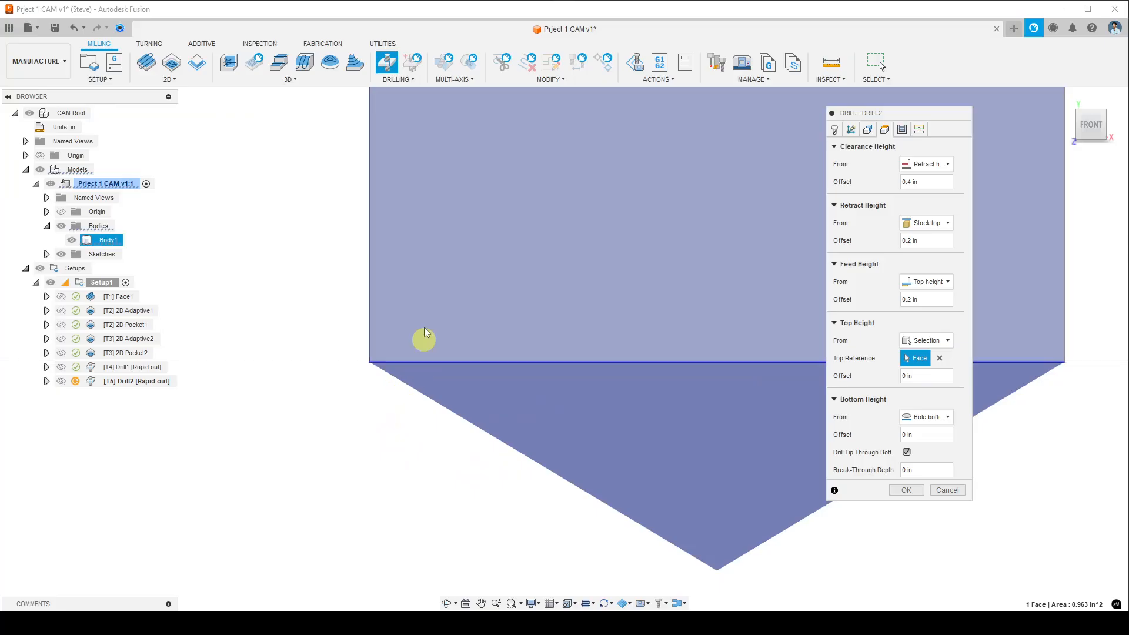
{"action": "scroll", "coordinate": [366, 364], "scroll_direction": "up", "scroll_amount": 5}
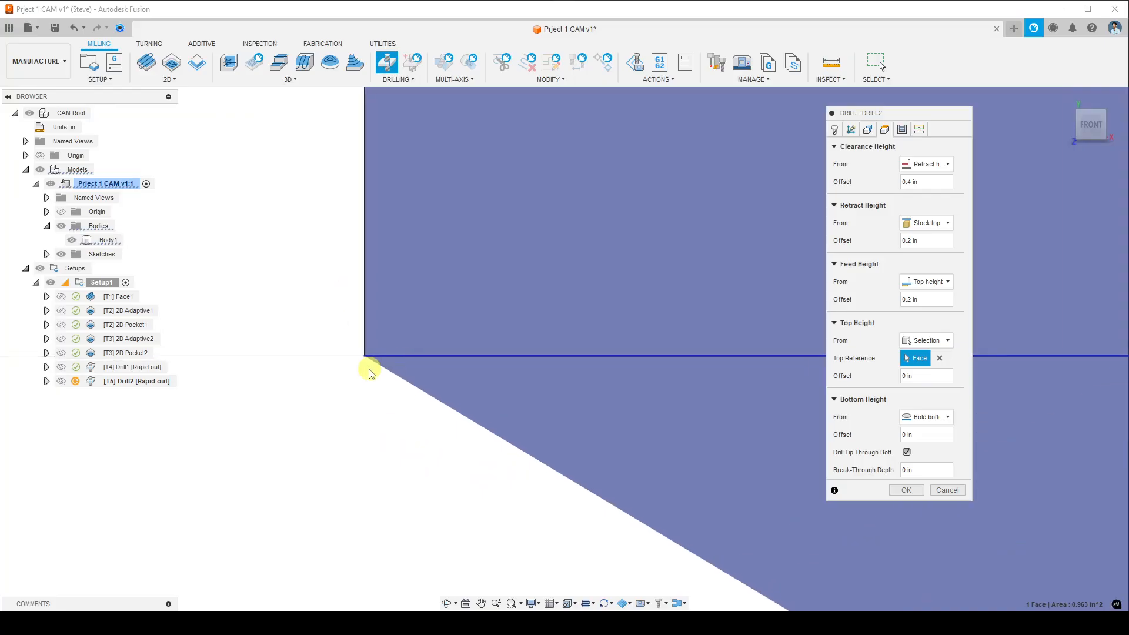
{"action": "scroll", "coordinate": [366, 372], "scroll_direction": "down", "scroll_amount": 4}
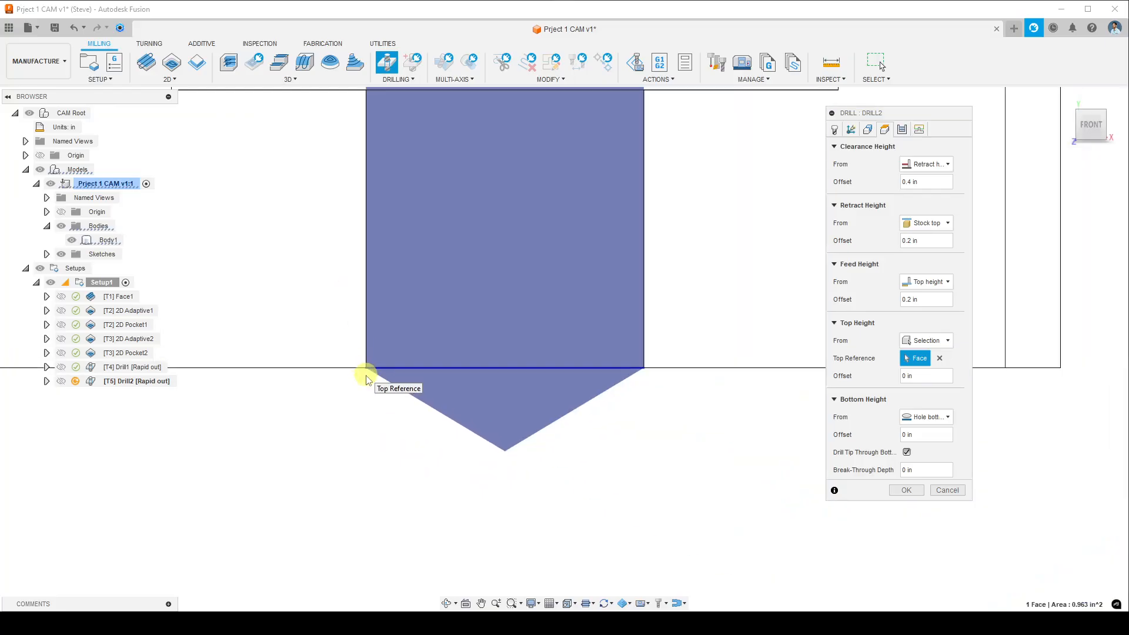
{"action": "scroll", "coordinate": [361, 387], "scroll_direction": "down", "scroll_amount": 2}
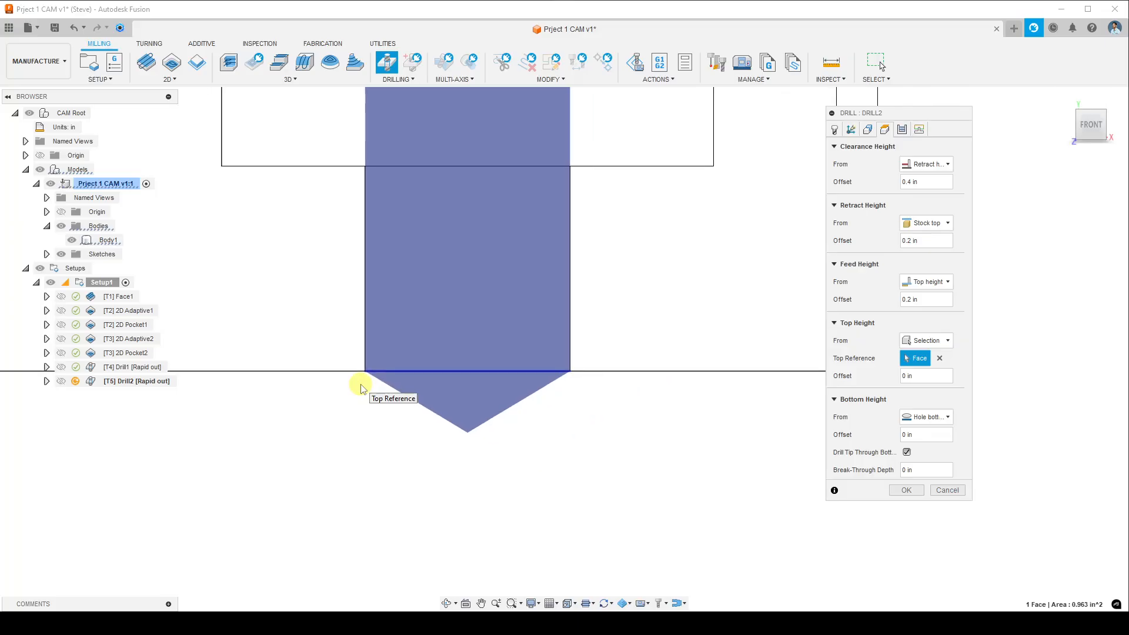
{"action": "double_click", "coordinate": [937, 469]}
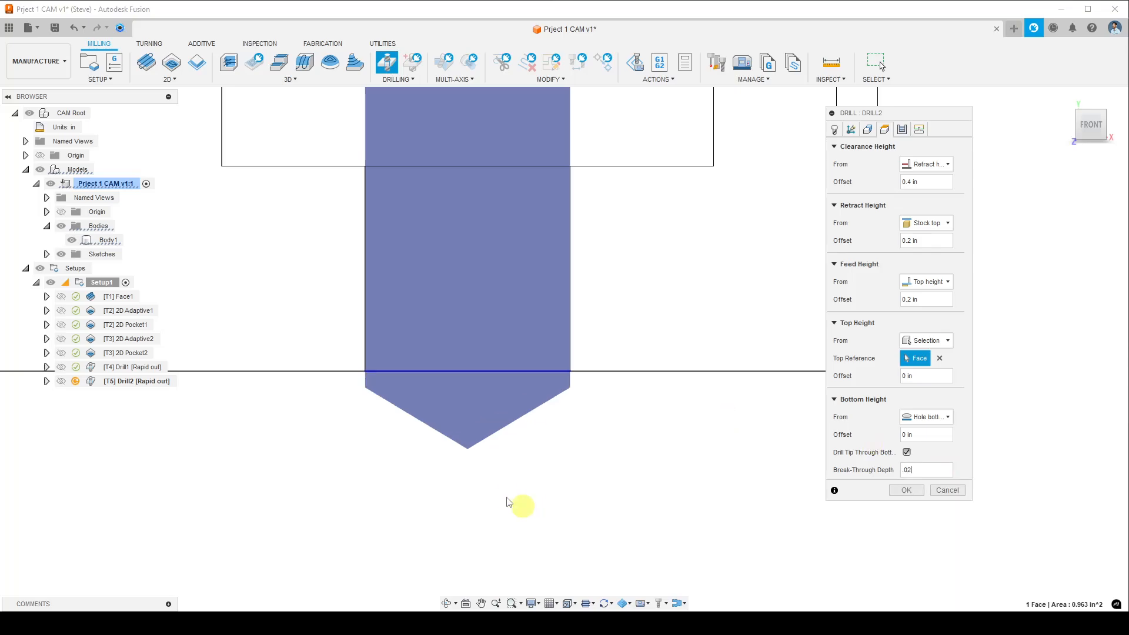
{"action": "scroll", "coordinate": [502, 494], "scroll_direction": "down", "scroll_amount": 5}
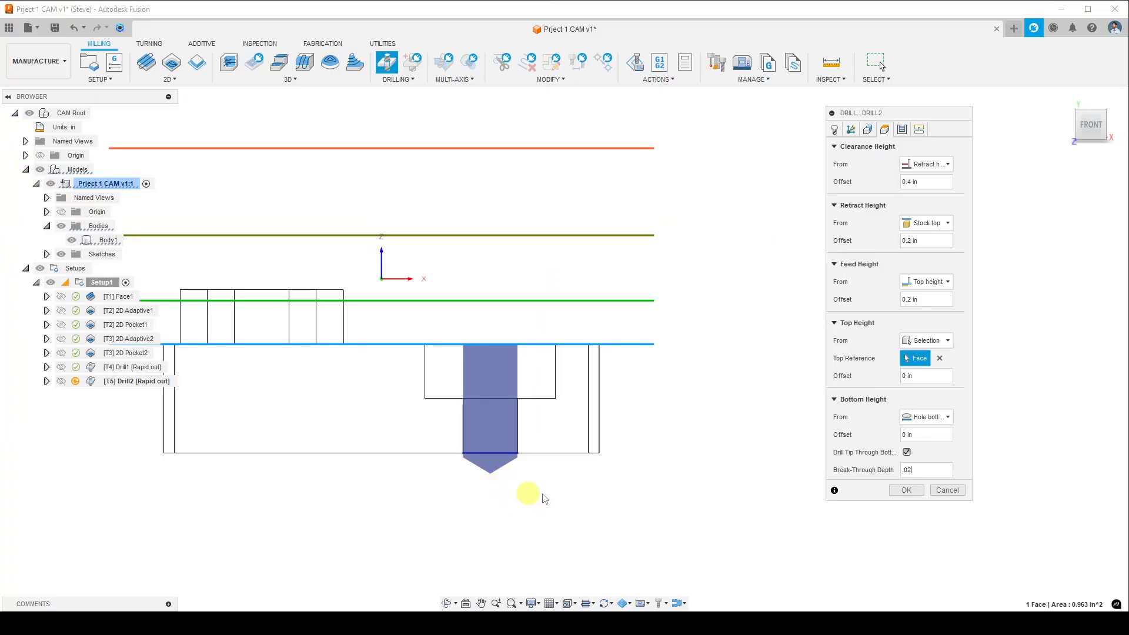
{"action": "middle_click_drag", "start_coordinate": [613, 512], "coordinate": [515, 499], "text": "shift"}
{"action": "scroll", "coordinate": [517, 461], "scroll_direction": "up", "scroll_amount": 5}
{"action": "scroll", "coordinate": [504, 454], "scroll_direction": "down", "scroll_amount": 3}
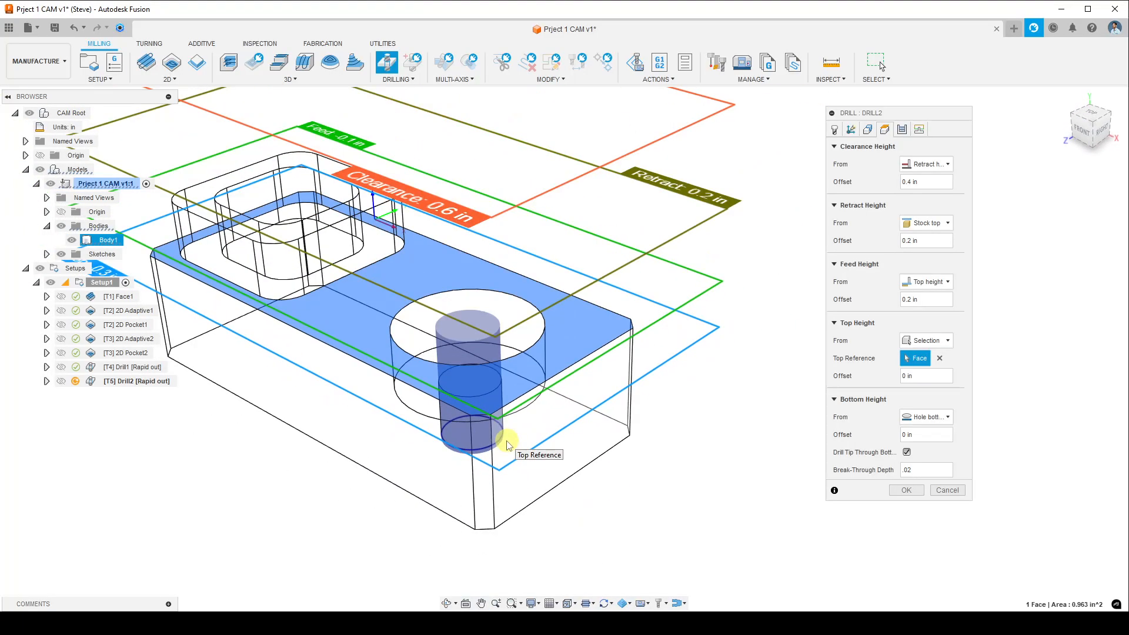
{"action": "middle_click_drag", "start_coordinate": [504, 454], "coordinate": [622, 406], "text": "shift"}
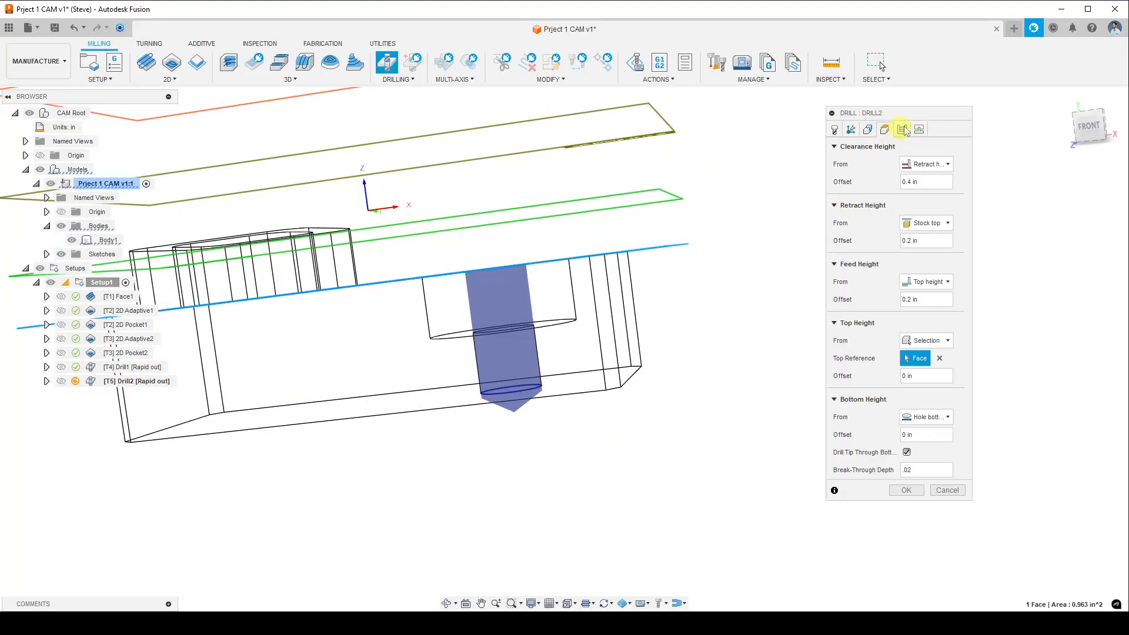
- Keep the Drilling - rapid out cycle type and finish the operation to generate its toolpath
{"action": "left_click", "coordinate": [904, 130]}
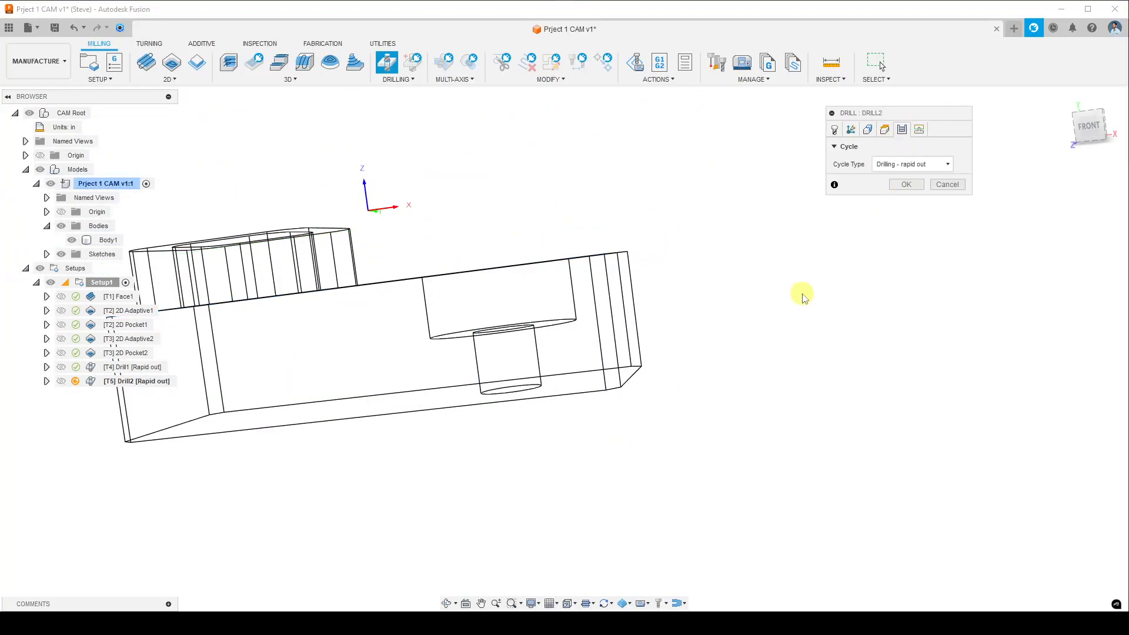
{"action": "middle_click_drag", "start_coordinate": [679, 350], "coordinate": [676, 394], "text": "shift"}
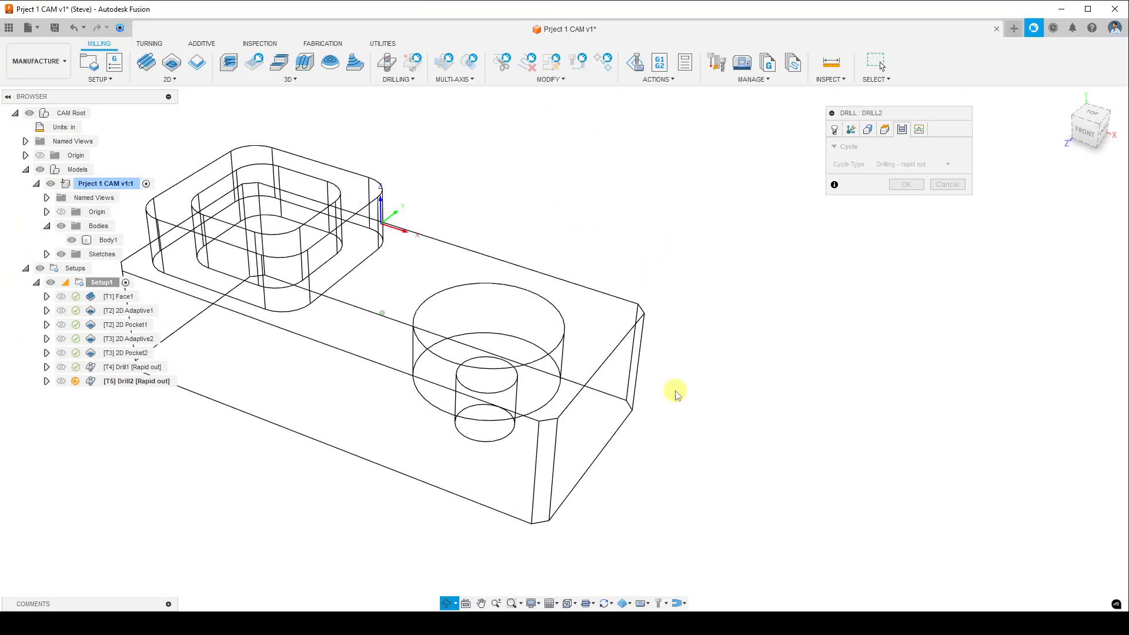
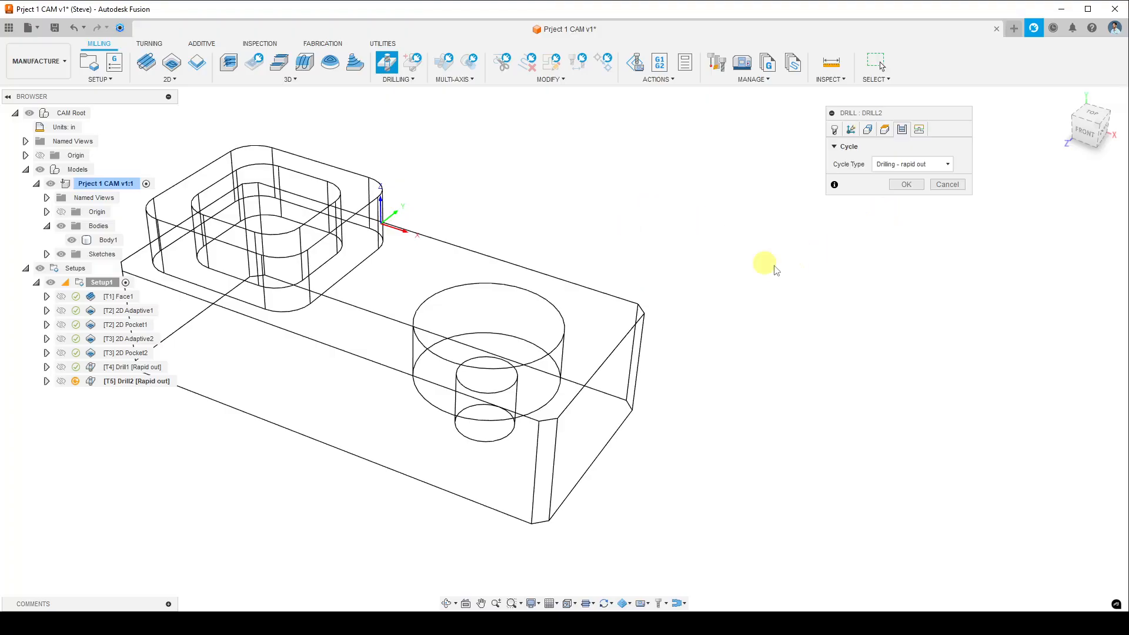
{"action": "left_click", "coordinate": [907, 185]}
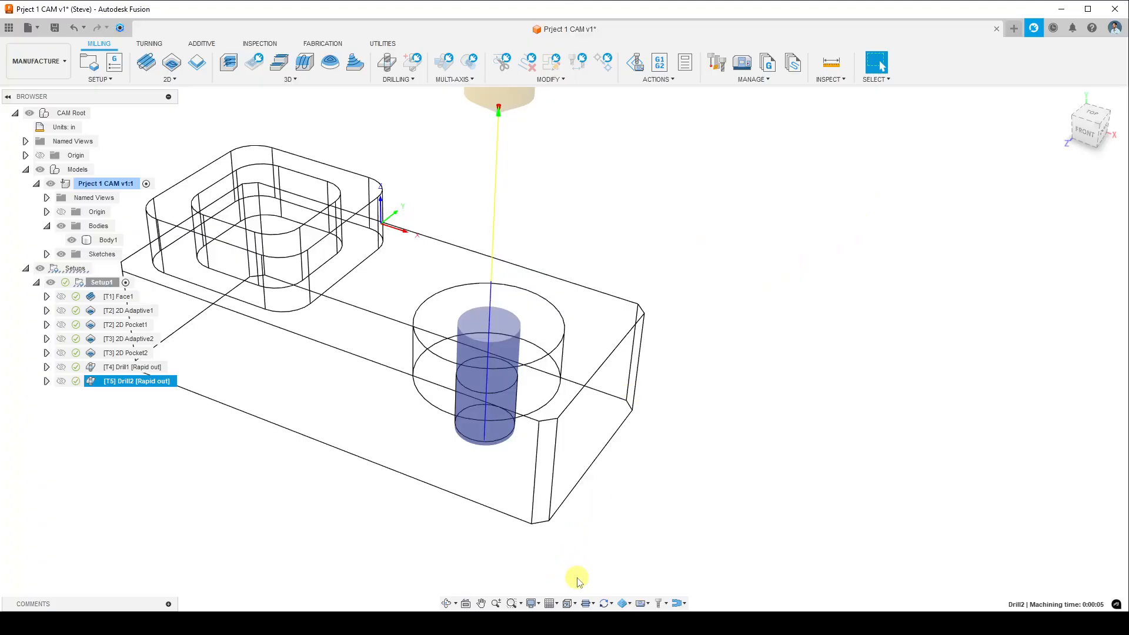
- Change the model's visual style to Shaded with Visible Edges Only
{"action": "left_click", "coordinate": [535, 604]}
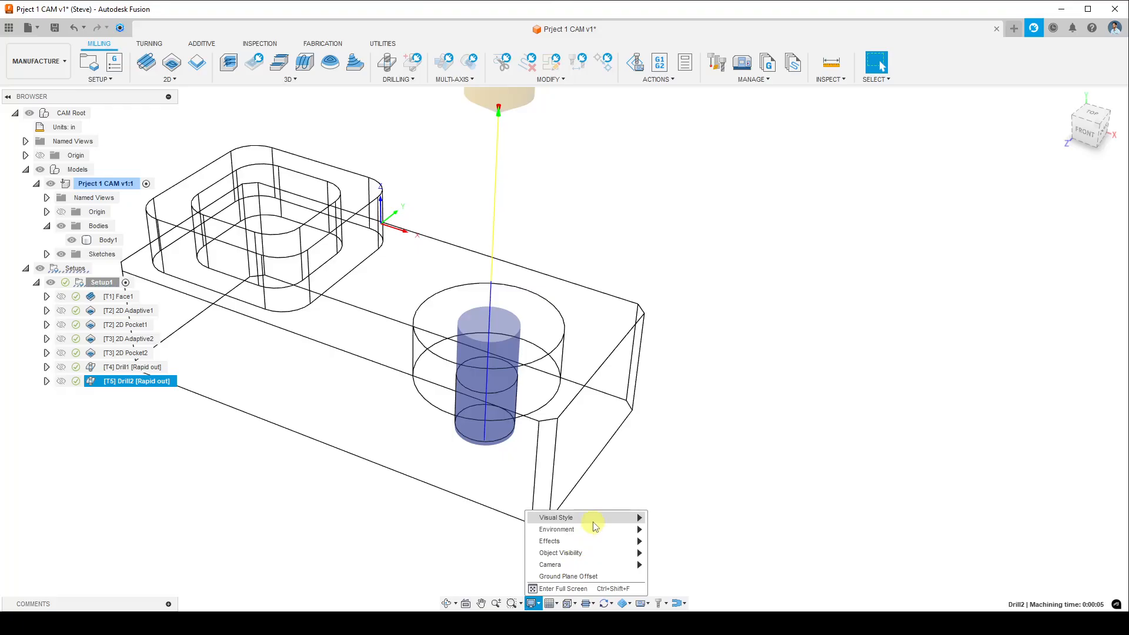
{"action": "mouse_move", "coordinate": [594, 523]}
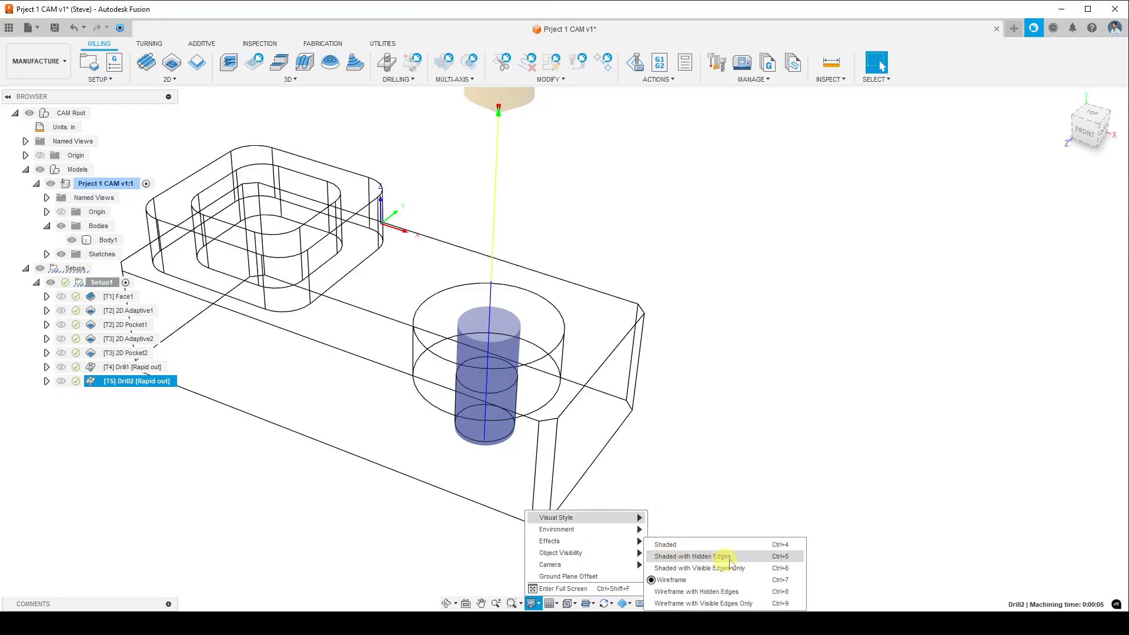
{"action": "left_click", "coordinate": [756, 568]}
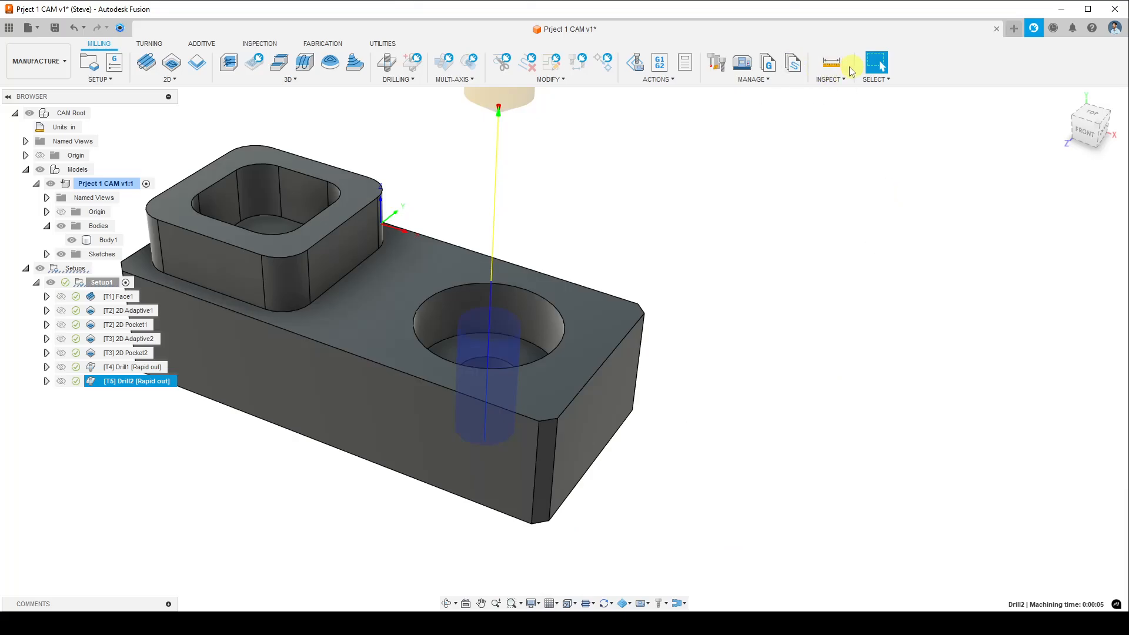
- Measure the distance from the flat face around the round pocket to the part's bottom face
{"action": "left_click", "coordinate": [831, 62]}
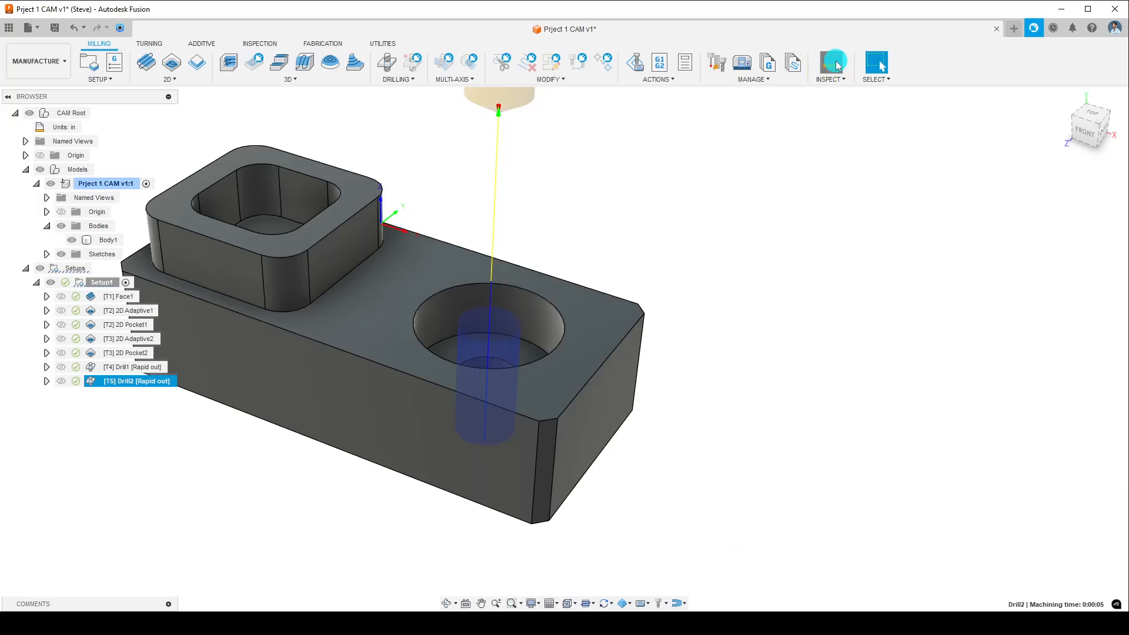
{"action": "left_click", "coordinate": [604, 345]}
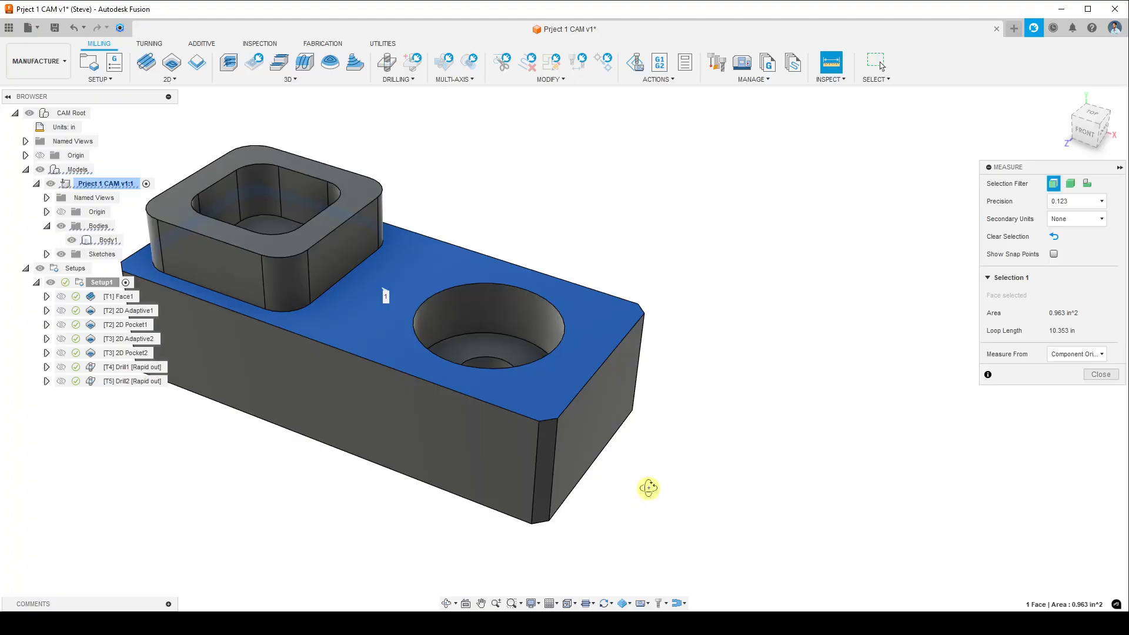
{"action": "middle_click_drag", "start_coordinate": [647, 487], "coordinate": [589, 428], "text": "shift"}
{"action": "left_click", "coordinate": [584, 421]}
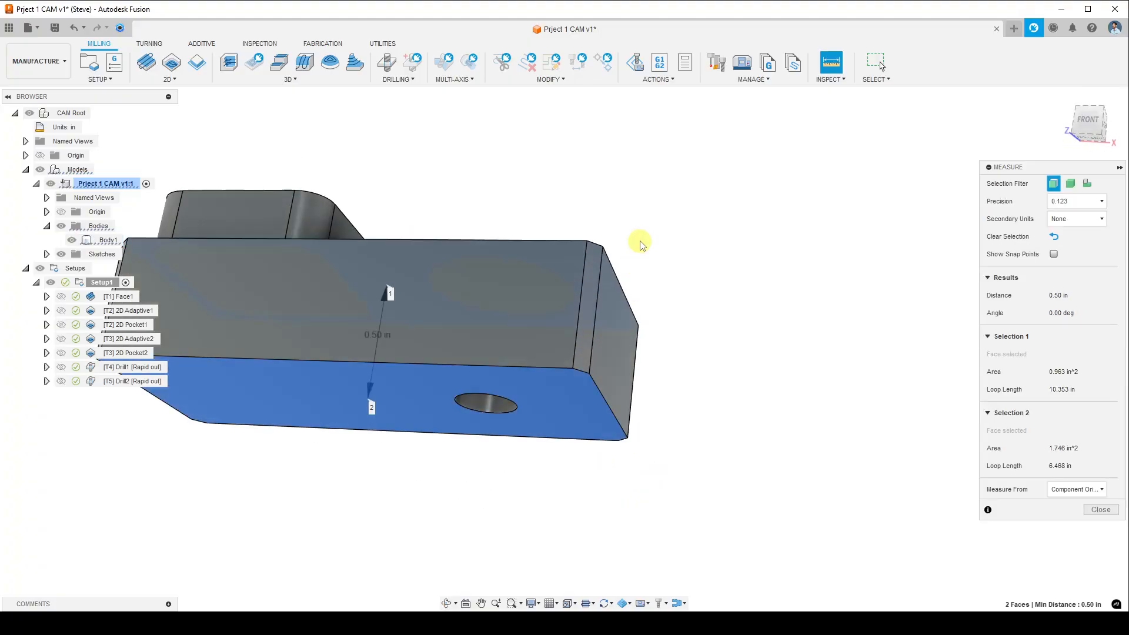
- Examine the measured block thickness and the round pocket with its through hole from several angles
{"action": "middle_click_drag", "start_coordinate": [643, 240], "coordinate": [647, 368], "text": "shift"}
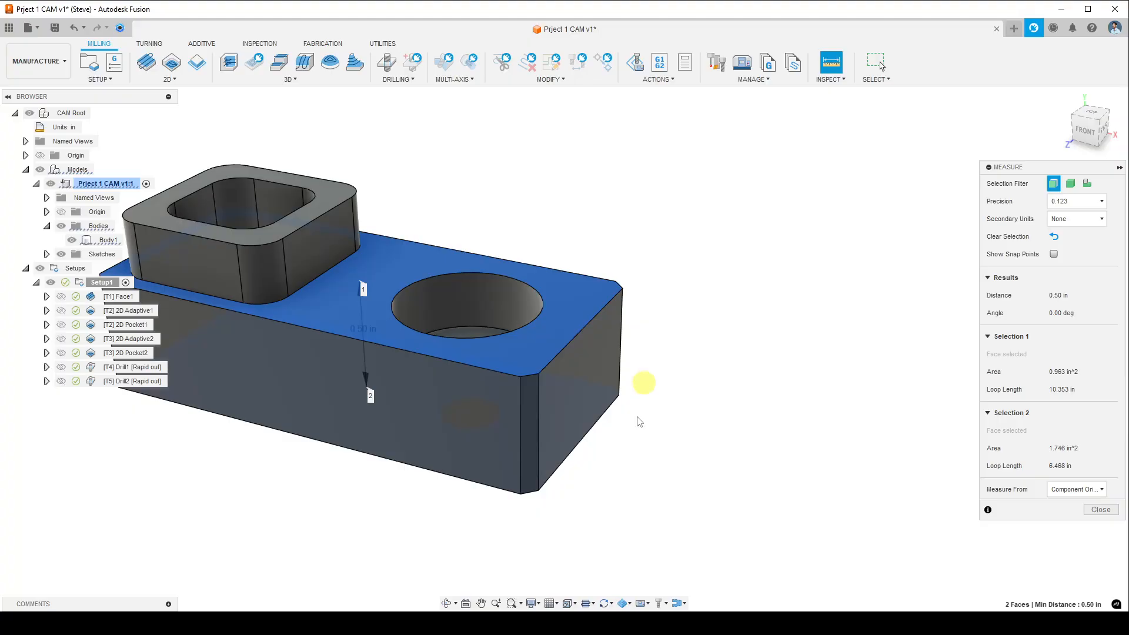
{"action": "middle_click_drag", "start_coordinate": [646, 383], "coordinate": [637, 479], "text": "shift"}
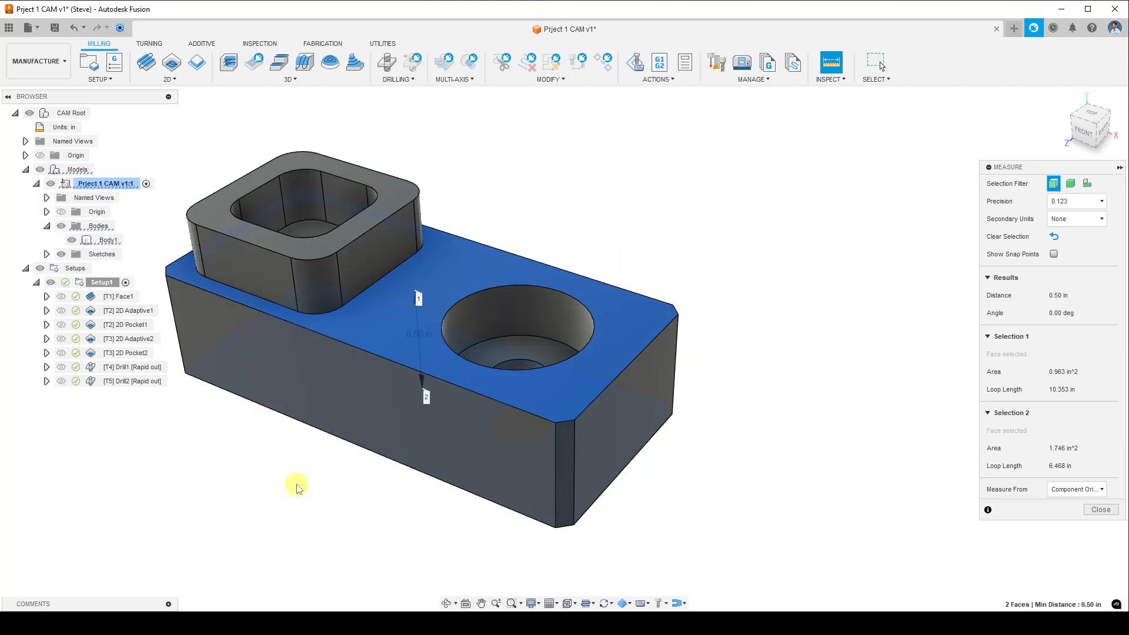
{"action": "scroll", "coordinate": [295, 478], "scroll_direction": "up", "scroll_amount": 2}
{"action": "scroll", "coordinate": [294, 479], "scroll_direction": "down", "scroll_amount": 2}
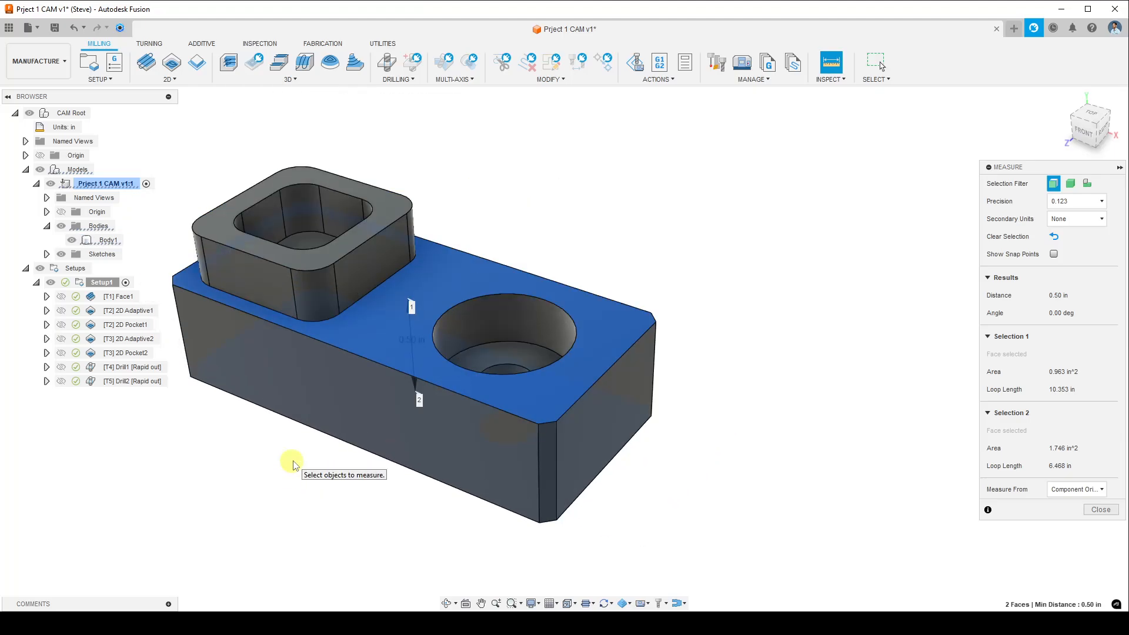
{"action": "middle_click_drag", "start_coordinate": [262, 444], "coordinate": [376, 419], "text": "shift"}
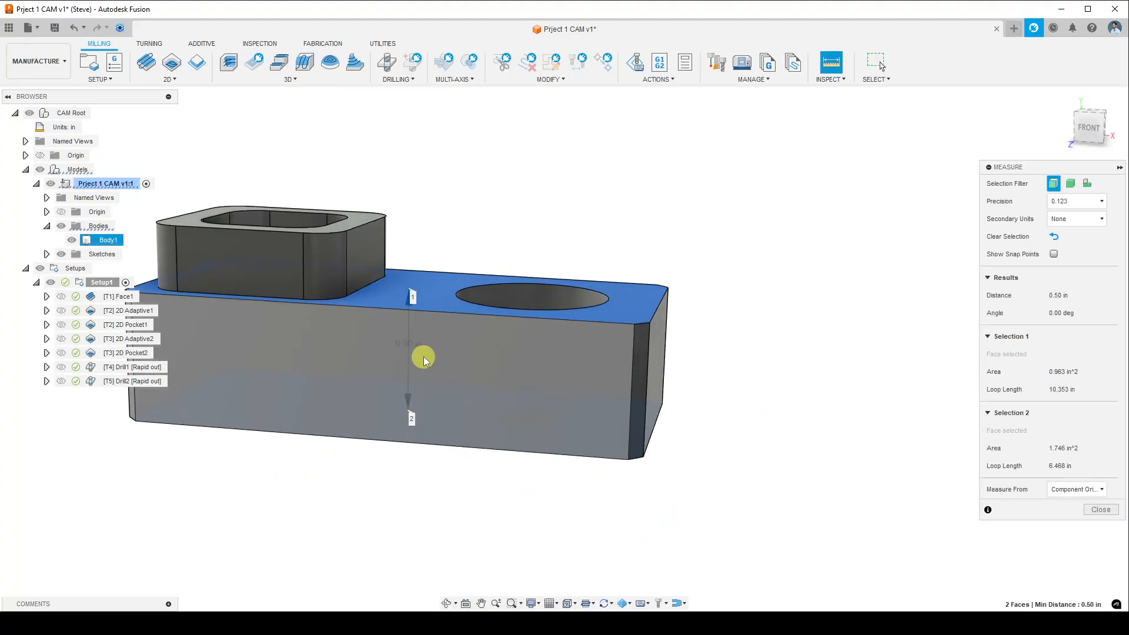
{"action": "scroll", "coordinate": [423, 359], "scroll_direction": "up", "scroll_amount": 2}
{"action": "scroll", "coordinate": [423, 359], "scroll_direction": "down", "scroll_amount": 1}
{"action": "middle_click_drag", "start_coordinate": [436, 472], "coordinate": [406, 514], "text": "shift"}
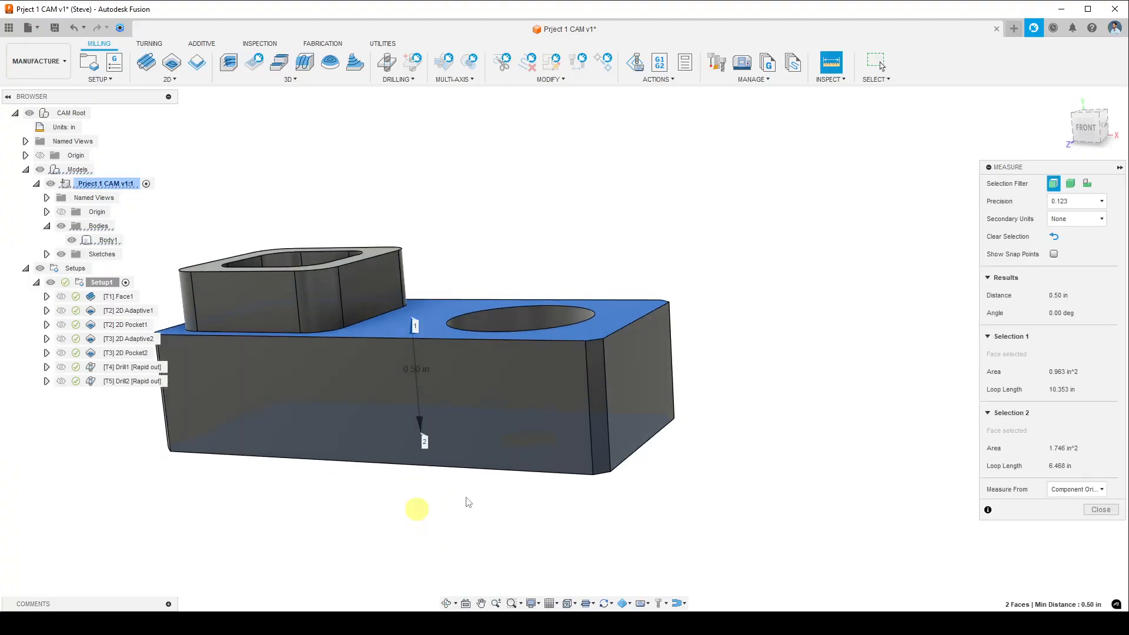
- View the round pocket and its through hole from above and end the thickness measurement
{"action": "mouse_move", "coordinate": [640, 466]}
{"action": "middle_mouse_down", "text": "shift"}
{"action": "mouse_move", "coordinate": [651, 406]}
{"action": "mouse_move", "coordinate": [647, 476]}
{"action": "middle_mouse_up", "text": "shift"}
{"action": "middle_click_drag", "start_coordinate": [460, 338], "coordinate": [478, 375], "text": "shift"}
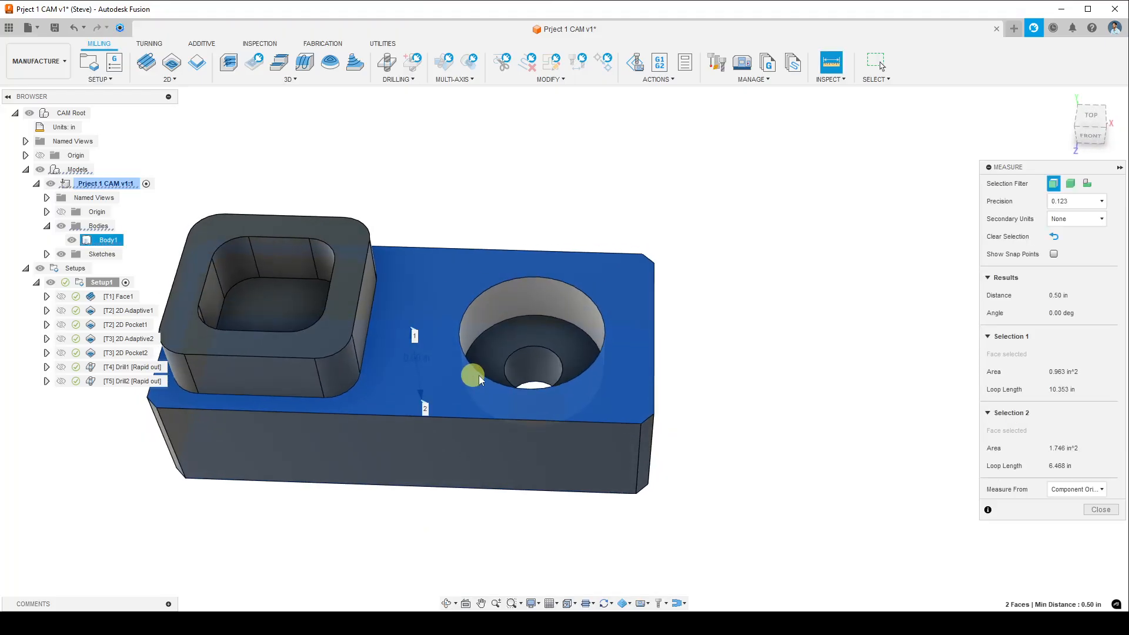
{"action": "left_click", "coordinate": [1102, 509]}
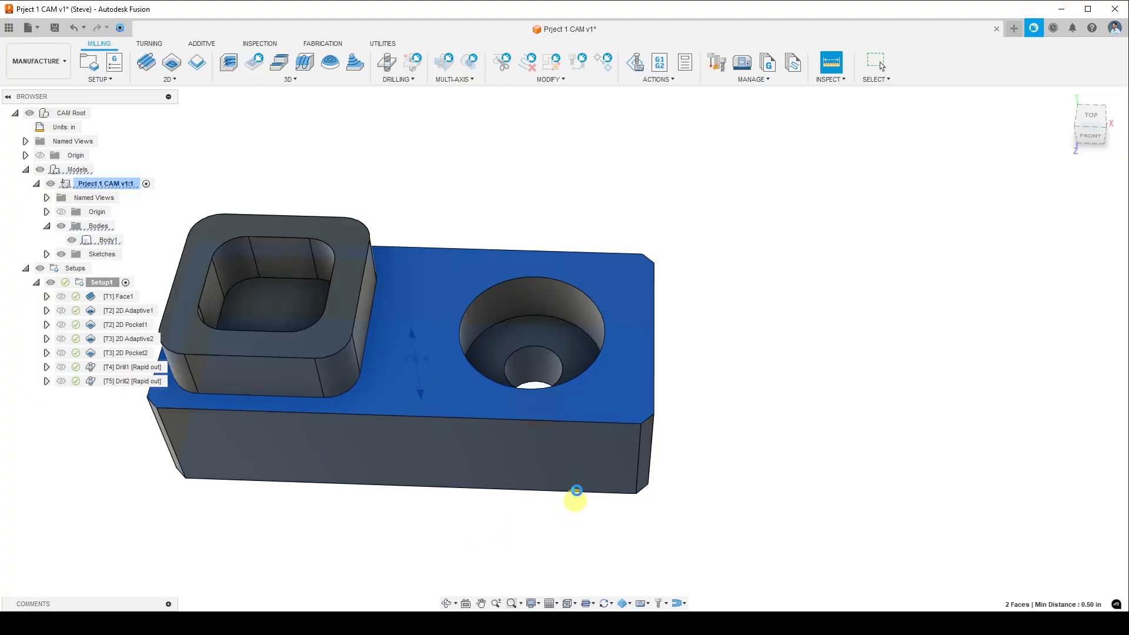
- Simulate the toolpaths of Setup1, jumping to the drilling operations and playing the drilling of the hole in the round pocket
{"action": "middle_click_drag", "start_coordinate": [577, 475], "coordinate": [516, 520], "text": "shift"}
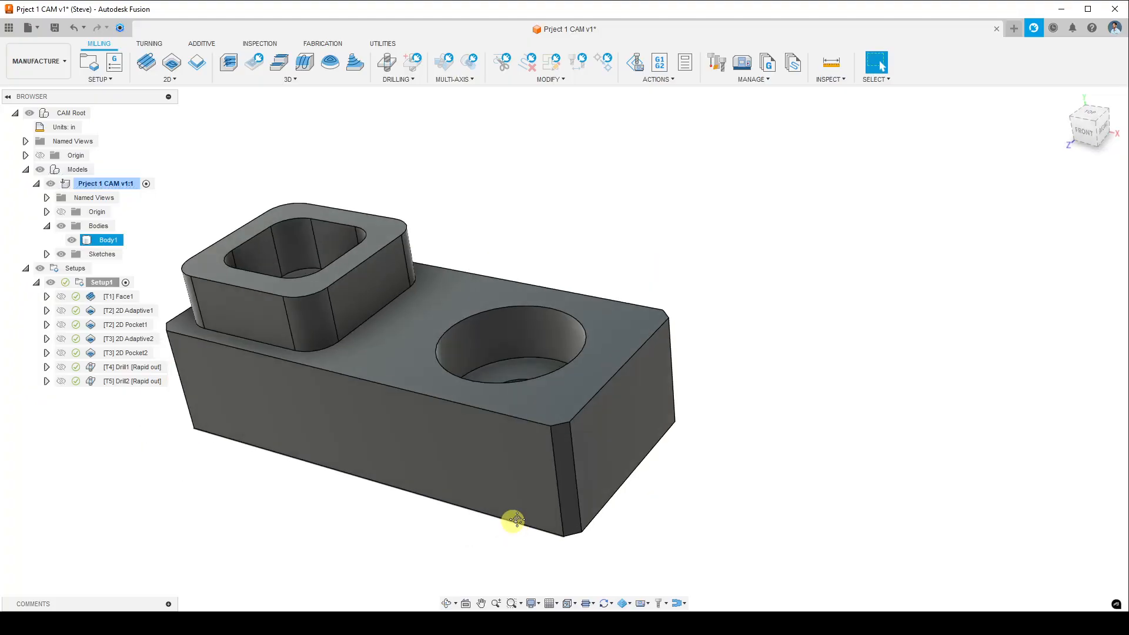
{"action": "left_click", "coordinate": [112, 284]}
{"action": "right_click", "coordinate": [104, 283]}
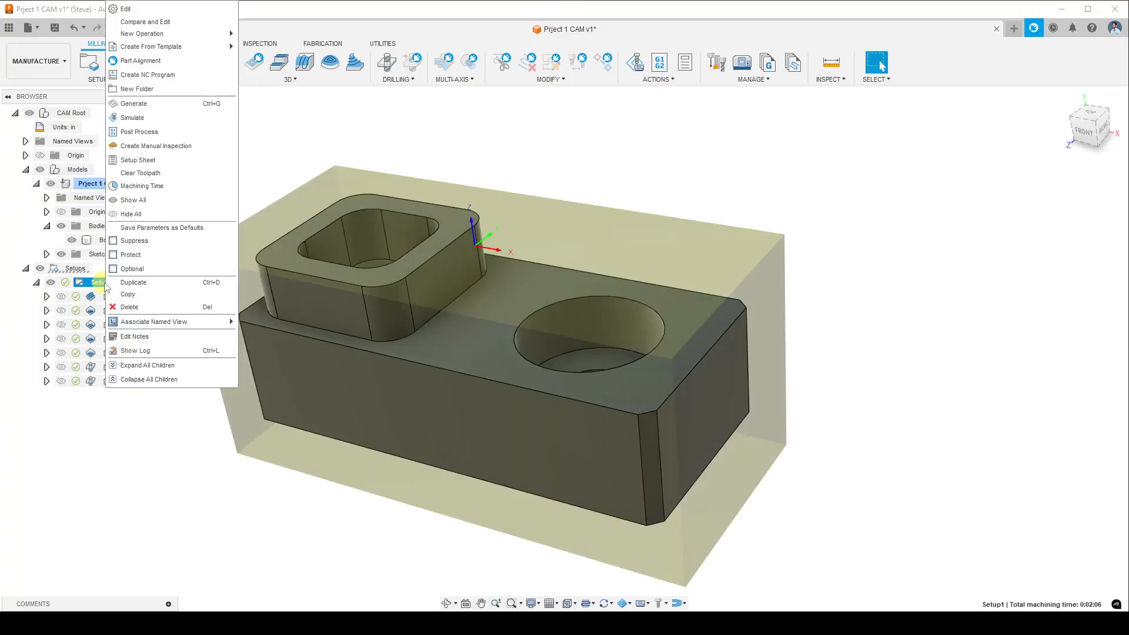
{"action": "left_click", "coordinate": [158, 117]}
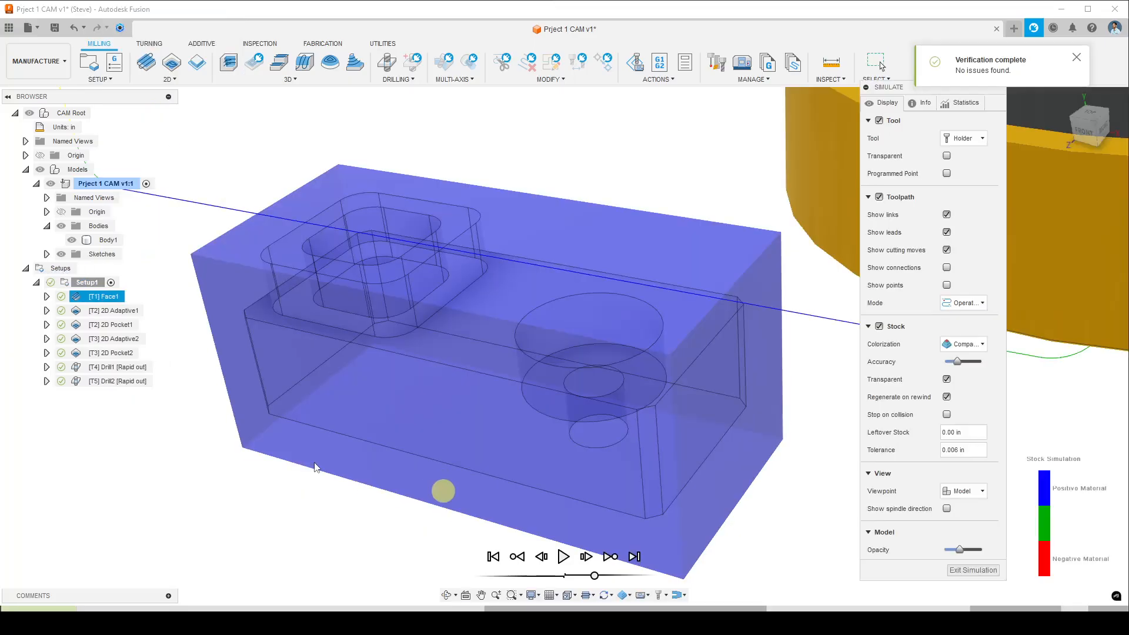
{"action": "left_click", "coordinate": [126, 369]}
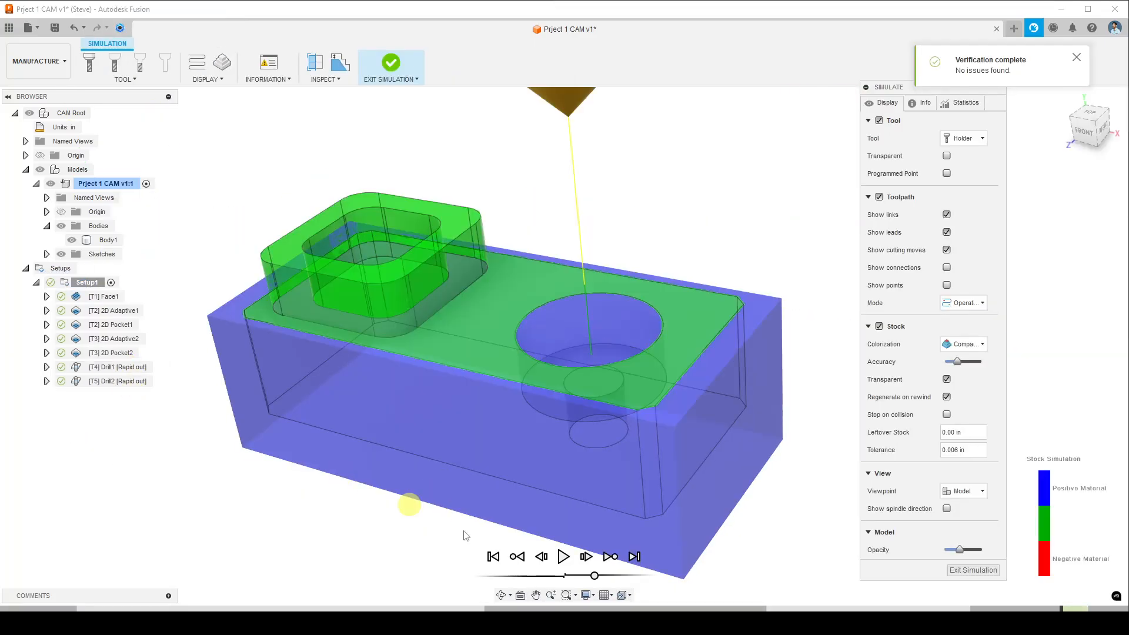
{"action": "left_click", "coordinate": [564, 557]}
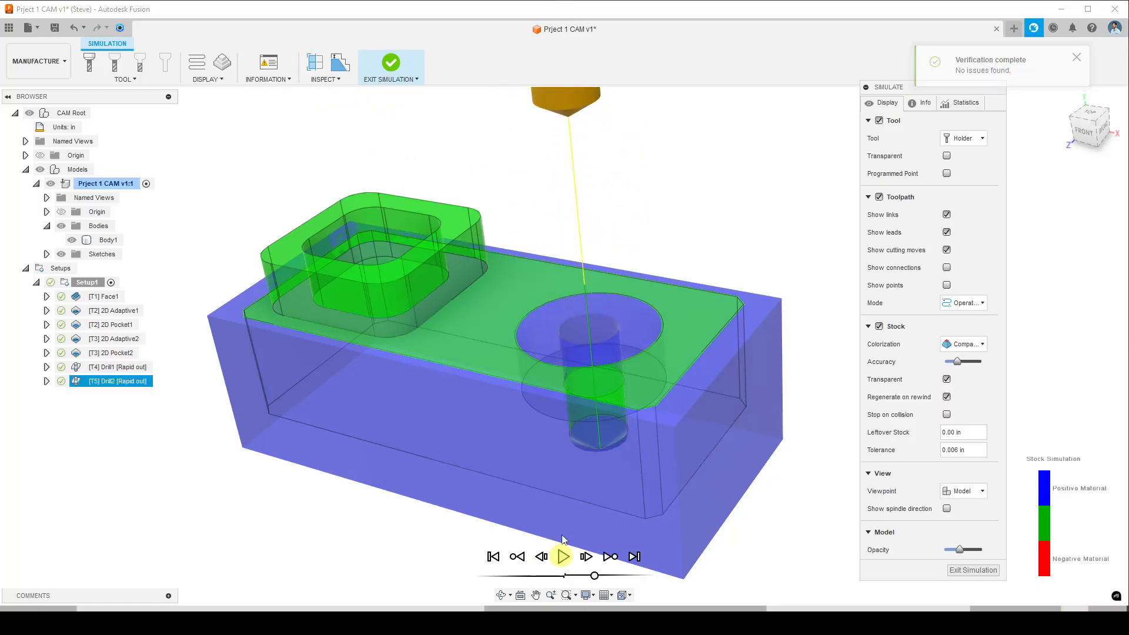
- Check in the front view how far the simulated drill tip goes beyond the part's bottom face
{"action": "left_click", "coordinate": [1089, 134]}
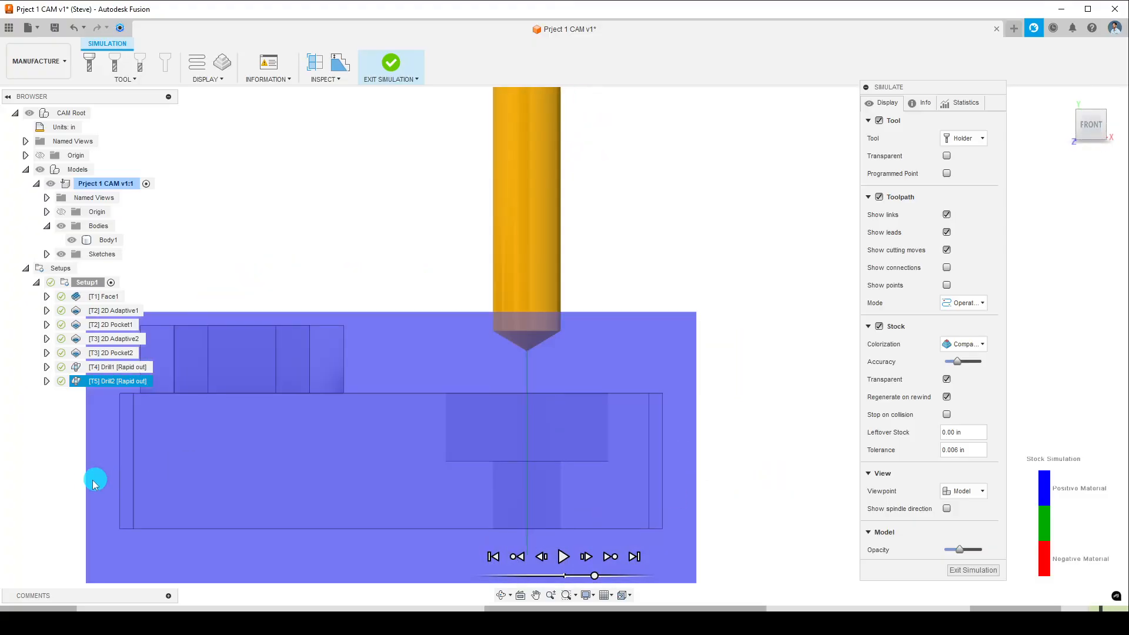
{"action": "middle_click_drag", "start_coordinate": [416, 524], "coordinate": [318, 446]}
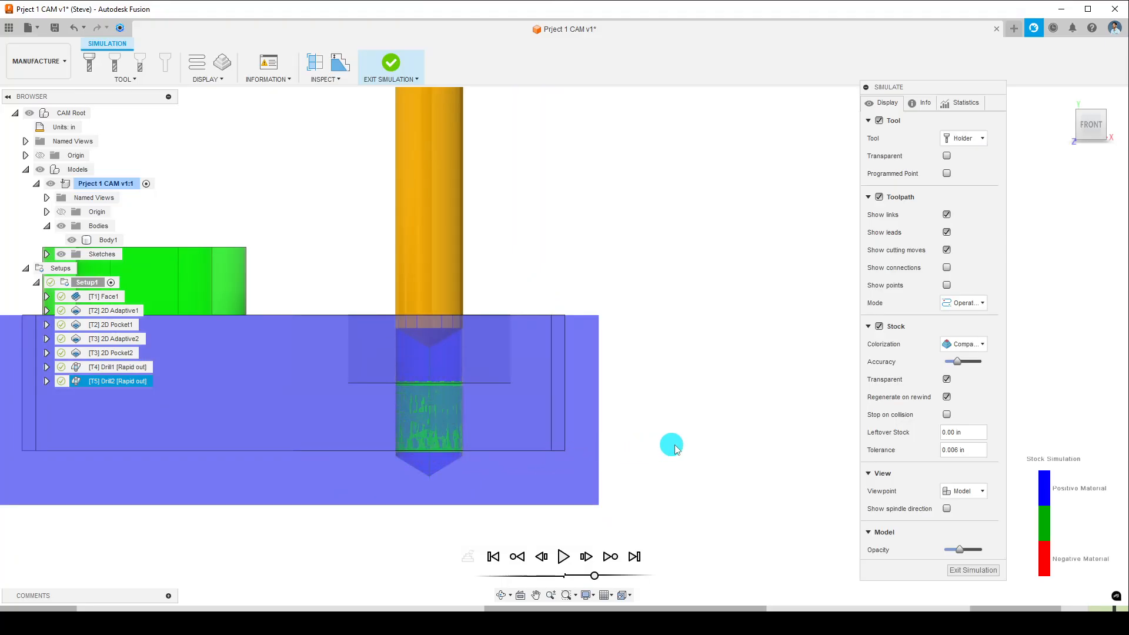
{"action": "scroll", "coordinate": [649, 465], "scroll_direction": "down", "scroll_amount": 3}
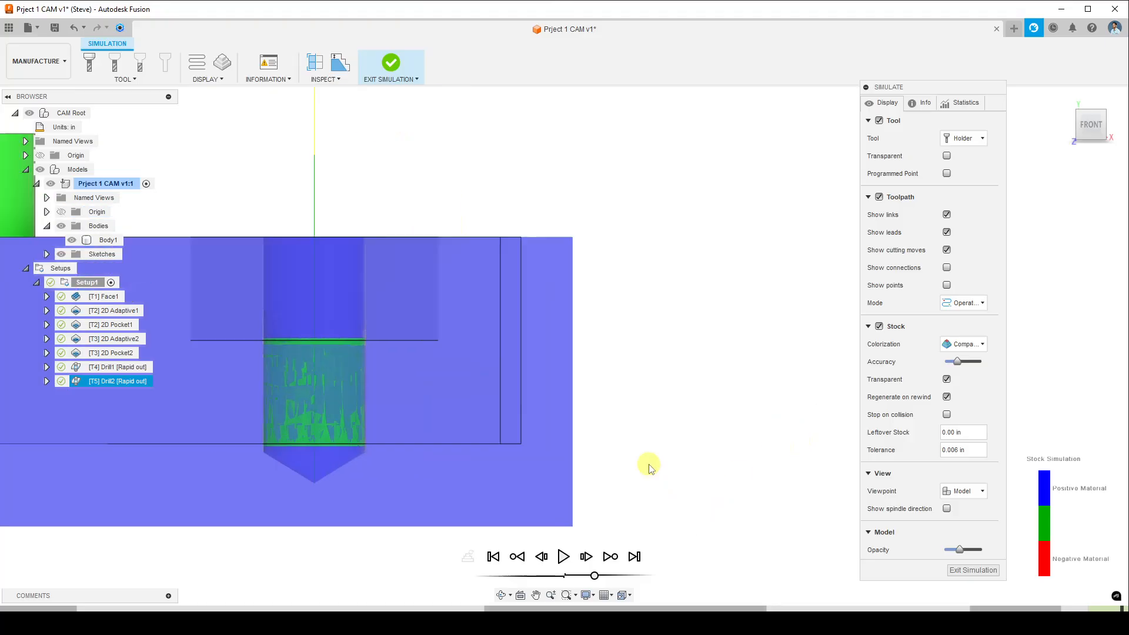
{"action": "middle_click_drag", "start_coordinate": [648, 461], "coordinate": [595, 492], "text": "shift"}
{"action": "left_click", "coordinate": [562, 557]}
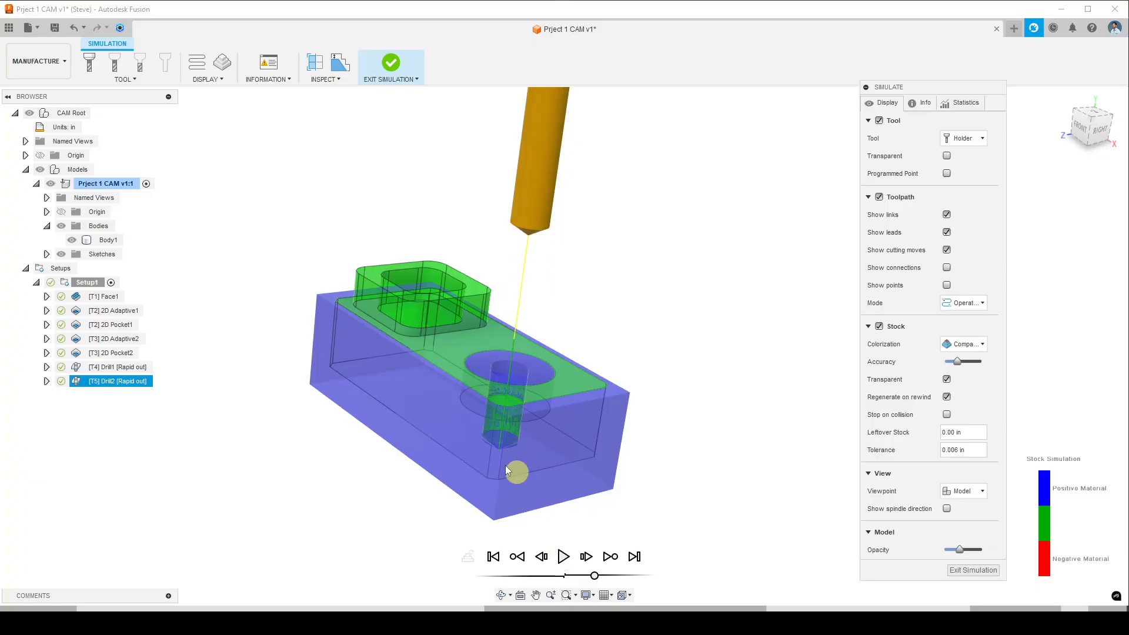
- Examine the simulated stock around the drilled hole and the uncut round pocket, and exit the simulation
{"action": "middle_click_drag", "start_coordinate": [408, 456], "coordinate": [468, 464], "text": "shift"}
{"action": "scroll", "coordinate": [452, 434], "scroll_direction": "up", "scroll_amount": 4}
{"action": "scroll", "coordinate": [453, 434], "scroll_direction": "down", "scroll_amount": 4}
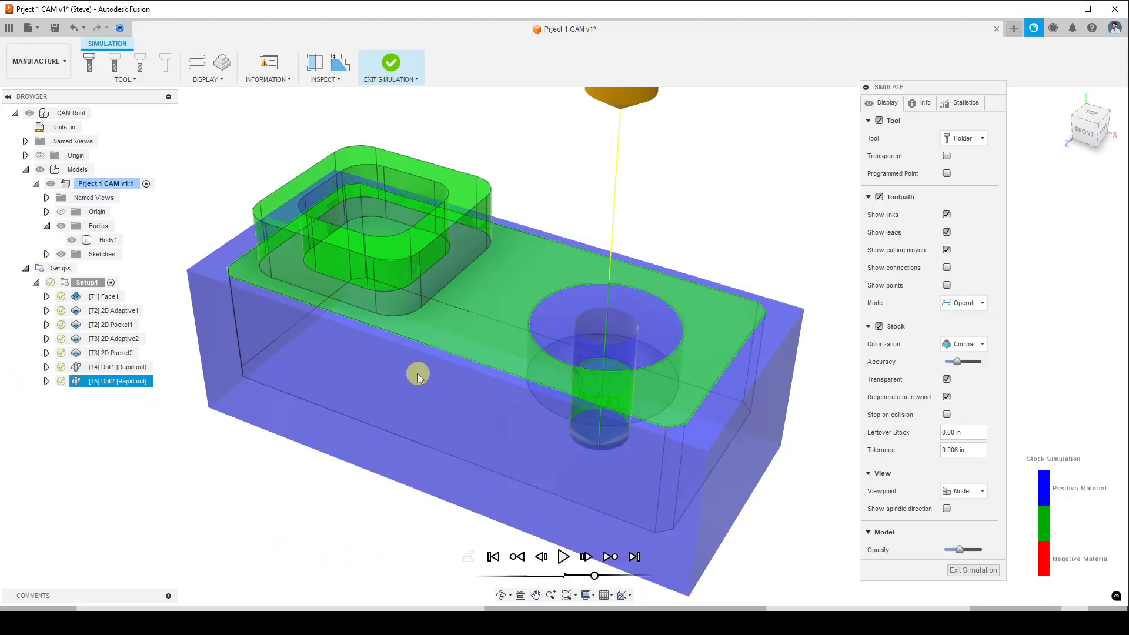
{"action": "middle_click_drag", "start_coordinate": [619, 399], "coordinate": [562, 394]}
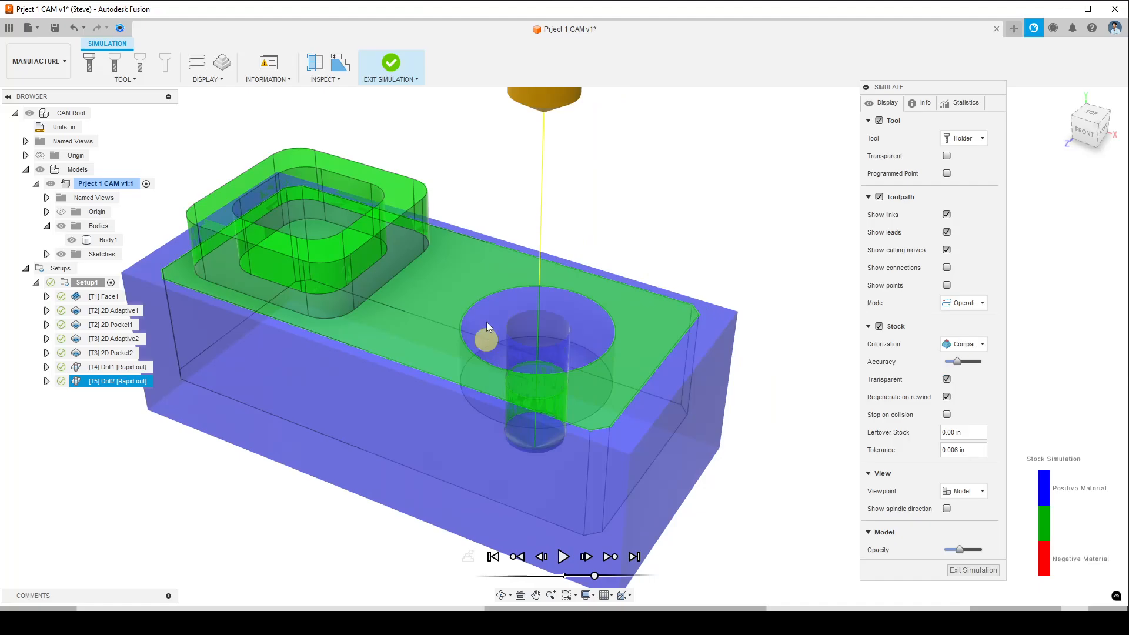
{"action": "middle_click_drag", "start_coordinate": [528, 348], "coordinate": [570, 330]}
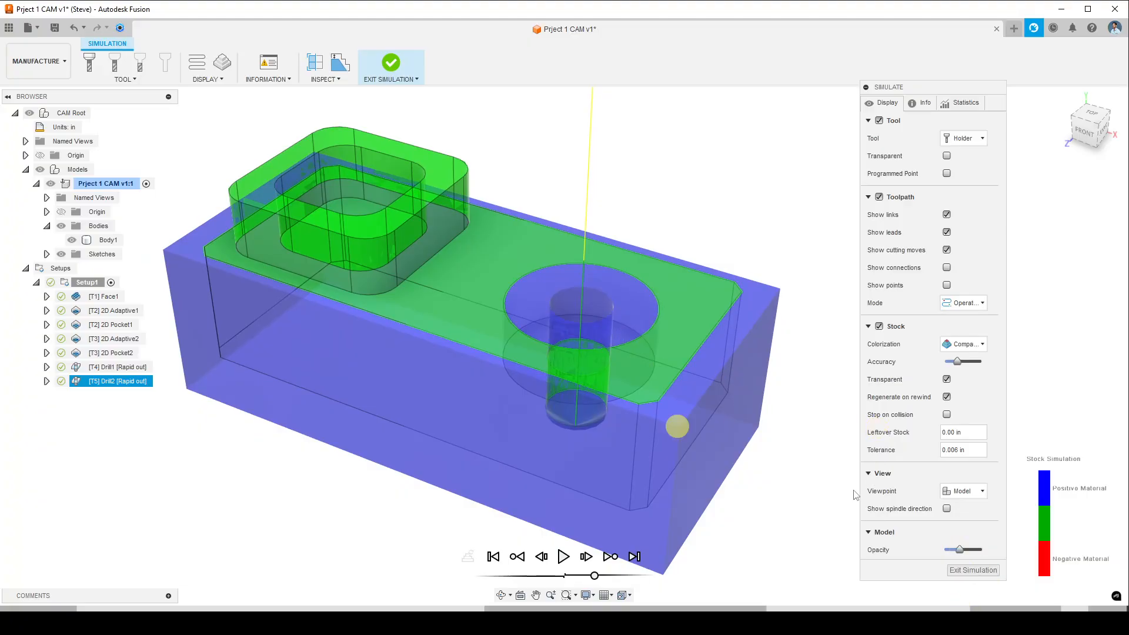
{"action": "left_click", "coordinate": [980, 570]}
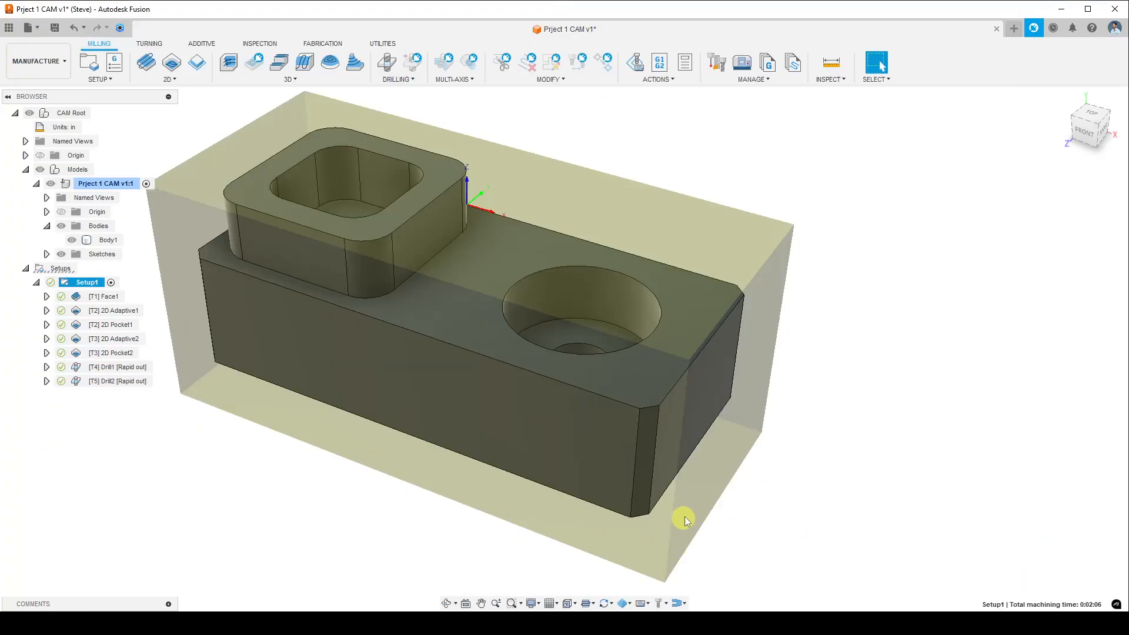
- Start a 2D Bore operation in Setup1 for the round pocket
{"action": "left_click", "coordinate": [130, 491]}
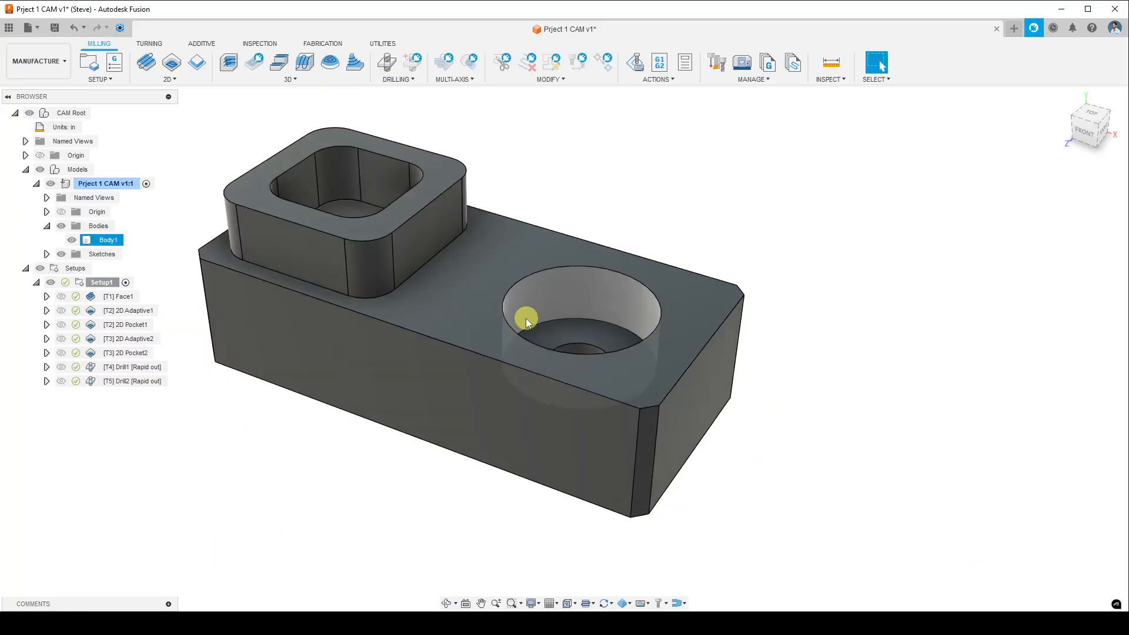
{"action": "middle_click_drag", "start_coordinate": [526, 319], "coordinate": [502, 315], "text": "shift"}
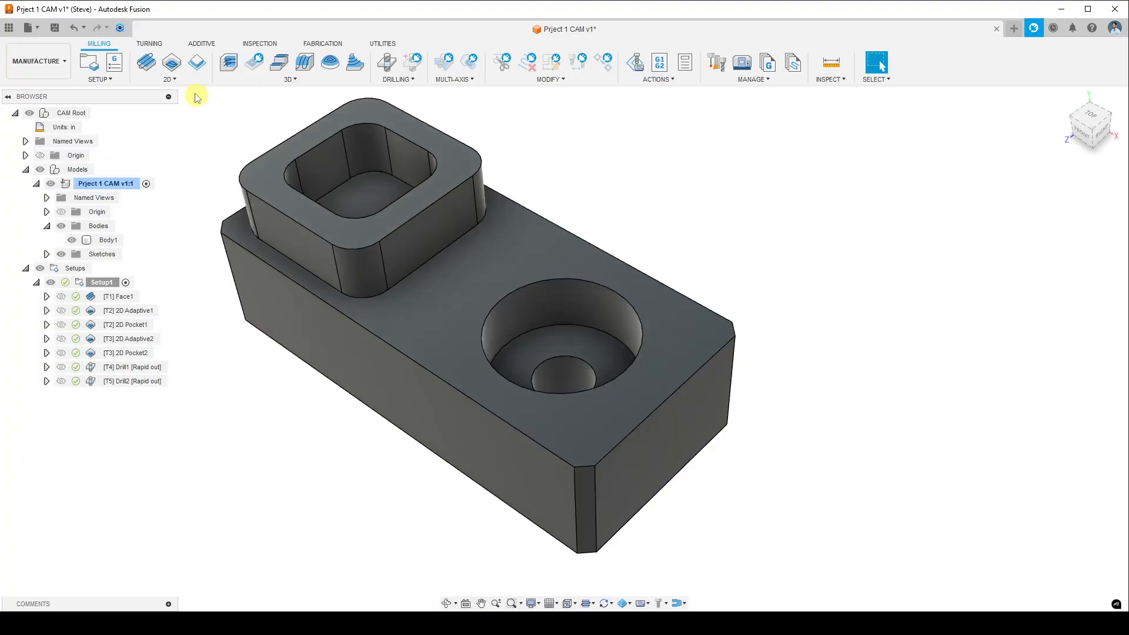
{"action": "left_click", "coordinate": [174, 80]}
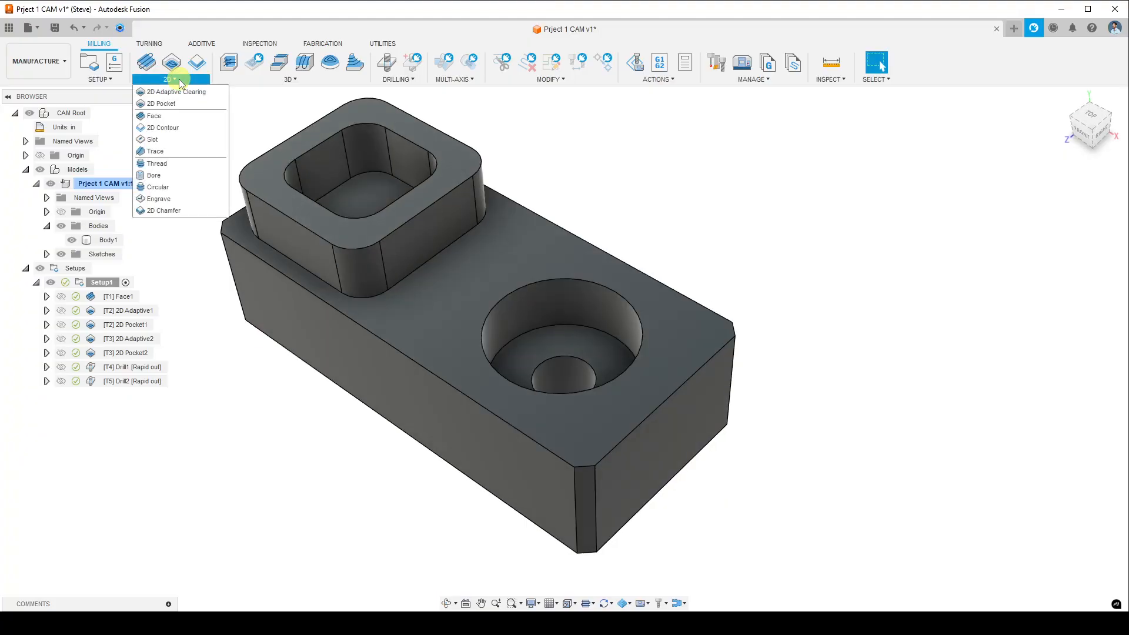
{"action": "left_click", "coordinate": [197, 175]}
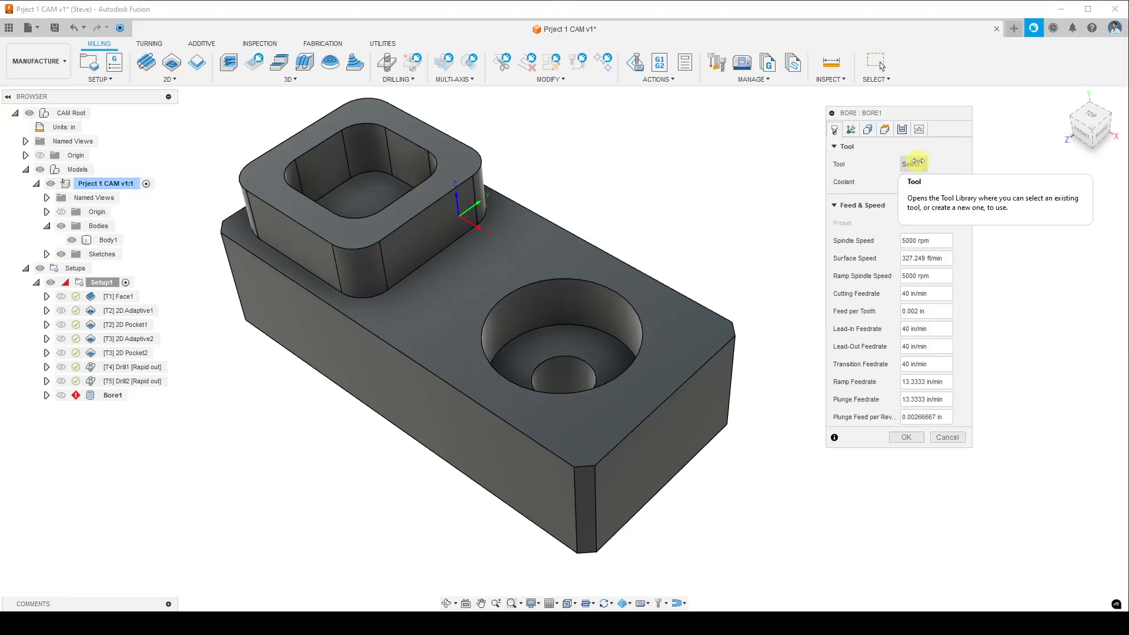
- Assign tool 2, the 1/2" Flat End Mill from the document's Setup1 tools, to the bore operation
{"action": "left_click", "coordinate": [915, 163]}
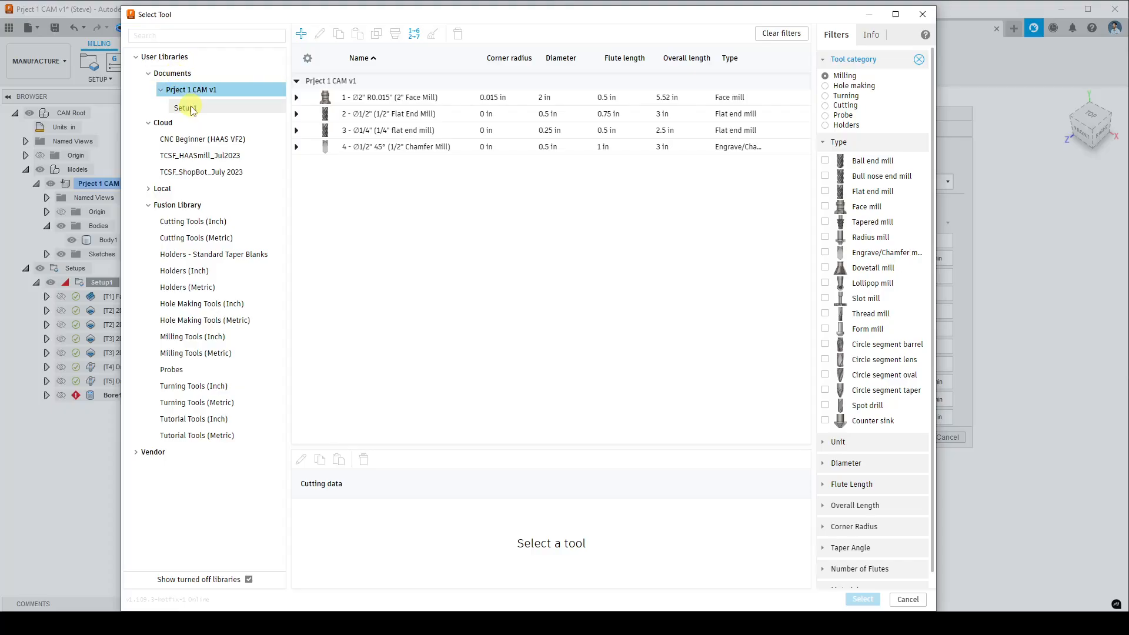
{"action": "left_click", "coordinate": [178, 76]}
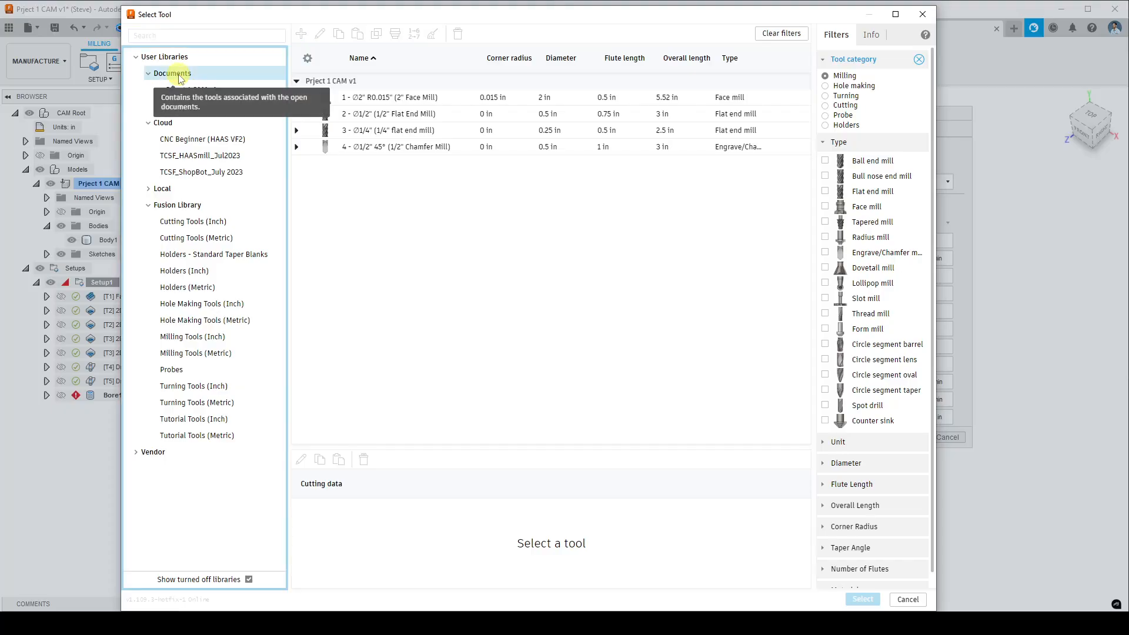
{"action": "left_click", "coordinate": [186, 94]}
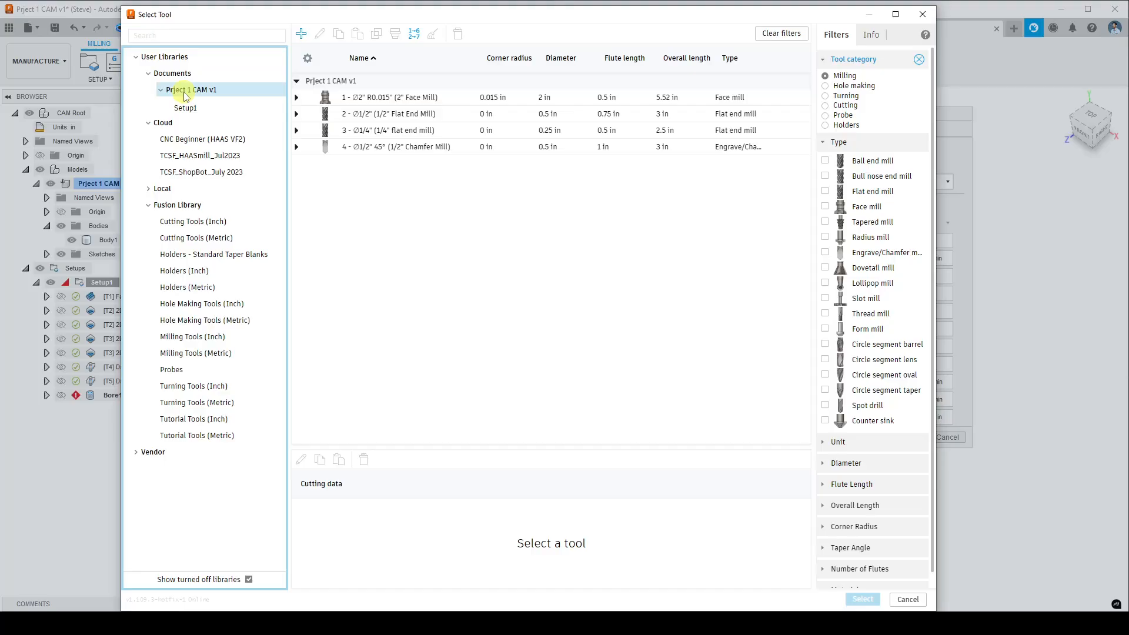
{"action": "left_click", "coordinate": [226, 112]}
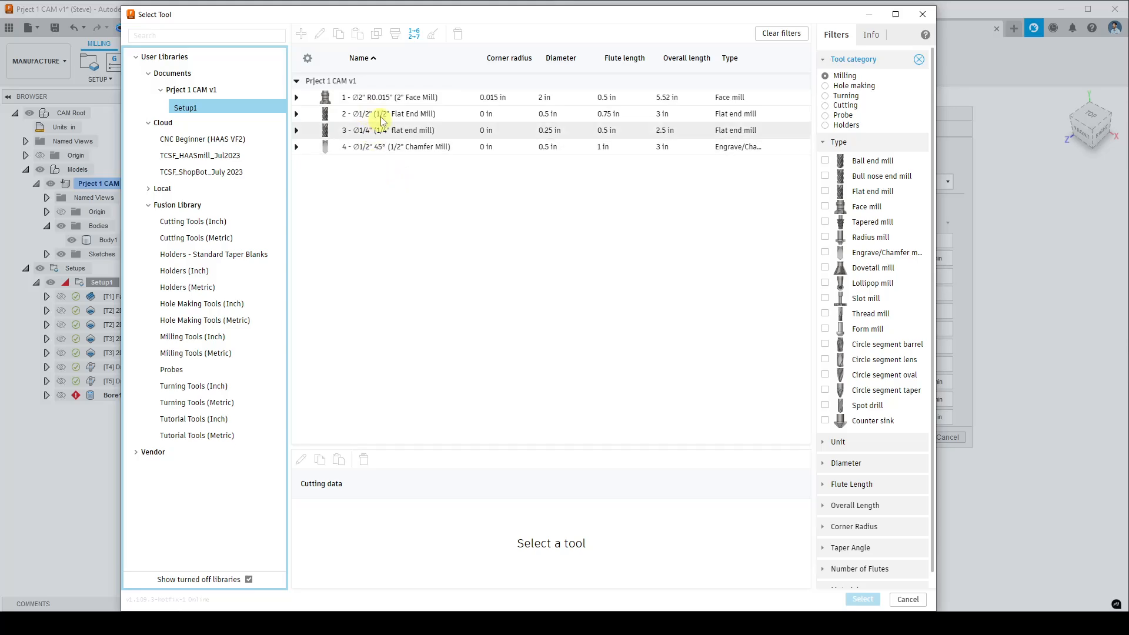
{"action": "left_click", "coordinate": [453, 115]}
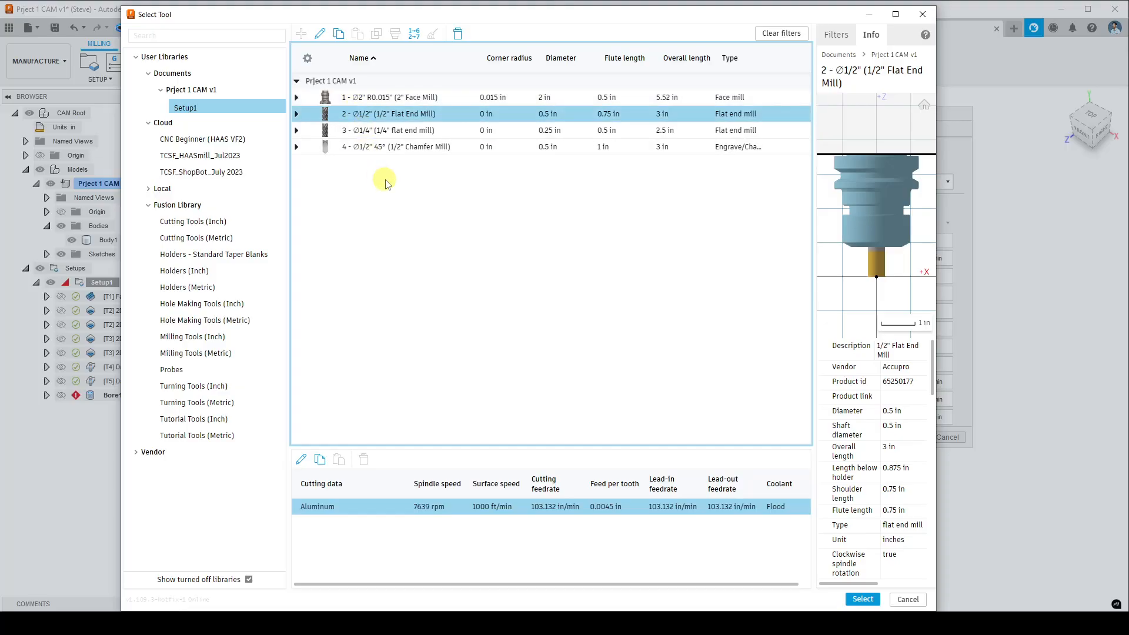
{"action": "left_click", "coordinate": [862, 599]}
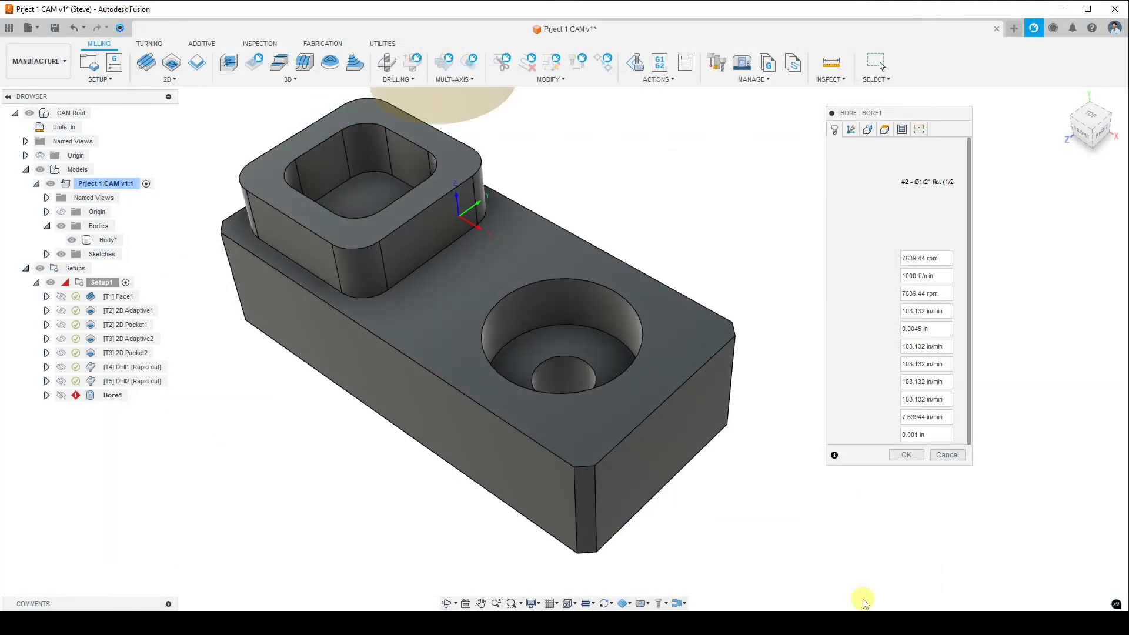
- Select the cylindrical wall of the large round pocket as the bore's circular face
{"action": "scroll", "coordinate": [486, 335], "scroll_direction": "up", "scroll_amount": 2}
{"action": "scroll", "coordinate": [483, 329], "scroll_direction": "down", "scroll_amount": 5}
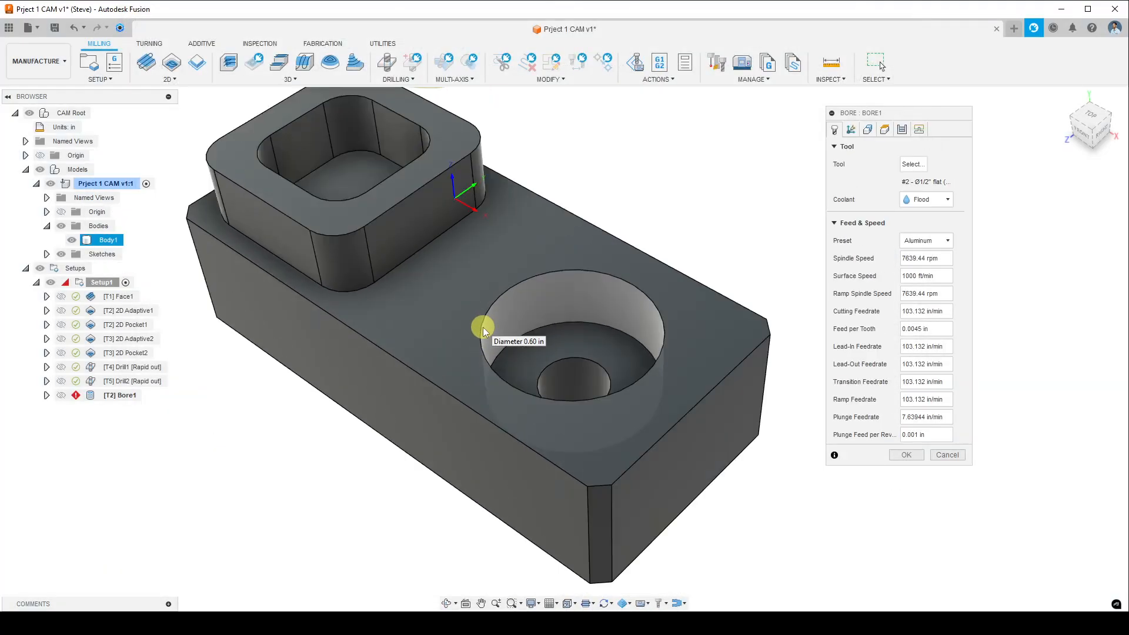
{"action": "middle_click_drag", "start_coordinate": [505, 311], "coordinate": [487, 400]}
{"action": "scroll", "coordinate": [488, 399], "scroll_direction": "up", "scroll_amount": 2}
{"action": "scroll", "coordinate": [489, 400], "scroll_direction": "up", "scroll_amount": 1}
{"action": "middle_click_drag", "start_coordinate": [421, 410], "coordinate": [409, 364]}
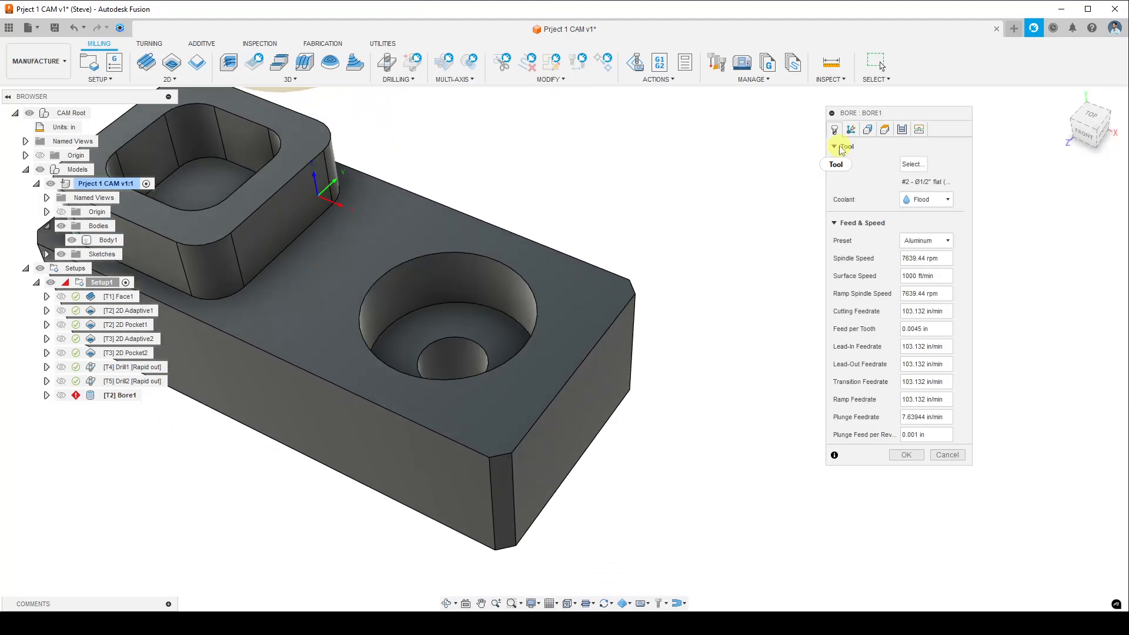
{"action": "left_click", "coordinate": [869, 130]}
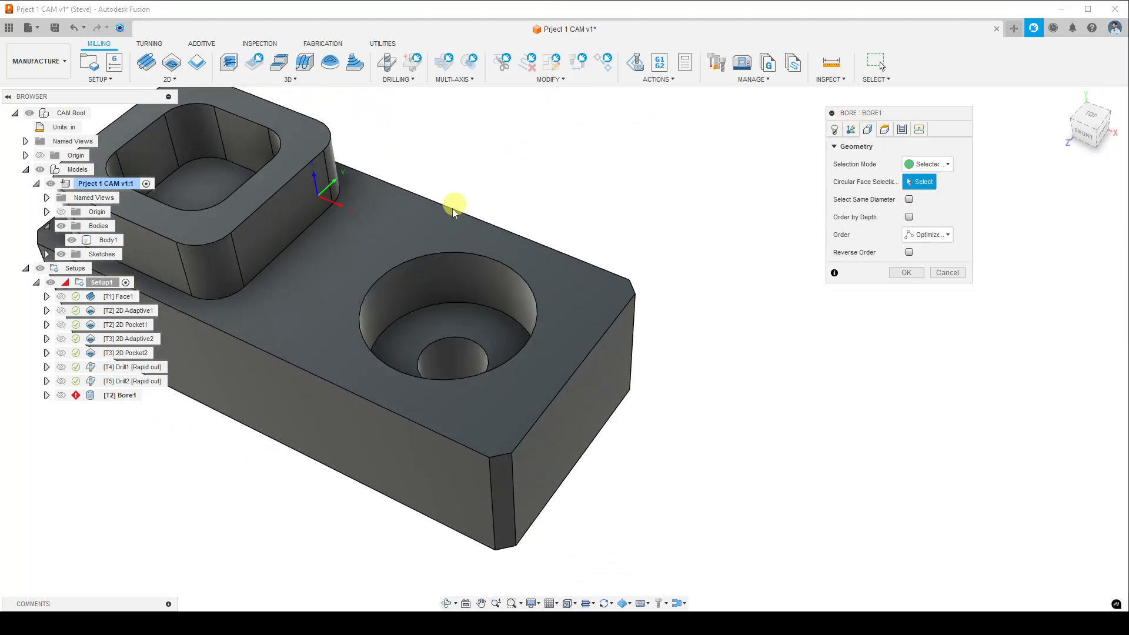
{"action": "left_click", "coordinate": [503, 288]}
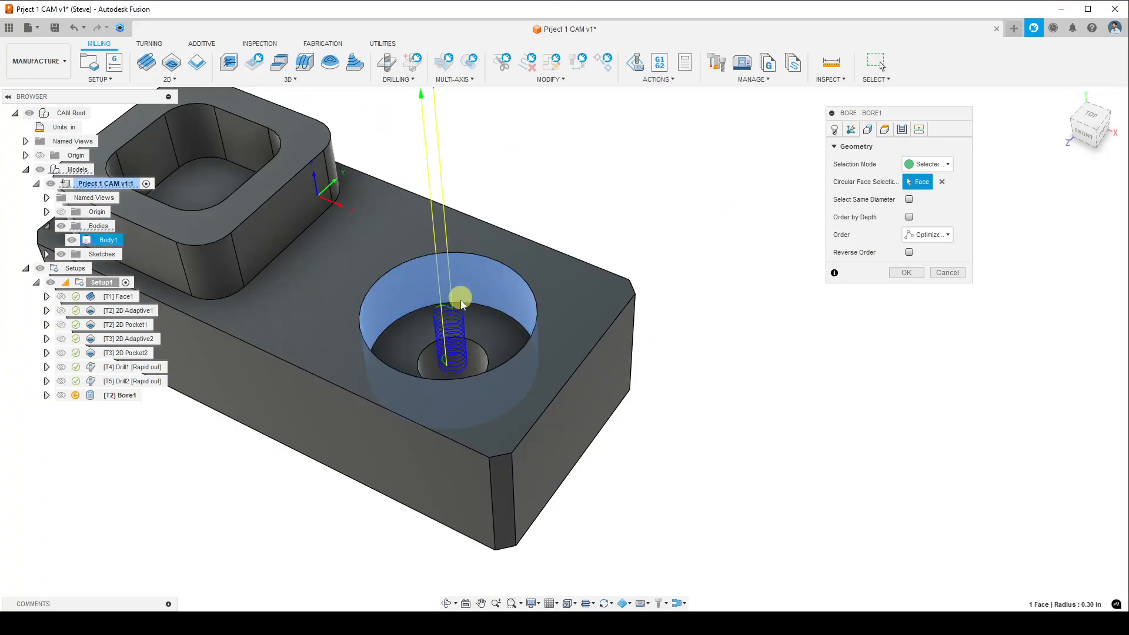
- Examine the helical bore toolpath preview inside the round pocket from close up and from several angles
{"action": "middle_click_drag", "start_coordinate": [461, 297], "coordinate": [431, 345], "text": "shift"}
{"action": "scroll", "coordinate": [438, 285], "scroll_direction": "up", "scroll_amount": 4}
{"action": "mouse_move", "coordinate": [431, 344]}
{"action": "middle_mouse_down", "text": "shift"}
{"action": "mouse_move", "coordinate": [438, 302]}
{"action": "mouse_move", "coordinate": [431, 344]}
{"action": "middle_mouse_up", "text": "shift"}
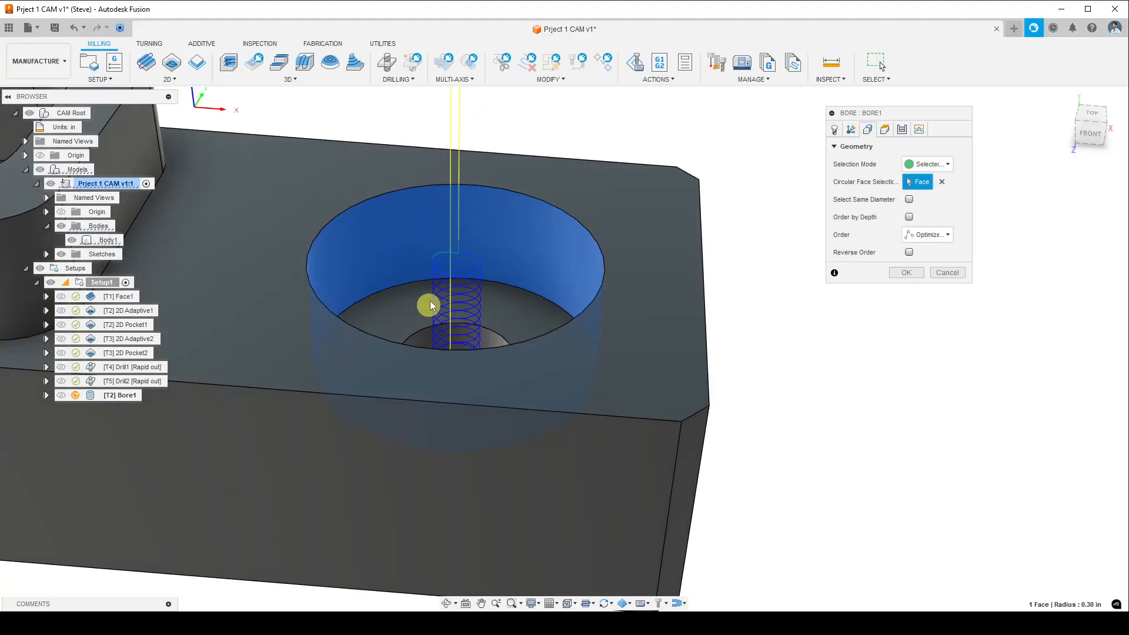
{"action": "scroll", "coordinate": [432, 287], "scroll_direction": "up", "scroll_amount": 3}
{"action": "scroll", "coordinate": [492, 316], "scroll_direction": "down", "scroll_amount": 6}
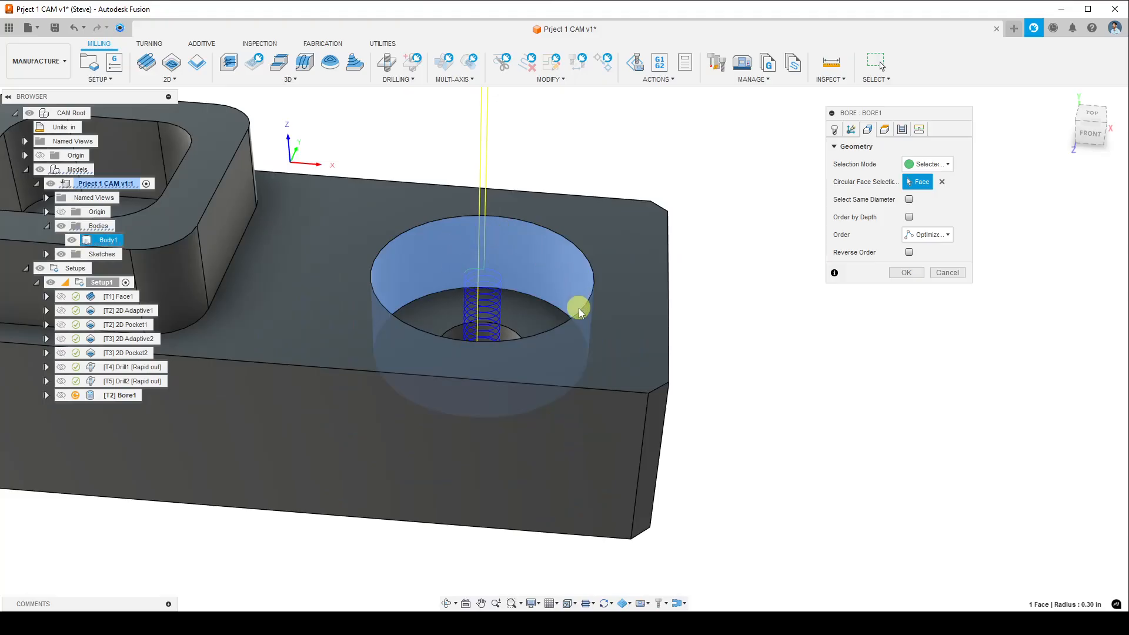
{"action": "scroll", "coordinate": [521, 311], "scroll_direction": "down", "scroll_amount": 5}
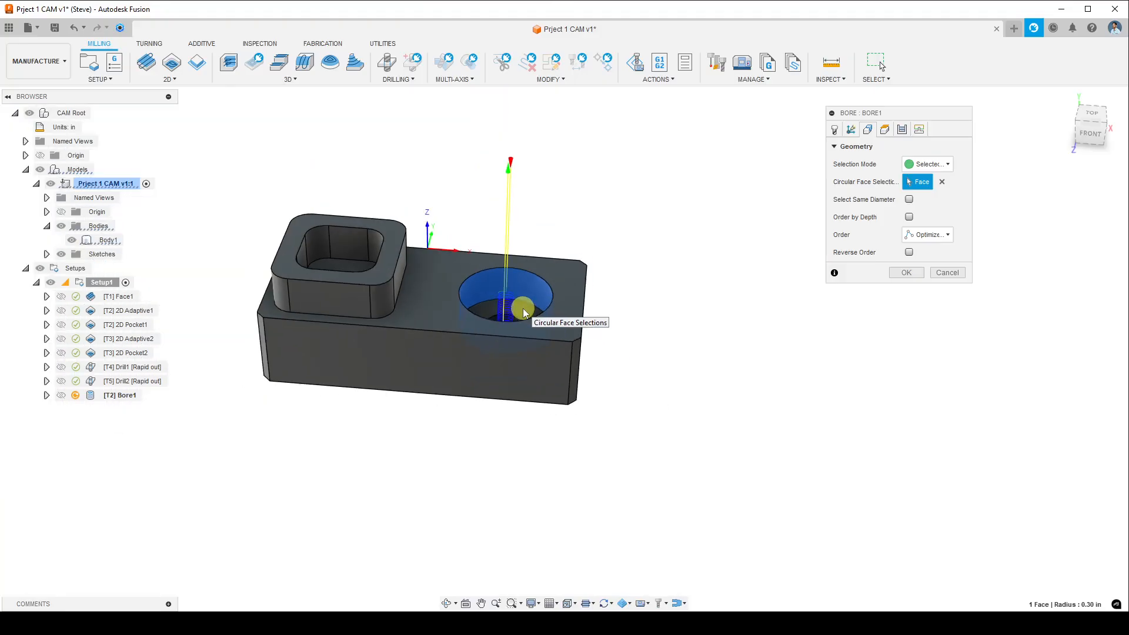
{"action": "mouse_move", "coordinate": [524, 308]}
{"action": "middle_mouse_down", "text": "shift"}
{"action": "mouse_move", "coordinate": [504, 308]}
{"action": "mouse_move", "coordinate": [511, 250]}
{"action": "mouse_move", "coordinate": [504, 297]}
{"action": "middle_mouse_up", "text": "shift"}
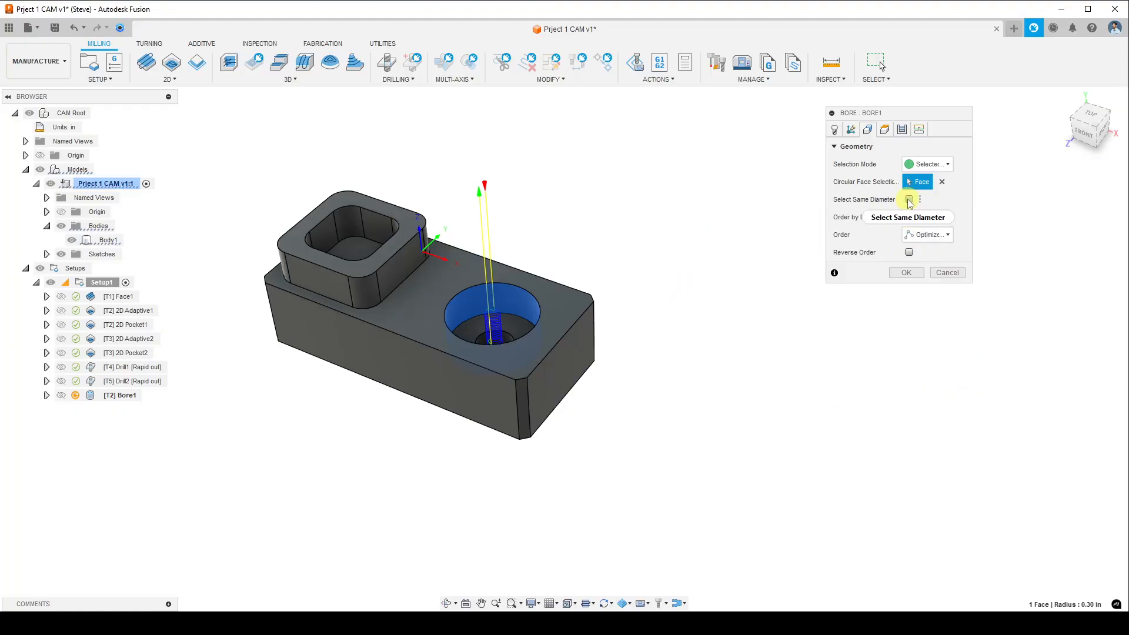
- Review the bore operation's heights and passes, keep the default values, and create the operation
{"action": "left_click", "coordinate": [886, 130]}
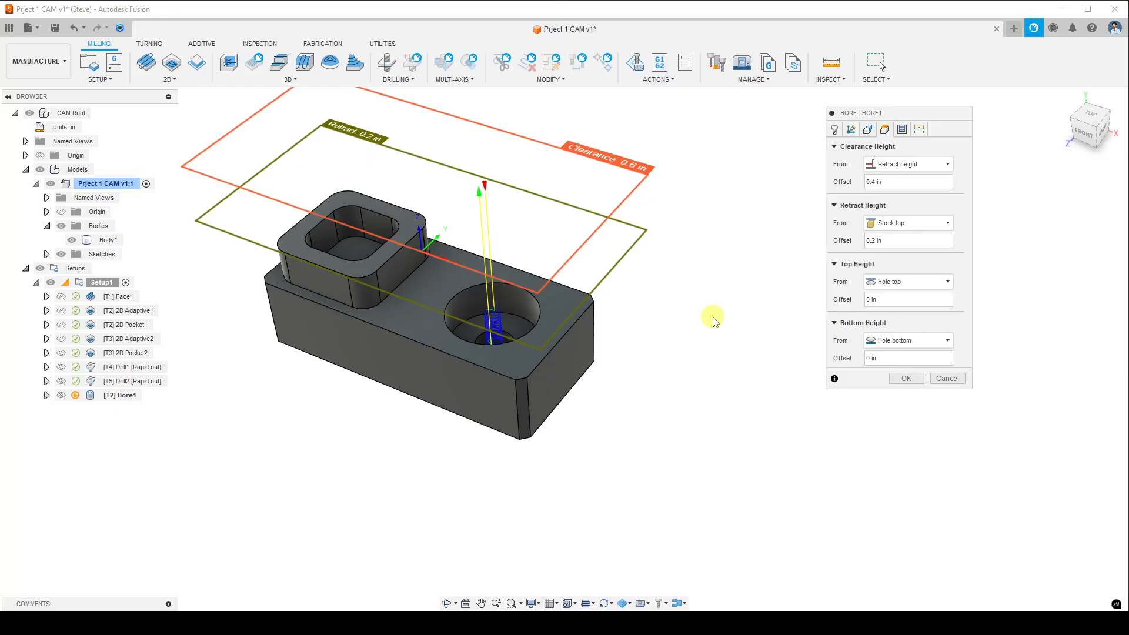
{"action": "left_click", "coordinate": [904, 131]}
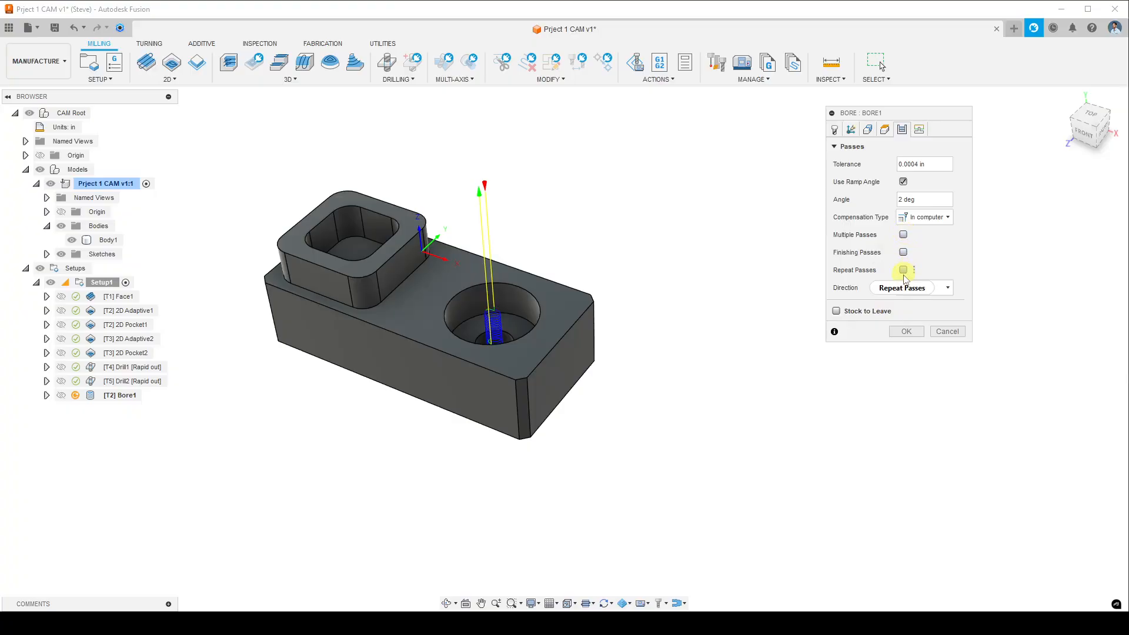
{"action": "left_click", "coordinate": [906, 332]}
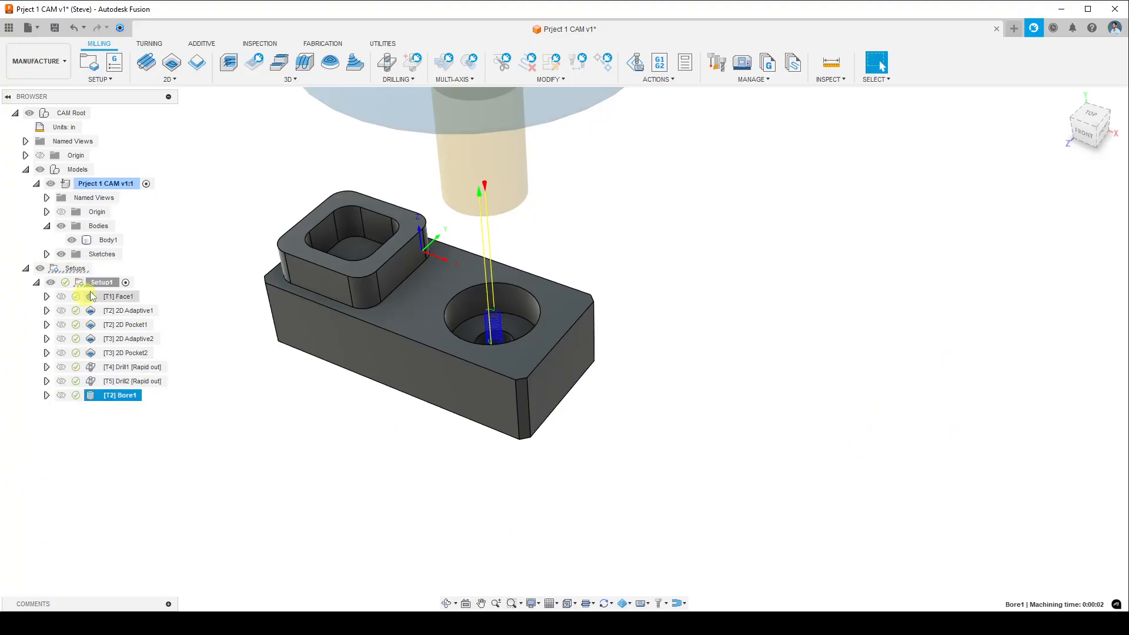
- Simulate Setup1 and play back the machining of the Bore1 operation
{"action": "right_click", "coordinate": [106, 283]}
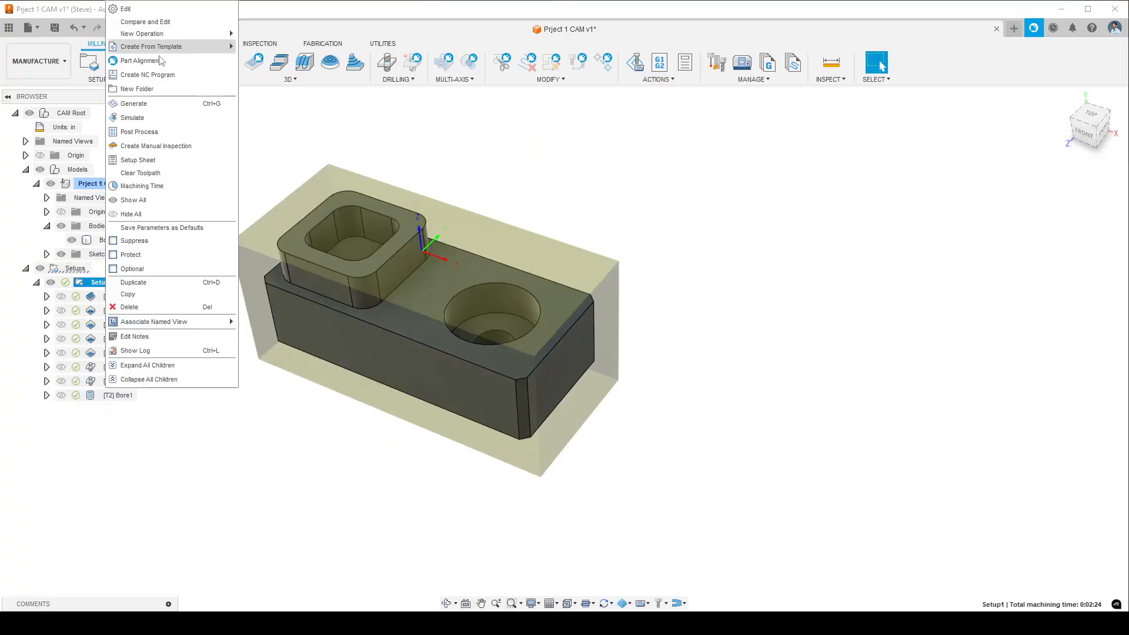
{"action": "left_click", "coordinate": [136, 117]}
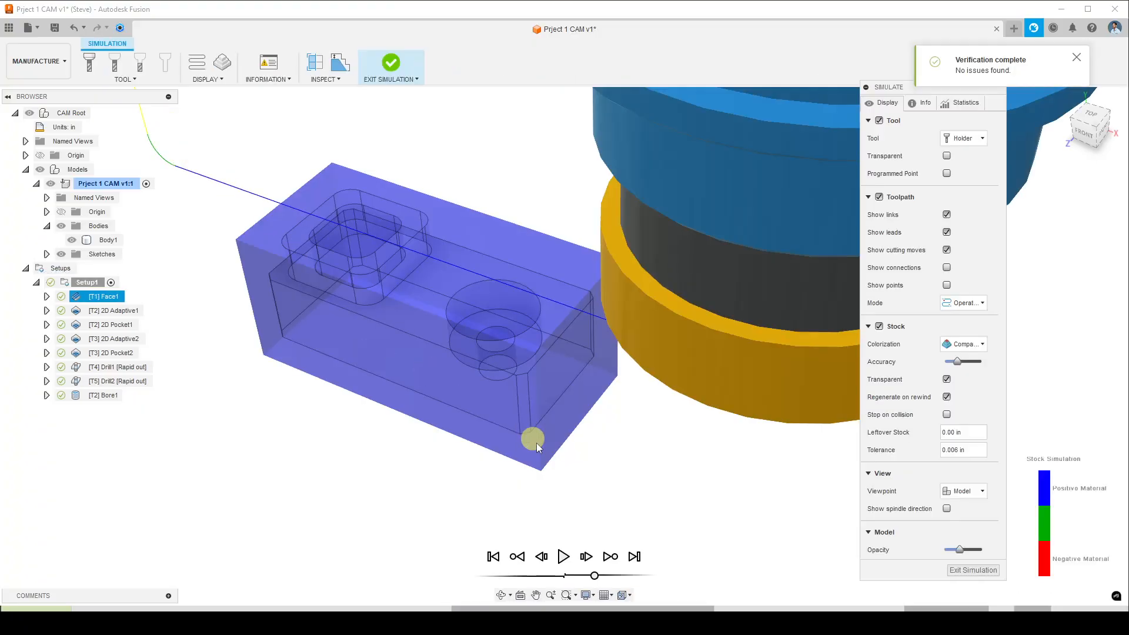
{"action": "left_click", "coordinate": [563, 557]}
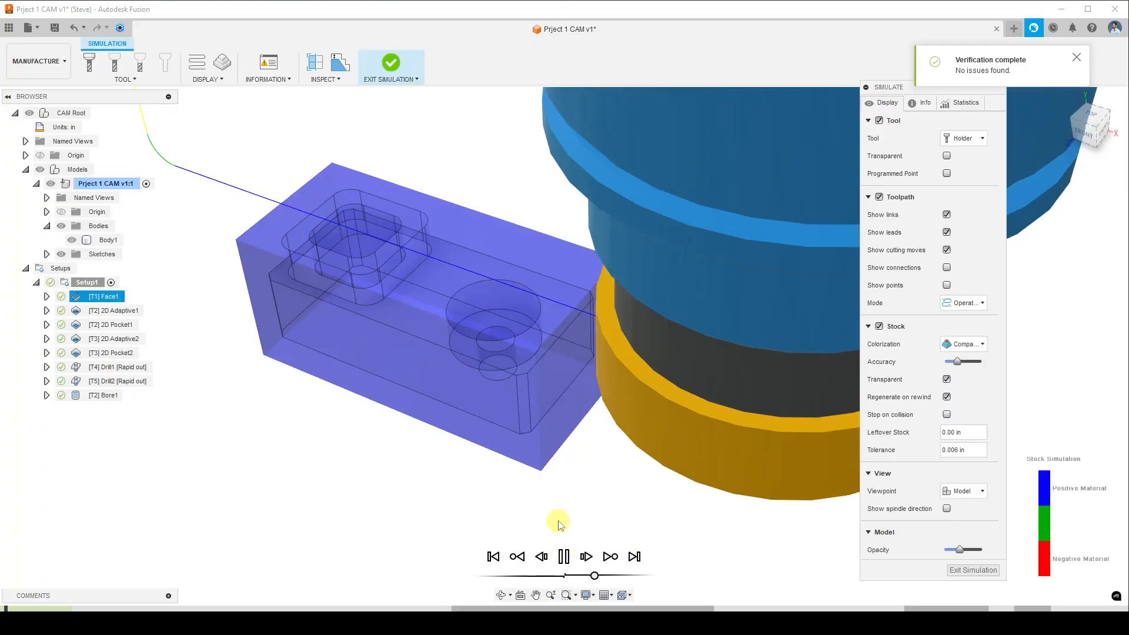
{"action": "middle_click_drag", "start_coordinate": [559, 521], "coordinate": [495, 419], "text": "shift"}
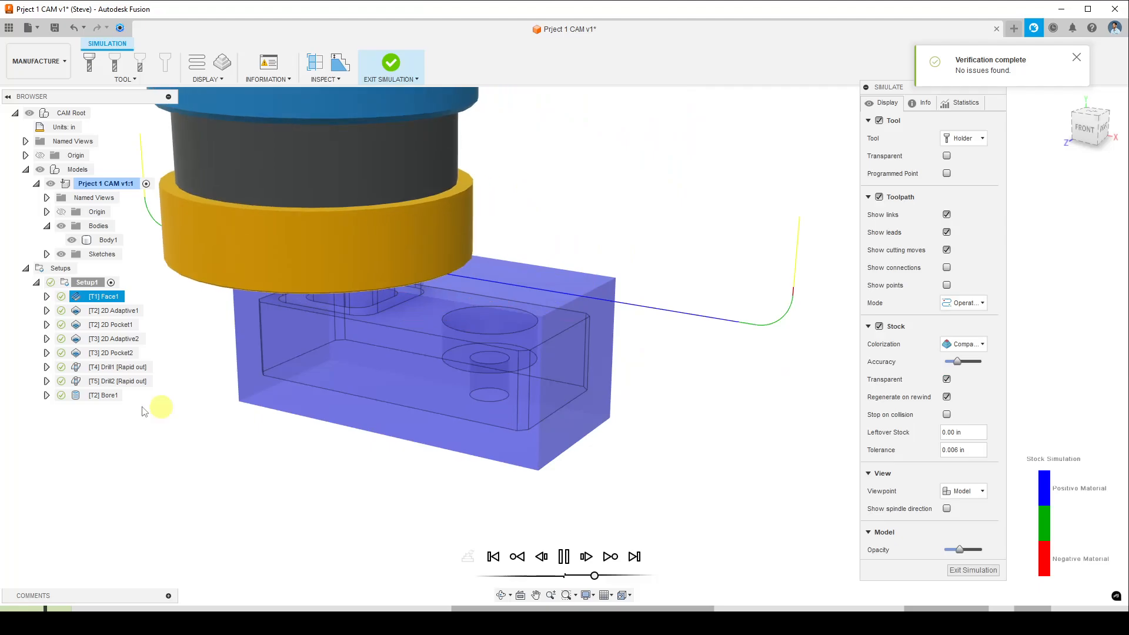
{"action": "left_click", "coordinate": [97, 395]}
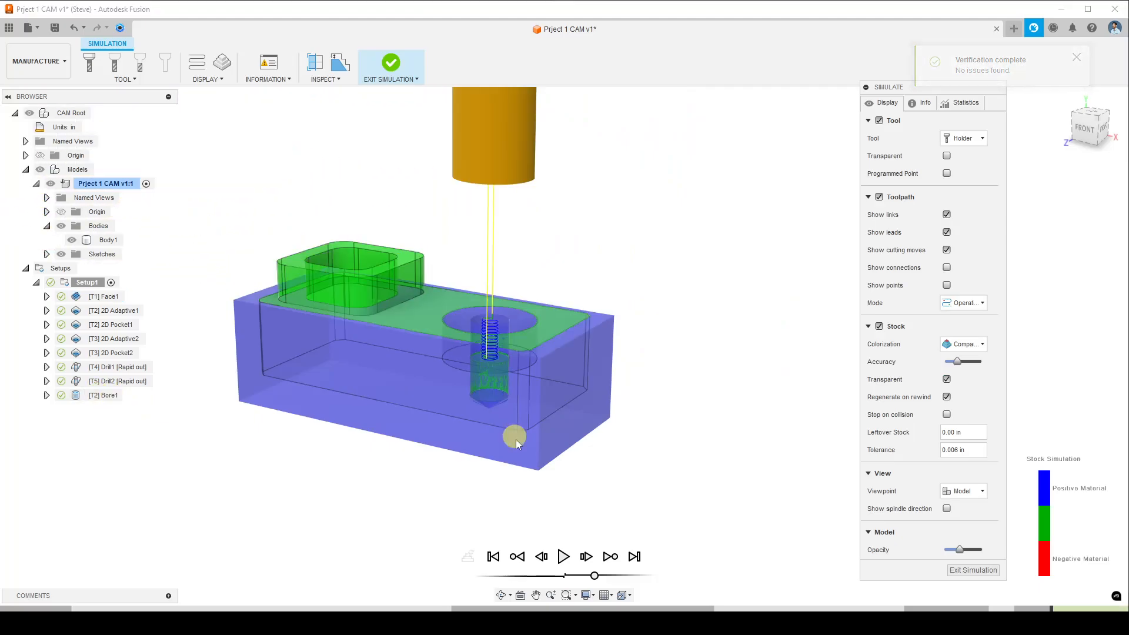
{"action": "left_click", "coordinate": [563, 556]}
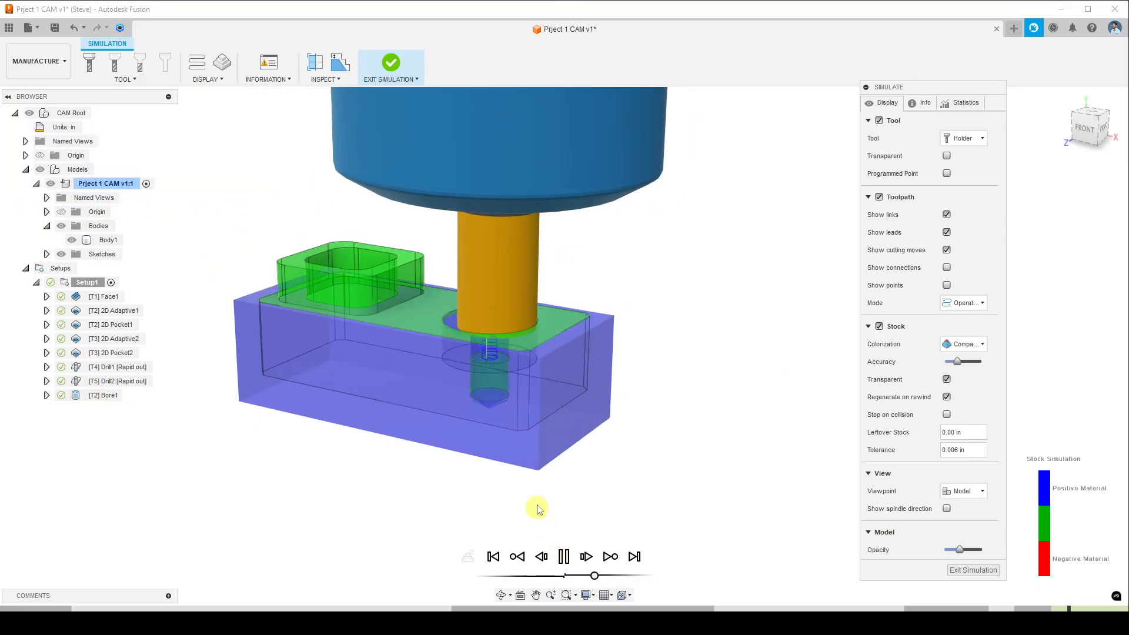
- Examine the simulated stock around the bored round pocket and the square boss up close, and exit the simulation
{"action": "scroll", "coordinate": [507, 353], "scroll_direction": "up", "scroll_amount": 1}
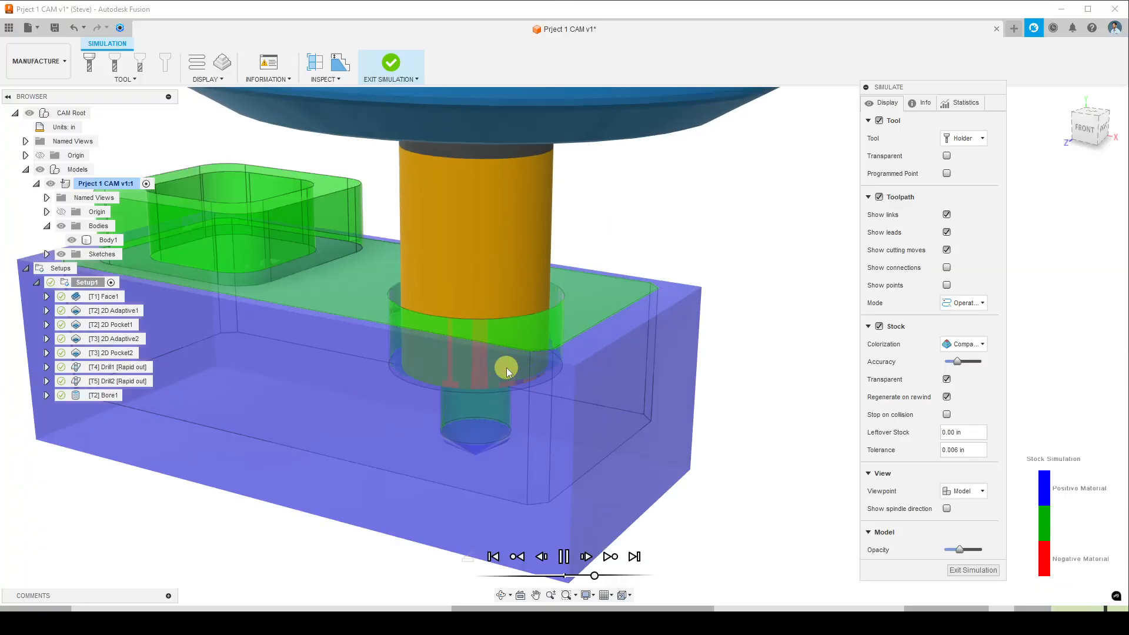
{"action": "scroll", "coordinate": [457, 394], "scroll_direction": "up", "scroll_amount": 4}
{"action": "middle_click_drag", "start_coordinate": [457, 394], "coordinate": [553, 384], "text": "shift"}
{"action": "scroll", "coordinate": [553, 384], "scroll_direction": "up", "scroll_amount": 4}
{"action": "scroll", "coordinate": [553, 383], "scroll_direction": "down", "scroll_amount": 4}
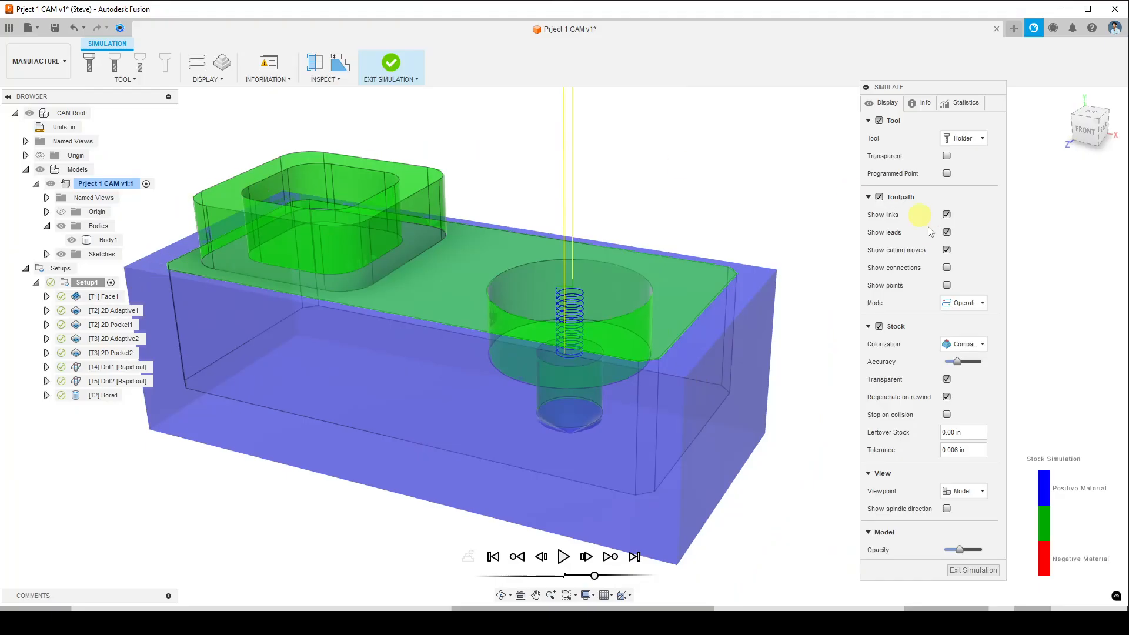
{"action": "scroll", "coordinate": [648, 371], "scroll_direction": "up", "scroll_amount": 3}
{"action": "scroll", "coordinate": [643, 403], "scroll_direction": "down", "scroll_amount": 3}
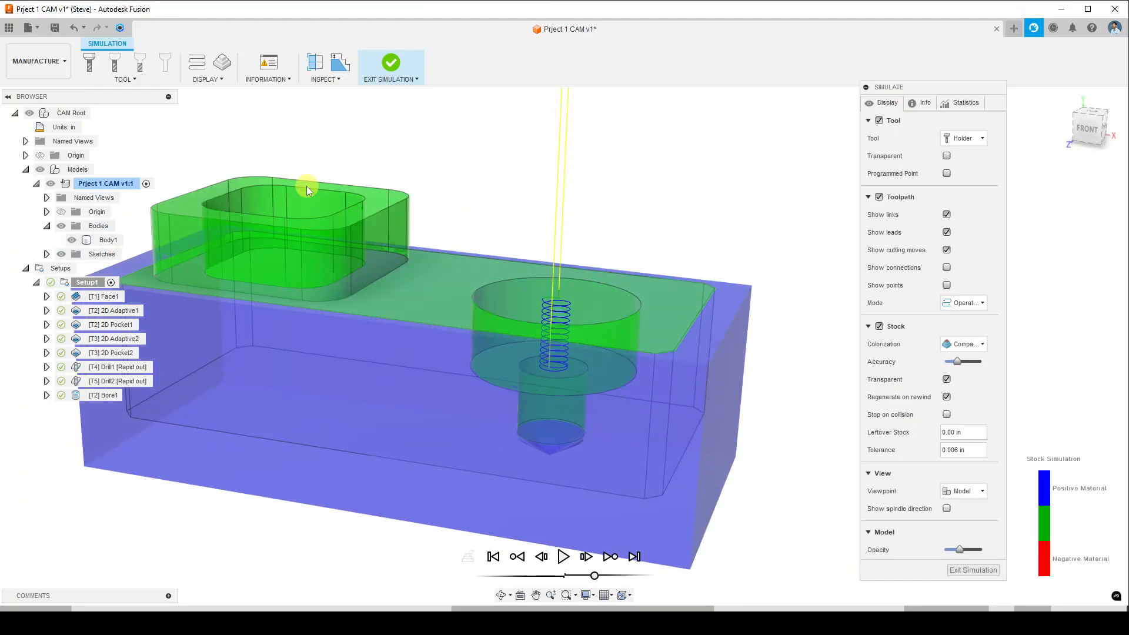
{"action": "scroll", "coordinate": [289, 224], "scroll_direction": "up", "scroll_amount": 4}
{"action": "scroll", "coordinate": [288, 225], "scroll_direction": "up", "scroll_amount": 2}
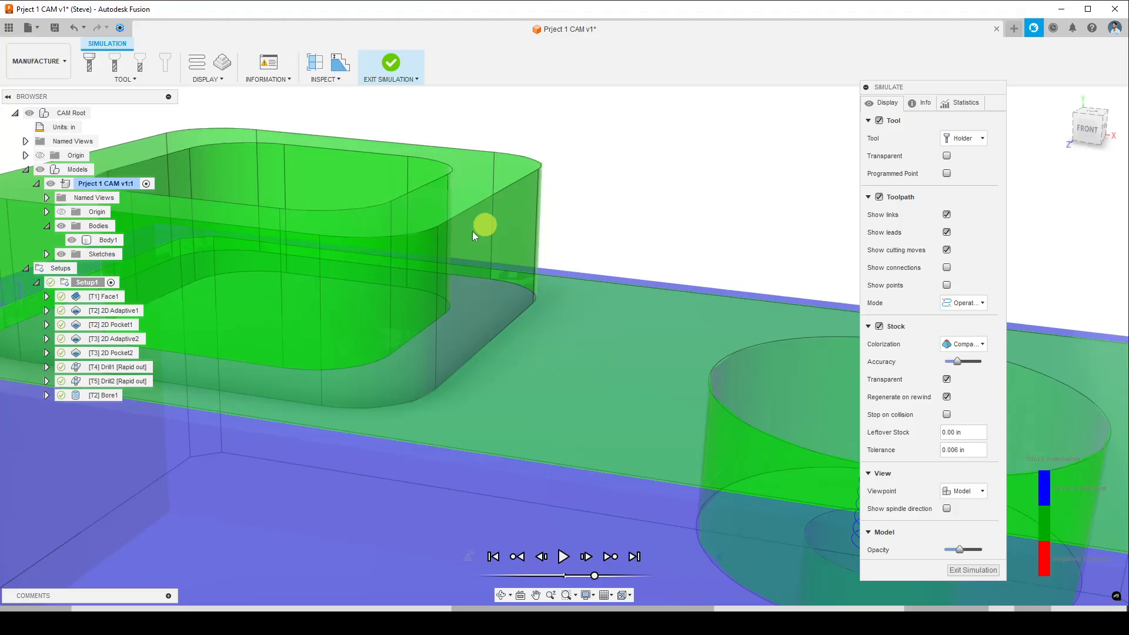
{"action": "scroll", "coordinate": [521, 270], "scroll_direction": "down", "scroll_amount": 3}
{"action": "scroll", "coordinate": [512, 317], "scroll_direction": "down", "scroll_amount": 2}
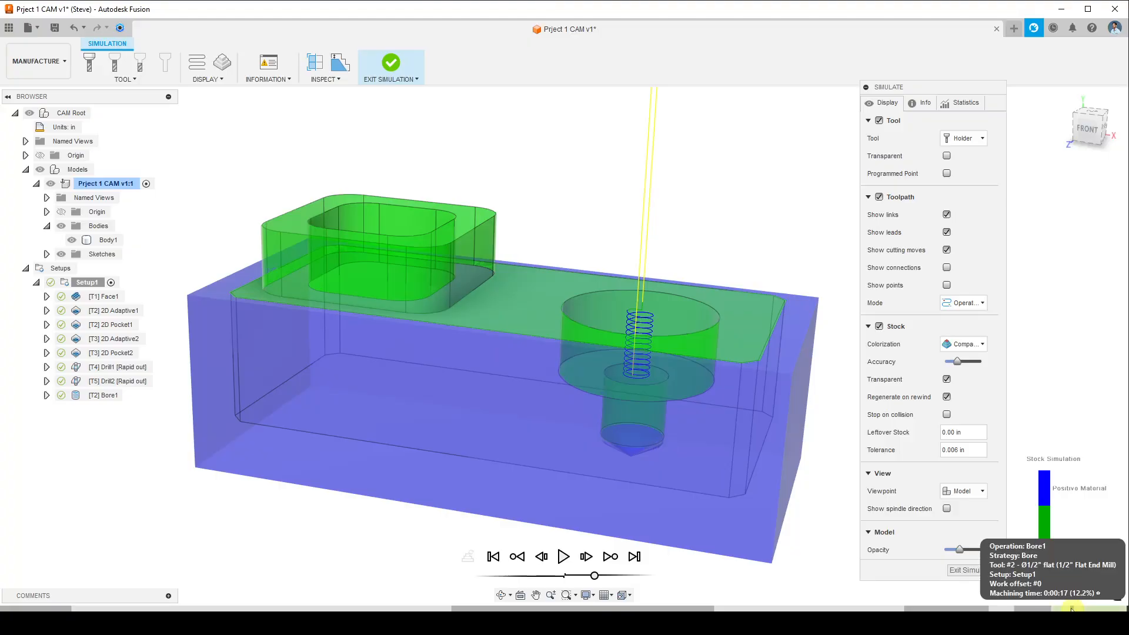
{"action": "left_click", "coordinate": [988, 574]}
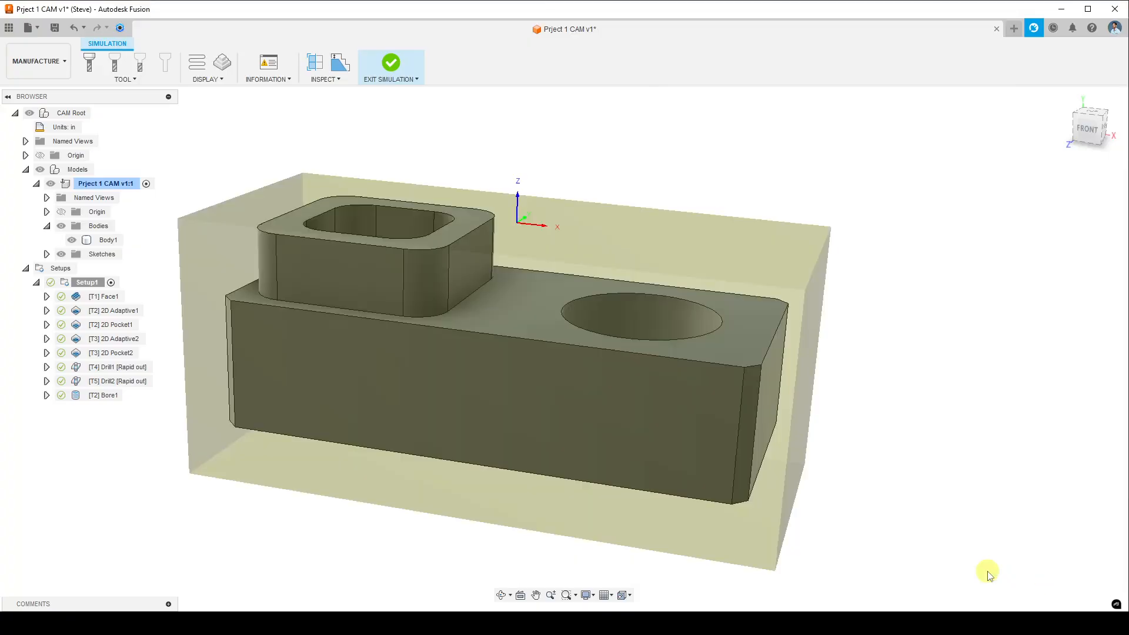
{"action": "left_click", "coordinate": [988, 271]}
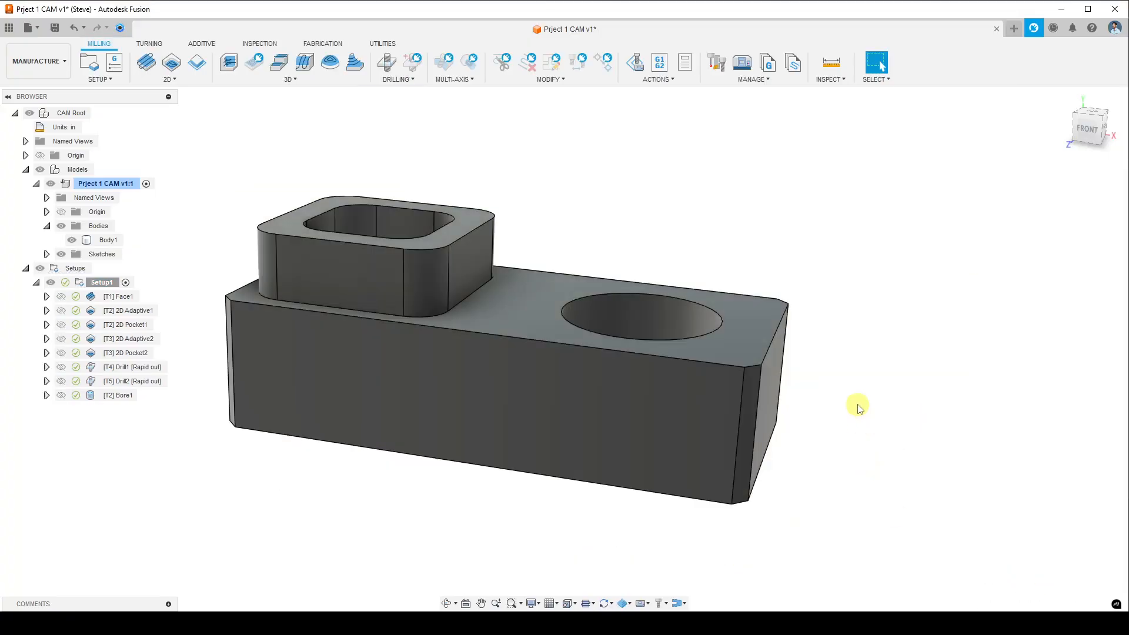
- Start a 2D Adaptive Clearing operation in Setup1 with tool 2, the 1/2" Flat End Mill, and compare the tool with the part from the side
{"action": "middle_click_drag", "start_coordinate": [859, 407], "coordinate": [853, 429], "text": "shift"}
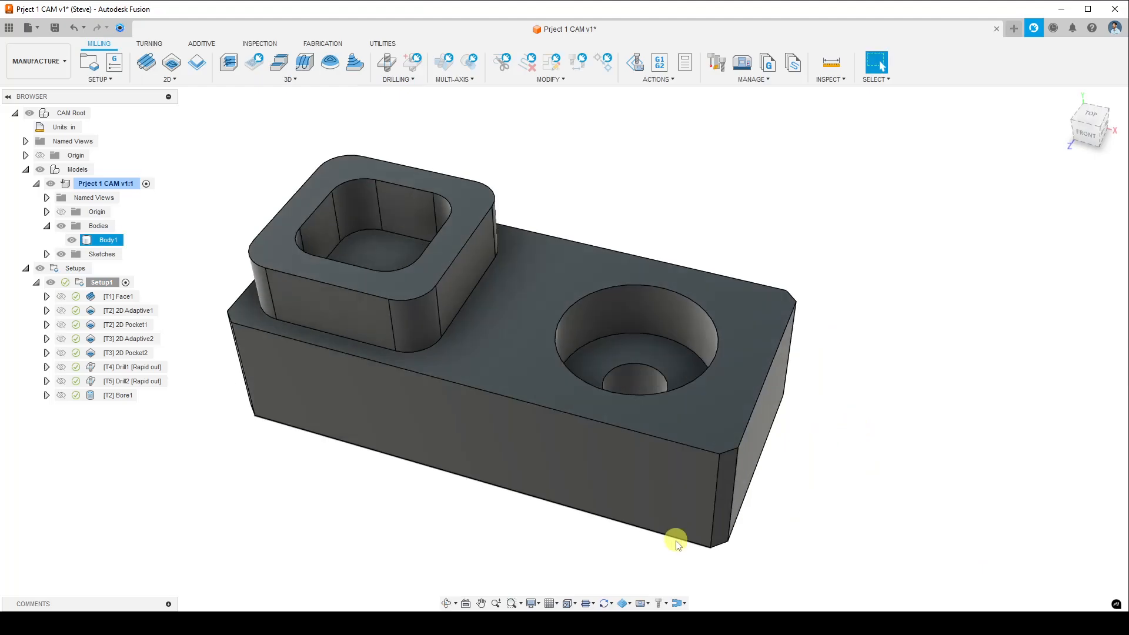
{"action": "mouse_move", "coordinate": [391, 496]}
{"action": "middle_mouse_down", "text": "shift"}
{"action": "mouse_move", "coordinate": [403, 480]}
{"action": "mouse_move", "coordinate": [403, 493]}
{"action": "middle_mouse_up", "text": "shift"}
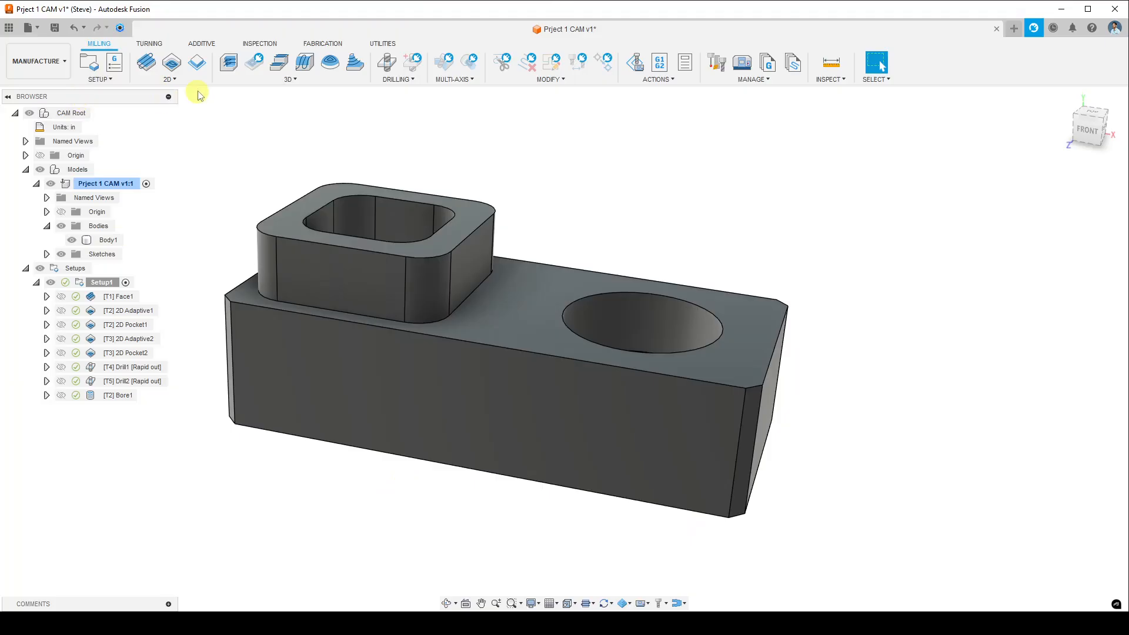
{"action": "left_click", "coordinate": [175, 79]}
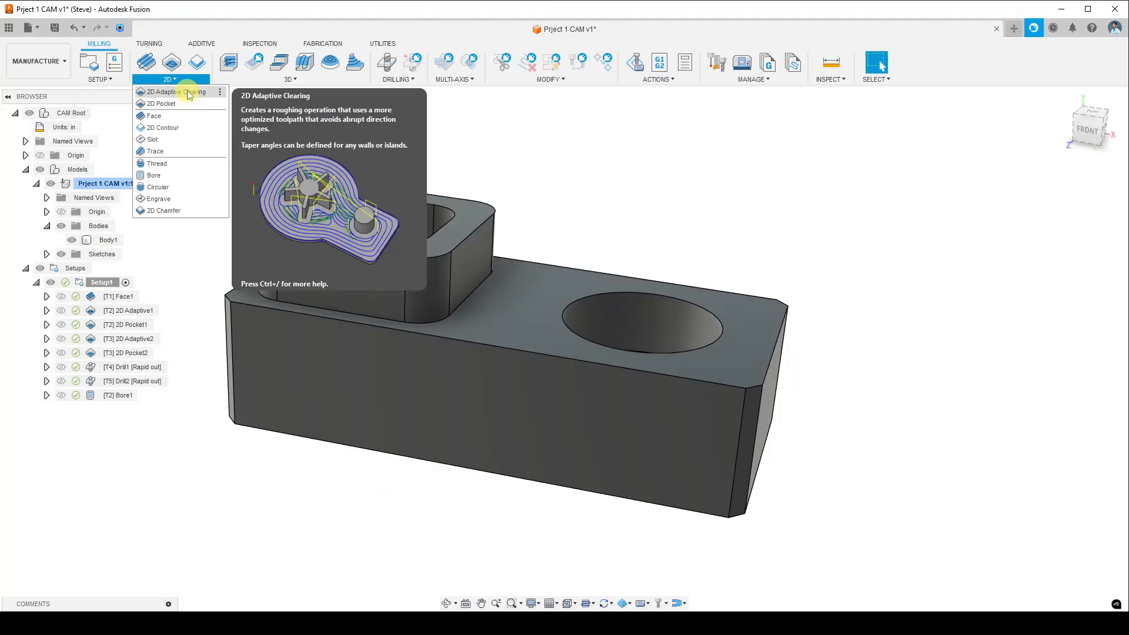
{"action": "left_click", "coordinate": [176, 92]}
{"action": "scroll", "coordinate": [714, 326], "scroll_direction": "down", "scroll_amount": 3}
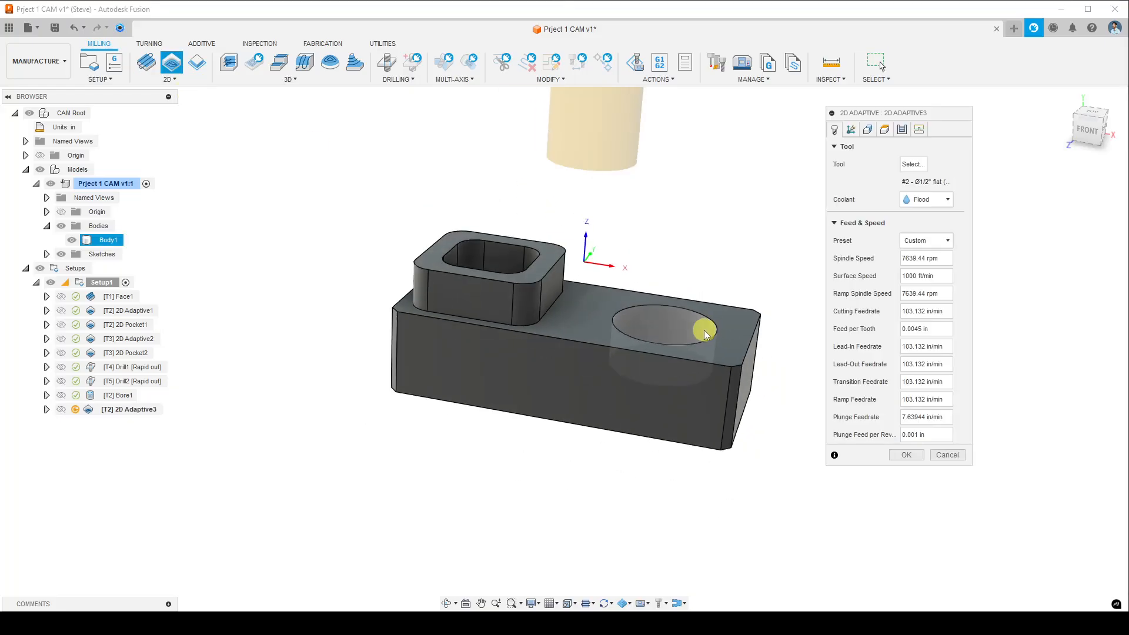
{"action": "scroll", "coordinate": [686, 319], "scroll_direction": "down", "scroll_amount": 3}
{"action": "middle_click_drag", "start_coordinate": [642, 327], "coordinate": [590, 323], "text": "shift"}
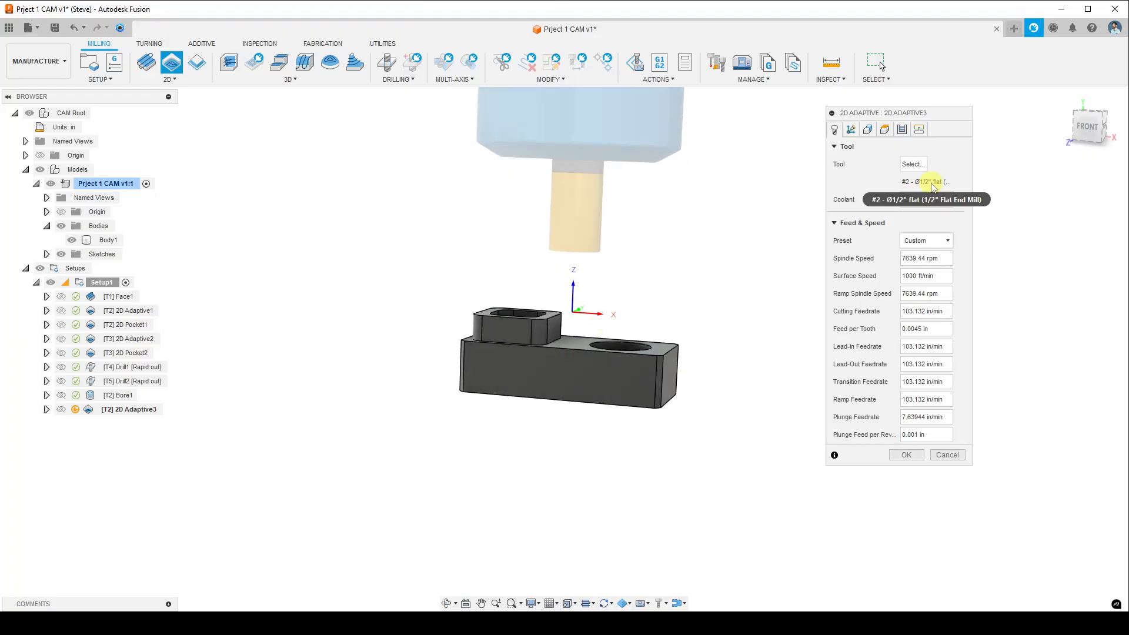
{"action": "middle_click_drag", "start_coordinate": [617, 449], "coordinate": [643, 441], "text": "shift"}
{"action": "middle_click_drag", "start_coordinate": [723, 335], "coordinate": [672, 364]}
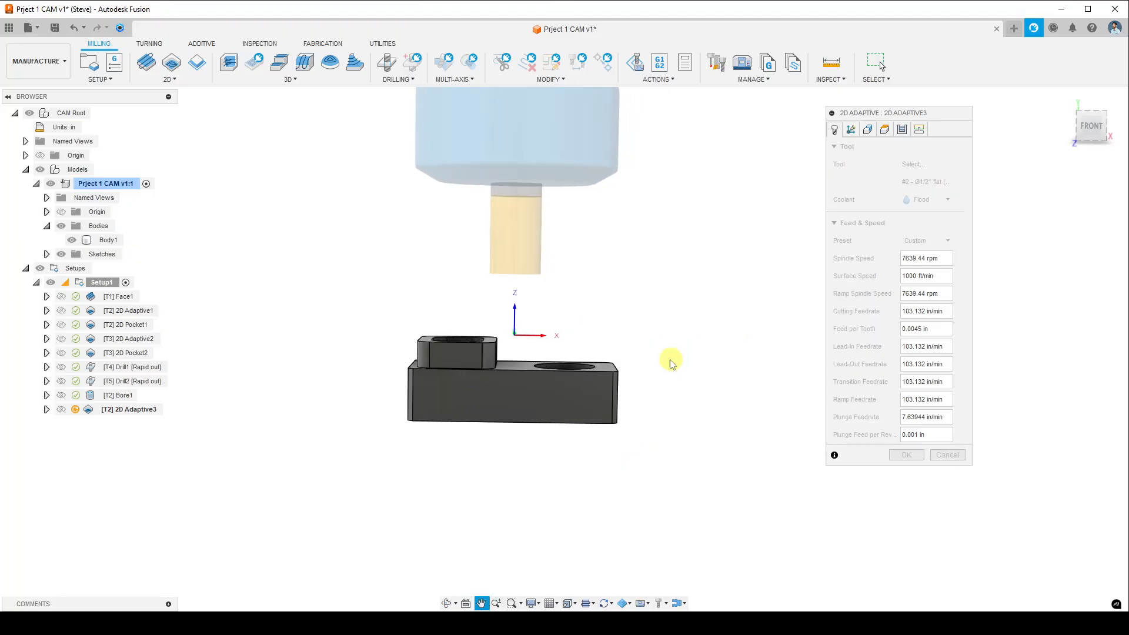
{"action": "middle_click_drag", "start_coordinate": [669, 300], "coordinate": [653, 282], "text": "shift"}
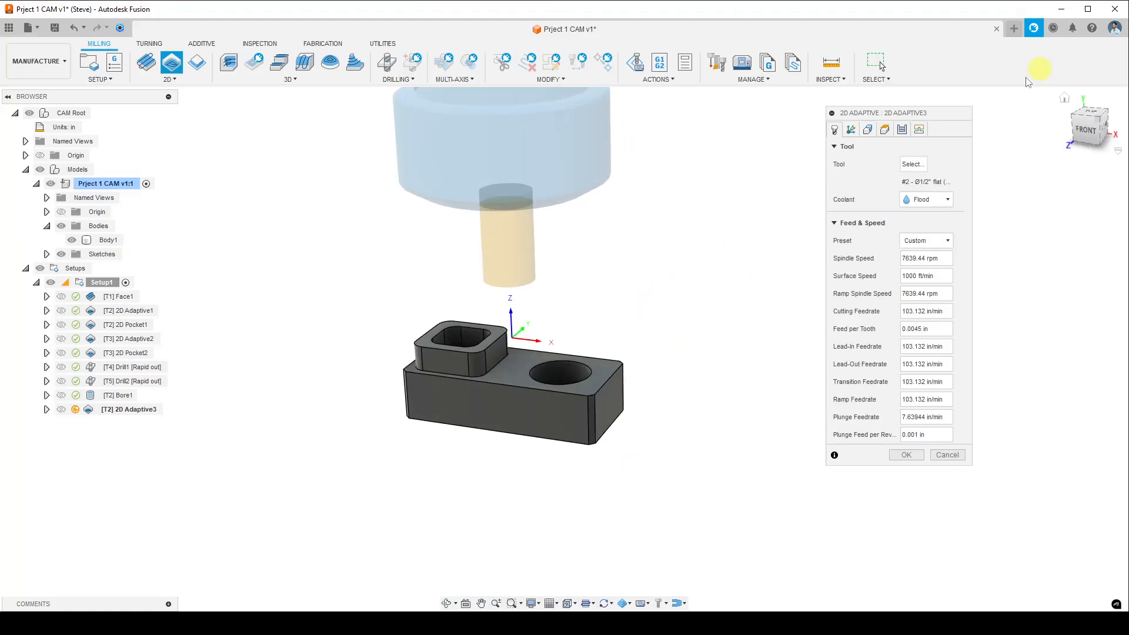
- Select the closed outer edge chain of the part's bottom face as the adaptive clearing's pocket contour and check it from below
{"action": "left_click", "coordinate": [868, 130]}
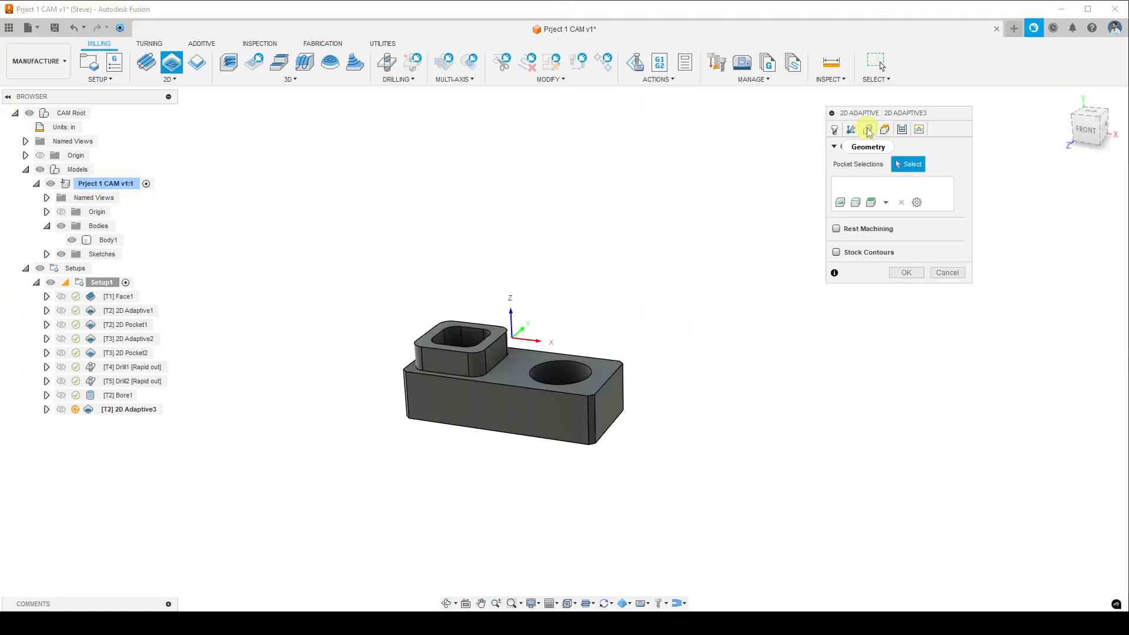
{"action": "scroll", "coordinate": [433, 479], "scroll_direction": "up", "scroll_amount": 1}
{"action": "scroll", "coordinate": [585, 438], "scroll_direction": "up", "scroll_amount": 1}
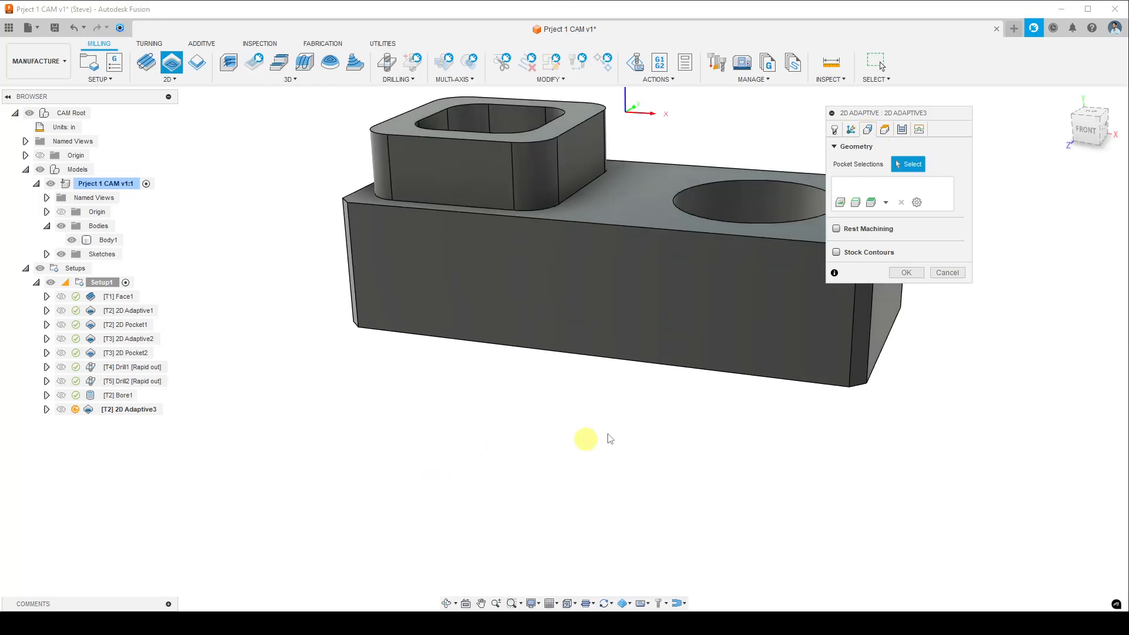
{"action": "scroll", "coordinate": [498, 488], "scroll_direction": "up", "scroll_amount": 1}
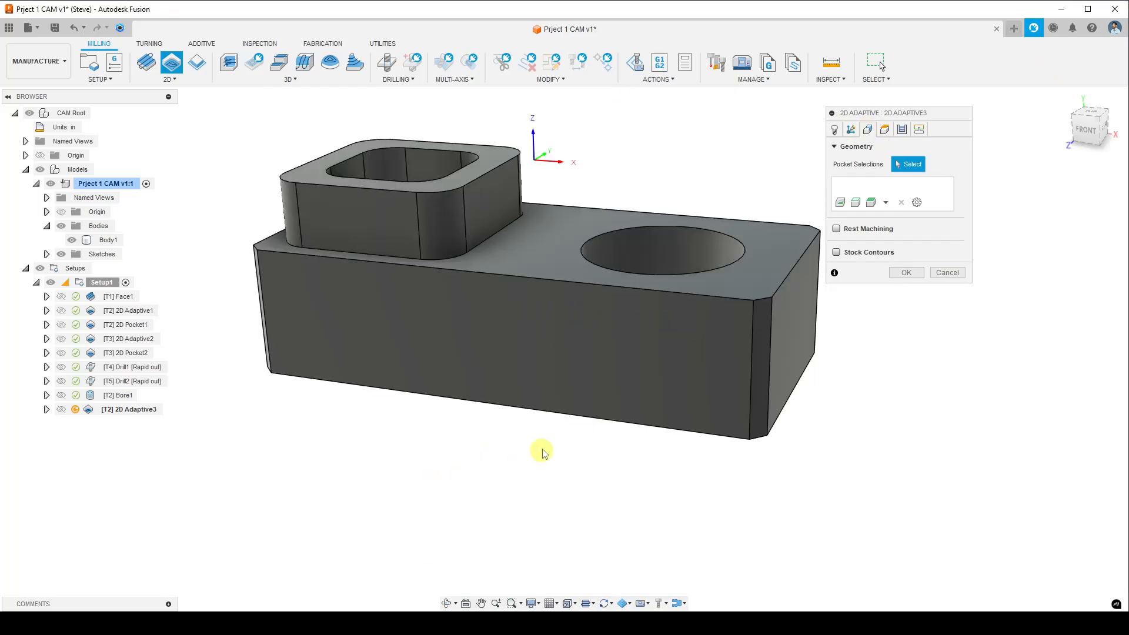
{"action": "left_click", "coordinate": [553, 417]}
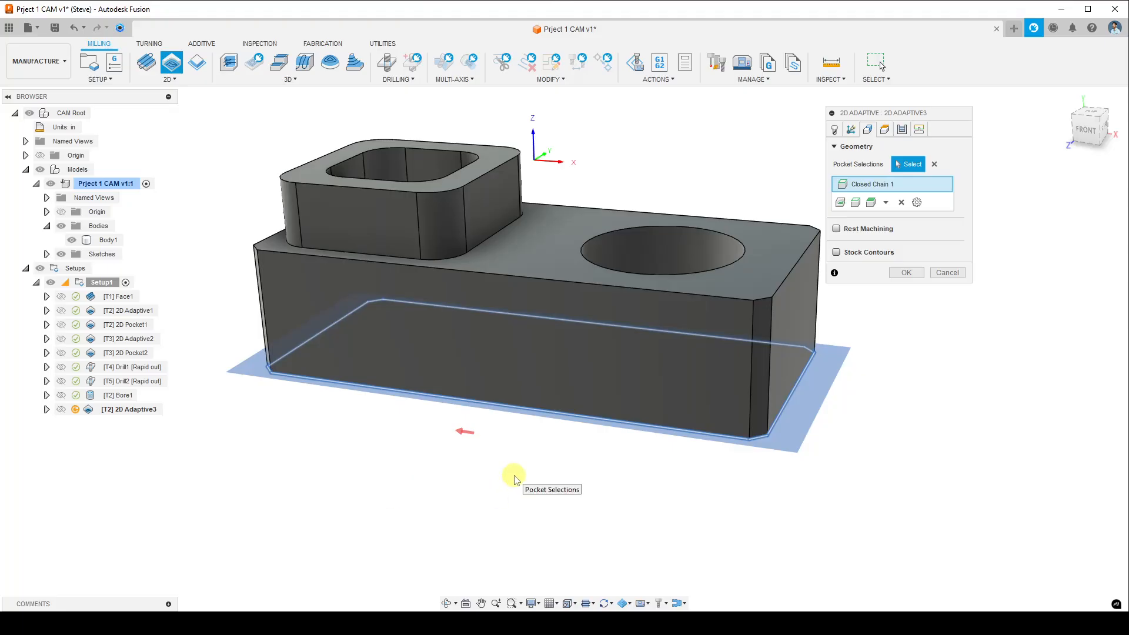
{"action": "middle_click_drag", "start_coordinate": [513, 479], "coordinate": [513, 416], "text": "shift"}
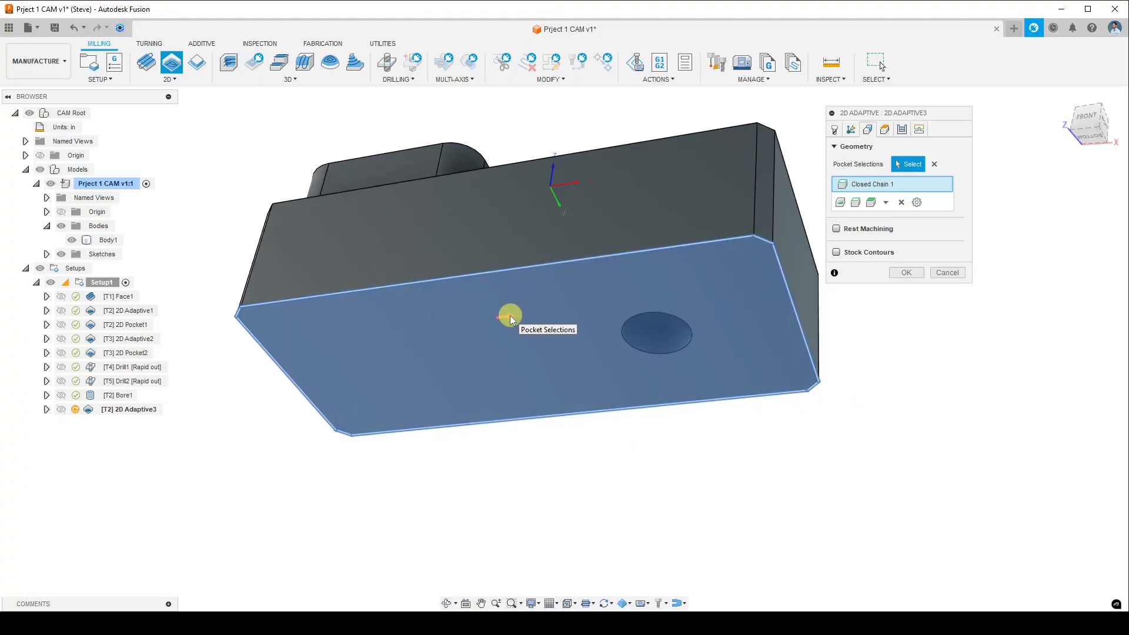
{"action": "scroll", "coordinate": [230, 324], "scroll_direction": "down", "scroll_amount": 2}
{"action": "scroll", "coordinate": [231, 323], "scroll_direction": "up", "scroll_amount": 6}
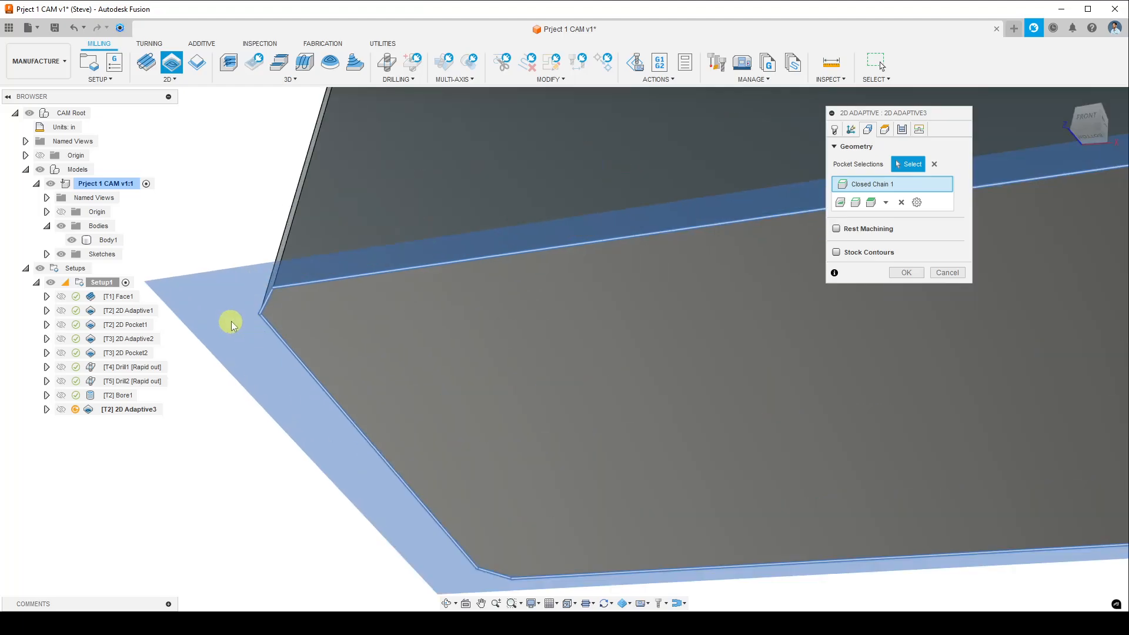
{"action": "scroll", "coordinate": [247, 318], "scroll_direction": "down", "scroll_amount": 6}
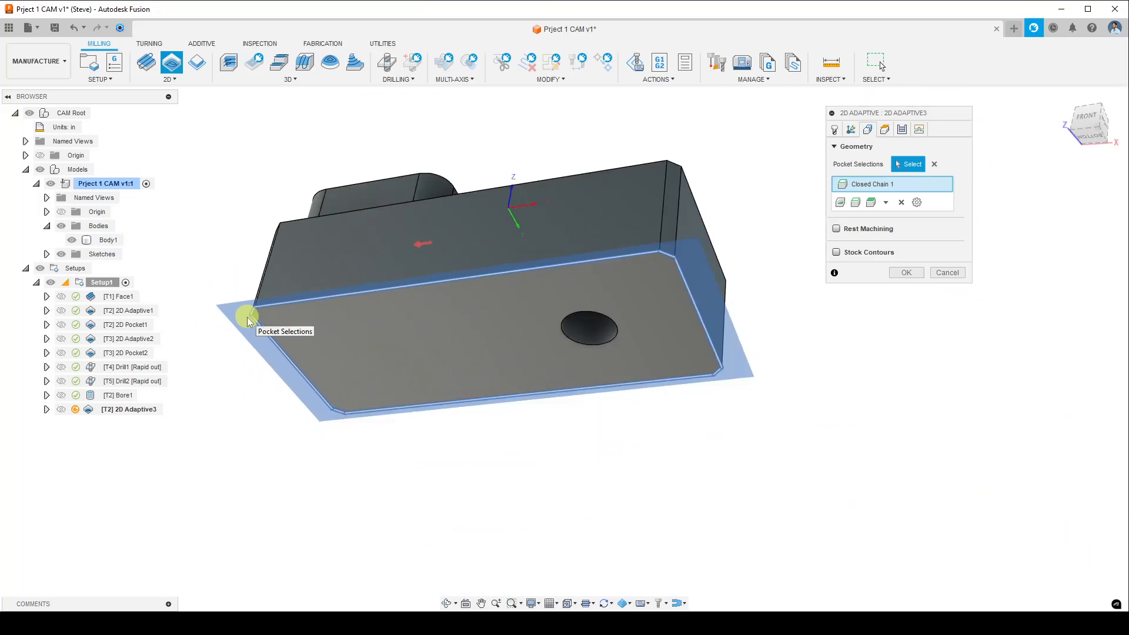
{"action": "middle_click_drag", "start_coordinate": [542, 383], "coordinate": [535, 445], "text": "shift"}
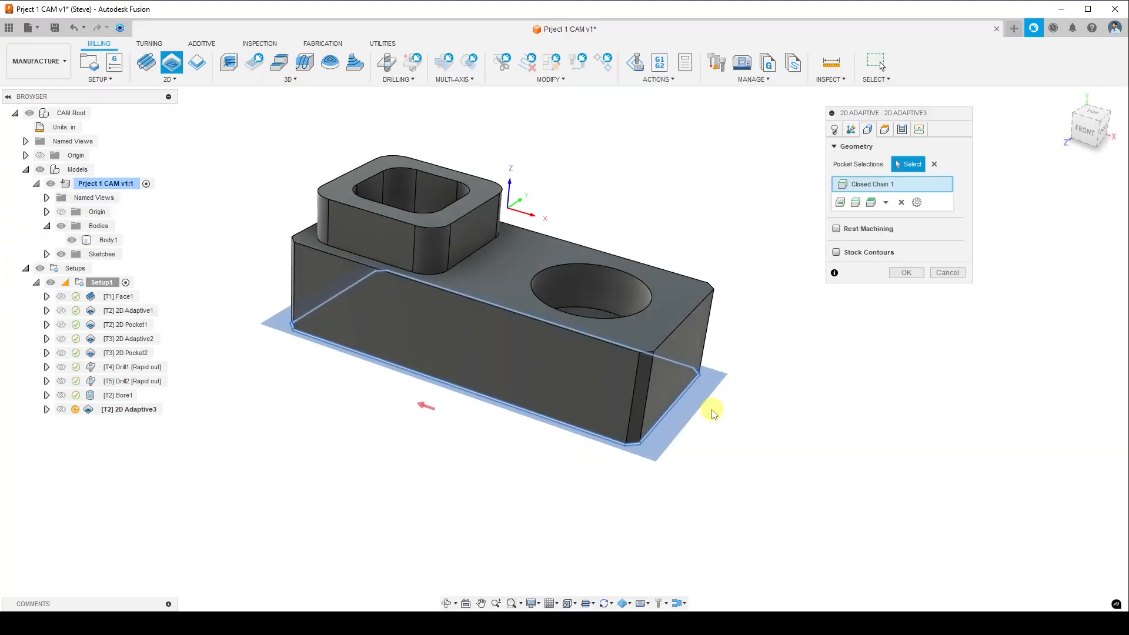
- Set the 2D adaptive clearing's bottom height offset to -0.02 in from the selected contour and generate the toolpath
{"action": "left_click", "coordinate": [886, 130]}
{"action": "middle_click_drag", "start_coordinate": [734, 421], "coordinate": [700, 403]}
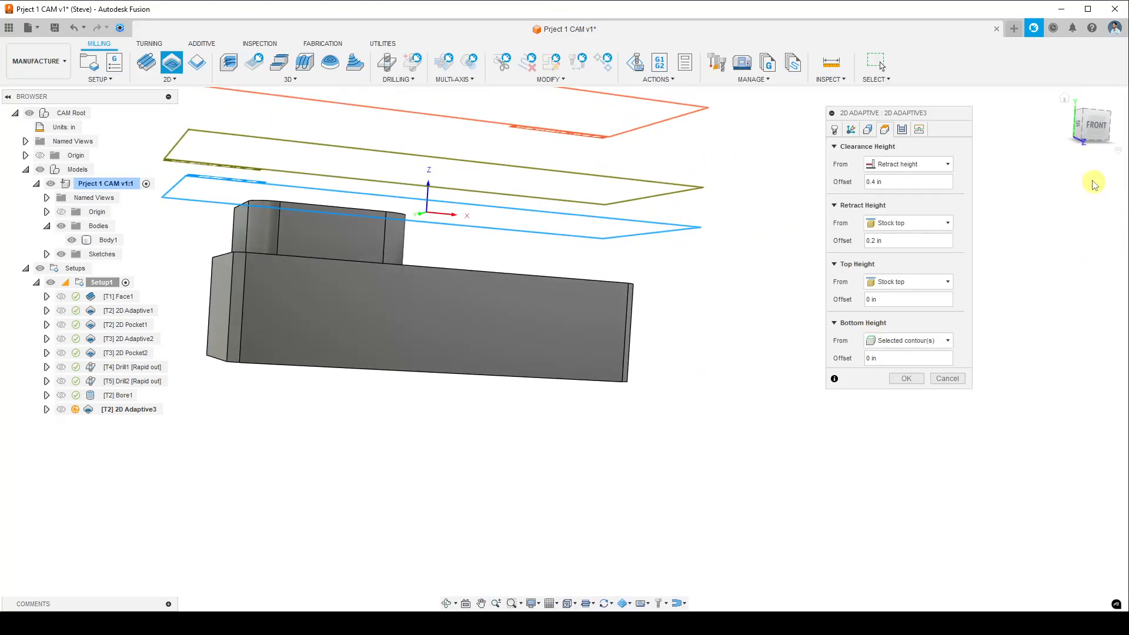
{"action": "middle_click_drag", "start_coordinate": [771, 413], "coordinate": [723, 422], "text": "shift"}
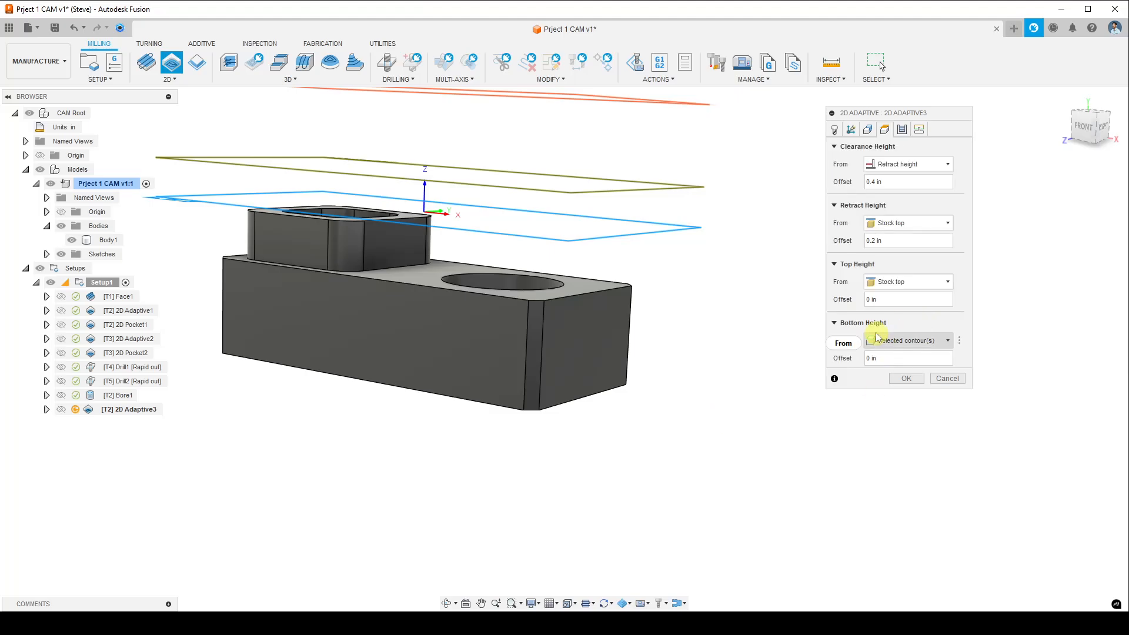
{"action": "double_click", "coordinate": [899, 360]}
{"action": "left_click", "coordinate": [899, 360]}
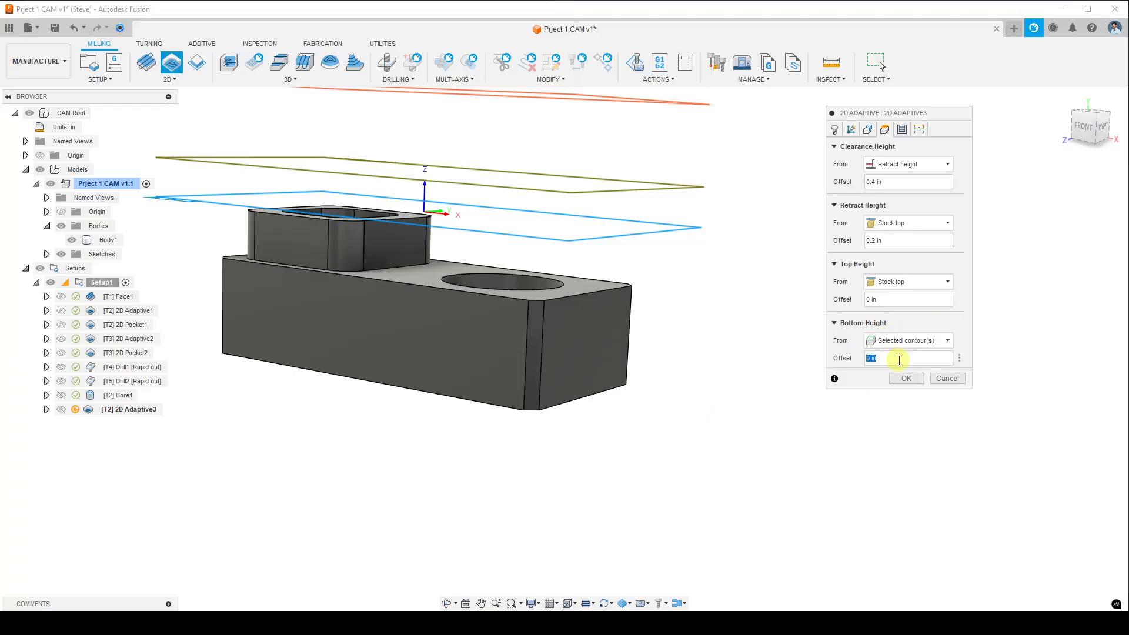
{"action": "type", "text": "-"}
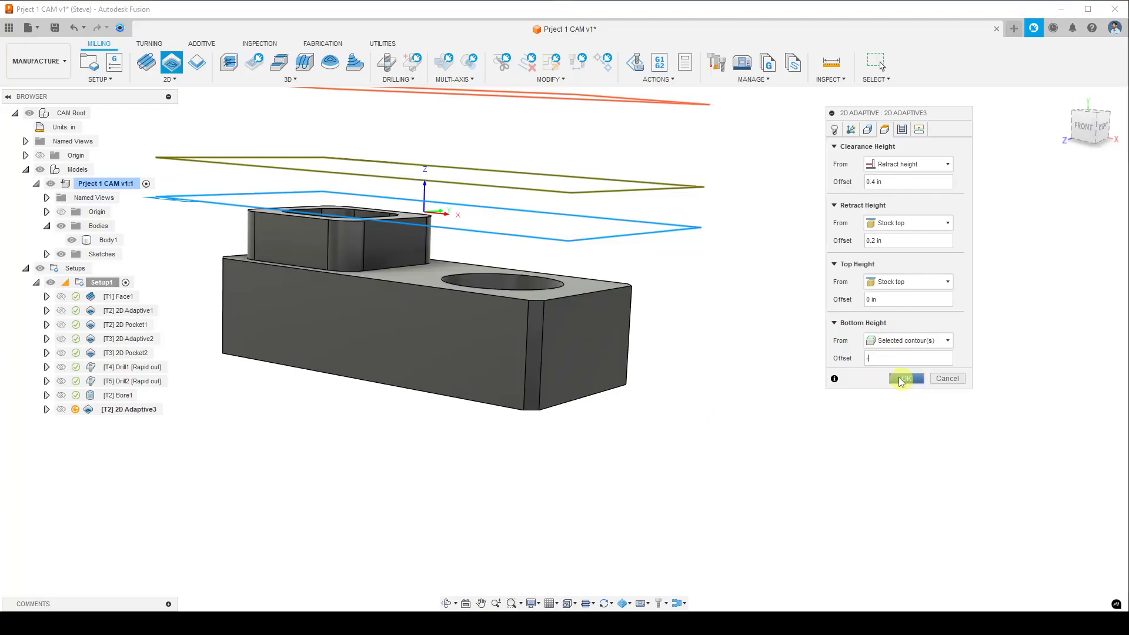
{"action": "type", "text": ".02"}
{"action": "left_click", "coordinate": [902, 130]}
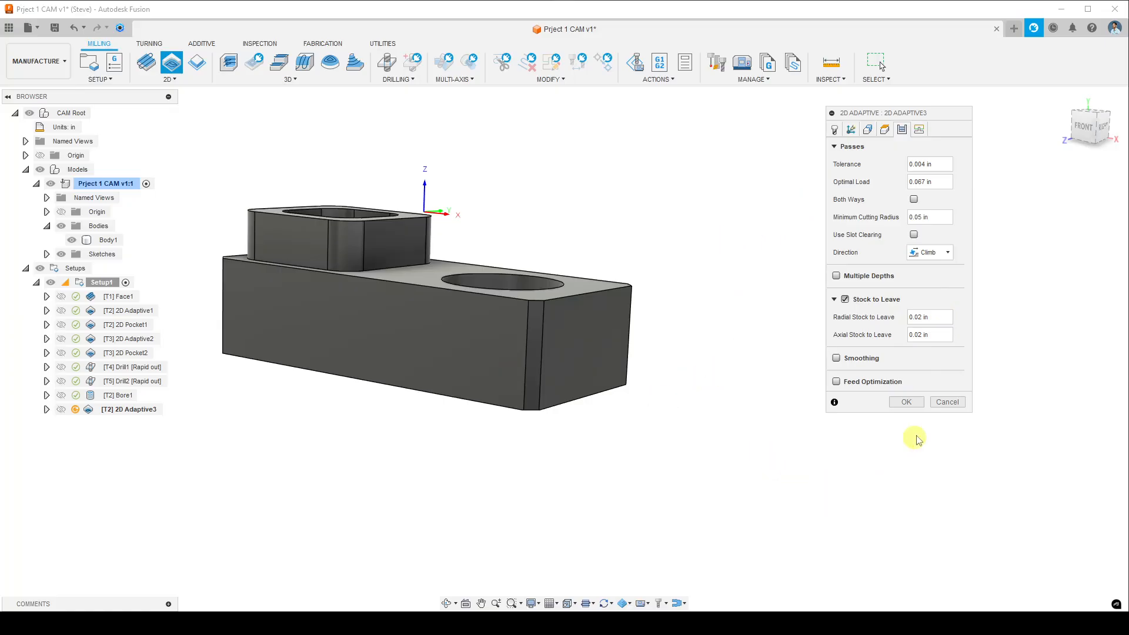
{"action": "left_click", "coordinate": [919, 403]}
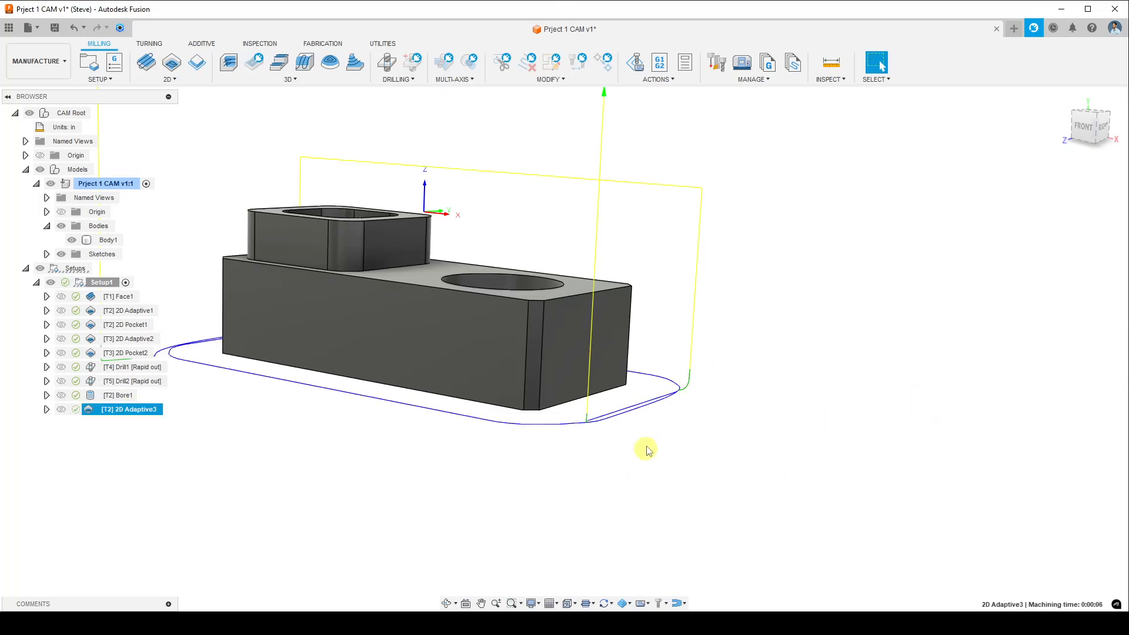
{"action": "middle_click_drag", "start_coordinate": [647, 448], "coordinate": [586, 477], "text": "shift"}
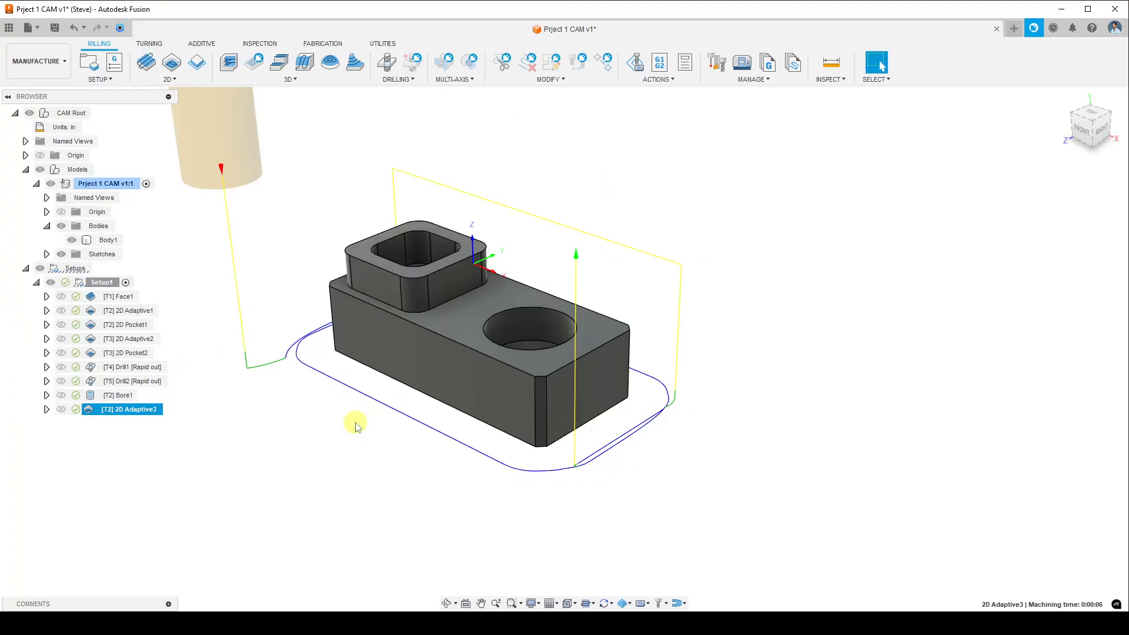
- Look up the optimal load used in the 2D Adaptive1 operation and leave its settings without changes
{"action": "left_click", "coordinate": [135, 312]}
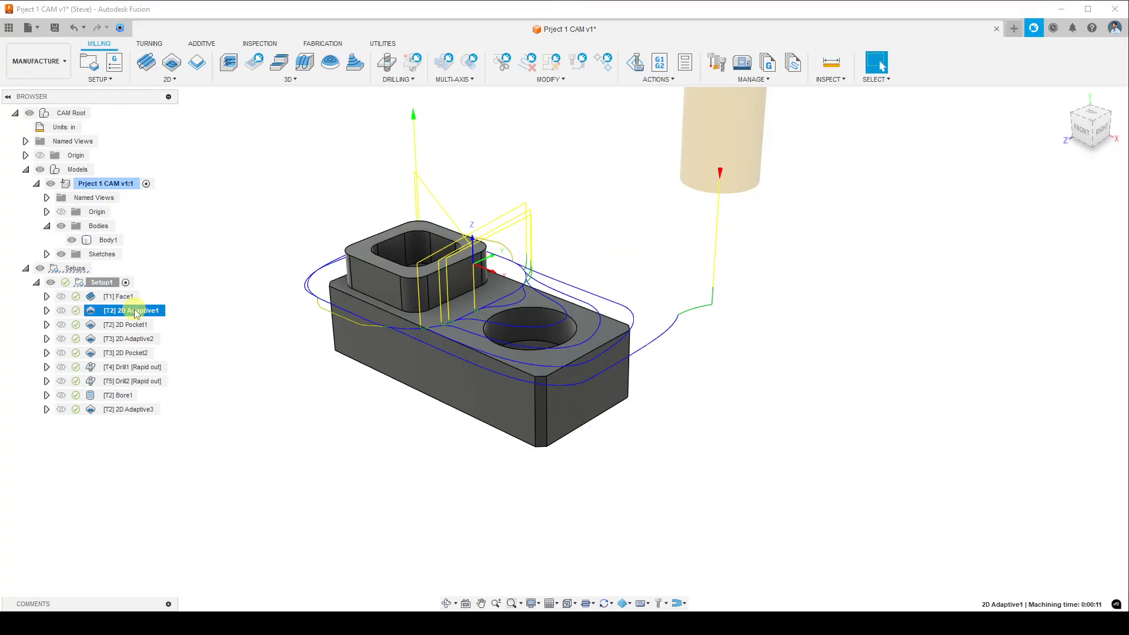
{"action": "left_click", "coordinate": [158, 291]}
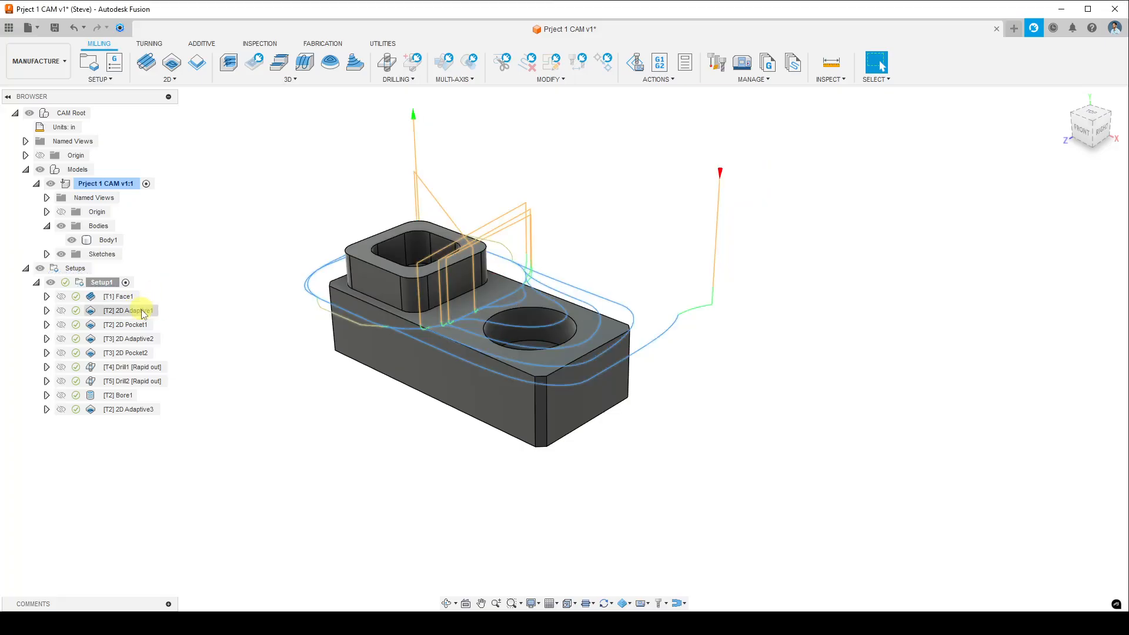
{"action": "right_click", "coordinate": [143, 313]}
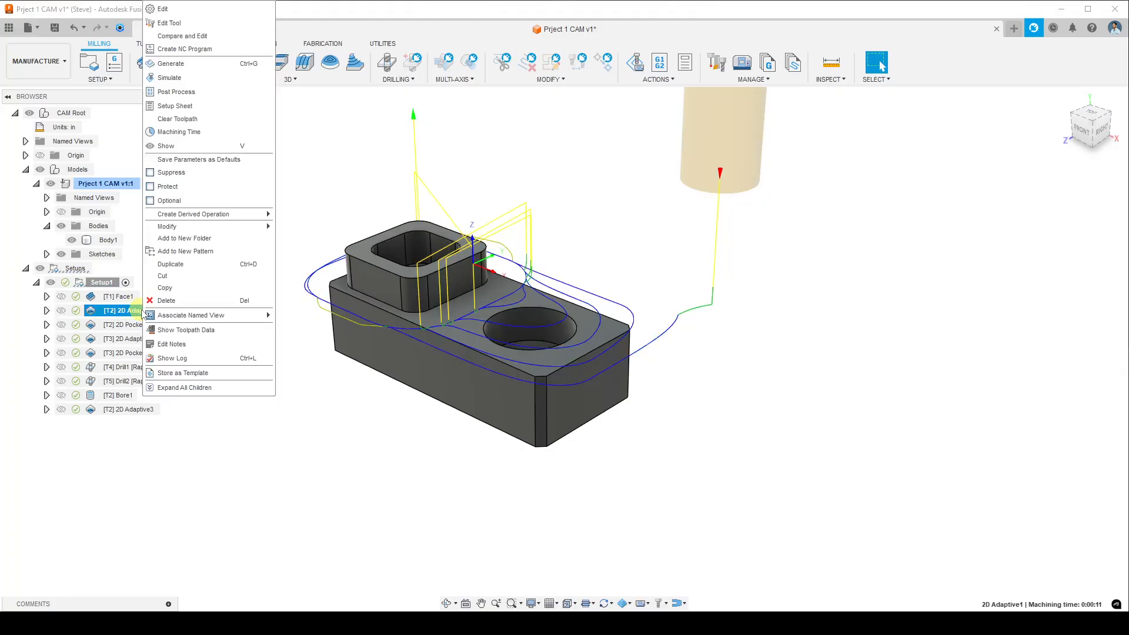
{"action": "left_click", "coordinate": [180, 10]}
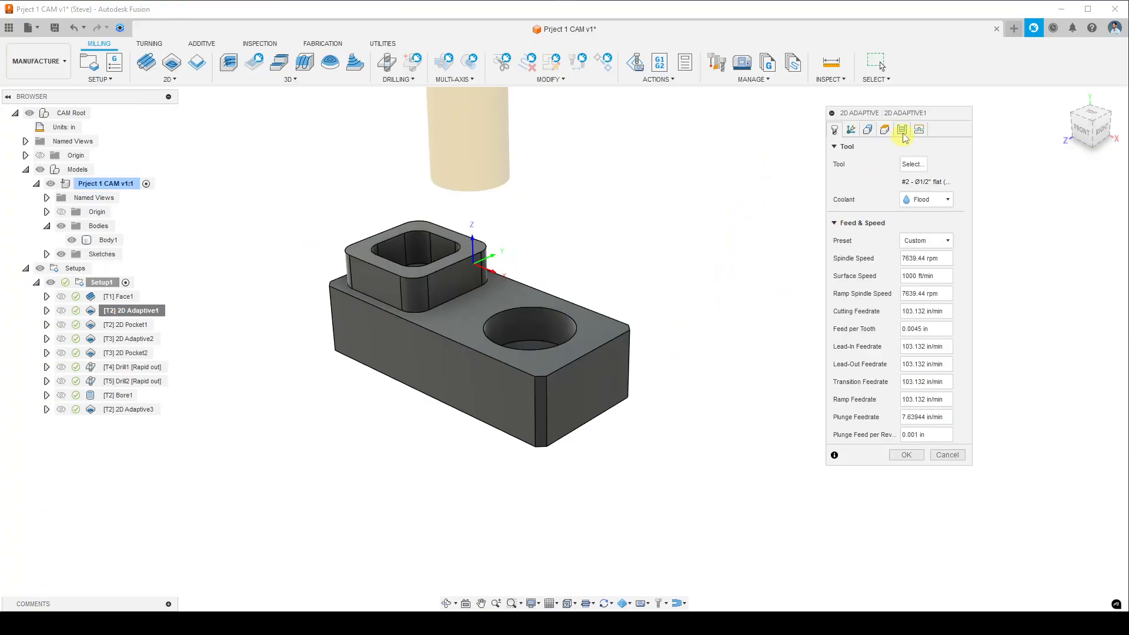
{"action": "left_click", "coordinate": [902, 129]}
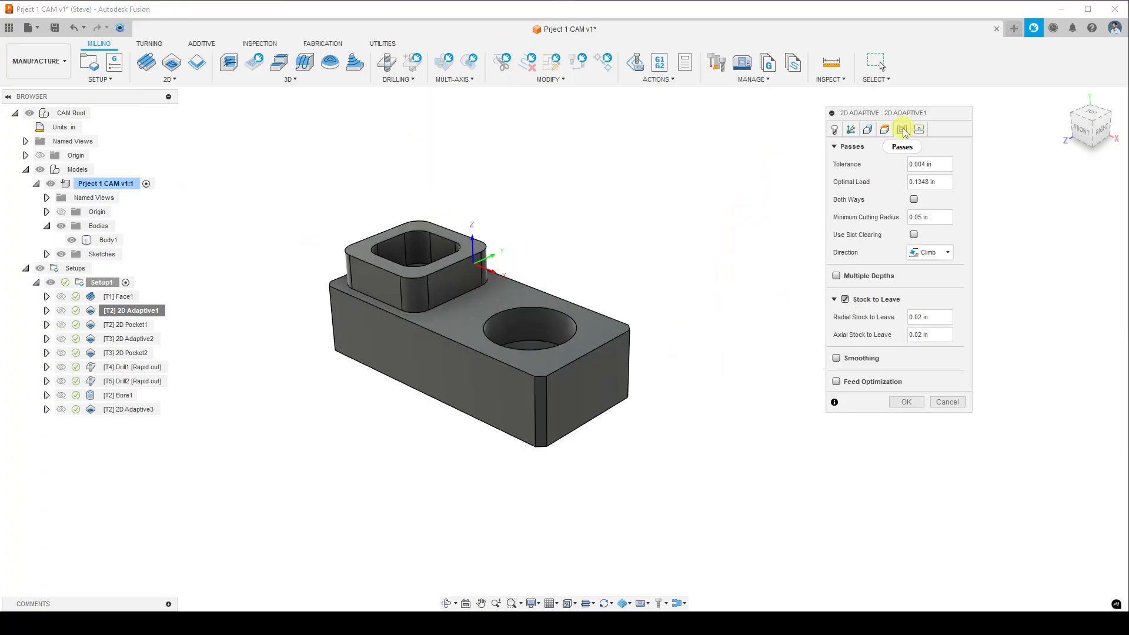
{"action": "left_click", "coordinate": [942, 182]}
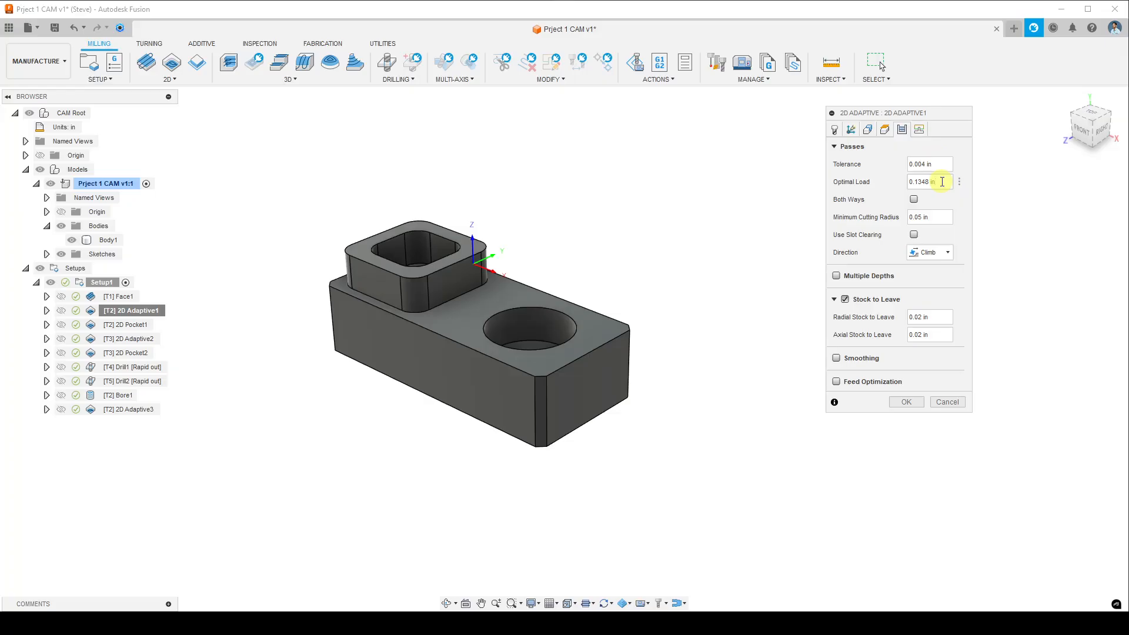
{"action": "left_click", "coordinate": [954, 402]}
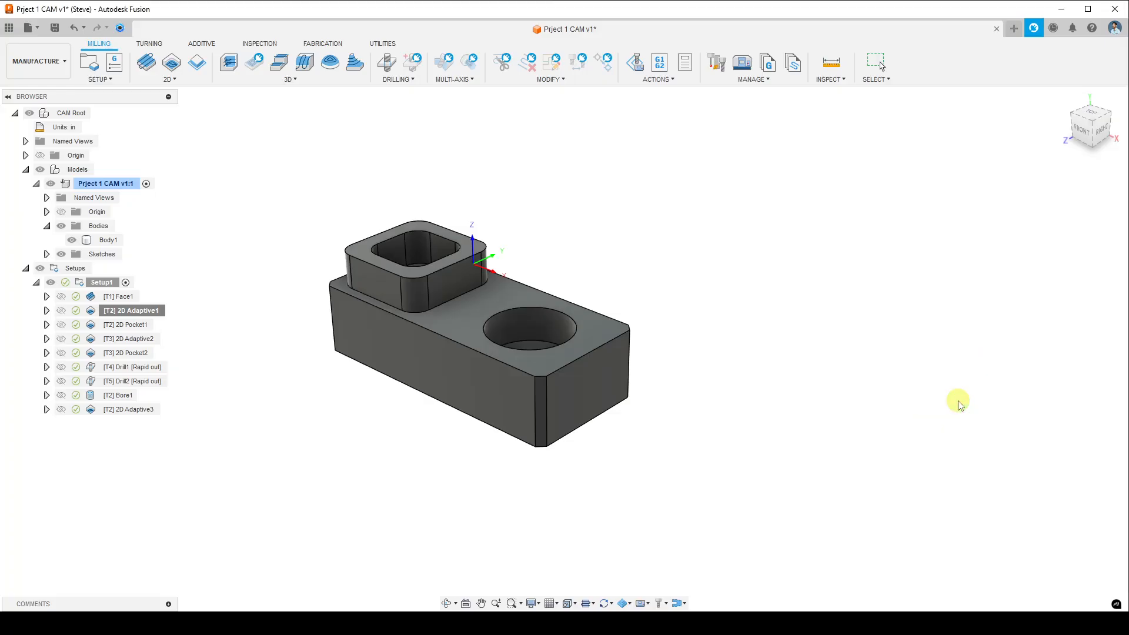
- Set the optimal load of 2D Adaptive3 to 0.1348 in and regenerate its toolpath around the part's outer walls
{"action": "double_click", "coordinate": [140, 410]}
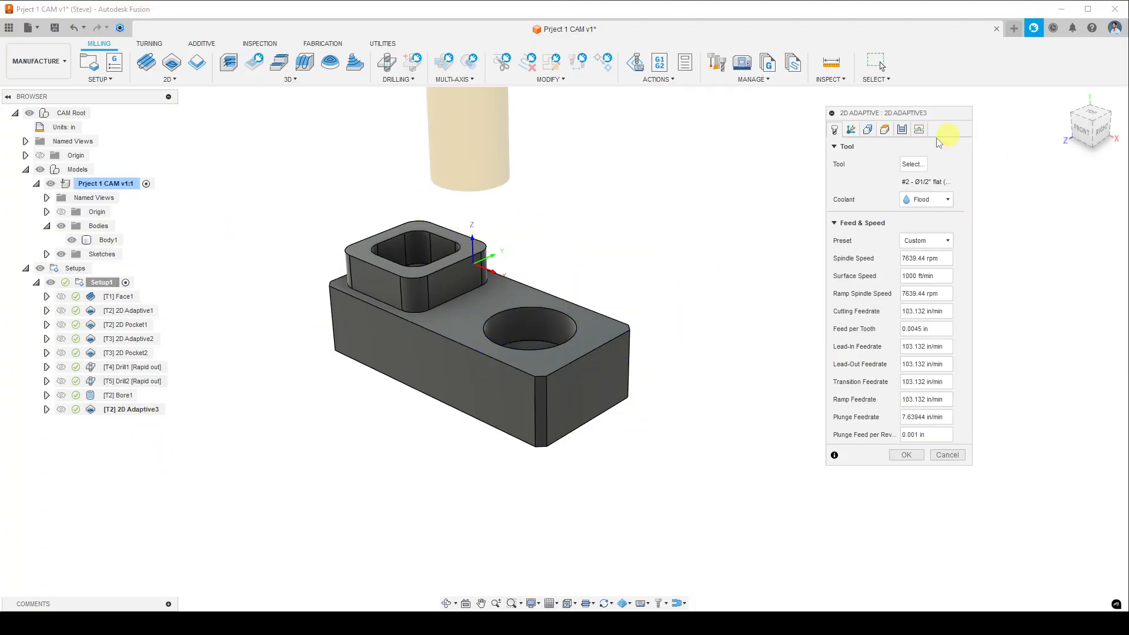
{"action": "left_click", "coordinate": [902, 130]}
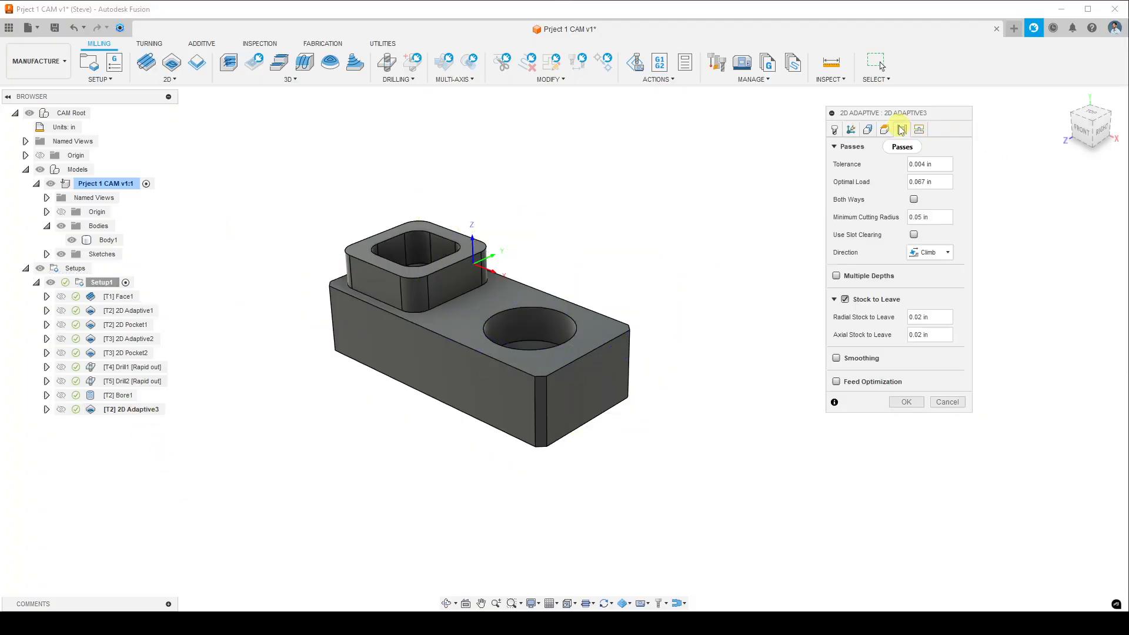
{"action": "left_click", "coordinate": [948, 182]}
{"action": "type", "text": ".1348"}
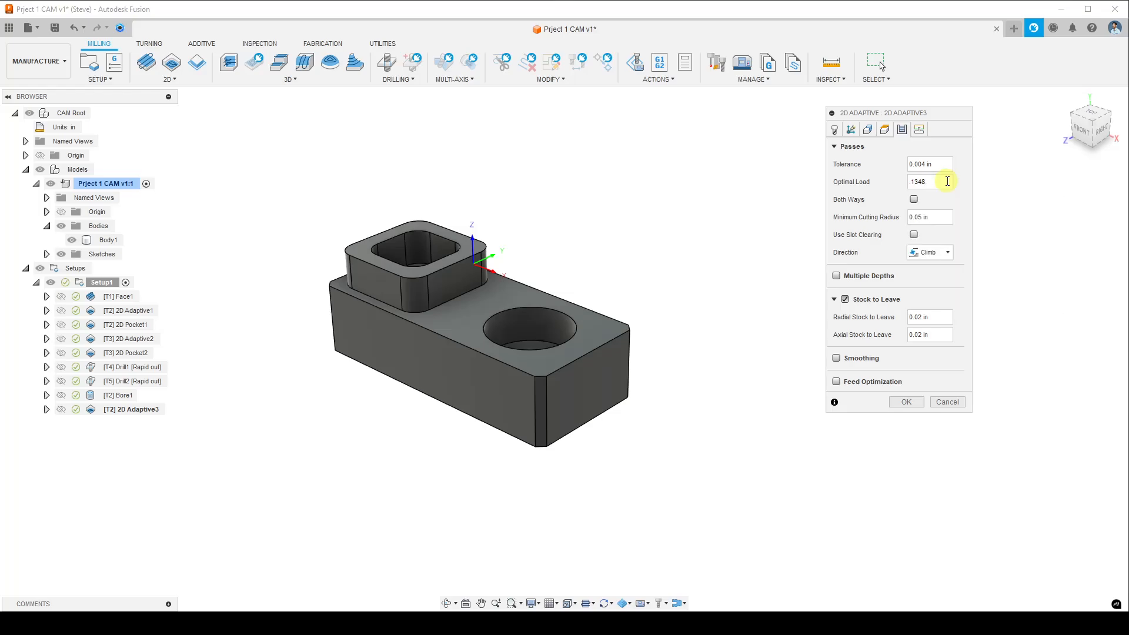
{"action": "left_click", "coordinate": [911, 404]}
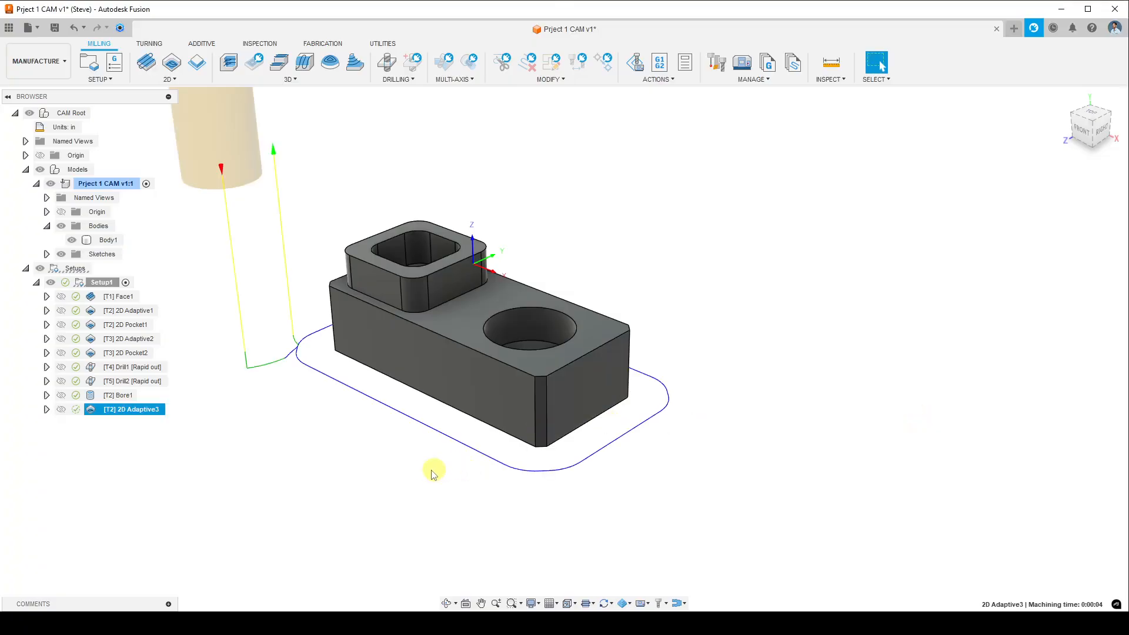
{"action": "middle_click_drag", "start_coordinate": [431, 457], "coordinate": [412, 482], "text": "shift"}
{"action": "mouse_move", "coordinate": [434, 419]}
{"action": "middle_mouse_down", "text": "shift"}
{"action": "mouse_move", "coordinate": [411, 479]}
{"action": "mouse_move", "coordinate": [432, 497]}
{"action": "mouse_move", "coordinate": [424, 423]}
{"action": "mouse_move", "coordinate": [436, 410]}
{"action": "mouse_move", "coordinate": [441, 423]}
{"action": "mouse_move", "coordinate": [429, 396]}
{"action": "mouse_move", "coordinate": [429, 406]}
{"action": "middle_mouse_up", "text": "shift"}
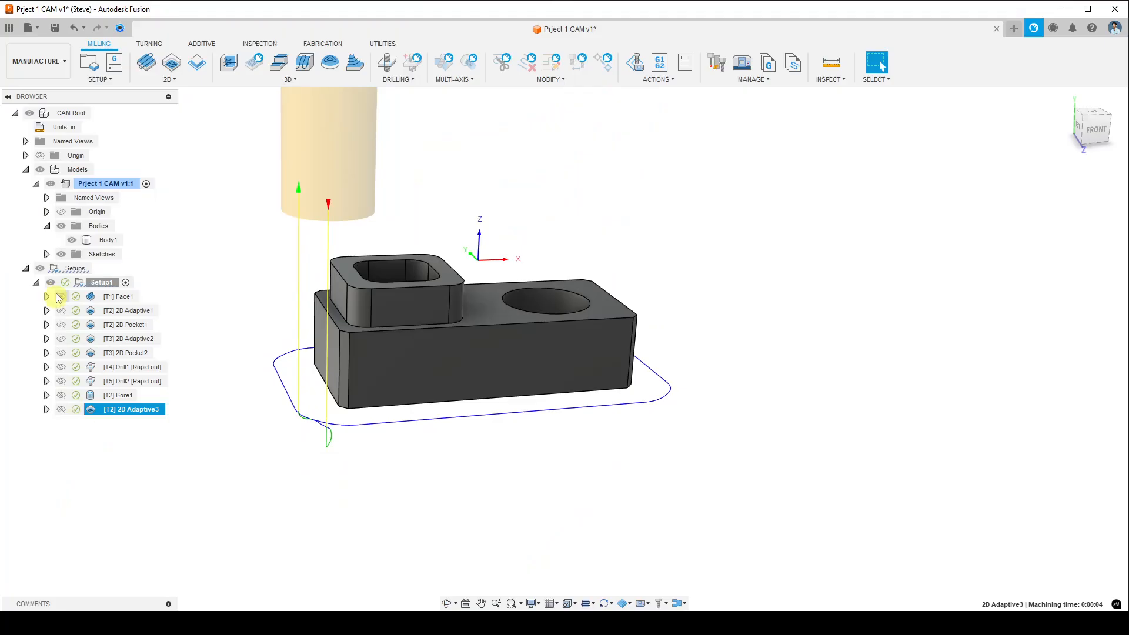
- Simulate all of Setup1 and play back the machining into the 2D Adaptive3 operation, pausing during the outer wall cut
{"action": "right_click", "coordinate": [108, 287]}
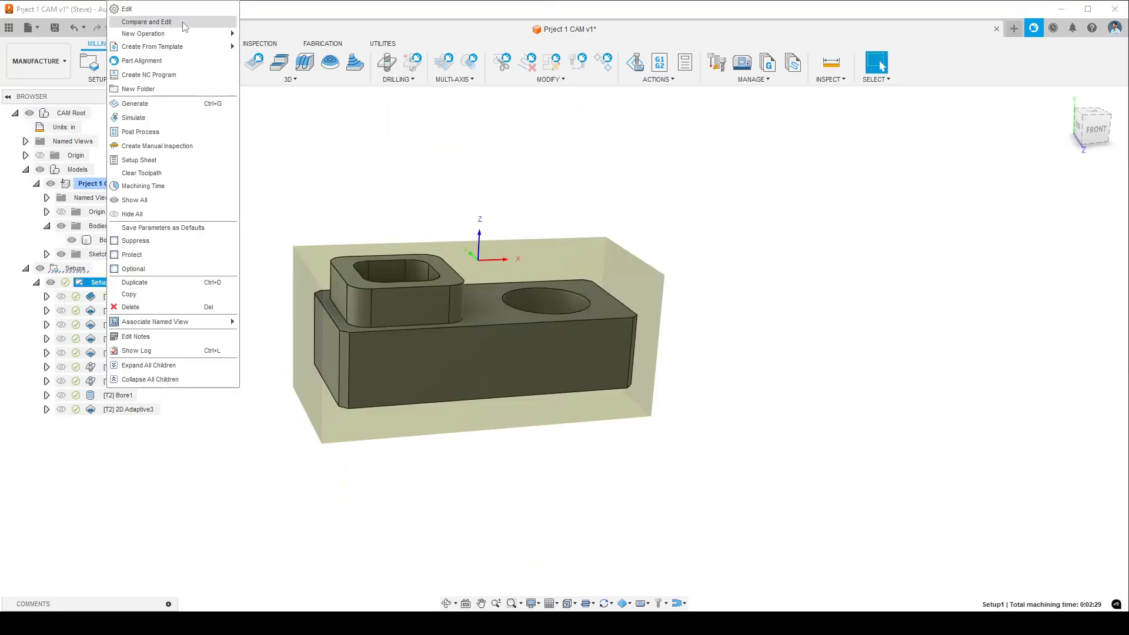
{"action": "left_click", "coordinate": [172, 118]}
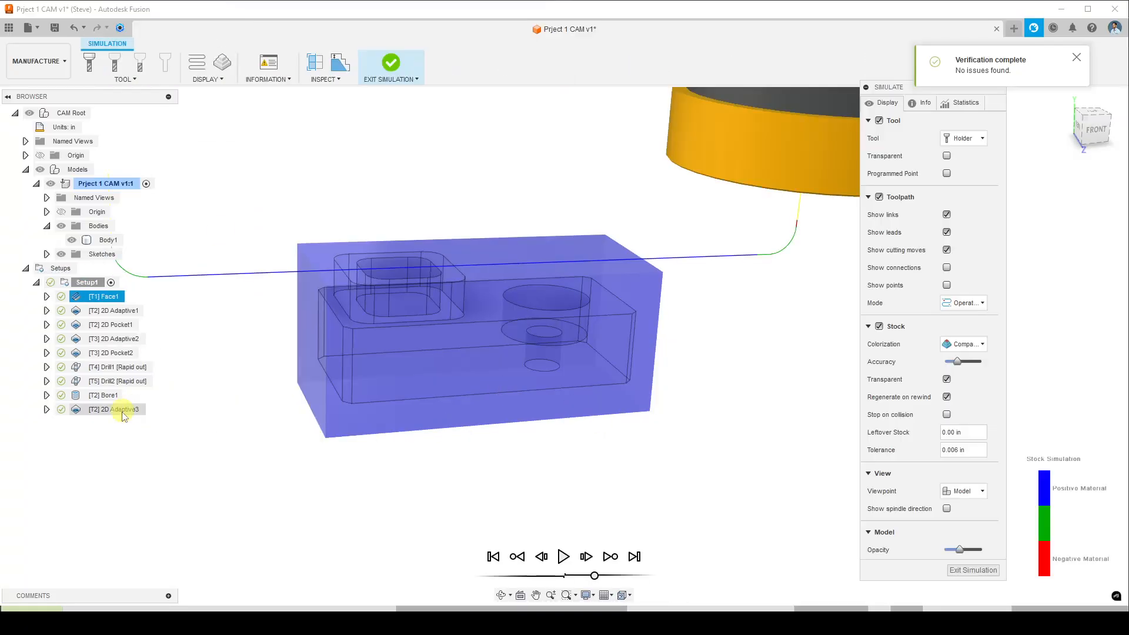
{"action": "middle_click_drag", "start_coordinate": [595, 457], "coordinate": [537, 456], "text": "shift"}
{"action": "left_click", "coordinate": [558, 556]}
{"action": "left_click", "coordinate": [563, 557]}
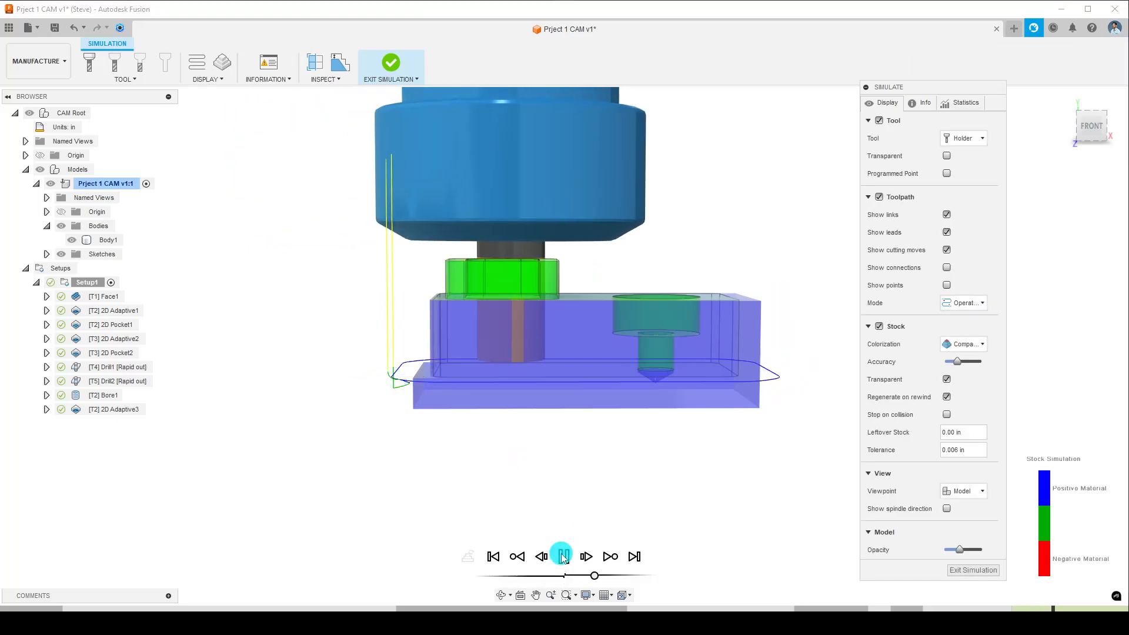
- Examine the clearance between the tool holder and the square boss, and the cutter's depth along the outer wall, from the left side
{"action": "middle_click_drag", "start_coordinate": [411, 408], "coordinate": [497, 414], "text": "shift"}
{"action": "left_click", "coordinate": [1091, 125]}
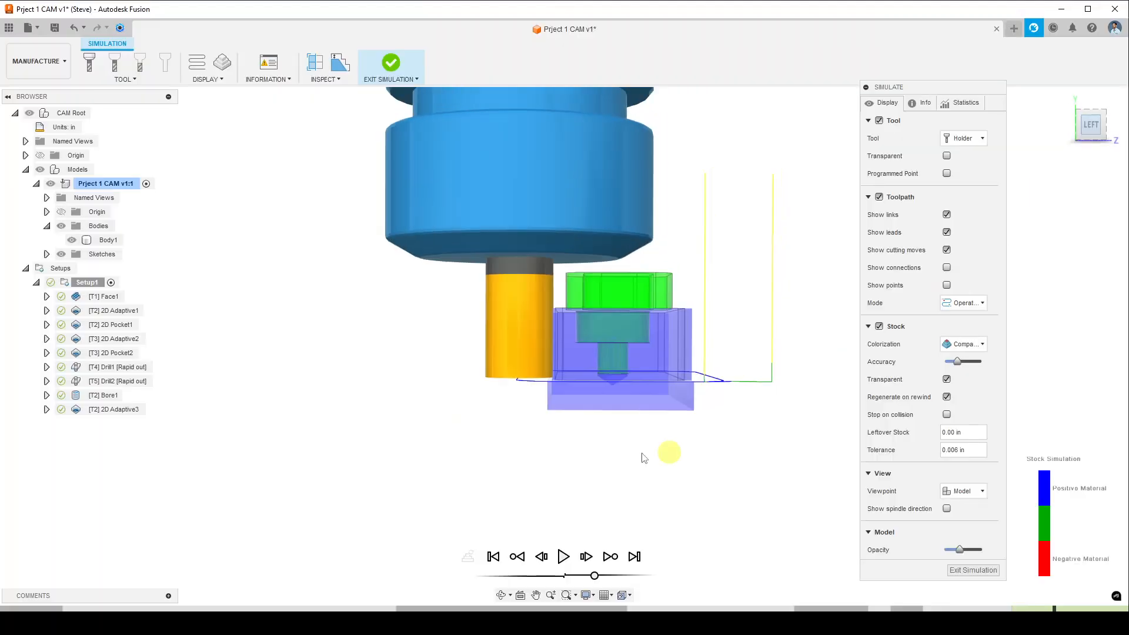
{"action": "scroll", "coordinate": [600, 252], "scroll_direction": "up", "scroll_amount": 3}
{"action": "scroll", "coordinate": [599, 253], "scroll_direction": "up", "scroll_amount": 3}
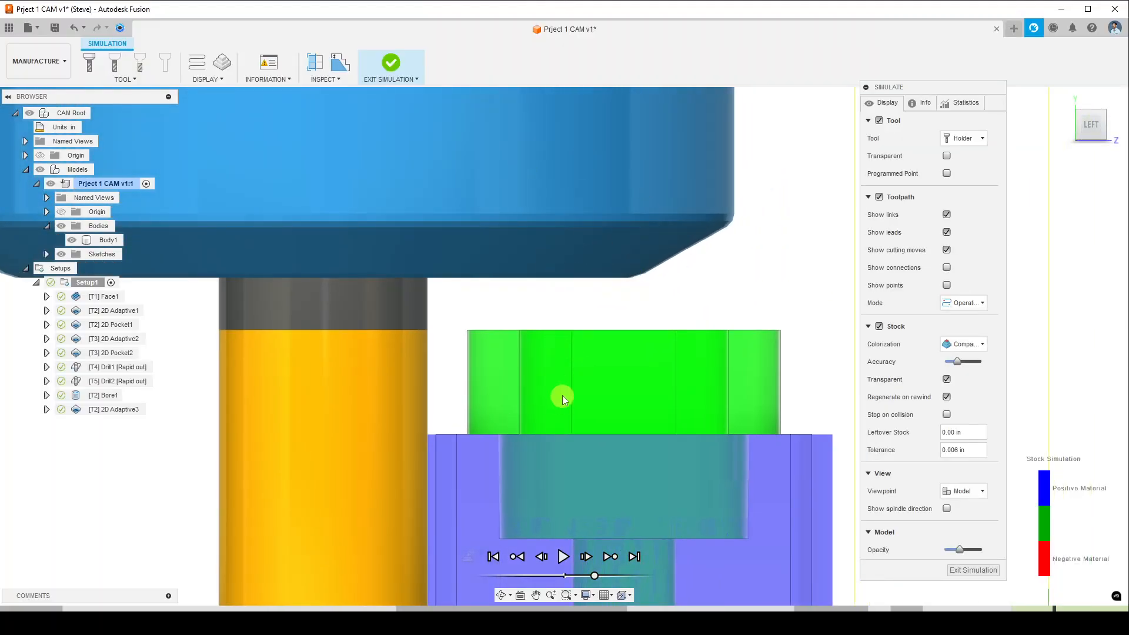
{"action": "scroll", "coordinate": [548, 373], "scroll_direction": "down", "scroll_amount": 4}
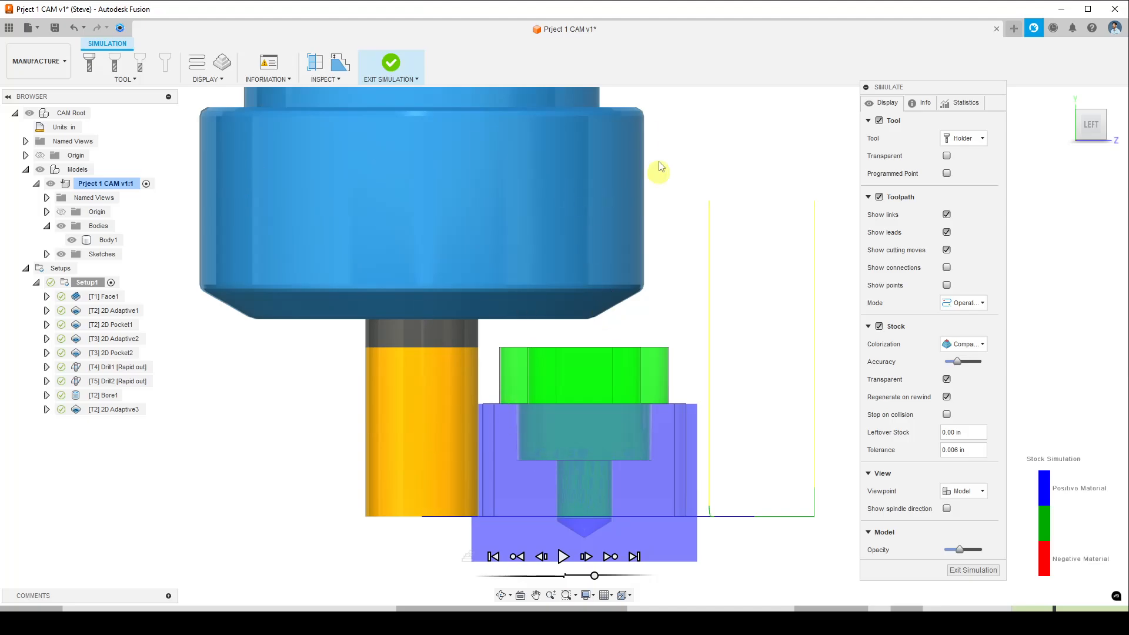
{"action": "scroll", "coordinate": [397, 422], "scroll_direction": "up", "scroll_amount": 2}
{"action": "scroll", "coordinate": [397, 422], "scroll_direction": "down", "scroll_amount": 3}
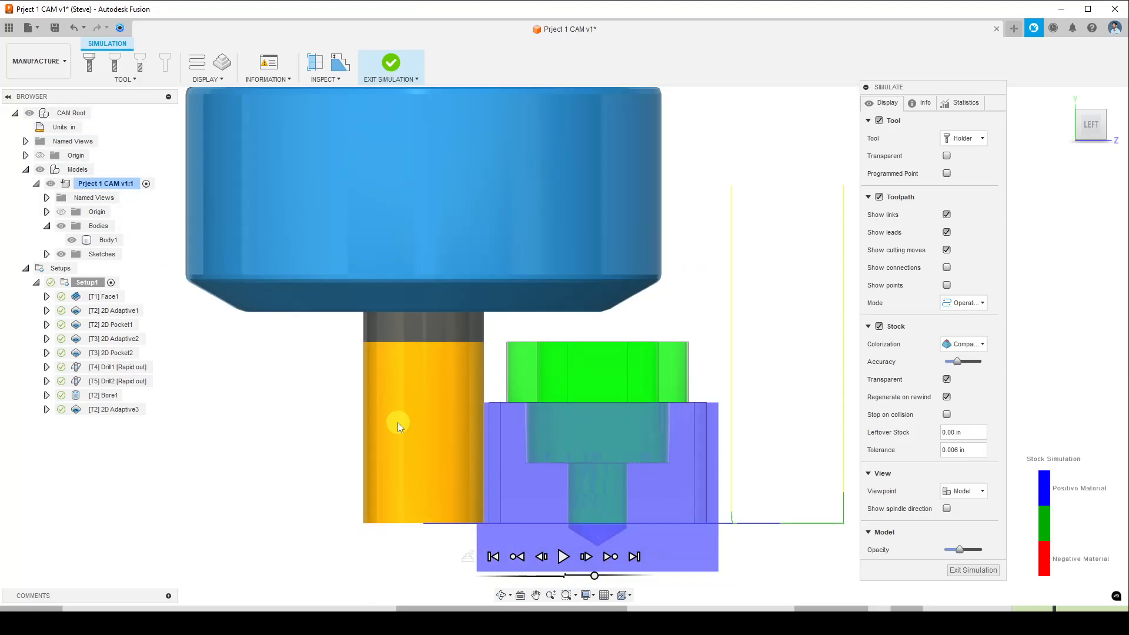
{"action": "scroll", "coordinate": [460, 493], "scroll_direction": "up", "scroll_amount": 1}
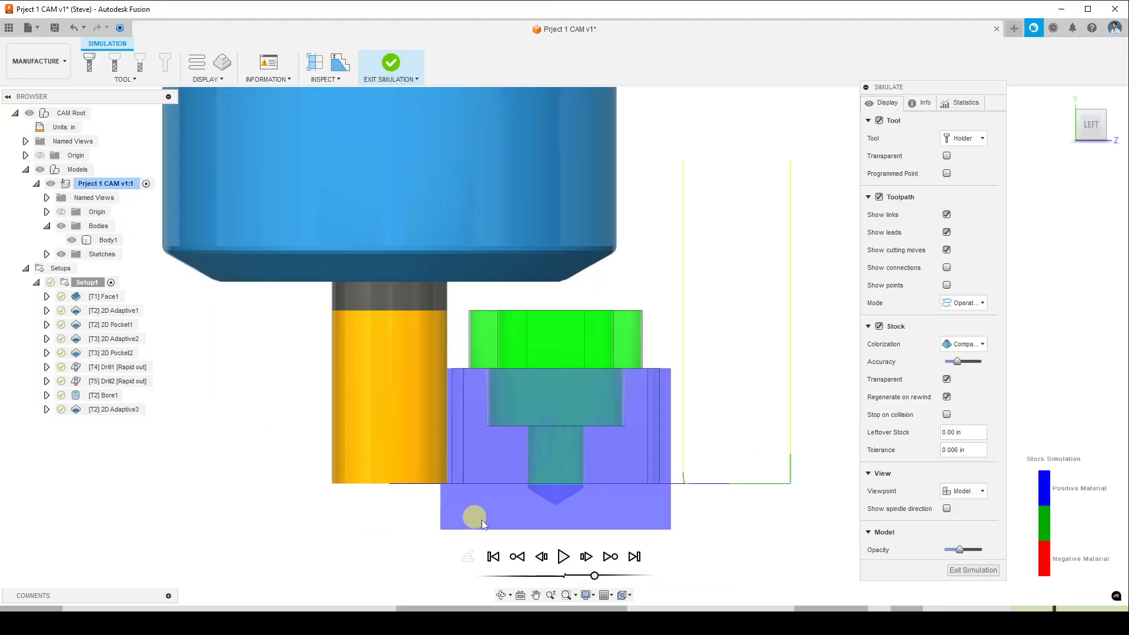
{"action": "middle_click_drag", "start_coordinate": [542, 512], "coordinate": [529, 479]}
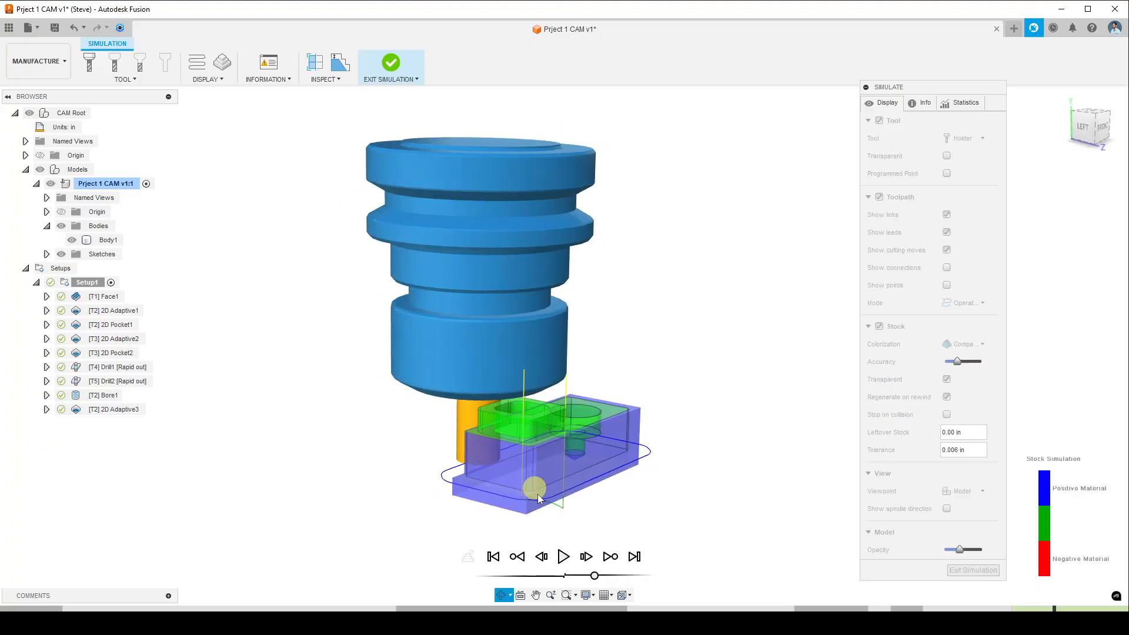
- Play the rest of the 2D Adaptive3 simulation, inspect the remaining stock around the outer walls, and exit the simulation
{"action": "left_click", "coordinate": [566, 556]}
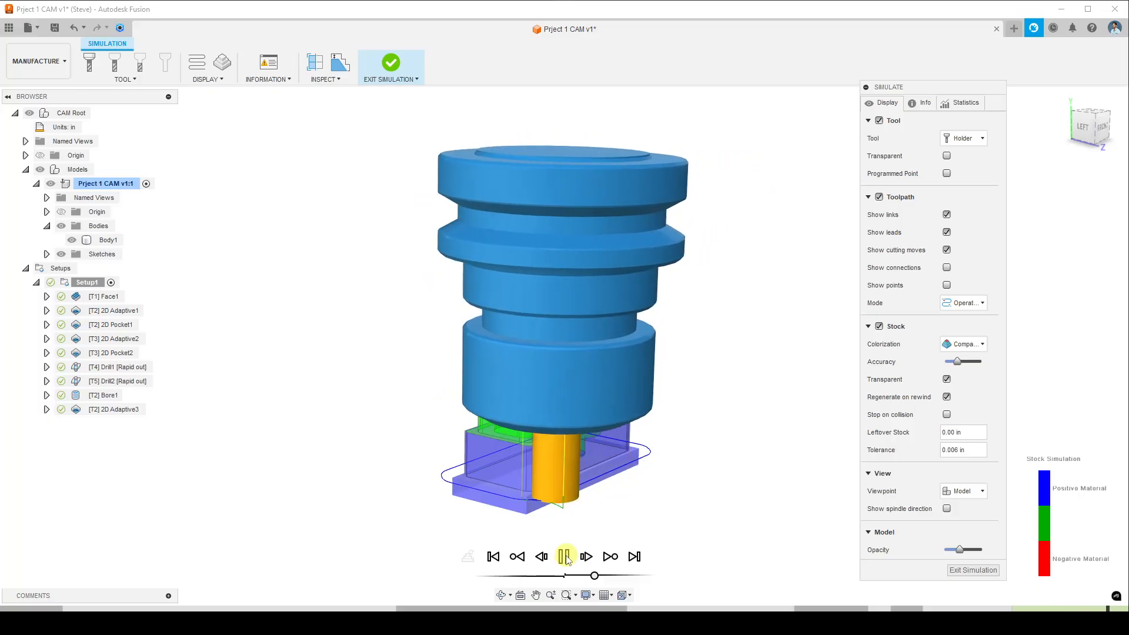
{"action": "middle_click_drag", "start_coordinate": [594, 492], "coordinate": [465, 404], "text": "shift"}
{"action": "scroll", "coordinate": [529, 494], "scroll_direction": "up", "scroll_amount": 5}
{"action": "scroll", "coordinate": [580, 489], "scroll_direction": "up", "scroll_amount": 3}
{"action": "scroll", "coordinate": [470, 495], "scroll_direction": "down", "scroll_amount": 5}
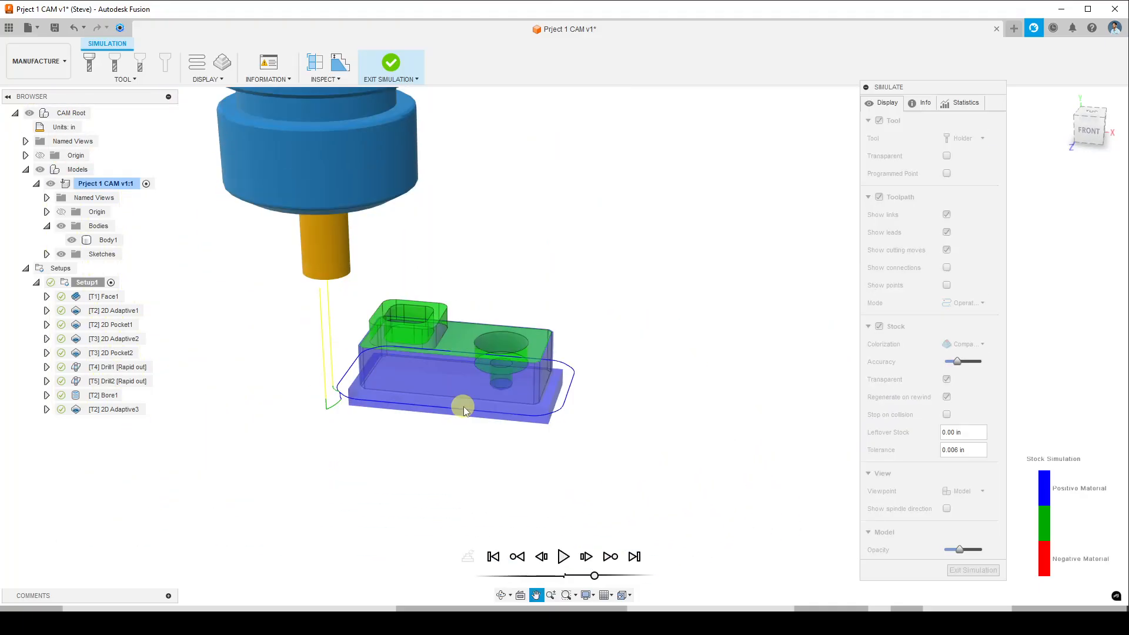
{"action": "left_click", "coordinate": [977, 570]}
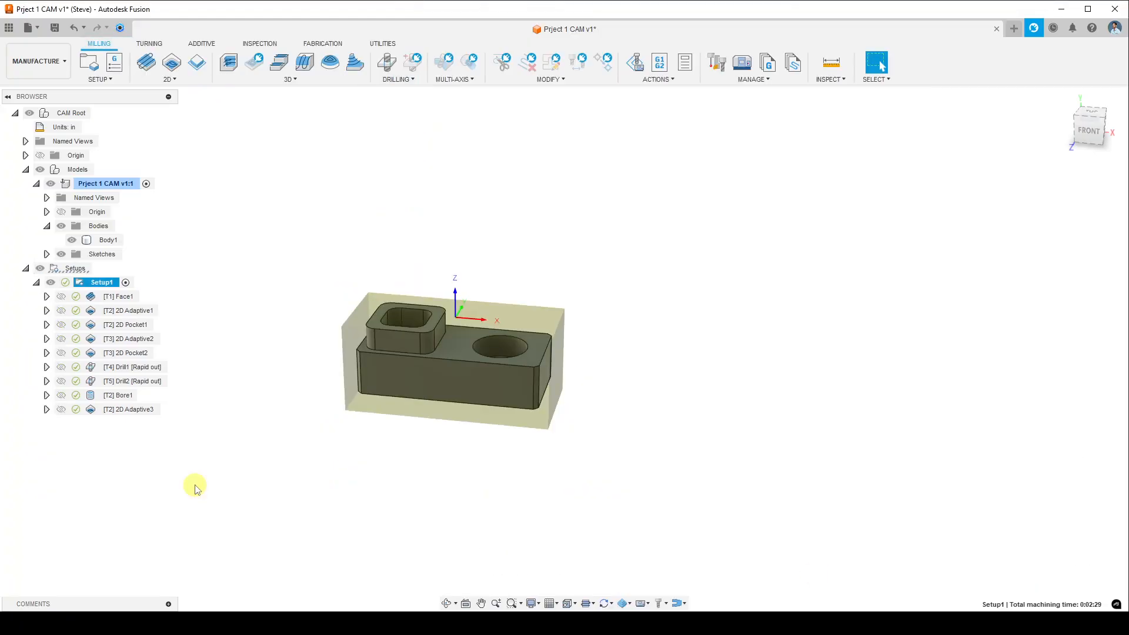
- Create a derived 2D Contour operation from 2D Adaptive3, reusing its outer wall selection and 1/2" flat end mill
{"action": "left_click", "coordinate": [148, 411]}
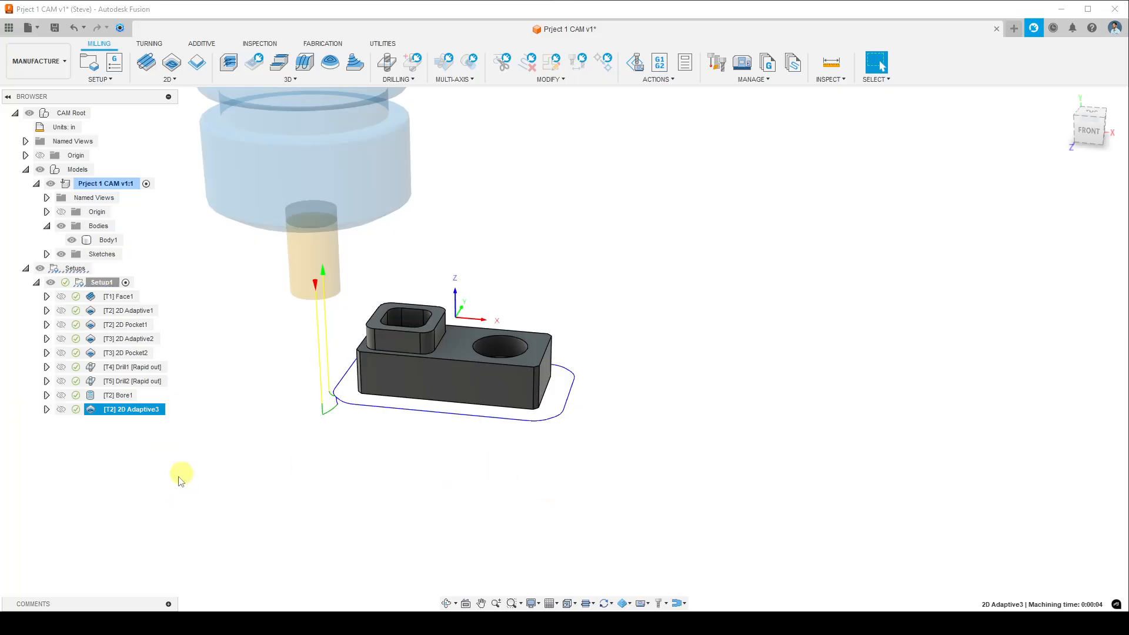
{"action": "right_click", "coordinate": [147, 410]}
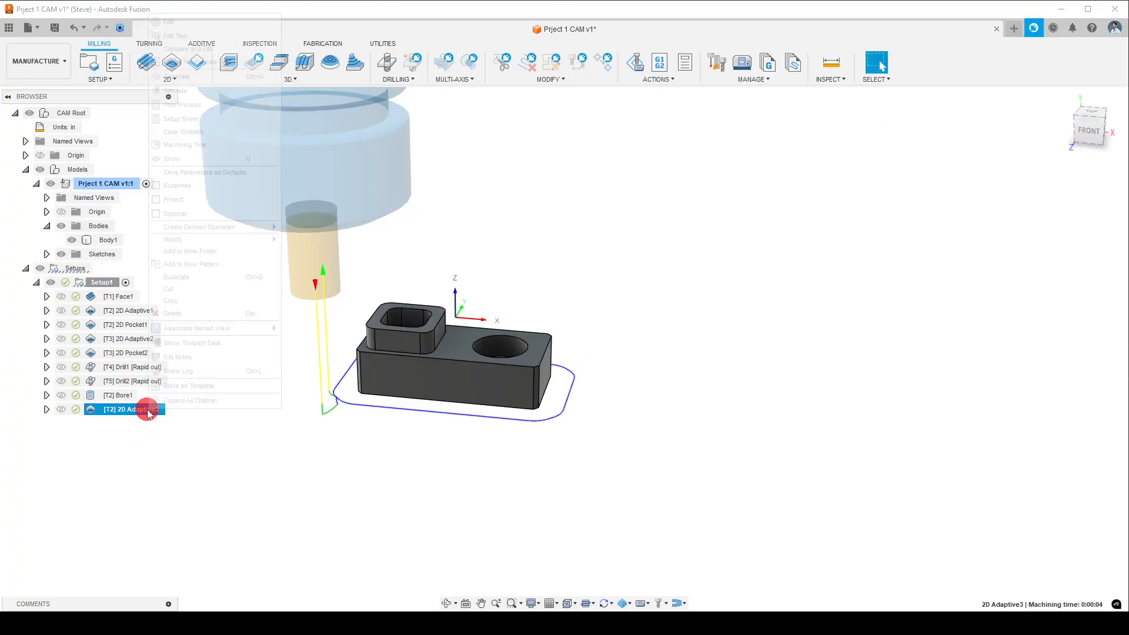
{"action": "mouse_move", "coordinate": [252, 233]}
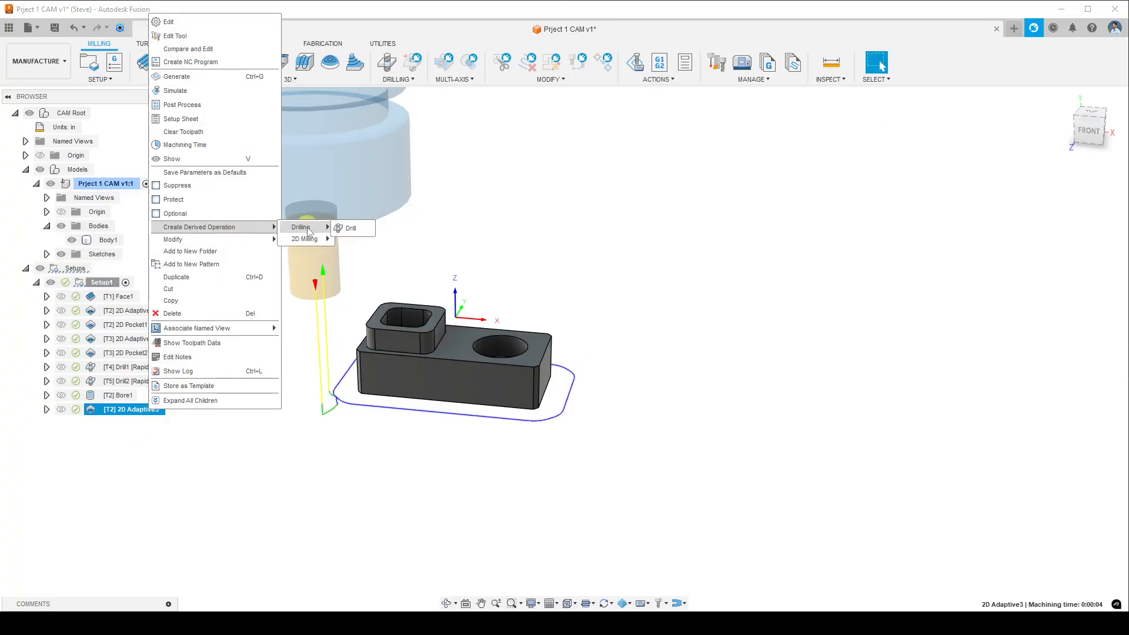
{"action": "mouse_move", "coordinate": [321, 245]}
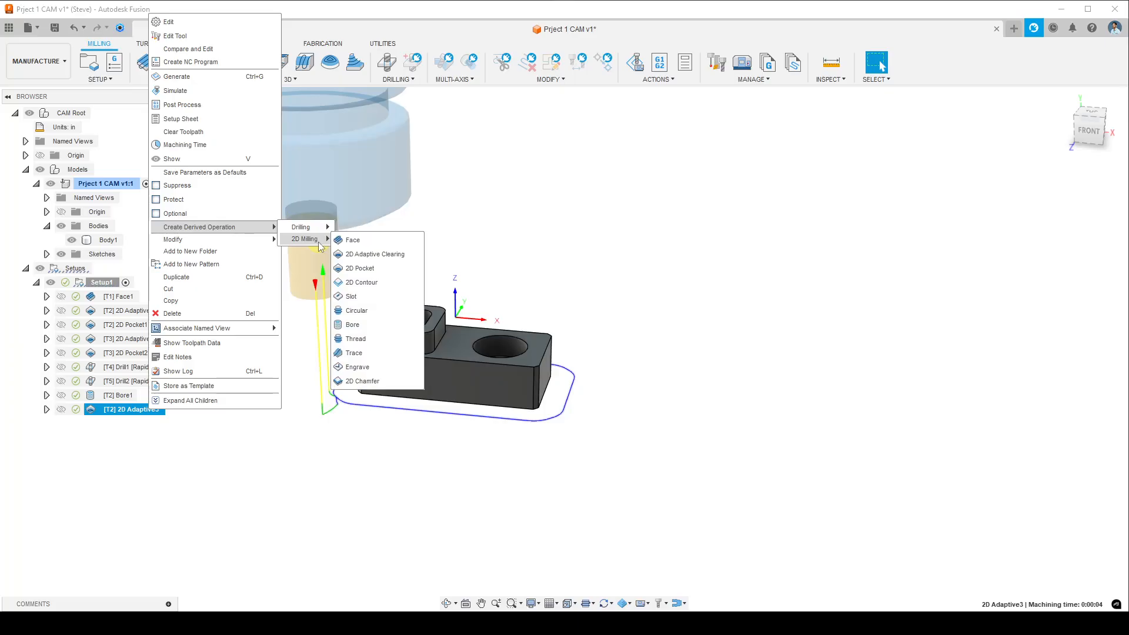
{"action": "left_click", "coordinate": [387, 283]}
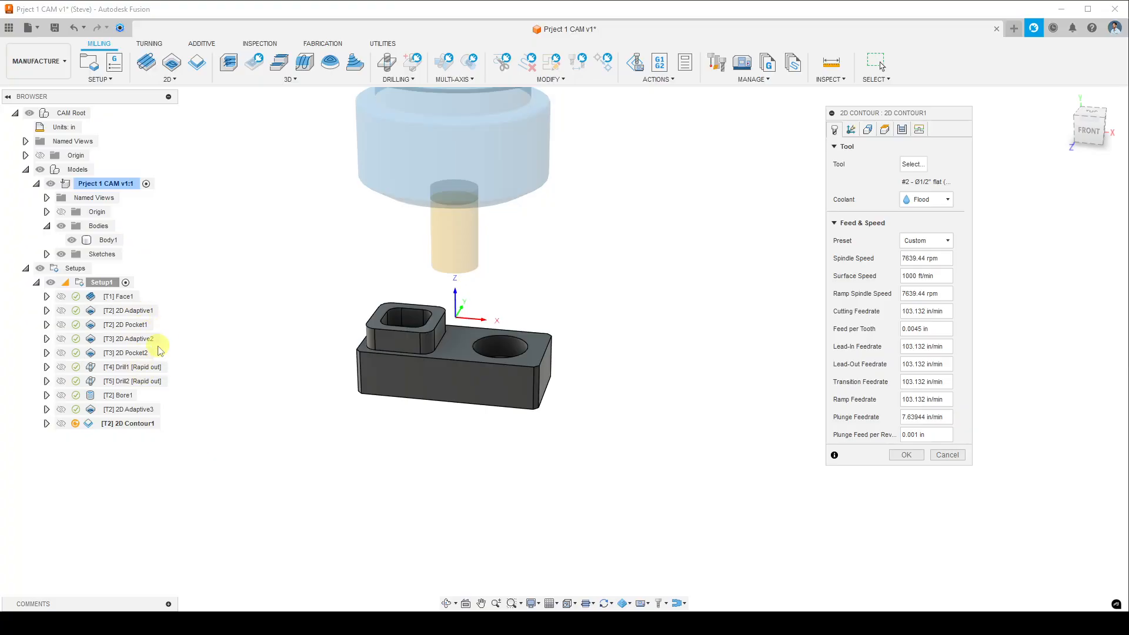
{"action": "scroll", "coordinate": [400, 438], "scroll_direction": "up", "scroll_amount": 5}
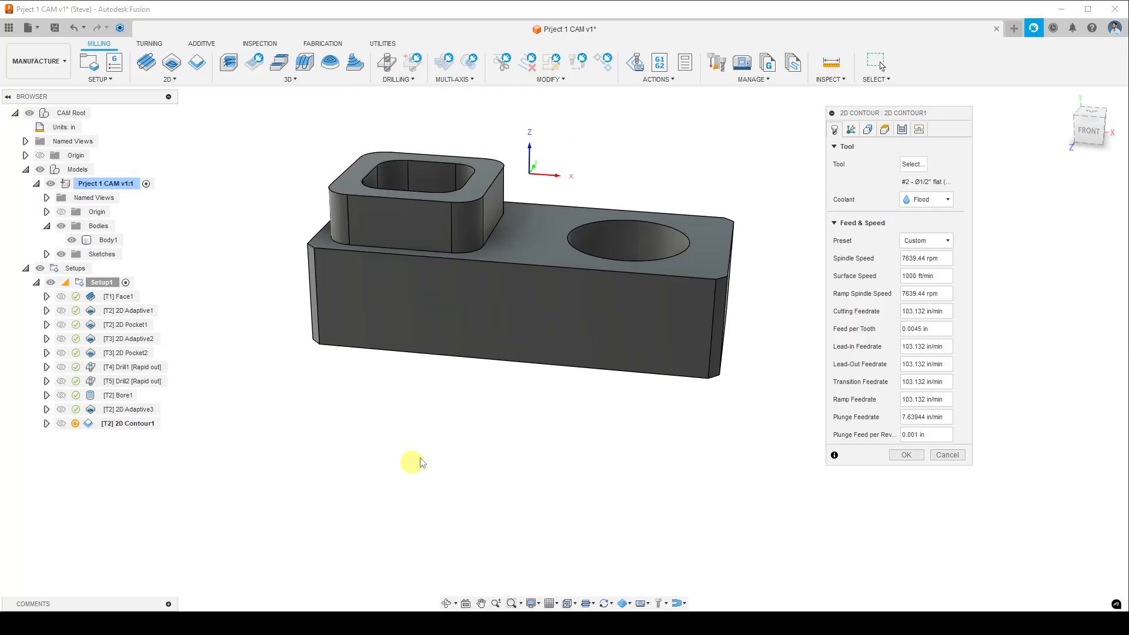
{"action": "scroll", "coordinate": [439, 465], "scroll_direction": "down", "scroll_amount": 4}
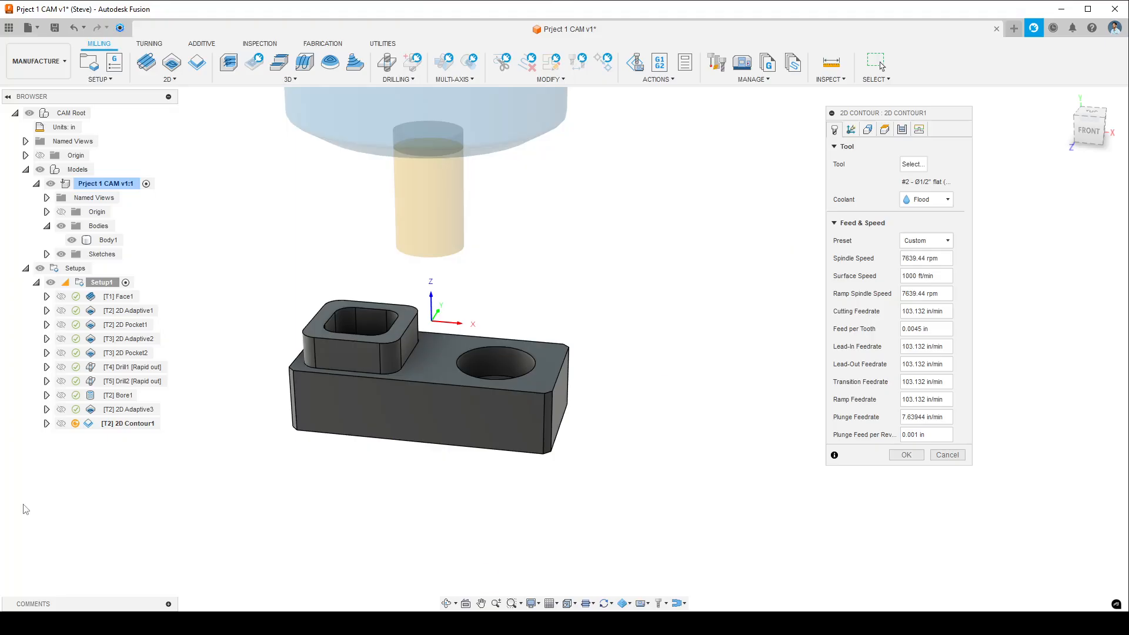
- Review the derived 2D Contour's geometry, heights, passes and linking settings, then accept them to generate the toolpath
{"action": "left_click", "coordinate": [869, 130]}
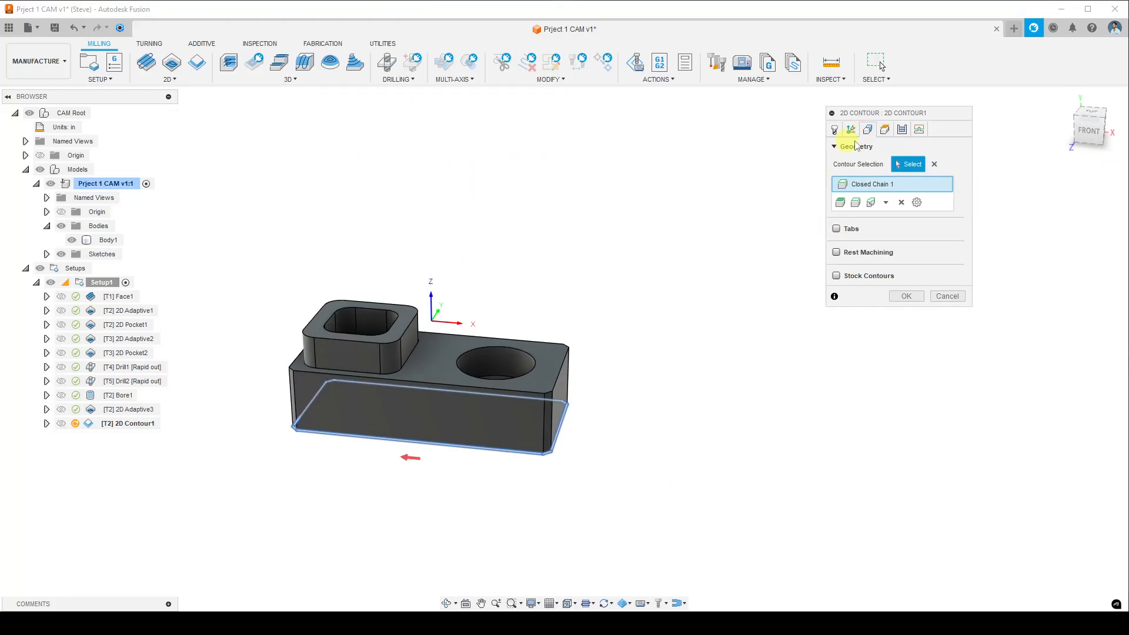
{"action": "left_click", "coordinate": [901, 131]}
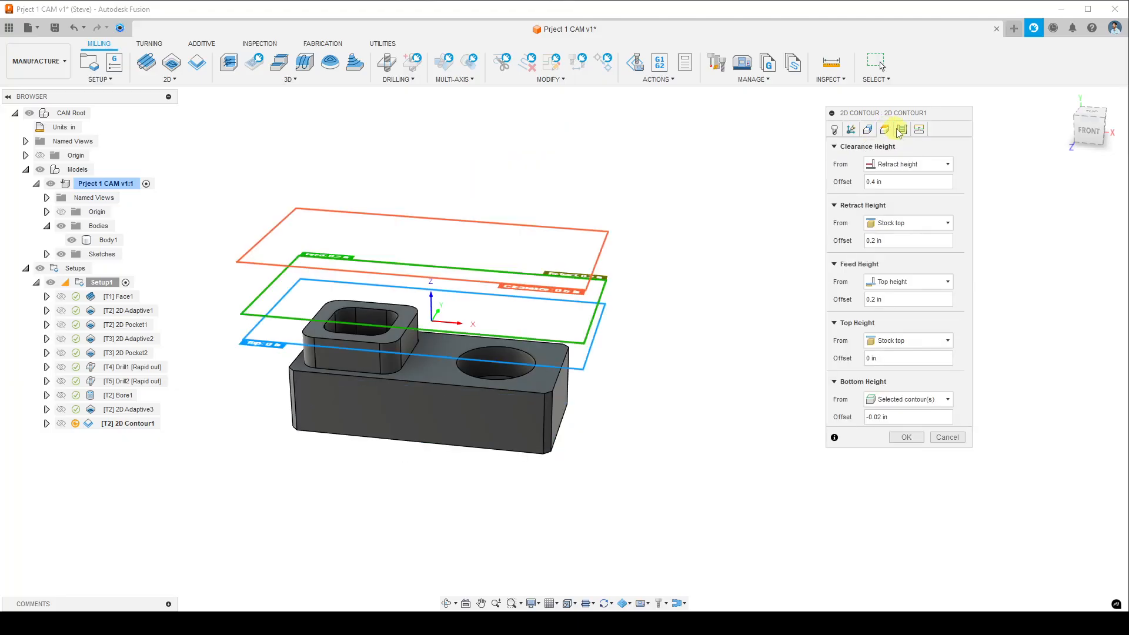
{"action": "left_click", "coordinate": [902, 130]}
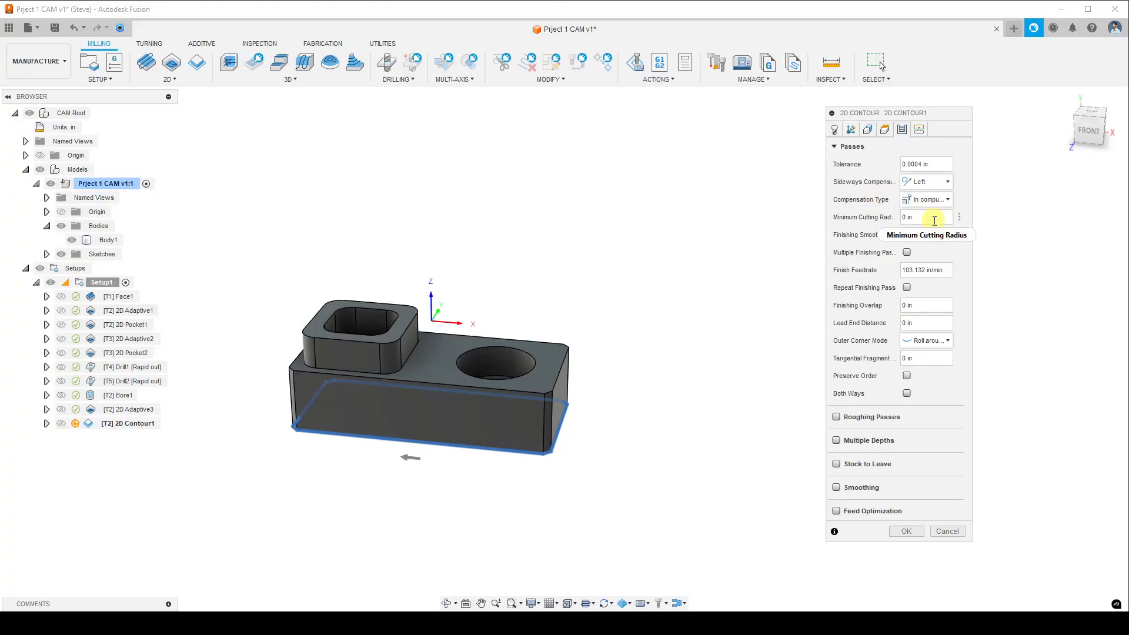
{"action": "mouse_move", "coordinate": [935, 221]}
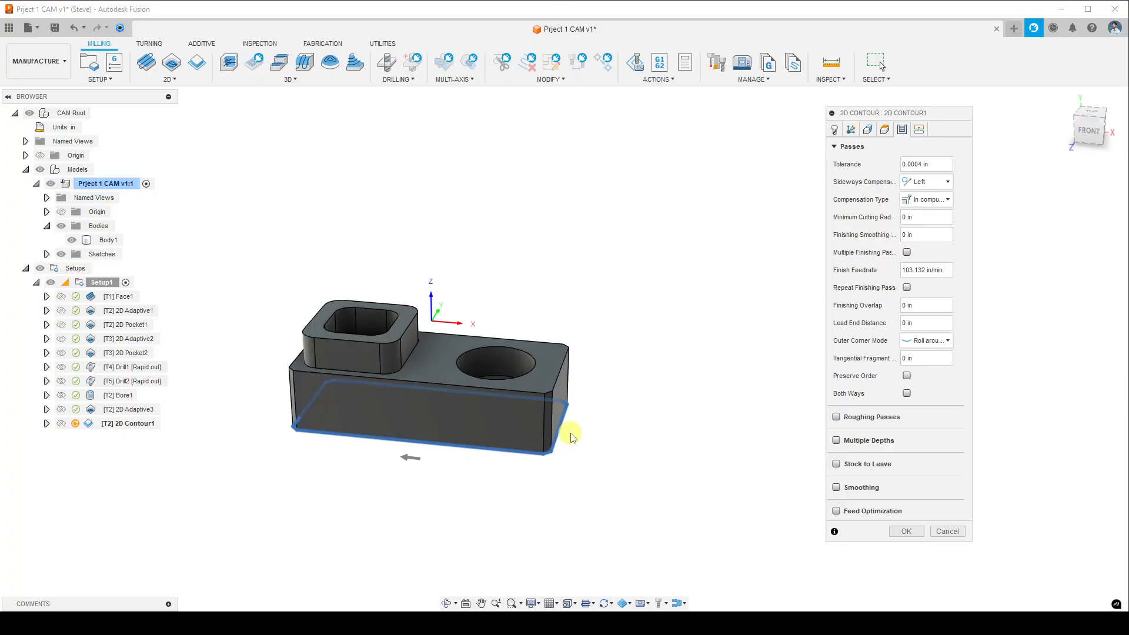
{"action": "left_click", "coordinate": [921, 131]}
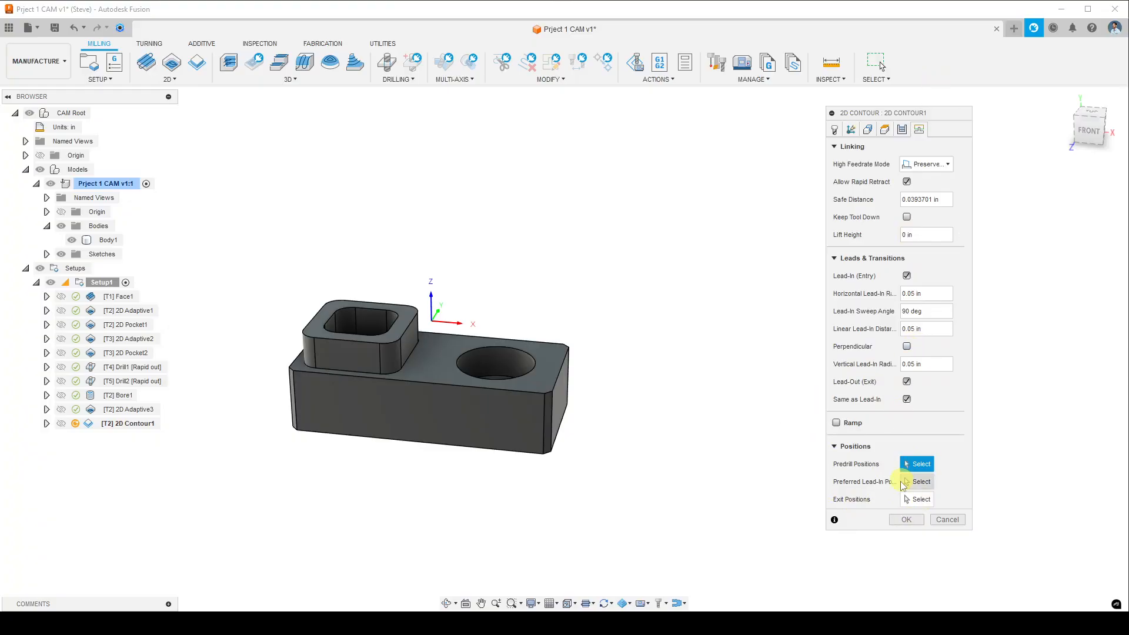
{"action": "left_click", "coordinate": [906, 520]}
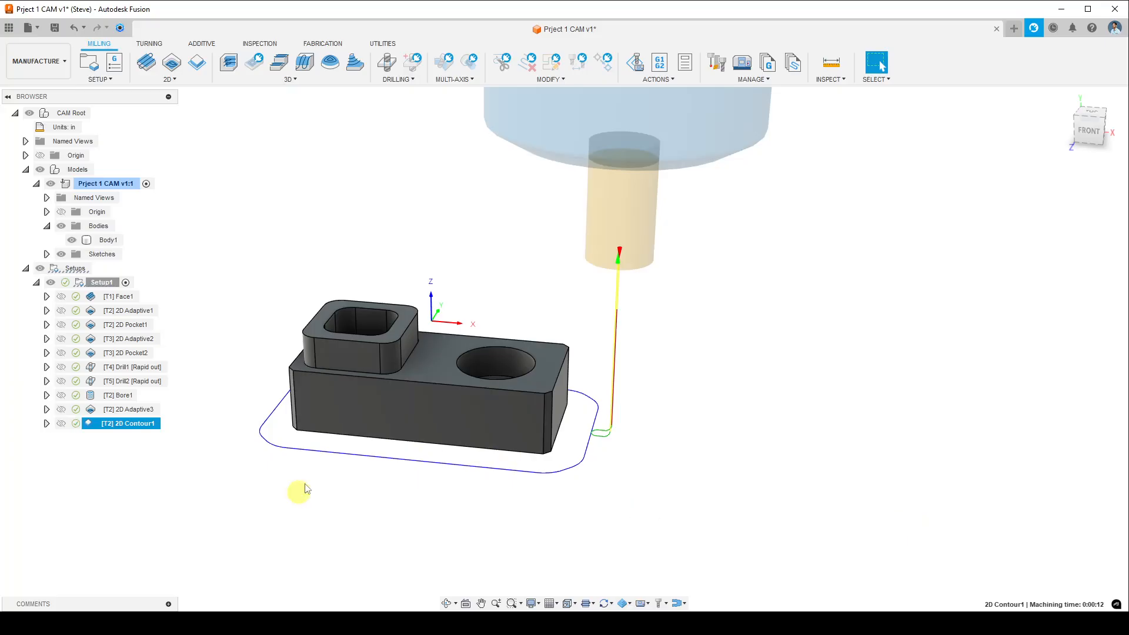
- Simulate all of Setup1 from the front, pausing during 2D Contour1 to examine the cutter against the lower edge of the outer wall
{"action": "right_click", "coordinate": [96, 283]}
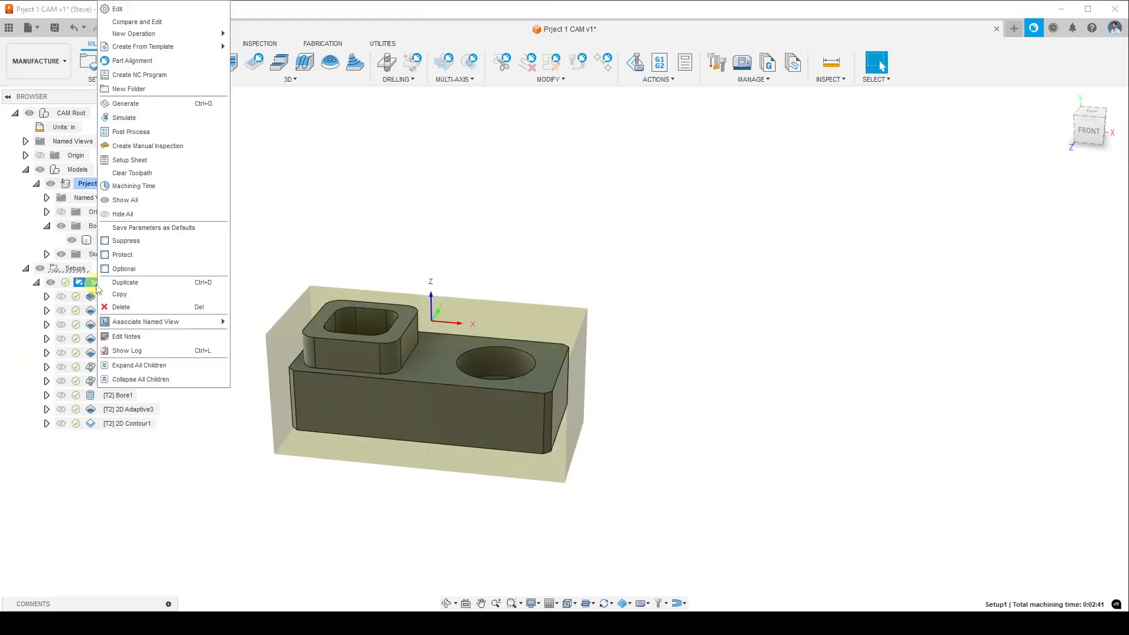
{"action": "left_click", "coordinate": [144, 118]}
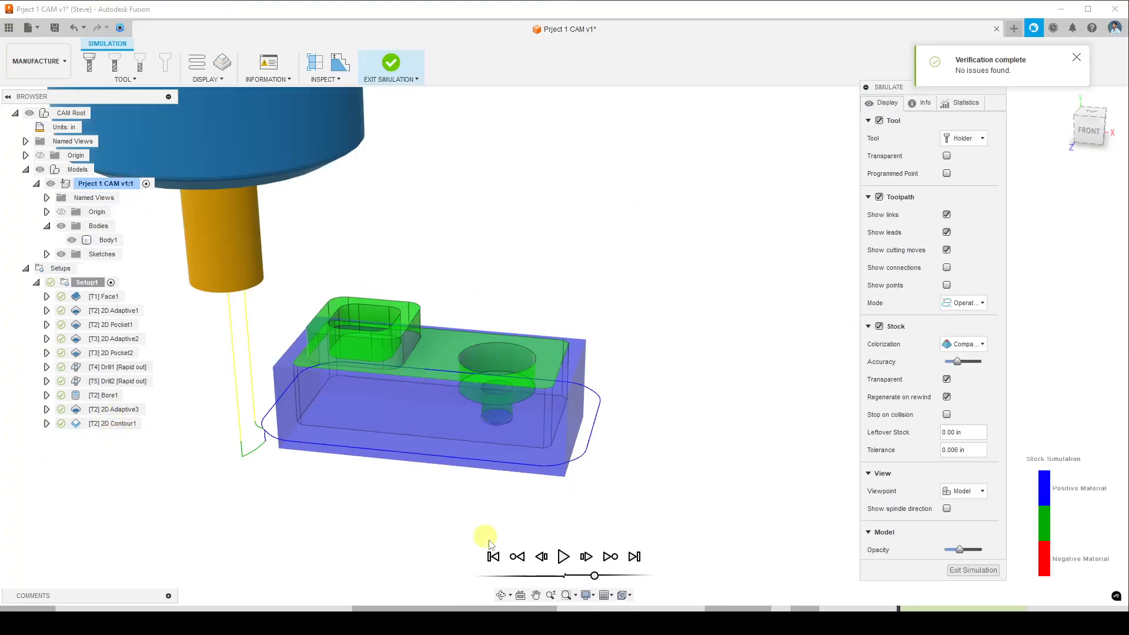
{"action": "left_click", "coordinate": [563, 557]}
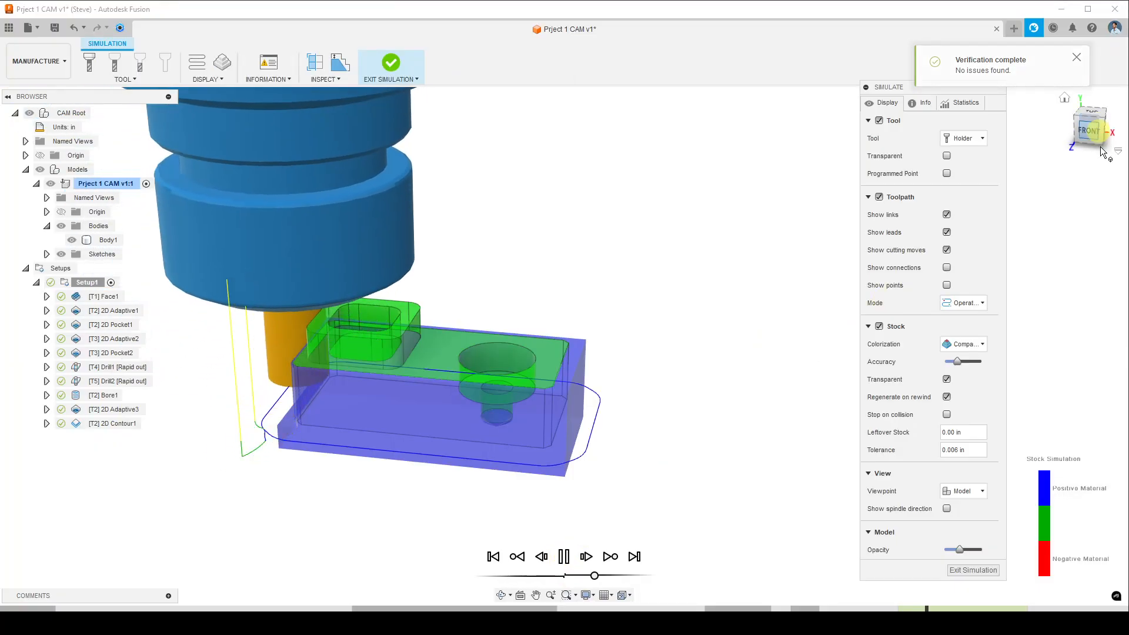
{"action": "left_click", "coordinate": [1090, 130]}
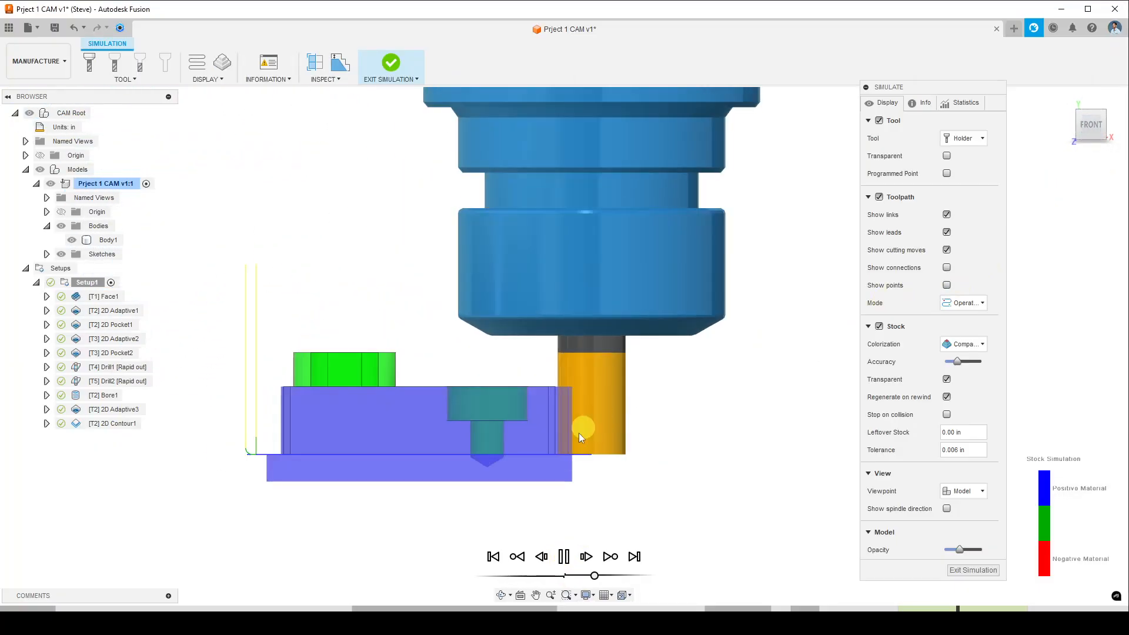
{"action": "scroll", "coordinate": [347, 473], "scroll_direction": "up", "scroll_amount": 5}
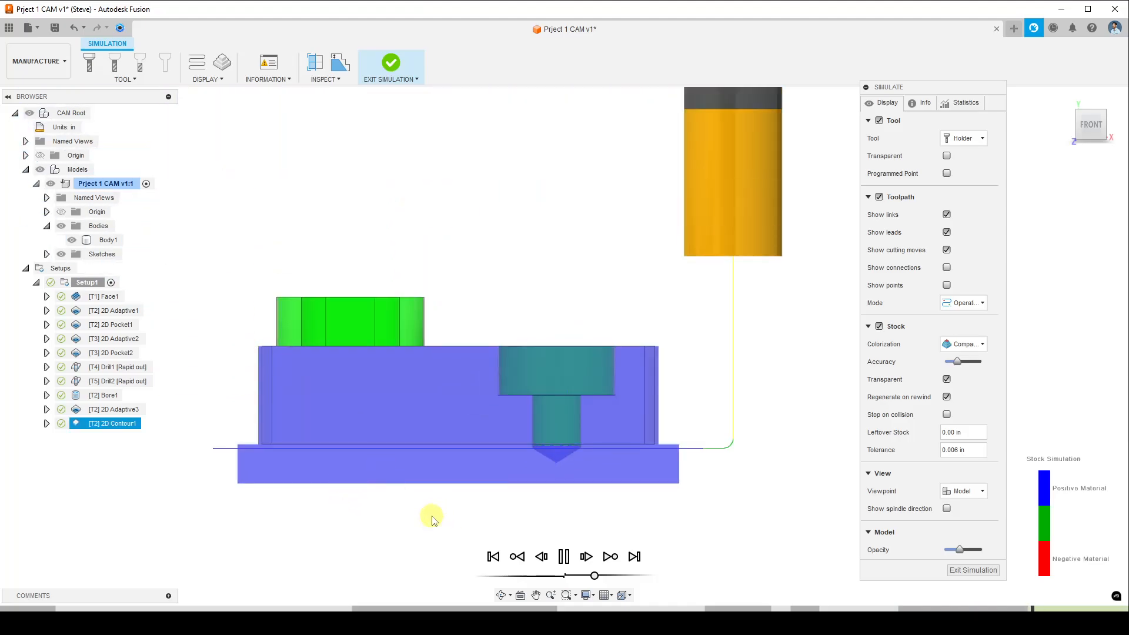
{"action": "left_click", "coordinate": [564, 557]}
{"action": "scroll", "coordinate": [322, 481], "scroll_direction": "up", "scroll_amount": 6}
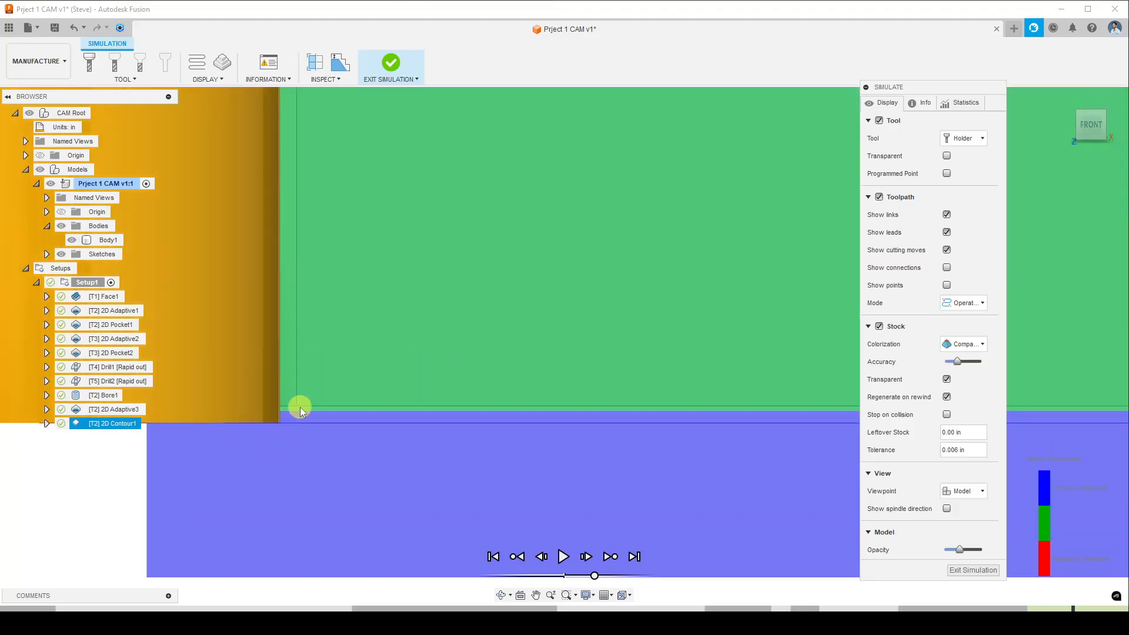
{"action": "scroll", "coordinate": [312, 430], "scroll_direction": "down", "scroll_amount": 5}
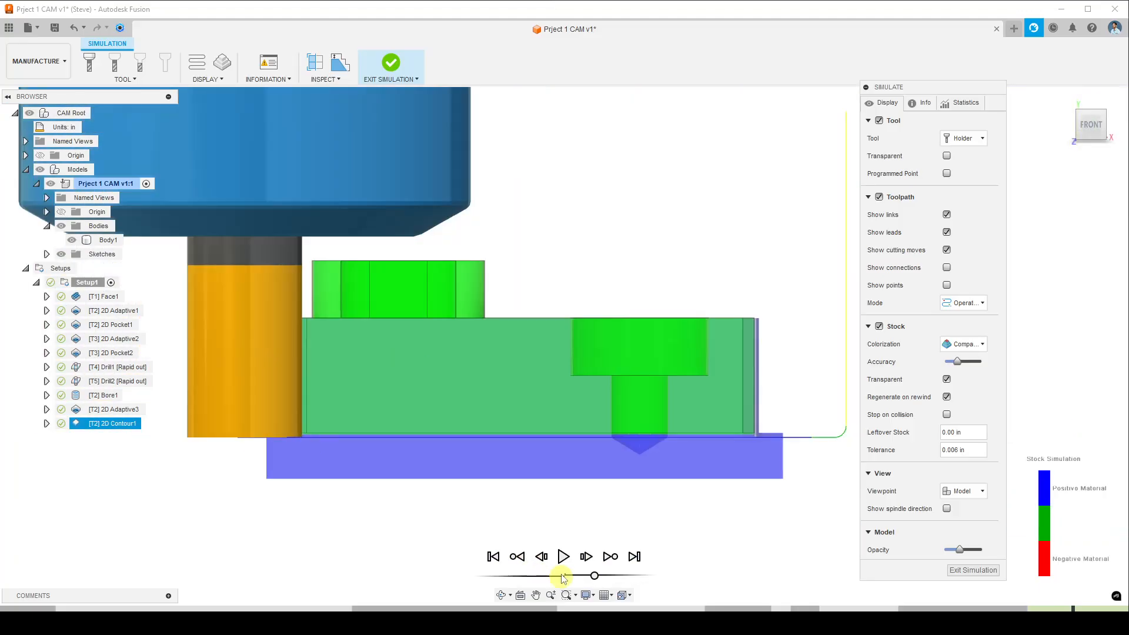
- Play the rest of the 2D Contour1 simulation, inspect the finished walls and the remaining stock below them, and exit the simulation
{"action": "left_click", "coordinate": [564, 556]}
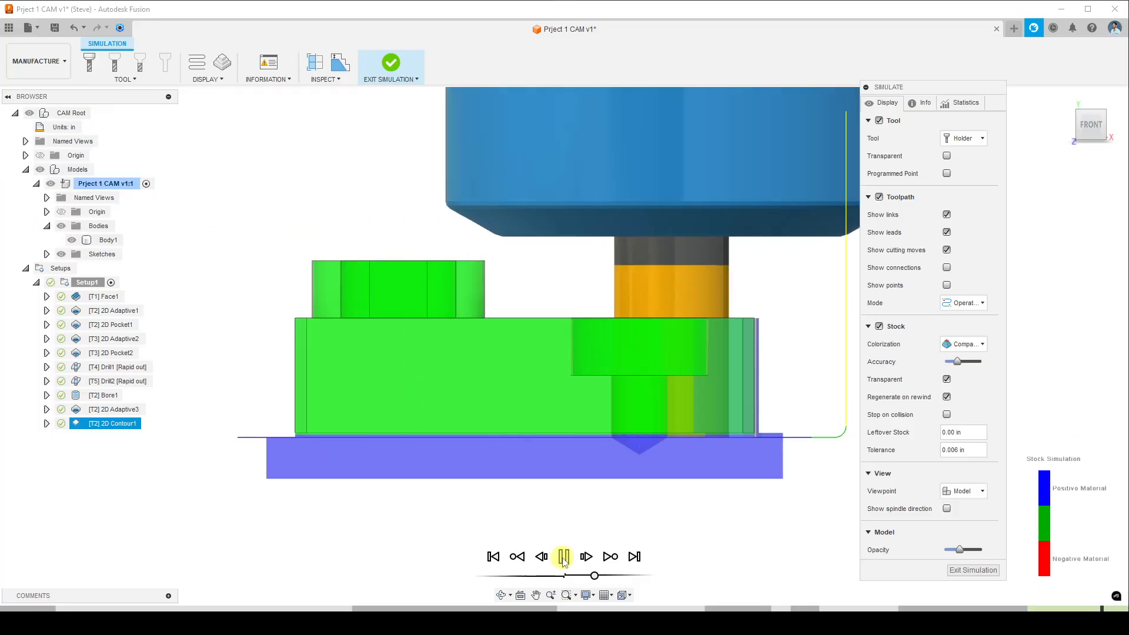
{"action": "left_click", "coordinate": [564, 556]}
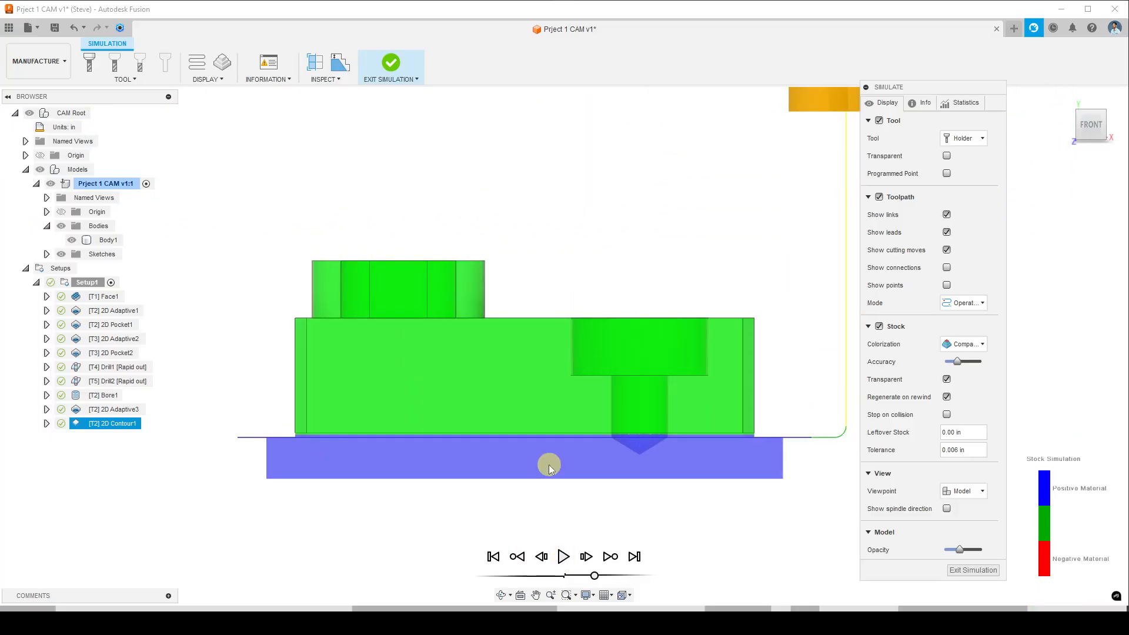
{"action": "scroll", "coordinate": [543, 467], "scroll_direction": "down", "scroll_amount": 2}
{"action": "scroll", "coordinate": [543, 467], "scroll_direction": "down", "scroll_amount": 1}
{"action": "middle_click_drag", "start_coordinate": [572, 454], "coordinate": [550, 471], "text": "shift"}
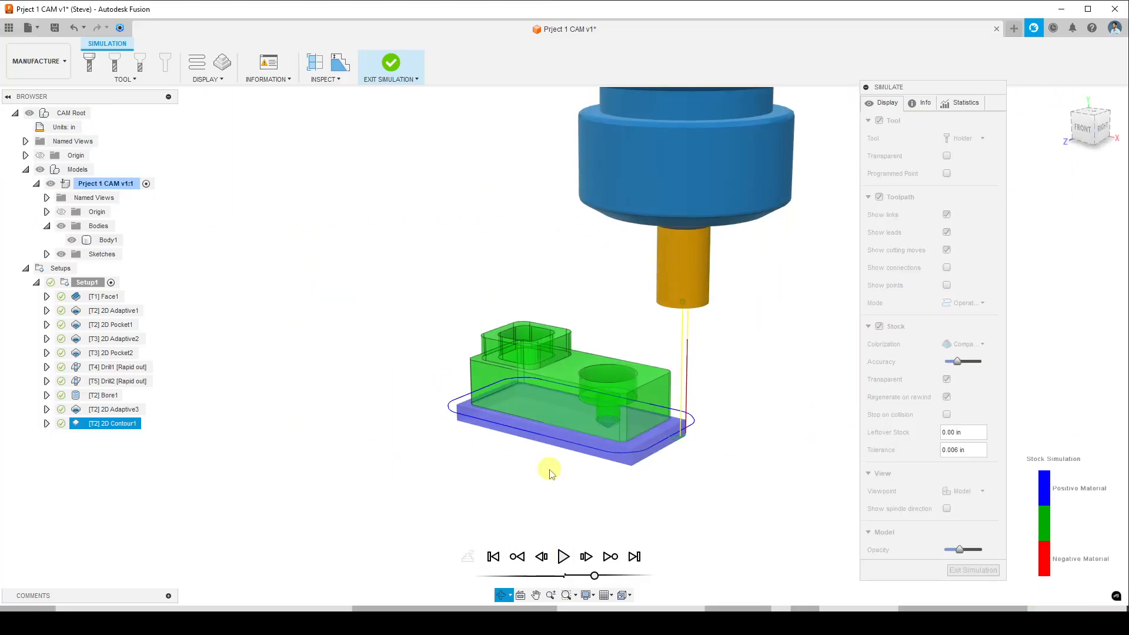
{"action": "scroll", "coordinate": [595, 389], "scroll_direction": "up", "scroll_amount": 3}
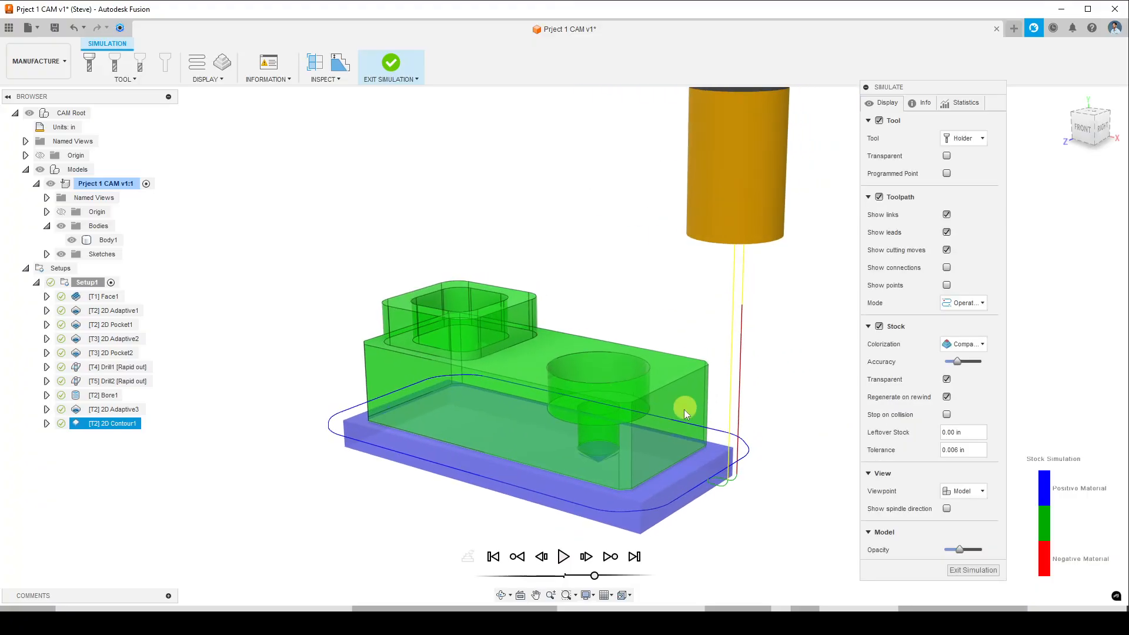
{"action": "middle_click_drag", "start_coordinate": [721, 501], "coordinate": [633, 487], "text": "shift"}
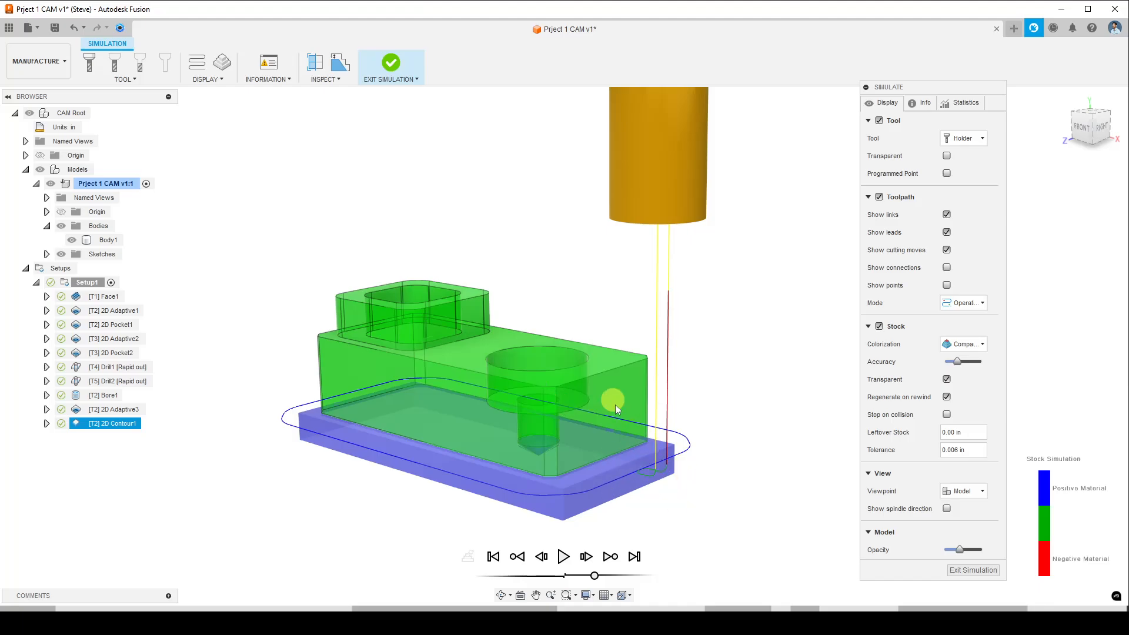
{"action": "scroll", "coordinate": [615, 408], "scroll_direction": "up", "scroll_amount": 5}
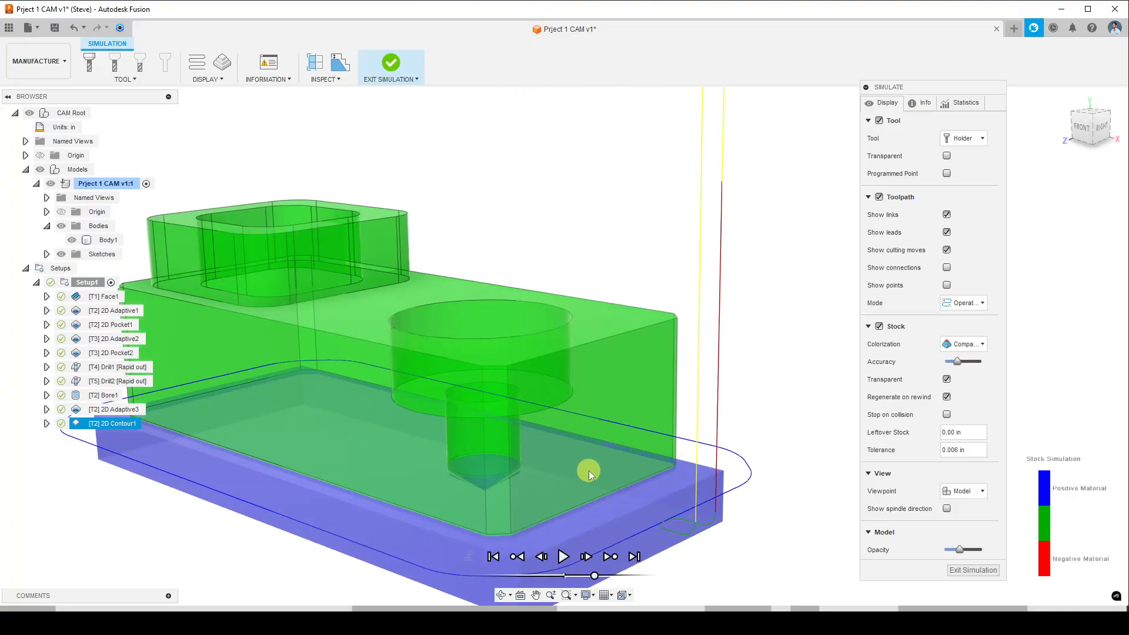
{"action": "scroll", "coordinate": [588, 471], "scroll_direction": "down", "scroll_amount": 2}
{"action": "scroll", "coordinate": [608, 474], "scroll_direction": "down", "scroll_amount": 2}
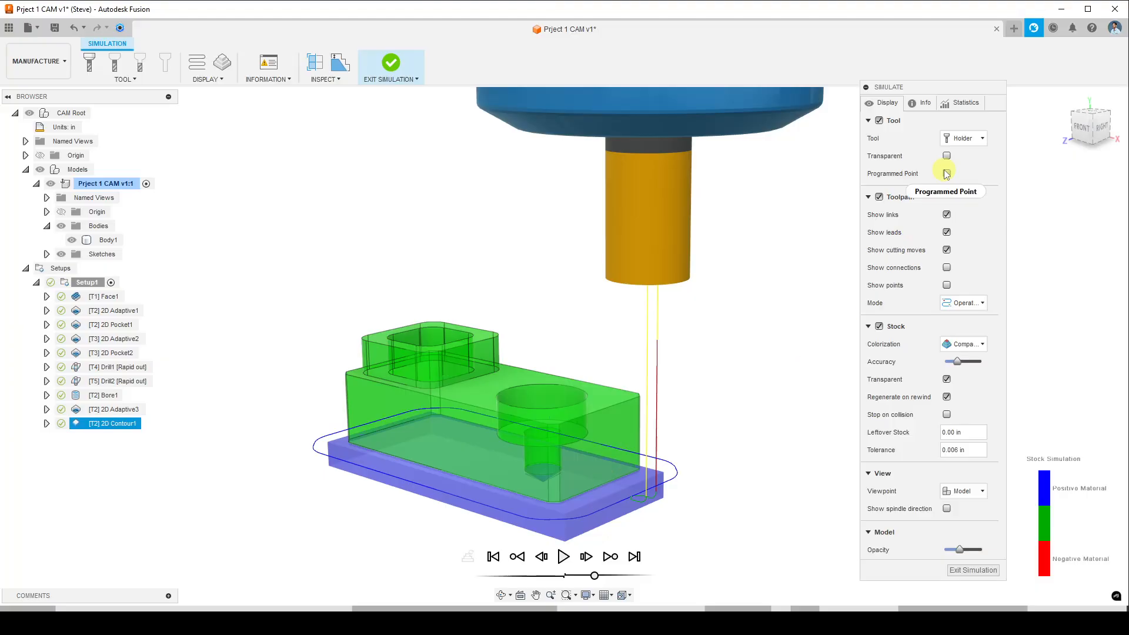
{"action": "left_click", "coordinate": [998, 578]}
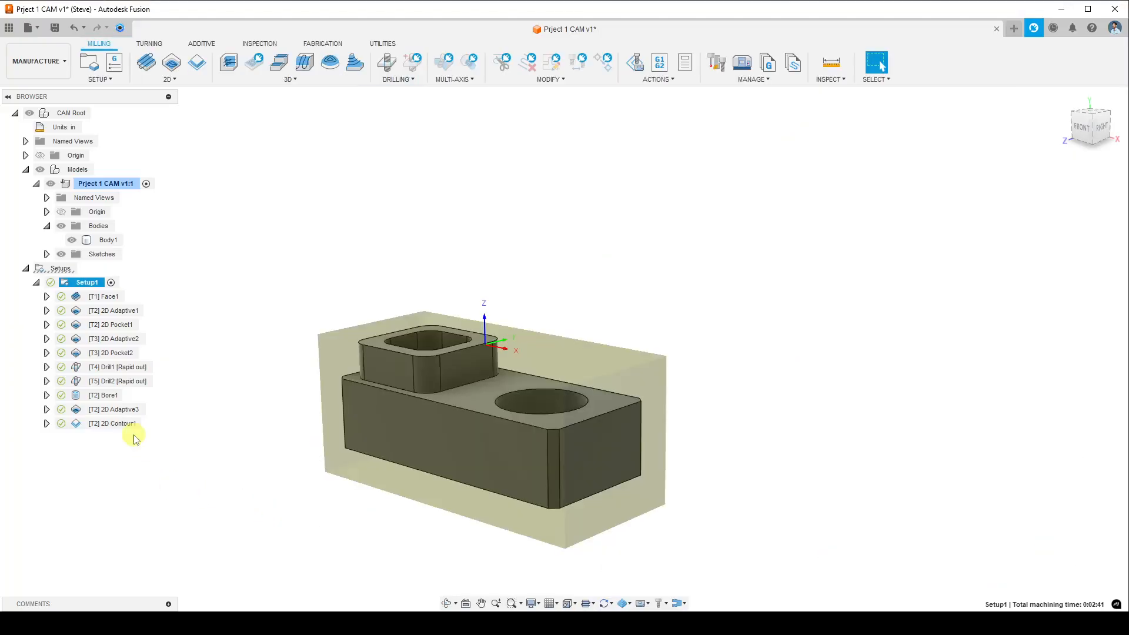
- Set 2D Contour1's preferred lead-in and exit positions to the lower vertex where the front-right chamfer meets the front face, and inspect the regenerated leads
{"action": "right_click", "coordinate": [127, 426]}
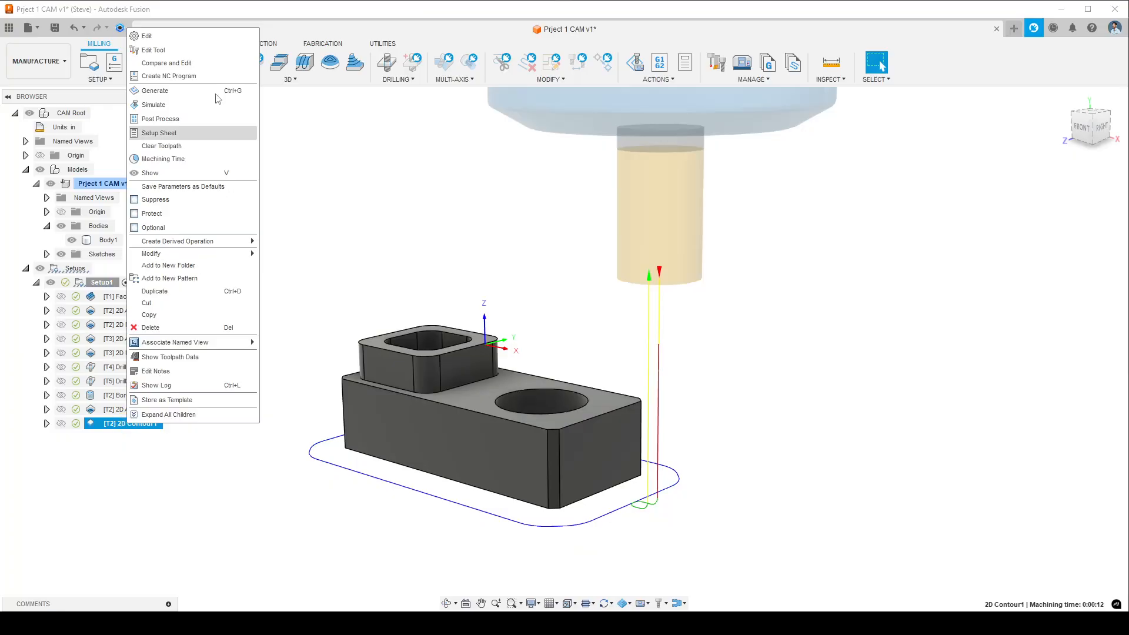
{"action": "left_click", "coordinate": [200, 41]}
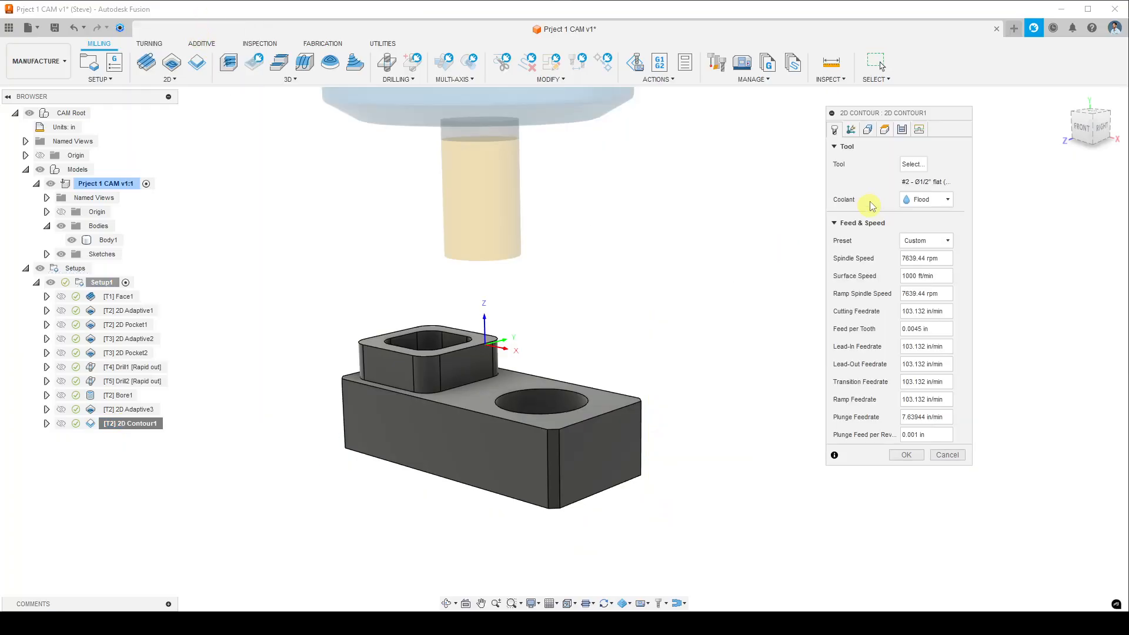
{"action": "left_click", "coordinate": [920, 129]}
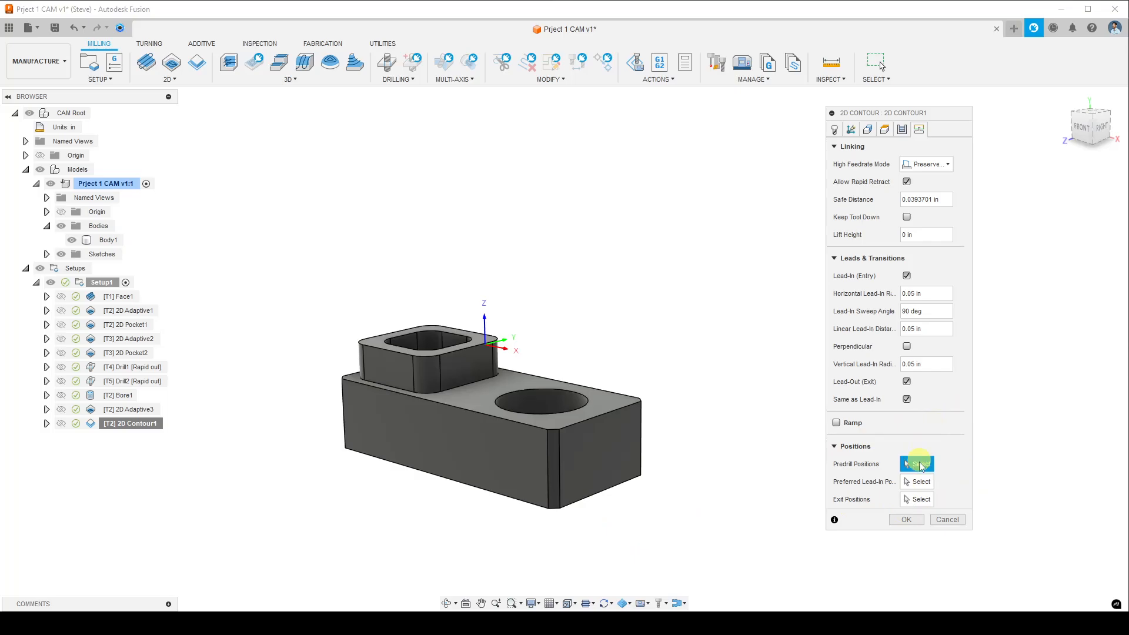
{"action": "left_click", "coordinate": [920, 485]}
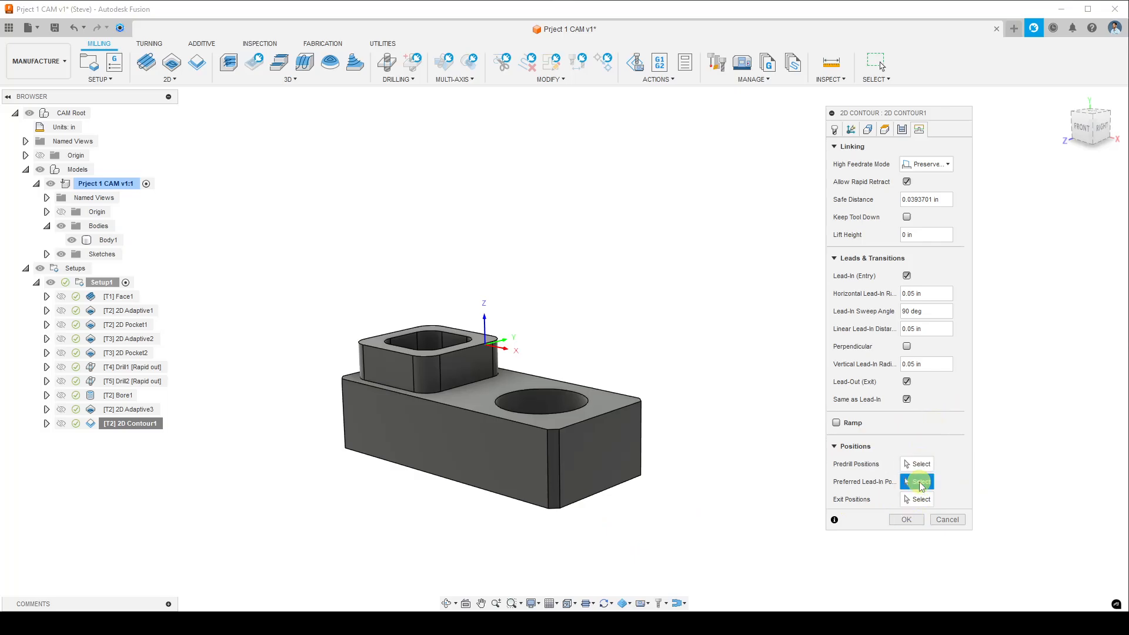
{"action": "left_click", "coordinate": [548, 510]}
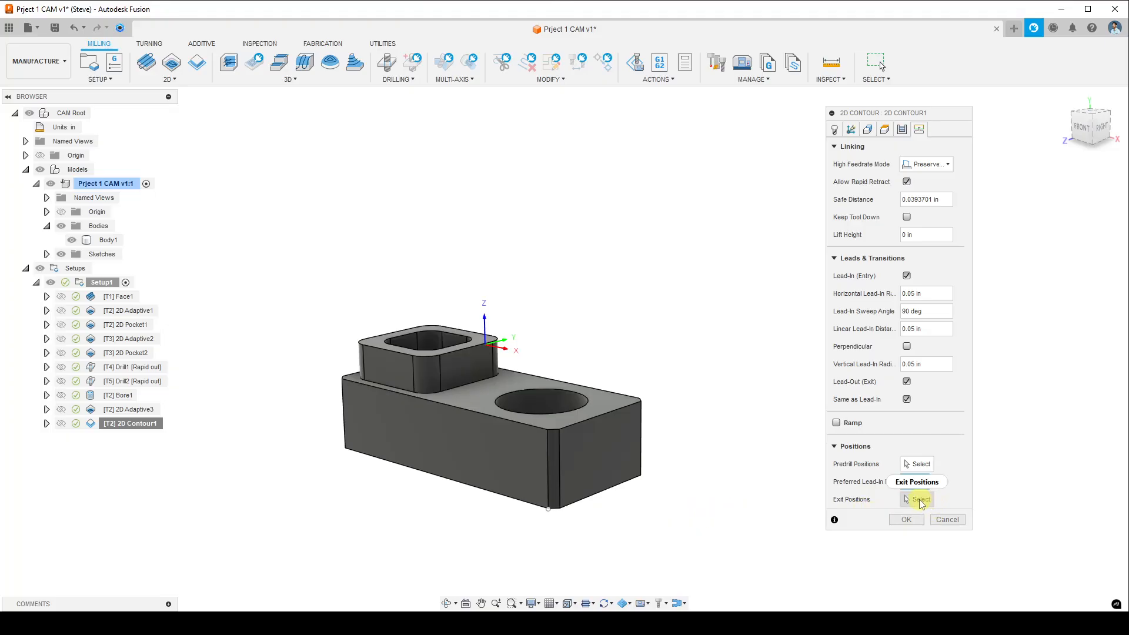
{"action": "left_click", "coordinate": [920, 500]}
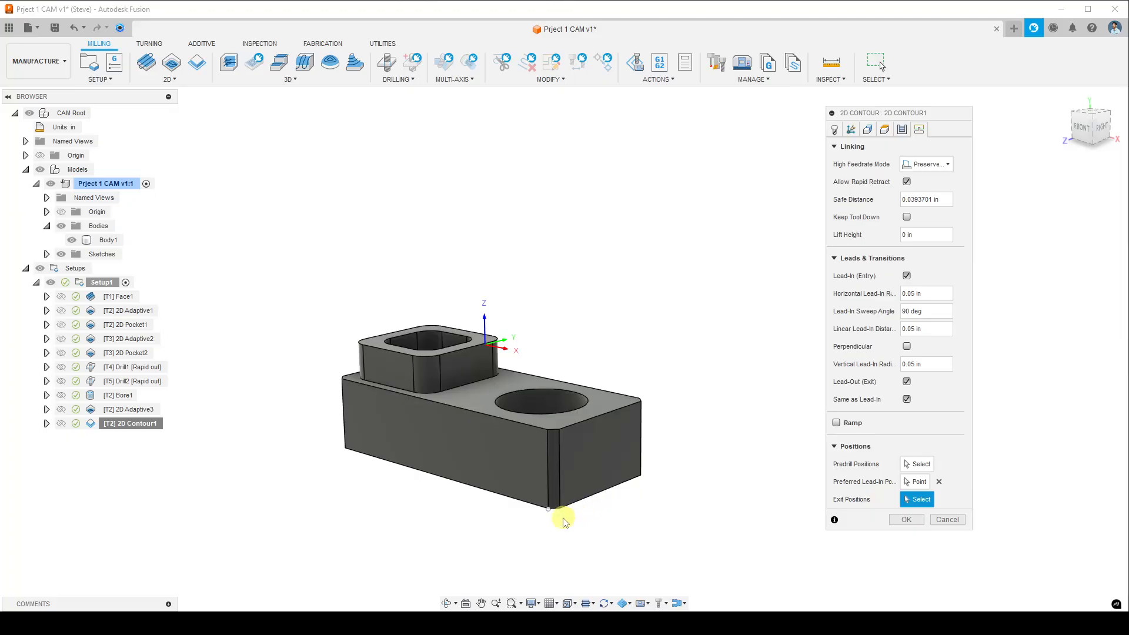
{"action": "left_click", "coordinate": [549, 509]}
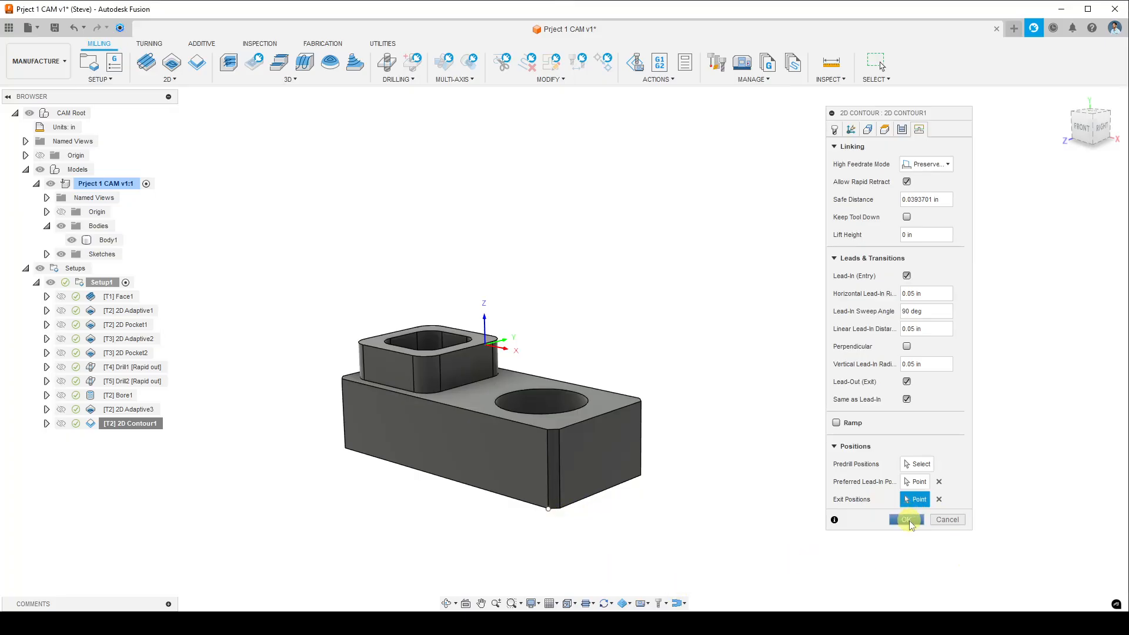
{"action": "left_click", "coordinate": [906, 520]}
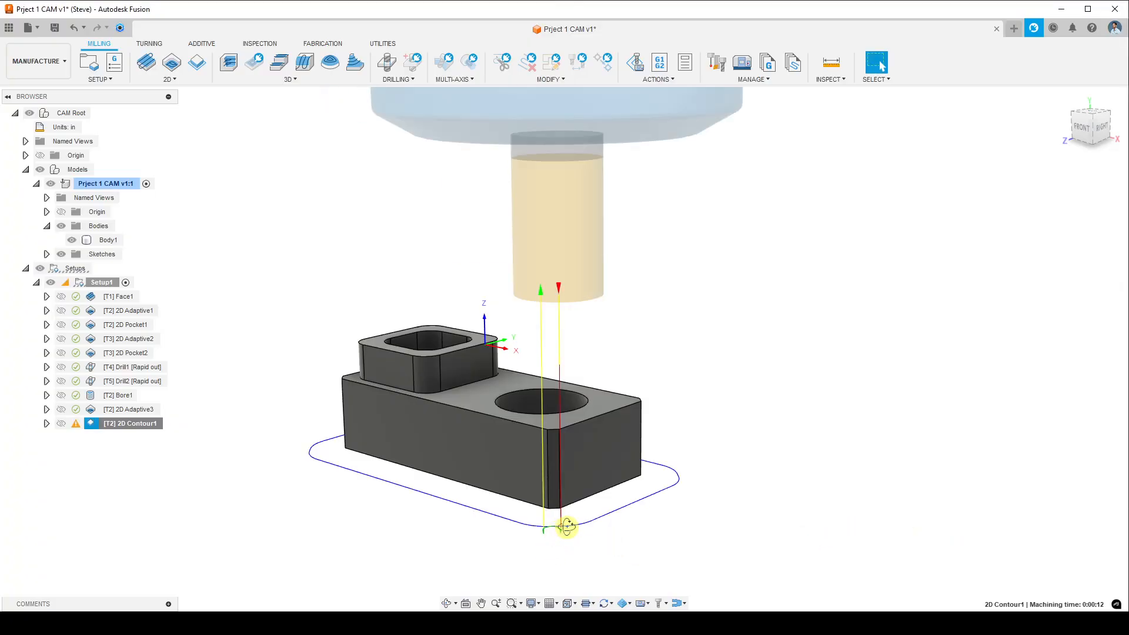
{"action": "scroll", "coordinate": [566, 526], "scroll_direction": "up", "scroll_amount": 5}
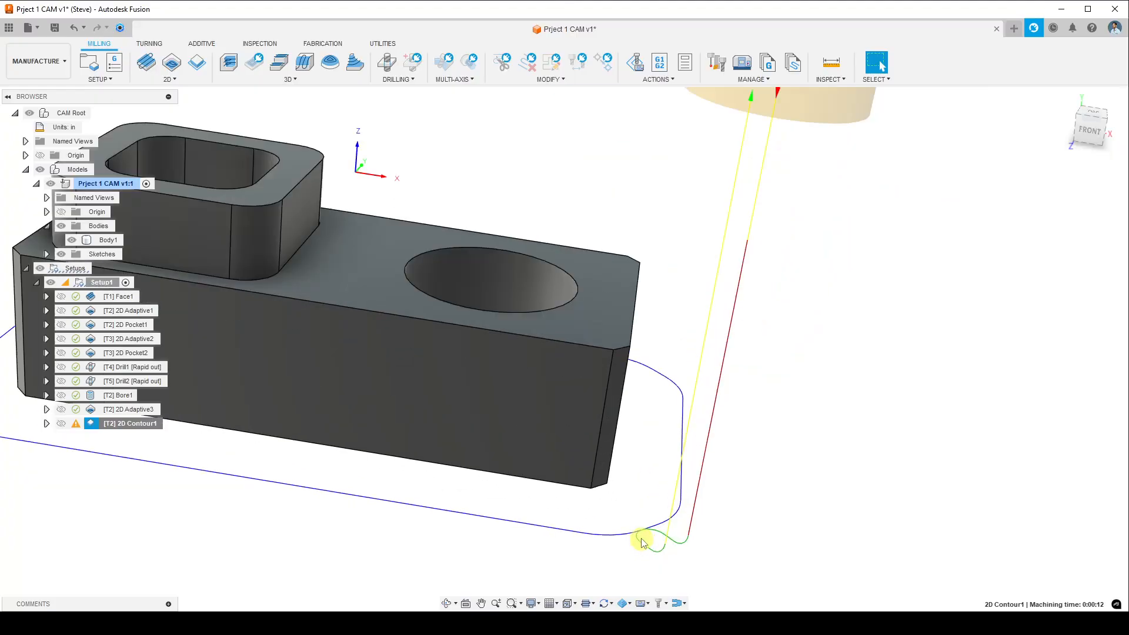
{"action": "middle_click_drag", "start_coordinate": [643, 541], "coordinate": [603, 529], "text": "shift"}
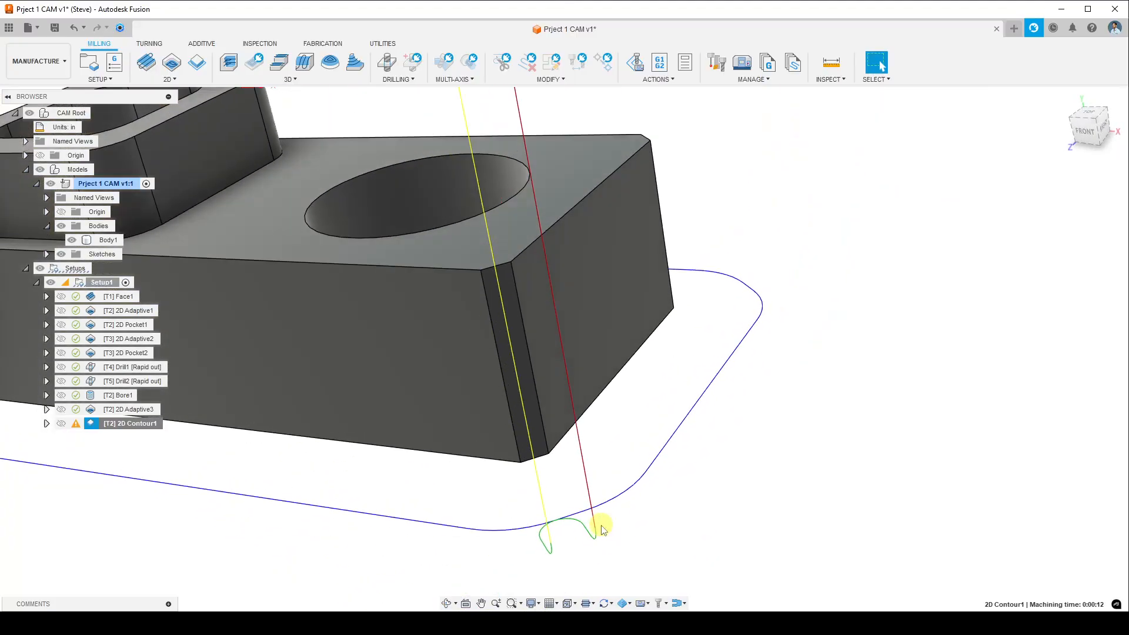
{"action": "scroll", "coordinate": [603, 529], "scroll_direction": "down", "scroll_amount": 5}
{"action": "mouse_move", "coordinate": [75, 425]}
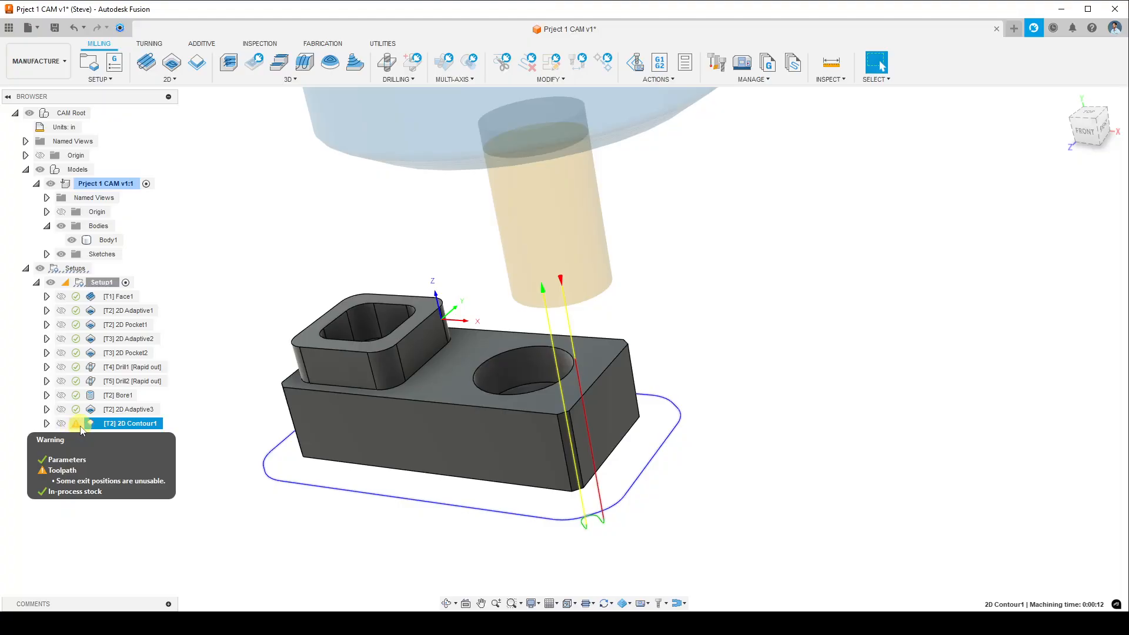
- Reopen 2D Contour1 for editing and clear its preferred lead-in and exit positions
{"action": "right_click", "coordinate": [135, 422]}
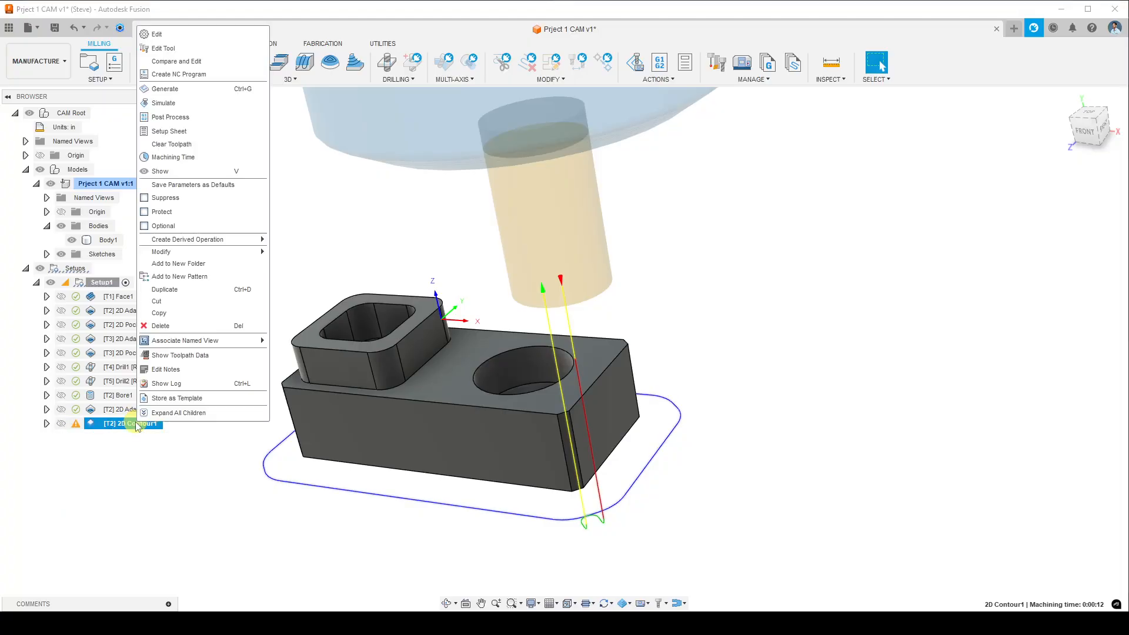
{"action": "left_click", "coordinate": [213, 35]}
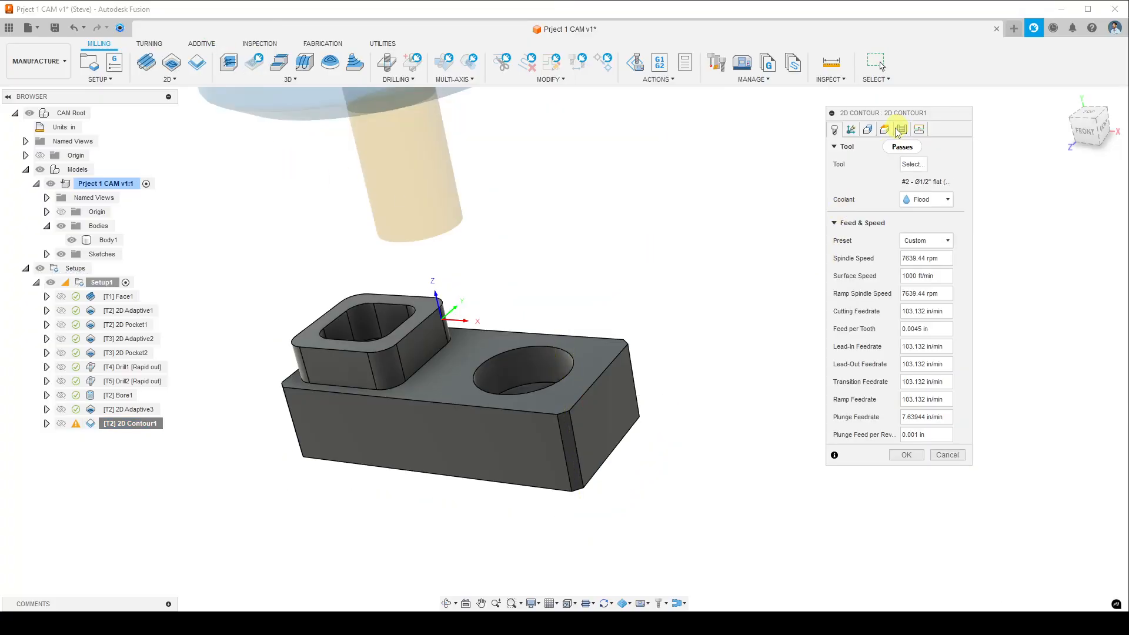
{"action": "left_click", "coordinate": [903, 130]}
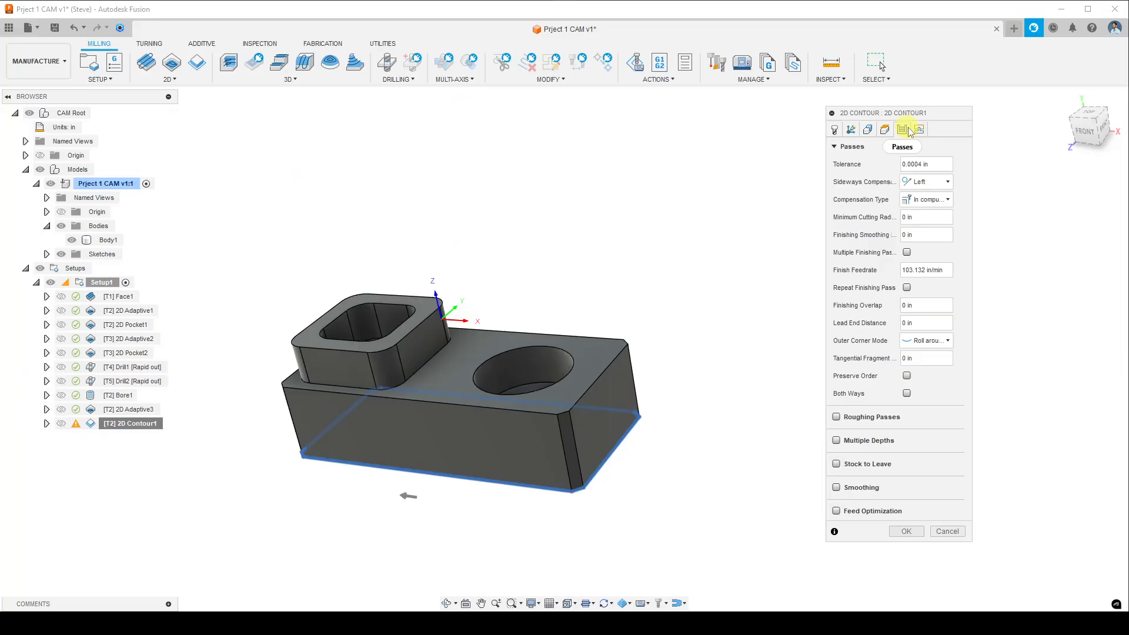
{"action": "left_click", "coordinate": [920, 130]}
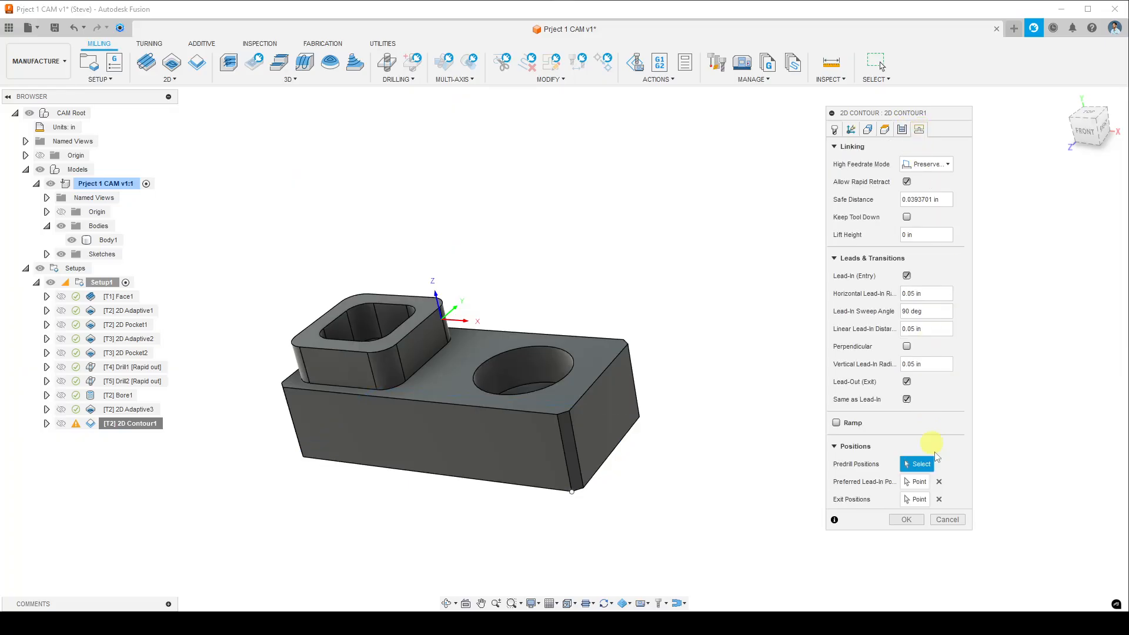
{"action": "left_click", "coordinate": [939, 483]}
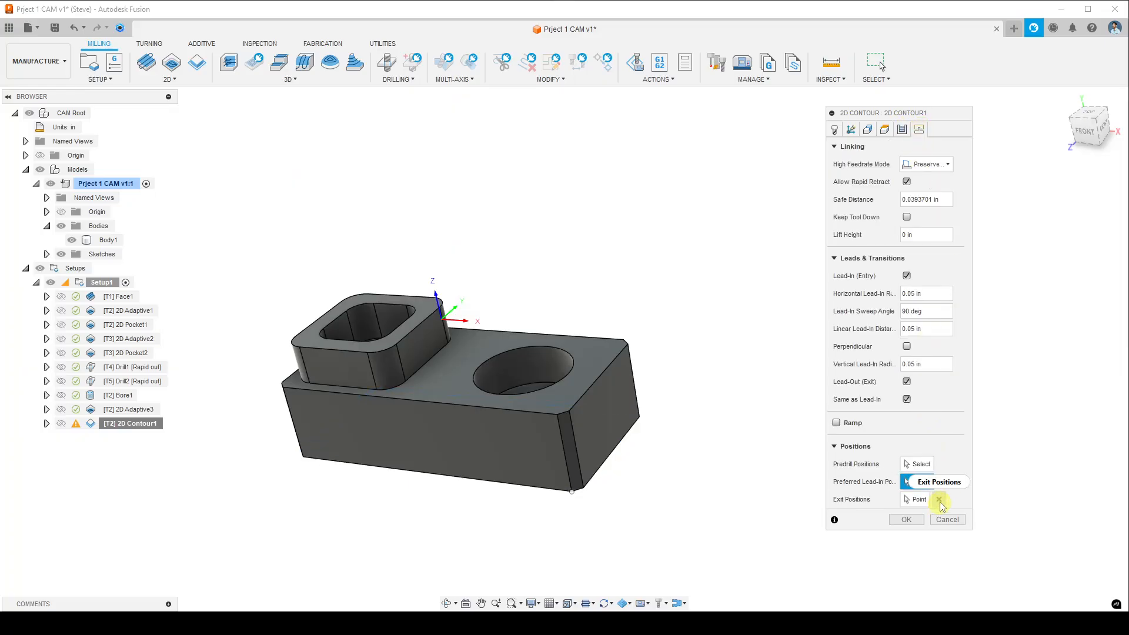
{"action": "left_click", "coordinate": [939, 500]}
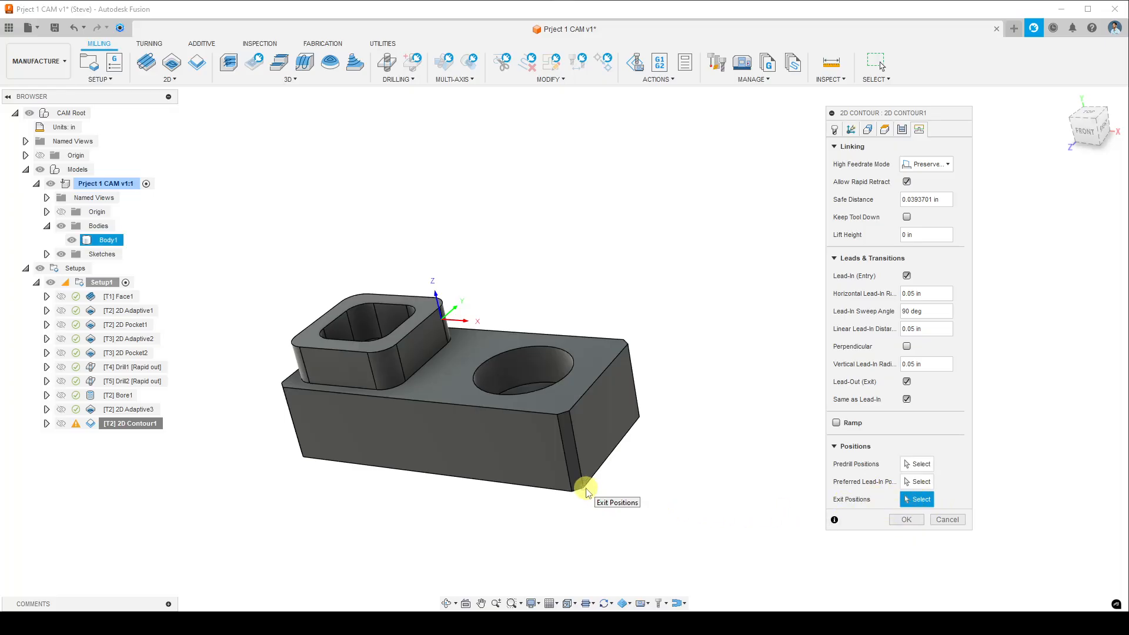
- Try both lower vertices of the front-right chamfer as exit positions, and clear the exit selection again
{"action": "scroll", "coordinate": [586, 493], "scroll_direction": "up", "scroll_amount": 3}
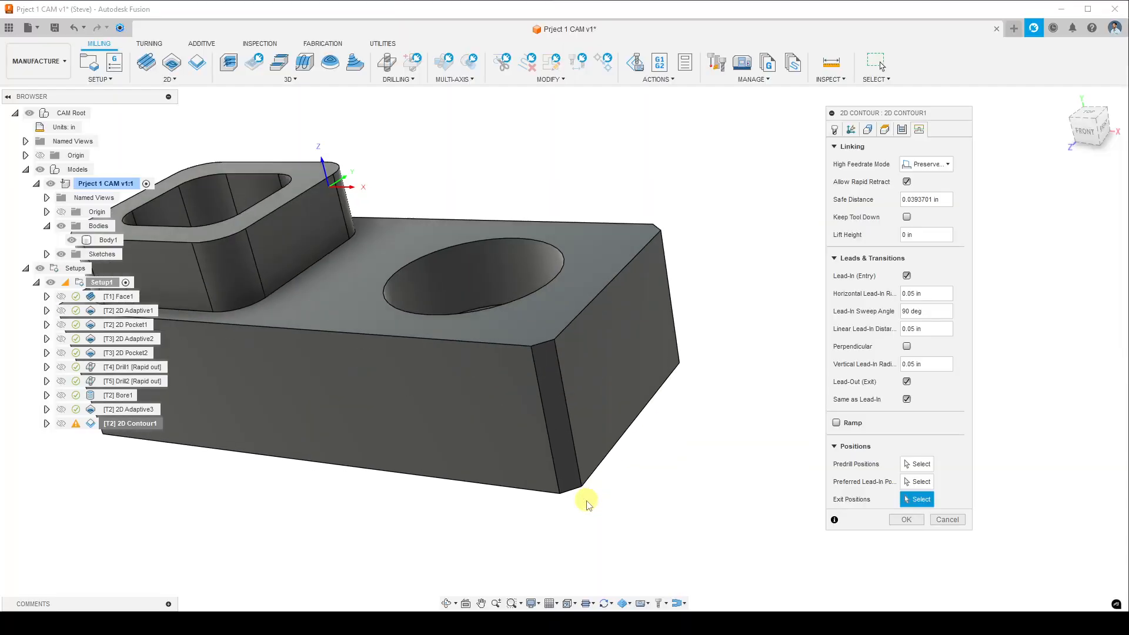
{"action": "left_click", "coordinate": [583, 491]}
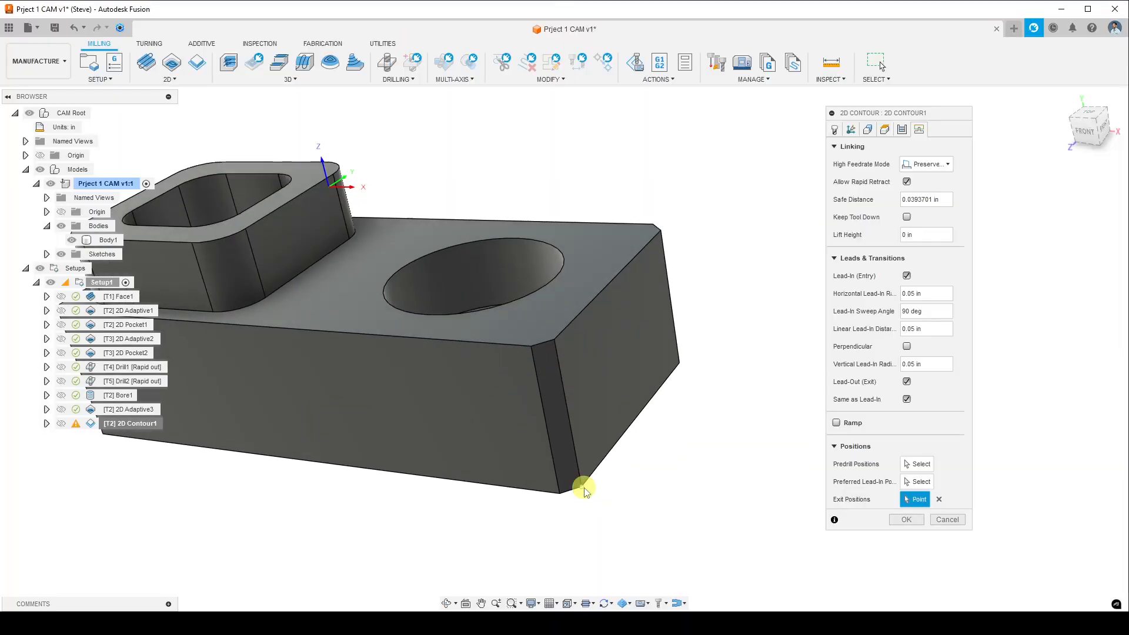
{"action": "left_click", "coordinate": [920, 483]}
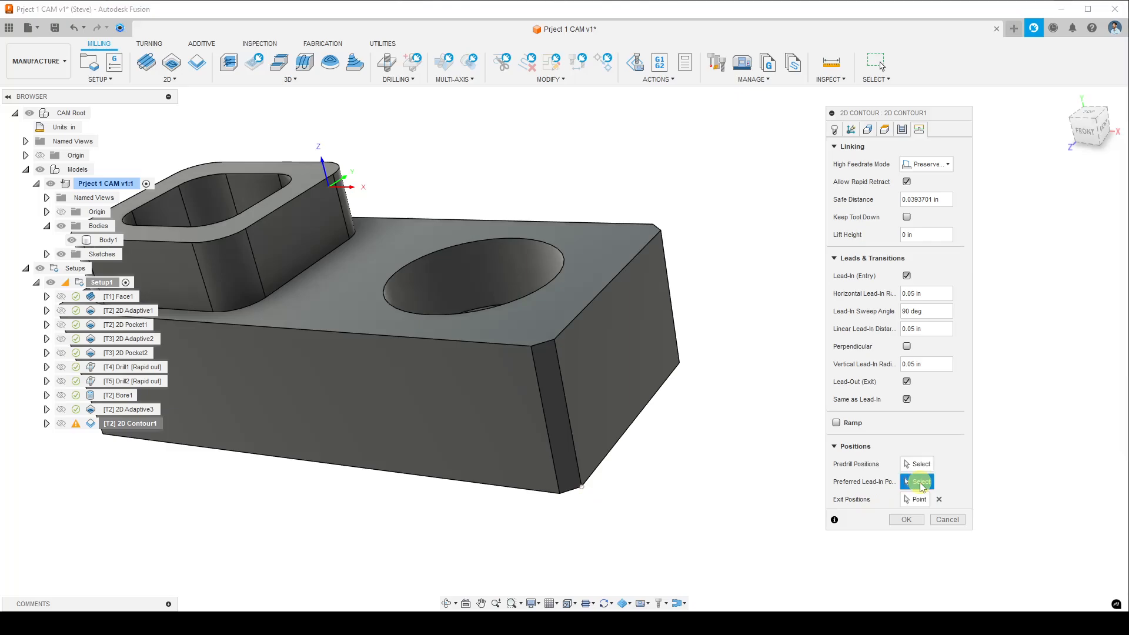
{"action": "left_click", "coordinate": [915, 499]}
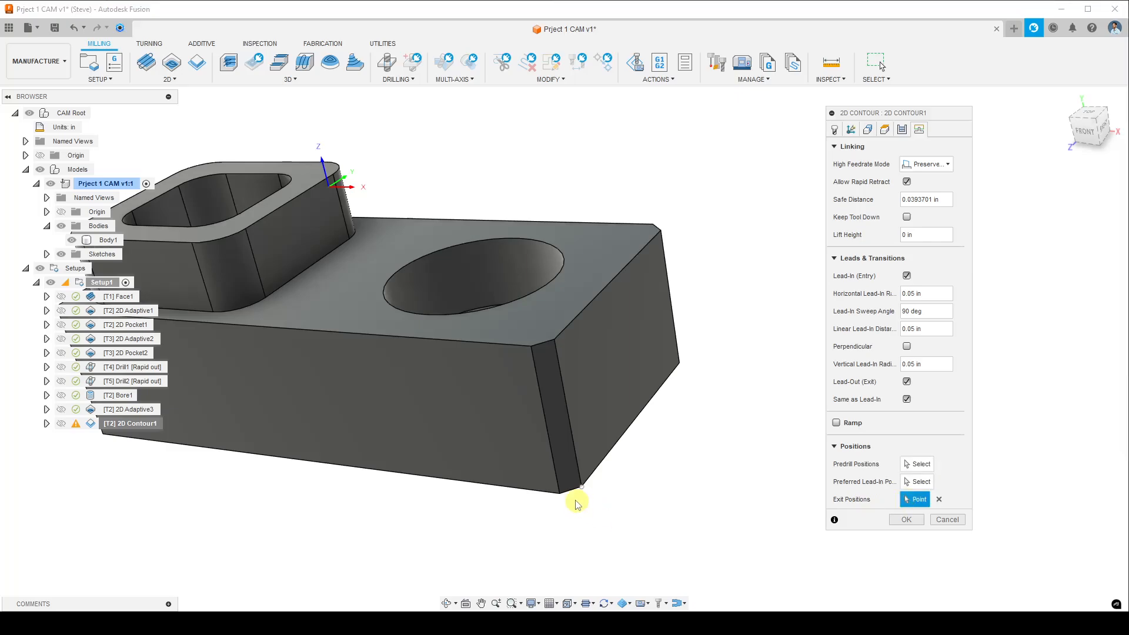
{"action": "left_click", "coordinate": [559, 492]}
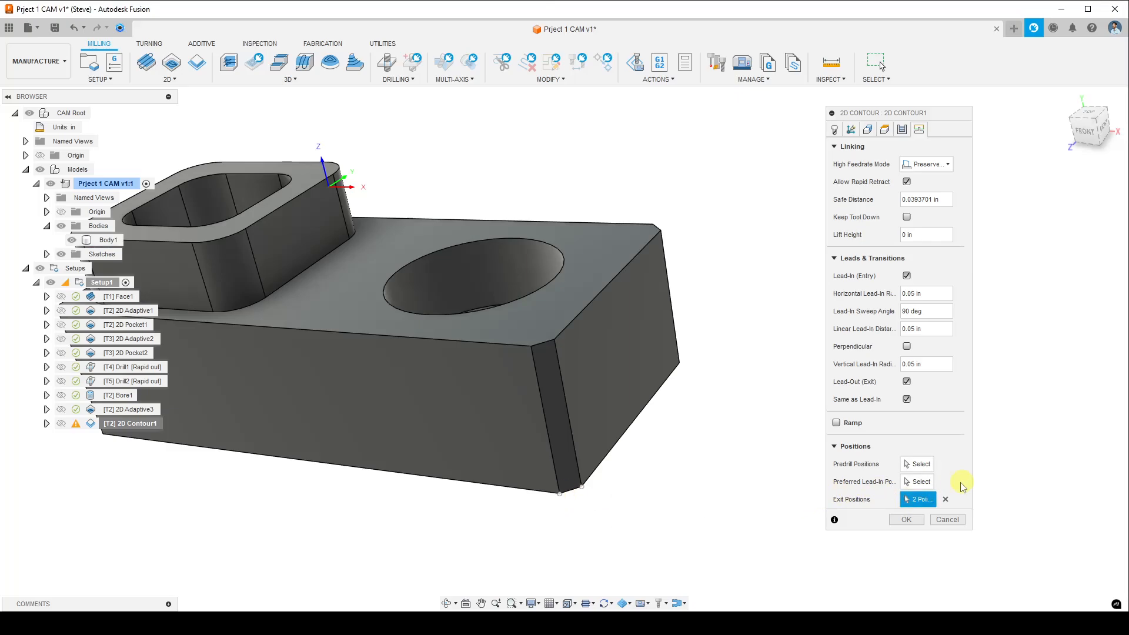
{"action": "left_click", "coordinate": [946, 500]}
- Set the preferred lead-in at the chamfer's lower right-face vertex and the exit at its lower front-face vertex, then regenerate and check the toolpath
{"action": "left_click", "coordinate": [921, 481]}
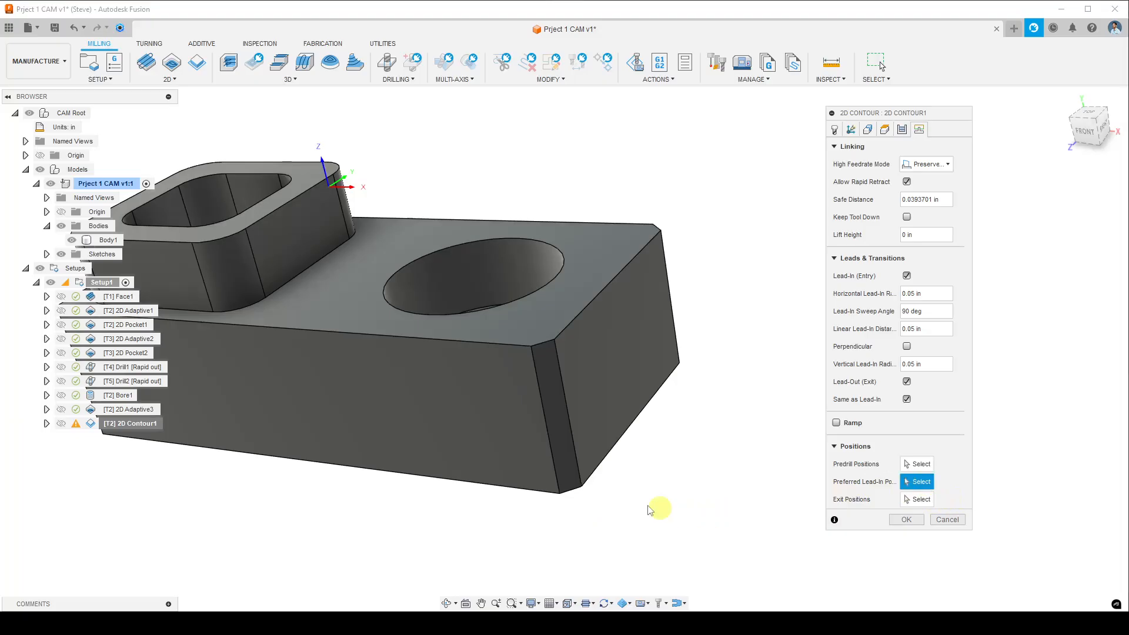
{"action": "left_click", "coordinate": [582, 487]}
{"action": "left_click", "coordinate": [914, 499]}
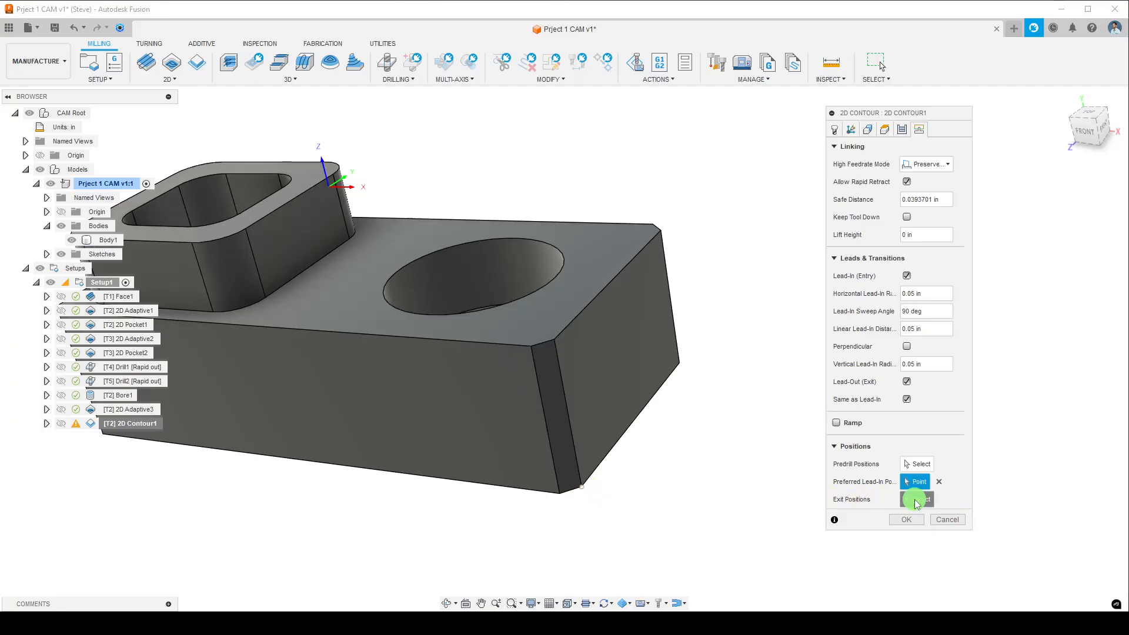
{"action": "left_click", "coordinate": [562, 496]}
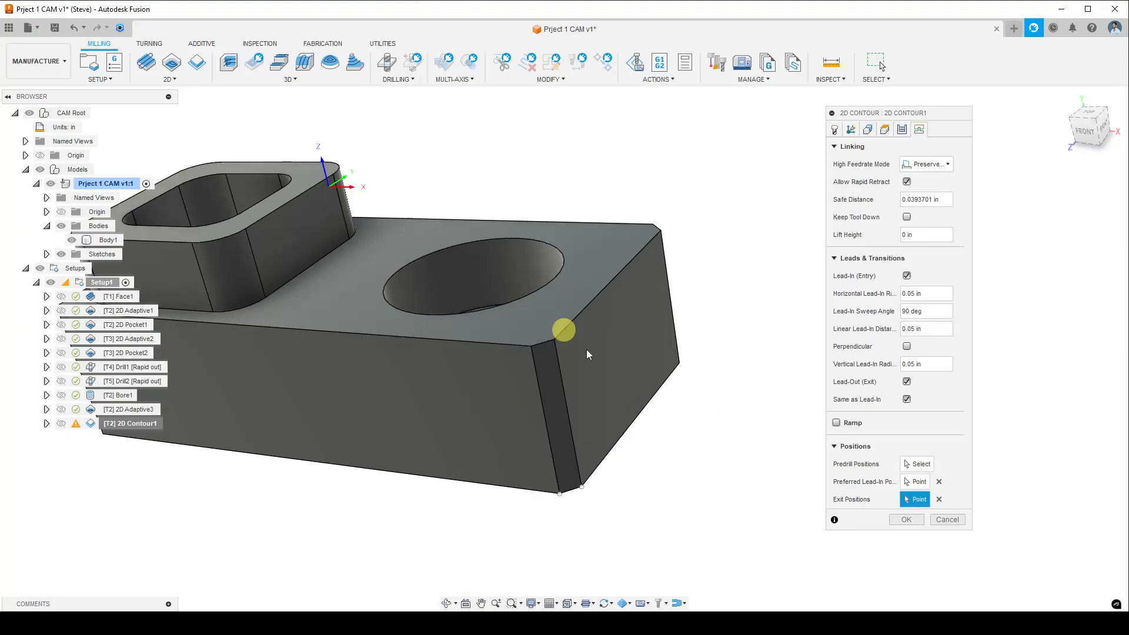
{"action": "scroll", "coordinate": [650, 435], "scroll_direction": "up", "scroll_amount": 3}
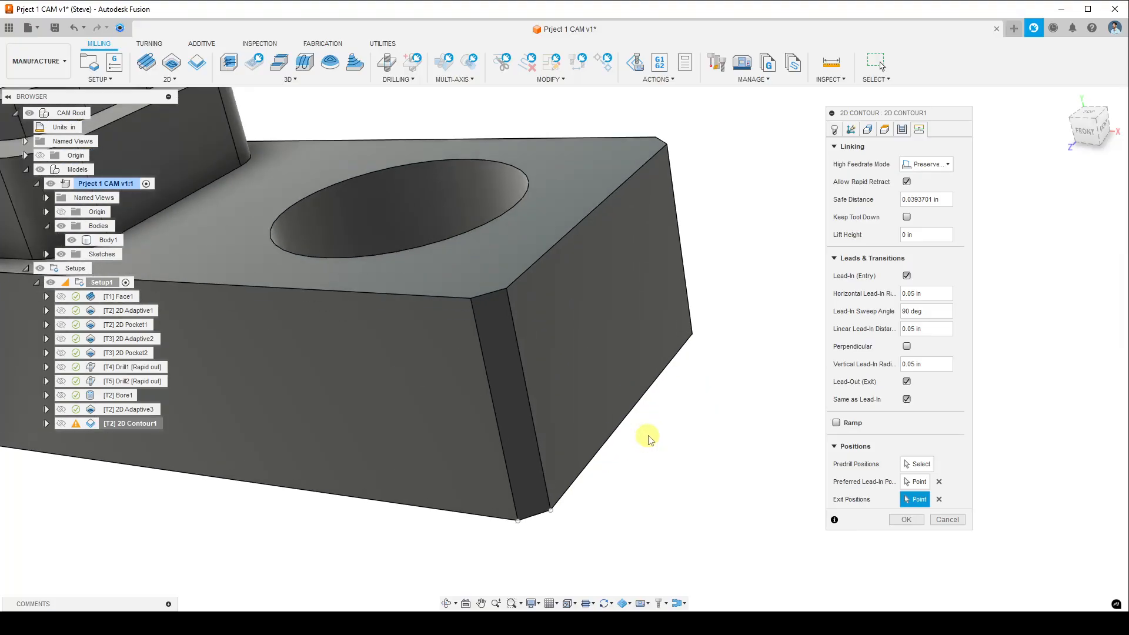
{"action": "scroll", "coordinate": [650, 435], "scroll_direction": "down", "scroll_amount": 5}
{"action": "scroll", "coordinate": [563, 453], "scroll_direction": "up", "scroll_amount": 4}
{"action": "scroll", "coordinate": [562, 452], "scroll_direction": "up", "scroll_amount": 1}
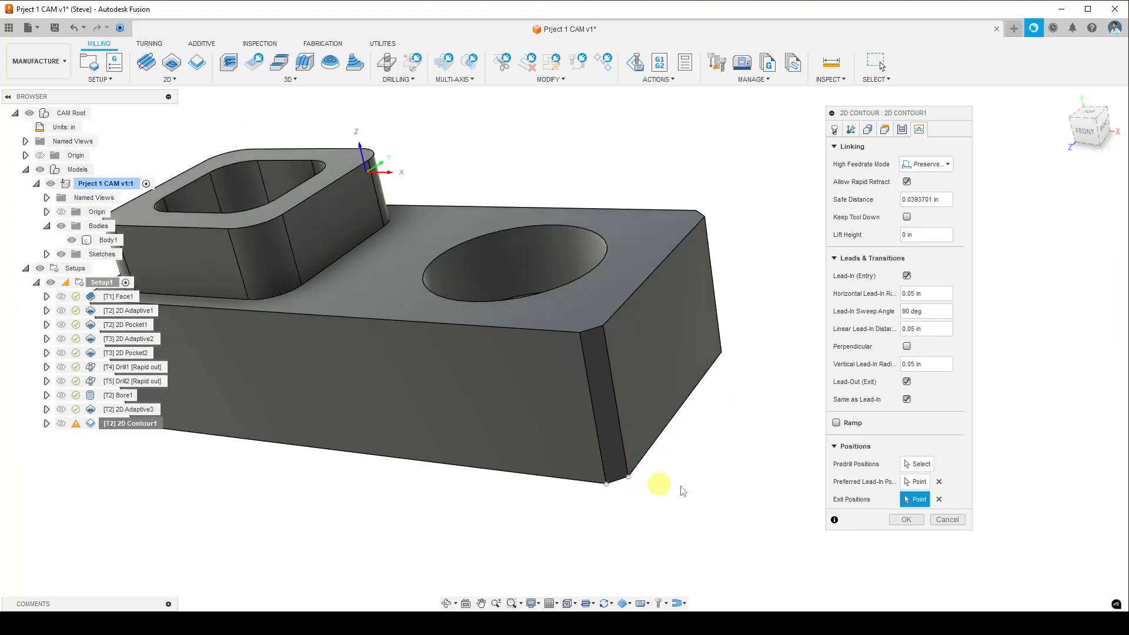
{"action": "left_click", "coordinate": [914, 521]}
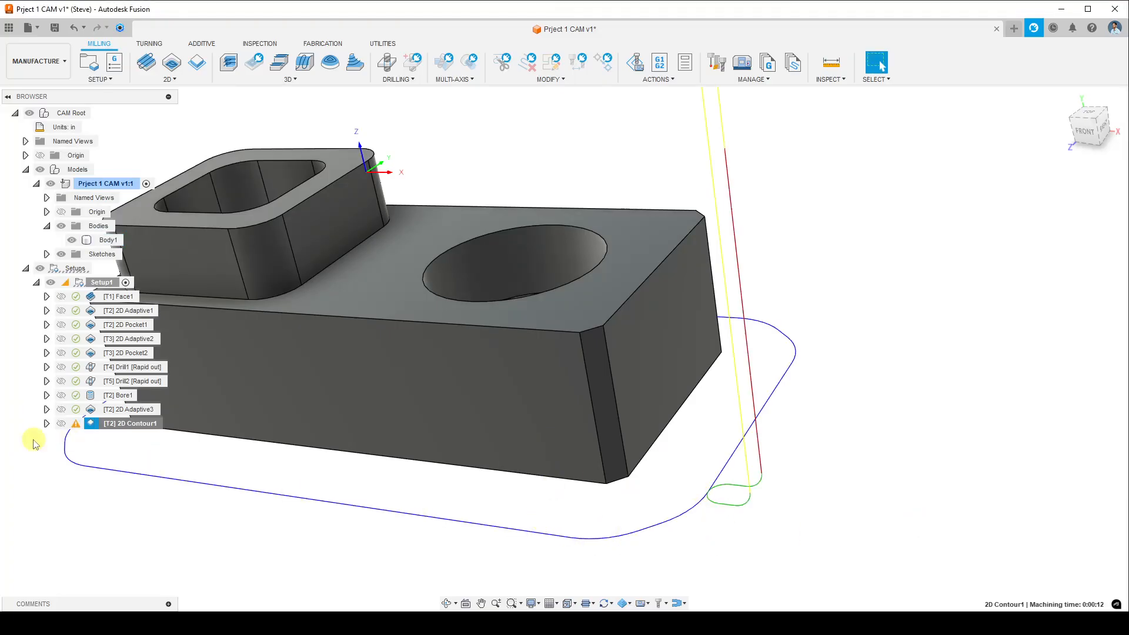
{"action": "mouse_move", "coordinate": [75, 428]}
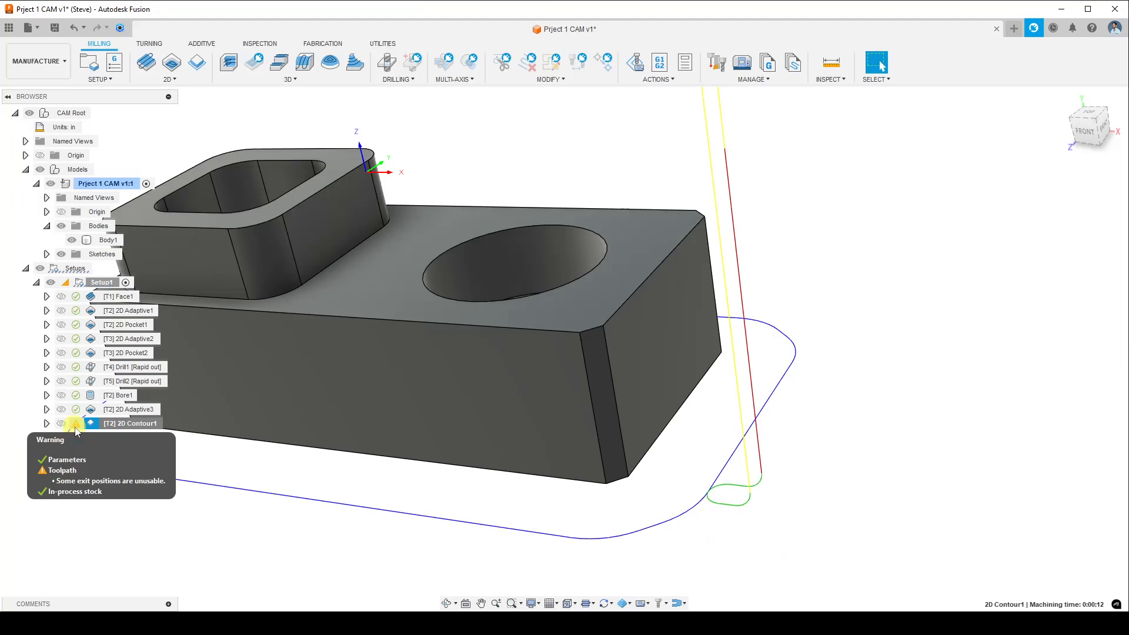
- Reopen 2D Contour1 for editing and clear both its preferred lead-in and exit position selections
{"action": "right_click", "coordinate": [131, 429]}
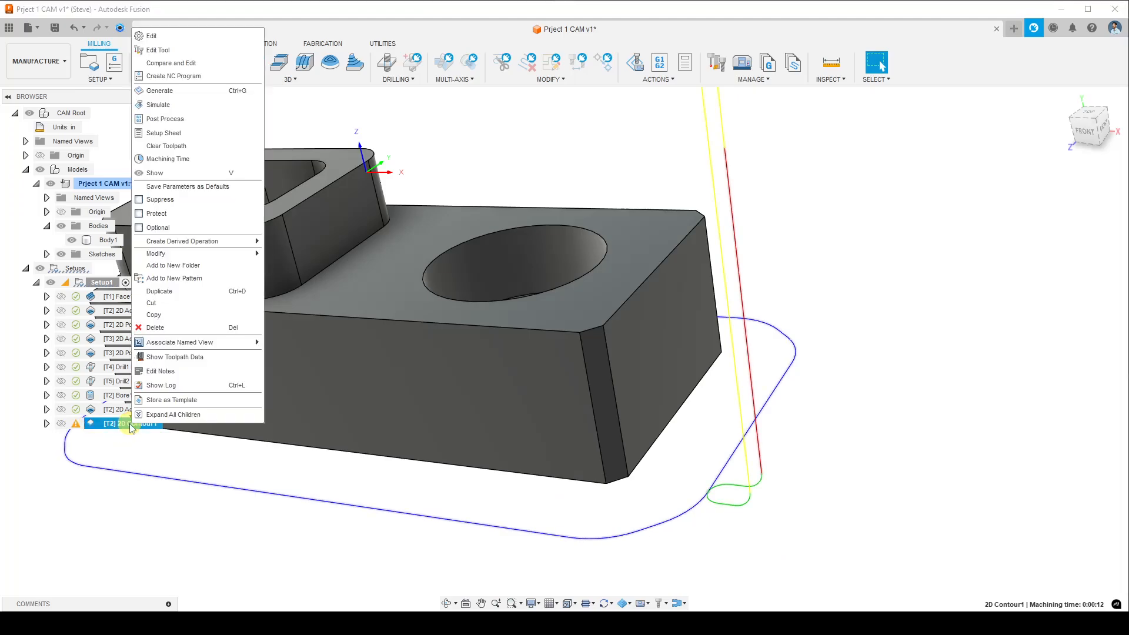
{"action": "left_click", "coordinate": [206, 34]}
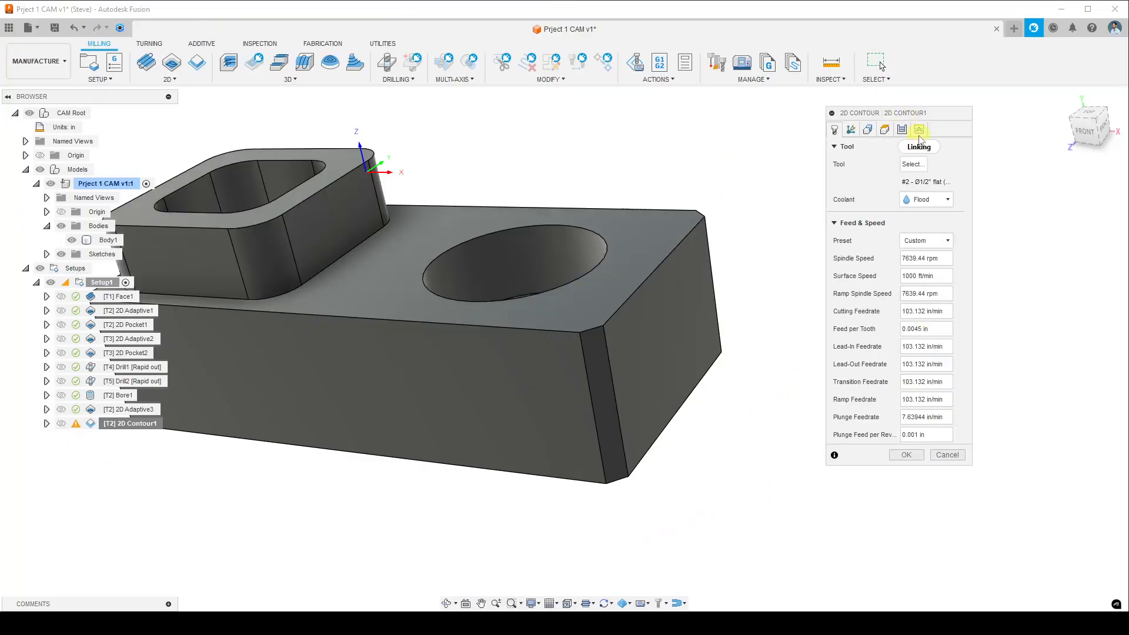
{"action": "left_click", "coordinate": [920, 129]}
{"action": "left_click", "coordinate": [916, 464]}
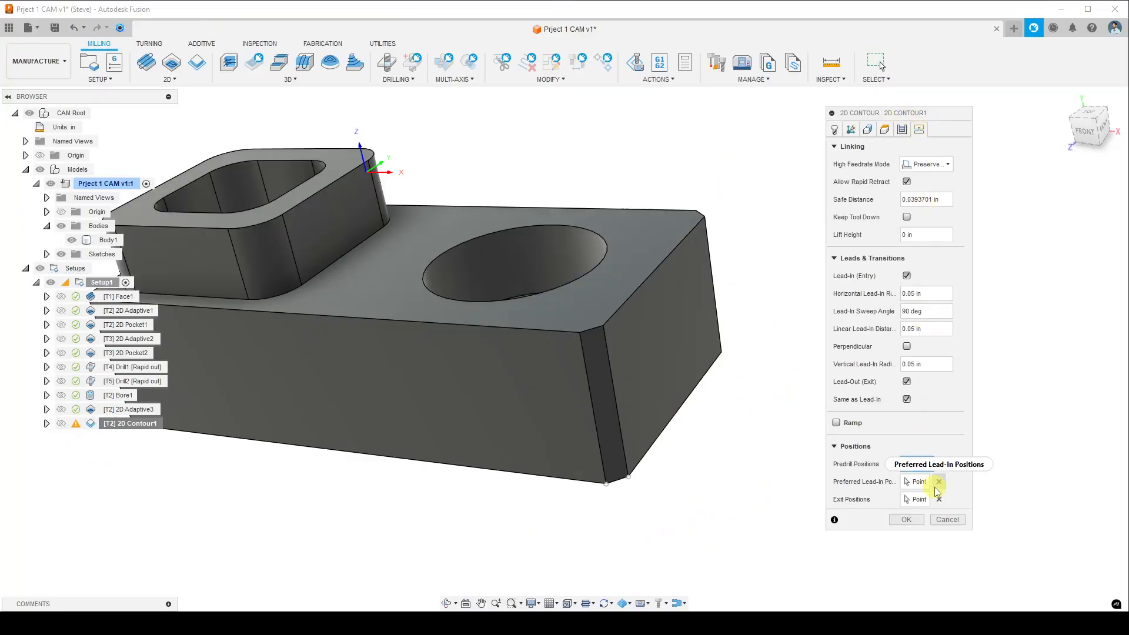
{"action": "left_click", "coordinate": [939, 481]}
{"action": "left_click", "coordinate": [939, 499]}
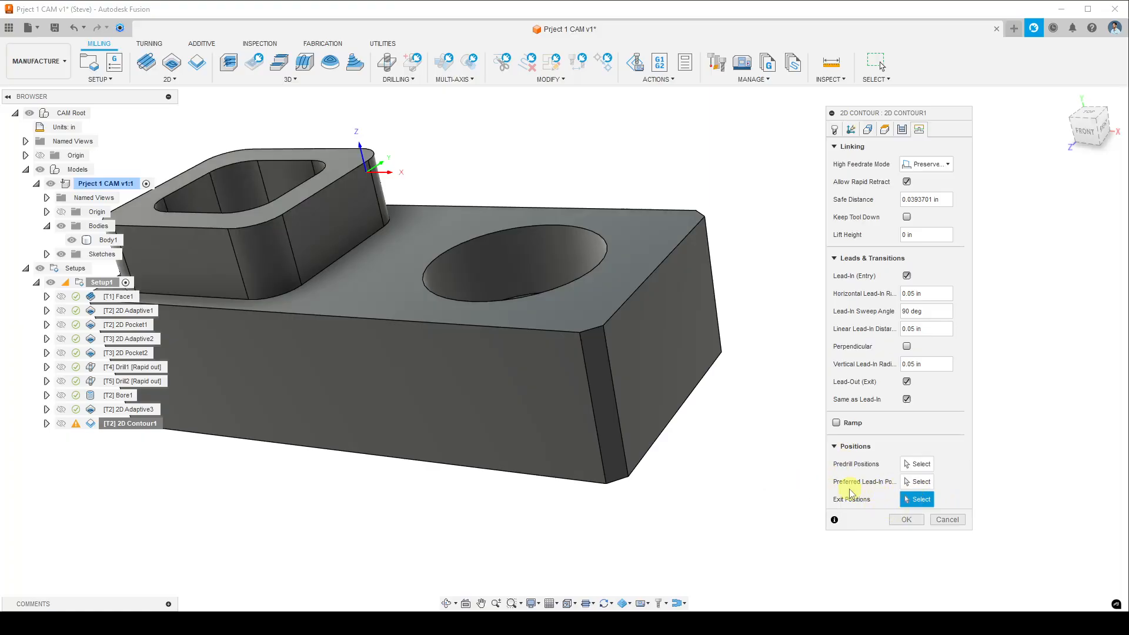
- Set only the preferred lead-in position at the front-right chamfer's lower right-face vertex, then regenerate 2D Contour1 and check its toolpath
{"action": "left_click", "coordinate": [916, 486]}
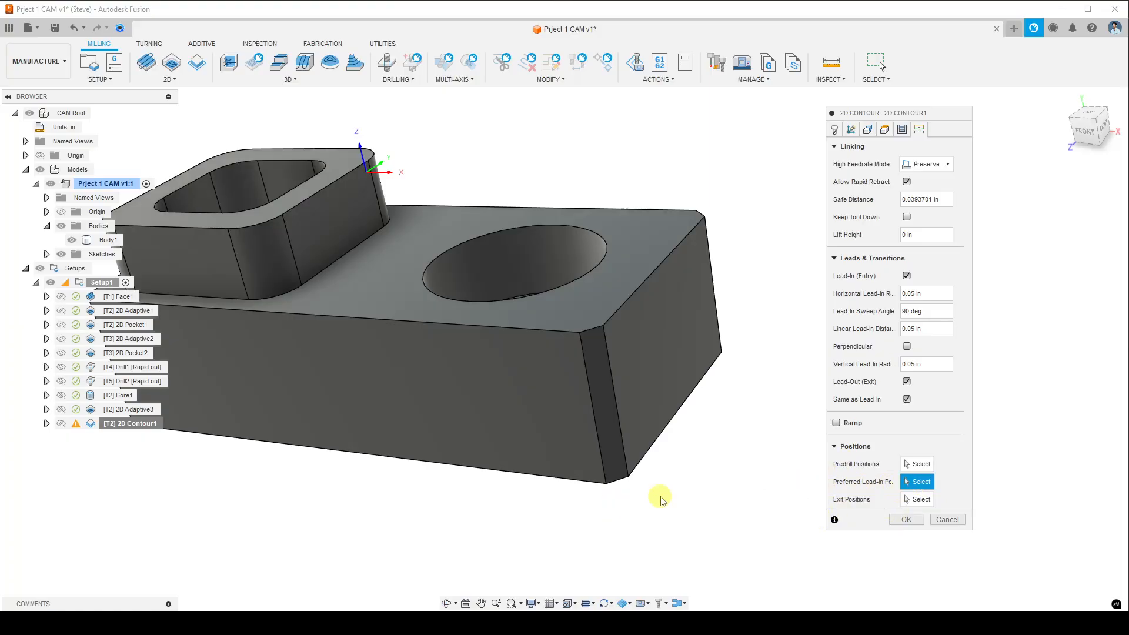
{"action": "left_click", "coordinate": [628, 477]}
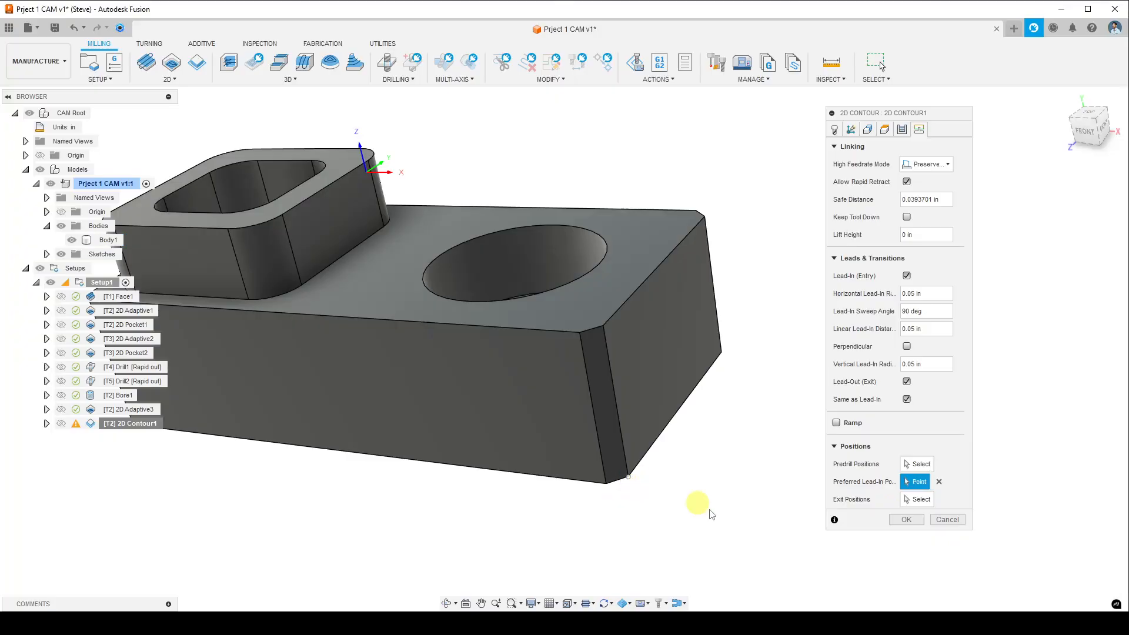
{"action": "left_click", "coordinate": [919, 520]}
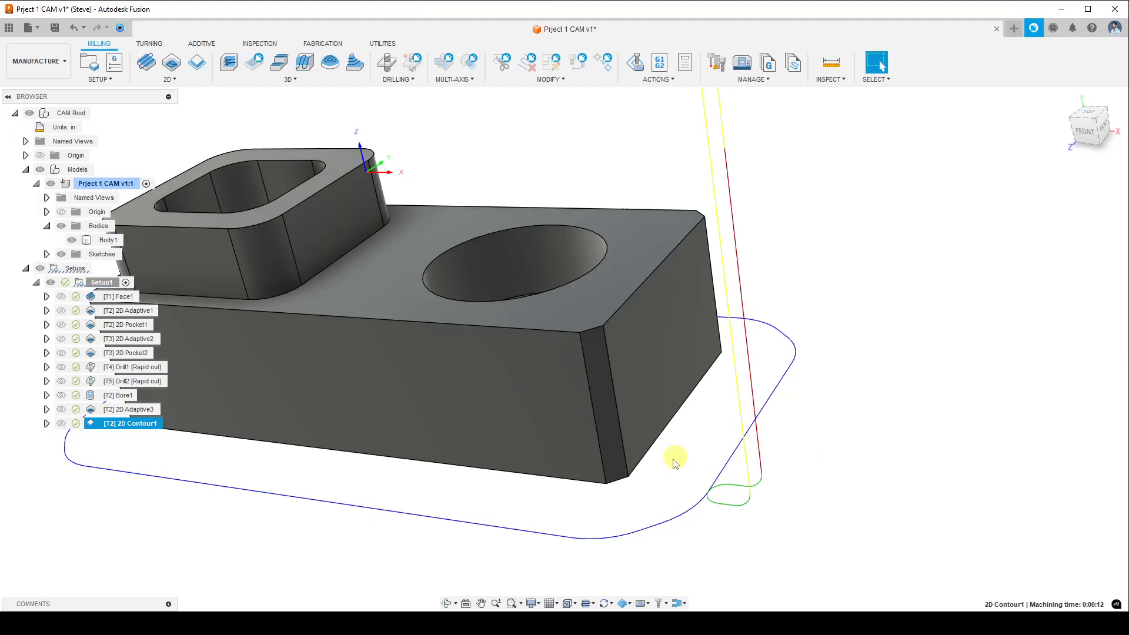
{"action": "middle_click_drag", "start_coordinate": [660, 476], "coordinate": [701, 460]}
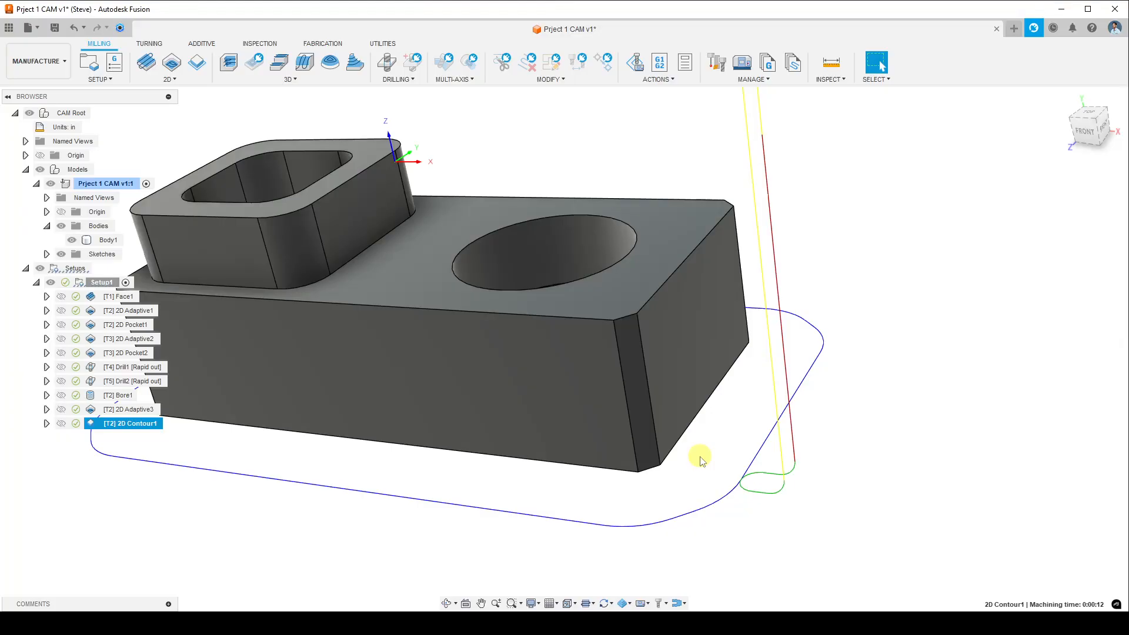
{"action": "scroll", "coordinate": [705, 439], "scroll_direction": "down", "scroll_amount": 3}
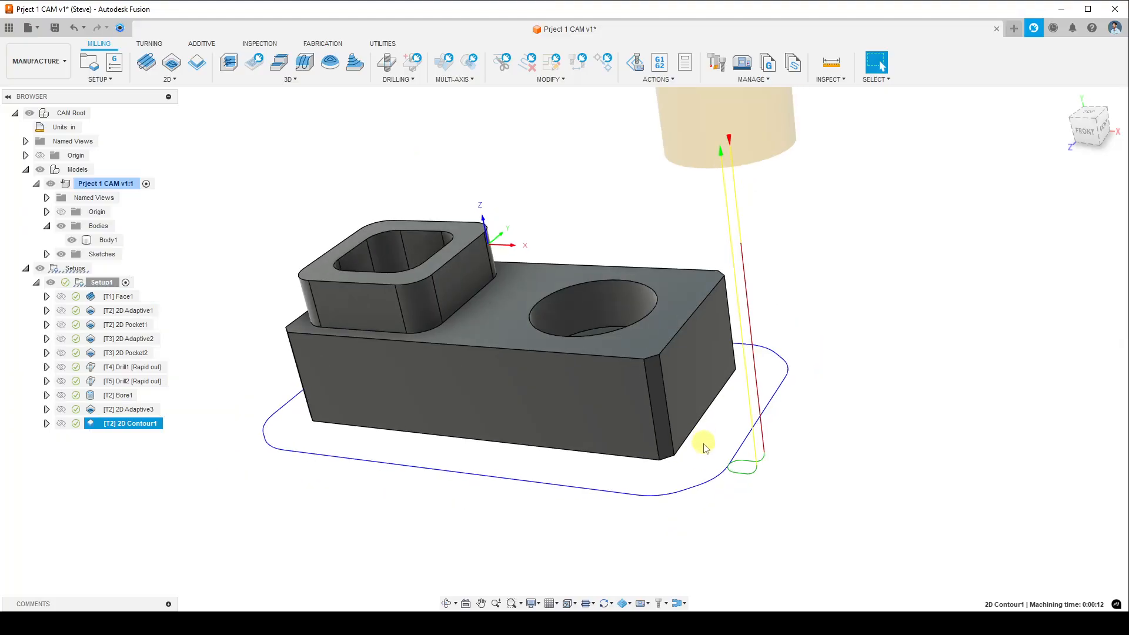
- Simulate all of Setup1's operations, inspect the machined stock from several sides, and exit the simulation
{"action": "left_click", "coordinate": [103, 283]}
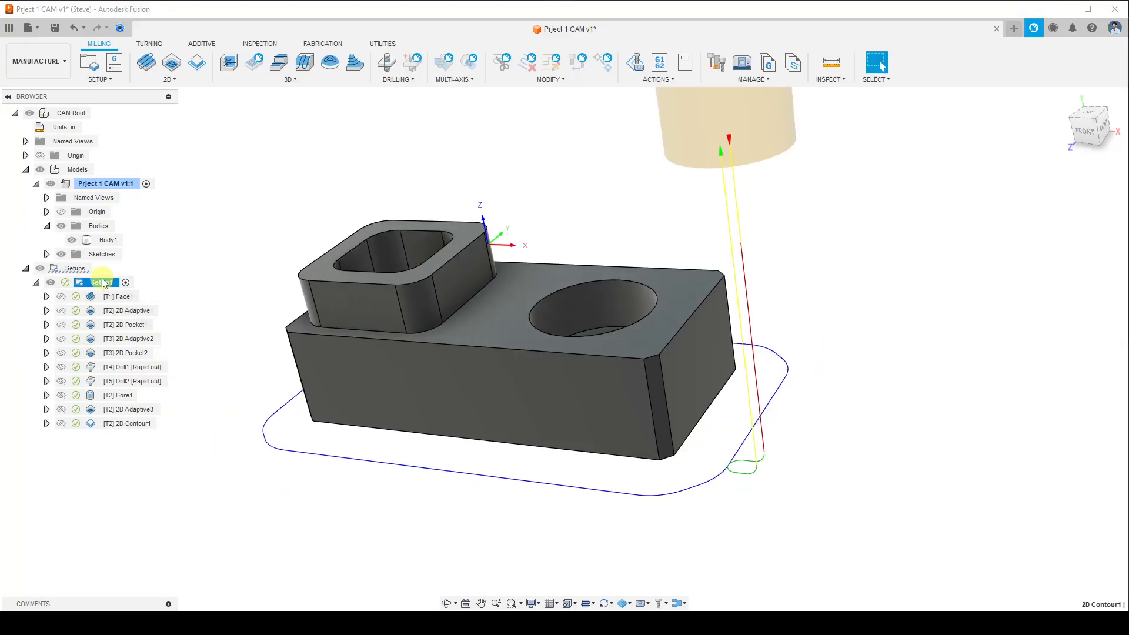
{"action": "right_click", "coordinate": [103, 283]}
{"action": "left_click", "coordinate": [178, 113]}
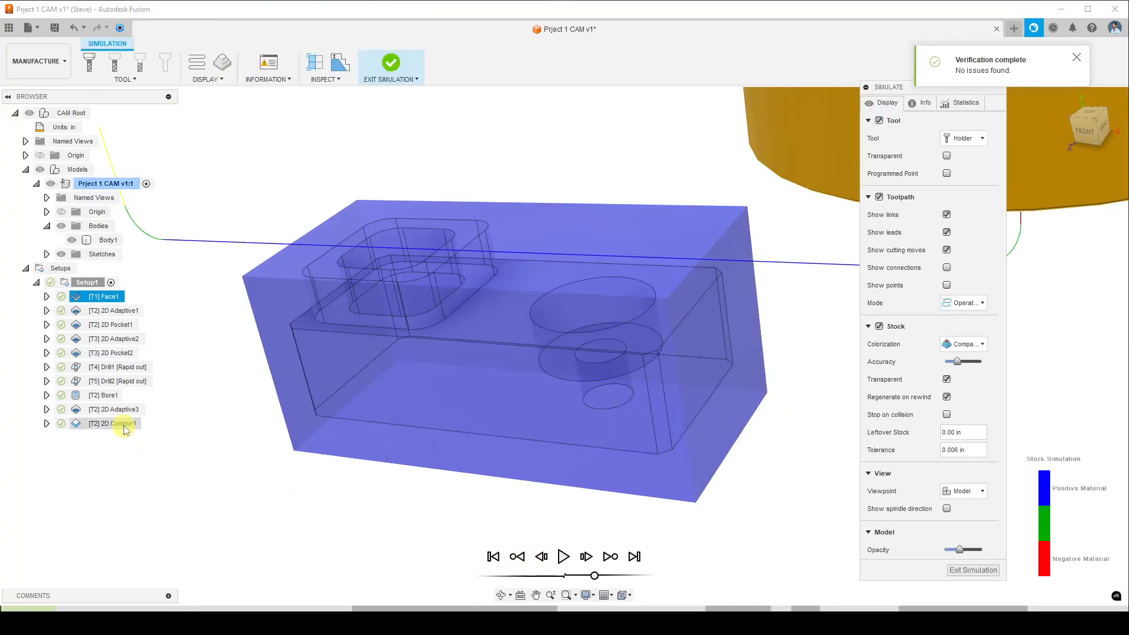
{"action": "left_click", "coordinate": [563, 556]}
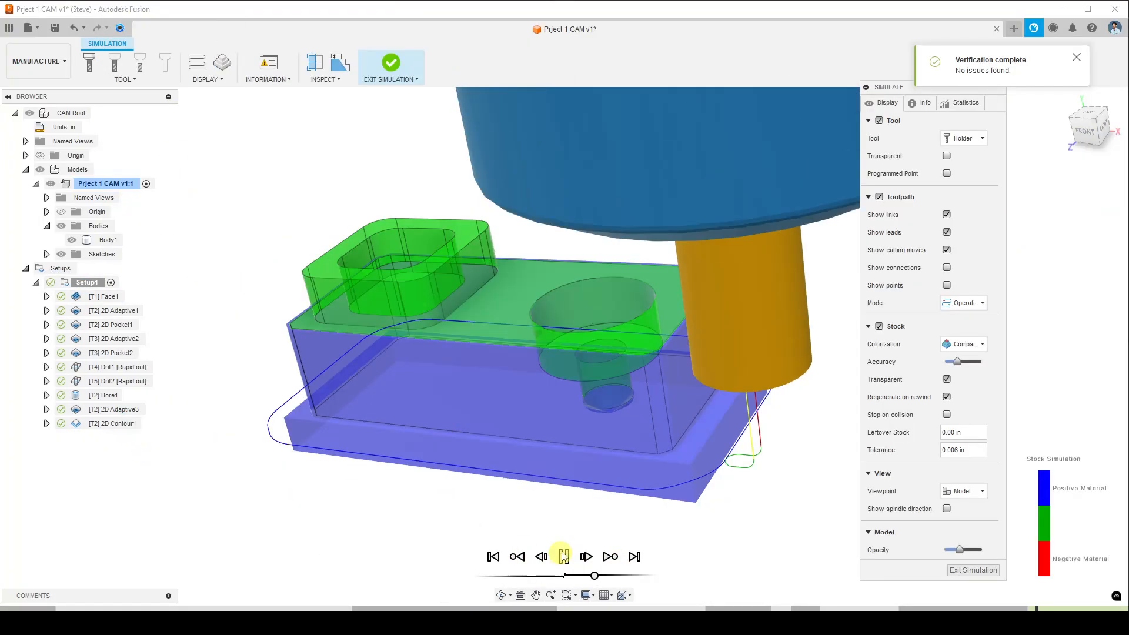
{"action": "middle_click_drag", "start_coordinate": [563, 556], "coordinate": [557, 427], "text": "shift"}
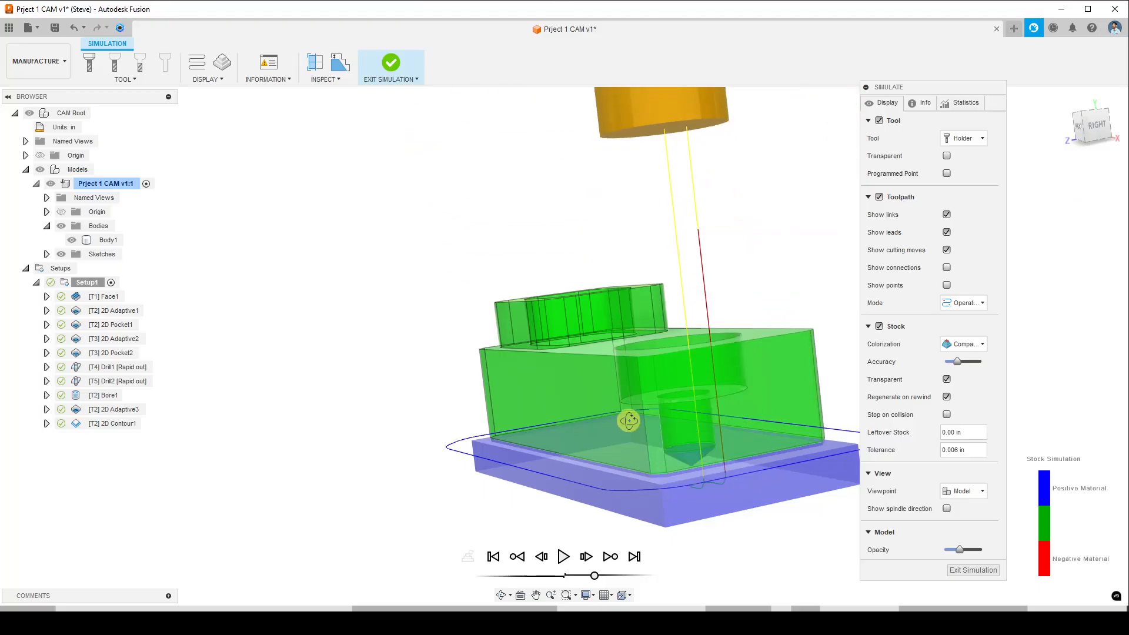
{"action": "middle_click_drag", "start_coordinate": [629, 421], "coordinate": [470, 435], "text": "shift"}
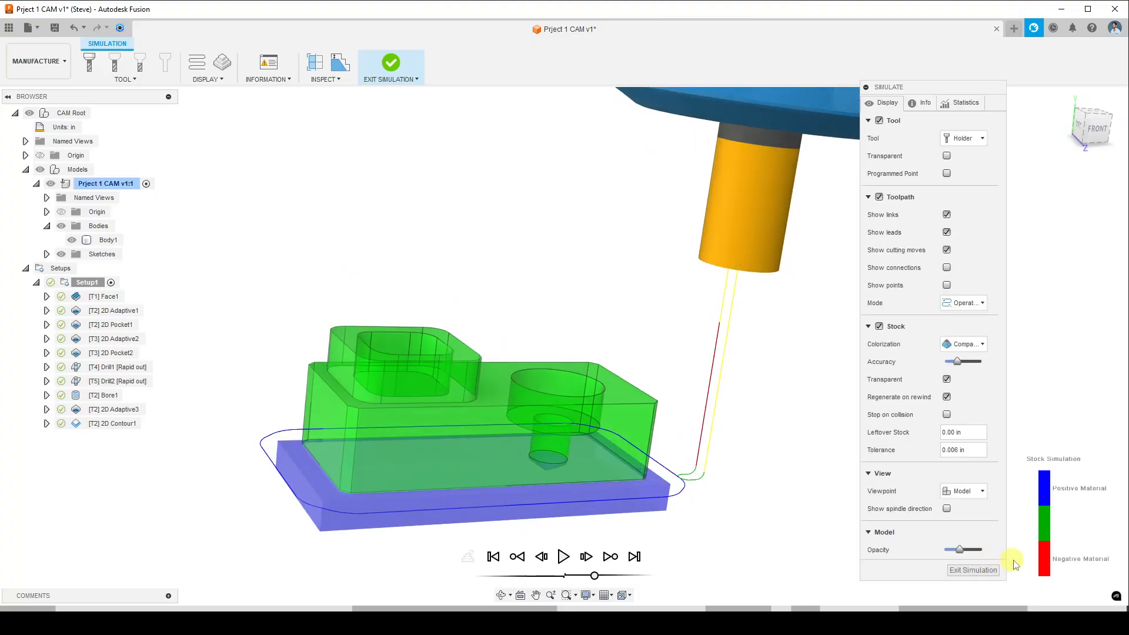
{"action": "left_click", "coordinate": [969, 570]}
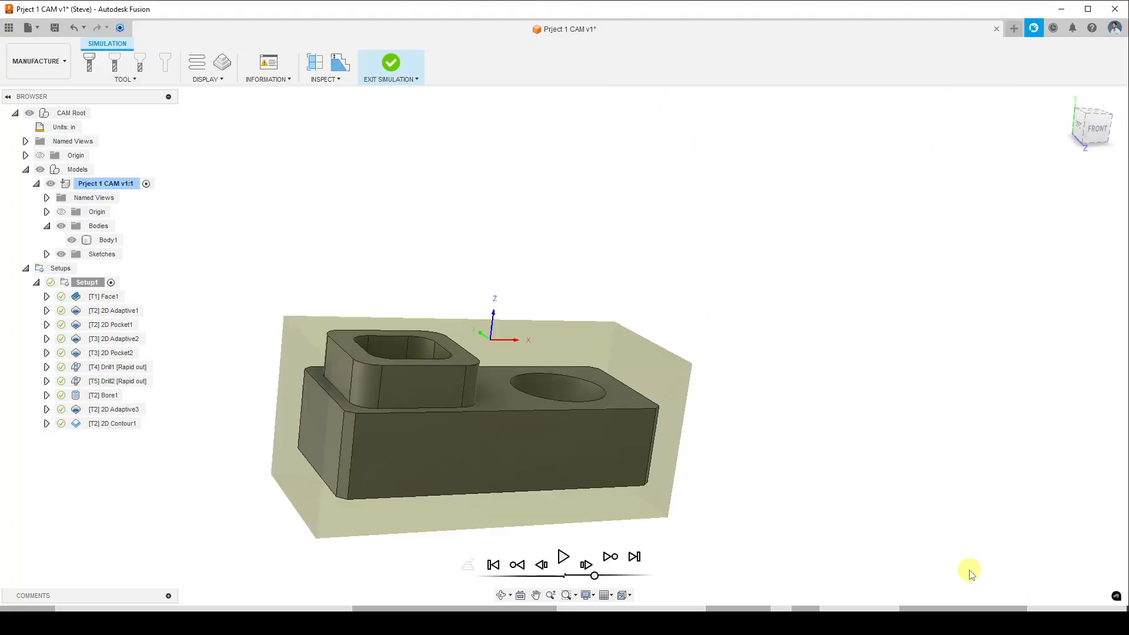
- Start a new 2D Chamfer operation in Setup1
{"action": "middle_click_drag", "start_coordinate": [235, 455], "coordinate": [249, 424], "text": "shift"}
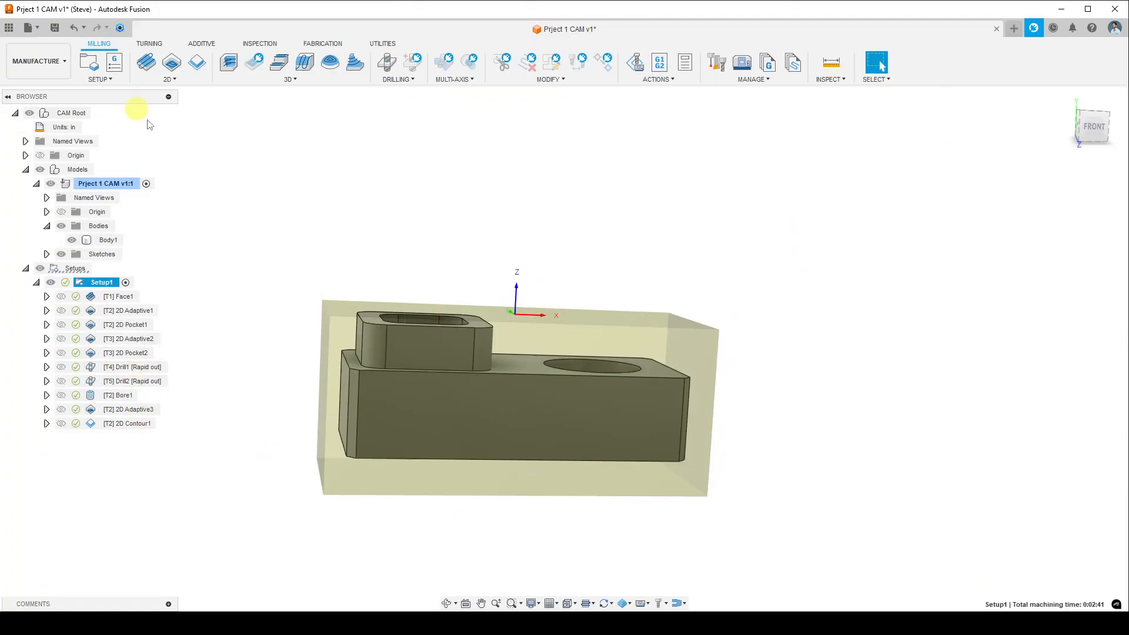
{"action": "left_click", "coordinate": [176, 81]}
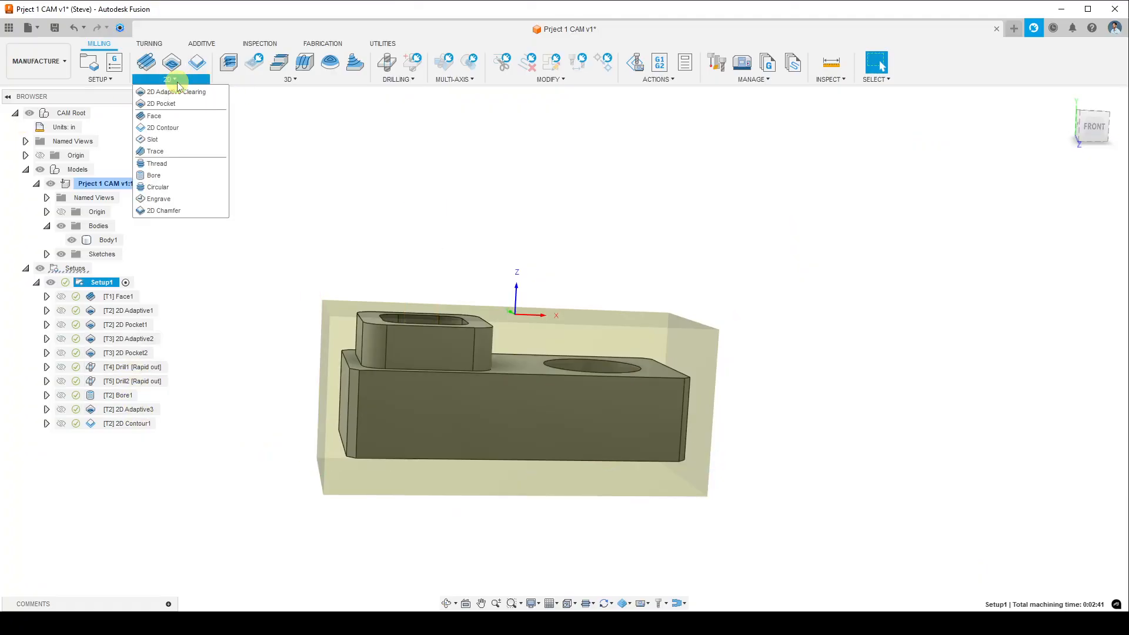
{"action": "left_click", "coordinate": [168, 211]}
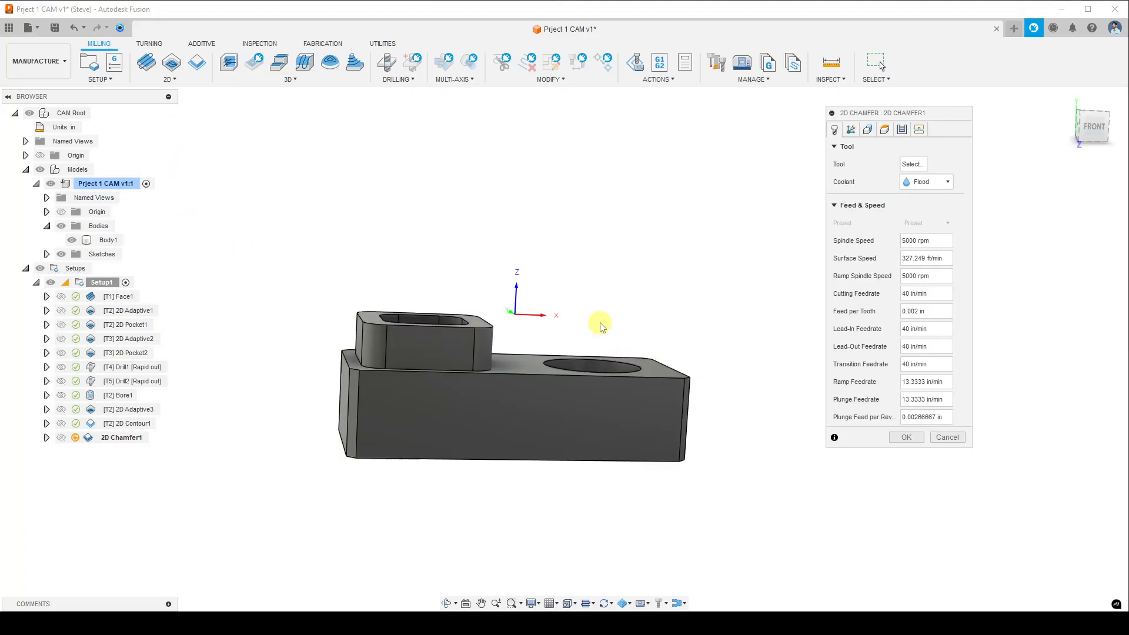
- Examine the upper edges of the base block, raised boss, pocket and large bore as chamfering candidates
{"action": "middle_click_drag", "start_coordinate": [601, 323], "coordinate": [567, 311]}
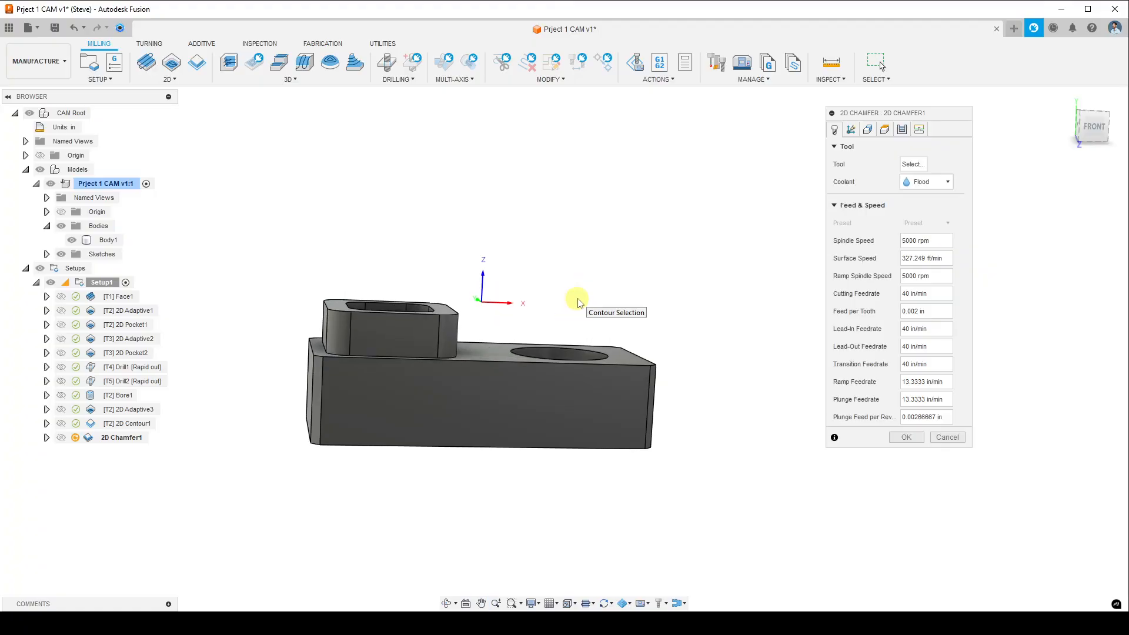
{"action": "middle_click_drag", "start_coordinate": [615, 370], "coordinate": [565, 412], "text": "shift"}
{"action": "scroll", "coordinate": [654, 376], "scroll_direction": "up", "scroll_amount": 5}
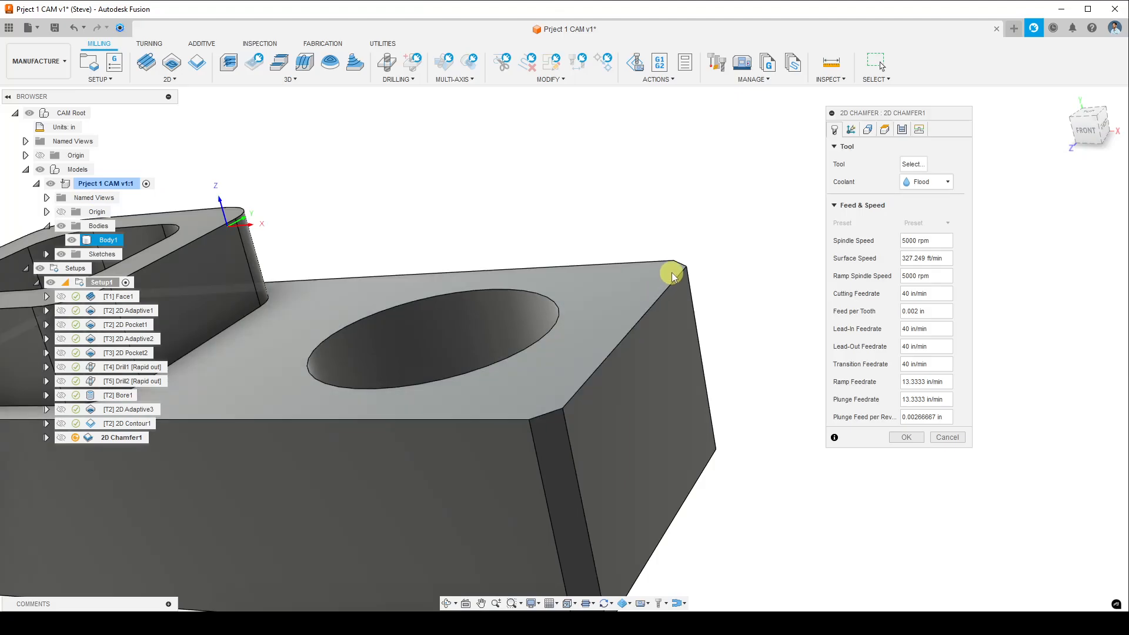
{"action": "middle_click_drag", "start_coordinate": [285, 446], "coordinate": [507, 457]}
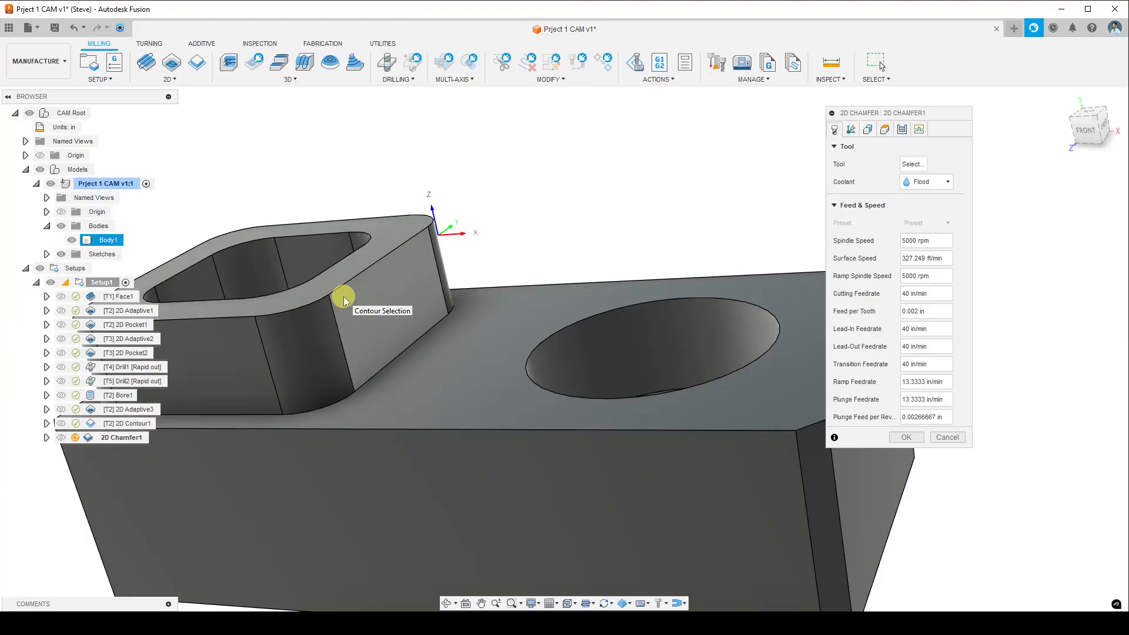
{"action": "scroll", "coordinate": [405, 408], "scroll_direction": "down", "scroll_amount": 2}
{"action": "scroll", "coordinate": [446, 442], "scroll_direction": "up", "scroll_amount": 3}
{"action": "scroll", "coordinate": [442, 431], "scroll_direction": "down", "scroll_amount": 4}
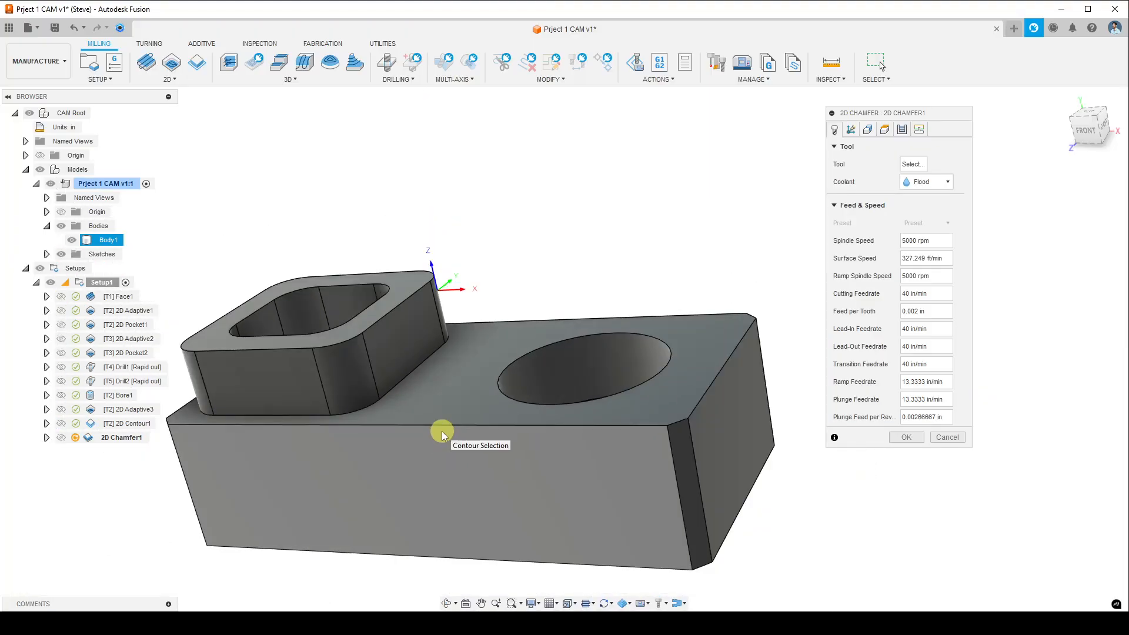
{"action": "middle_click_drag", "start_coordinate": [436, 416], "coordinate": [456, 447], "text": "shift"}
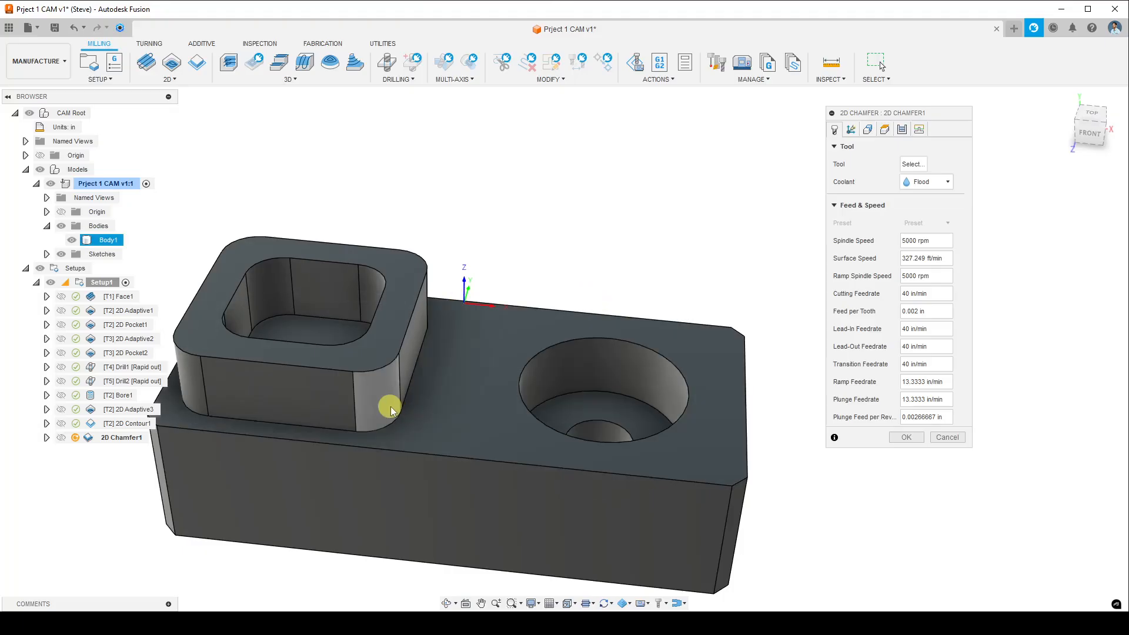
{"action": "scroll", "coordinate": [370, 434], "scroll_direction": "down", "scroll_amount": 2}
{"action": "scroll", "coordinate": [371, 434], "scroll_direction": "up", "scroll_amount": 3}
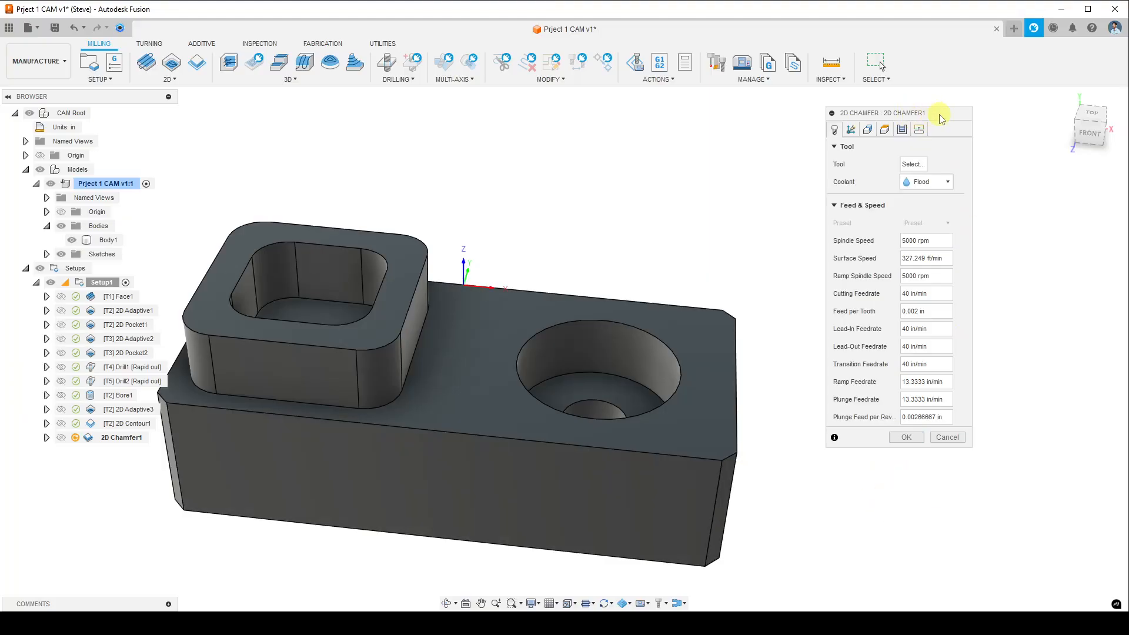
{"action": "left_click_drag", "start_coordinate": [942, 119], "coordinate": [934, 145]}
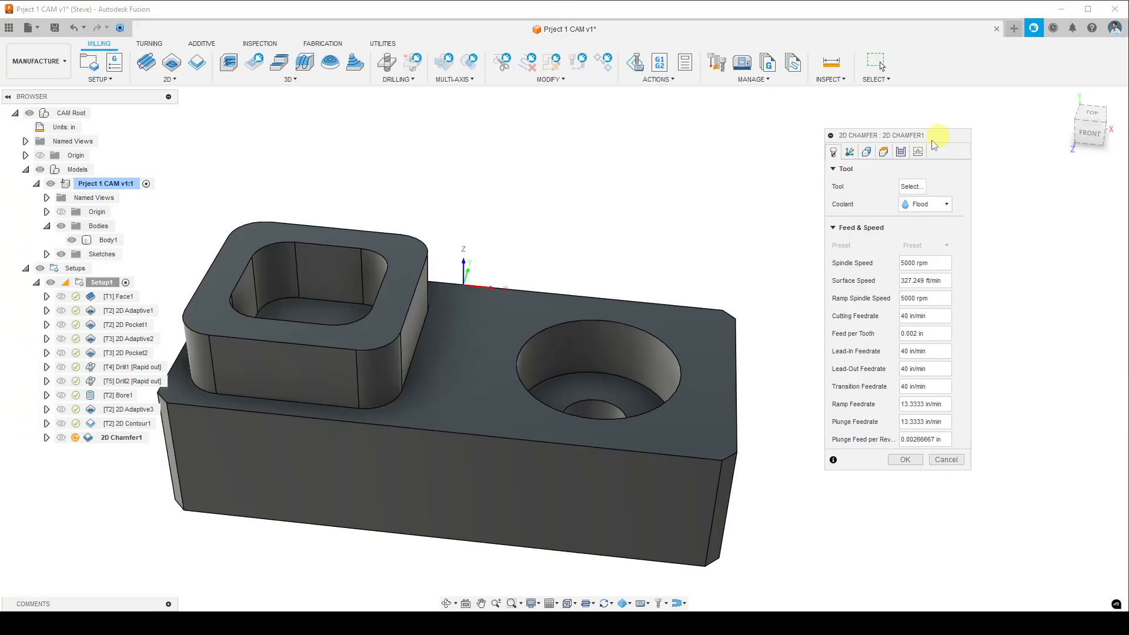
{"action": "left_click", "coordinate": [172, 79]}
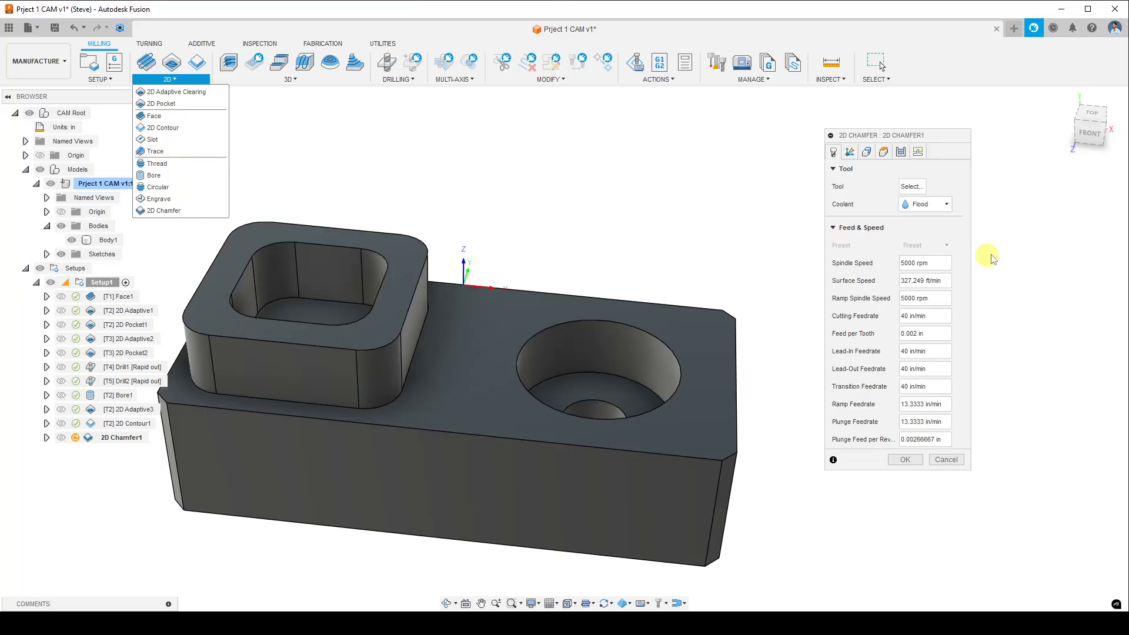
{"action": "left_click", "coordinate": [956, 137]}
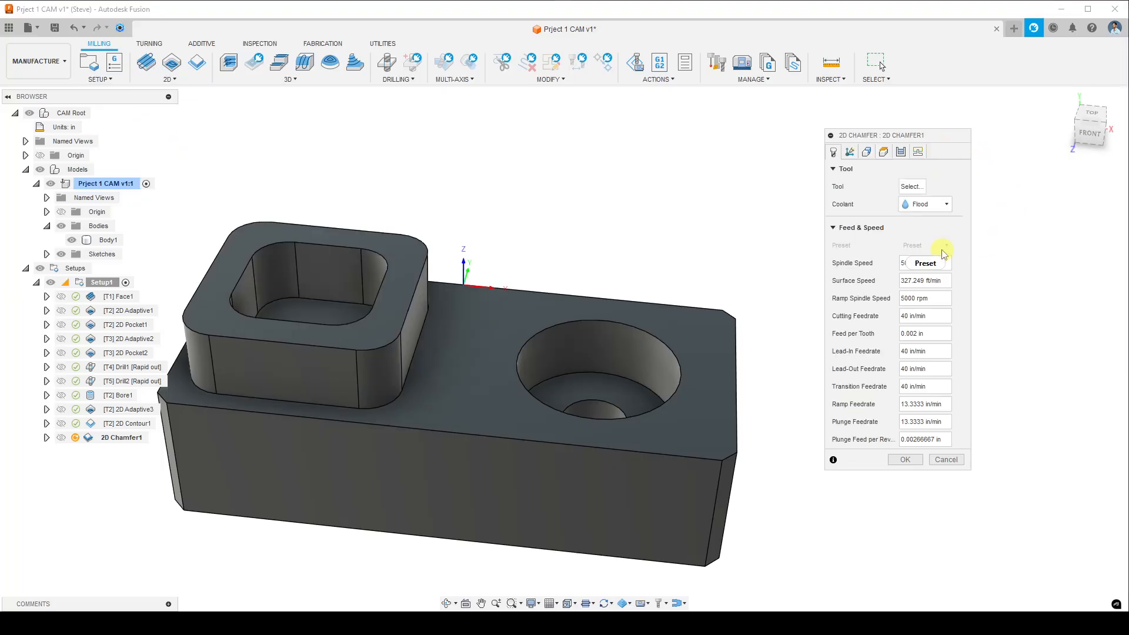
- Assign tool 4, the 1/2" 45° Chamfer Mill from the Prject 1 CAM v1 document library, to the 2D Chamfer operation
{"action": "left_click", "coordinate": [912, 187]}
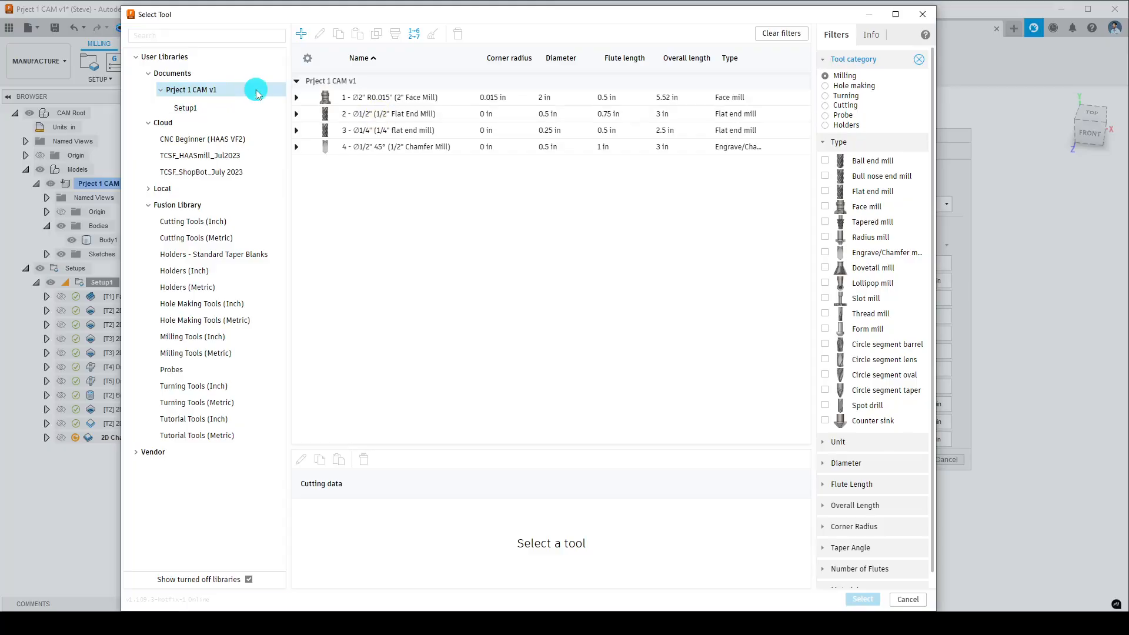
{"action": "left_click", "coordinate": [256, 93]}
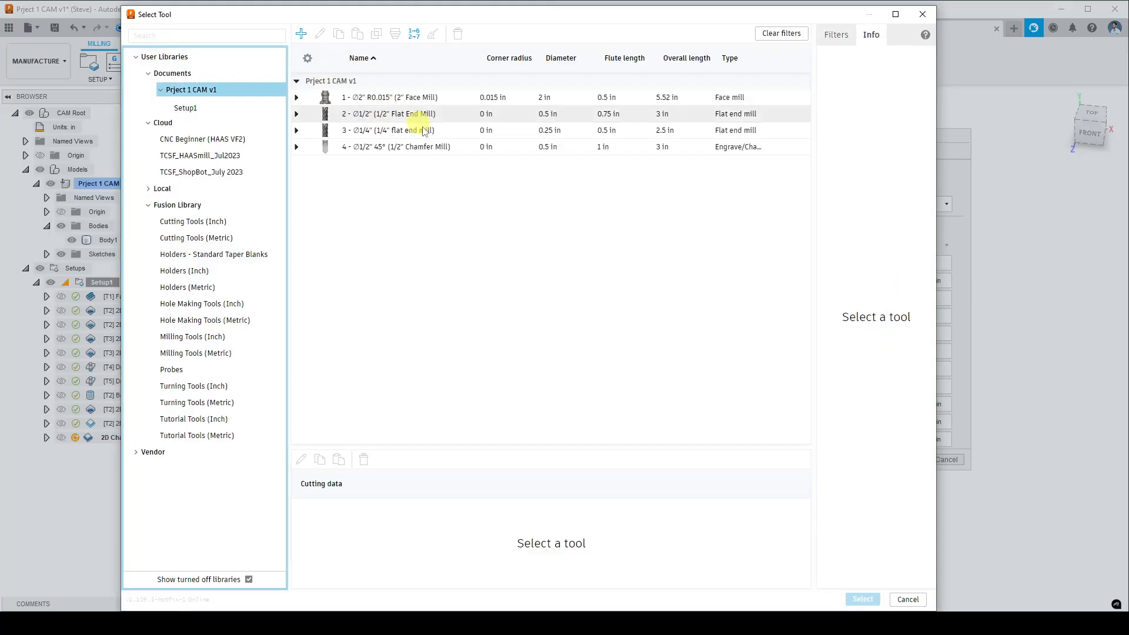
{"action": "left_click", "coordinate": [465, 148]}
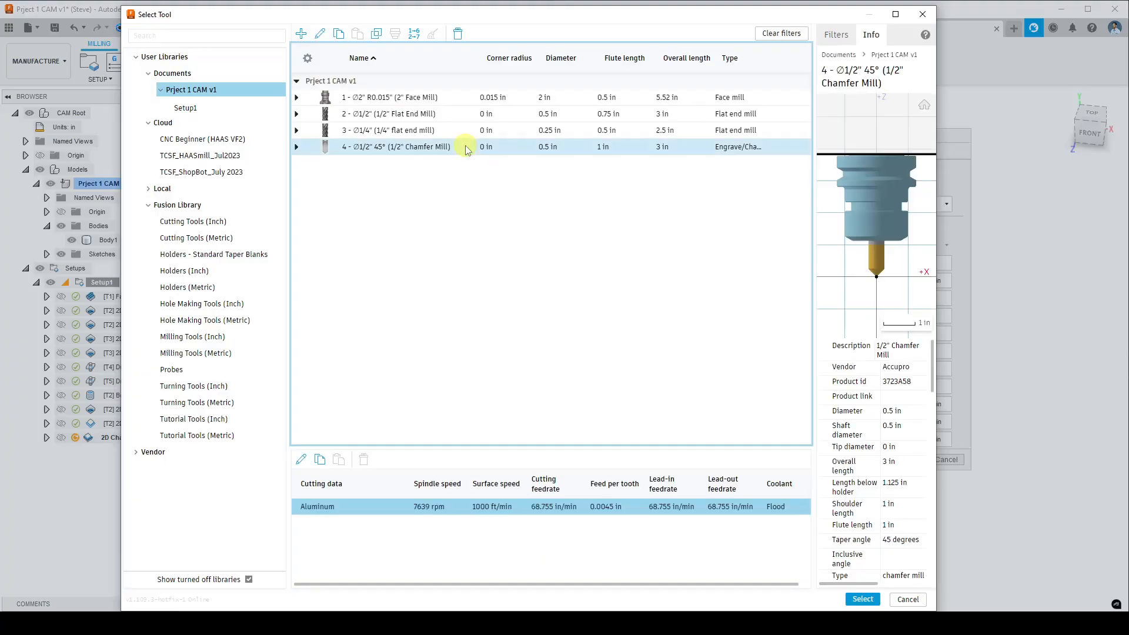
{"action": "left_click", "coordinate": [863, 599]}
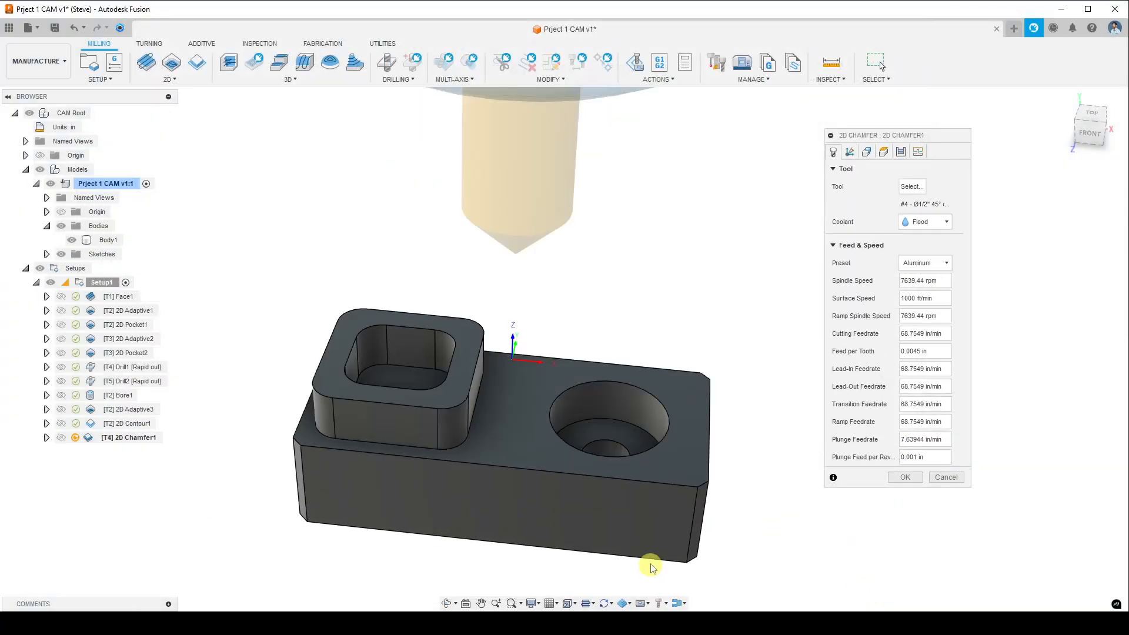
- Select the base block's top outline, the boss's outer top edge, the pocket rim and the large bore rim as chamfer contours
{"action": "left_click", "coordinate": [866, 153]}
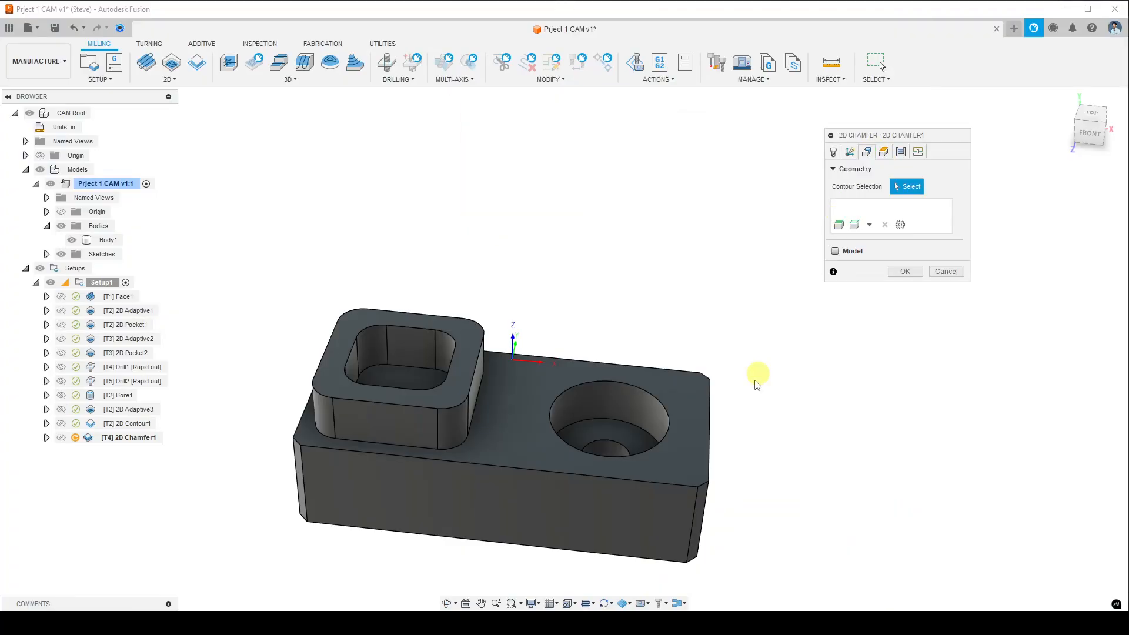
{"action": "left_click", "coordinate": [470, 460]}
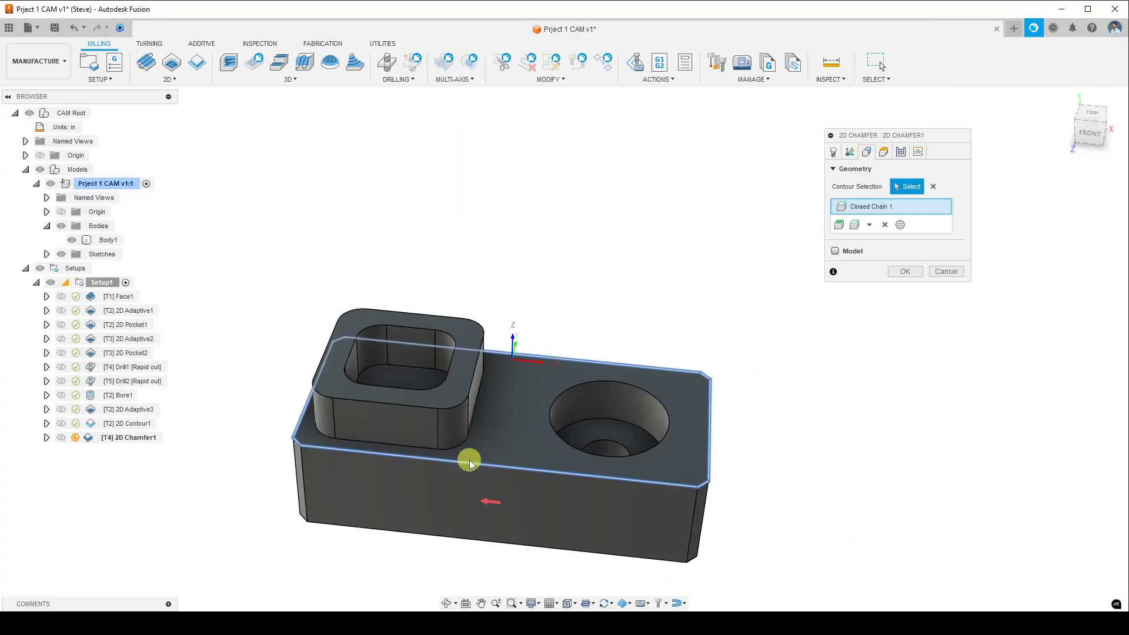
{"action": "left_click", "coordinate": [400, 393]}
{"action": "left_click", "coordinate": [400, 393]}
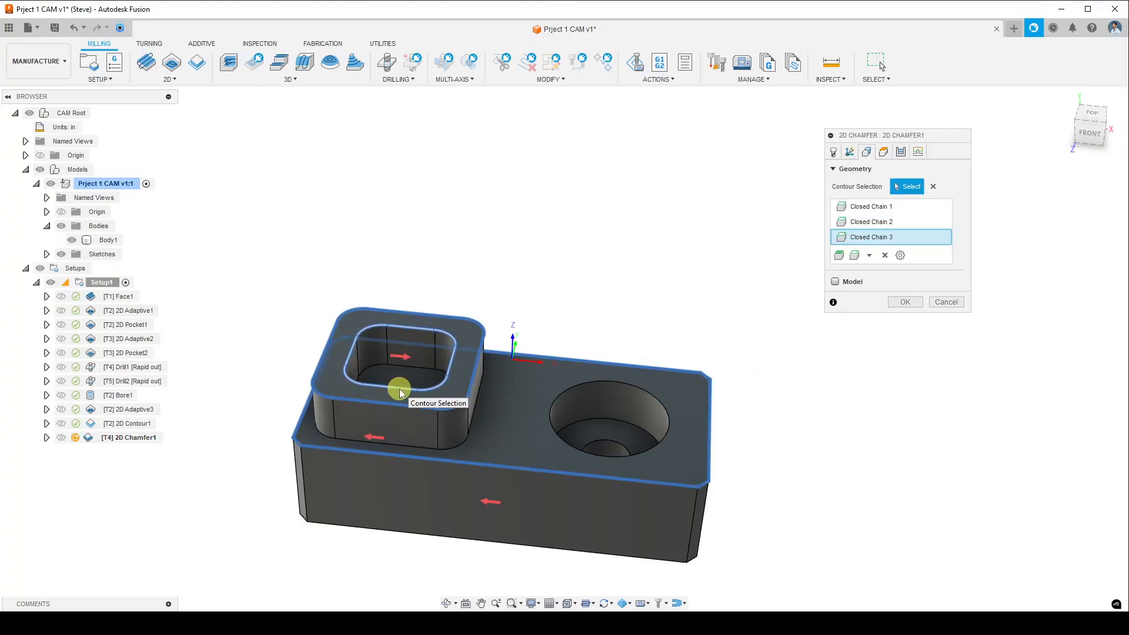
{"action": "left_click", "coordinate": [659, 401]}
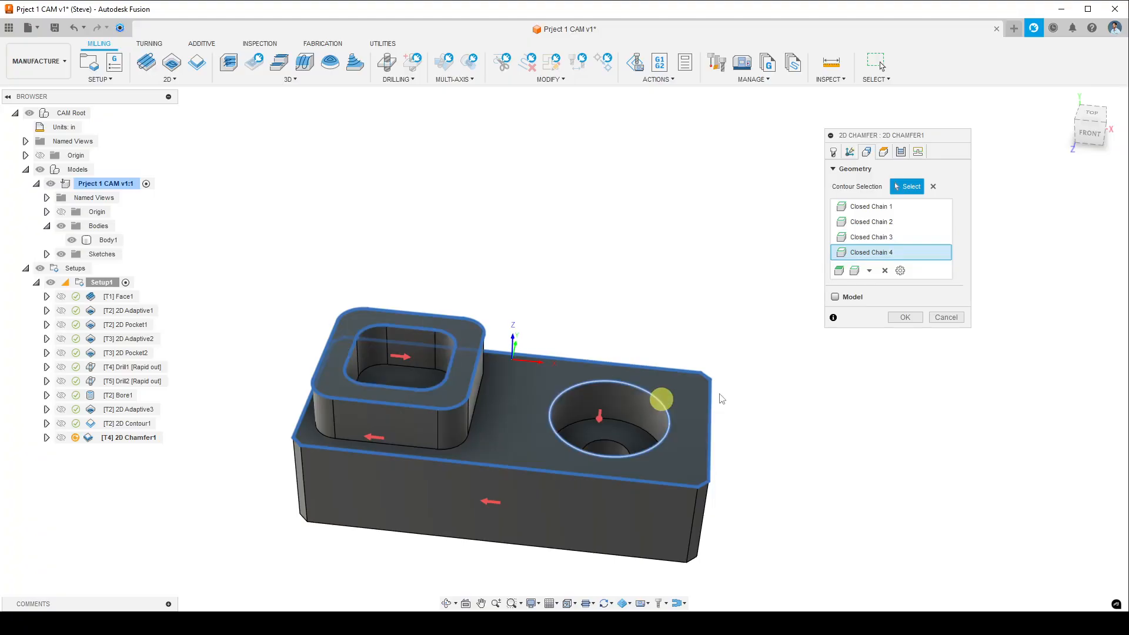
- Set the 2D Chamfer operation's chamfer width to .005 in and generate its toolpath
{"action": "left_click", "coordinate": [904, 318]}
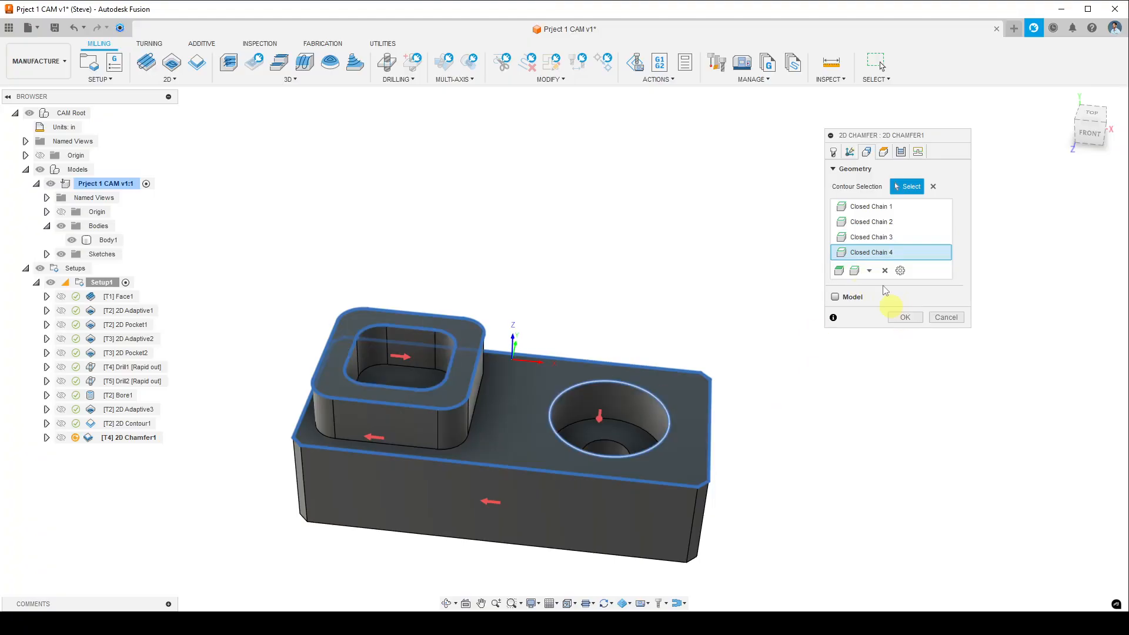
{"action": "left_click", "coordinate": [885, 154]}
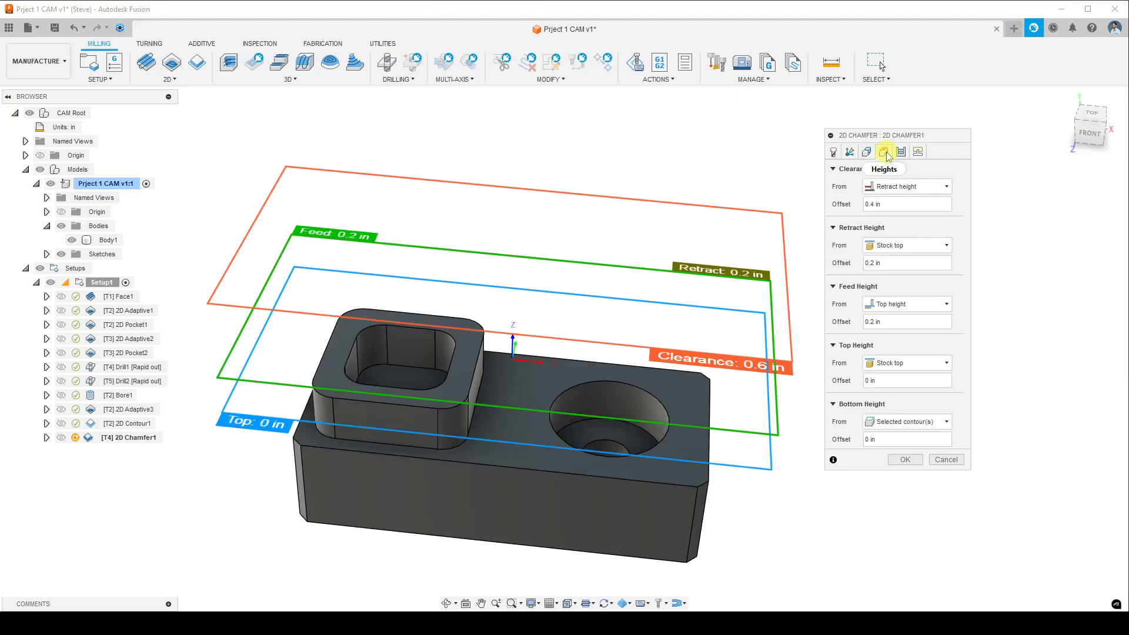
{"action": "left_click", "coordinate": [901, 153]}
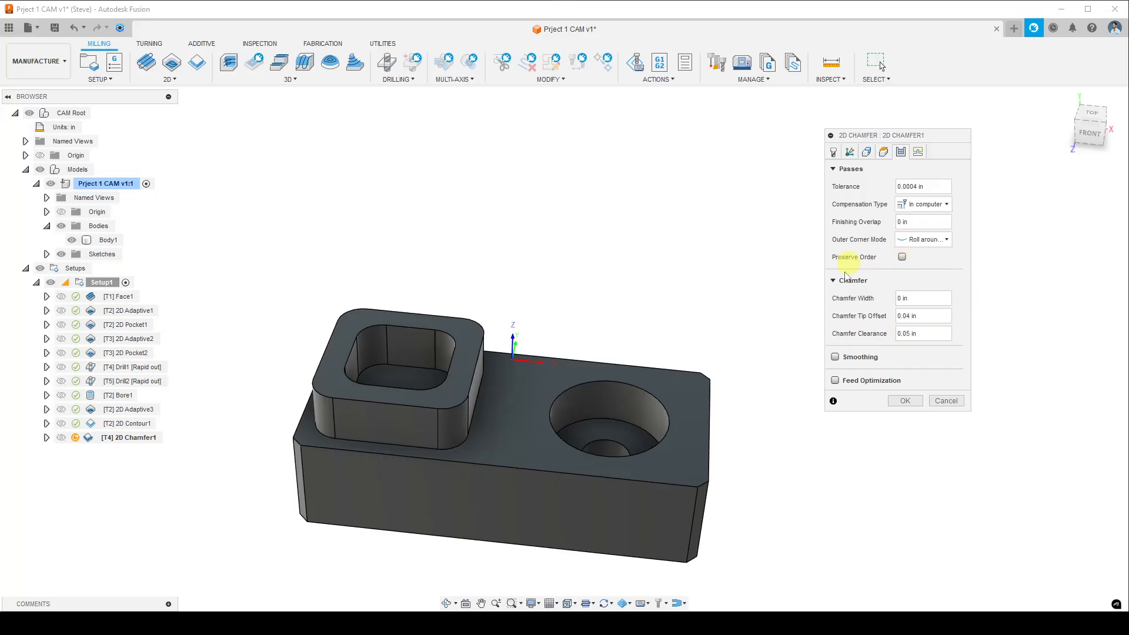
{"action": "left_click", "coordinate": [934, 300]}
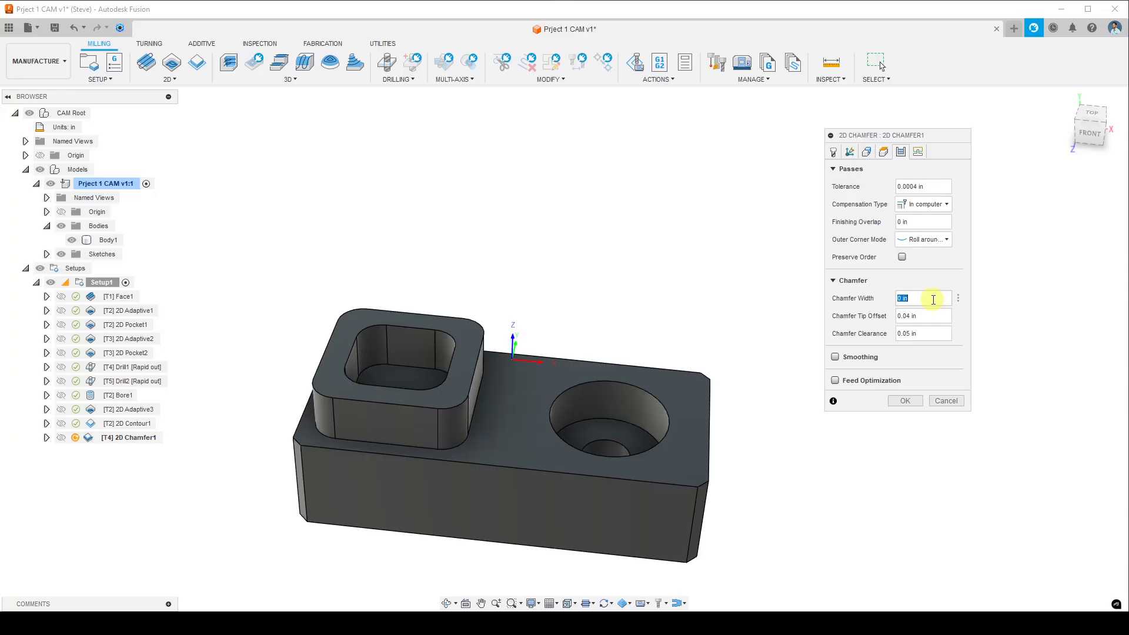
{"action": "type", "text": ".005"}
{"action": "double_click", "coordinate": [932, 310]}
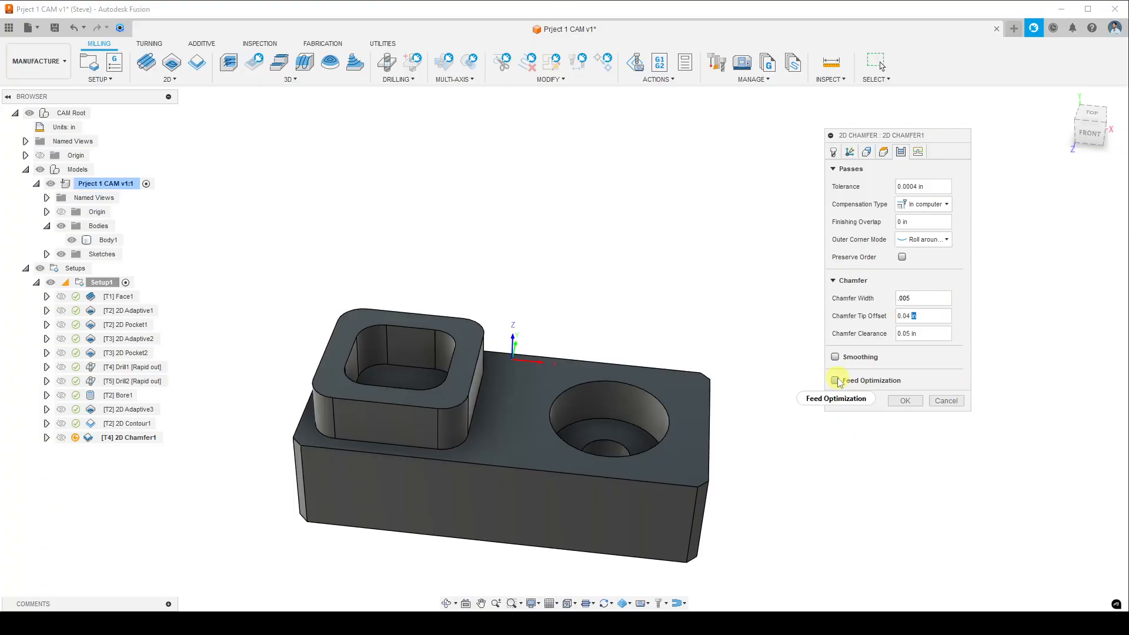
{"action": "mouse_move", "coordinate": [835, 384]}
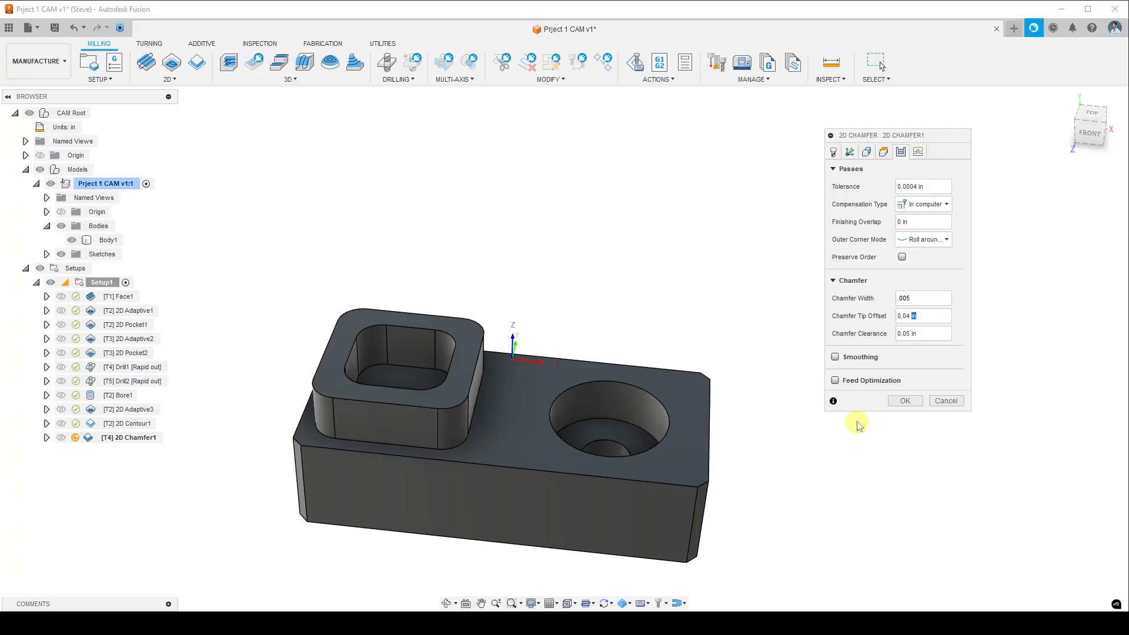
{"action": "left_click", "coordinate": [906, 401]}
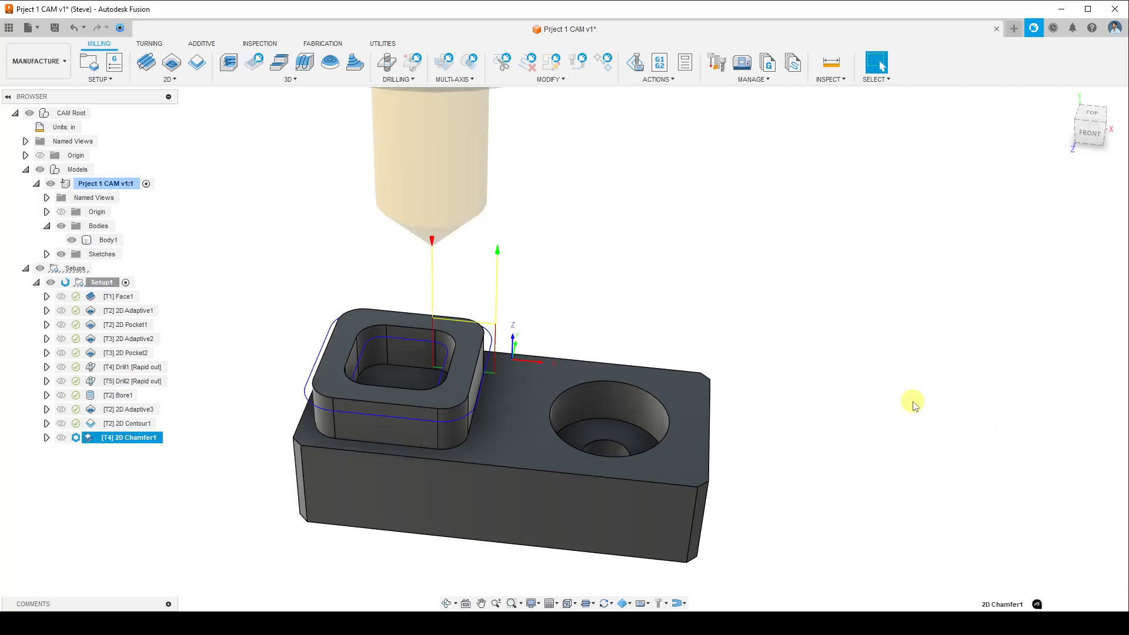
- Simulate Setup1 and pause playback while the chamfer mill follows the raised boss's outer edge
{"action": "middle_click_drag", "start_coordinate": [449, 511], "coordinate": [408, 469]}
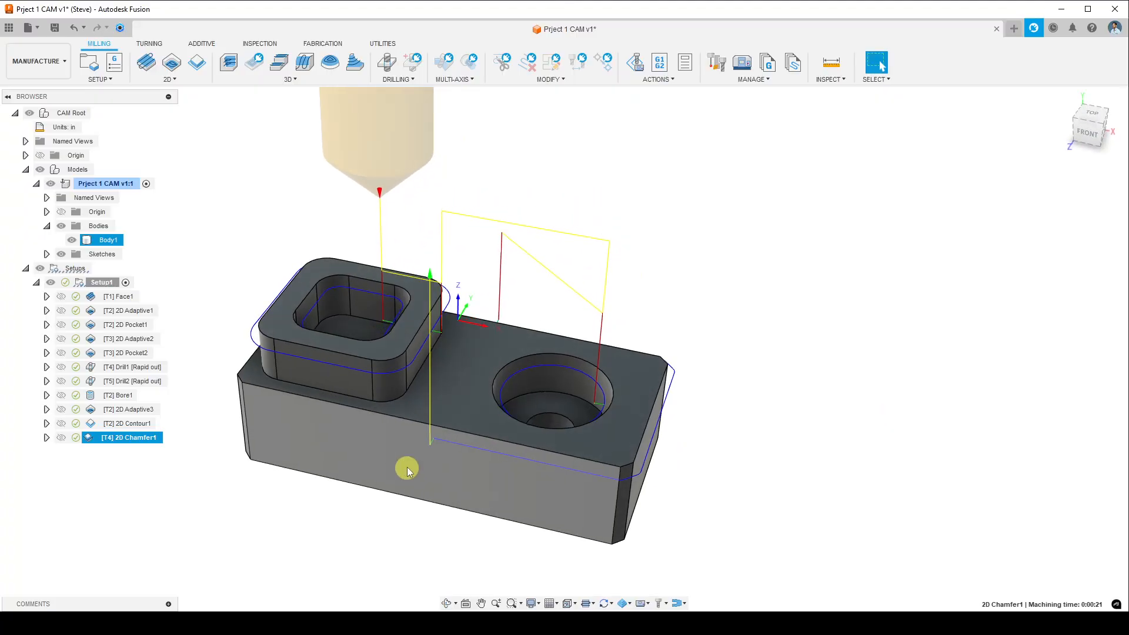
{"action": "scroll", "coordinate": [405, 334], "scroll_direction": "up", "scroll_amount": 3}
{"action": "scroll", "coordinate": [406, 339], "scroll_direction": "up", "scroll_amount": 2}
{"action": "scroll", "coordinate": [407, 343], "scroll_direction": "down", "scroll_amount": 5}
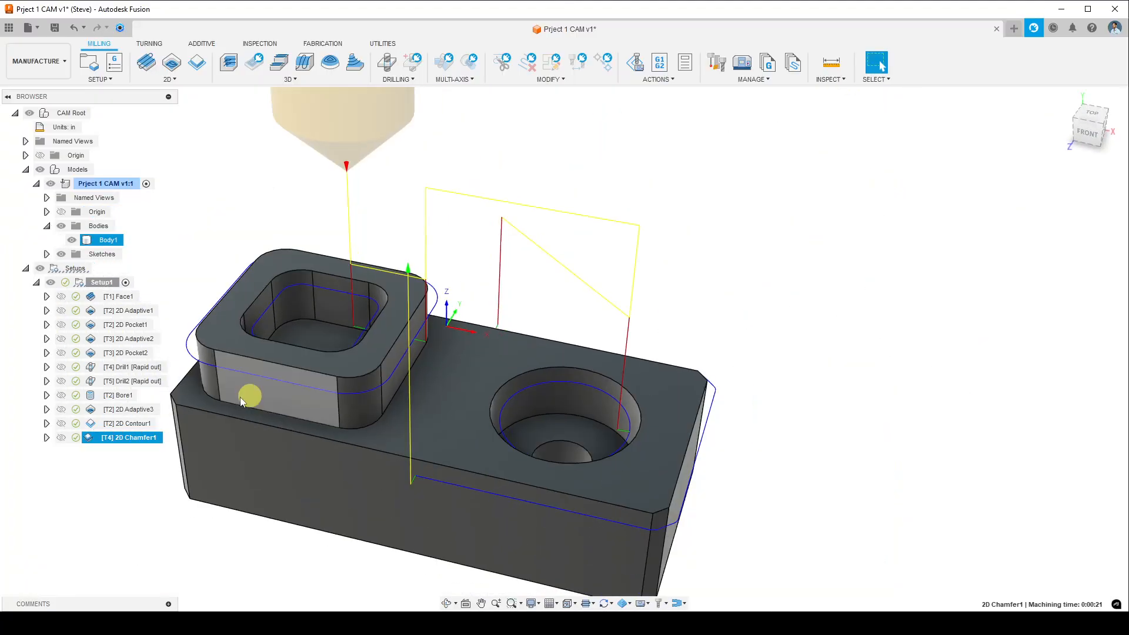
{"action": "right_click", "coordinate": [101, 288]}
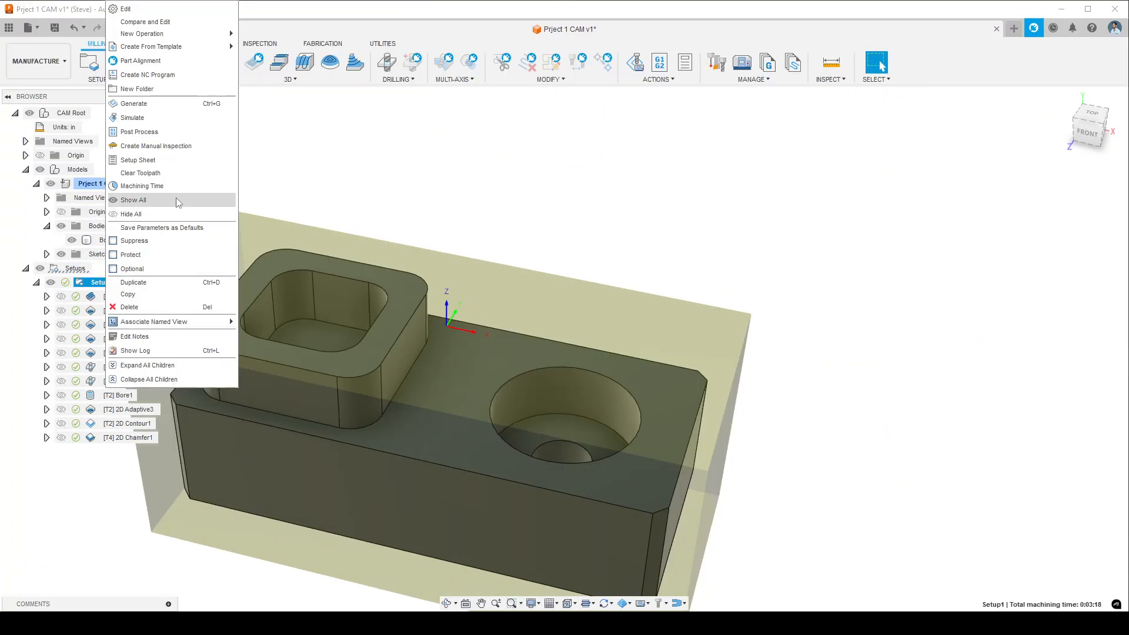
{"action": "left_click", "coordinate": [168, 122]}
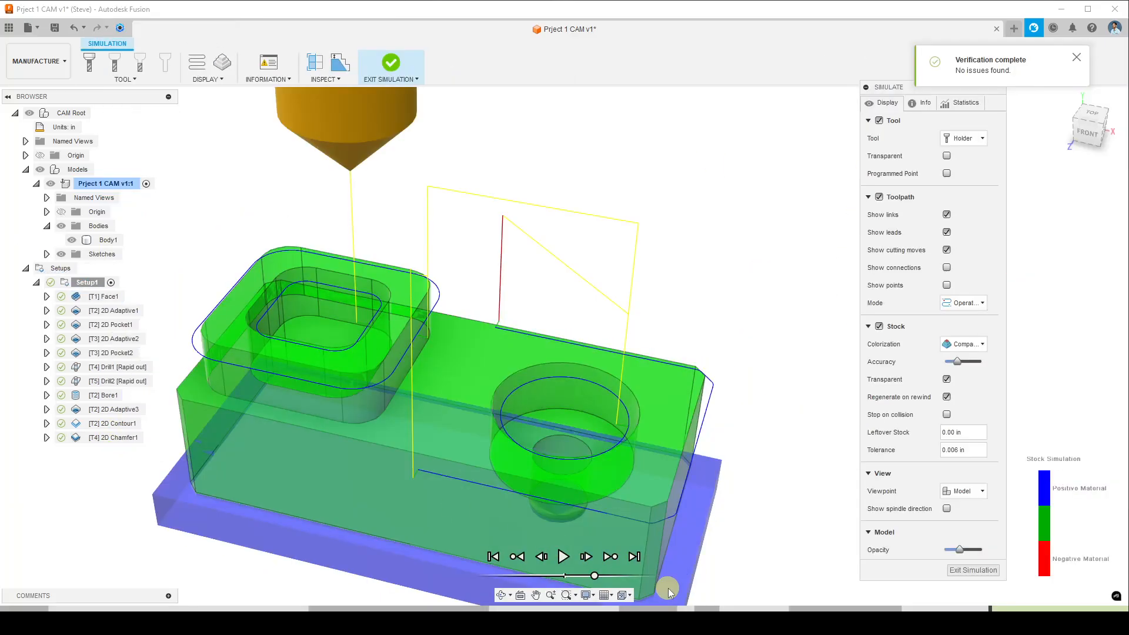
{"action": "left_click", "coordinate": [563, 557]}
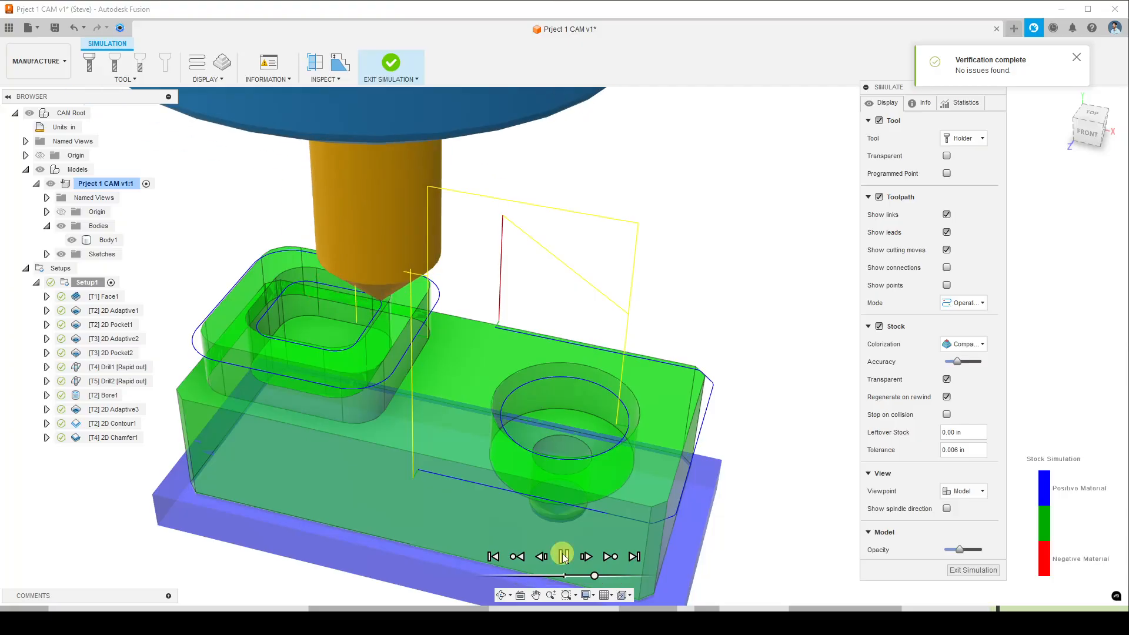
{"action": "left_click", "coordinate": [563, 557]}
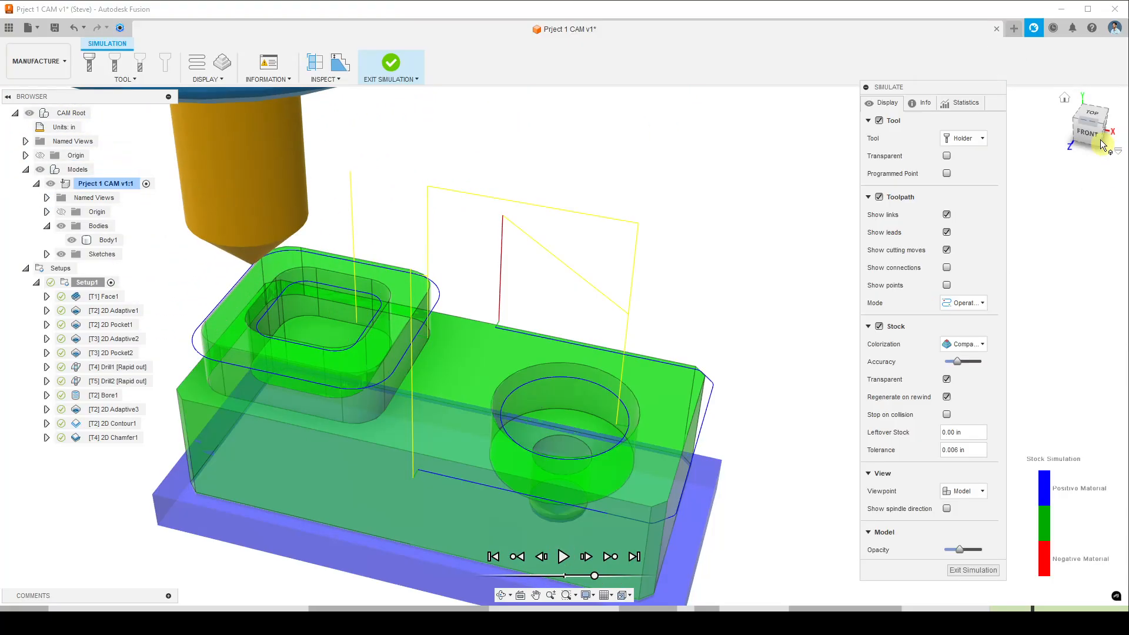
- Examine from the front where the chamfer mill's flank and tip meet the boss's top edge
{"action": "left_click", "coordinate": [1092, 134]}
{"action": "scroll", "coordinate": [465, 447], "scroll_direction": "up", "scroll_amount": 2}
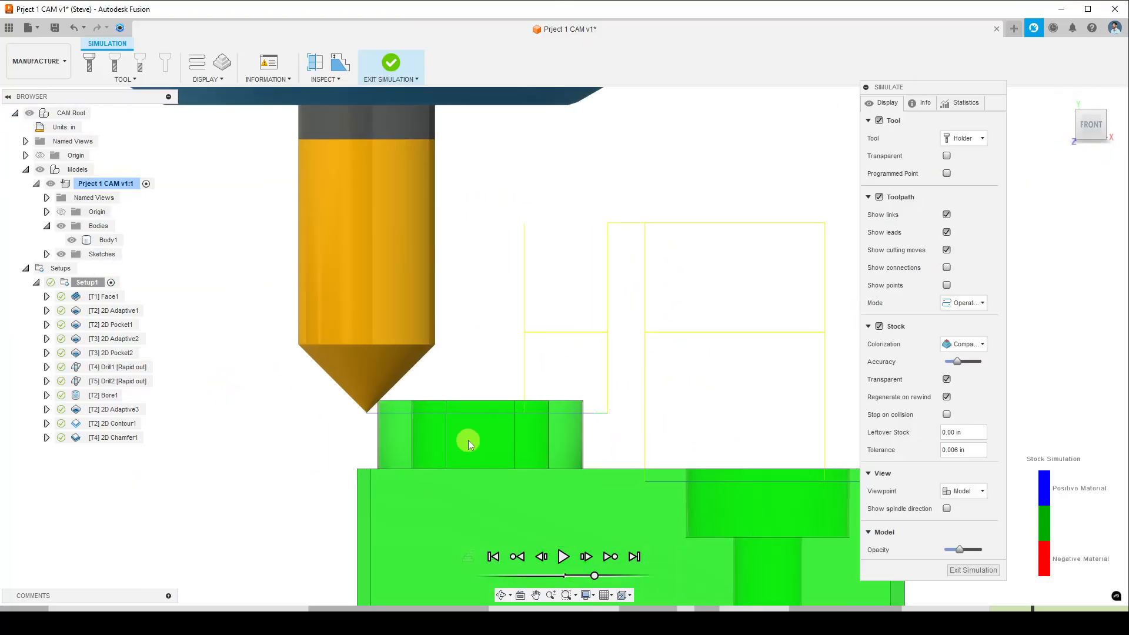
{"action": "scroll", "coordinate": [337, 403], "scroll_direction": "up", "scroll_amount": 2}
{"action": "scroll", "coordinate": [411, 394], "scroll_direction": "up", "scroll_amount": 5}
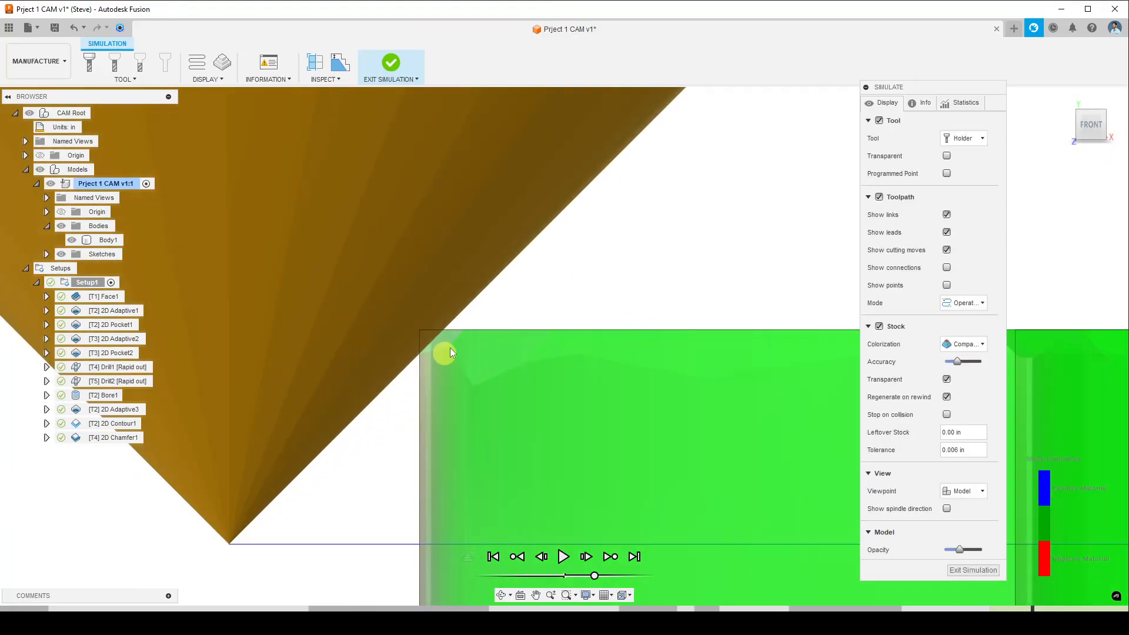
{"action": "scroll", "coordinate": [435, 341], "scroll_direction": "up", "scroll_amount": 4}
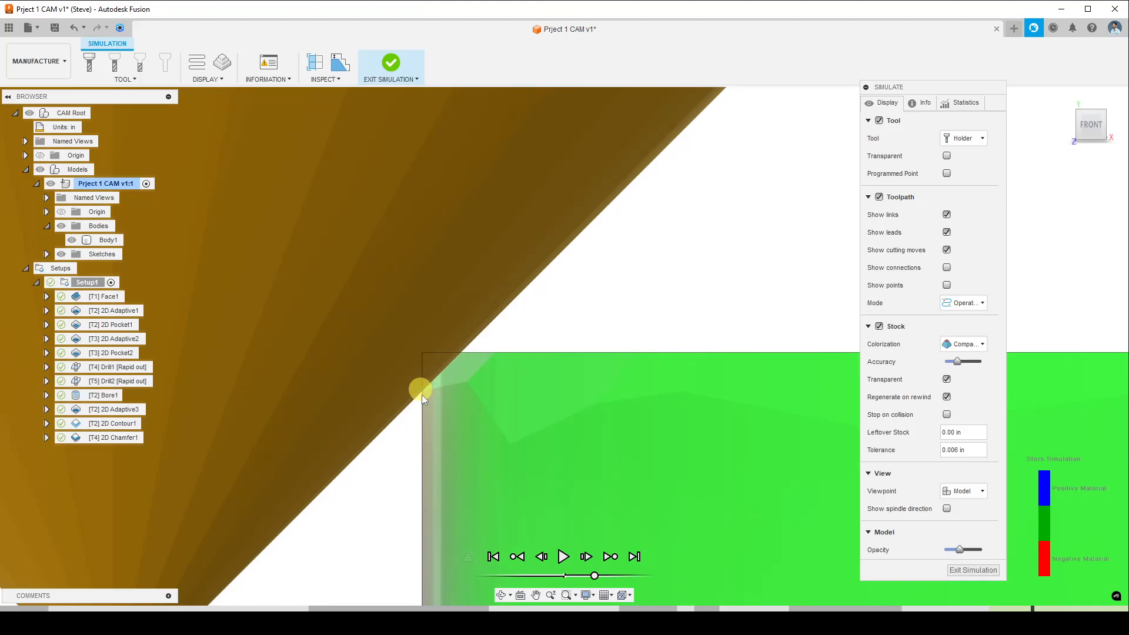
{"action": "scroll", "coordinate": [418, 384], "scroll_direction": "down", "scroll_amount": 3}
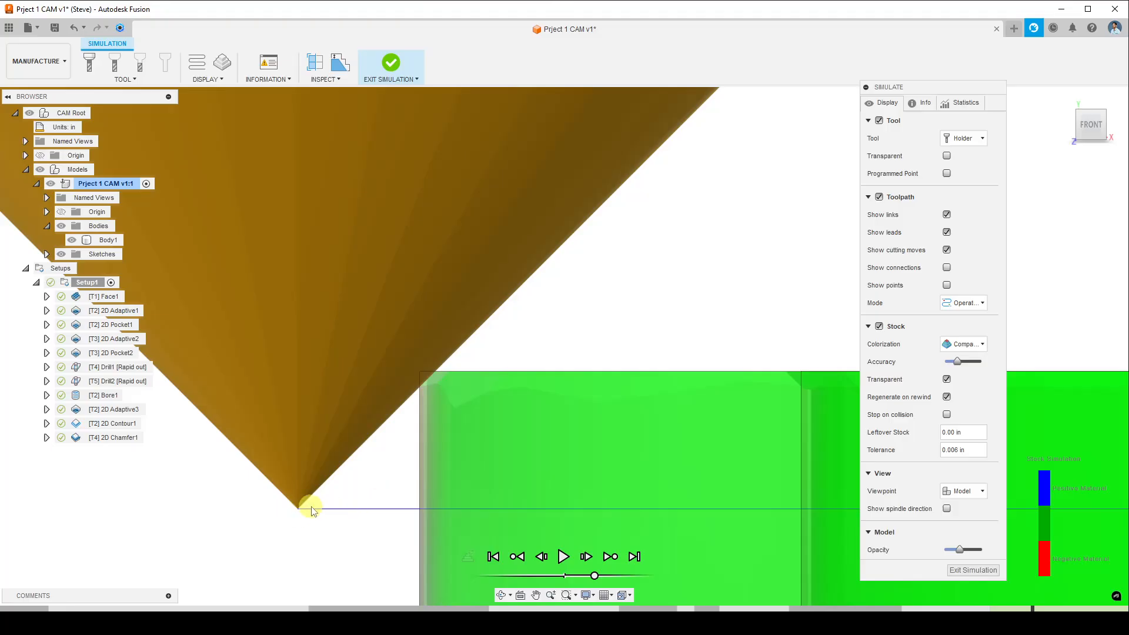
{"action": "scroll", "coordinate": [386, 479], "scroll_direction": "down", "scroll_amount": 5}
{"action": "middle_click_drag", "start_coordinate": [436, 420], "coordinate": [452, 385], "text": "shift"}
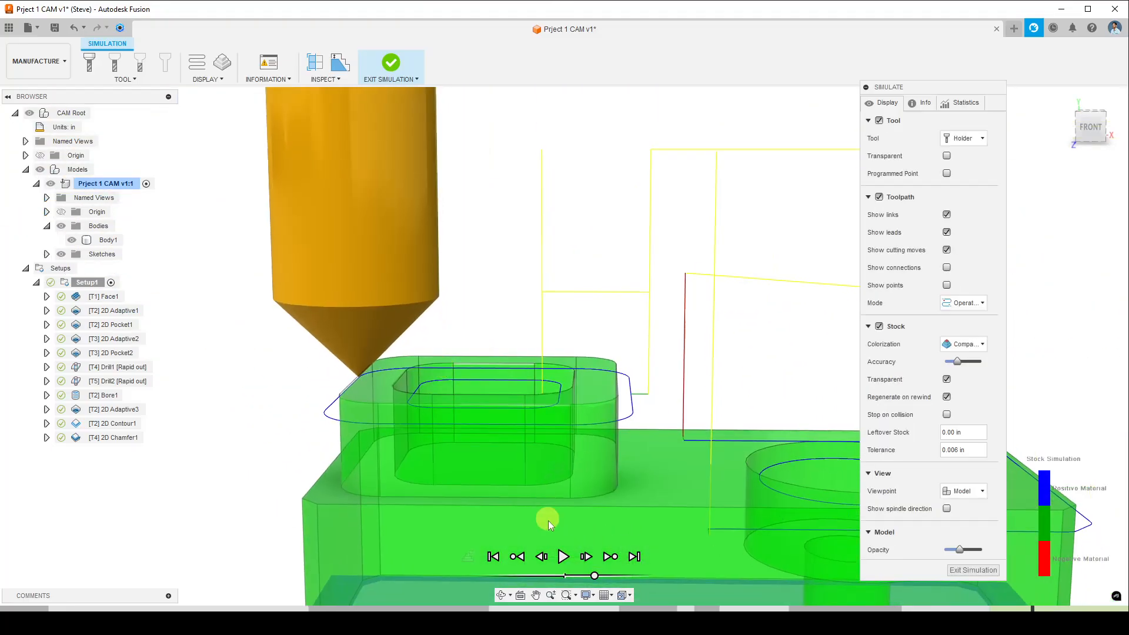
- Resume the simulation at a slightly slower speed and pause it while the tool follows the base block's outer edge
{"action": "left_click", "coordinate": [594, 576]}
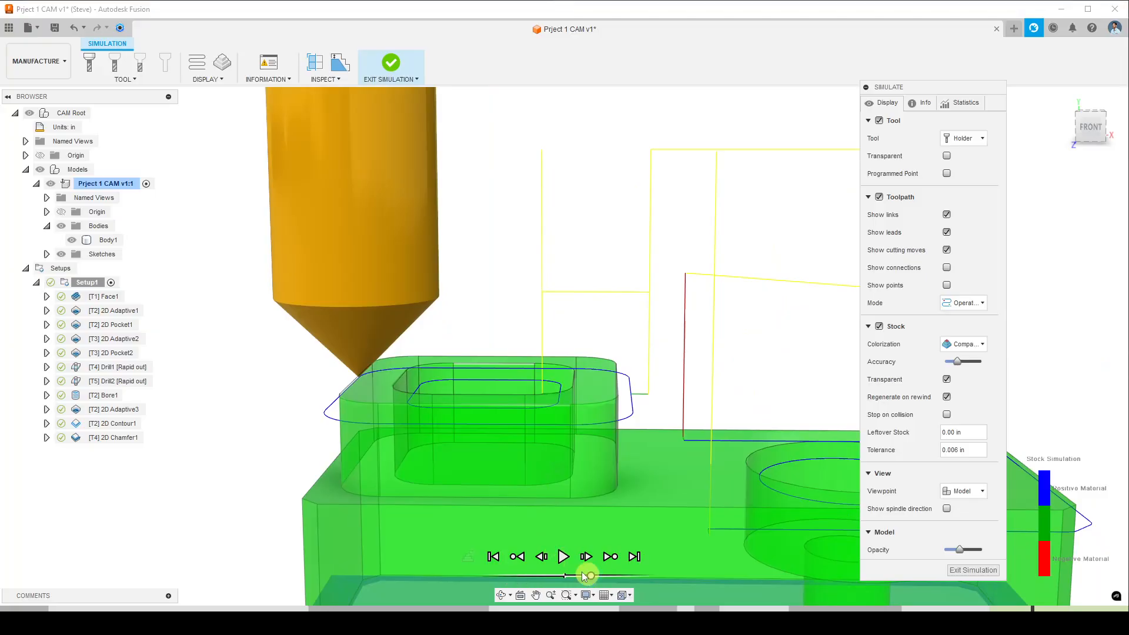
{"action": "left_click", "coordinate": [565, 558]}
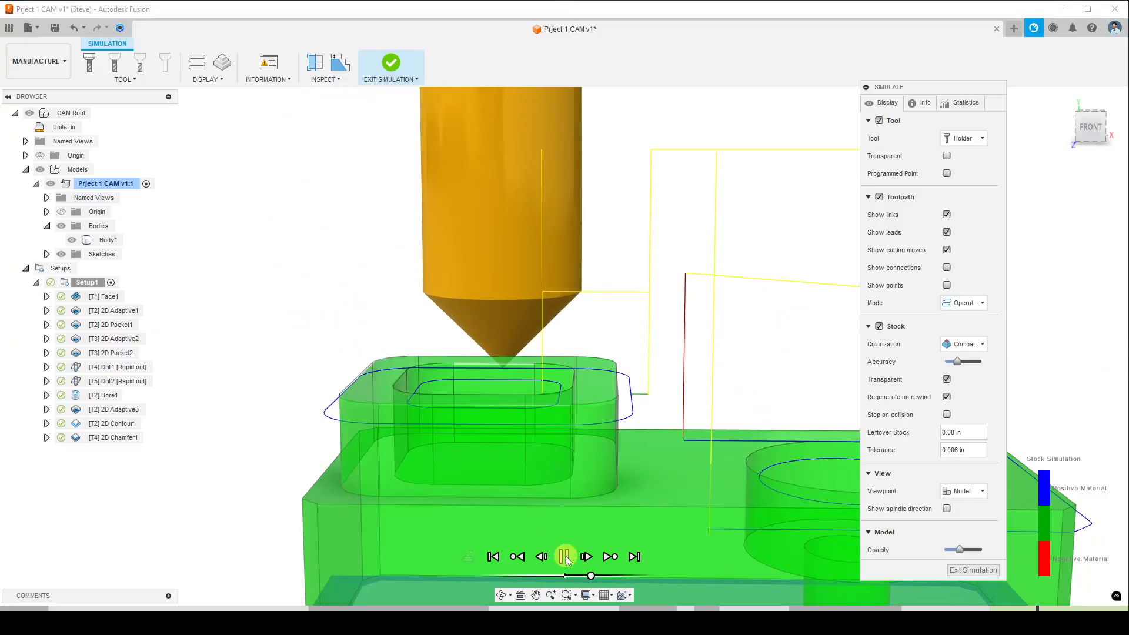
{"action": "middle_click_drag", "start_coordinate": [519, 460], "coordinate": [426, 439], "text": "shift"}
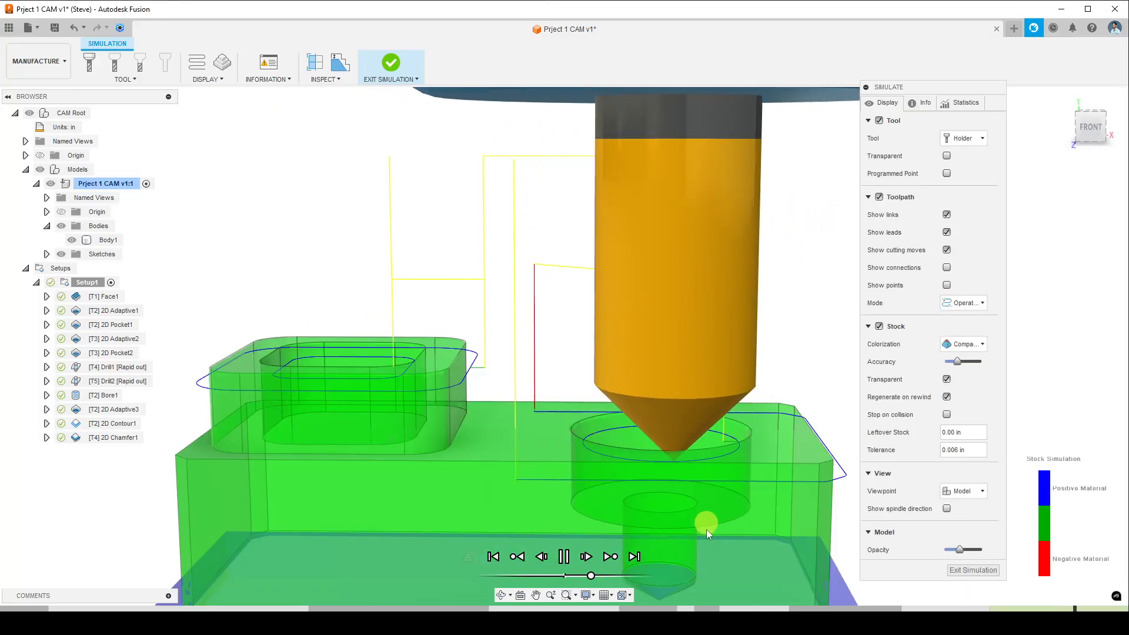
{"action": "left_click", "coordinate": [565, 557]}
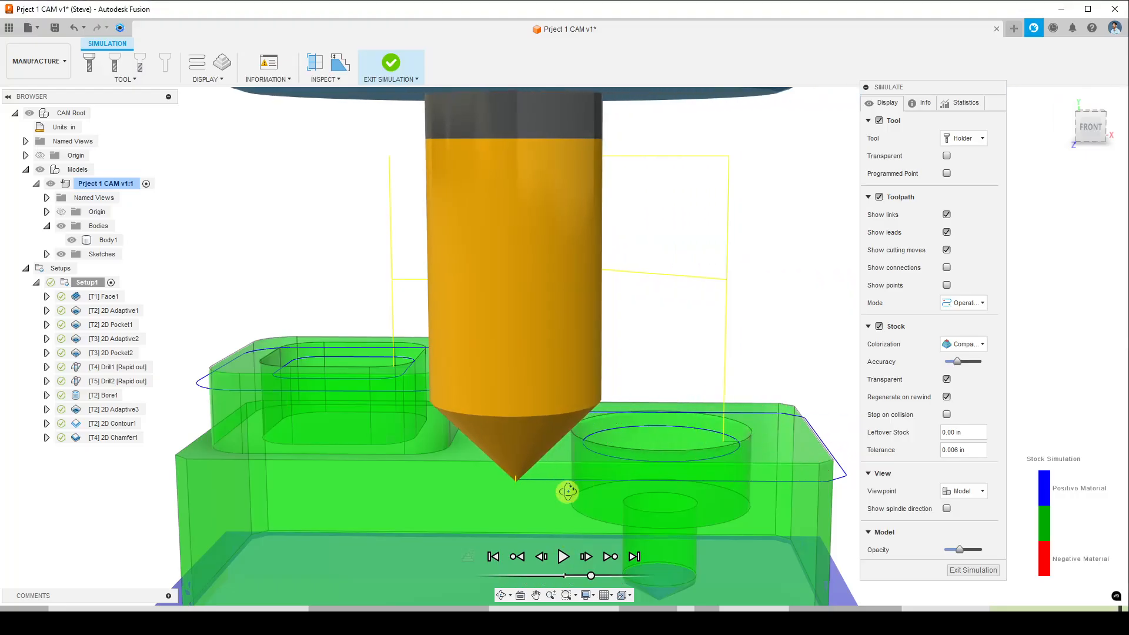
- Examine the chamfer mill's position relative to the raised boss's side wall at the base block's top edge
{"action": "middle_click_drag", "start_coordinate": [570, 492], "coordinate": [406, 491], "text": "shift"}
{"action": "scroll", "coordinate": [436, 414], "scroll_direction": "up", "scroll_amount": 10}
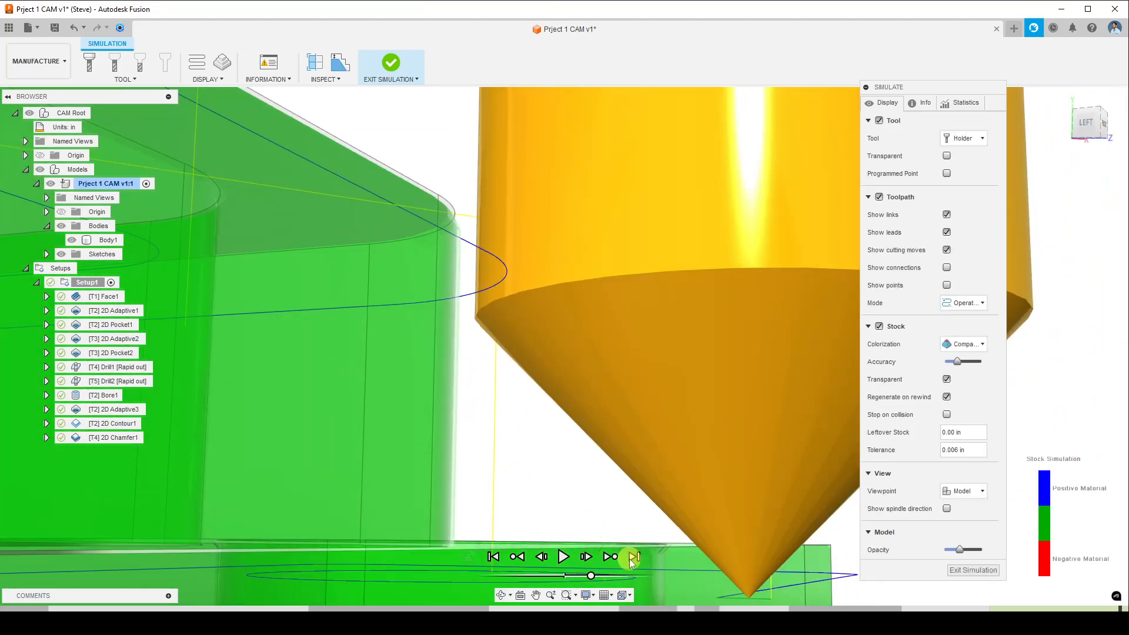
{"action": "middle_click_drag", "start_coordinate": [630, 559], "coordinate": [547, 404], "text": "shift"}
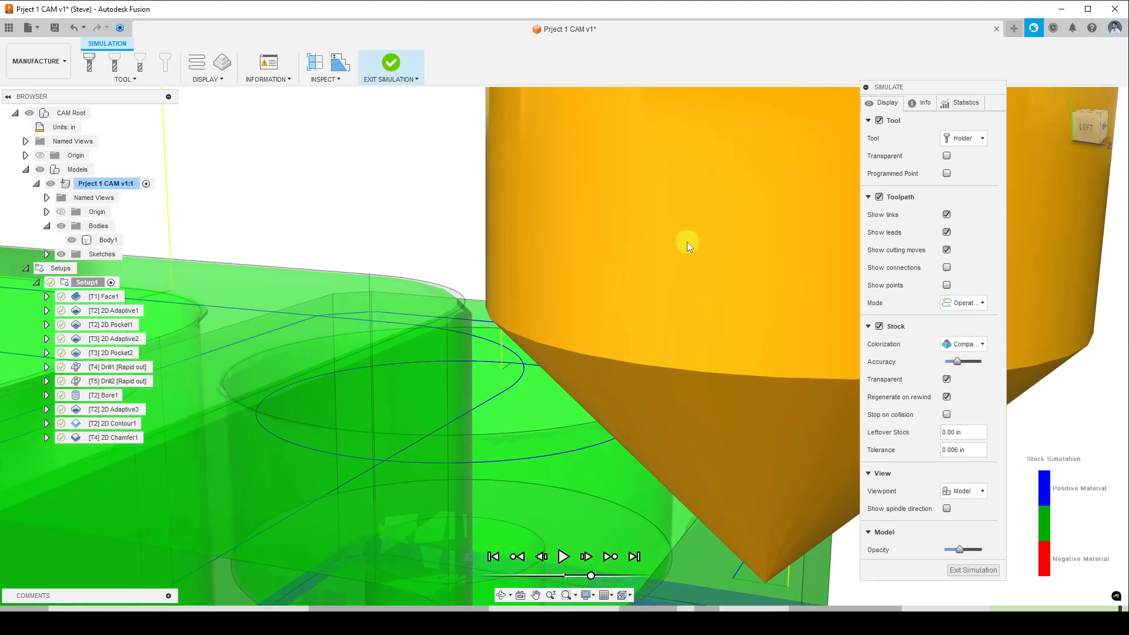
{"action": "scroll", "coordinate": [417, 378], "scroll_direction": "down", "scroll_amount": 8}
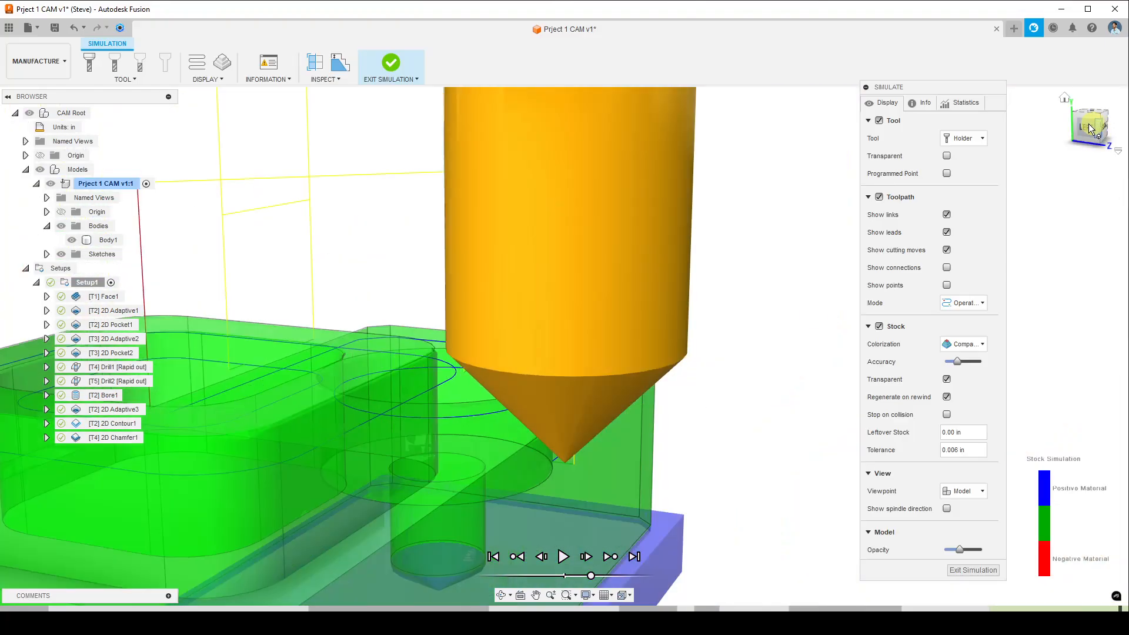
{"action": "left_click", "coordinate": [1089, 130]}
{"action": "scroll", "coordinate": [539, 376], "scroll_direction": "up", "scroll_amount": 3}
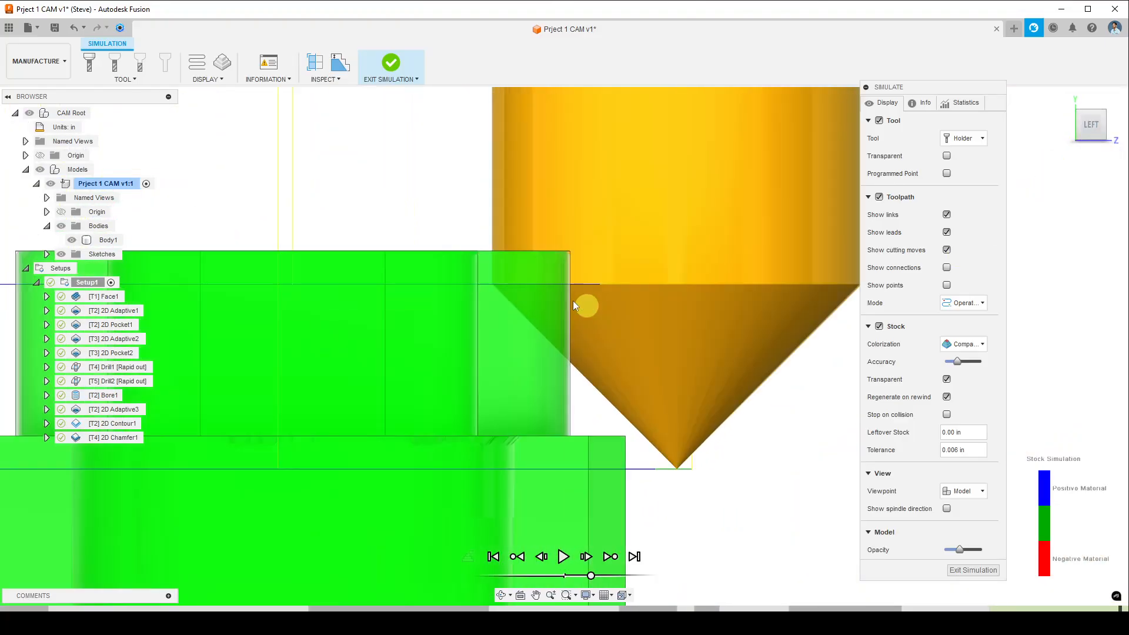
{"action": "scroll", "coordinate": [680, 377], "scroll_direction": "up", "scroll_amount": 1}
{"action": "middle_click_drag", "start_coordinate": [680, 378], "coordinate": [559, 409]}
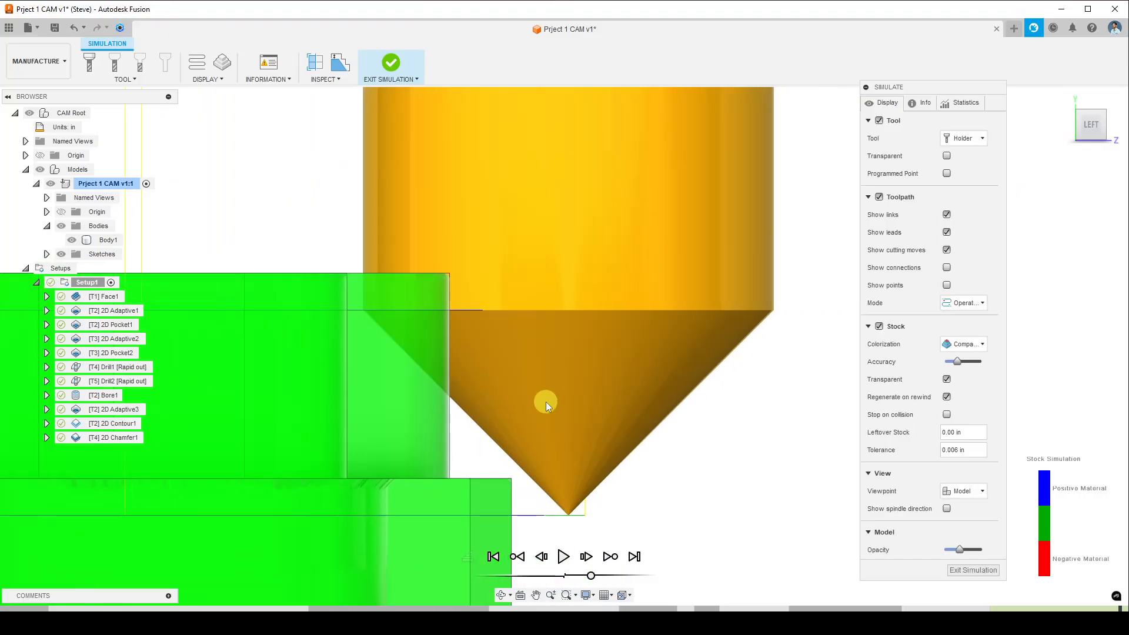
{"action": "scroll", "coordinate": [546, 402], "scroll_direction": "up", "scroll_amount": 3}
{"action": "scroll", "coordinate": [538, 370], "scroll_direction": "down", "scroll_amount": 2}
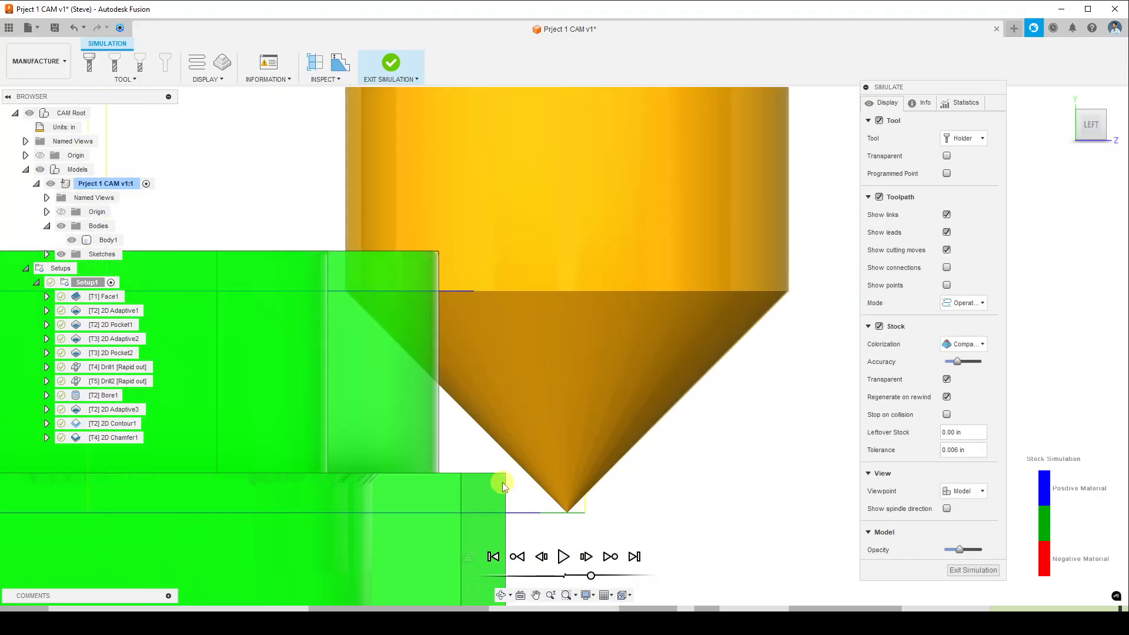
{"action": "scroll", "coordinate": [536, 422], "scroll_direction": "down", "scroll_amount": 5}
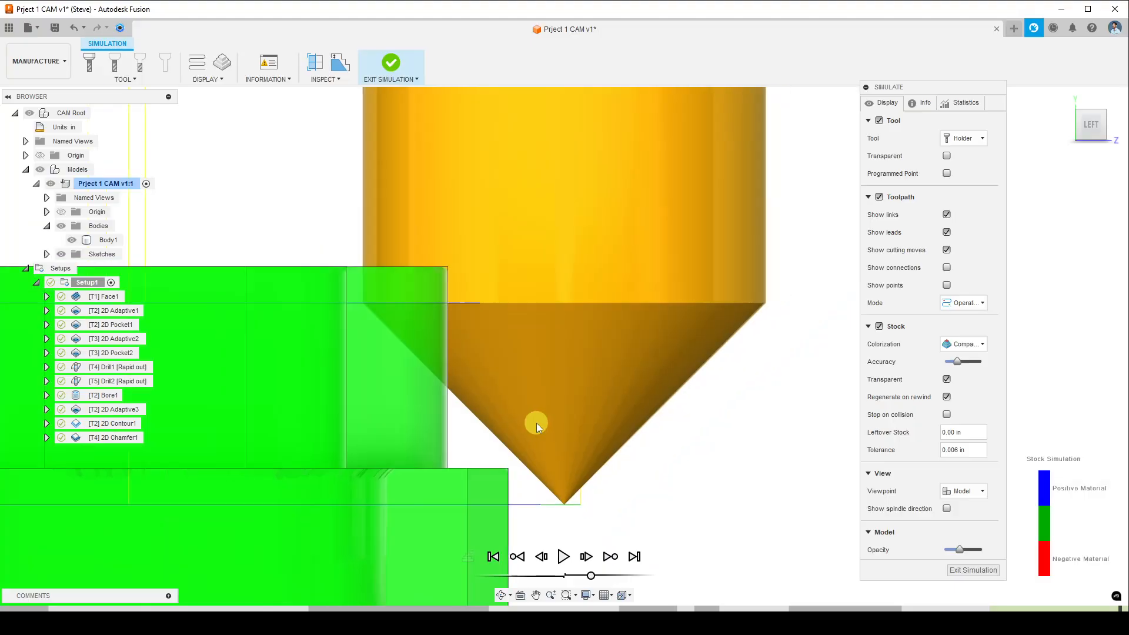
{"action": "scroll", "coordinate": [536, 423], "scroll_direction": "up", "scroll_amount": 2}
{"action": "scroll", "coordinate": [537, 422], "scroll_direction": "up", "scroll_amount": 2}
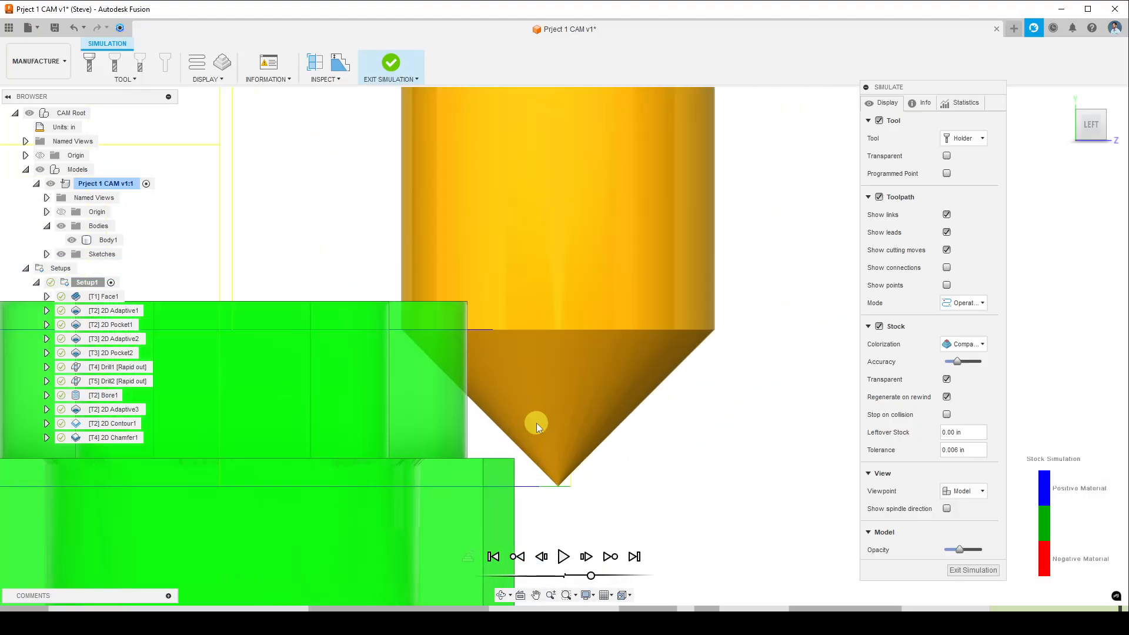
{"action": "scroll", "coordinate": [460, 373], "scroll_direction": "up", "scroll_amount": 1}
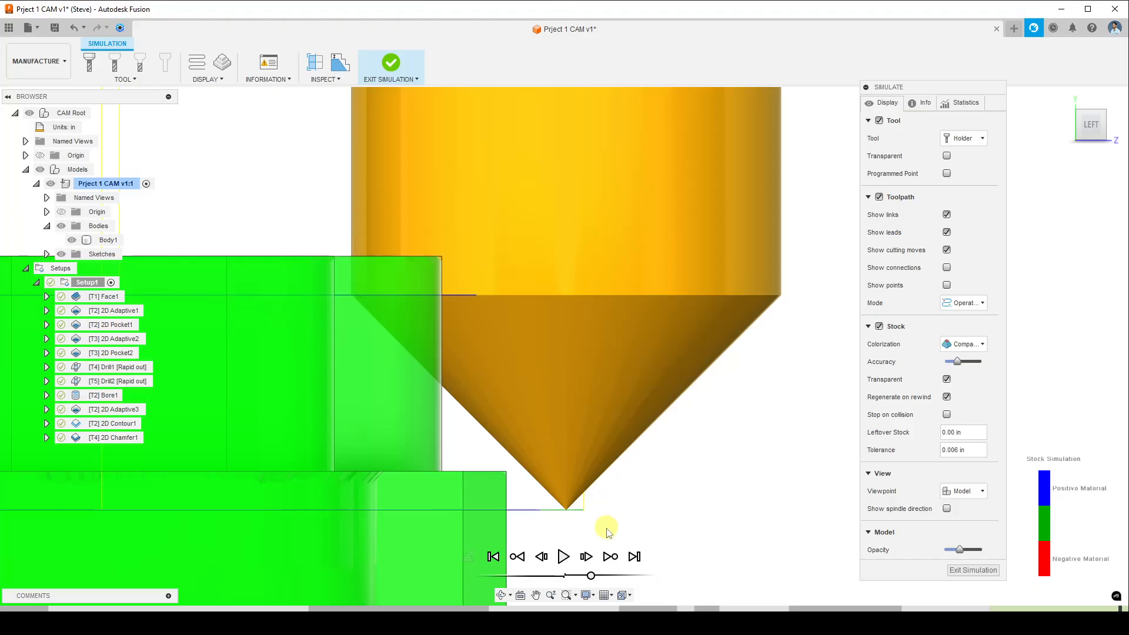
{"action": "scroll", "coordinate": [518, 433], "scroll_direction": "down", "scroll_amount": 3}
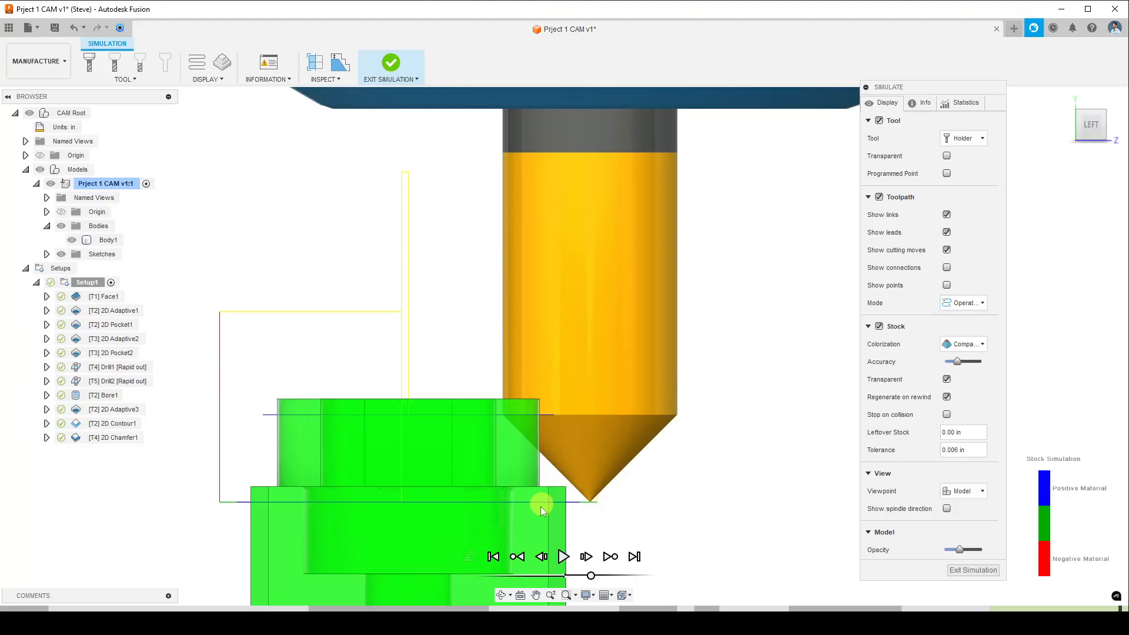
{"action": "middle_click_drag", "start_coordinate": [582, 486], "coordinate": [426, 446], "text": "shift"}
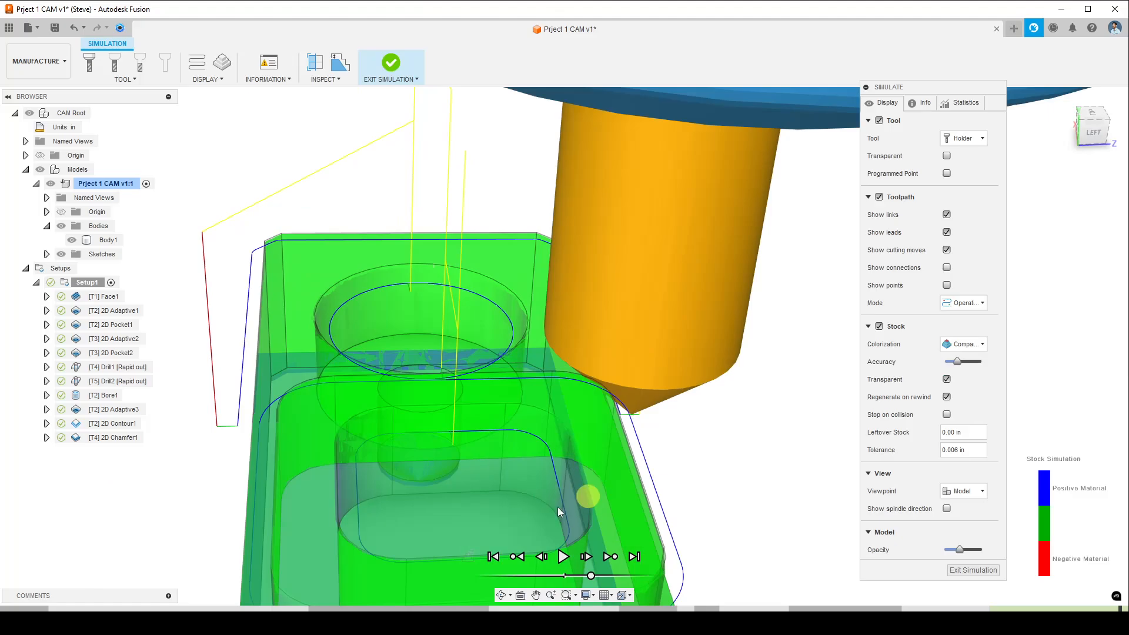
{"action": "middle_click_drag", "start_coordinate": [482, 507], "coordinate": [421, 407]}
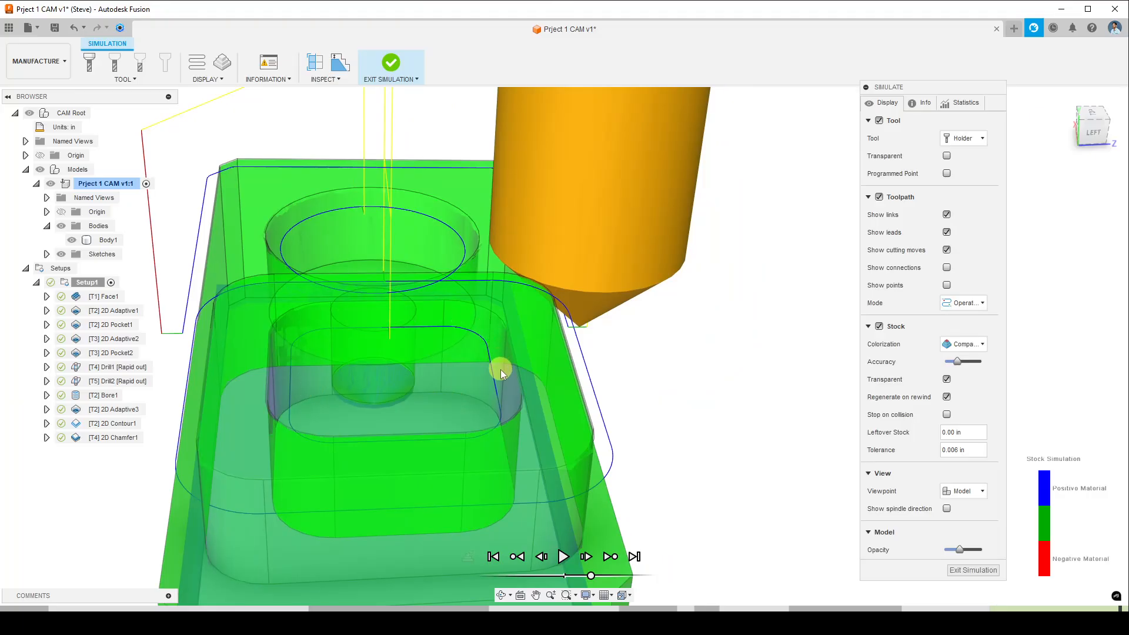
{"action": "middle_click_drag", "start_coordinate": [492, 390], "coordinate": [510, 301], "text": "shift"}
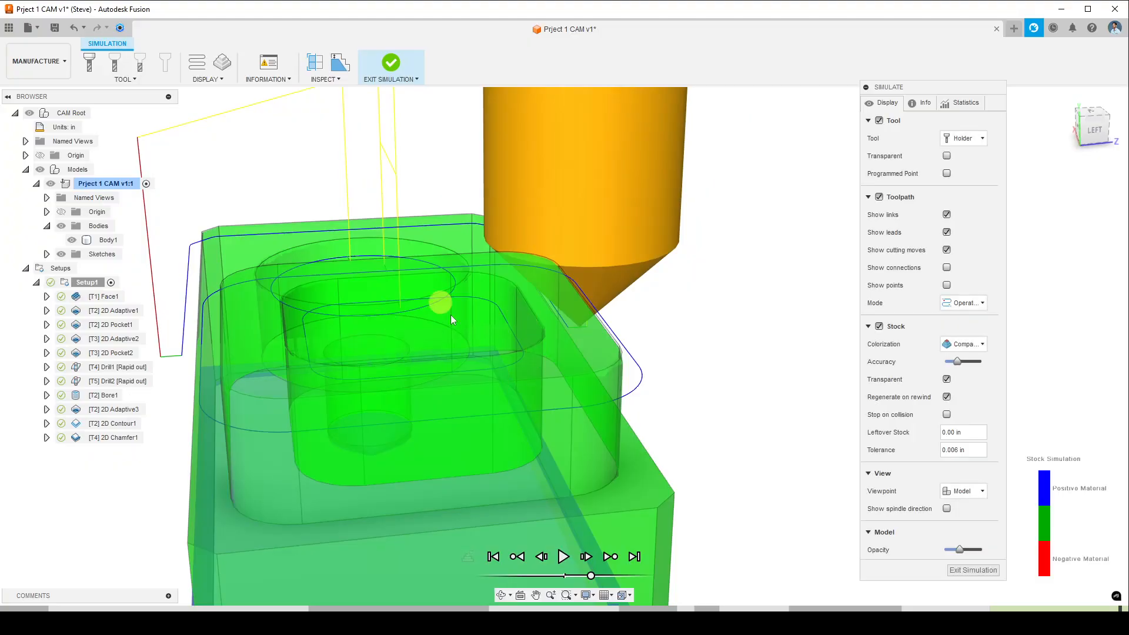
- View the whole part with the paused chamfer mill from the front and exit the Setup1 simulation
{"action": "scroll", "coordinate": [554, 327], "scroll_direction": "down", "scroll_amount": 5}
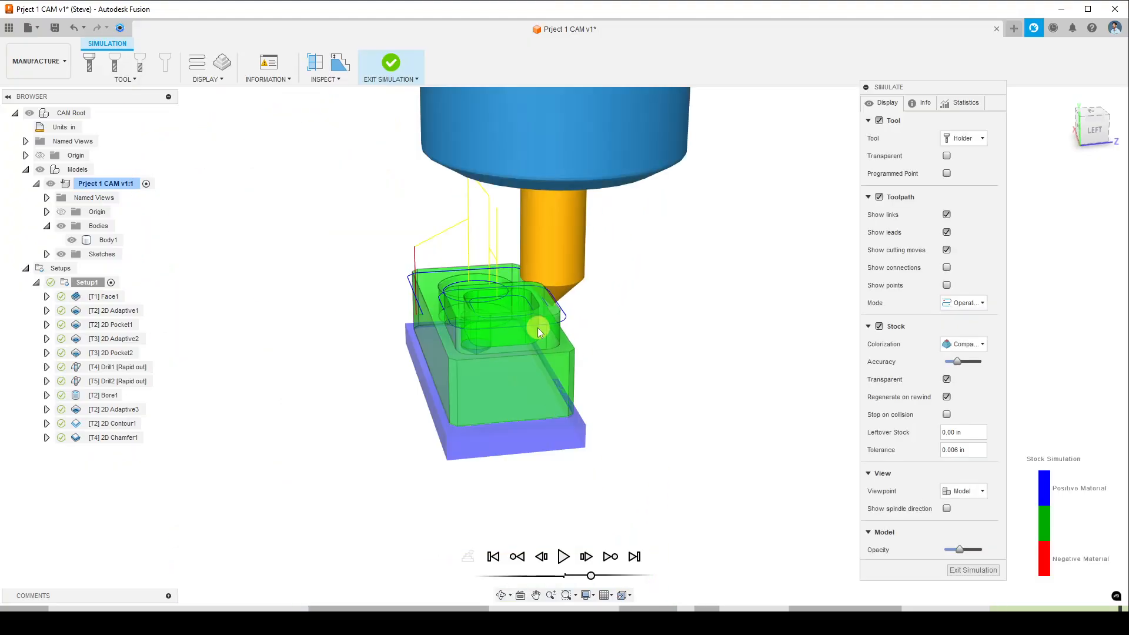
{"action": "middle_click_drag", "start_coordinate": [537, 327], "coordinate": [500, 333], "text": "shift"}
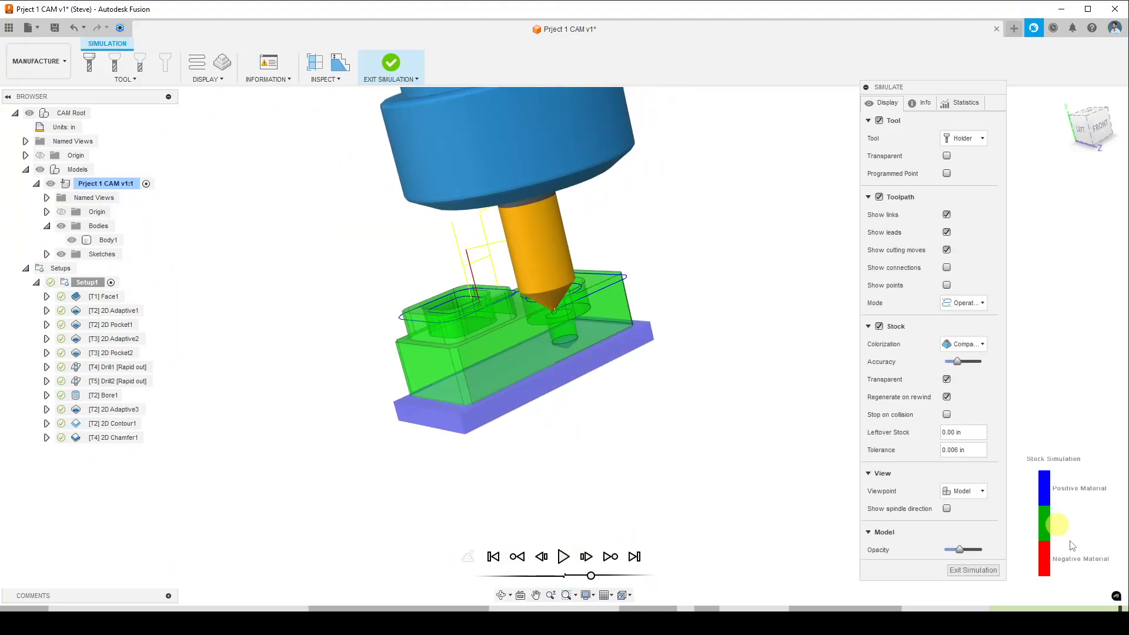
{"action": "left_click", "coordinate": [987, 573]}
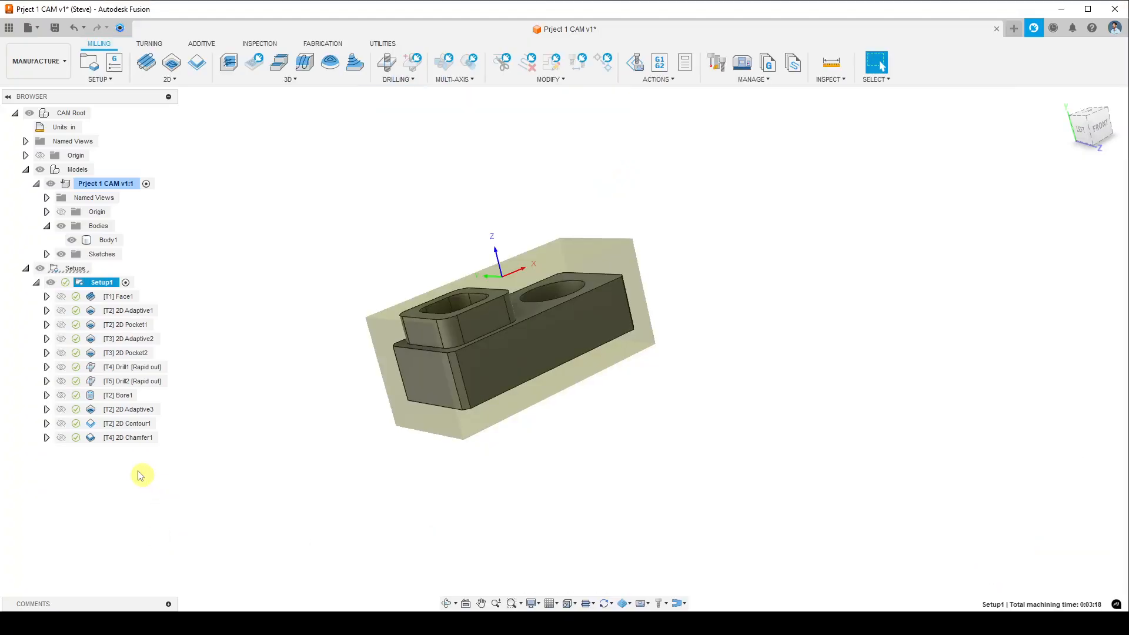
- Open 2D Chamfer1's contour selection for editing and inspect the chain around the base block's top outer edge
{"action": "double_click", "coordinate": [135, 439]}
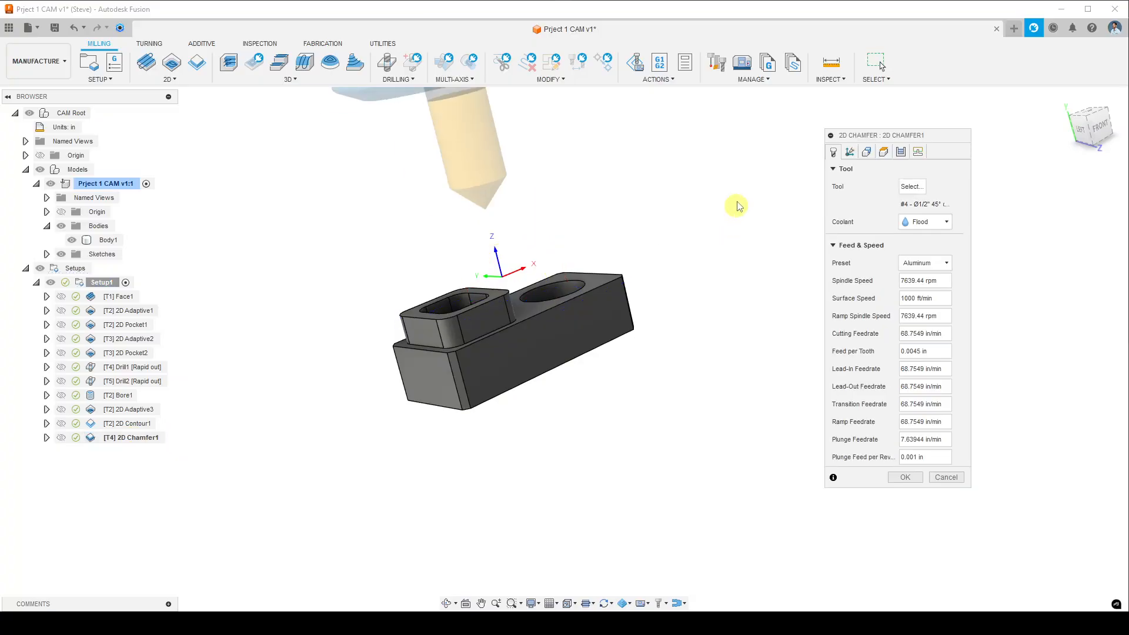
{"action": "left_click", "coordinate": [876, 151]}
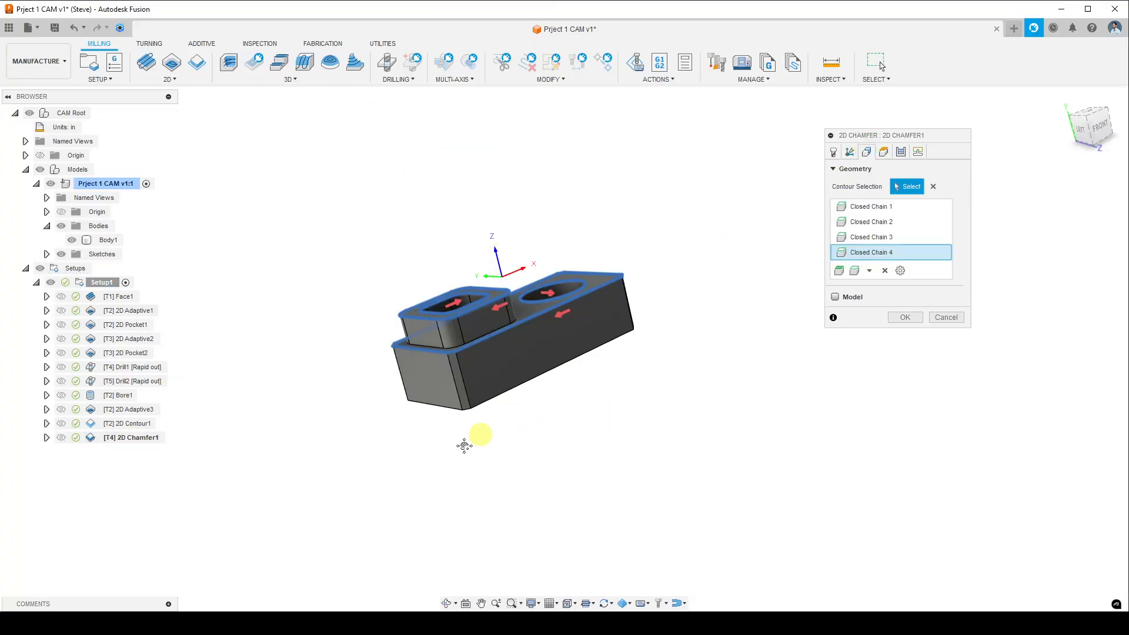
{"action": "middle_click_drag", "start_coordinate": [471, 440], "coordinate": [433, 449], "text": "shift"}
{"action": "scroll", "coordinate": [434, 421], "scroll_direction": "up", "scroll_amount": 6}
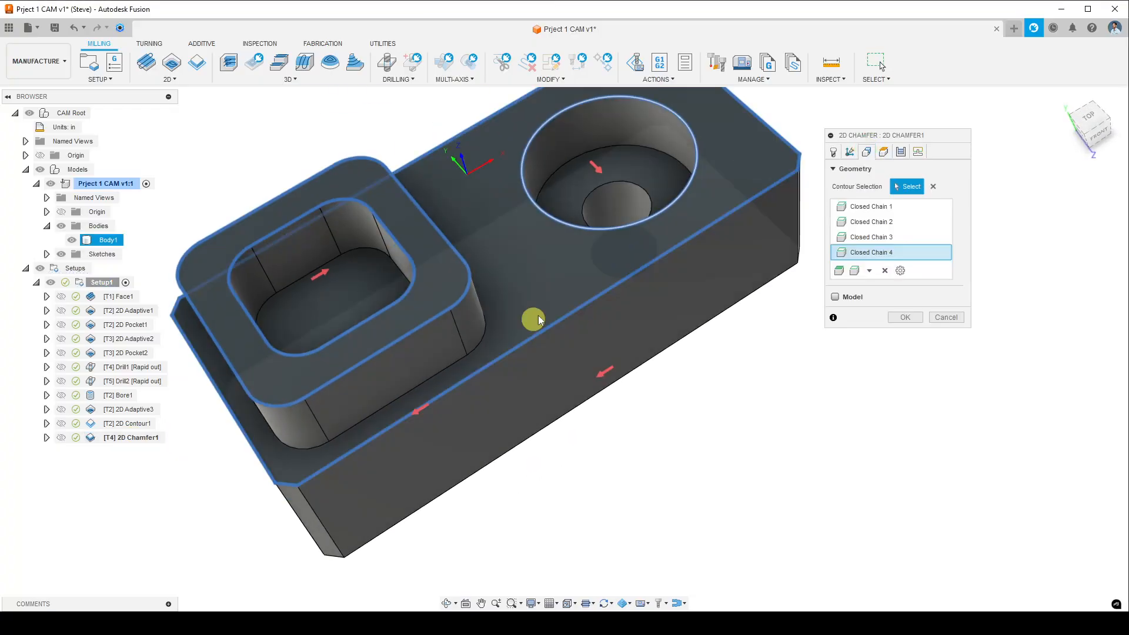
{"action": "scroll", "coordinate": [559, 320], "scroll_direction": "down", "scroll_amount": 5}
{"action": "scroll", "coordinate": [654, 364], "scroll_direction": "up", "scroll_amount": 5}
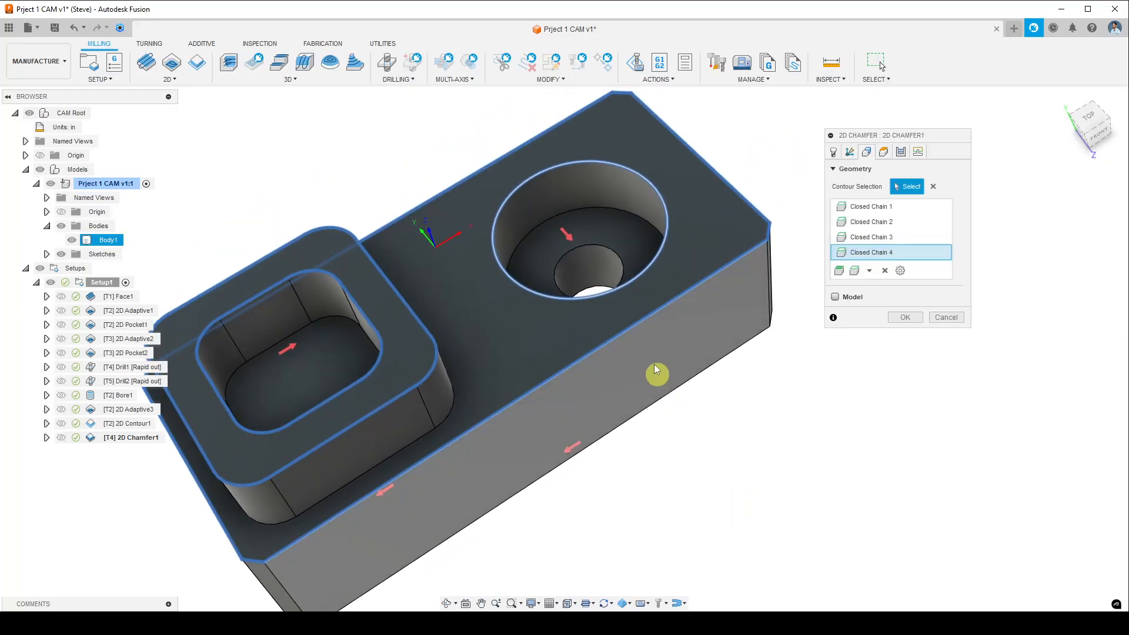
{"action": "left_click", "coordinate": [640, 324]}
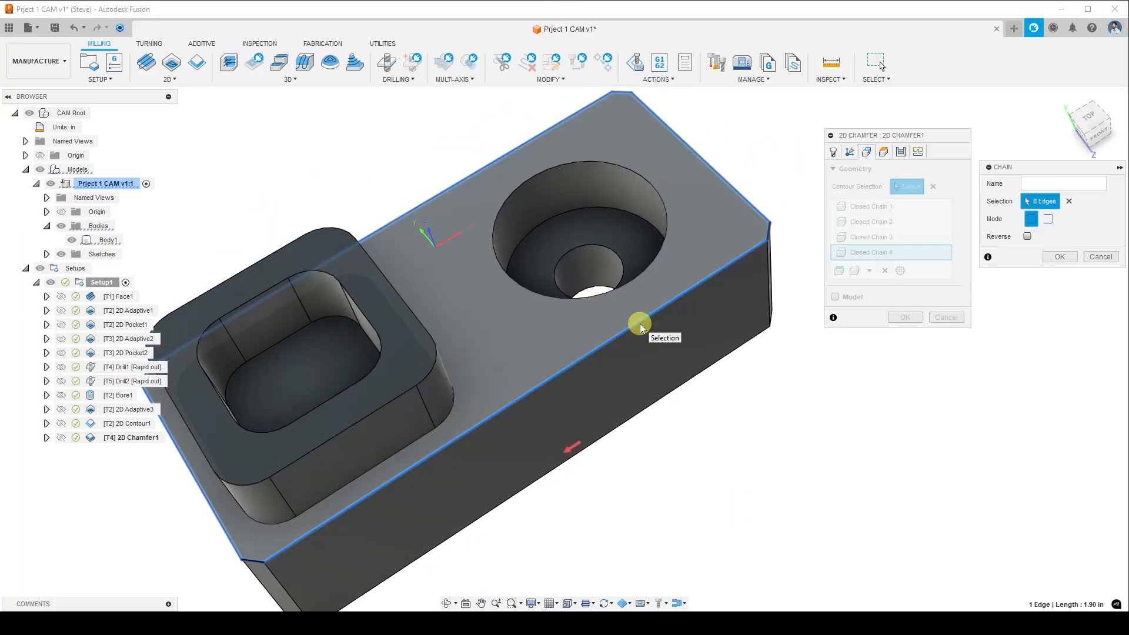
{"action": "left_click", "coordinate": [1060, 257]}
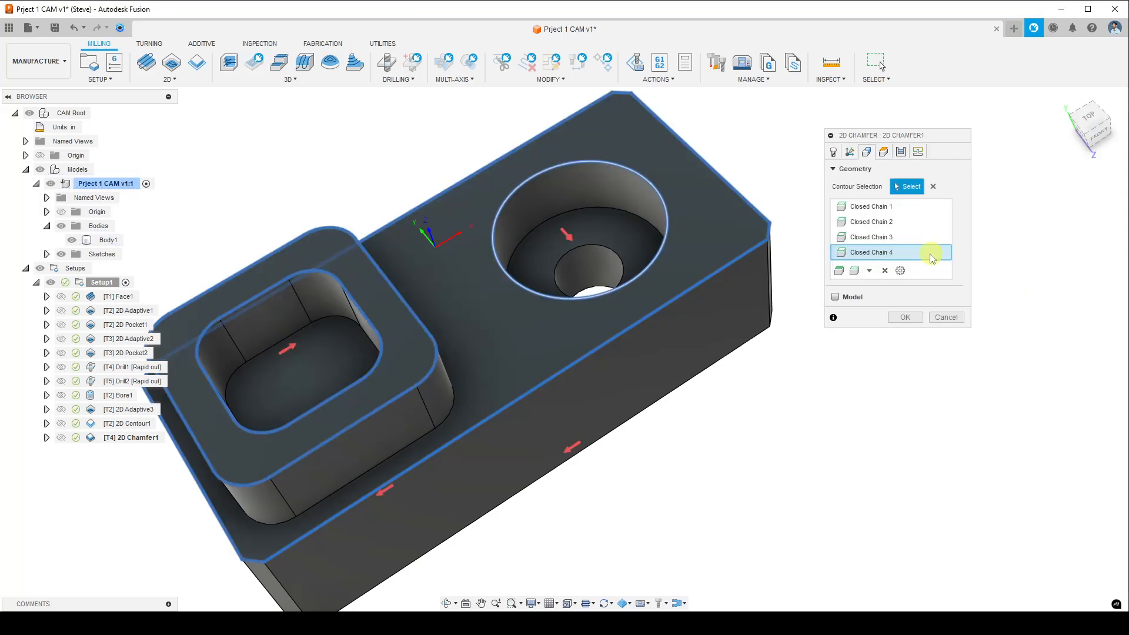
- Remove the base block's outer edge chain from 2D Chamfer1's contours and regenerate the toolpath
{"action": "left_click", "coordinate": [906, 239]}
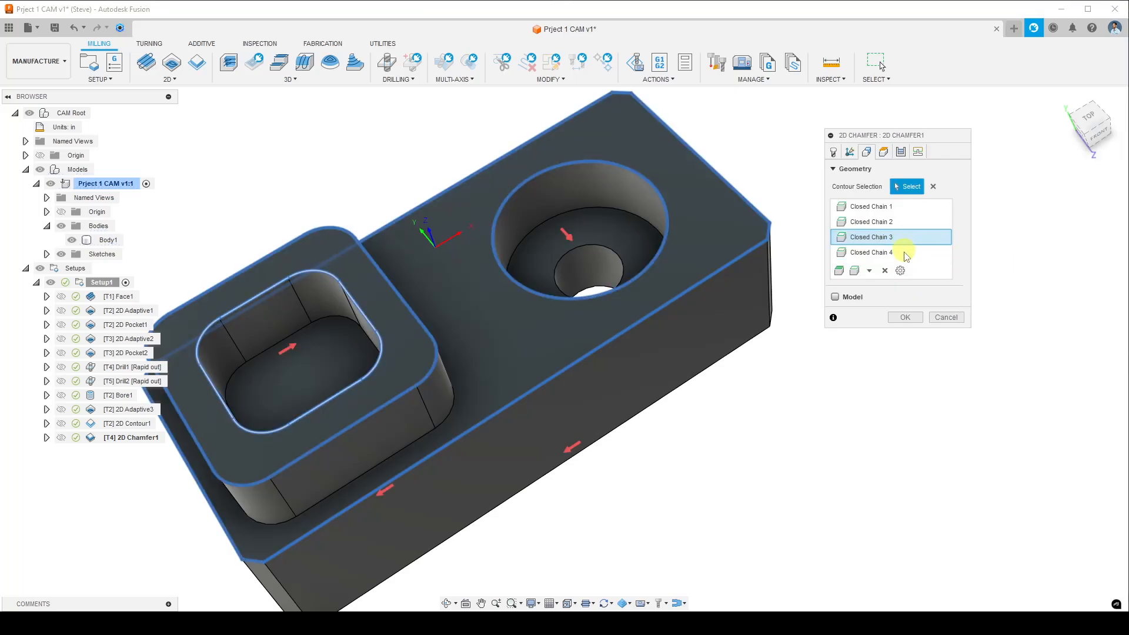
{"action": "left_click", "coordinate": [907, 253]}
{"action": "left_click", "coordinate": [906, 239]}
{"action": "left_click", "coordinate": [904, 223]}
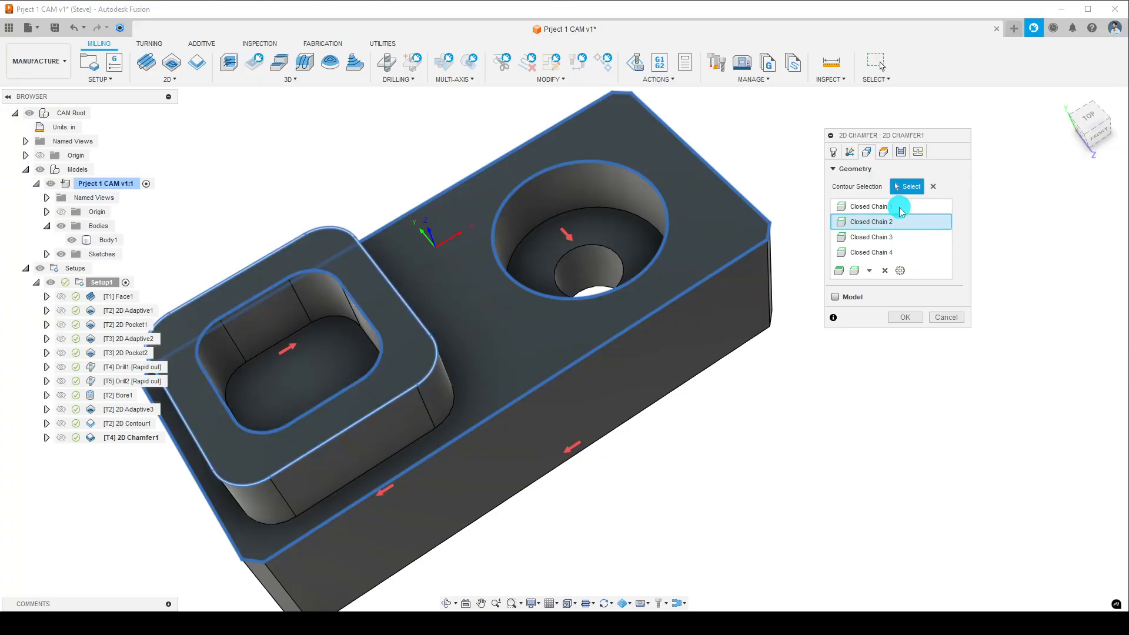
{"action": "left_click", "coordinate": [901, 209]}
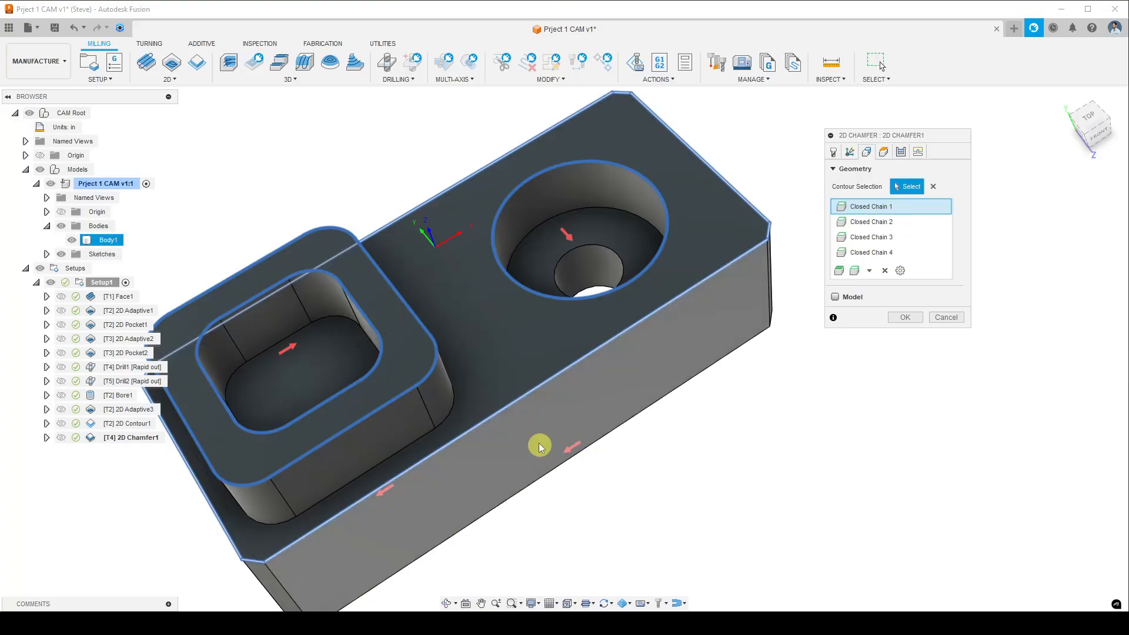
{"action": "left_click", "coordinate": [887, 271]}
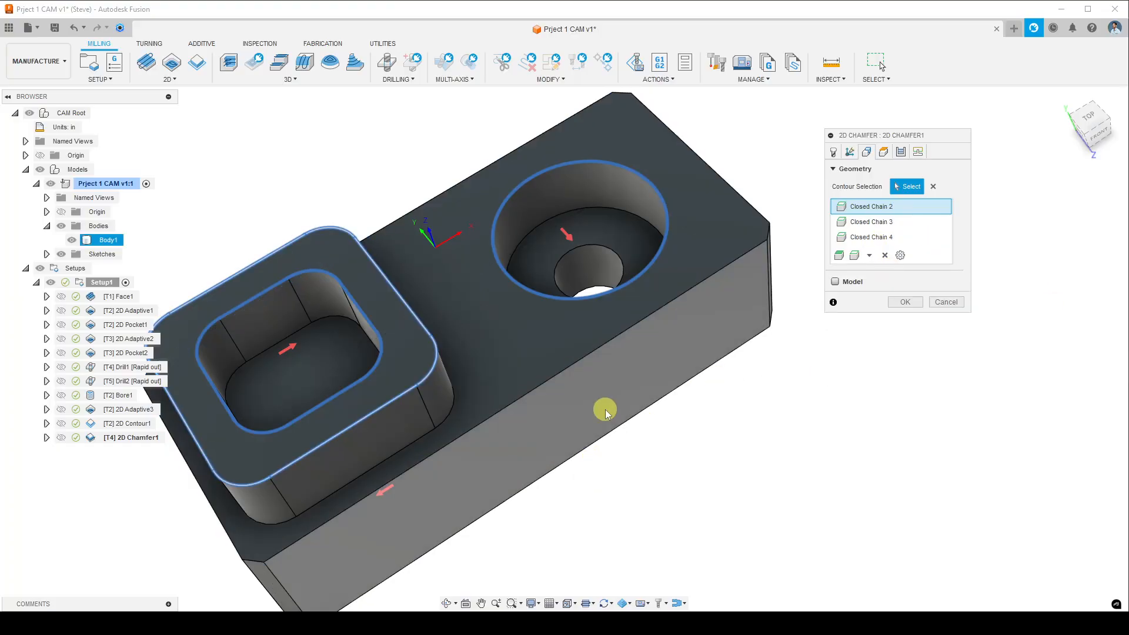
{"action": "left_click", "coordinate": [909, 306]}
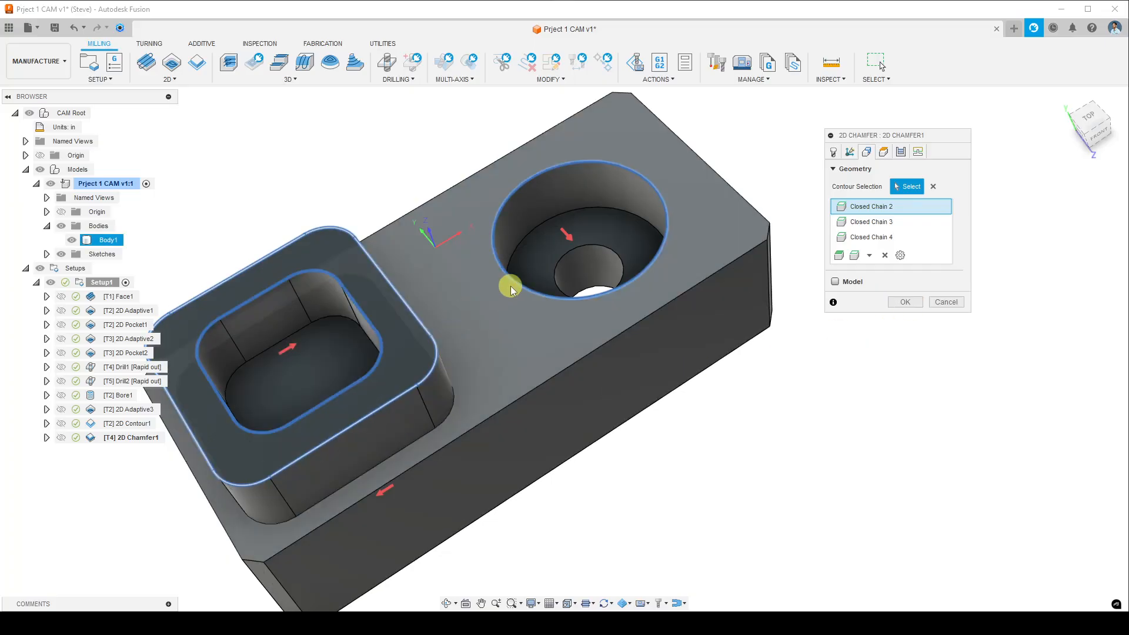
{"action": "left_click", "coordinate": [909, 303]}
{"action": "scroll", "coordinate": [724, 479], "scroll_direction": "up", "scroll_amount": 2}
{"action": "scroll", "coordinate": [724, 479], "scroll_direction": "down", "scroll_amount": 5}
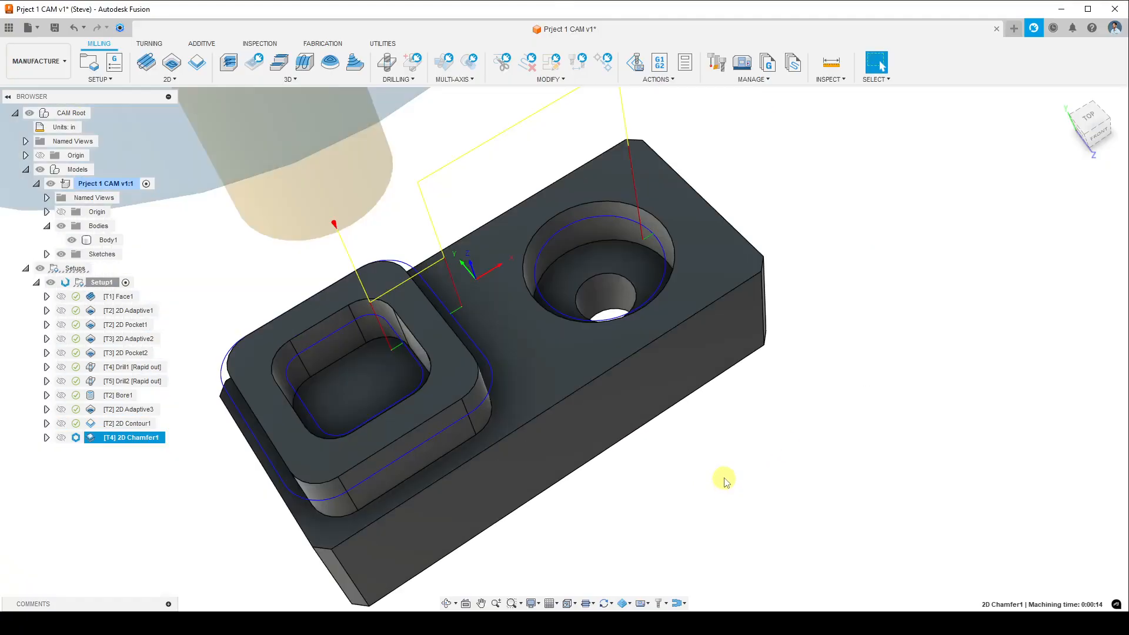
{"action": "mouse_move", "coordinate": [696, 497]}
{"action": "middle_mouse_down", "text": "shift"}
{"action": "mouse_move", "coordinate": [708, 472]}
{"action": "mouse_move", "coordinate": [695, 482]}
{"action": "middle_mouse_up", "text": "shift"}
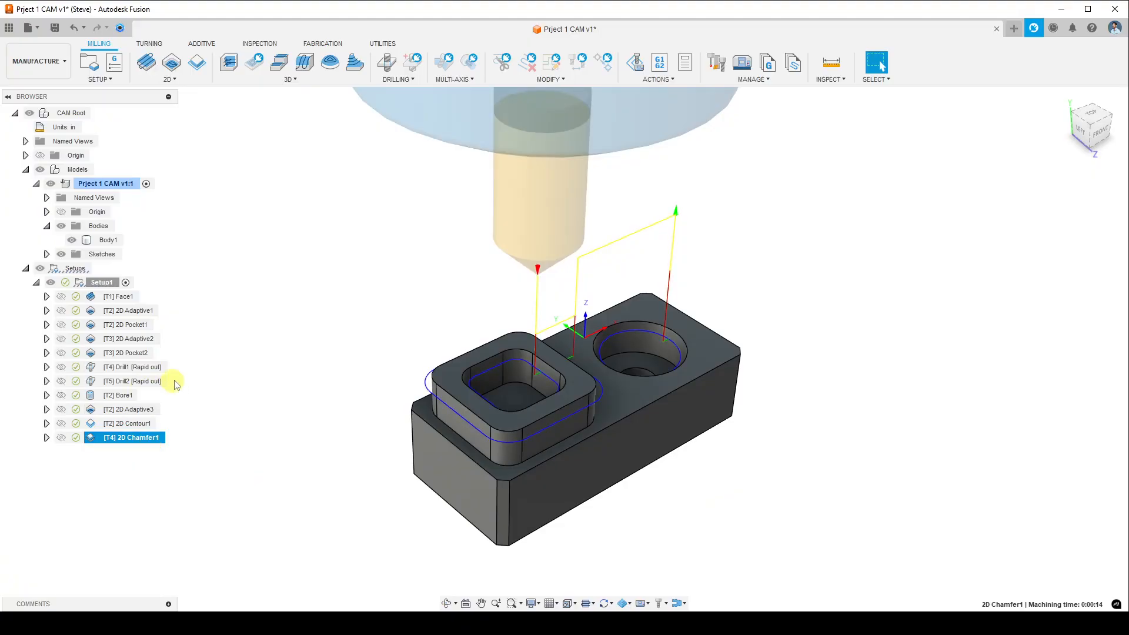
- Create a second 2D Chamfer operation with the base block's top outer edge as its contour
{"action": "left_click", "coordinate": [186, 81]}
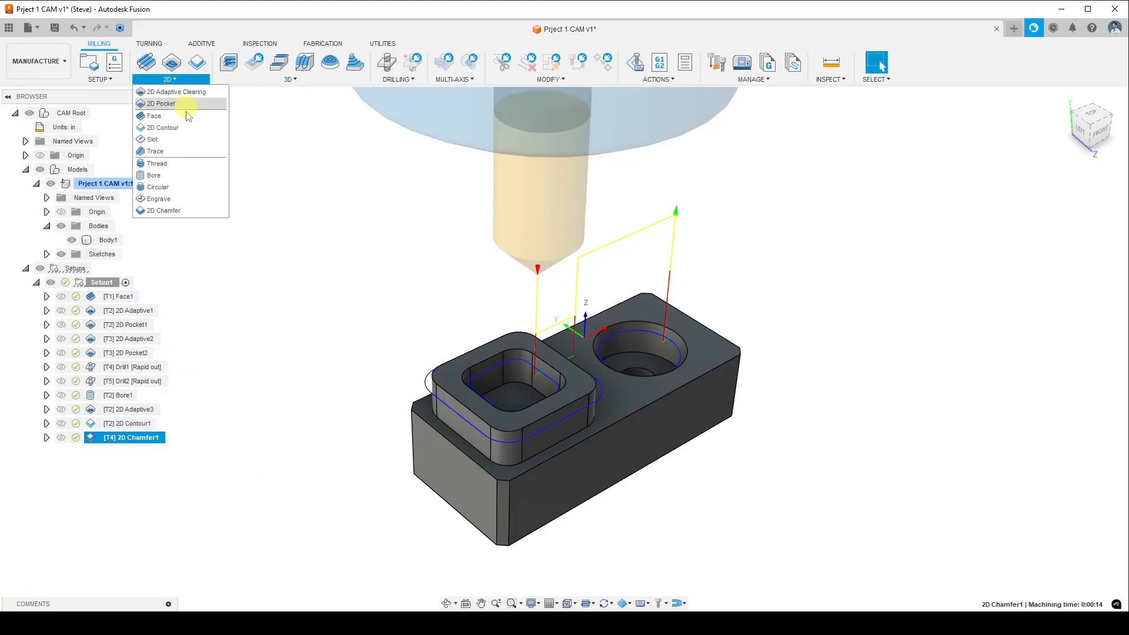
{"action": "left_click", "coordinate": [190, 211]}
{"action": "middle_click_drag", "start_coordinate": [781, 334], "coordinate": [704, 362]}
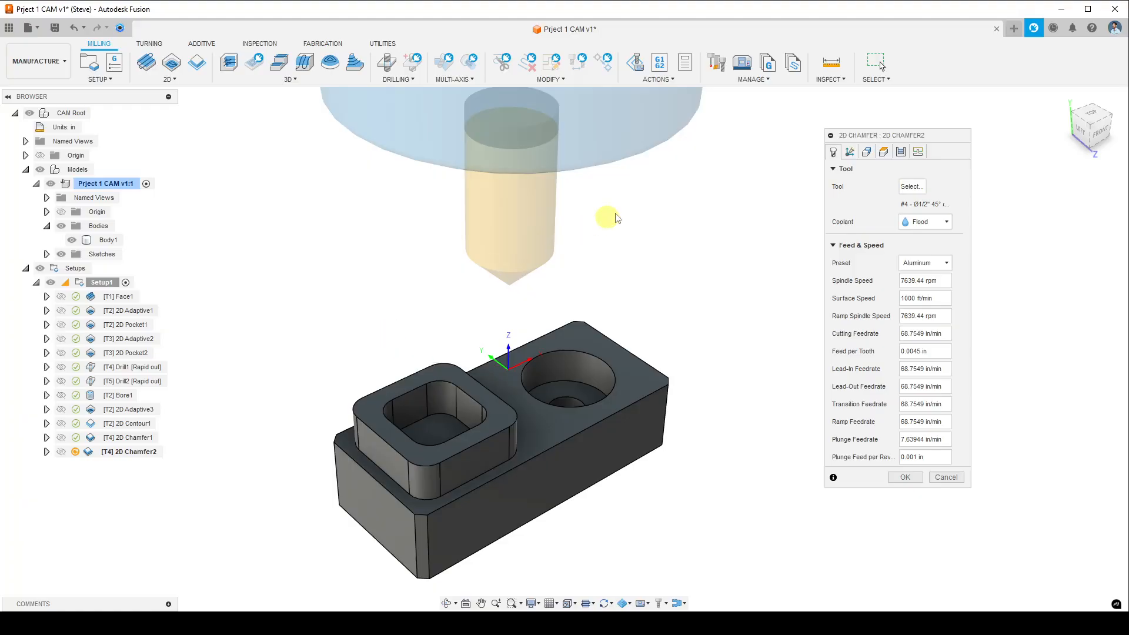
{"action": "left_click", "coordinate": [868, 151]}
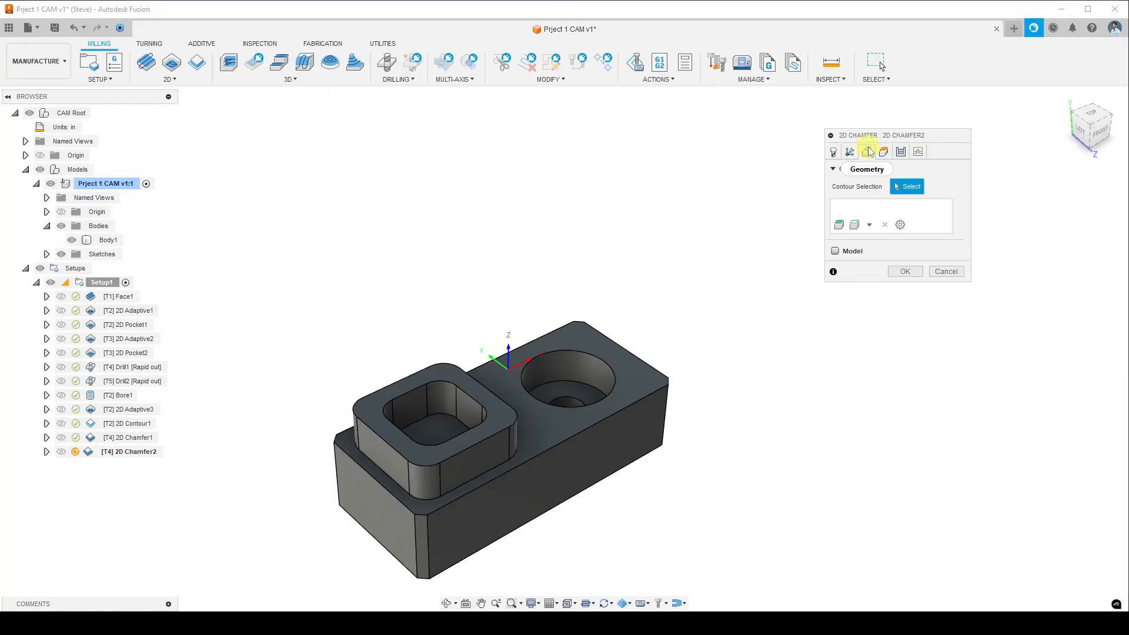
{"action": "left_click", "coordinate": [657, 389]}
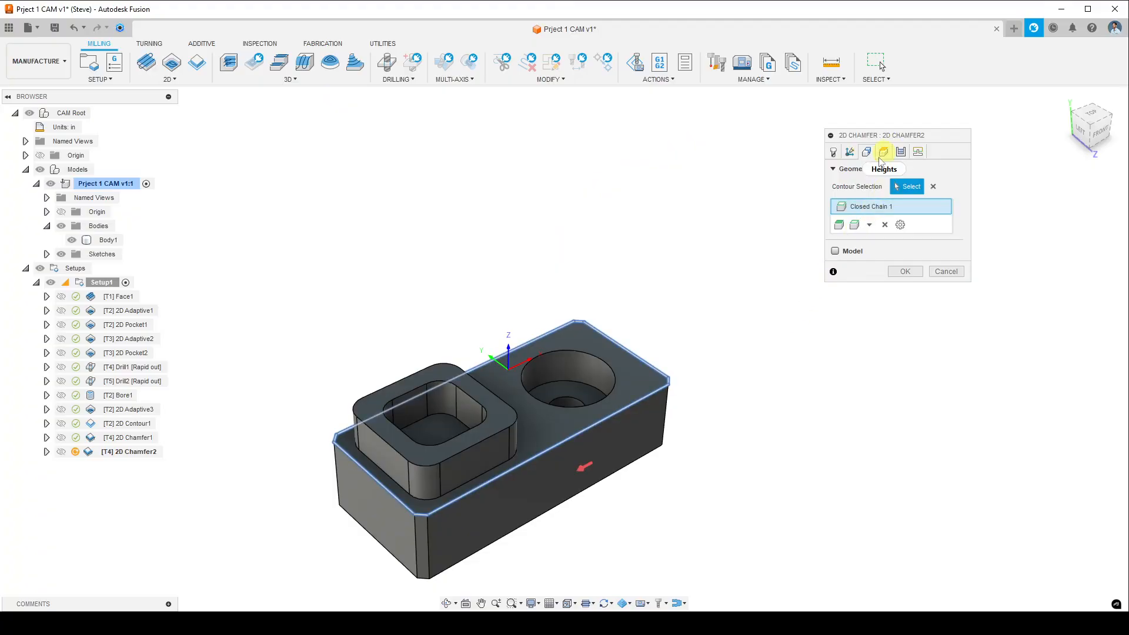
- Set the new operation's chamfer width to 0.005 in and tip offset to 0.3 in, and generate its toolpath
{"action": "left_click", "coordinate": [899, 155]}
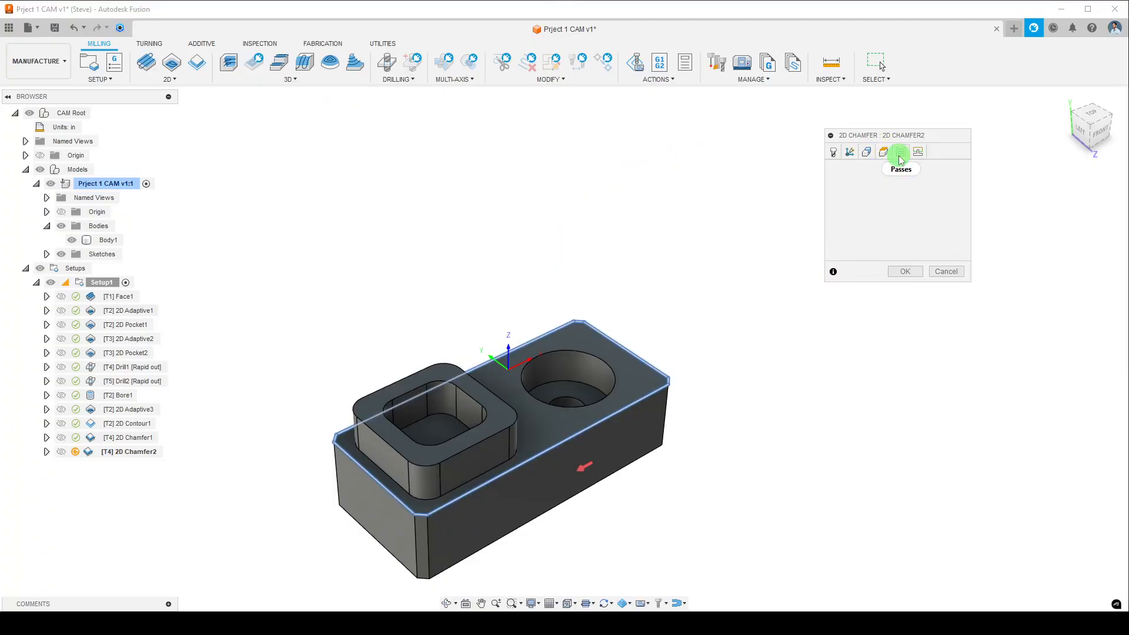
{"action": "double_click", "coordinate": [935, 299]}
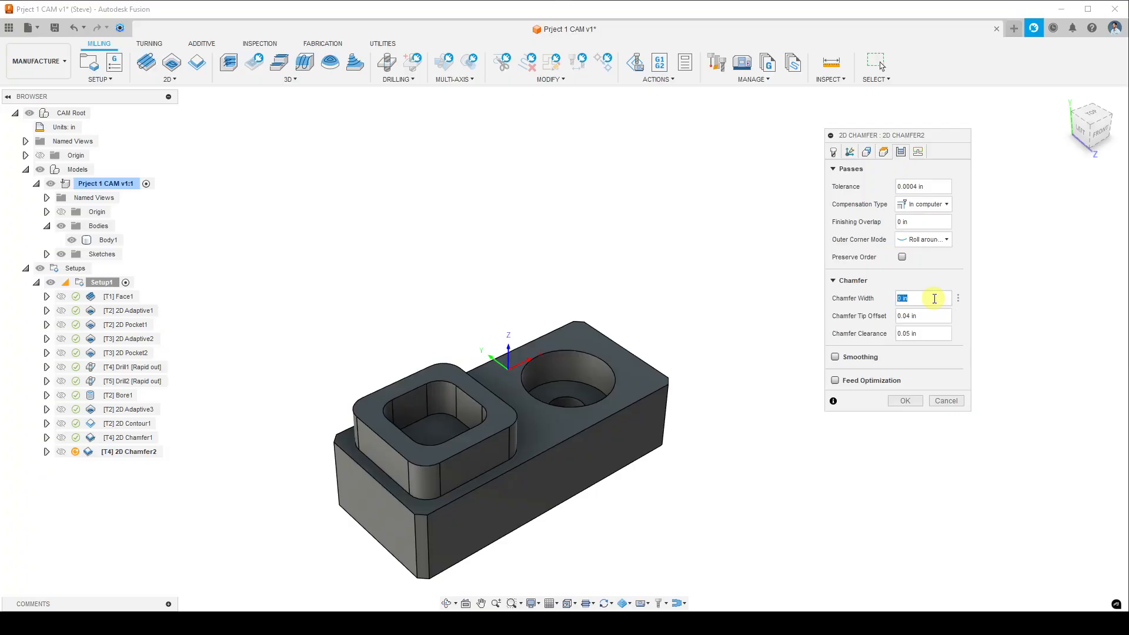
{"action": "type", "text": ".005"}
{"action": "left_click", "coordinate": [926, 319]}
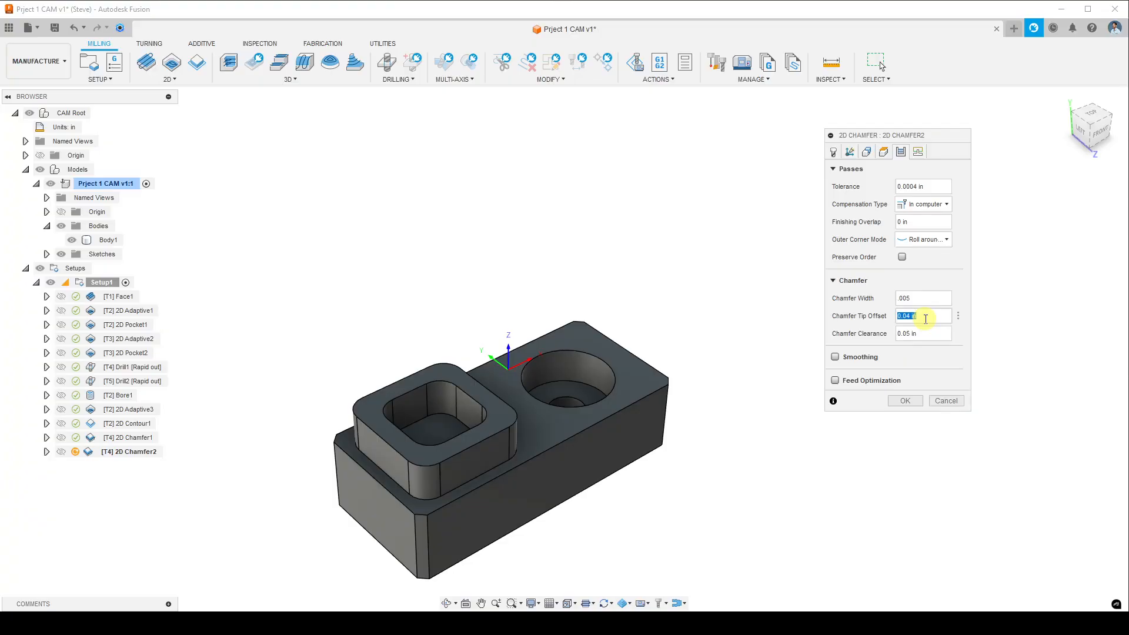
{"action": "type", "text": "."}
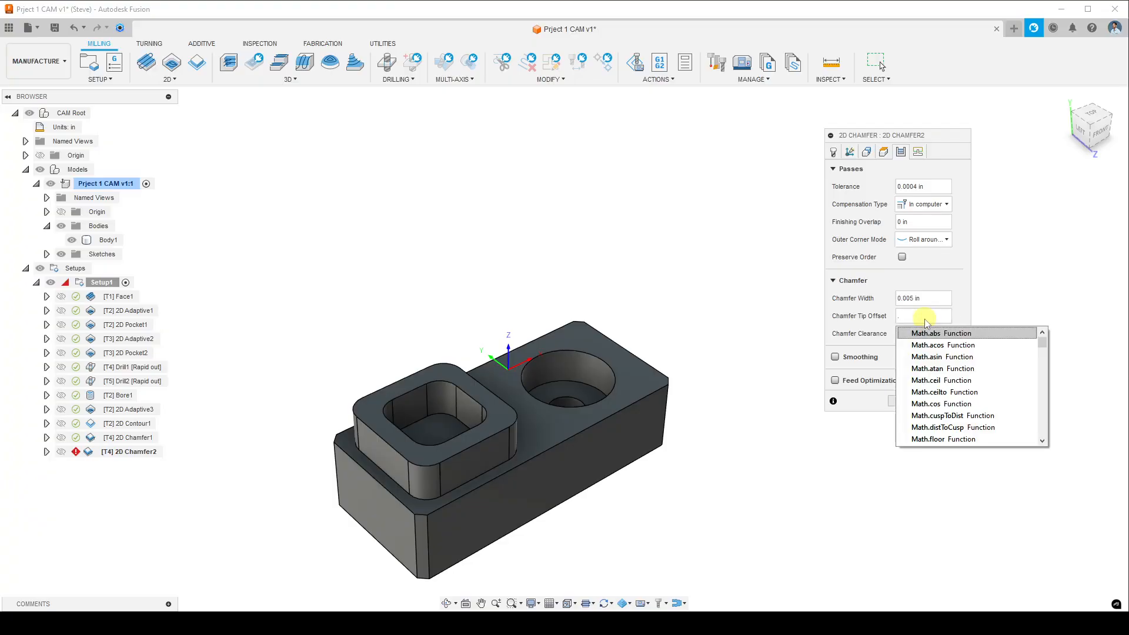
{"action": "type", "text": "3"}
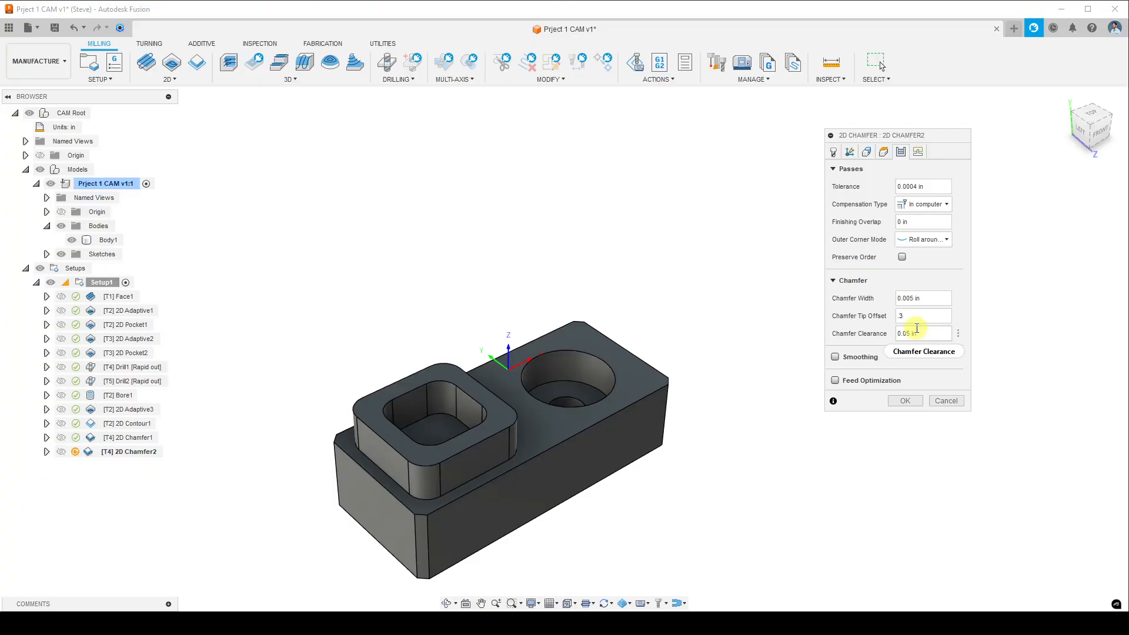
{"action": "left_click", "coordinate": [906, 401]}
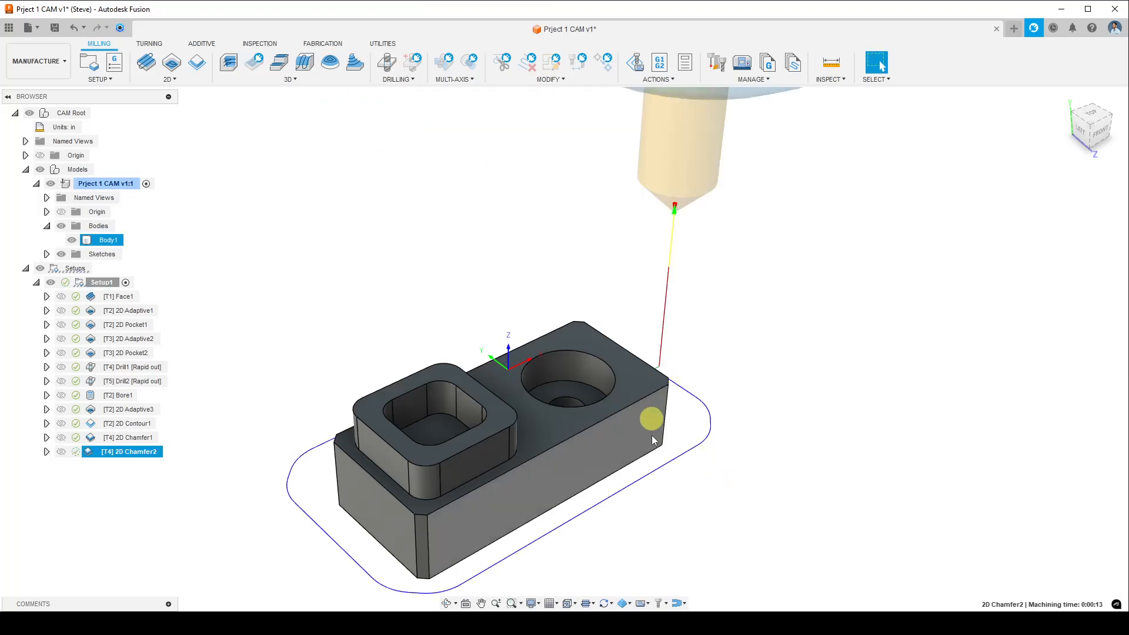
- Simulate 2D Chamfer2 on its own and pause playback while the tool travels along the base block's long side
{"action": "mouse_move", "coordinate": [651, 435]}
{"action": "middle_mouse_down", "text": "shift"}
{"action": "mouse_move", "coordinate": [630, 433]}
{"action": "mouse_move", "coordinate": [617, 396]}
{"action": "mouse_move", "coordinate": [618, 436]}
{"action": "mouse_move", "coordinate": [621, 400]}
{"action": "mouse_move", "coordinate": [662, 391]}
{"action": "mouse_move", "coordinate": [680, 408]}
{"action": "mouse_move", "coordinate": [672, 398]}
{"action": "mouse_move", "coordinate": [655, 416]}
{"action": "middle_mouse_up", "text": "shift"}
{"action": "right_click", "coordinate": [133, 451]}
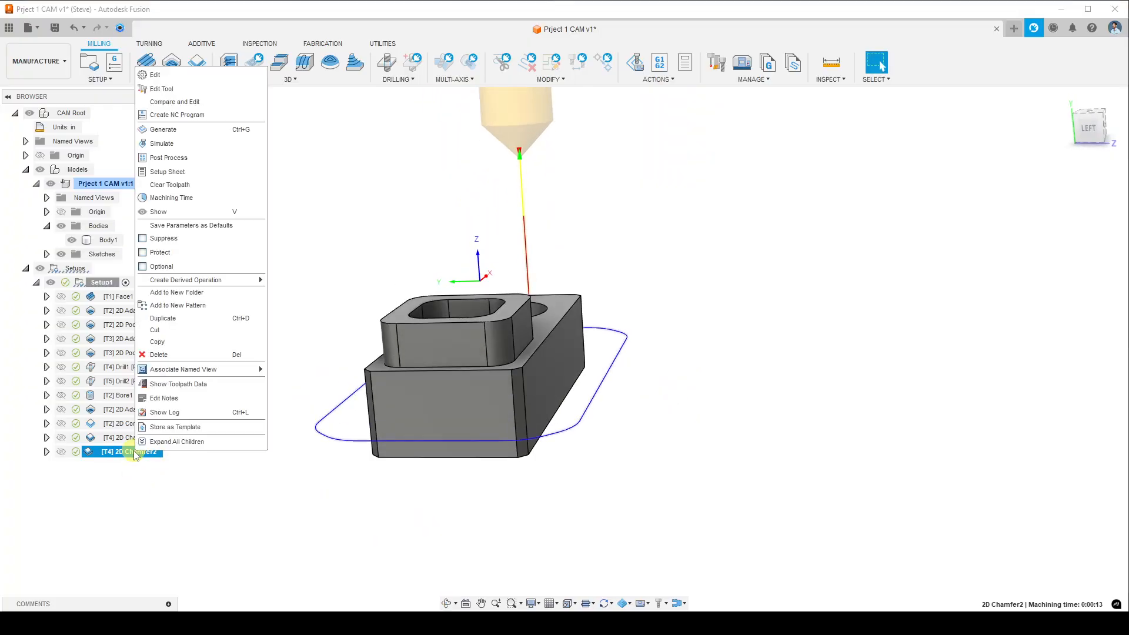
{"action": "left_click", "coordinate": [194, 143]}
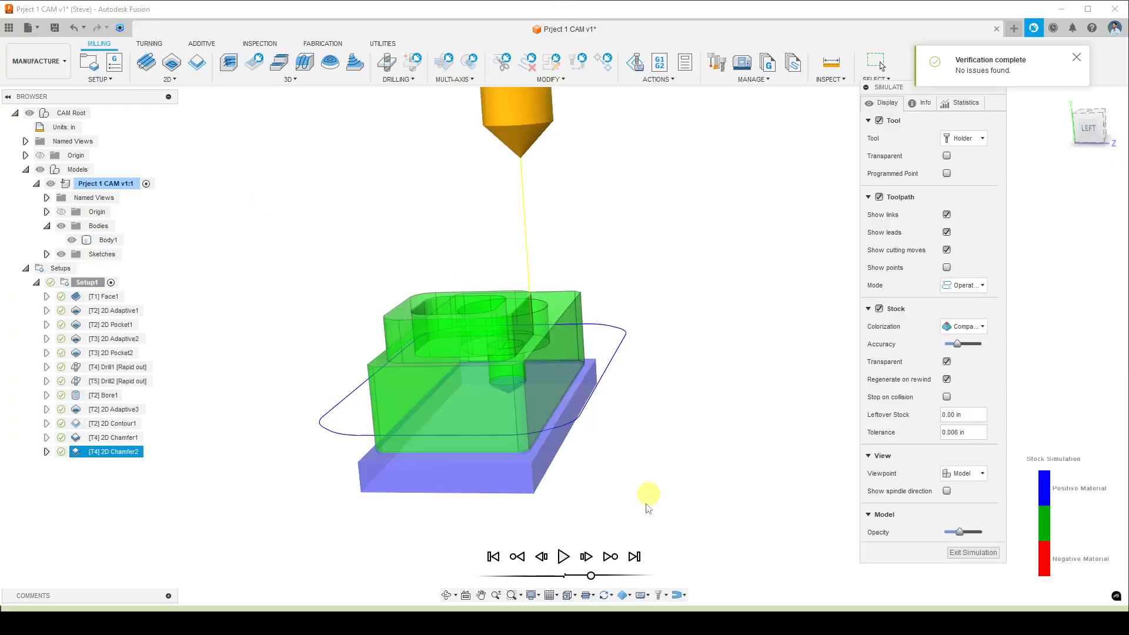
{"action": "left_click", "coordinate": [562, 556]}
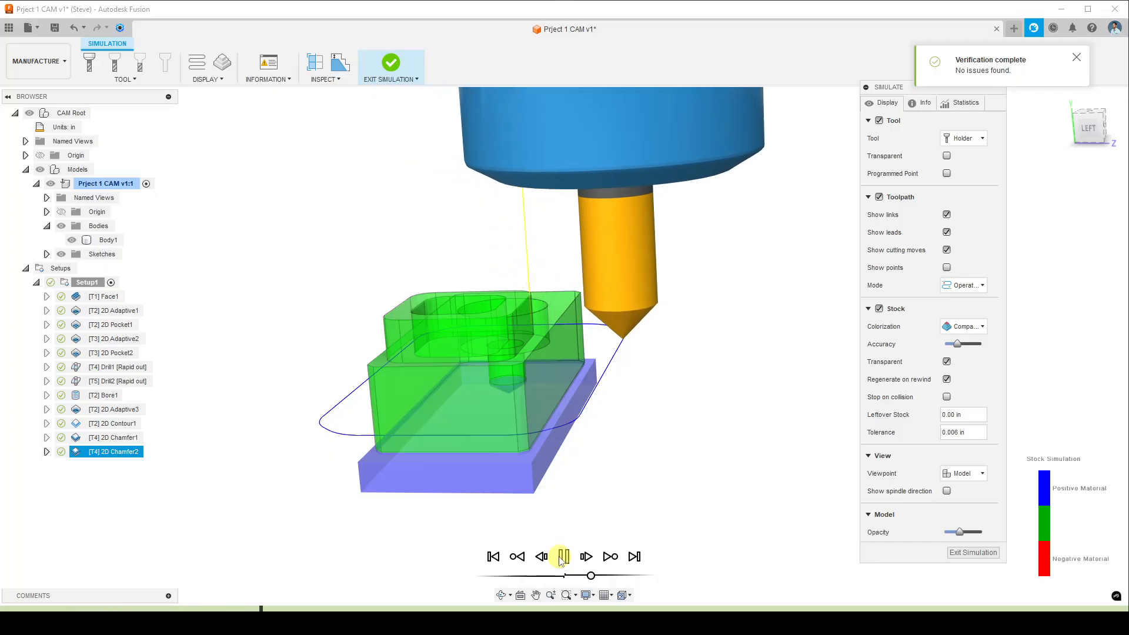
{"action": "left_click", "coordinate": [563, 556]}
- Examine up close how the chamfer mill's flank meets the base block's top edge, and exit the simulation
{"action": "middle_click_drag", "start_coordinate": [655, 441], "coordinate": [585, 416], "text": "shift"}
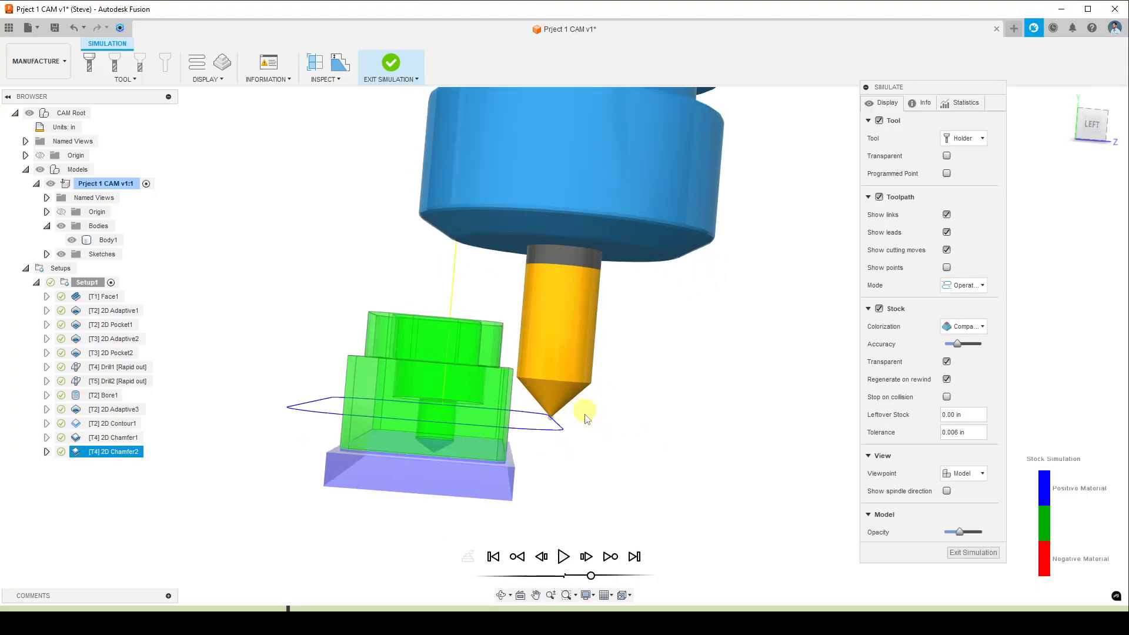
{"action": "scroll", "coordinate": [577, 427], "scroll_direction": "up", "scroll_amount": 3}
{"action": "middle_click_drag", "start_coordinate": [459, 382], "coordinate": [669, 453], "text": "shift"}
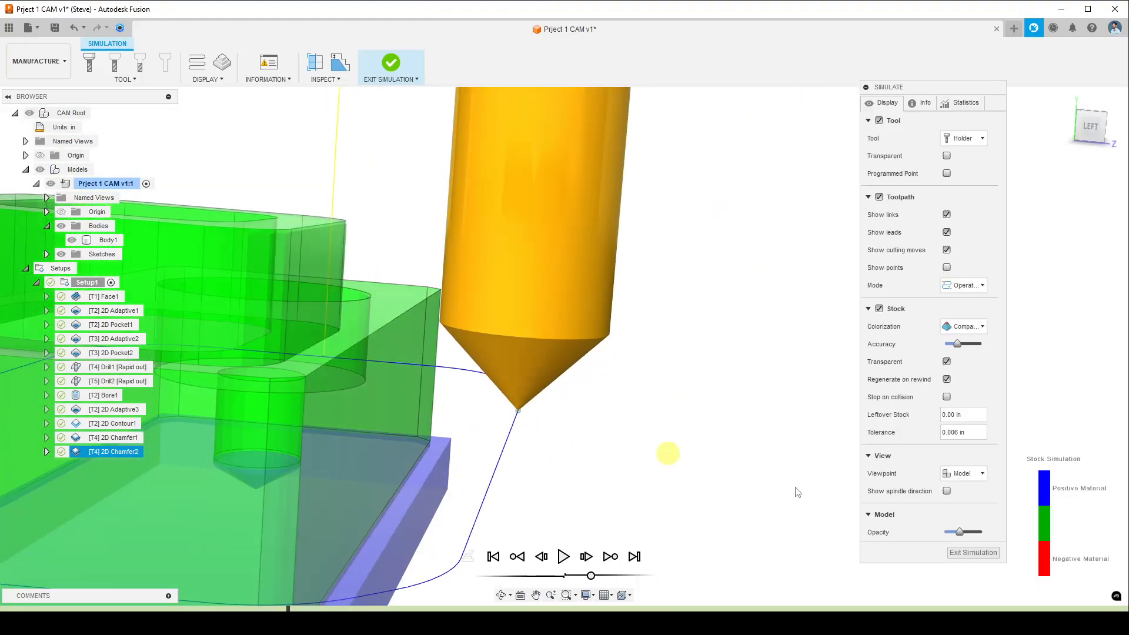
{"action": "left_click", "coordinate": [998, 556]}
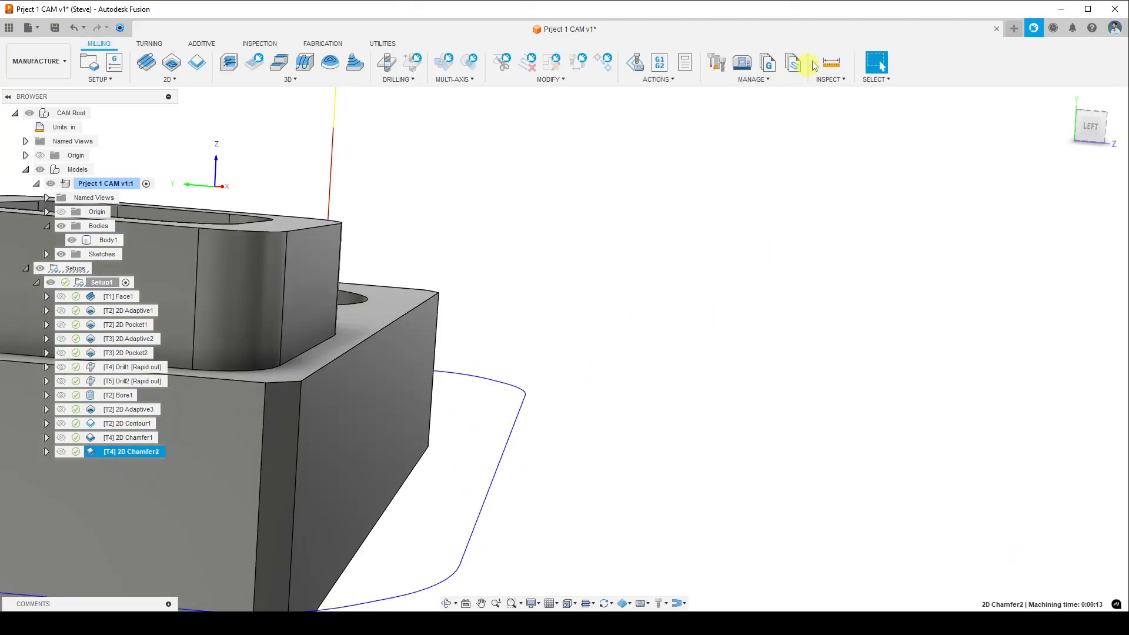
- Measure the distance between the raised boss's bottom edge and the base block's long outer top edge
{"action": "left_click", "coordinate": [835, 63]}
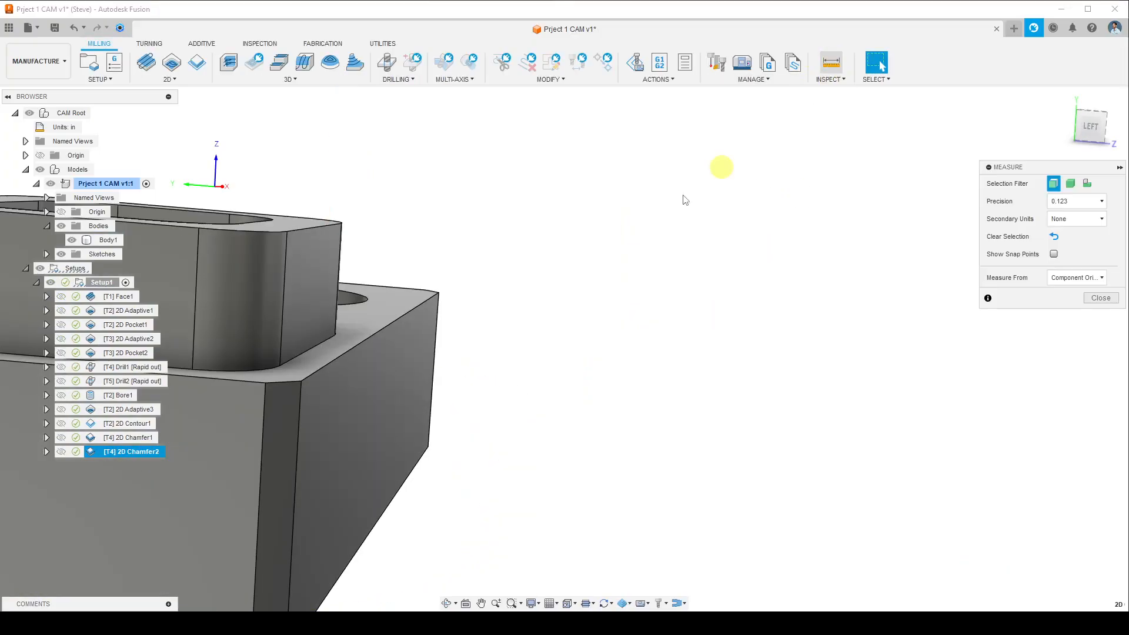
{"action": "left_click", "coordinate": [311, 354]}
{"action": "left_click", "coordinate": [321, 366]}
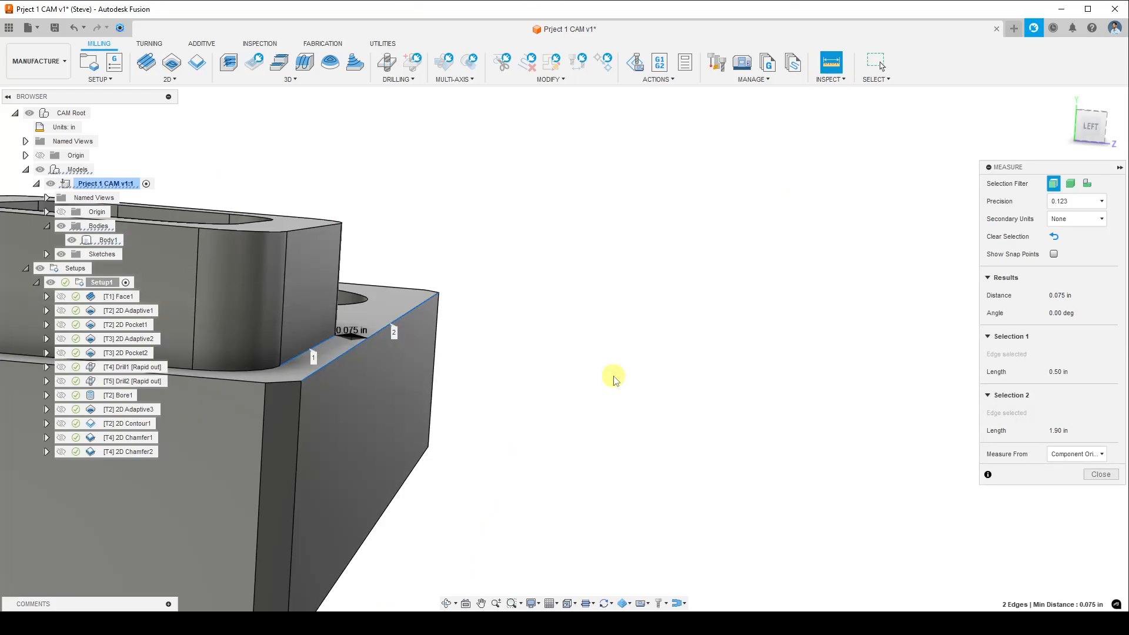
{"action": "left_click", "coordinate": [1108, 475]}
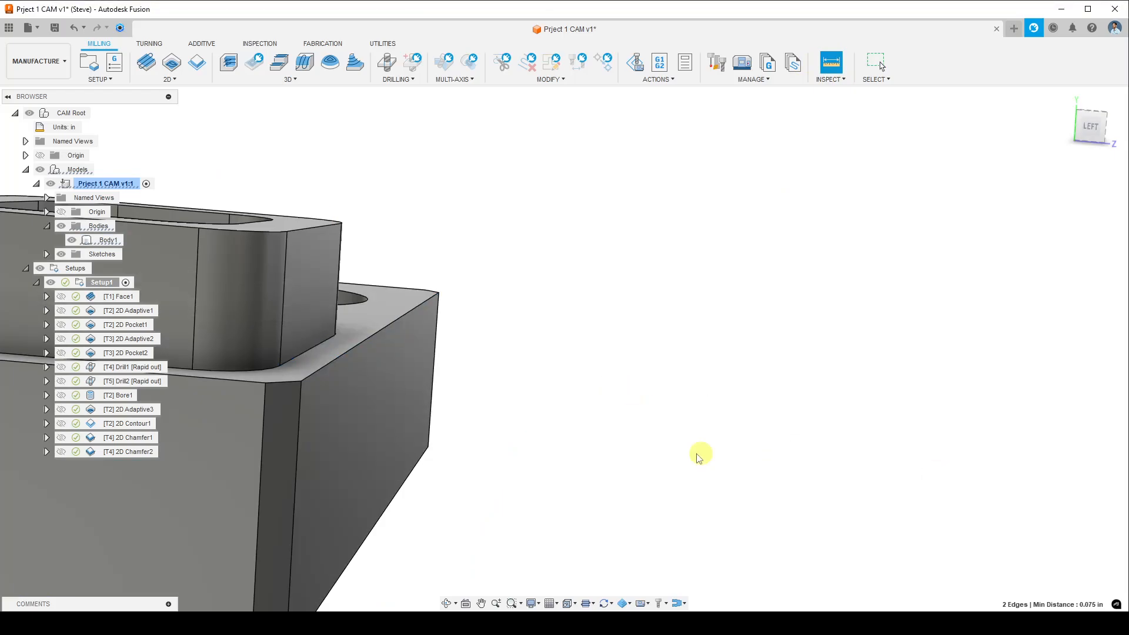
- Change 2D Chamfer2's chamfer tip offset to 0.2 in and chamfer clearance to 0.005 in, and regenerate its toolpath
{"action": "left_click", "coordinate": [140, 469]}
{"action": "left_click", "coordinate": [131, 453]}
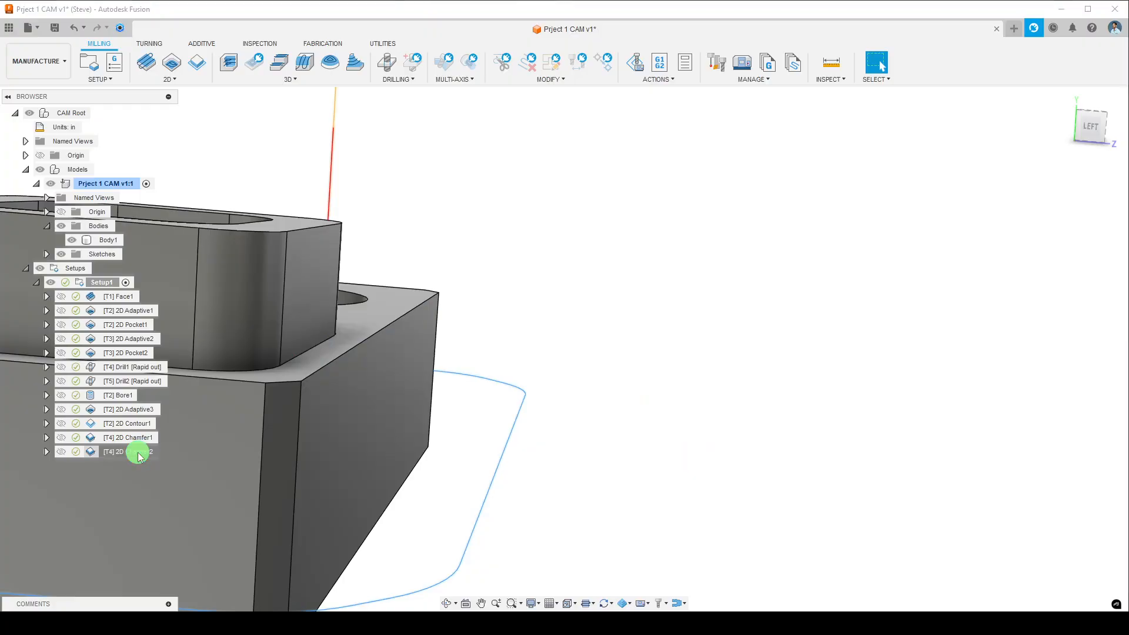
{"action": "double_click", "coordinate": [138, 451]}
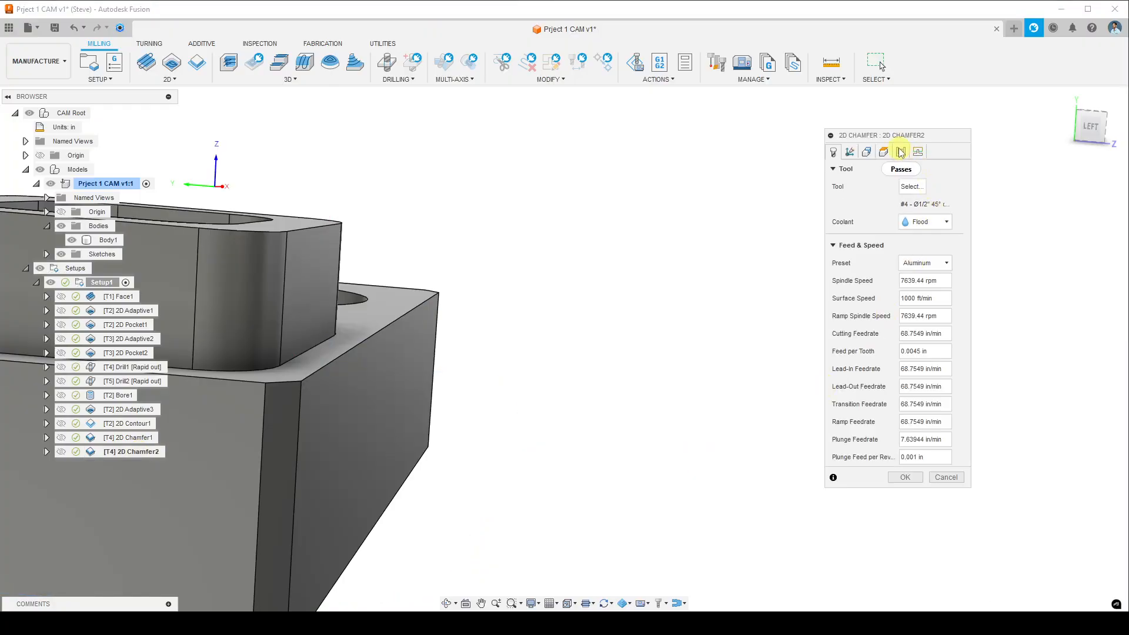
{"action": "left_click", "coordinate": [901, 152]}
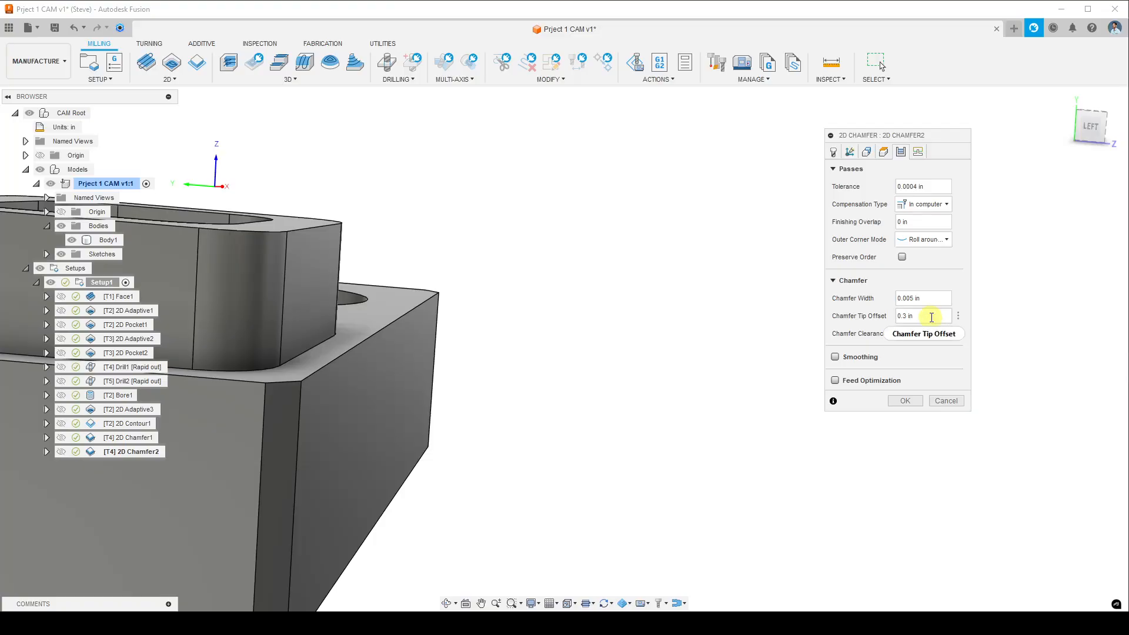
{"action": "left_click", "coordinate": [932, 317]}
{"action": "type", "text": ".2"}
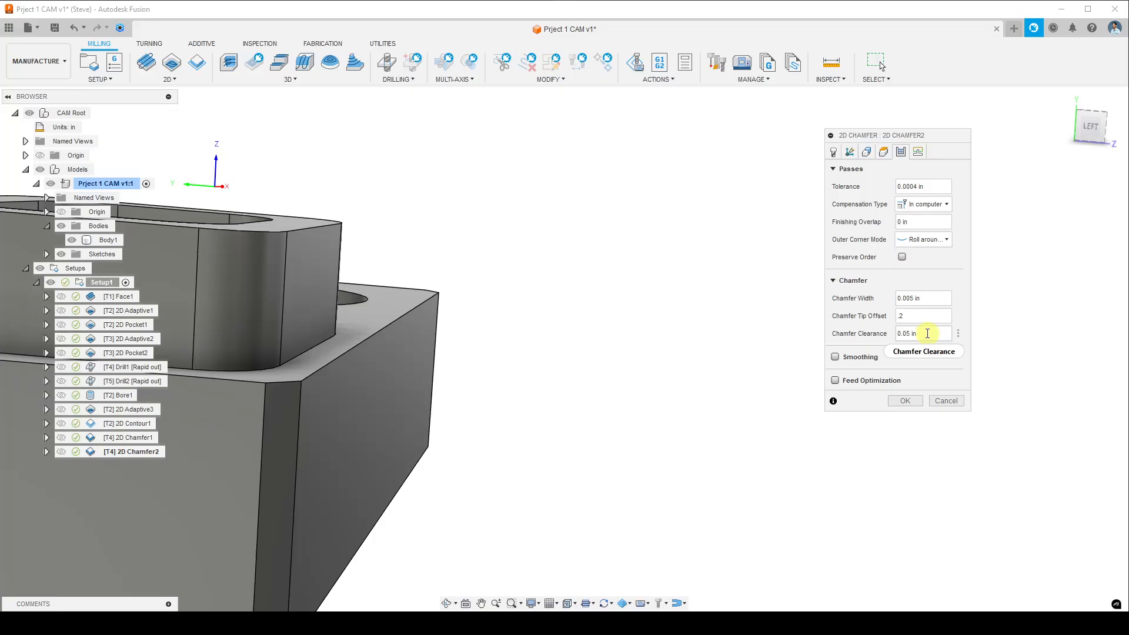
{"action": "left_click", "coordinate": [927, 334]}
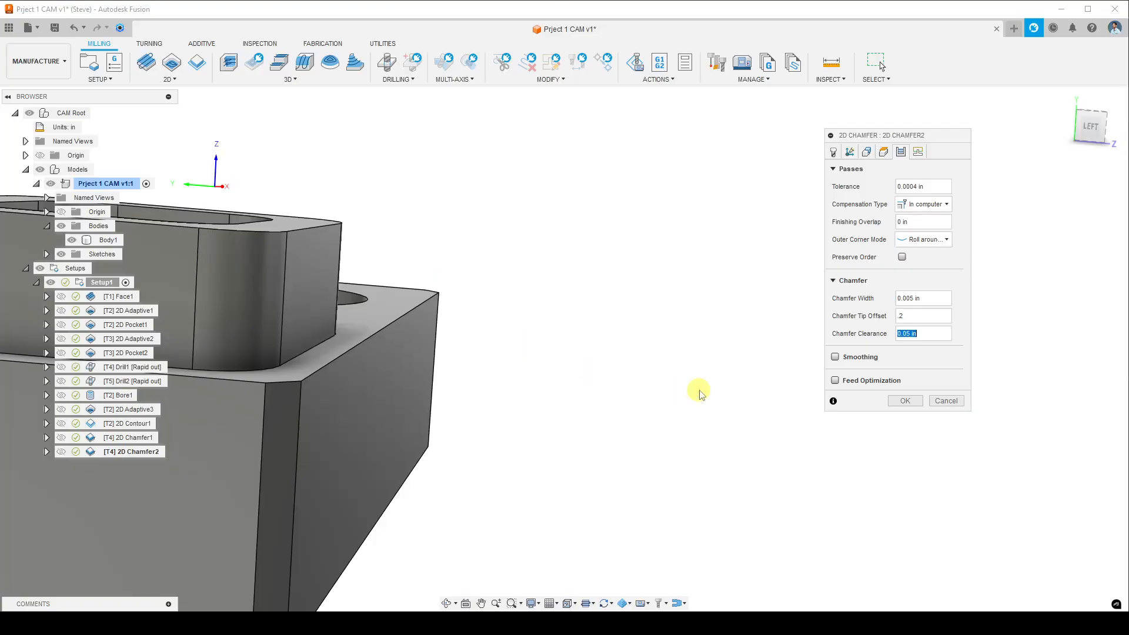
{"action": "type", "text": ".005"}
{"action": "left_click", "coordinate": [905, 400]}
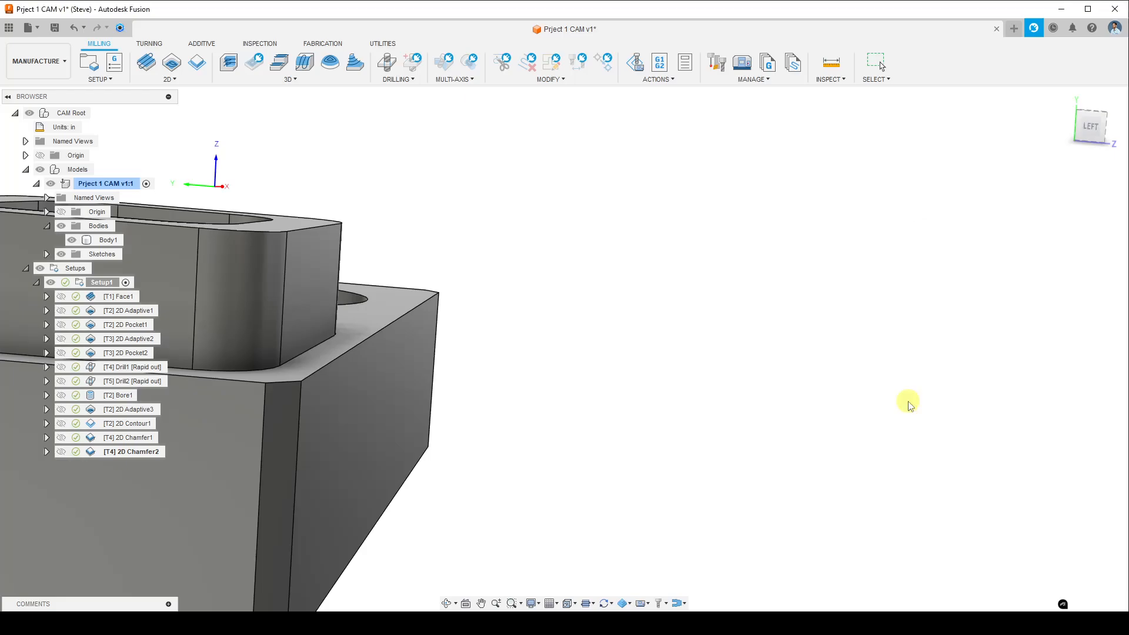
- Simulate the updated 2D Chamfer2 and pause playback while the chamfer mill is cutting beside the raised boss
{"action": "scroll", "coordinate": [475, 432], "scroll_direction": "up", "scroll_amount": 5}
{"action": "scroll", "coordinate": [475, 431], "scroll_direction": "down", "scroll_amount": 5}
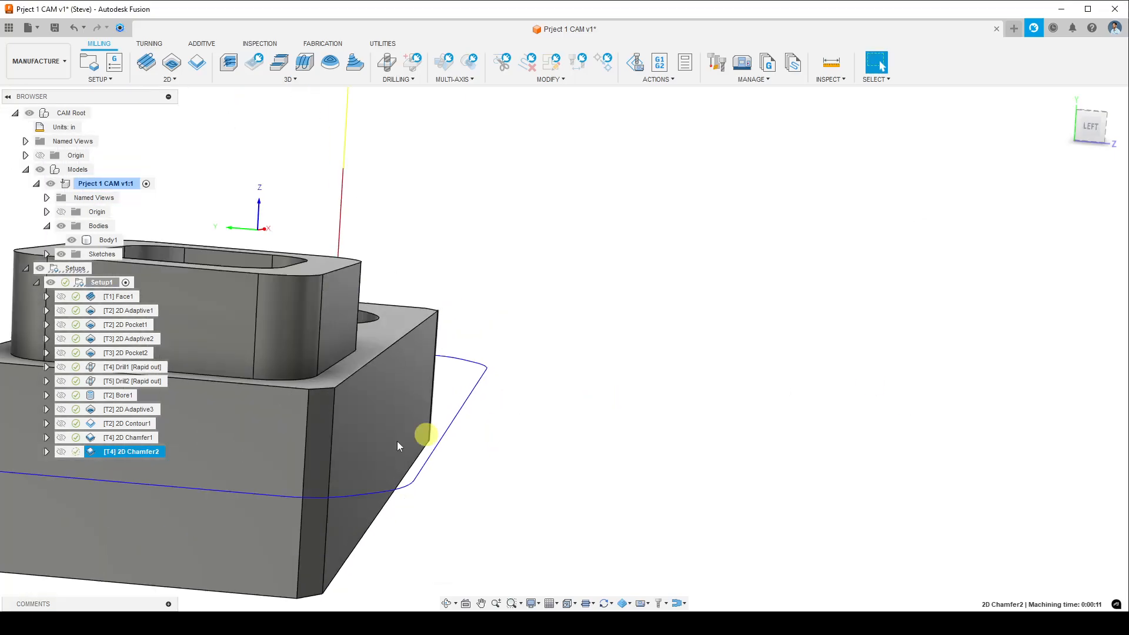
{"action": "right_click", "coordinate": [139, 454]}
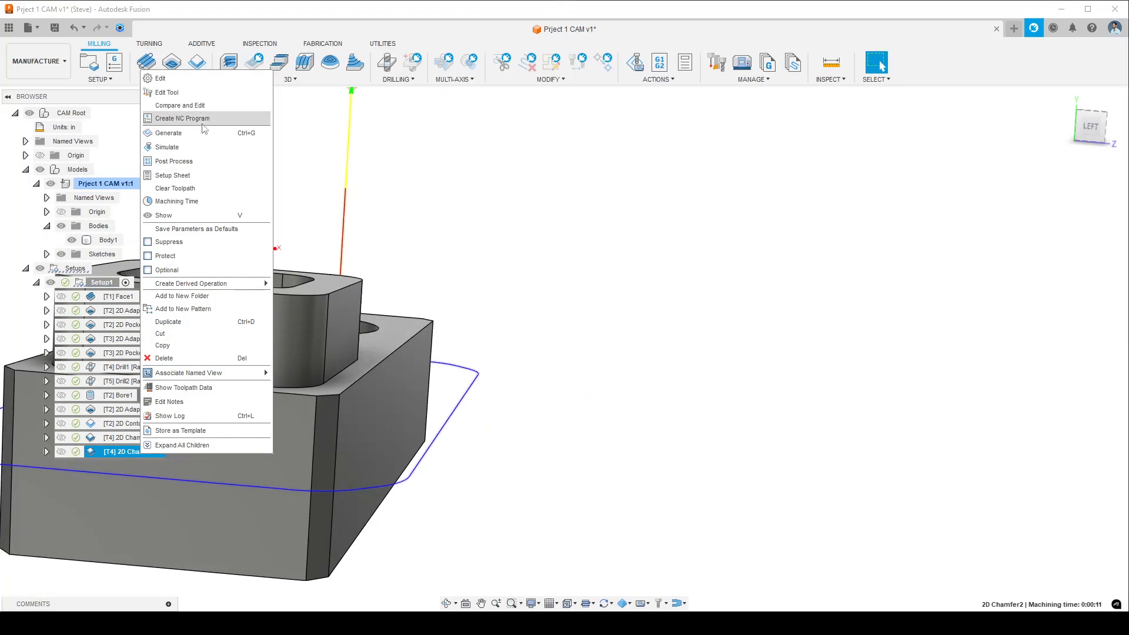
{"action": "left_click", "coordinate": [206, 143]}
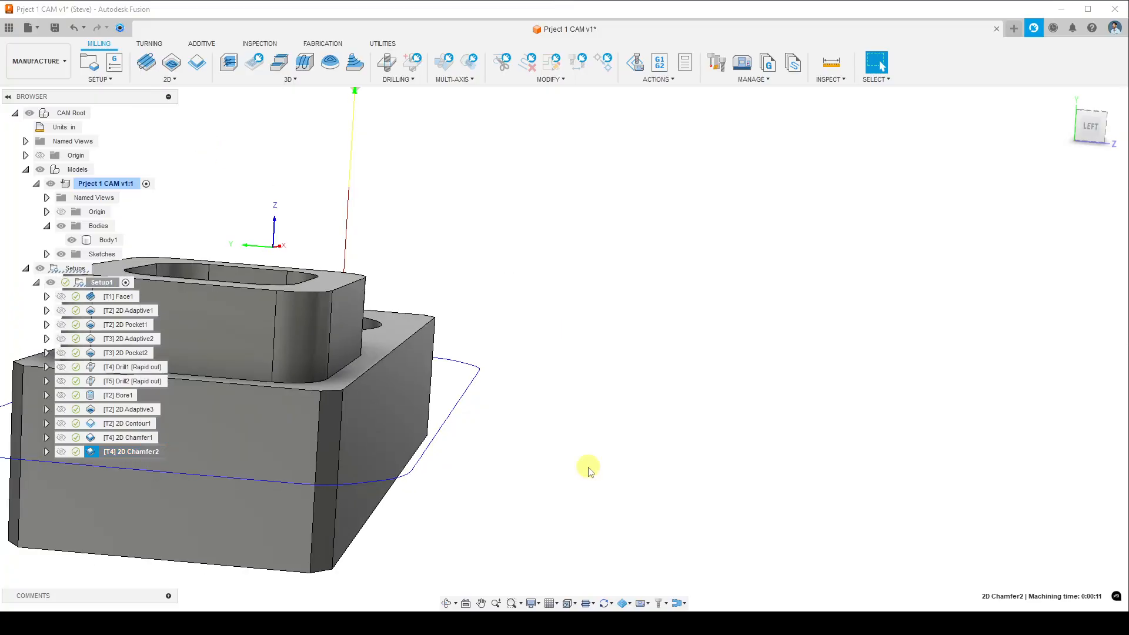
{"action": "left_click", "coordinate": [563, 557]}
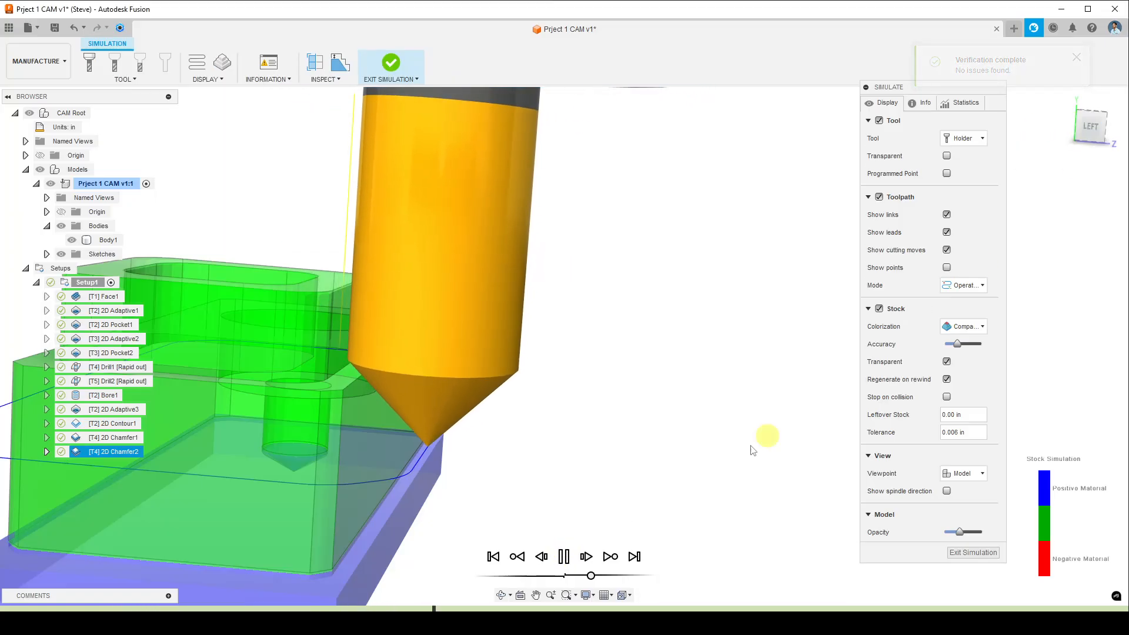
{"action": "left_click", "coordinate": [564, 557]}
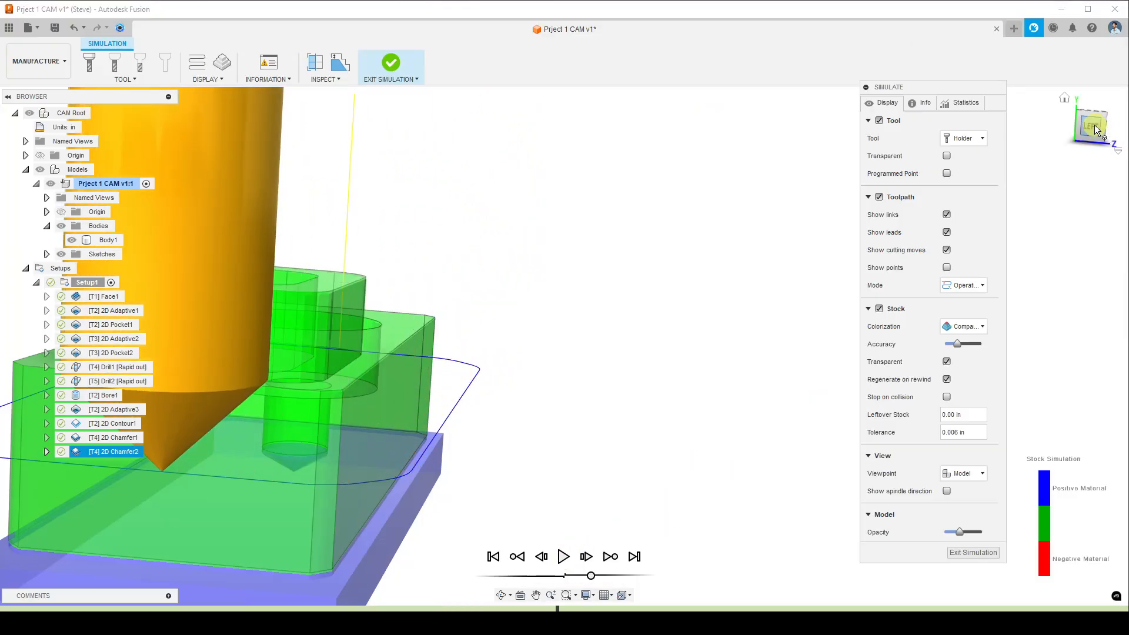
- Examine from the front the gap between chamfer mill and raised boss, and where the tool's flank meets the base block's top edge
{"action": "middle_click_drag", "start_coordinate": [744, 324], "coordinate": [647, 294], "text": "shift"}
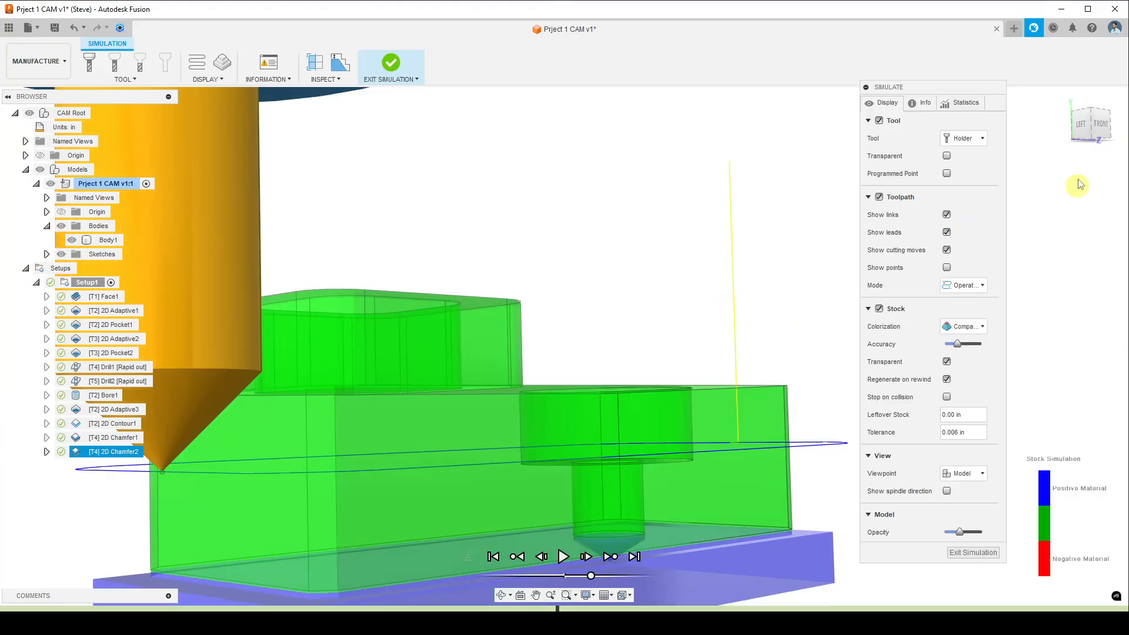
{"action": "left_click", "coordinate": [1093, 134]}
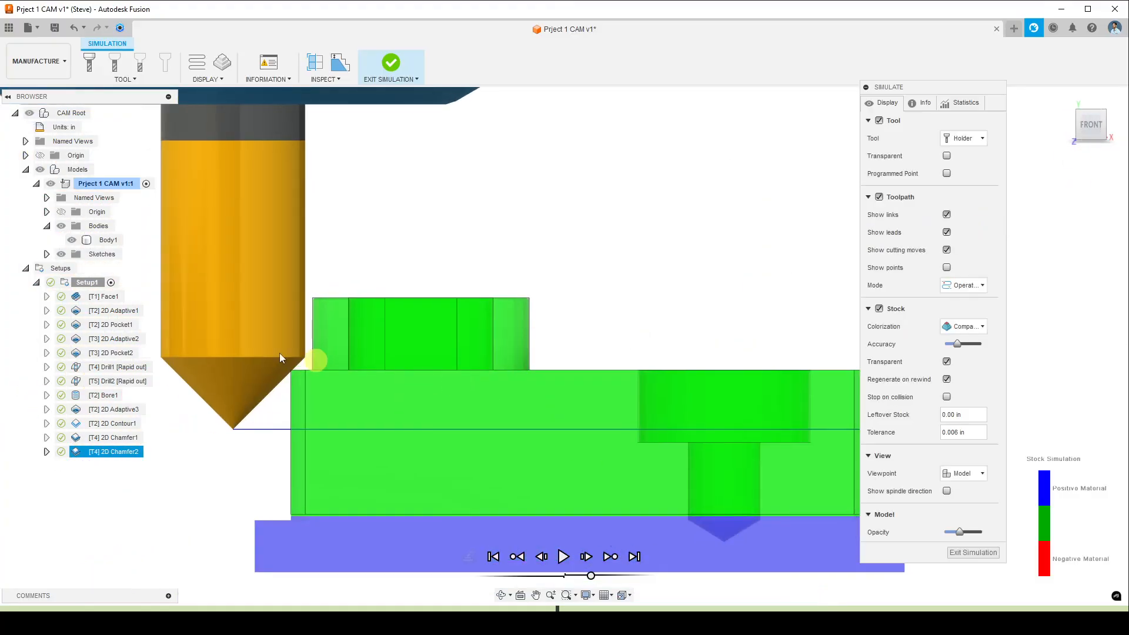
{"action": "scroll", "coordinate": [318, 382], "scroll_direction": "up", "scroll_amount": 2}
{"action": "middle_click_drag", "start_coordinate": [340, 413], "coordinate": [489, 386]}
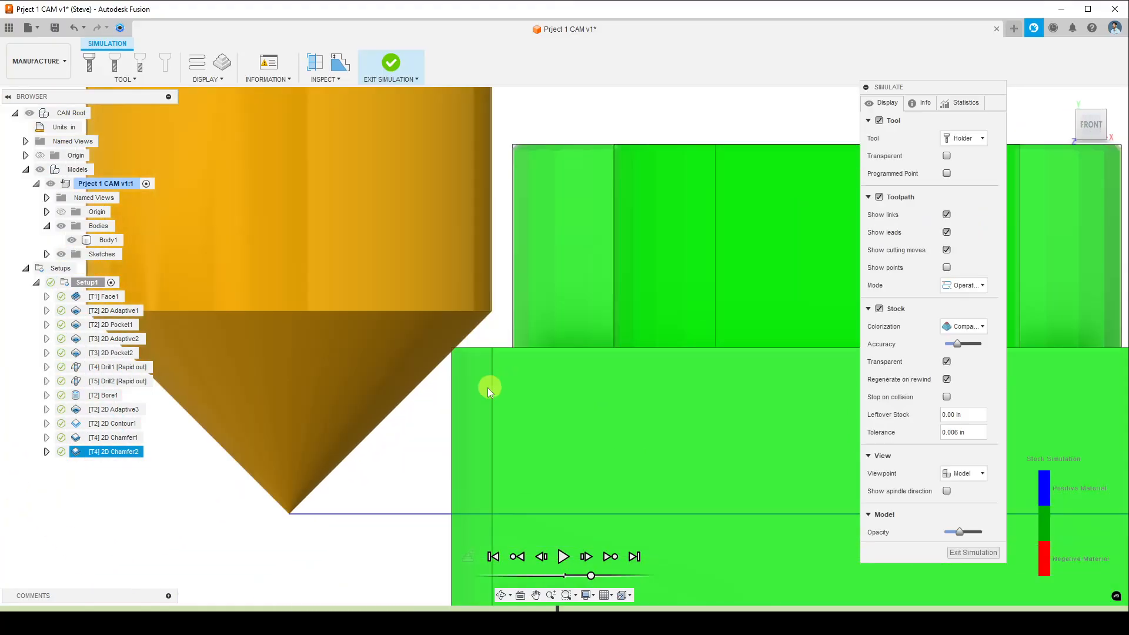
{"action": "scroll", "coordinate": [489, 386], "scroll_direction": "down", "scroll_amount": 2}
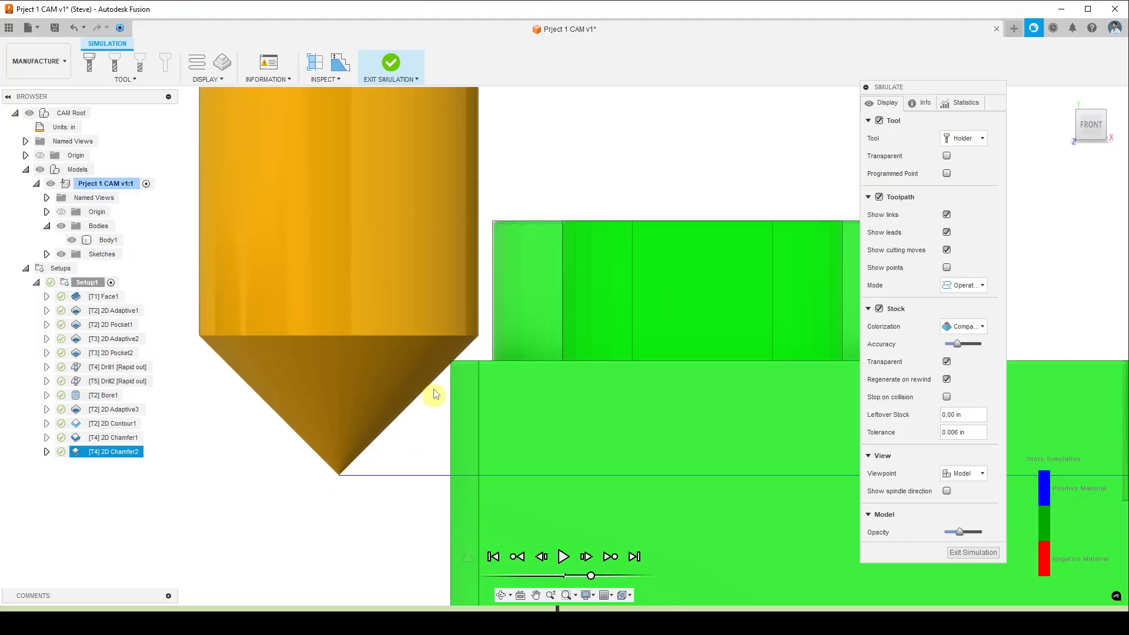
{"action": "scroll", "coordinate": [453, 366], "scroll_direction": "up", "scroll_amount": 5}
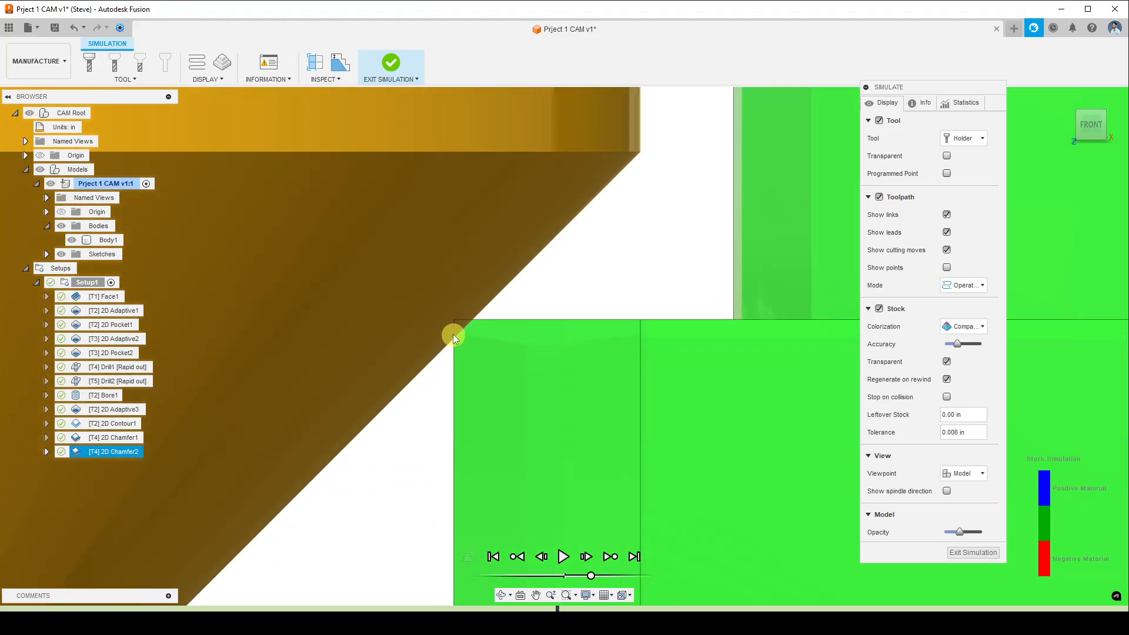
{"action": "scroll", "coordinate": [451, 336], "scroll_direction": "down", "scroll_amount": 3}
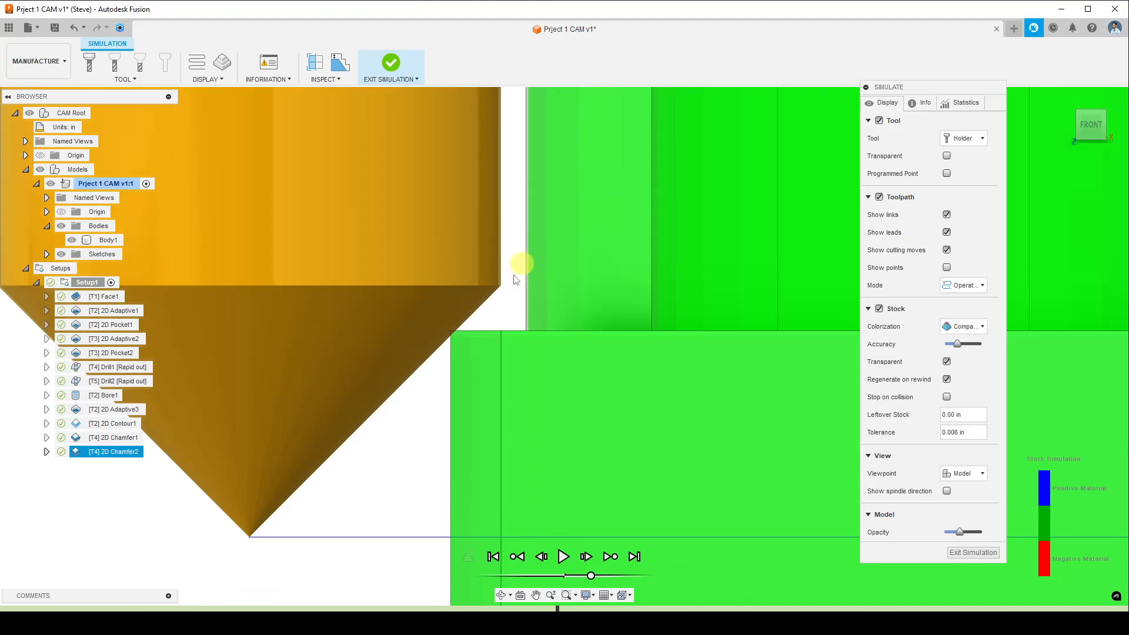
{"action": "scroll", "coordinate": [514, 276], "scroll_direction": "up", "scroll_amount": 2}
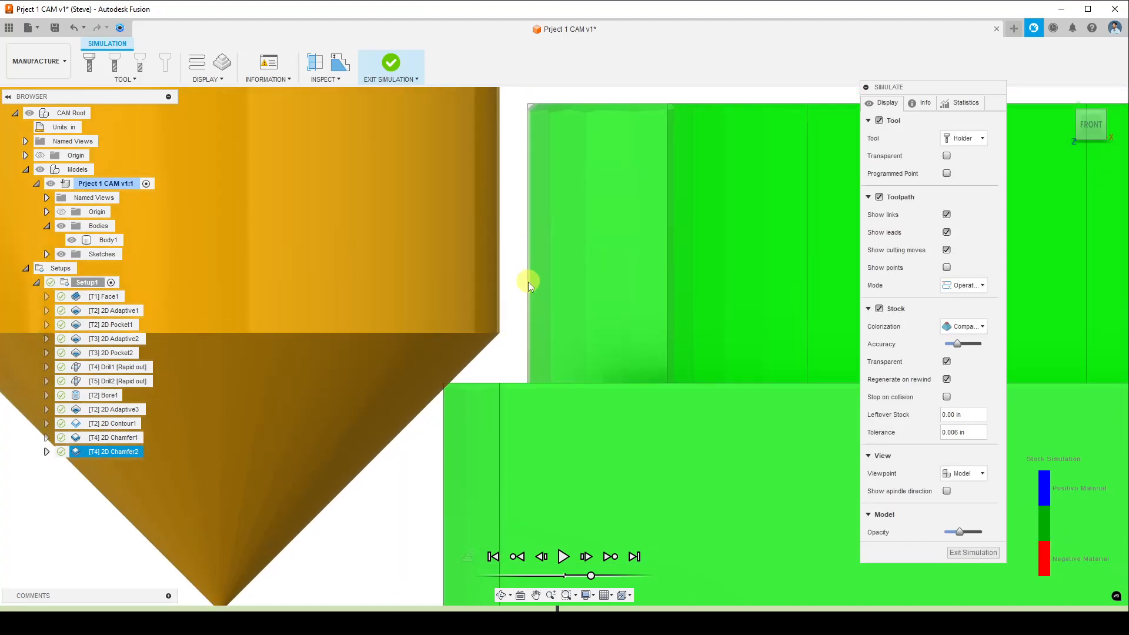
{"action": "scroll", "coordinate": [482, 396], "scroll_direction": "up", "scroll_amount": 3}
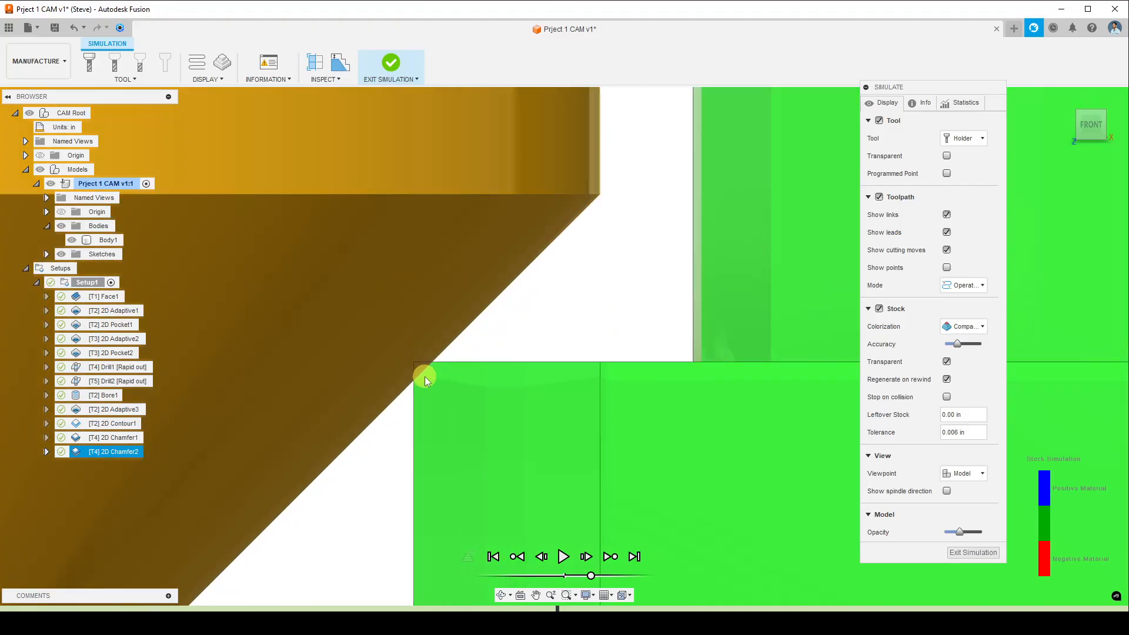
{"action": "scroll", "coordinate": [418, 373], "scroll_direction": "down", "scroll_amount": 4}
{"action": "scroll", "coordinate": [418, 372], "scroll_direction": "down", "scroll_amount": 3}
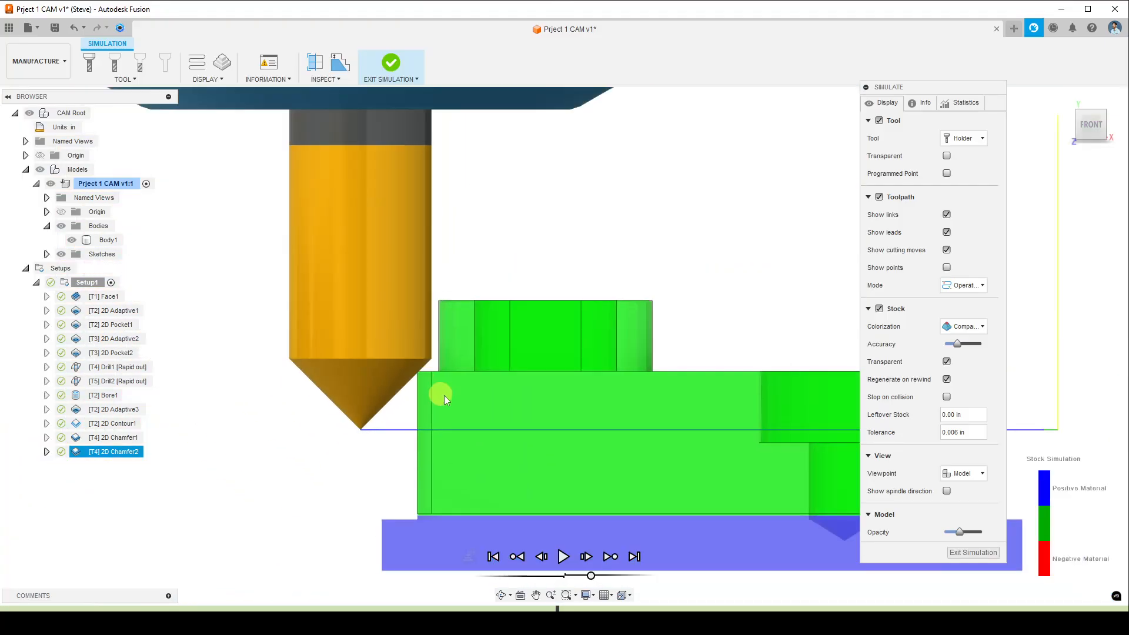
{"action": "mouse_move", "coordinate": [443, 395]}
{"action": "middle_mouse_down", "text": "shift"}
{"action": "mouse_move", "coordinate": [464, 403]}
{"action": "mouse_move", "coordinate": [448, 403]}
{"action": "middle_mouse_up", "text": "shift"}
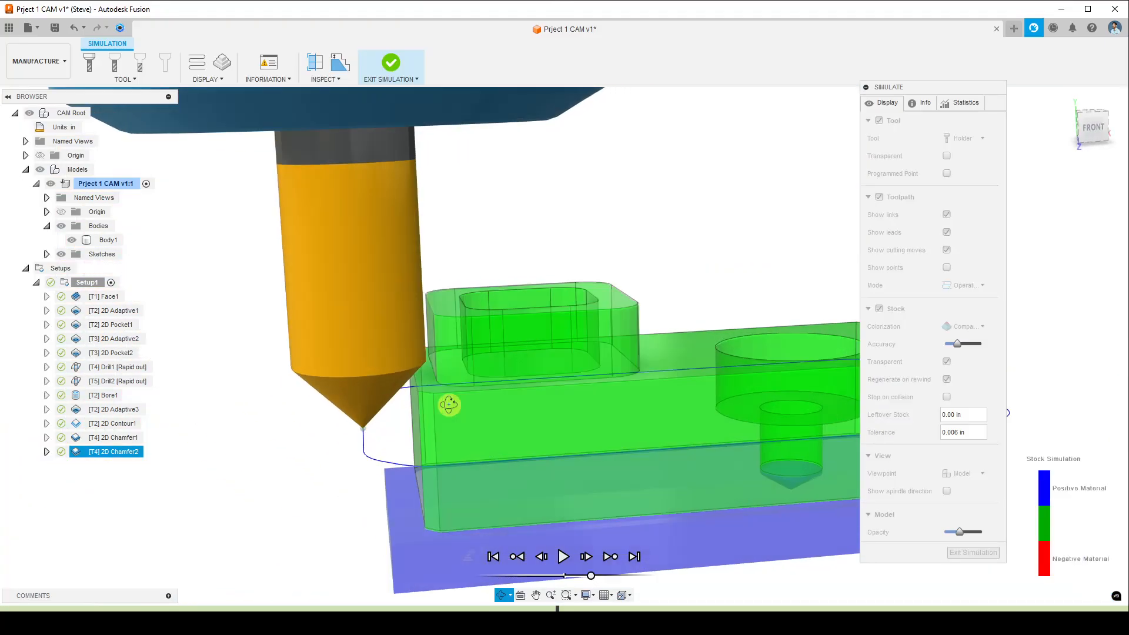
- Resume the 2D Chamfer2 simulation and play it through to the end of the toolpath
{"action": "left_click", "coordinate": [563, 556]}
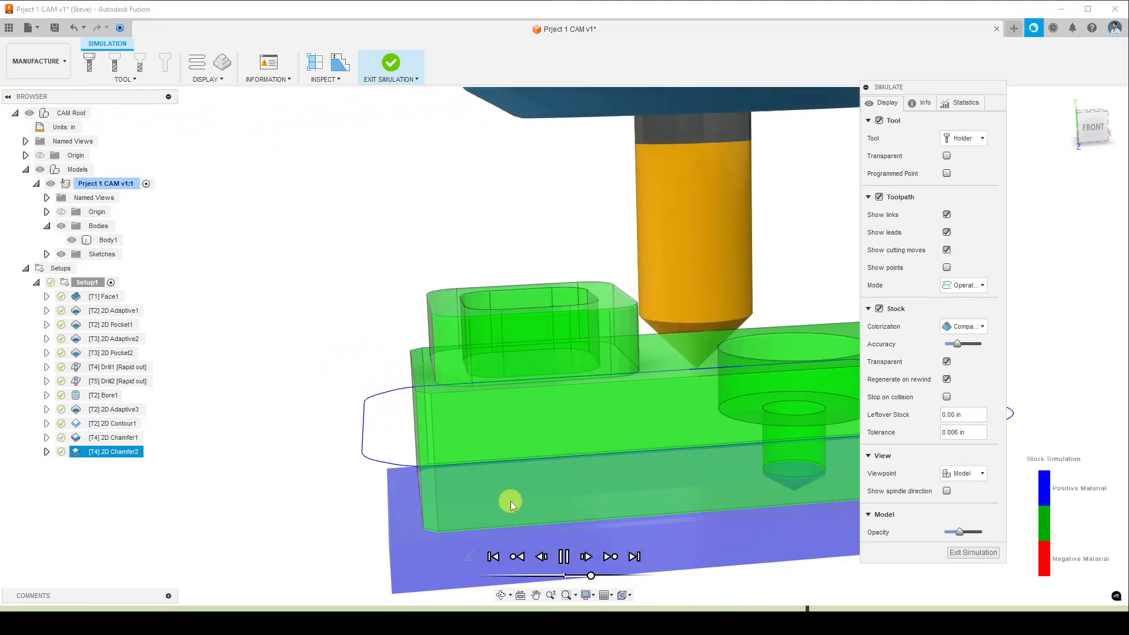
{"action": "middle_click_drag", "start_coordinate": [584, 425], "coordinate": [476, 410]}
{"action": "scroll", "coordinate": [477, 411], "scroll_direction": "up", "scroll_amount": 2}
{"action": "scroll", "coordinate": [477, 411], "scroll_direction": "down", "scroll_amount": 3}
{"action": "scroll", "coordinate": [476, 409], "scroll_direction": "down", "scroll_amount": 2}
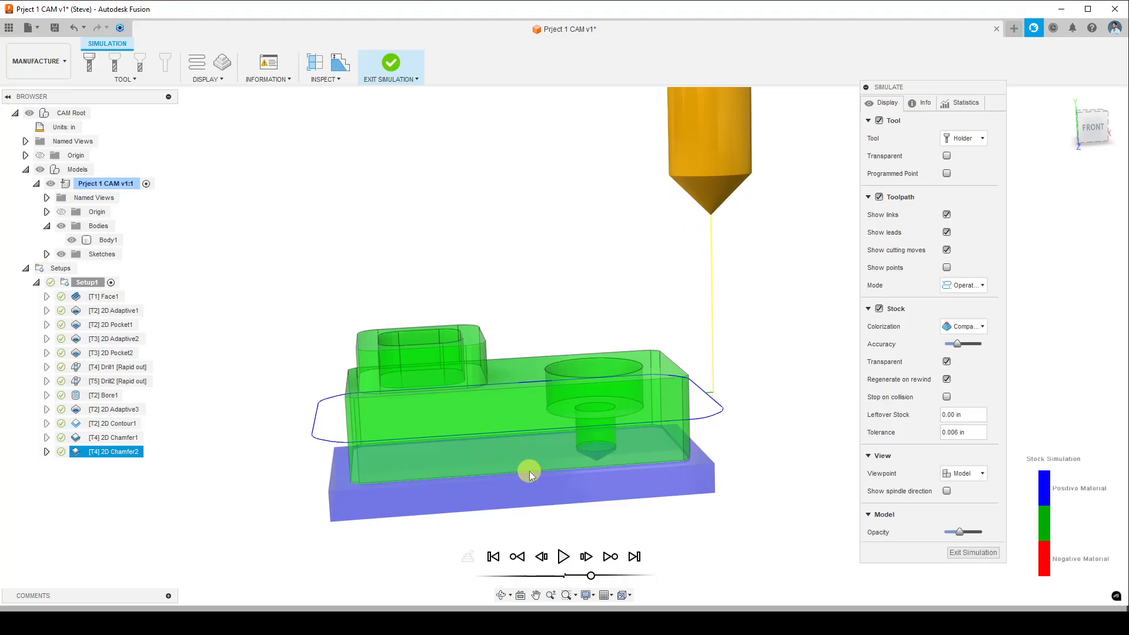
- Inspect the simulated stock around the boss, pocket, counterbored hole and base block's chamfered edges from an angled view
{"action": "middle_click_drag", "start_coordinate": [668, 418], "coordinate": [624, 458], "text": "shift"}
{"action": "middle_click_drag", "start_coordinate": [550, 449], "coordinate": [504, 383], "text": "shift"}
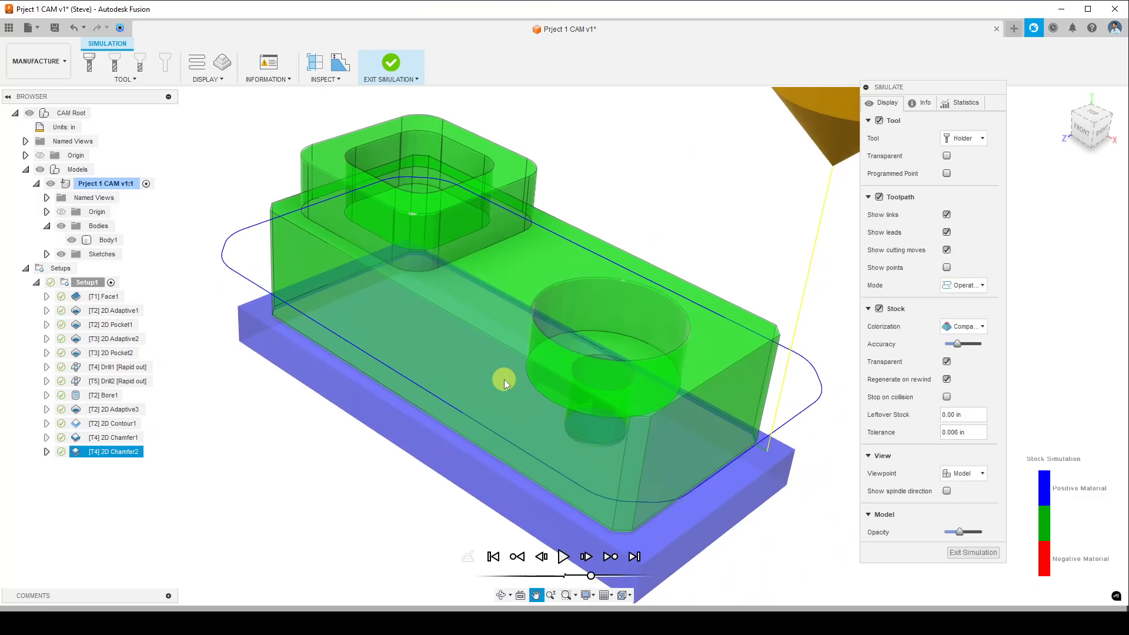
{"action": "scroll", "coordinate": [499, 361], "scroll_direction": "up", "scroll_amount": 3}
{"action": "scroll", "coordinate": [499, 362], "scroll_direction": "down", "scroll_amount": 5}
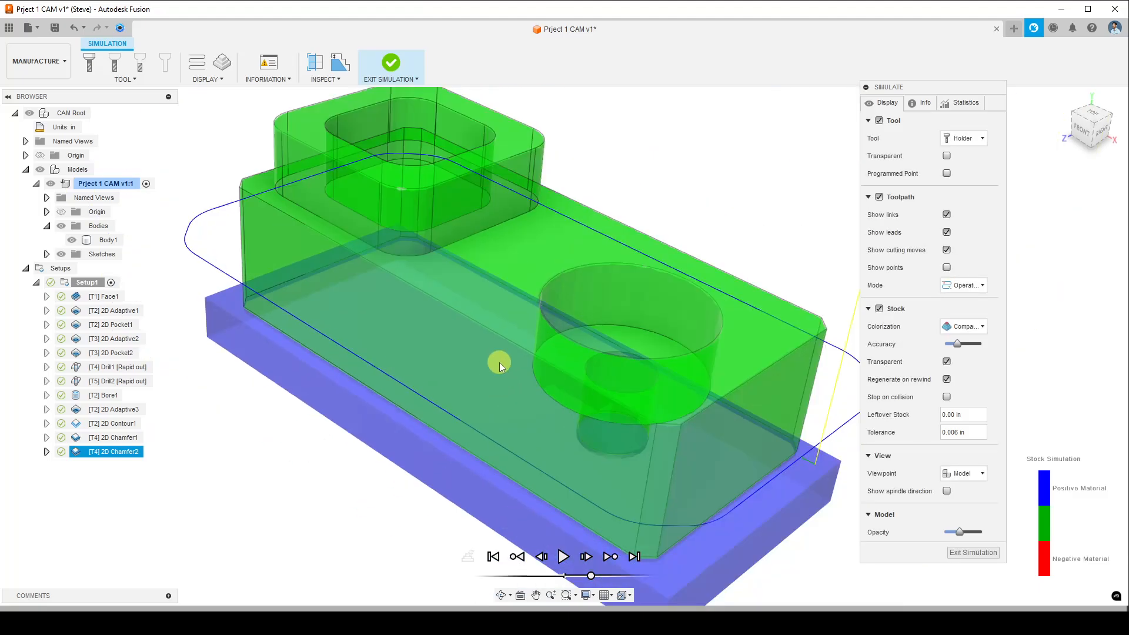
{"action": "scroll", "coordinate": [623, 320], "scroll_direction": "up", "scroll_amount": 2}
{"action": "scroll", "coordinate": [612, 327], "scroll_direction": "down", "scroll_amount": 4}
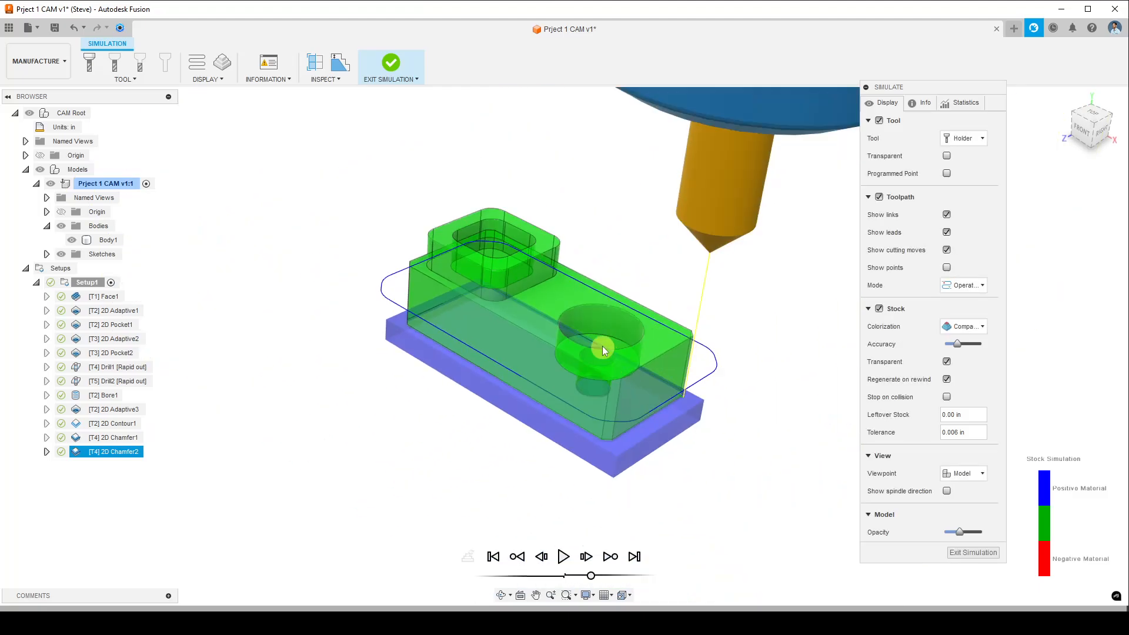
{"action": "scroll", "coordinate": [594, 336], "scroll_direction": "up", "scroll_amount": 4}
{"action": "scroll", "coordinate": [591, 326], "scroll_direction": "down", "scroll_amount": 3}
{"action": "scroll", "coordinate": [582, 309], "scroll_direction": "up", "scroll_amount": 3}
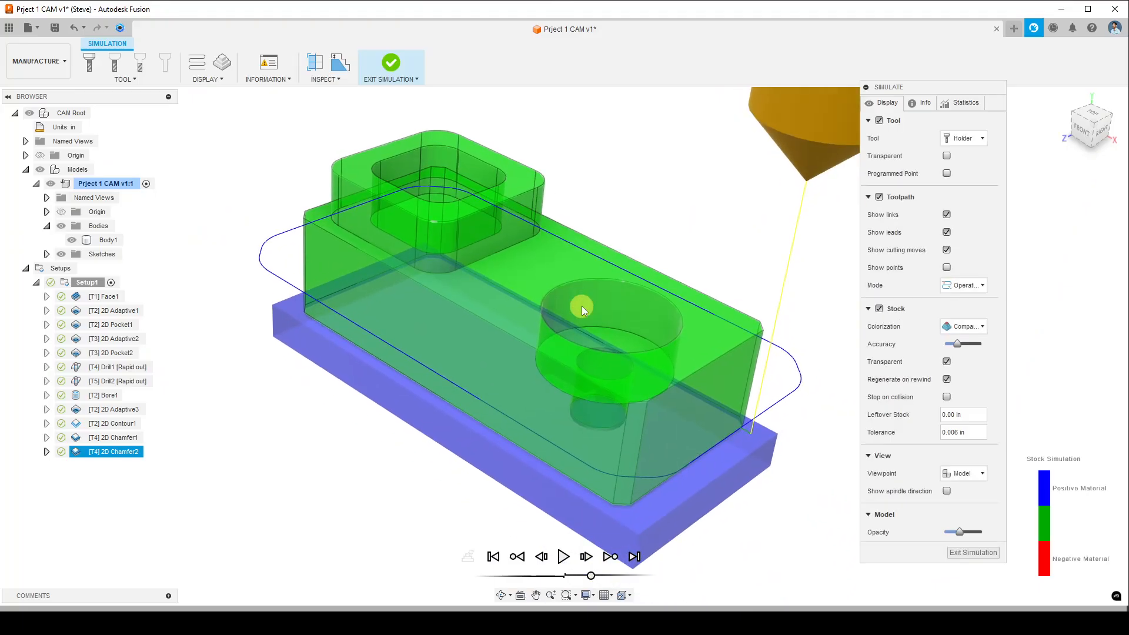